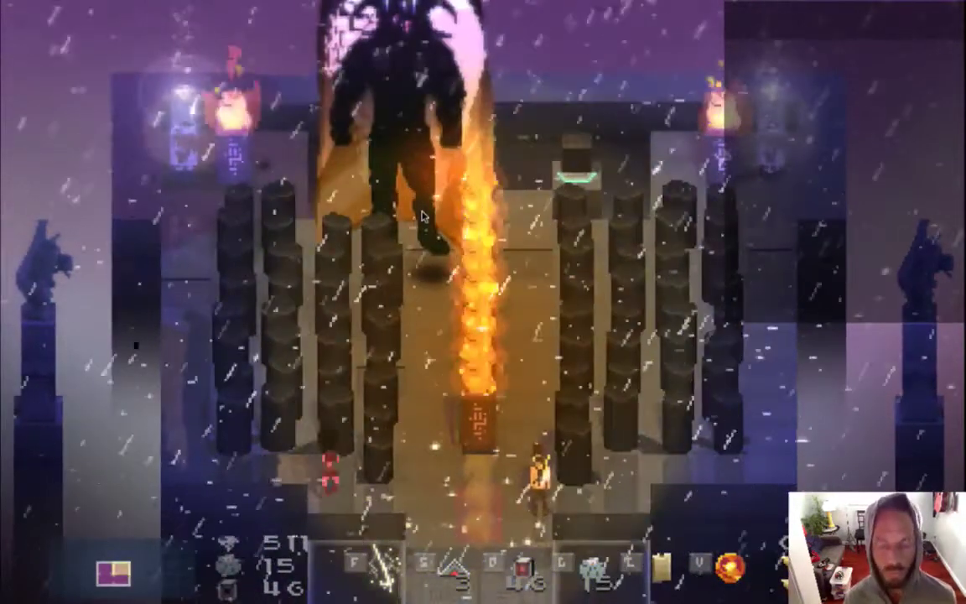
# Step: Playtest the final boss fight in the running game build and quit the game
pyautogui.press('d')
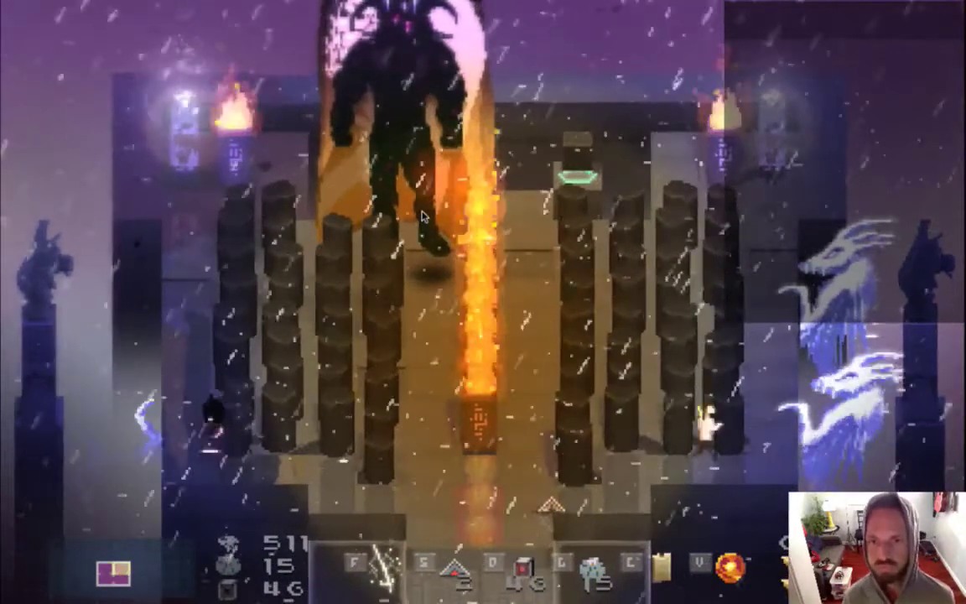
pyautogui.press('d')
pyautogui.press('w')
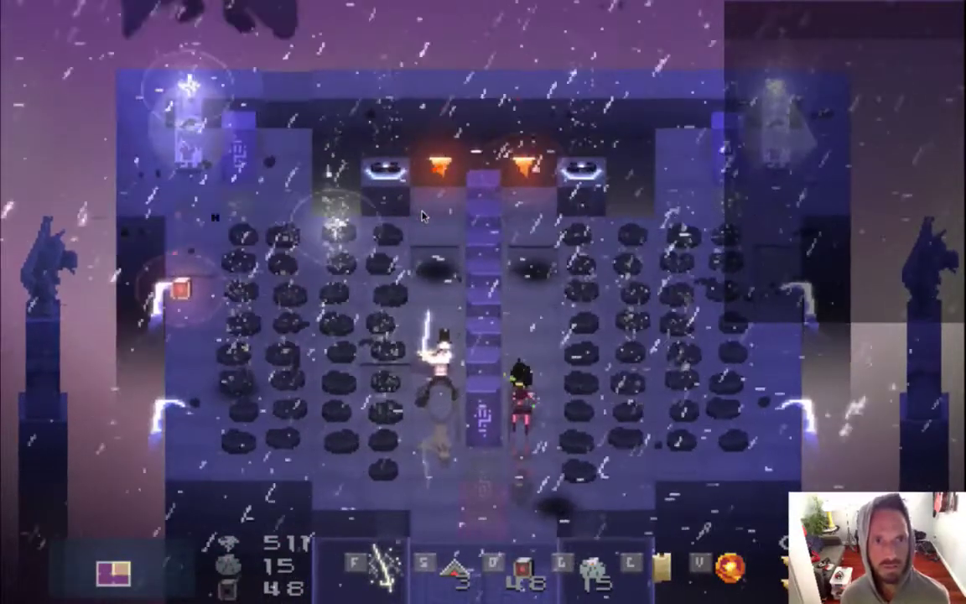
pyautogui.press('super+q')
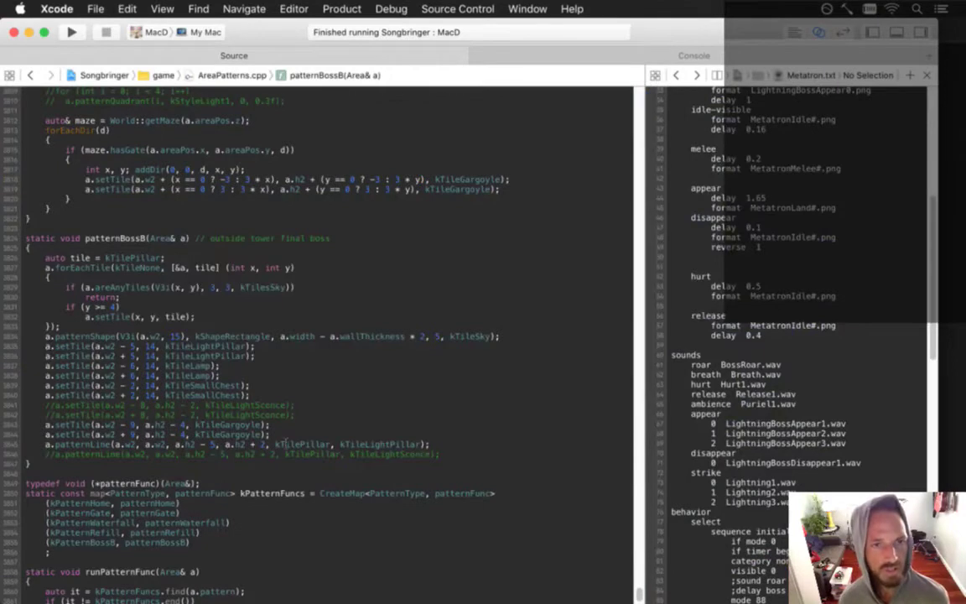
# Step: Switch to Gameshow to check the live stream and recording, and minimize its window
pyautogui.press('super+Tab')
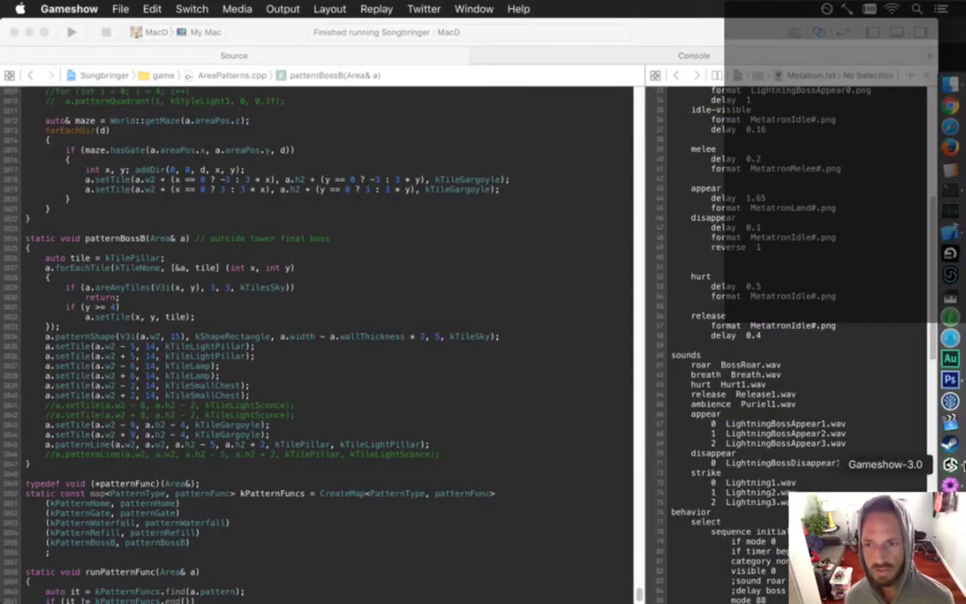
pyautogui.click(961, 466)
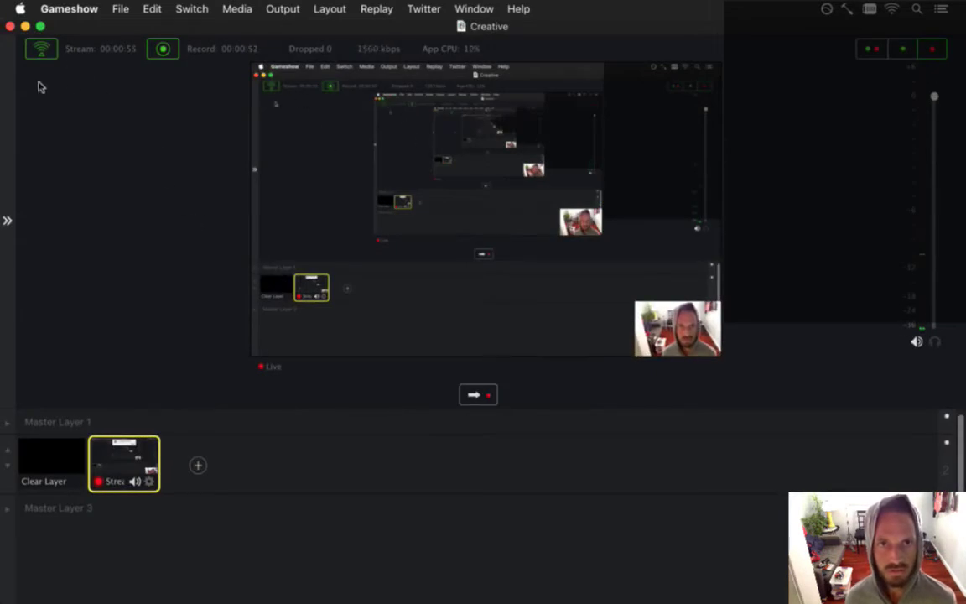
pyautogui.click(25, 26)
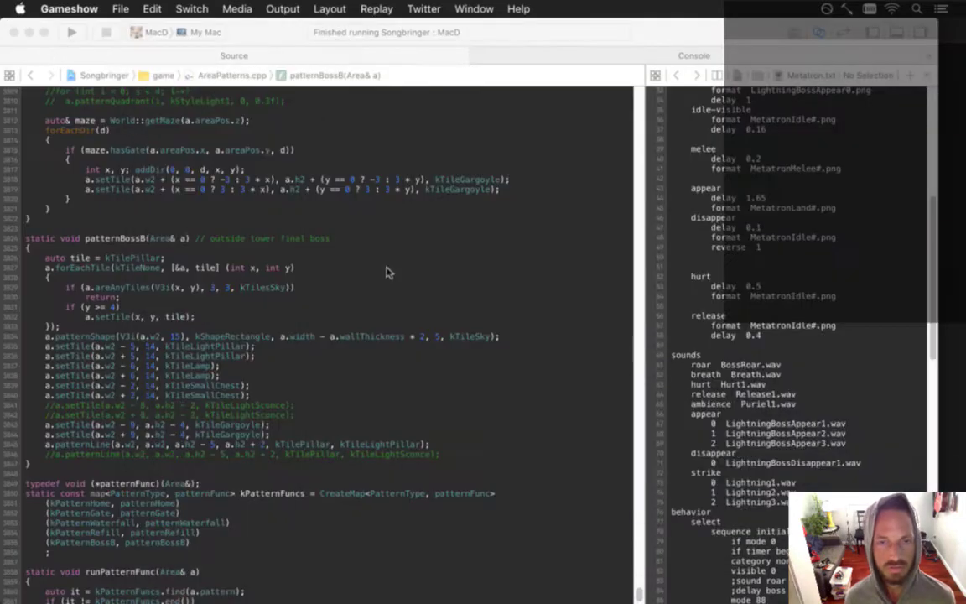
# Step: Switch to Photoshop and undo the recent series of edits to the boss cape's lower edge on Layer 5
pyautogui.press('super+Tab')
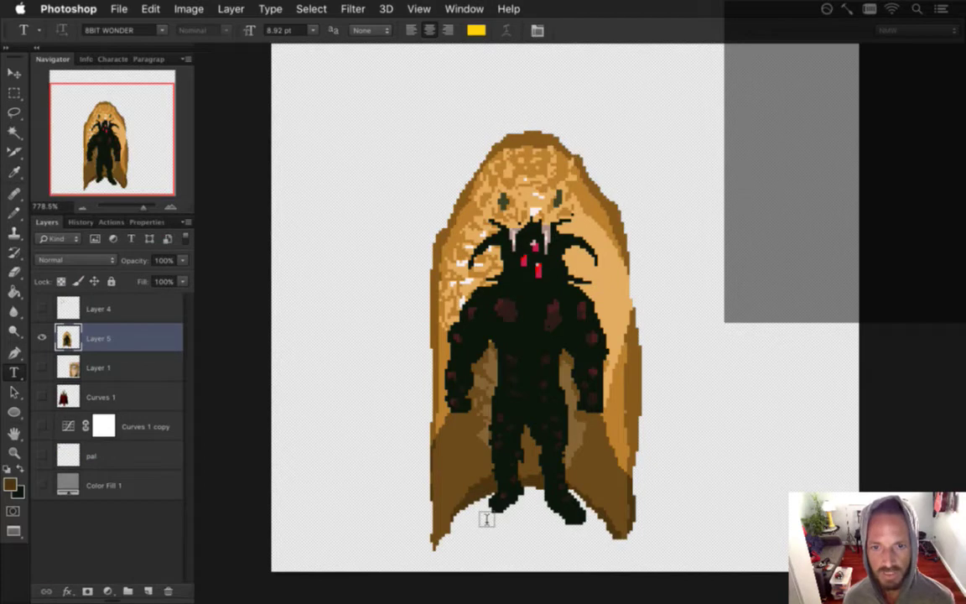
pyautogui.press('i')
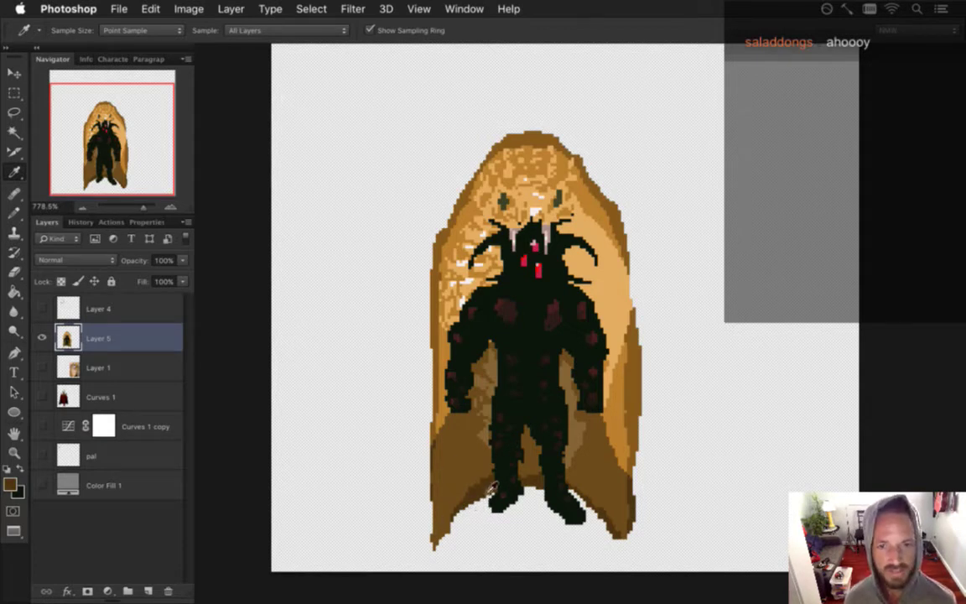
pyautogui.press('b')
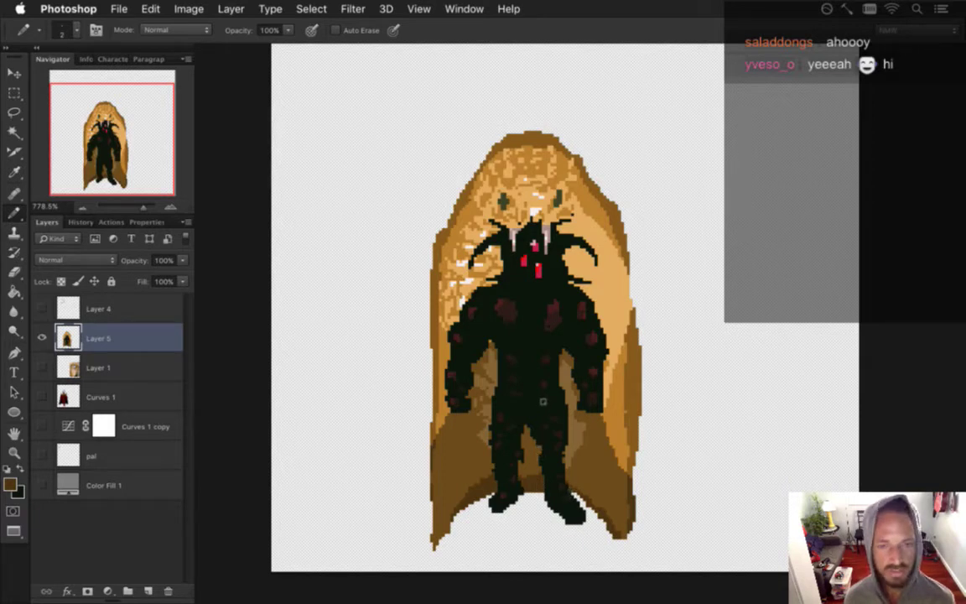
pyautogui.press('super+z')
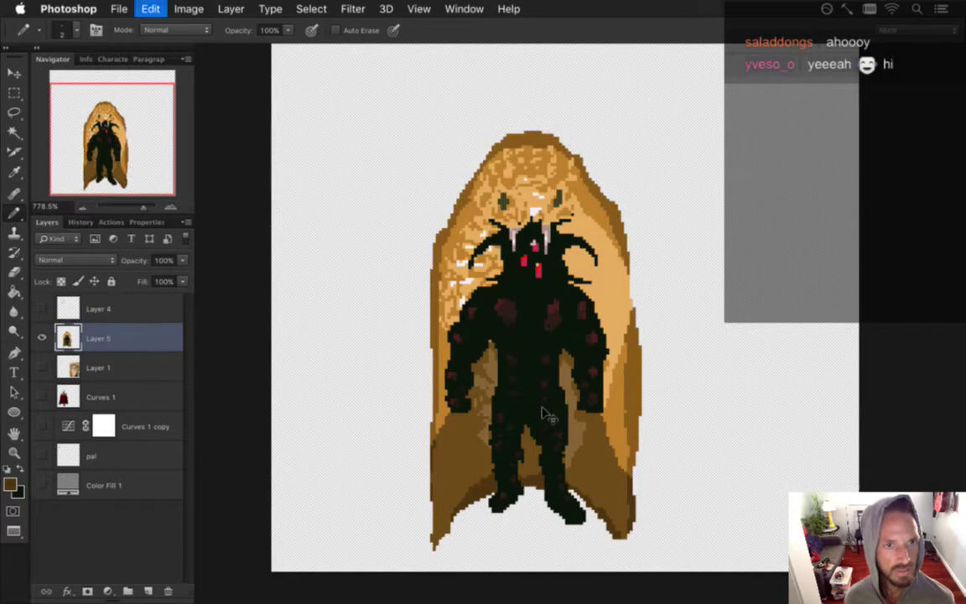
pyautogui.press('super+z')
pyautogui.press('super+z')
pyautogui.press('super+z')
pyautogui.press('super+z')
pyautogui.press('super+z')
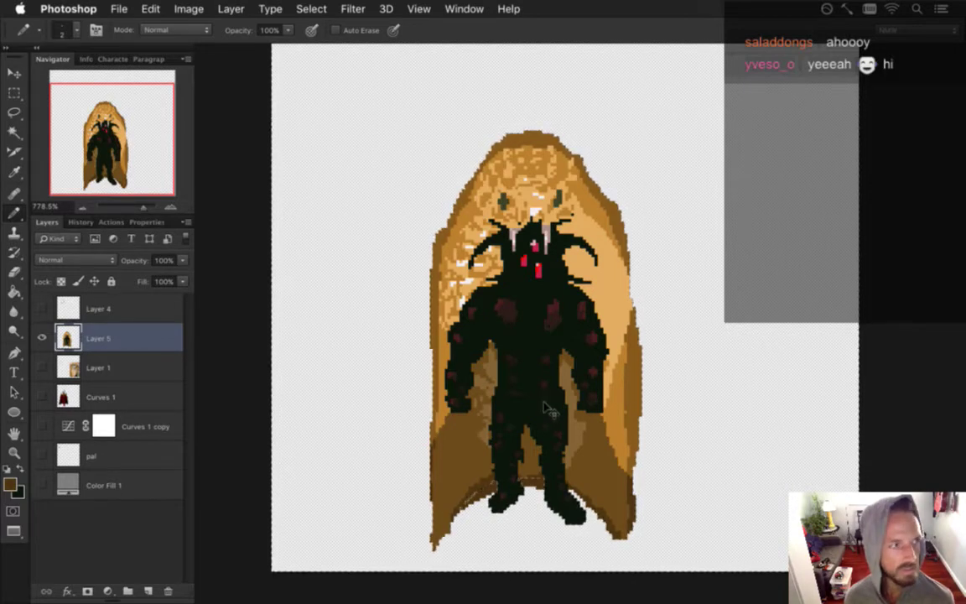
pyautogui.press('super+z')
pyautogui.press('super+z')
pyautogui.press('super+z')
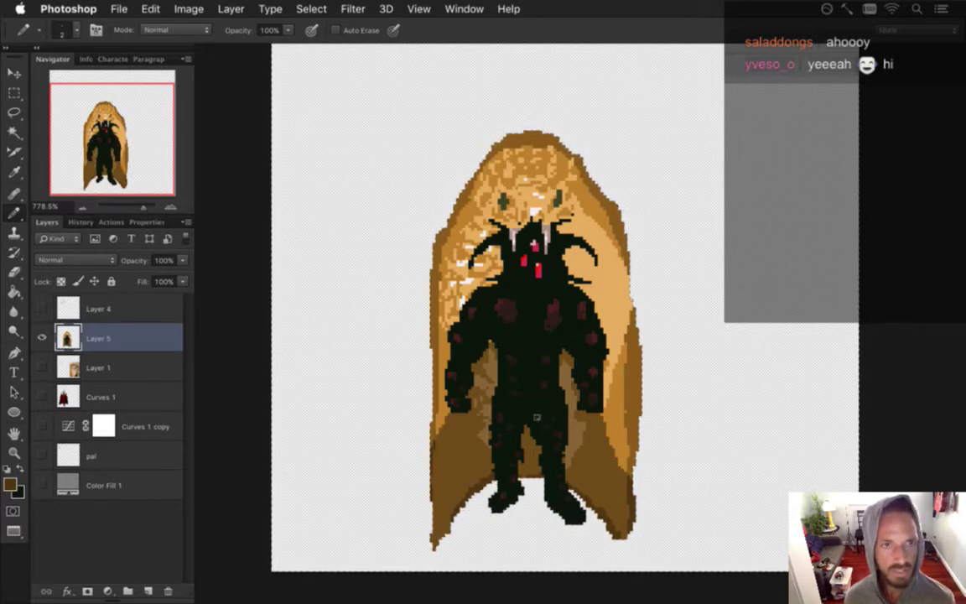
# Step: Marquee-select the cape's lower left tip and squash it to 82.35% height, keeping the width at 100%
pyautogui.press('m')
pyautogui.press('super+d')
pyautogui.moveTo(411, 466); pyautogui.dragTo(476, 565)
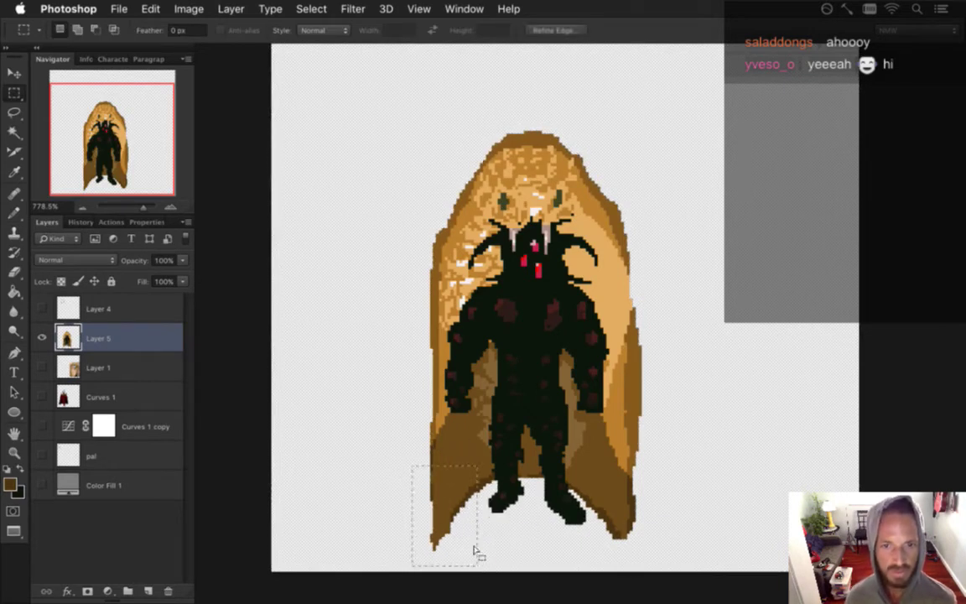
pyautogui.press('v')
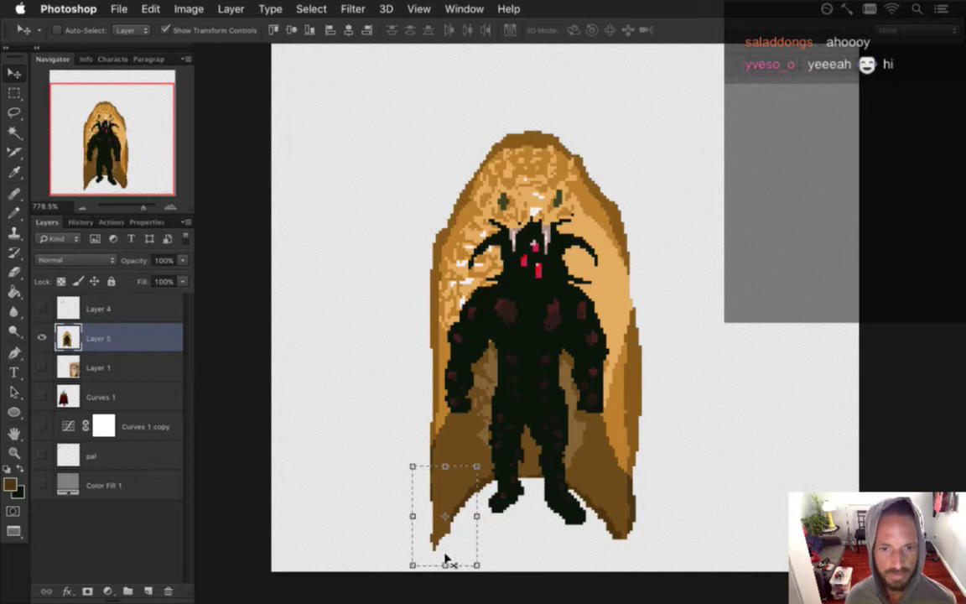
pyautogui.moveTo(446, 564); pyautogui.dragTo(445, 547)
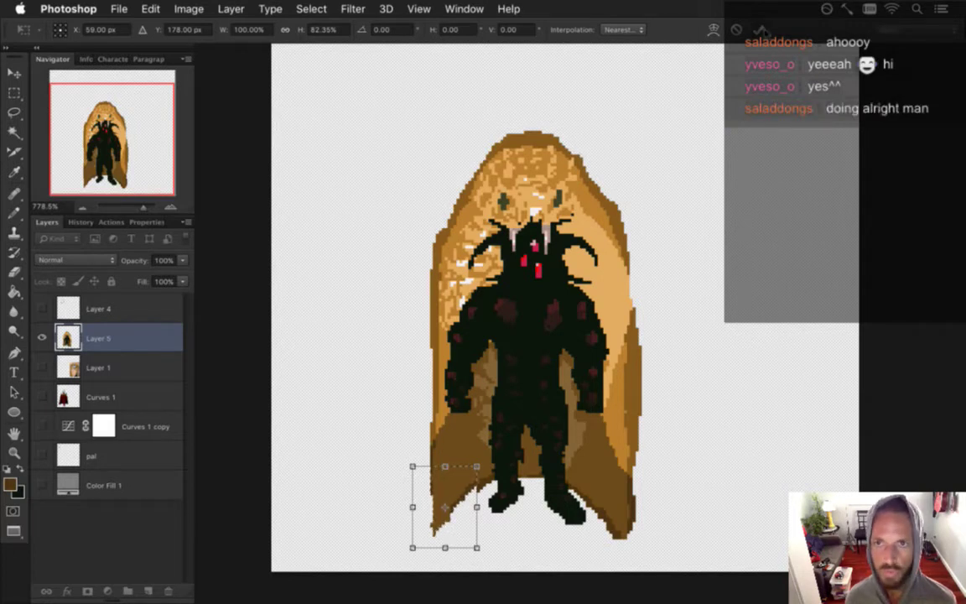
pyautogui.click(760, 31)
pyautogui.press('m')
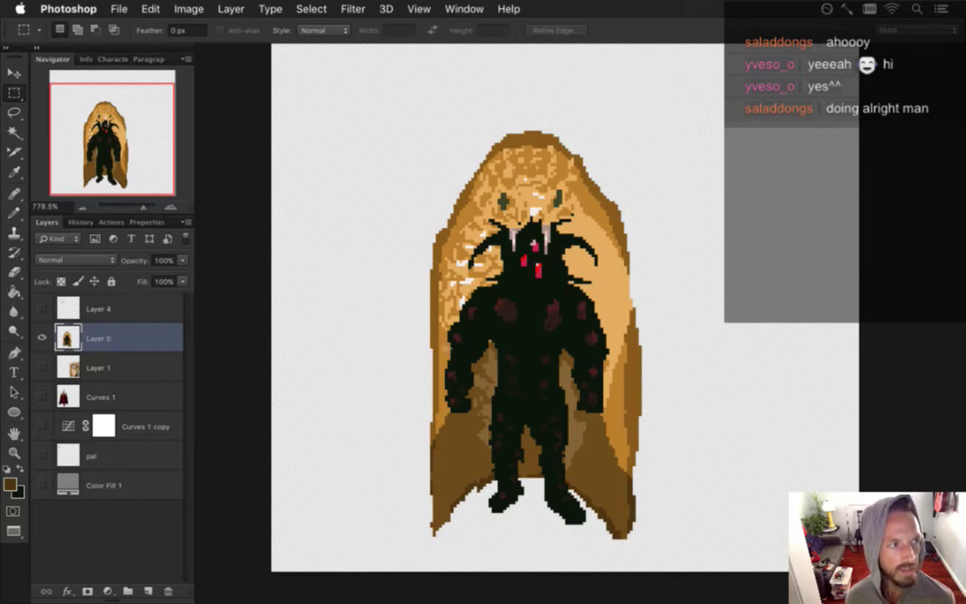
pyautogui.press('i')
pyautogui.click(434, 440)
pyautogui.press('b')
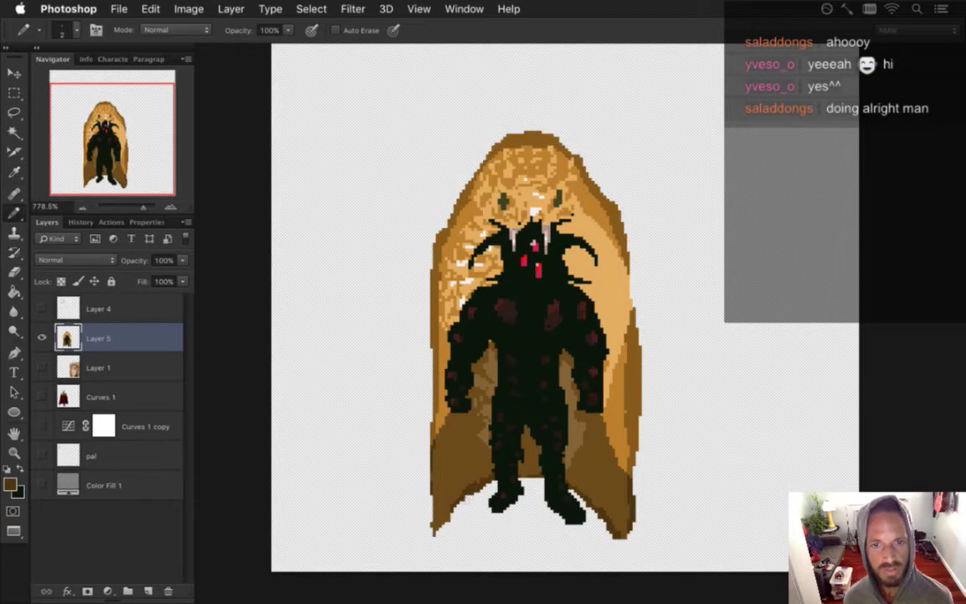
# Step: Marquee-select the cape's lower right tip, squash it to 76% height and clear the selection
pyautogui.press('m')
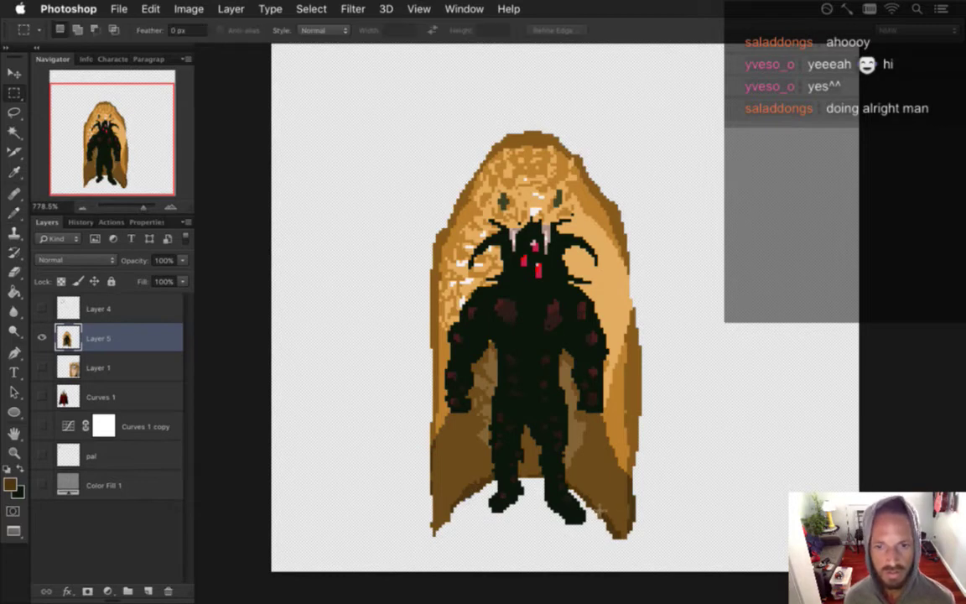
pyautogui.moveTo(589, 489)
pyautogui.mouseDown()
pyautogui.moveTo(625, 550)
pyautogui.moveTo(650, 562)
pyautogui.moveTo(623, 558)
pyautogui.mouseUp()
pyautogui.press('v')
pyautogui.hotkey('ctrl', 't')
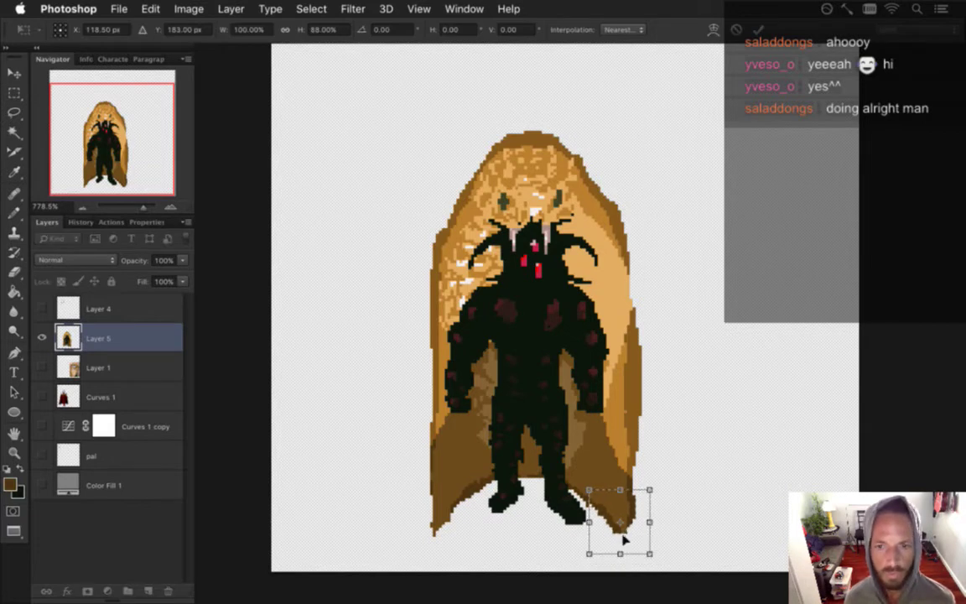
pyautogui.moveTo(619, 555); pyautogui.dragTo(621, 551)
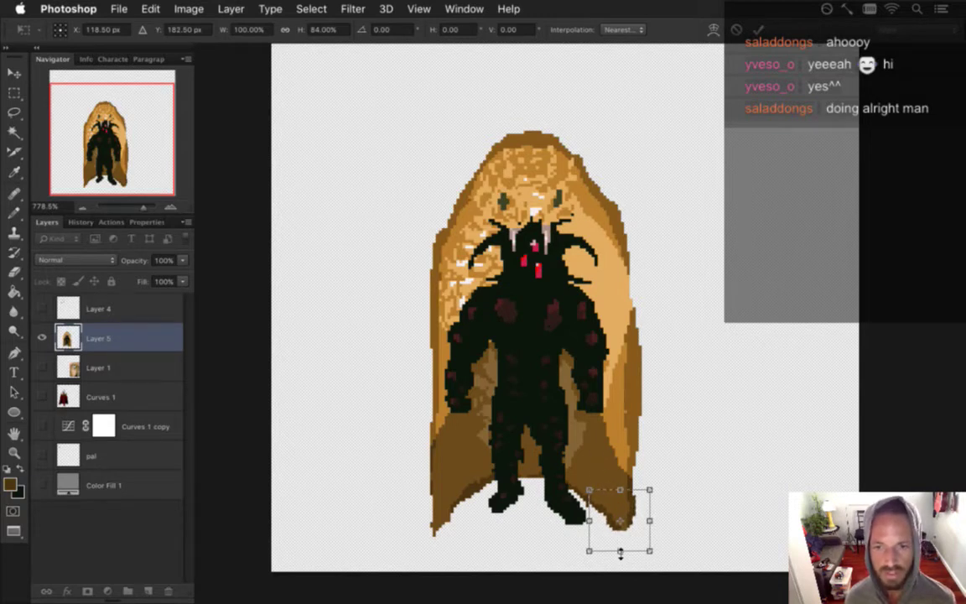
pyautogui.moveTo(621, 553); pyautogui.dragTo(621, 545)
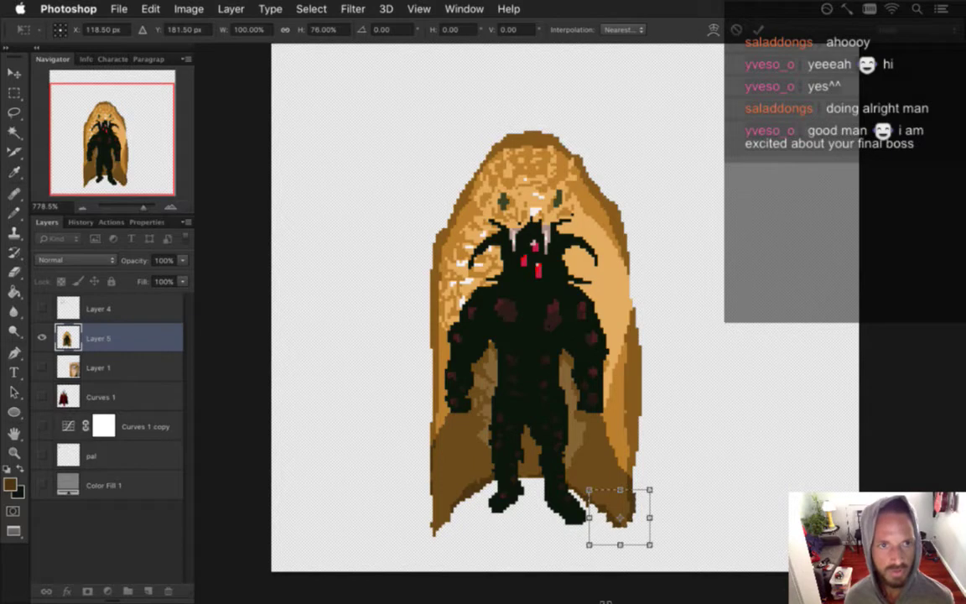
pyautogui.press('Return')
pyautogui.press('m')
pyautogui.click(675, 491)
# Step: Sample the brown of the cape's lower left edge and smooth that edge with a 1 px Pencil
pyautogui.press('i')
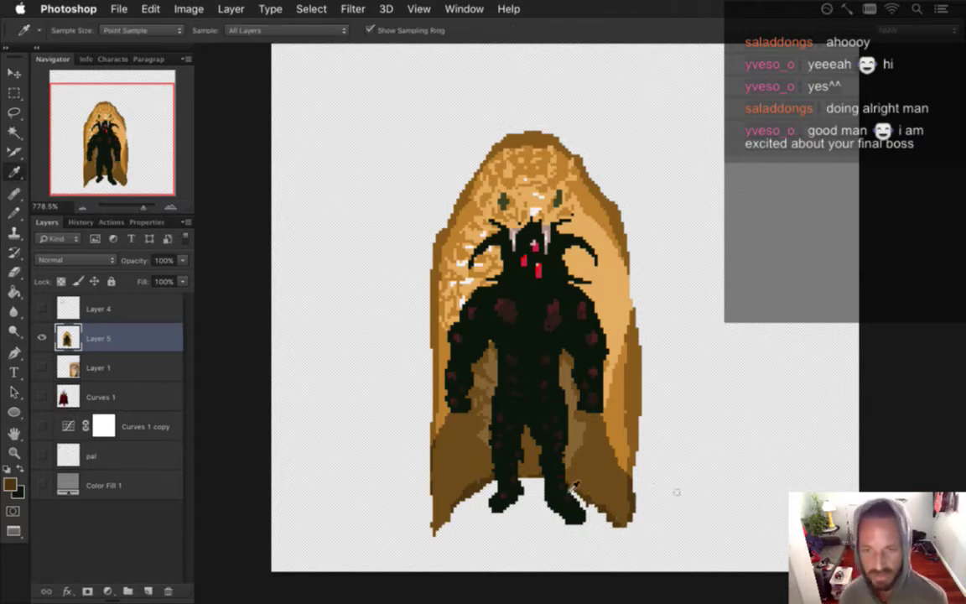
pyautogui.press('m')
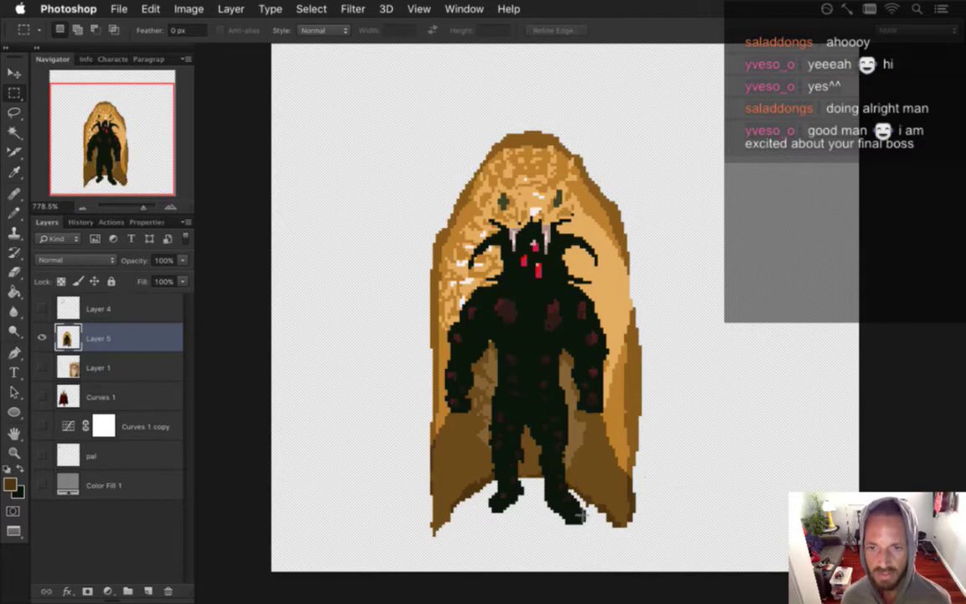
pyautogui.press('b')
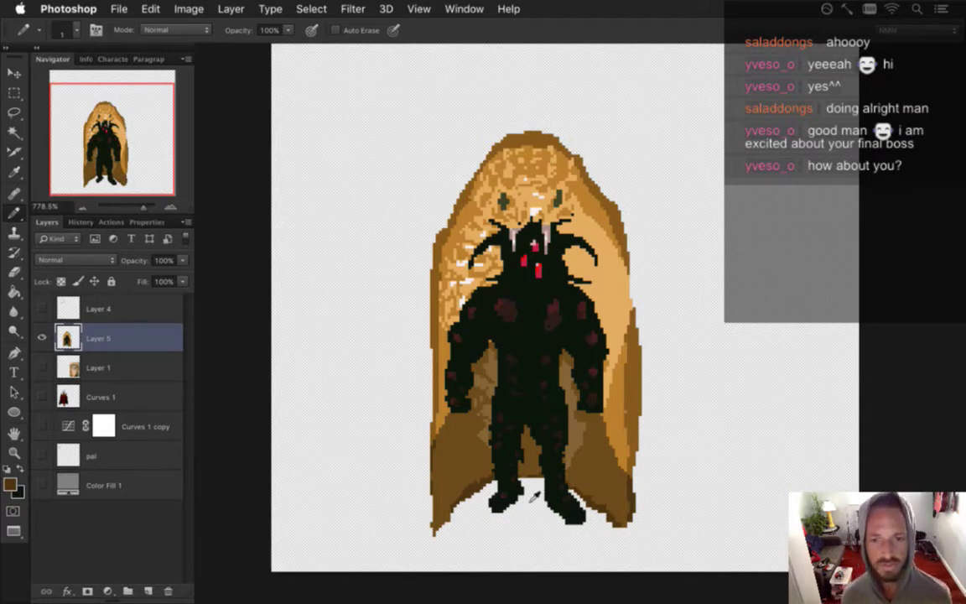
pyautogui.press('i')
pyautogui.click(469, 491)
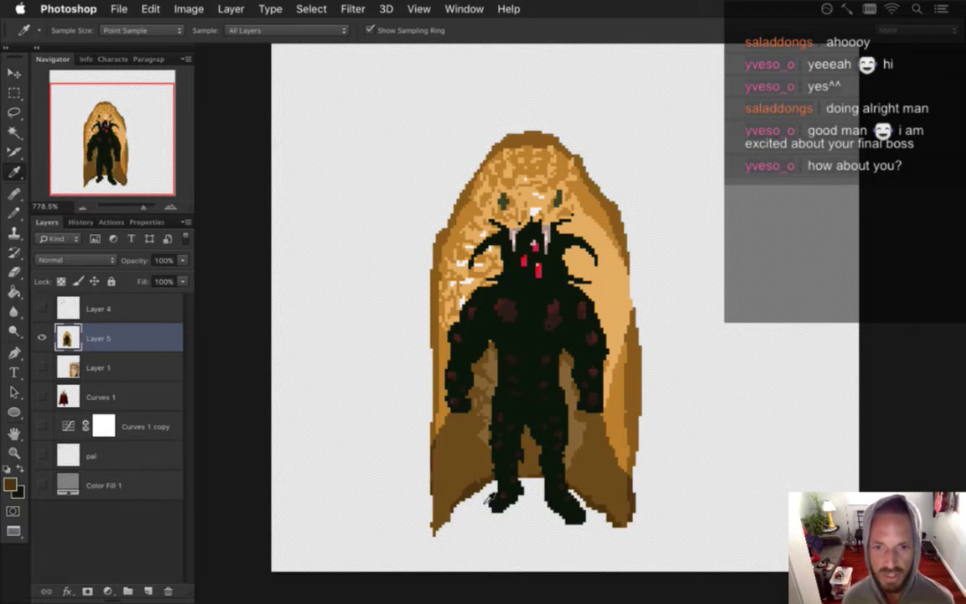
pyautogui.press('b')
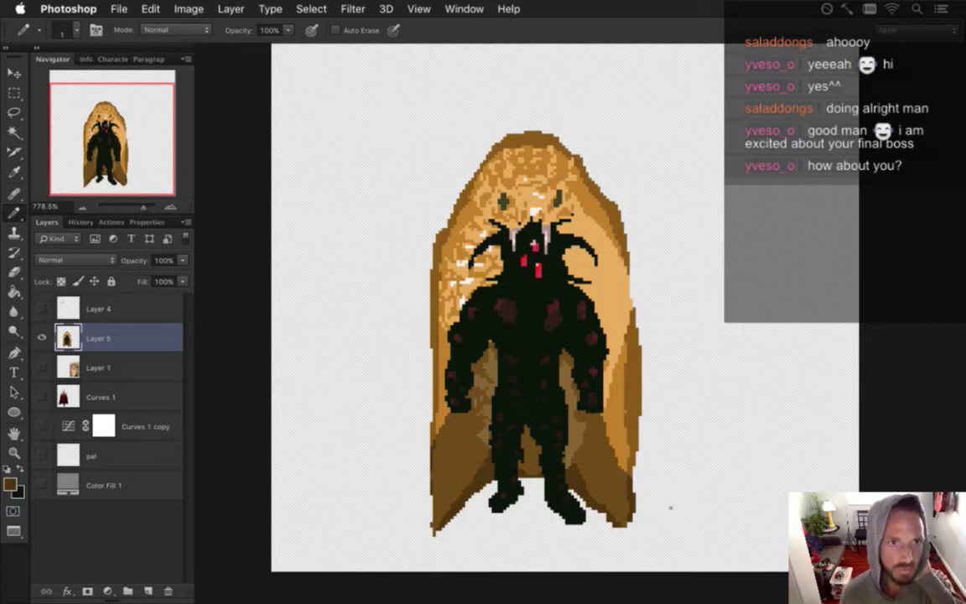
# Step: Export the sprite for web as MetatronIdle.png into the Bosses folder inside sheets
pyautogui.press('super+alt+shift+s')
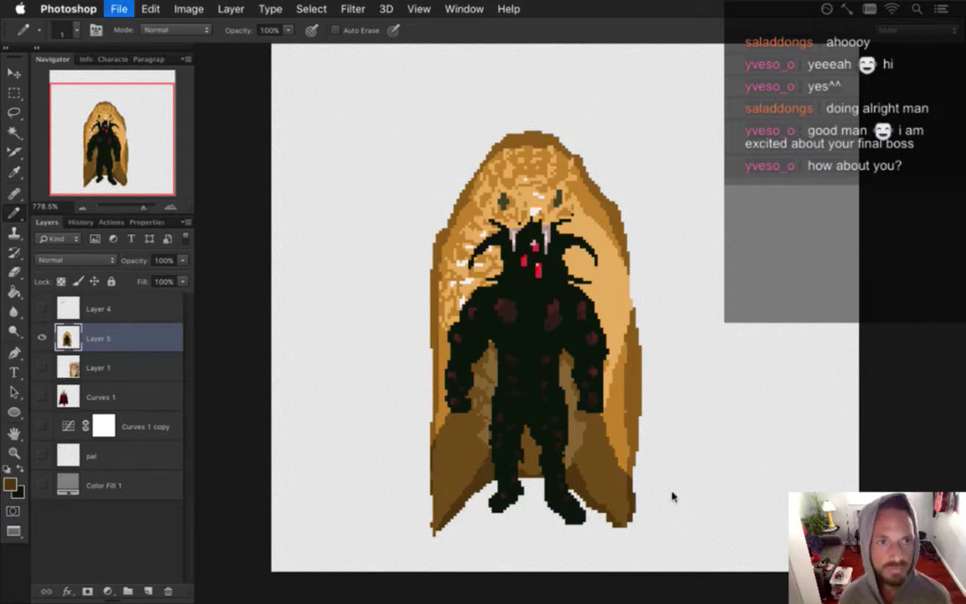
pyautogui.press('Return')
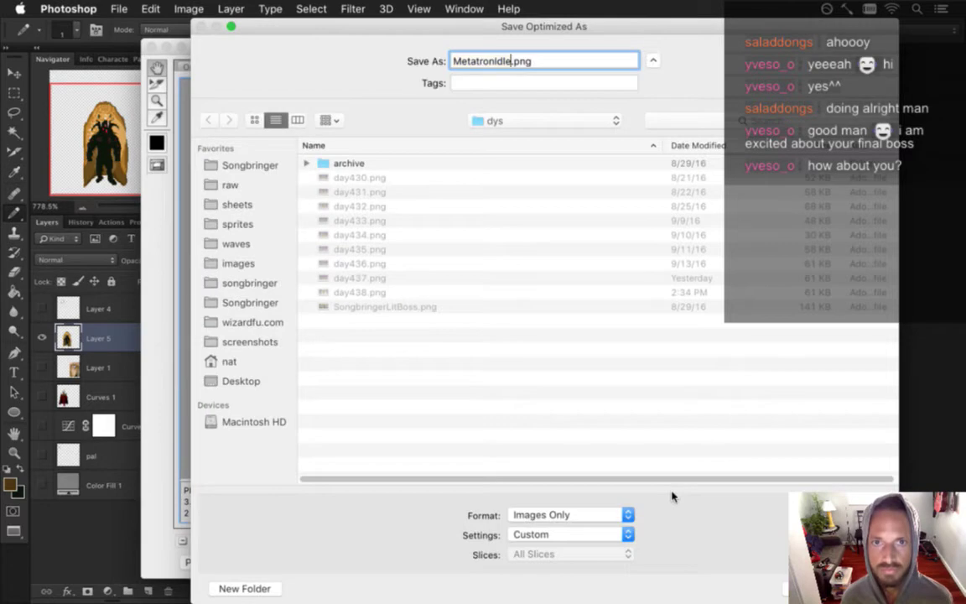
pyautogui.click(239, 205)
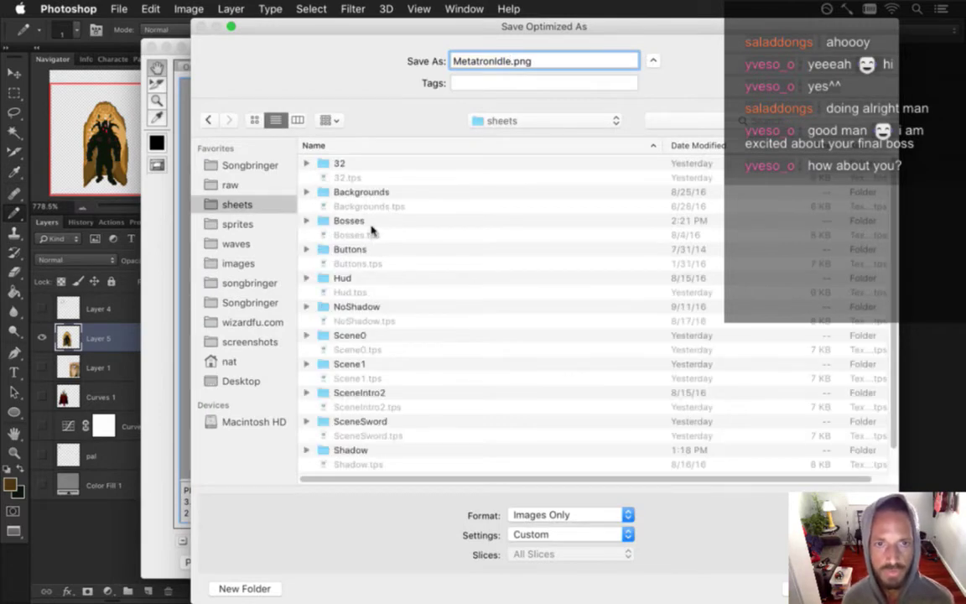
pyautogui.click(376, 223)
pyautogui.doubleClick(375, 223)
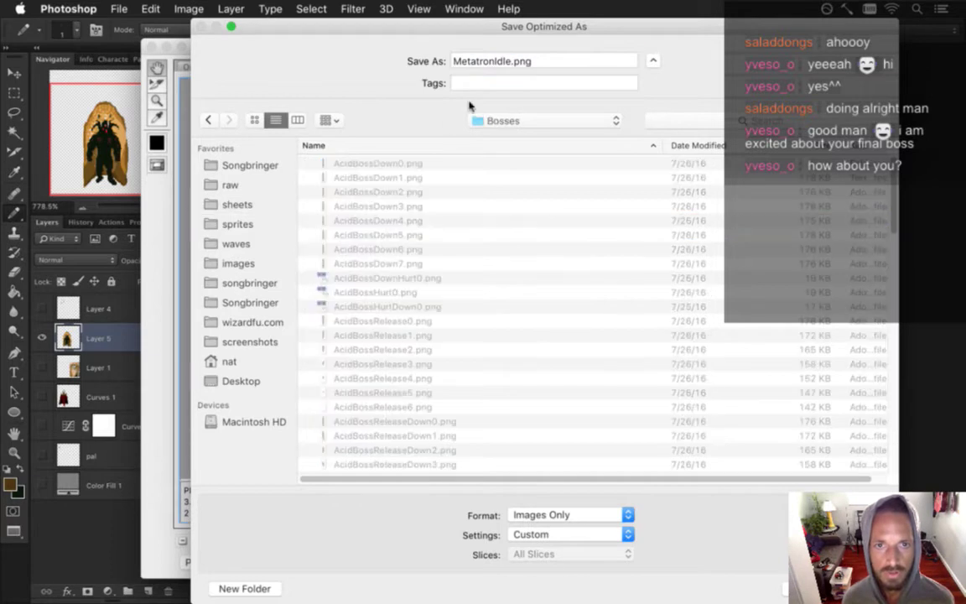
pyautogui.click(512, 62)
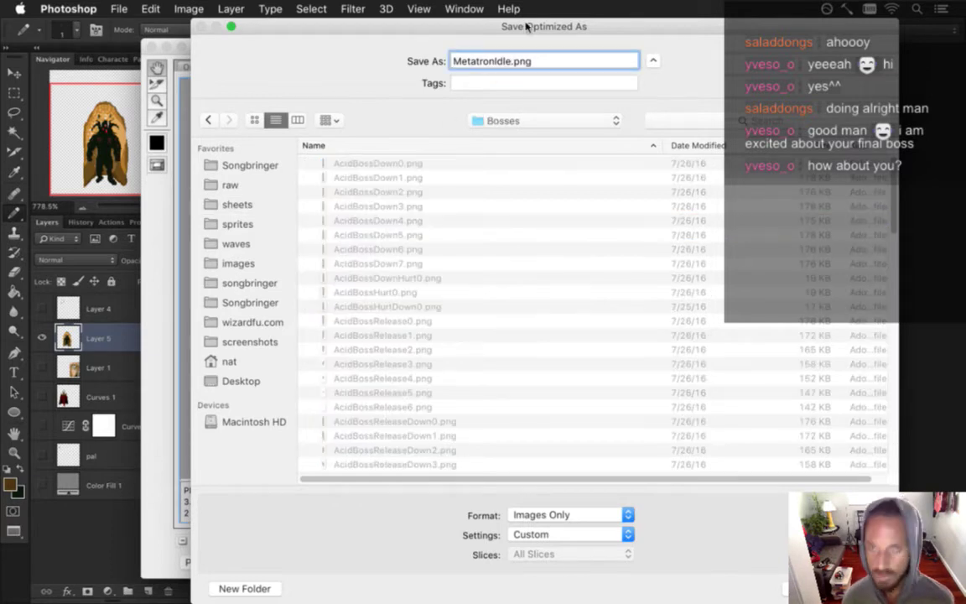
pyautogui.press('Return')
pyautogui.press('Return')
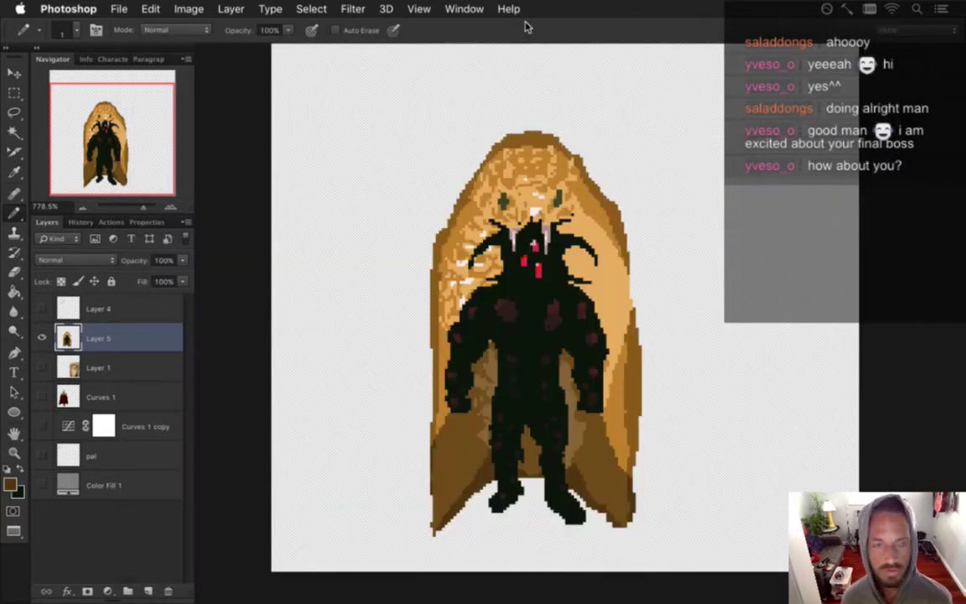
# Step: Switch to Xcode and run the Songbringer build to test the updated boss sprite
pyautogui.press('super+Tab')
pyautogui.press('super+Tab')
pyautogui.press('super+r')
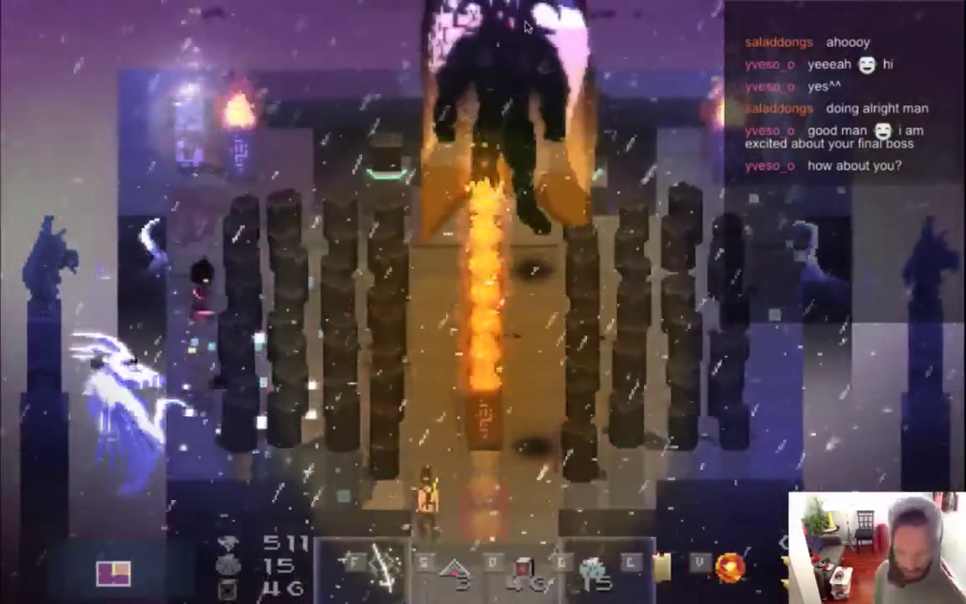
# Step: Pause the boss fight, look at the game's display settings and leave them
pyautogui.press('Escape')
pyautogui.press('Down')
pyautogui.press('Down')
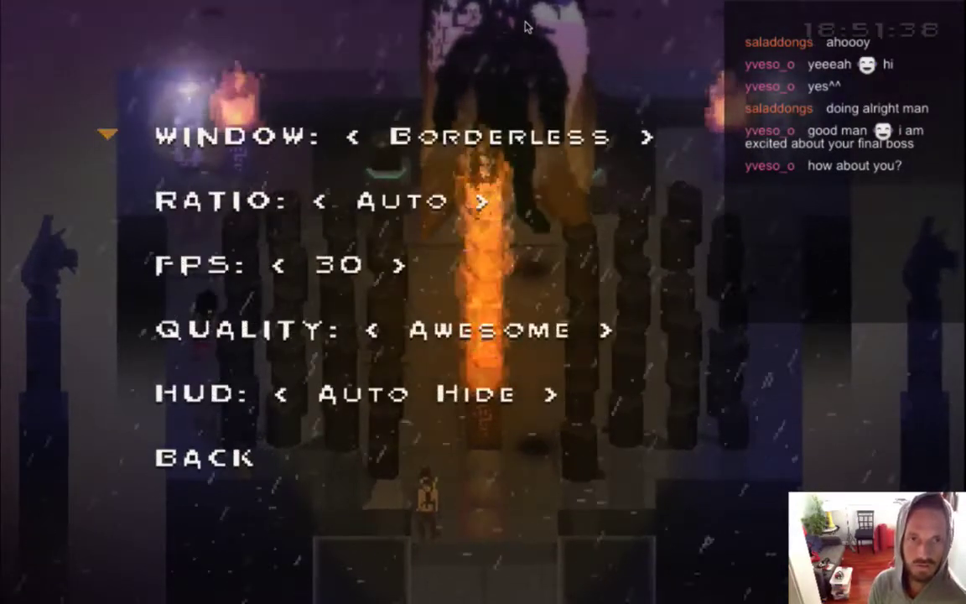
pyautogui.press('Escape')
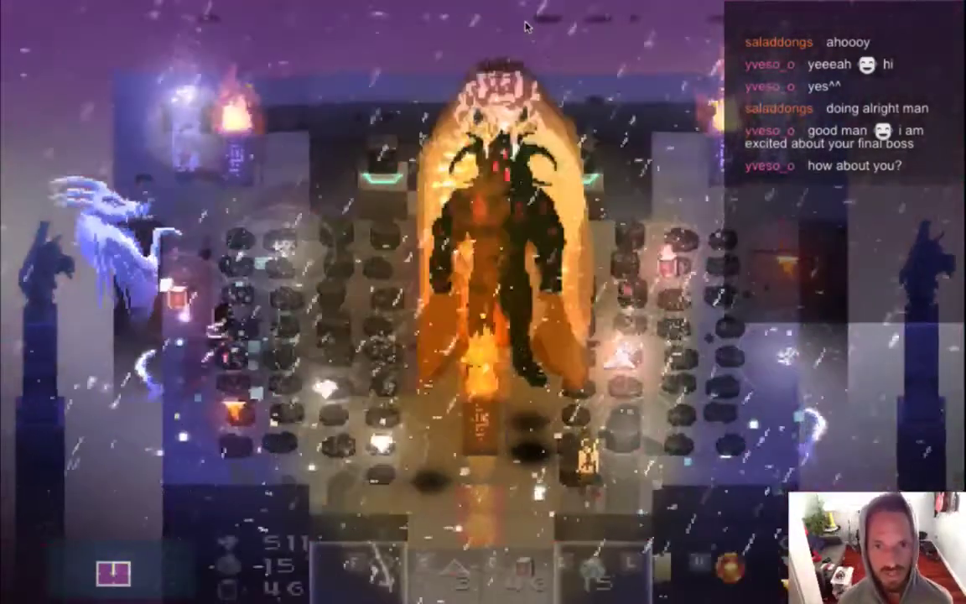
# Step: Leave the running game, check and minimize the Gameshow streaming window, and switch back to Photoshop
pyautogui.press('XF86AudioRaiseVolume')
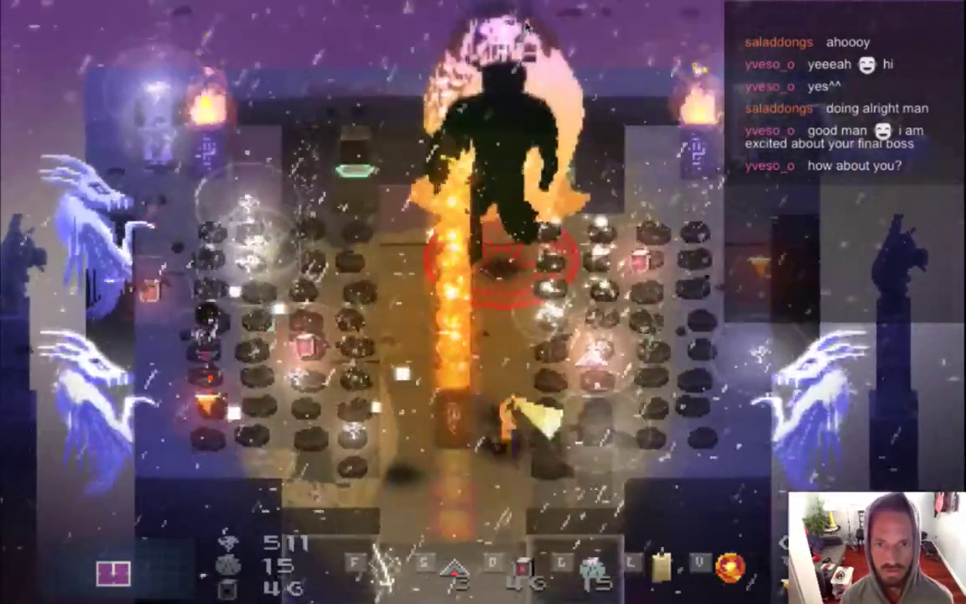
pyautogui.press('super+Tab')
pyautogui.press('super+Tab')
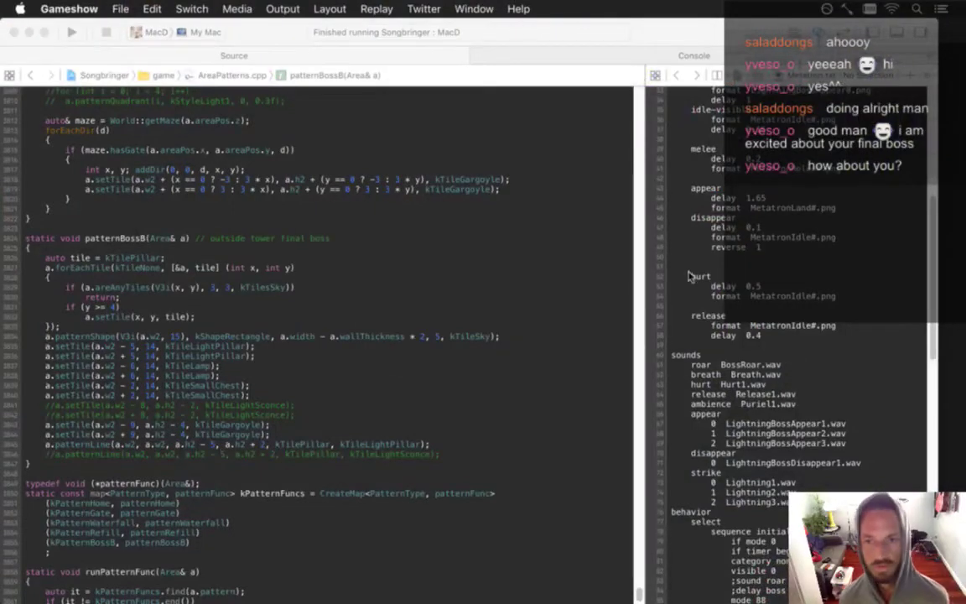
pyautogui.moveTo(950, 400)
pyautogui.click(950, 463)
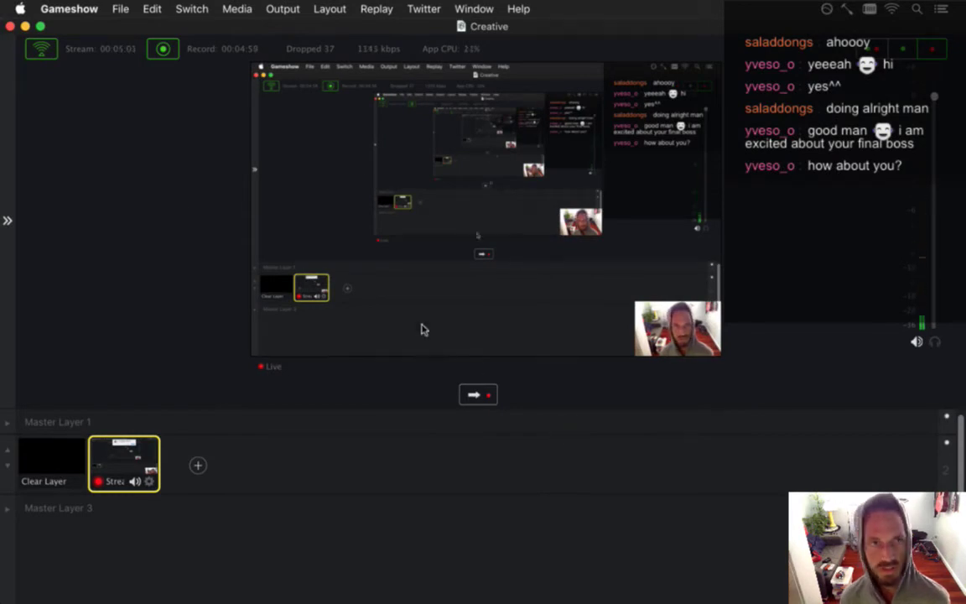
pyautogui.click(25, 26)
pyautogui.press('super+Tab')
pyautogui.press('super+Tab')
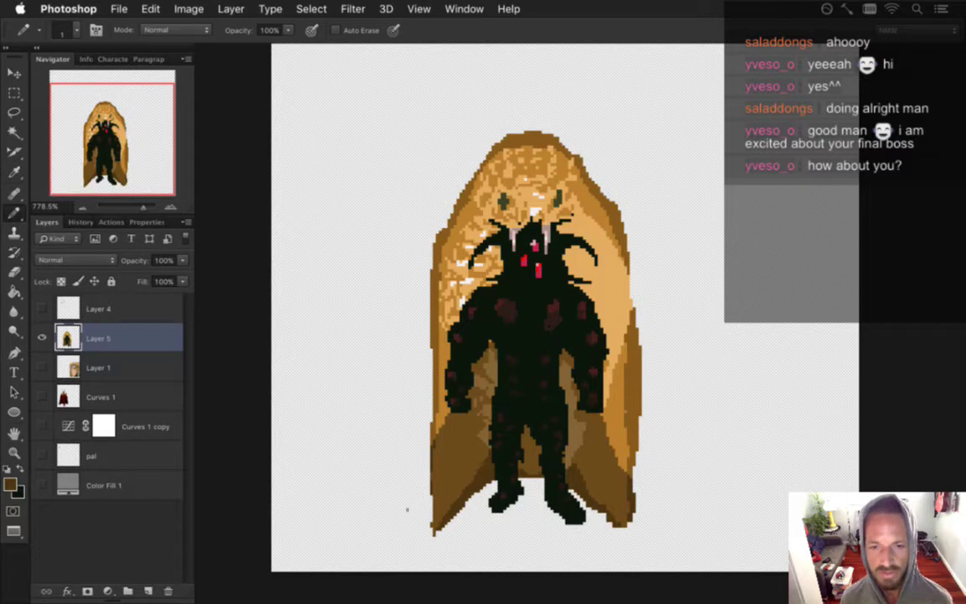
# Step: Select the cape's lower left tip on Layer 5, move it up a few pixels and deselect
pyautogui.press('m')
pyautogui.moveTo(418, 480); pyautogui.dragTo(474, 534)
pyautogui.press('v')
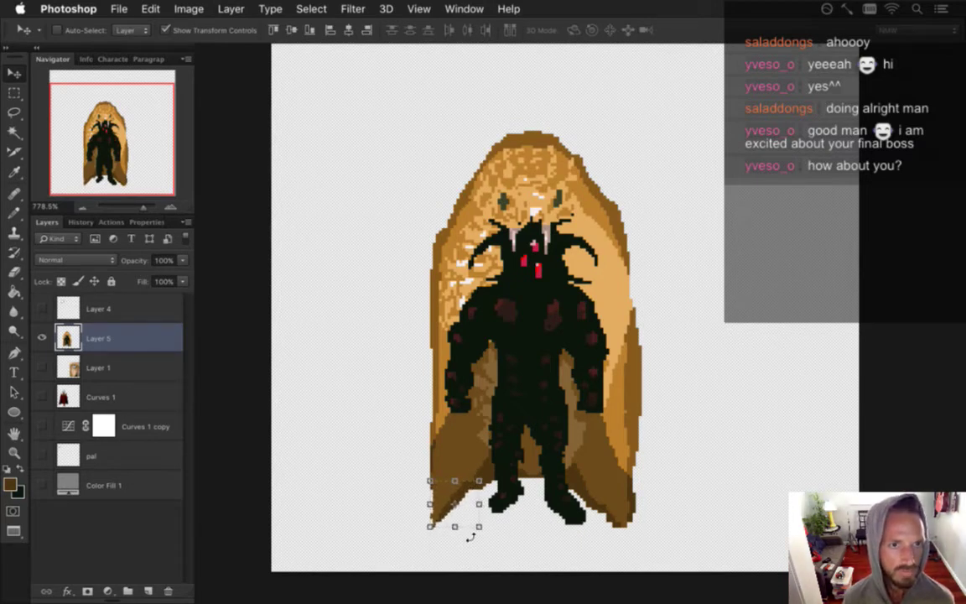
pyautogui.press('m')
pyautogui.hotkey('ctrl', 'd')
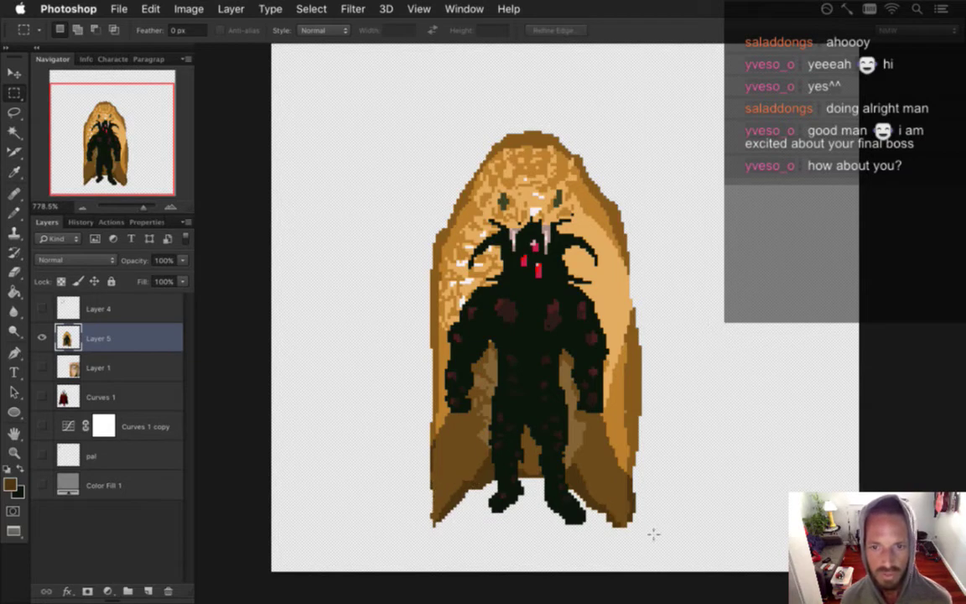
# Step: Select the cape's lower right tip beside the foot and nudge it slightly upward
pyautogui.moveTo(656, 533); pyautogui.dragTo(577, 474)
pyautogui.press('v')
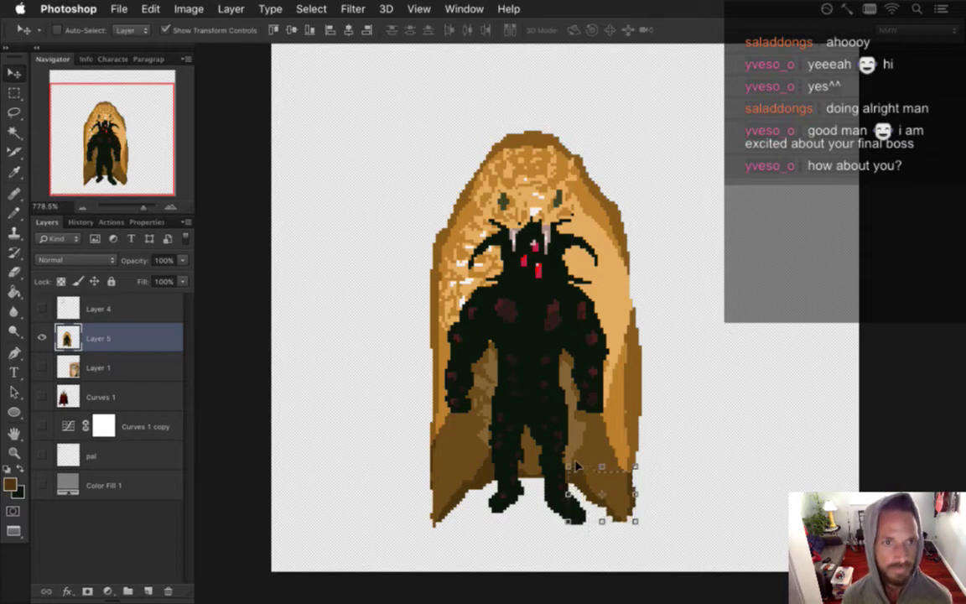
pyautogui.press('Up')
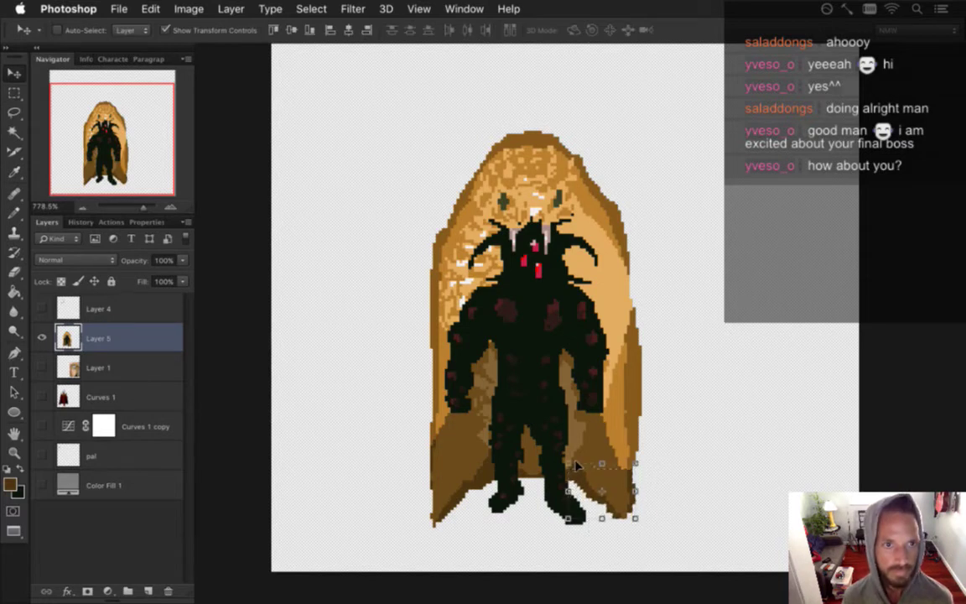
pyautogui.press('Down')
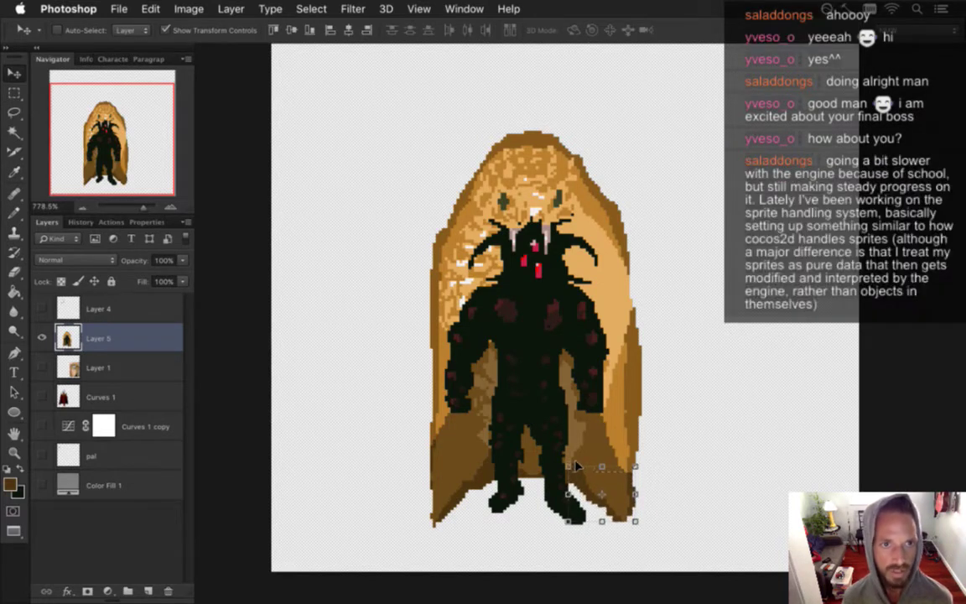
pyautogui.press('m')
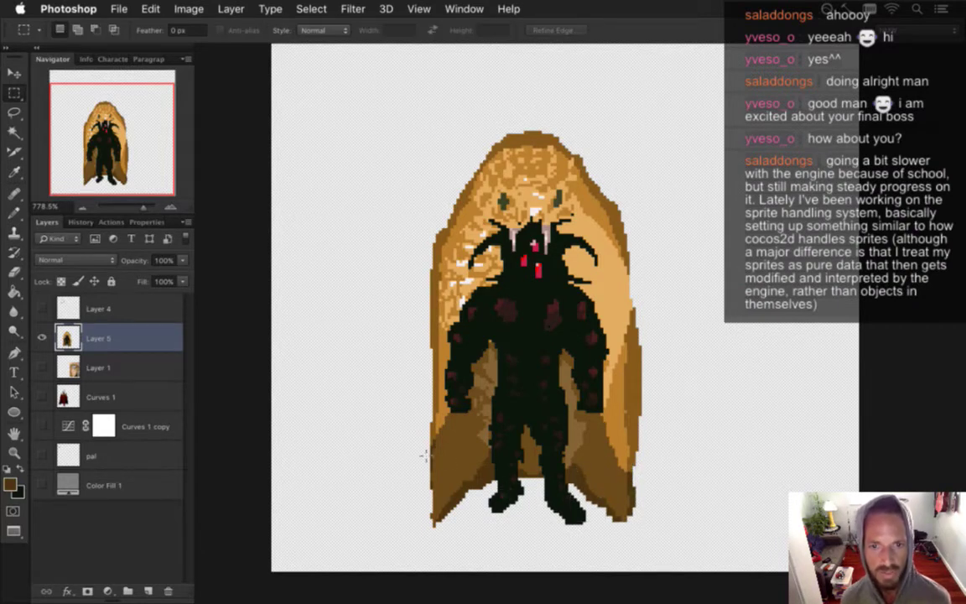
# Step: Move the cape's lower left section, about 18 by 43 px, up and inward, and trim the seam with the Eraser
pyautogui.moveTo(414, 424); pyautogui.dragTo(468, 551)
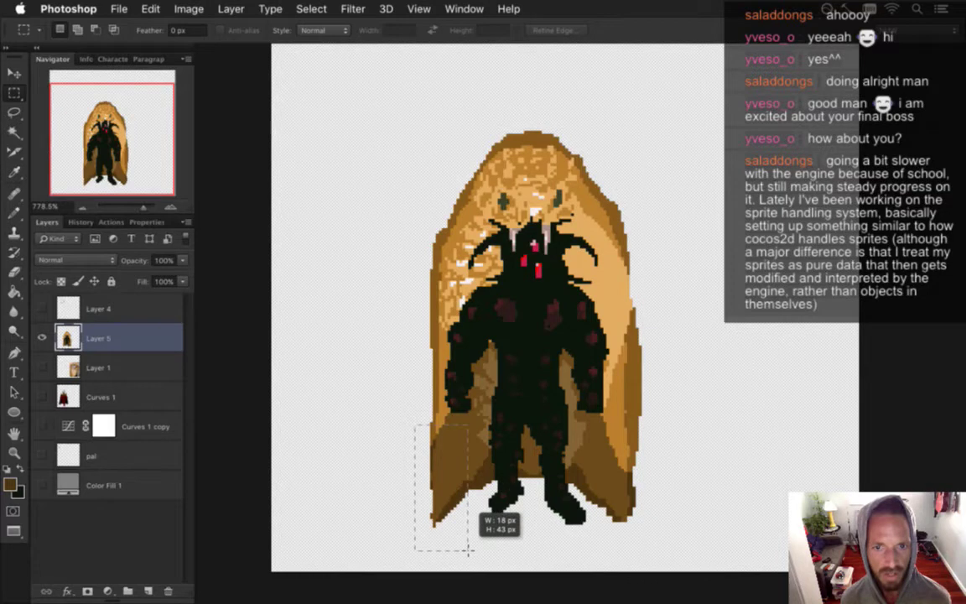
pyautogui.press('v')
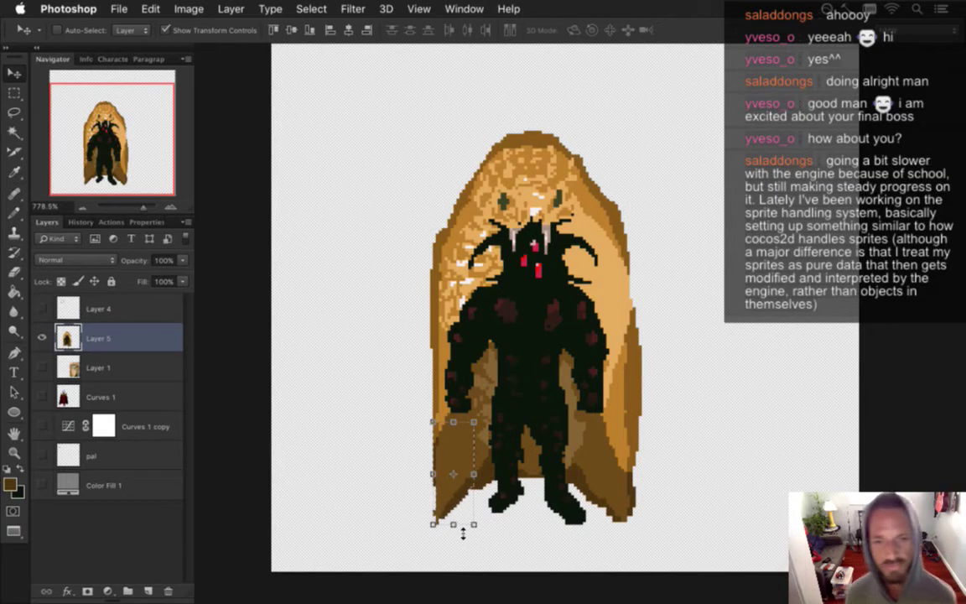
pyautogui.press('Up')
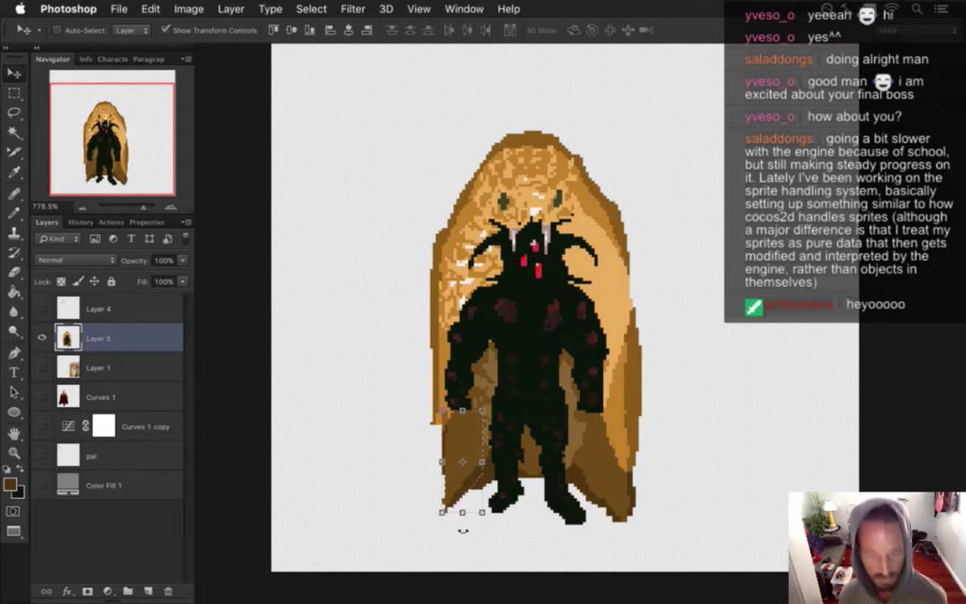
pyautogui.press('m')
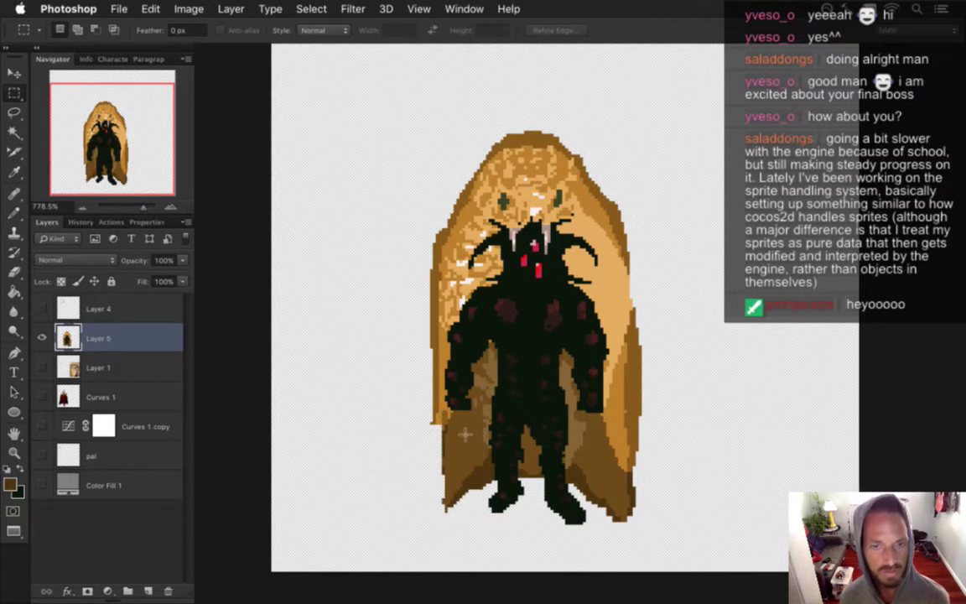
pyautogui.press('e')
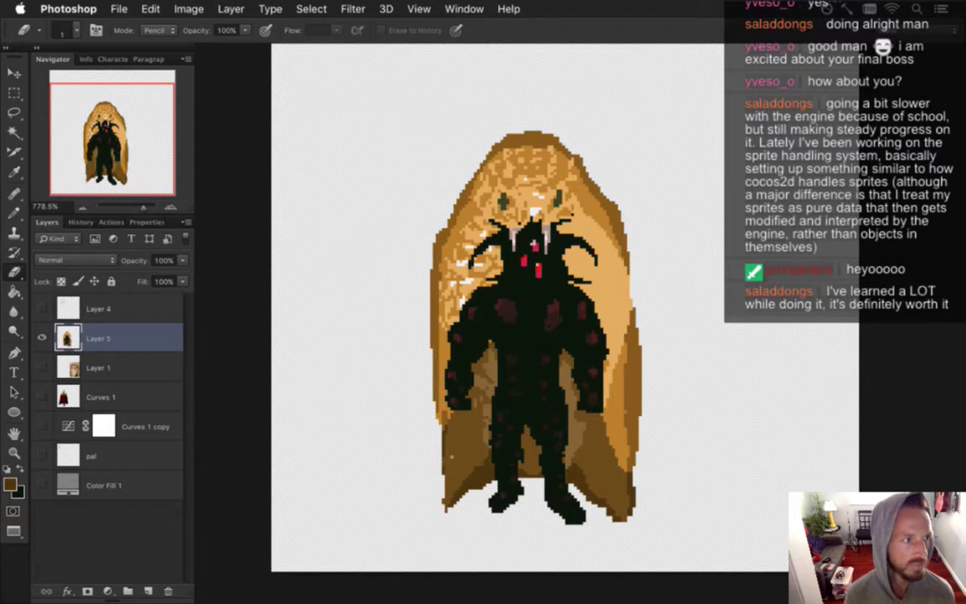
# Step: Export the sprite for web as MetatronIdle0.png in the Bosses folder, replacing the existing file
pyautogui.press('super+alt+shift+s')
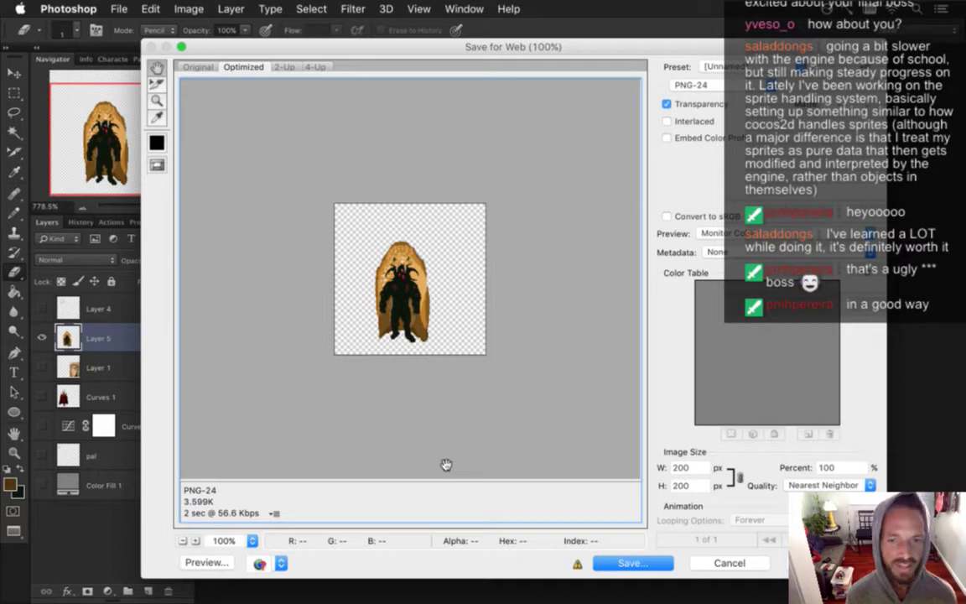
pyautogui.press('Return')
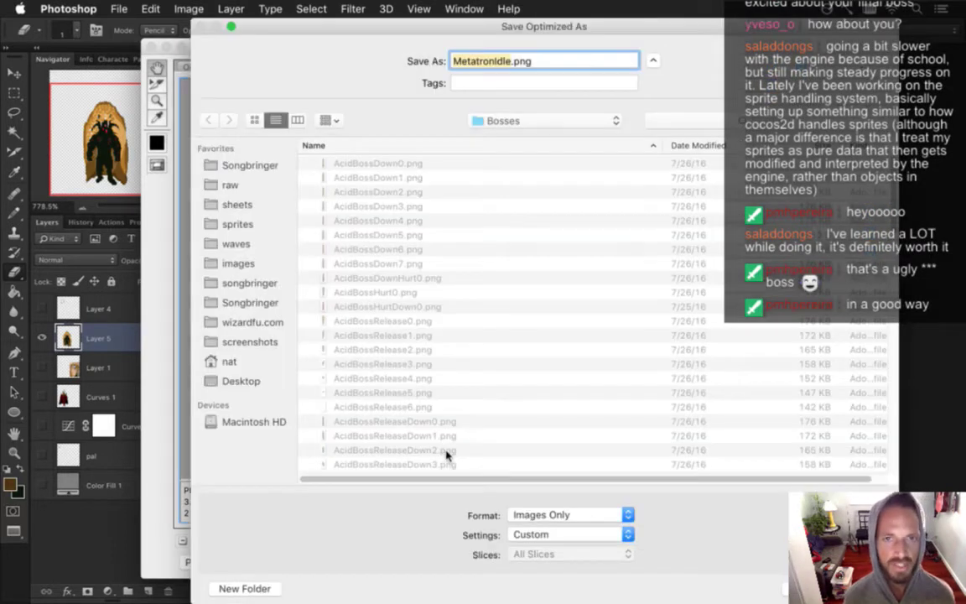
pyautogui.write('0')
pyautogui.press('Return')
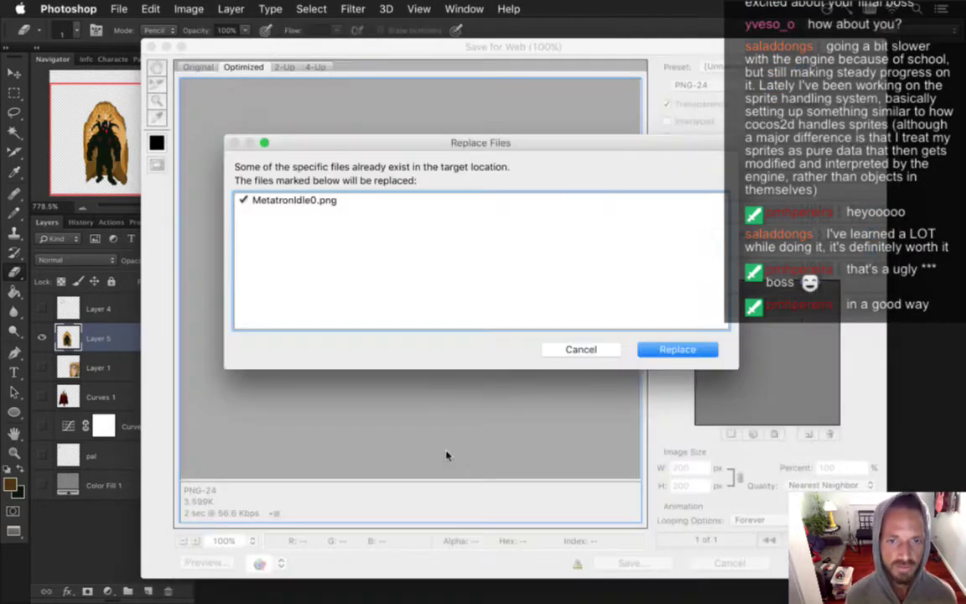
pyautogui.press('Return')
pyautogui.press('super+Tab')
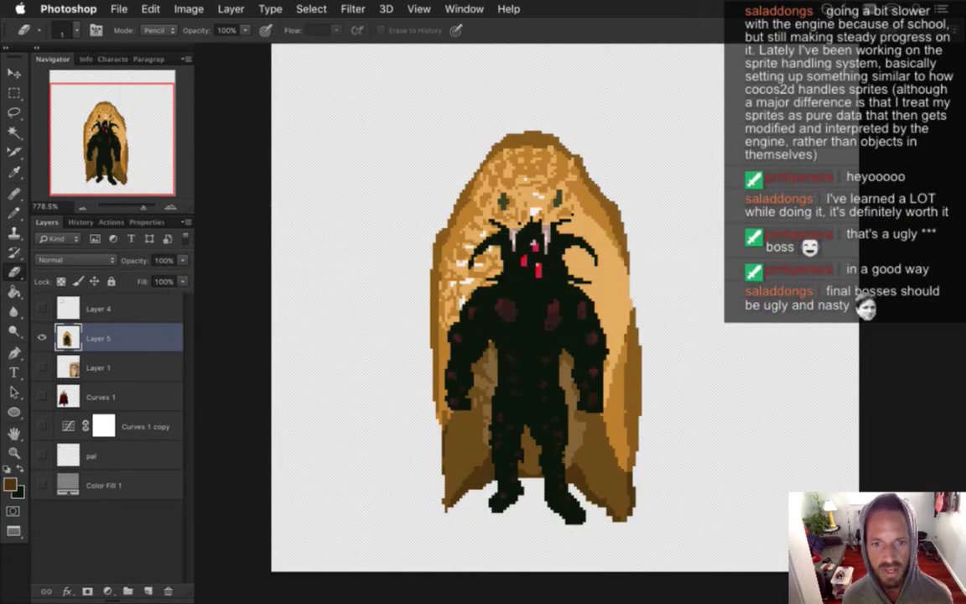
# Step: Move the whole boss figure on Layer 5 down to the canvas's bottom edge and slightly to the right
pyautogui.press('v')
pyautogui.press('Down')
pyautogui.press('Down')
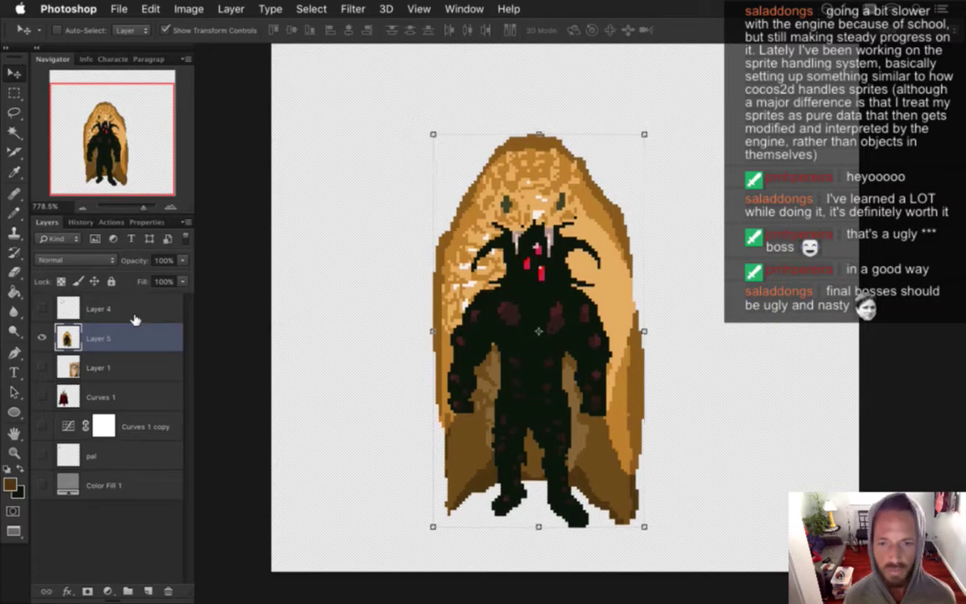
pyautogui.press('Down')
pyautogui.press('Down')
pyautogui.press('Right')
pyautogui.press('Down')
pyautogui.press('Down')
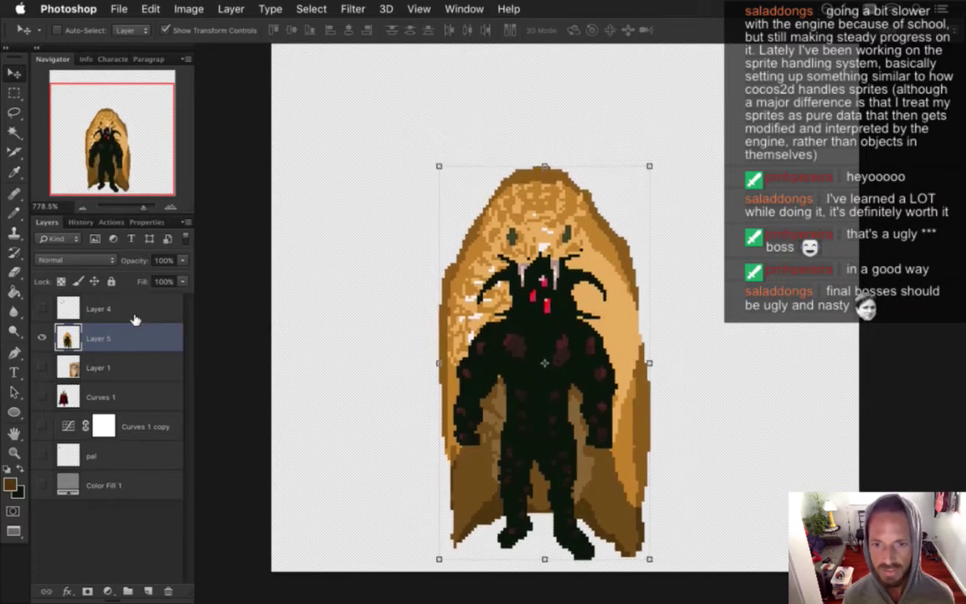
pyautogui.press('Down')
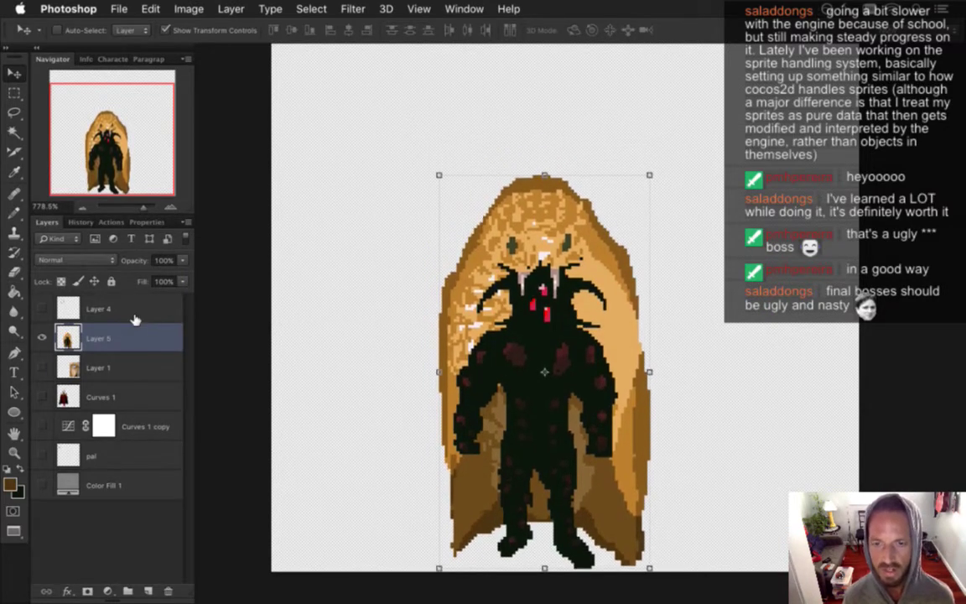
# Step: Measure from the canvas's left edge to the figure's middle with marquee selections and nudge the figure right to centre it horizontally
pyautogui.press('m')
pyautogui.moveTo(580, 405); pyautogui.dragTo(615, 338)
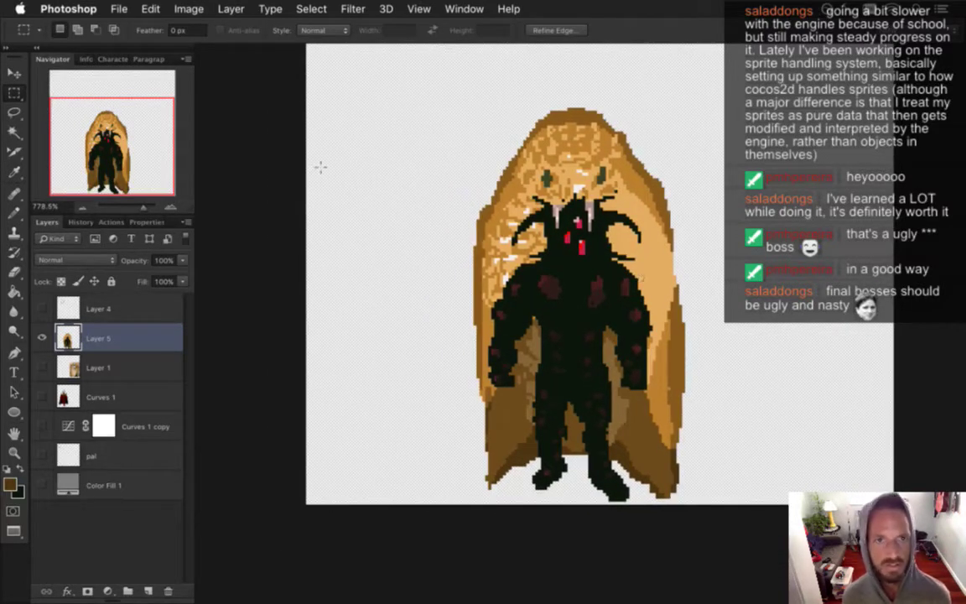
pyautogui.moveTo(308, 136); pyautogui.dragTo(596, 293)
pyautogui.press('v')
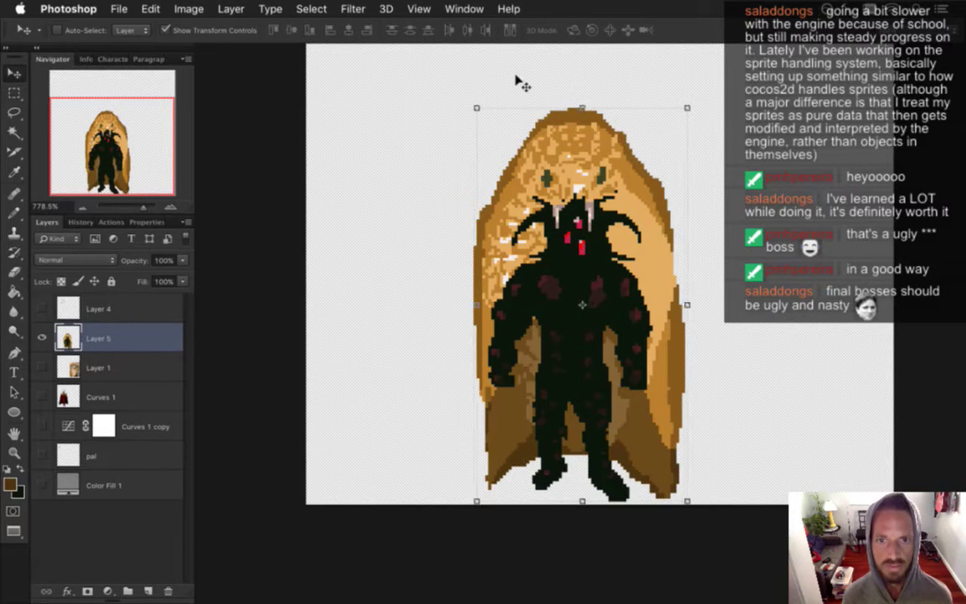
pyautogui.press('Right')
pyautogui.press('Right')
pyautogui.press('Right')
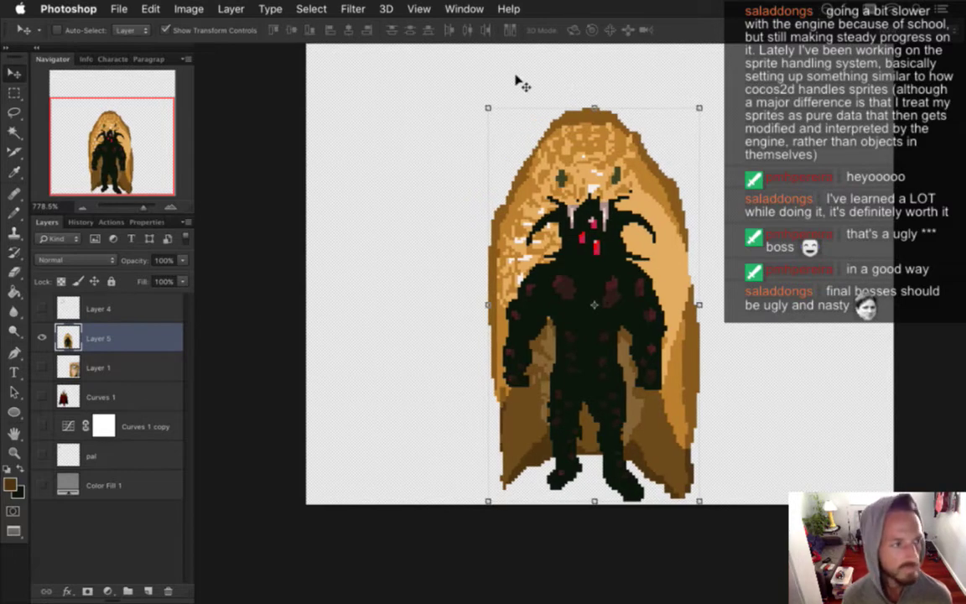
pyautogui.press('m')
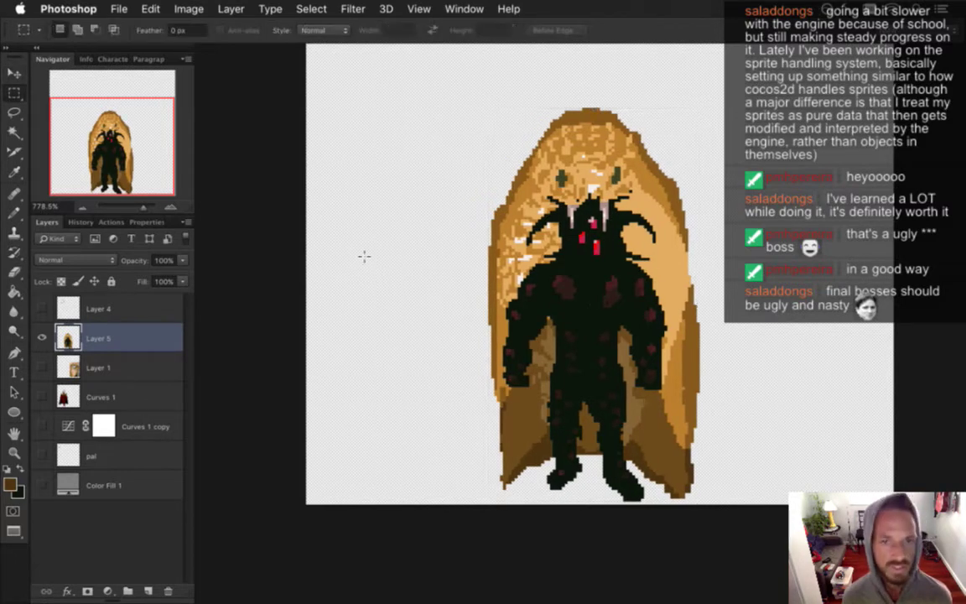
pyautogui.moveTo(304, 163); pyautogui.dragTo(597, 327)
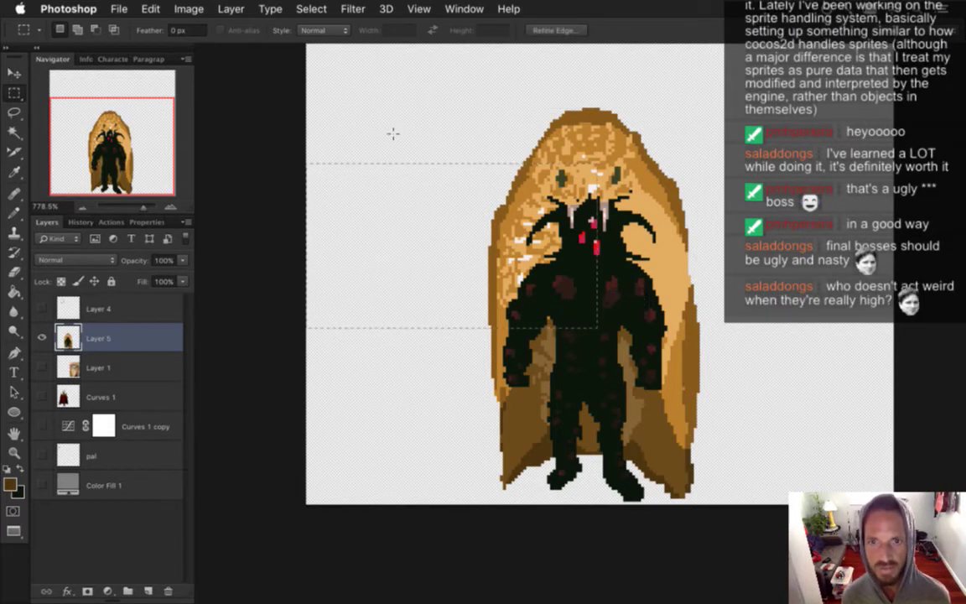
pyautogui.press('super+Right')
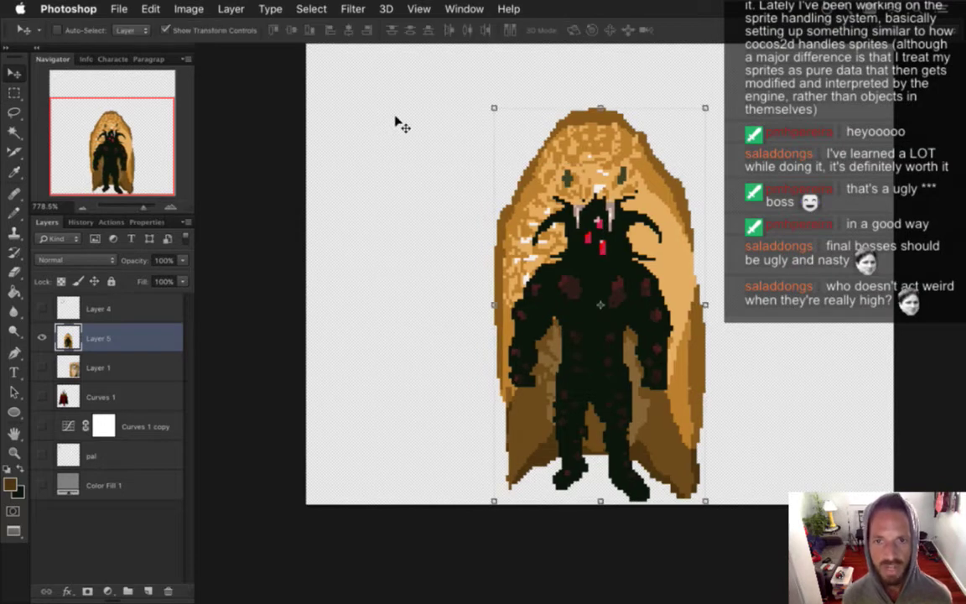
pyautogui.moveTo(295, 149); pyautogui.dragTo(595, 289)
pyautogui.click(670, 308)
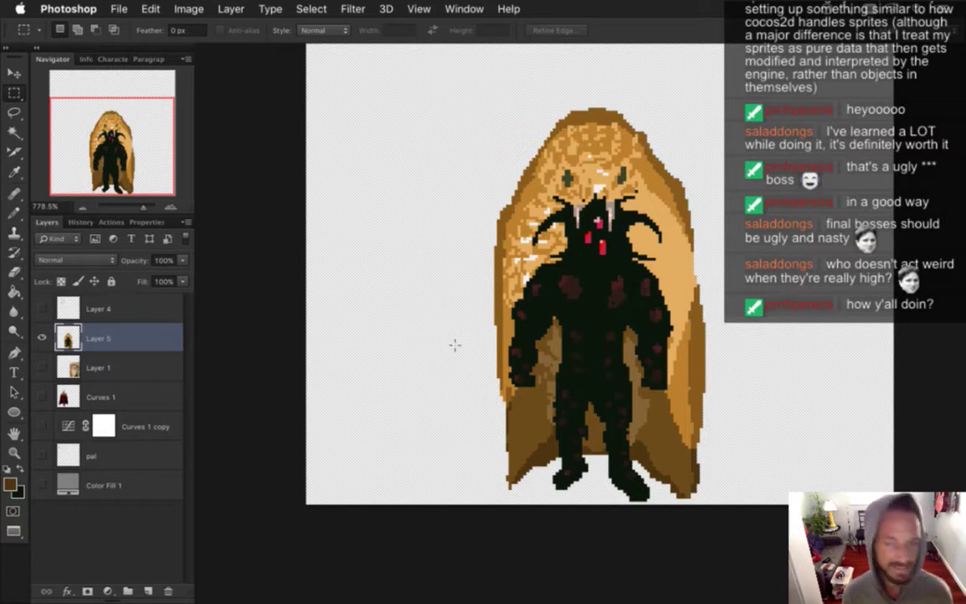
pyautogui.press('i')
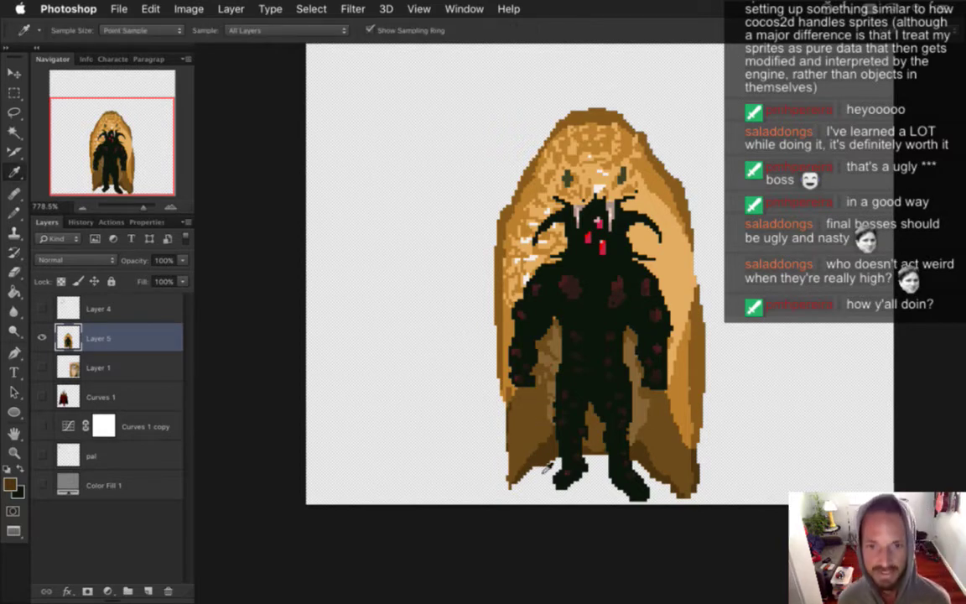
pyautogui.press('b')
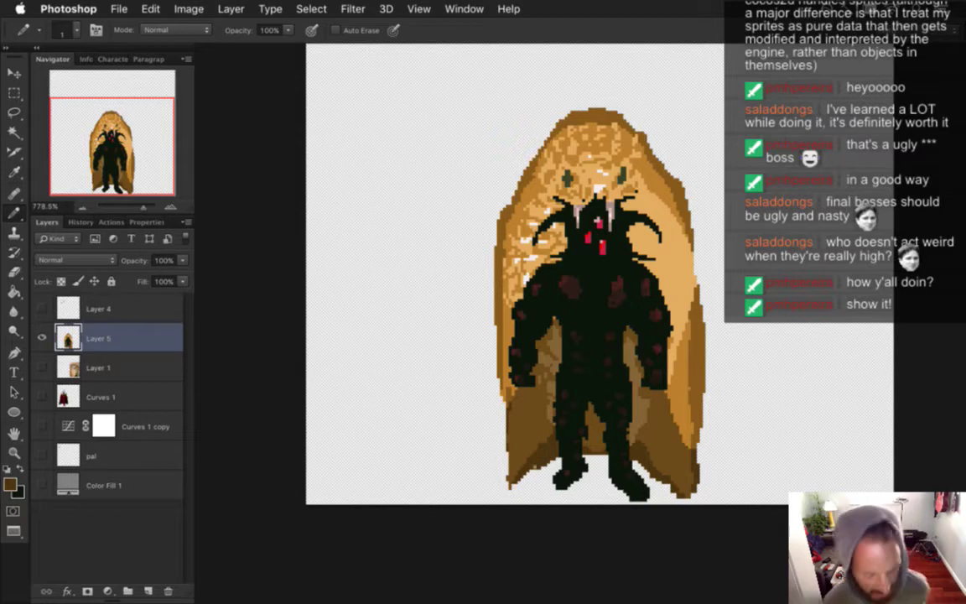
# Step: Switch to Safari and open the Twitter profile at twitter.com/scienceporn
pyautogui.moveTo(962, 401)
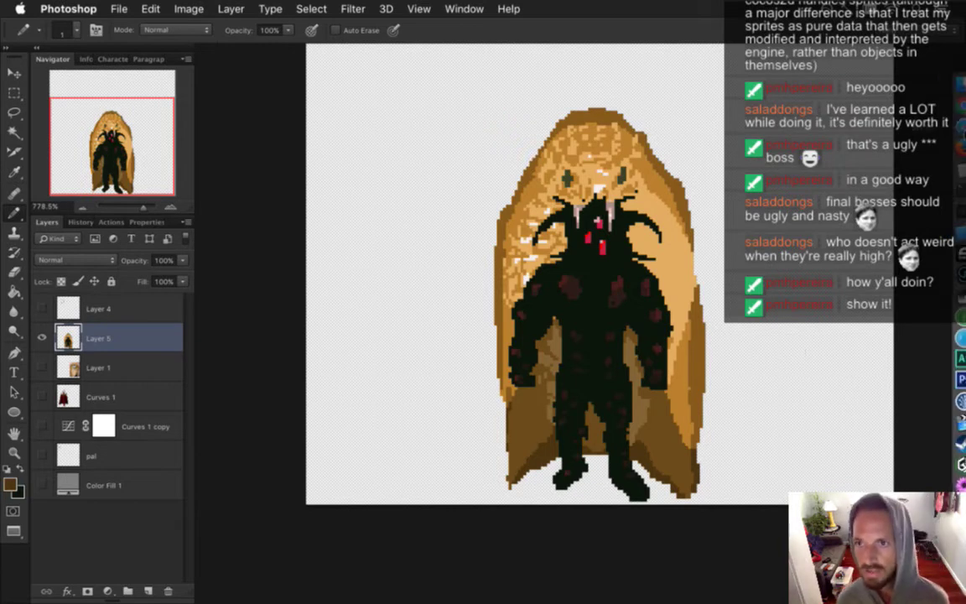
pyautogui.click(951, 337)
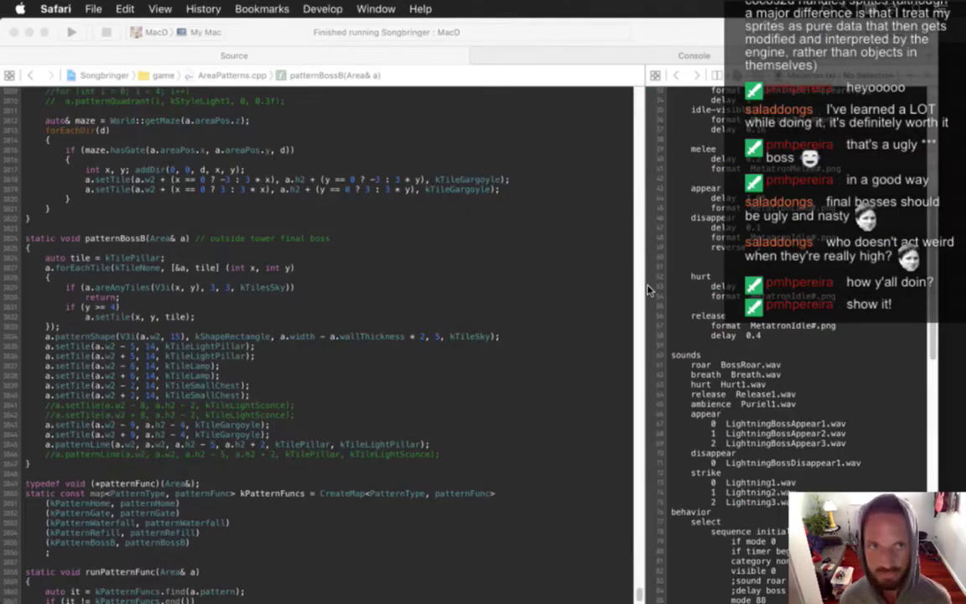
pyautogui.write('twitter.com/')
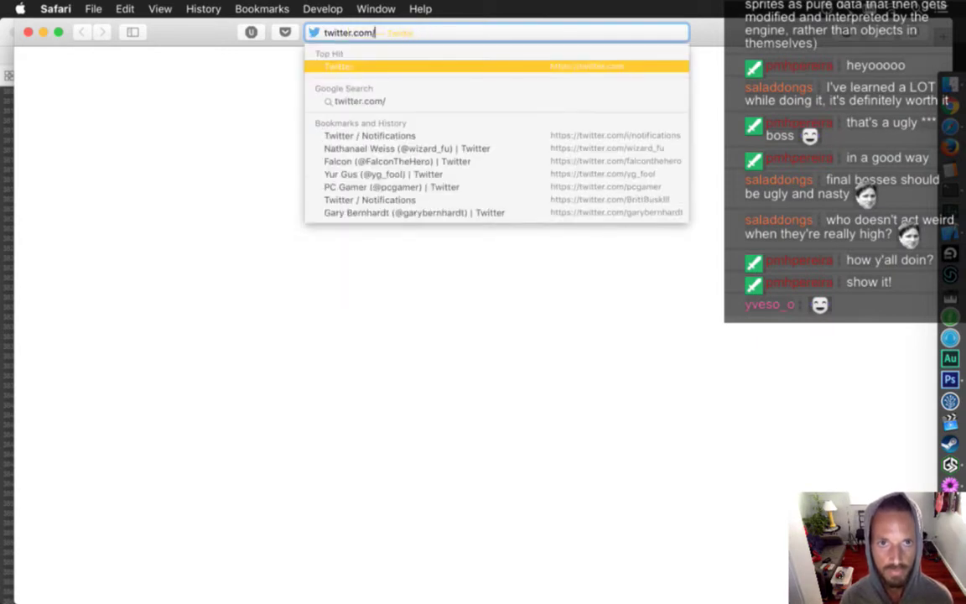
pyautogui.write('scienceporn')
pyautogui.press('Return')
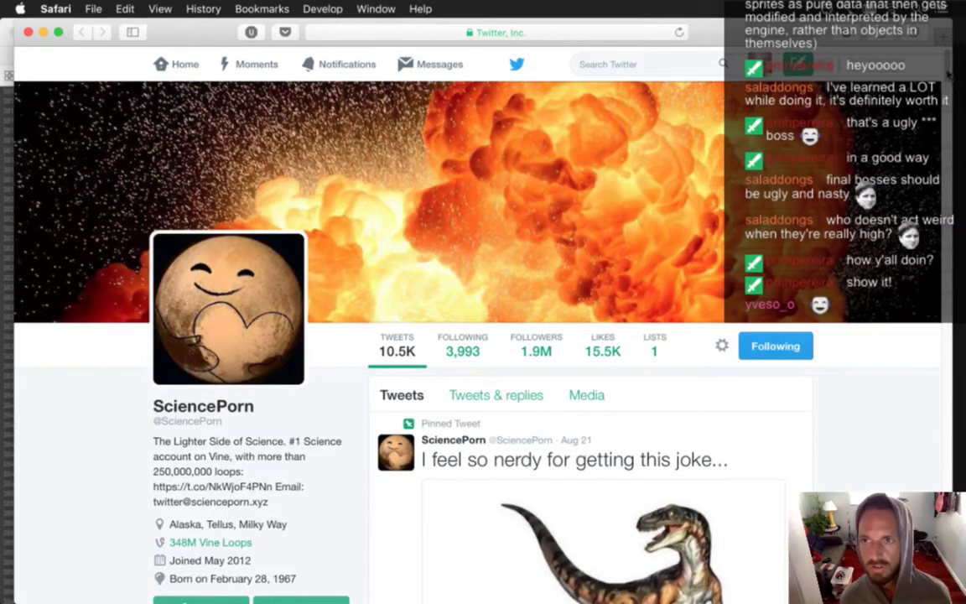
# Step: Like the SciencePorn tweet about Apollo software engineer Margaret Hamilton and view its photo enlarged
pyautogui.scroll(-15, 948, 75)
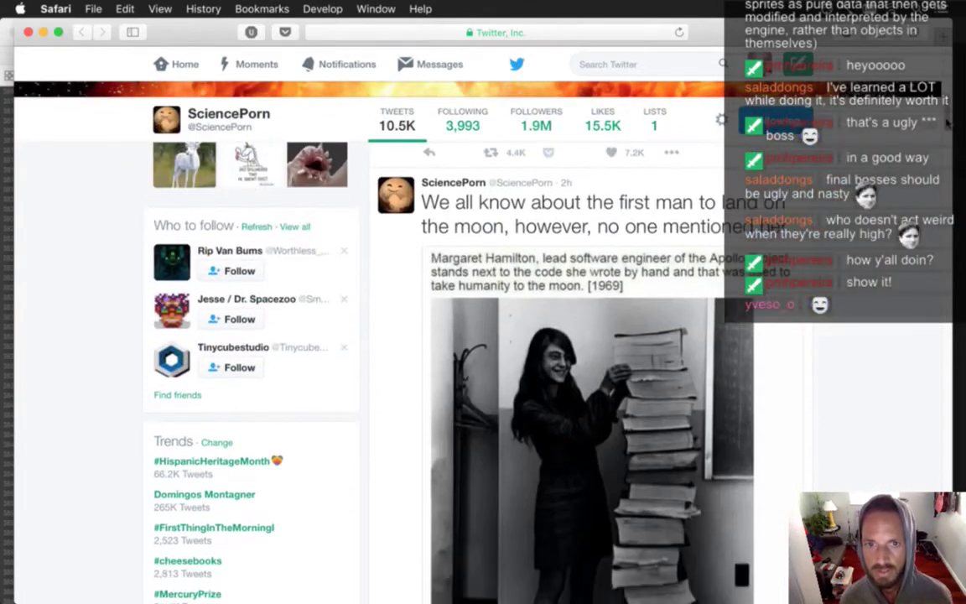
pyautogui.scroll(-2, 948, 123)
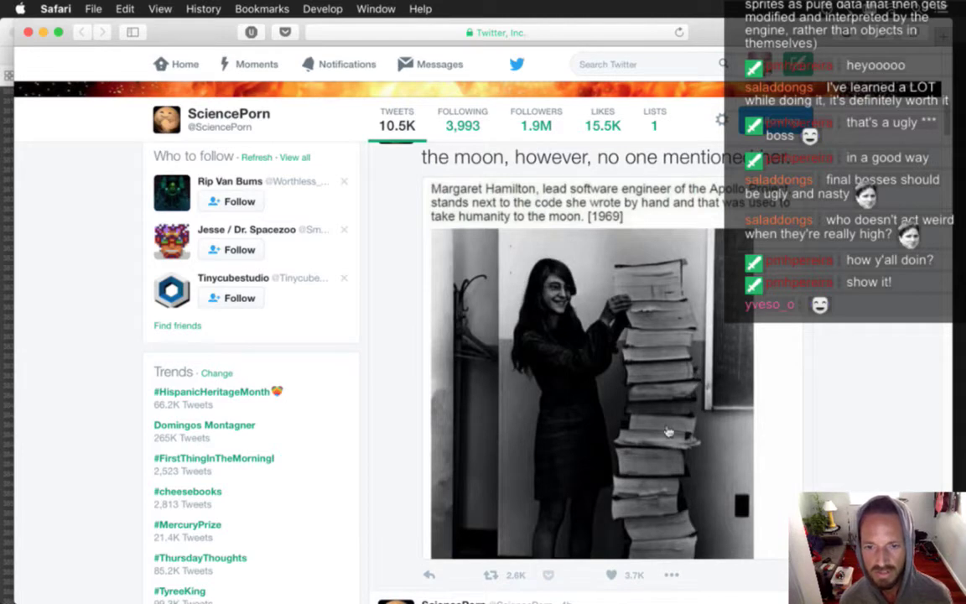
pyautogui.click(612, 574)
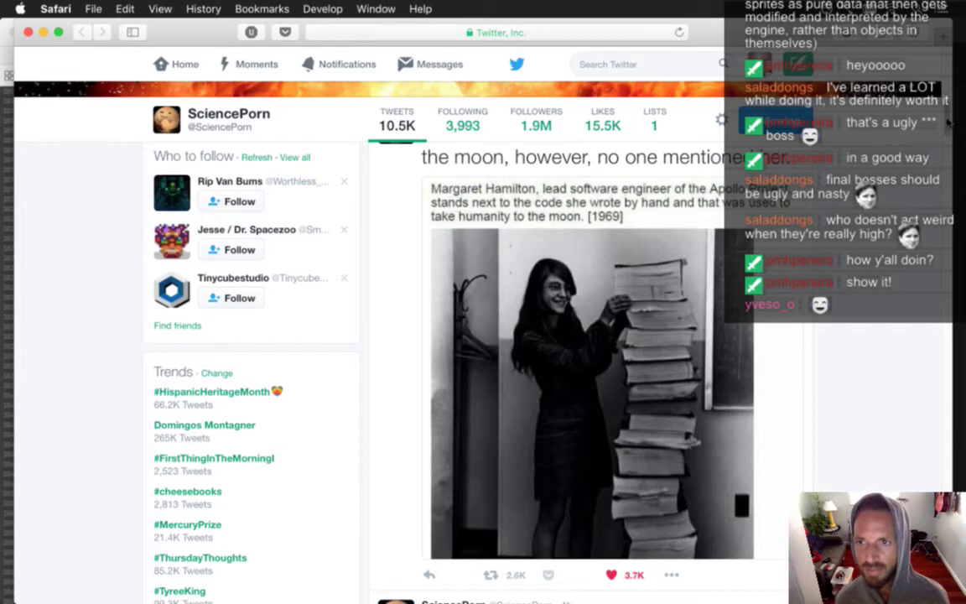
pyautogui.scroll(-1, 949, 124)
pyautogui.click(644, 256)
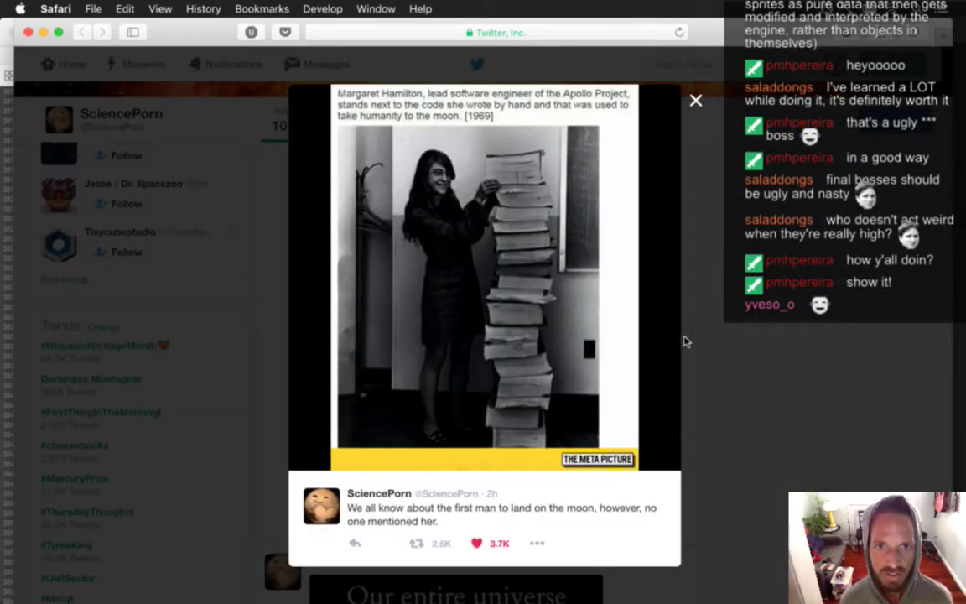
pyautogui.click(697, 100)
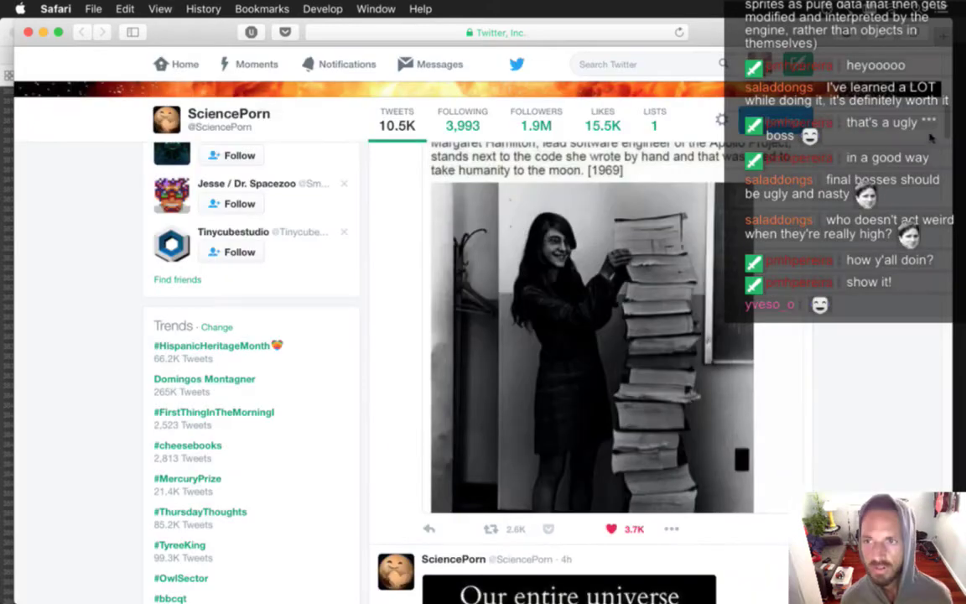
# Step: Find the tweet about bacteria surviving hand sanitizer on the profile and open its image in a new tab
pyautogui.scroll(-8, 930, 142)
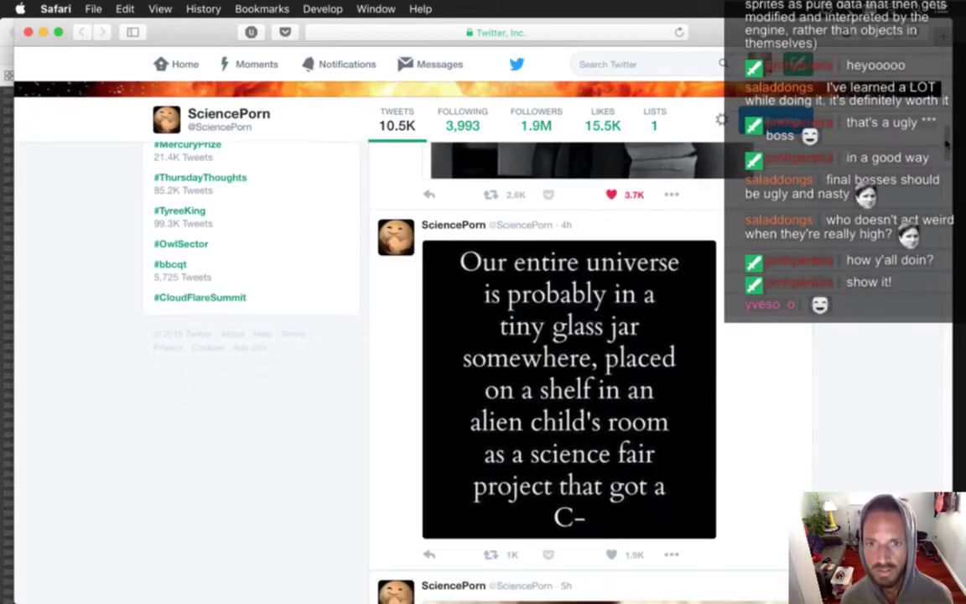
pyautogui.scroll(-2, 946, 144)
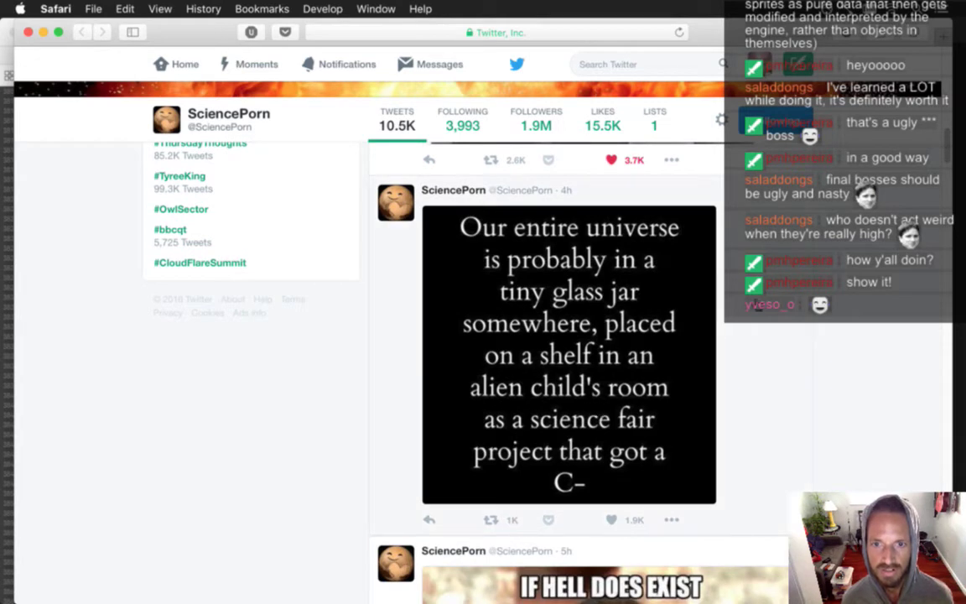
pyautogui.scroll(-15, 946, 155)
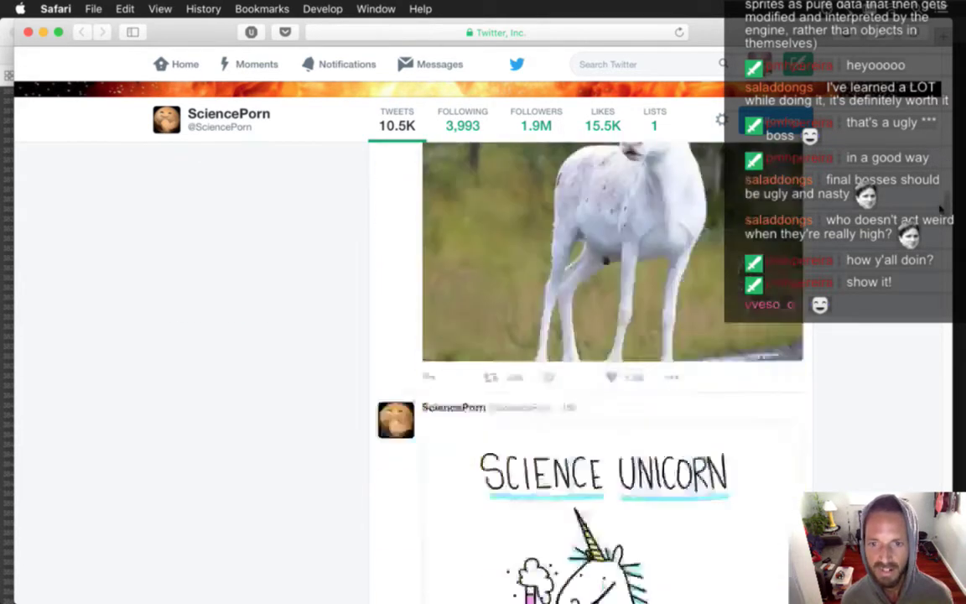
pyautogui.scroll(-10, 937, 243)
pyautogui.scroll(5, 754, 356)
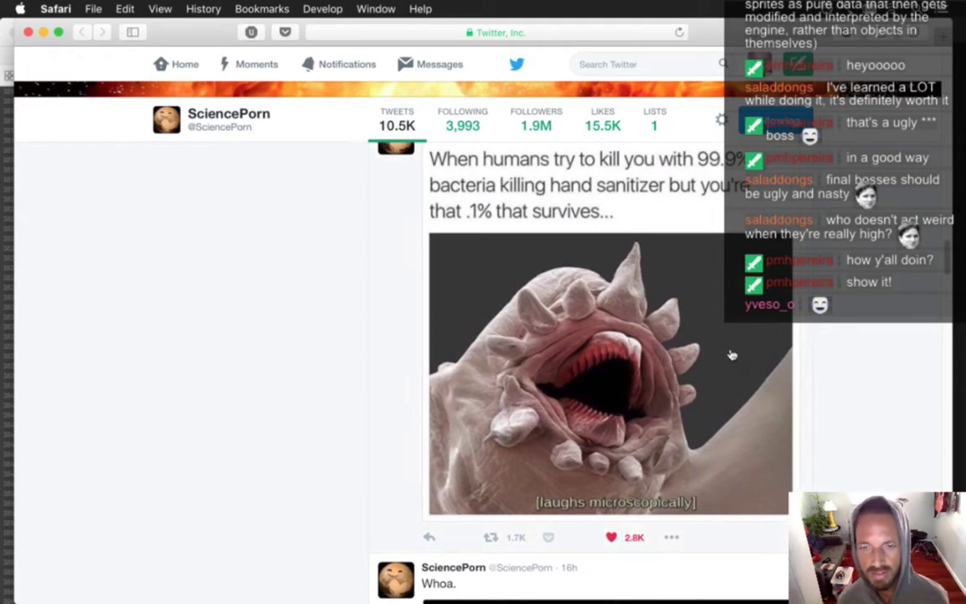
pyautogui.click(651, 222)
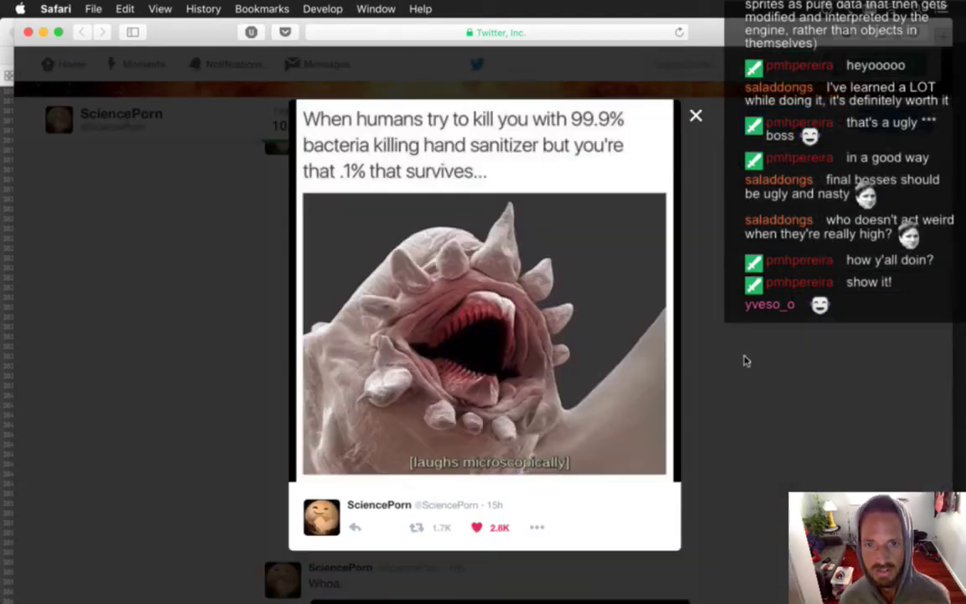
pyautogui.rightClick(537, 353)
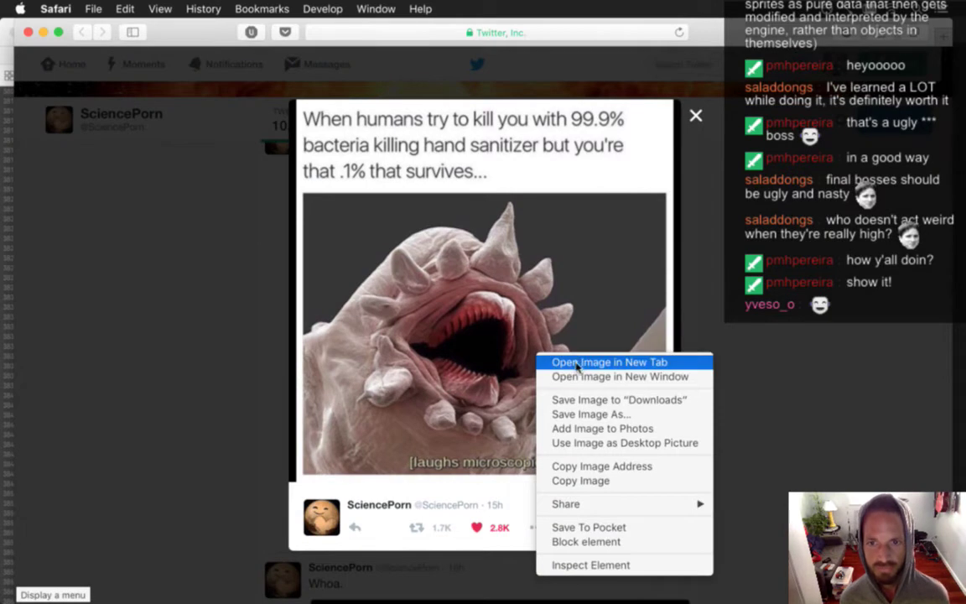
pyautogui.click(560, 361)
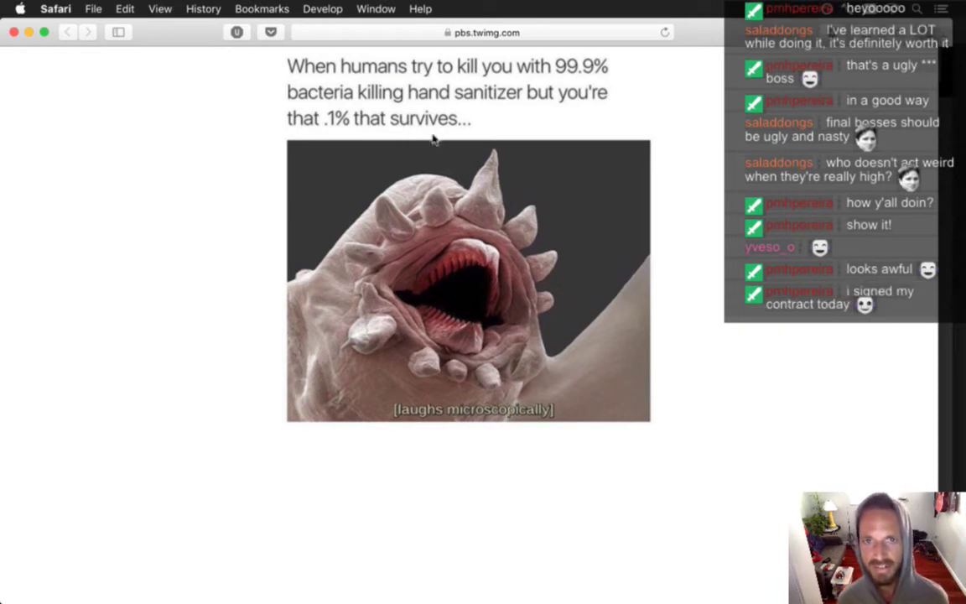
# Step: Close the bacteria image and the Twitter page, and switch back to the boss sprite in Photoshop
pyautogui.press('super+w')
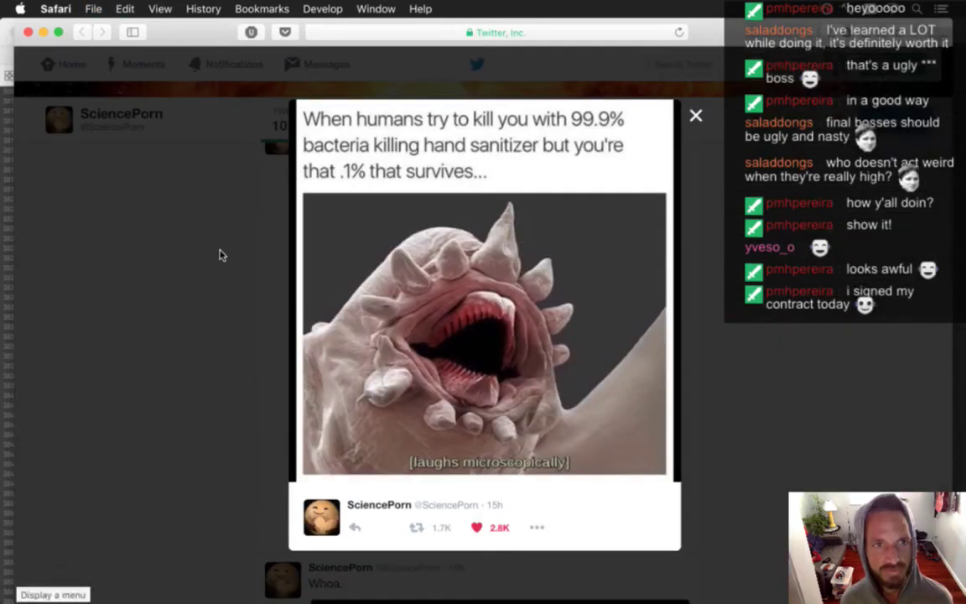
pyautogui.press('super+w')
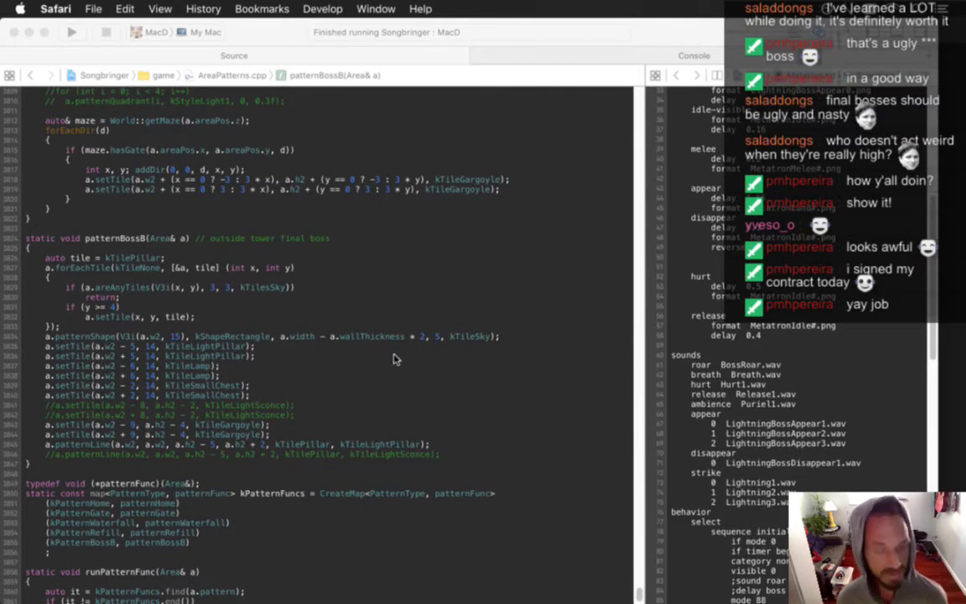
pyautogui.press('super+Tab')
pyautogui.click(297, 297)
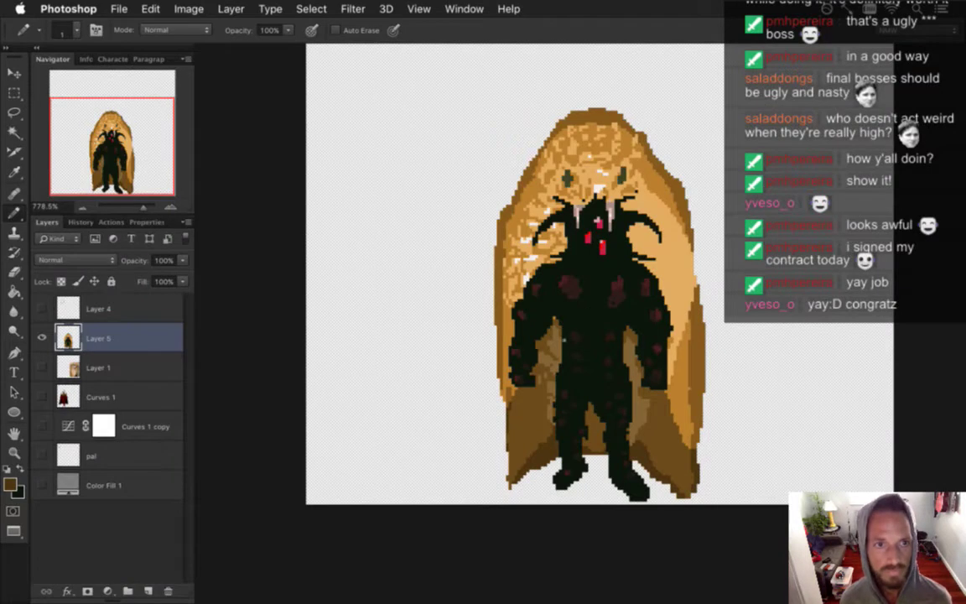
# Step: Export the repositioned boss sprite for web as MetatronIdle0.png in the Bosses folder, replacing the existing file
pyautogui.press('super+alt+shift+s')
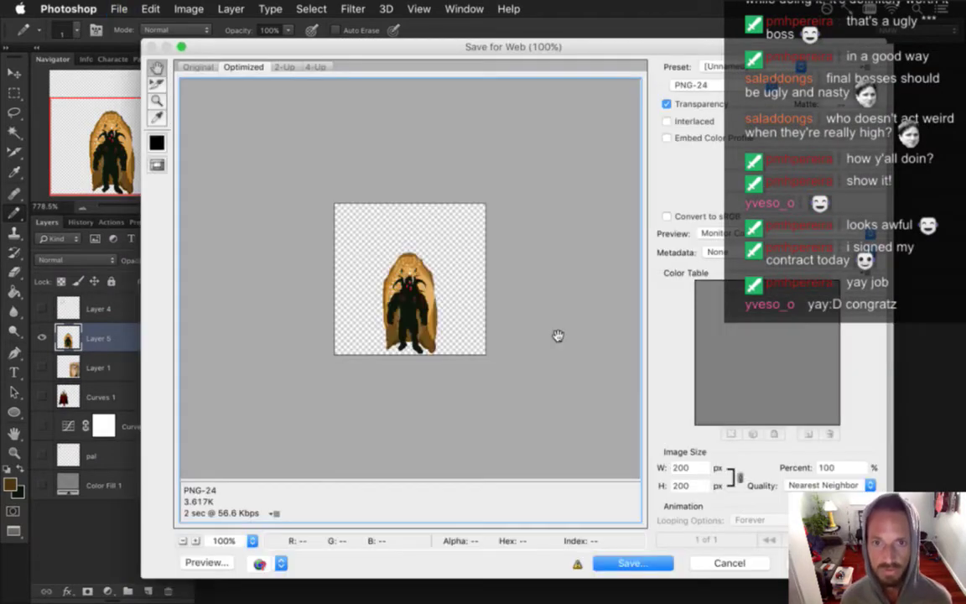
pyautogui.press('Return')
pyautogui.write('0')
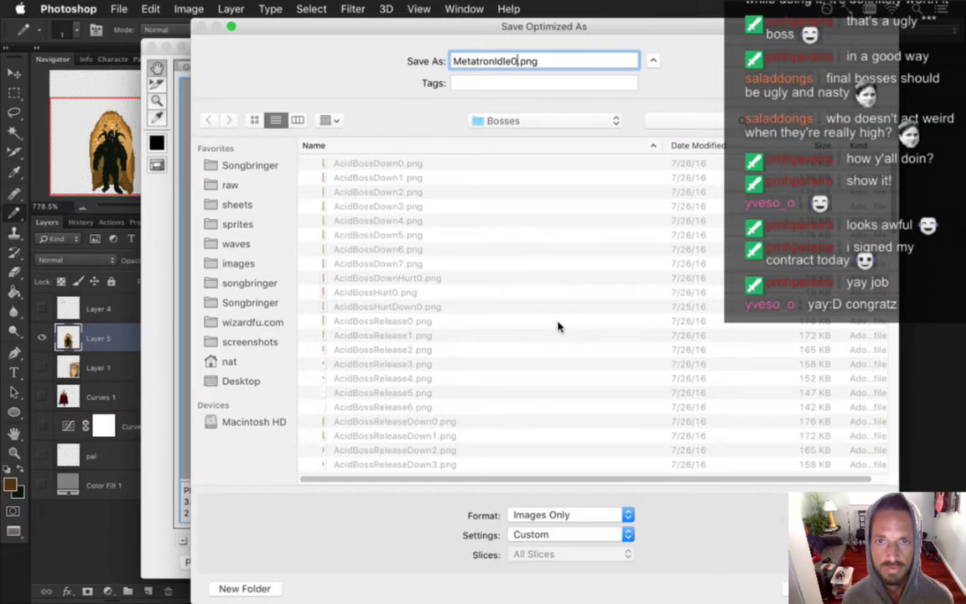
pyautogui.press('Return')
pyautogui.press('Return')
# Step: Switch to Xcode, run Songbringer to test the boss fight with the updated sprite, and quit the game
pyautogui.press('super+Tab')
pyautogui.press('super+Tab')
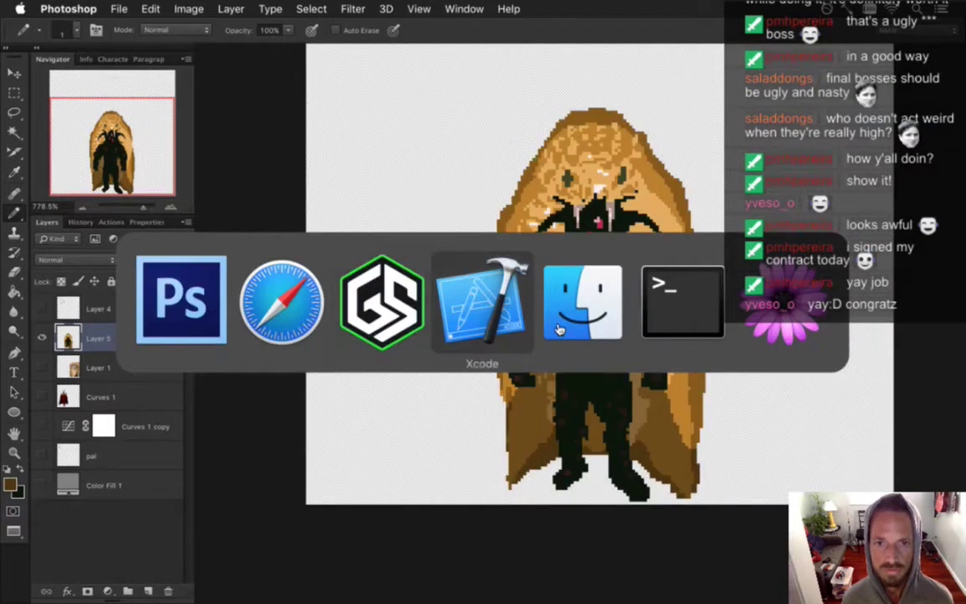
pyautogui.press('super+r')
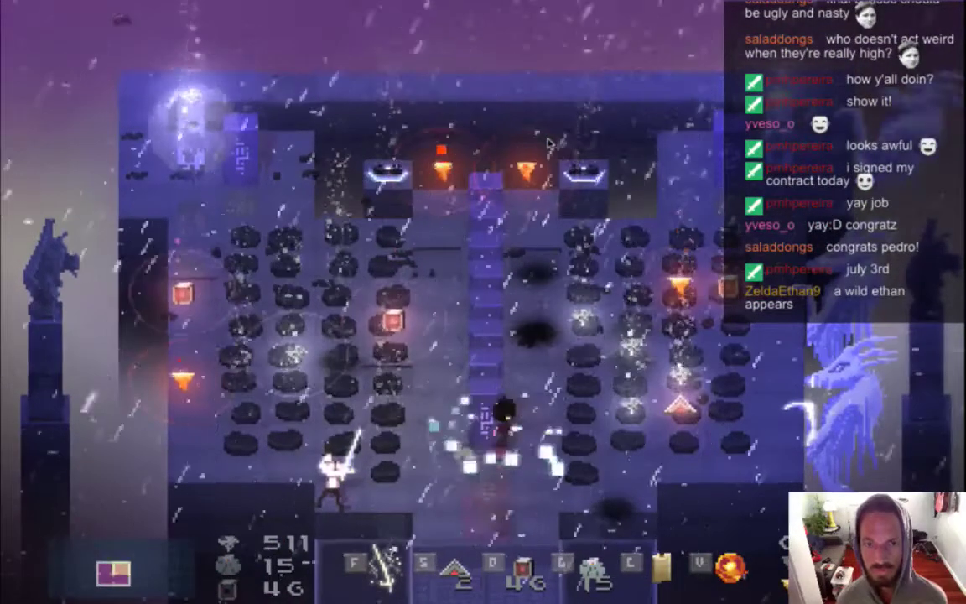
pyautogui.press('super+q')
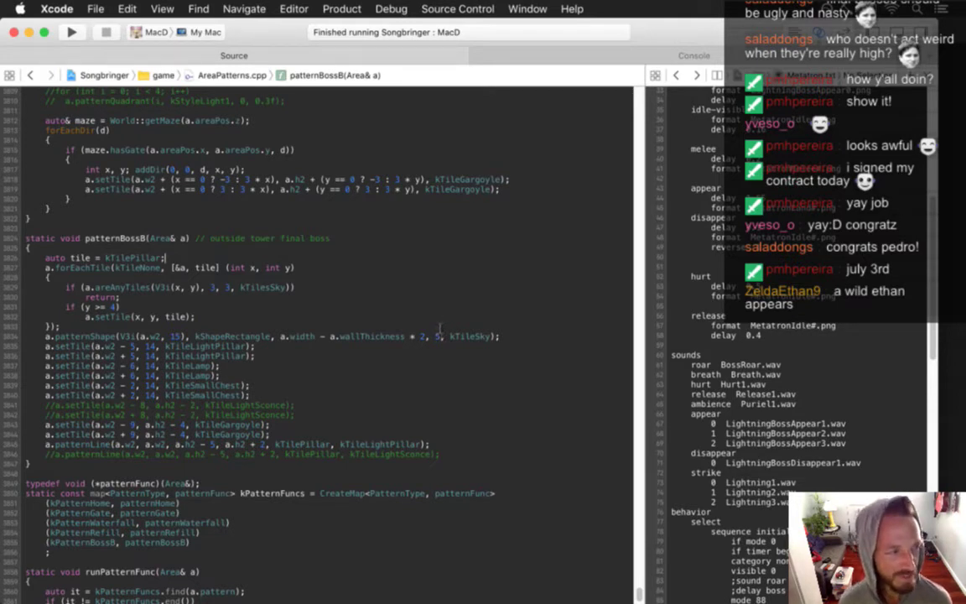
pyautogui.press('super+Tab')
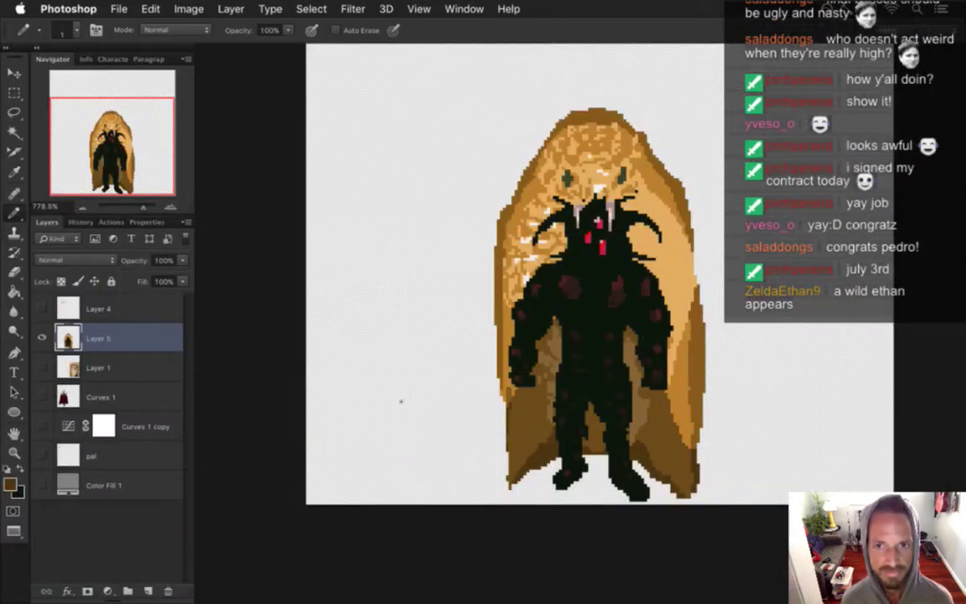
pyautogui.press('super+Tab')
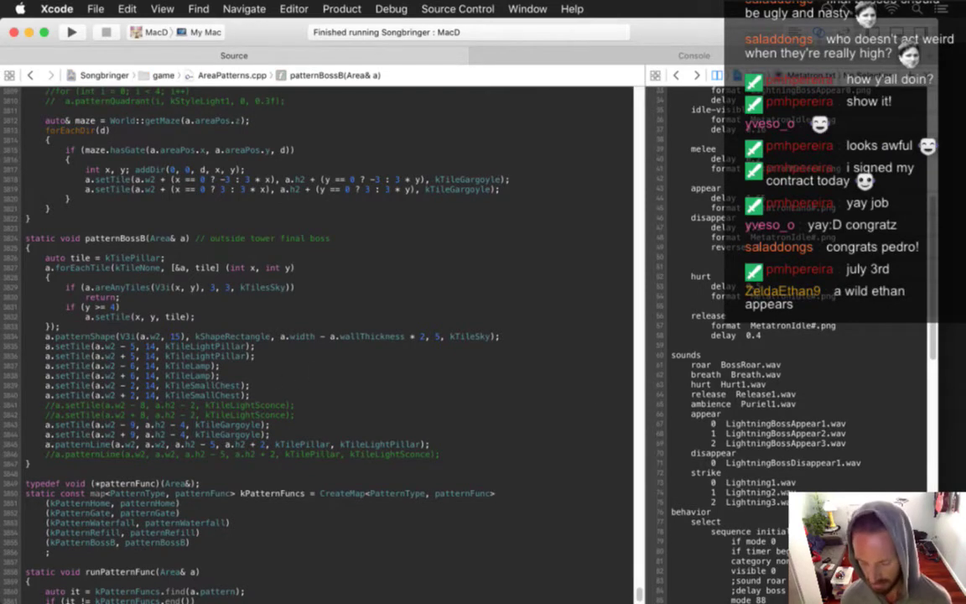
# Step: Check the boss attributes in Metatron.txt and search Entities.txt for "pillar"
pyautogui.scroll(10, 788, 336)
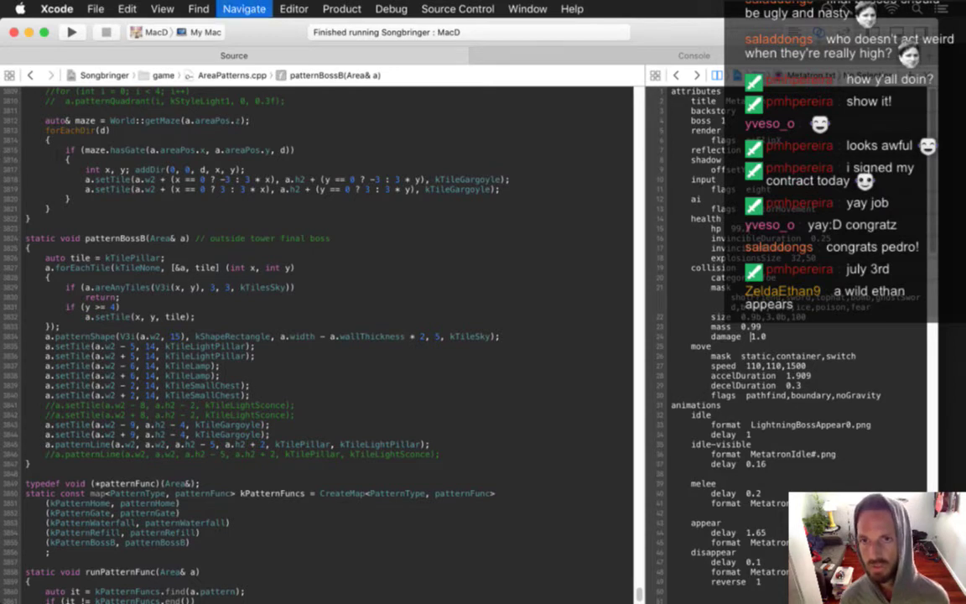
pyautogui.press('ctrl+super+Left')
pyautogui.press('super+f')
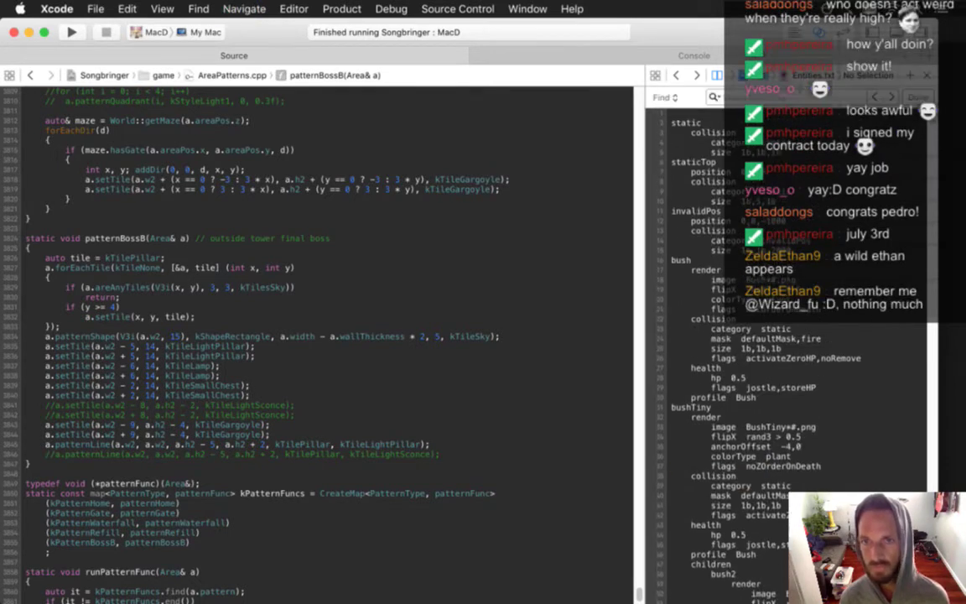
pyautogui.write('pillar')
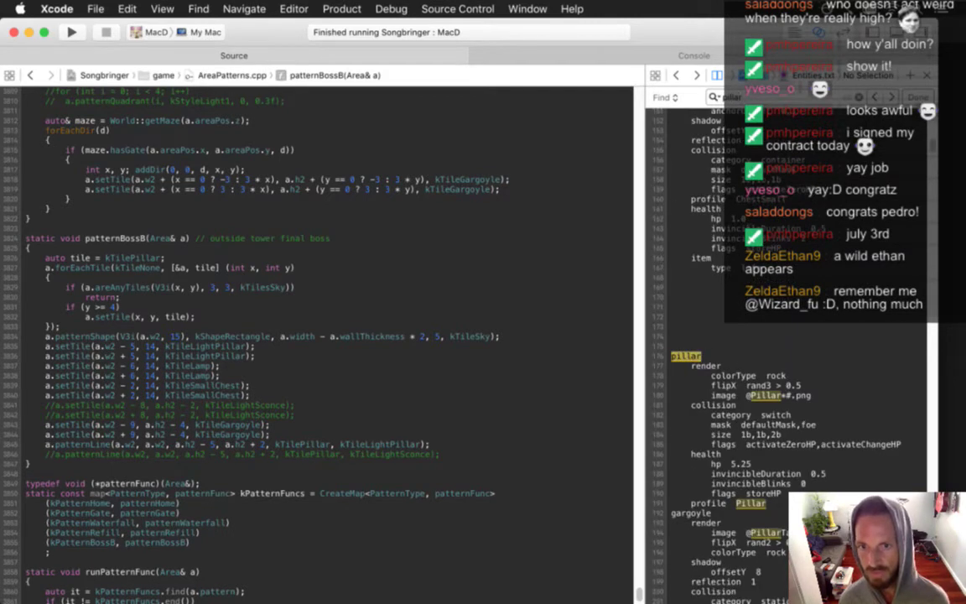
# Step: Set the boss's collision damage to 5.5 in Metatron.txt
pyautogui.press('ctrl+super+Left')
pyautogui.press('ctrl+super+Left')
pyautogui.press('ctrl+super+Left')
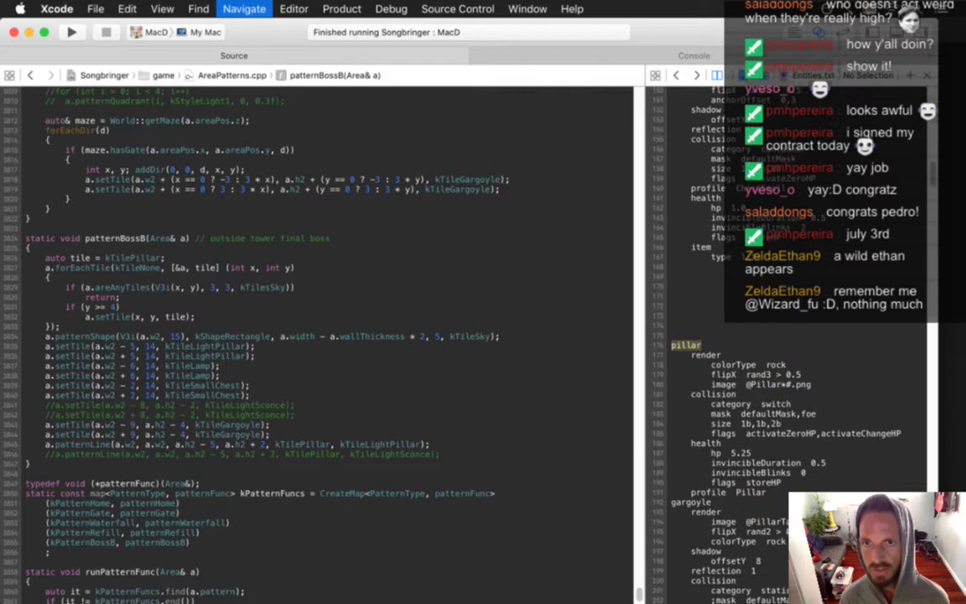
pyautogui.press('ctrl+super+Left')
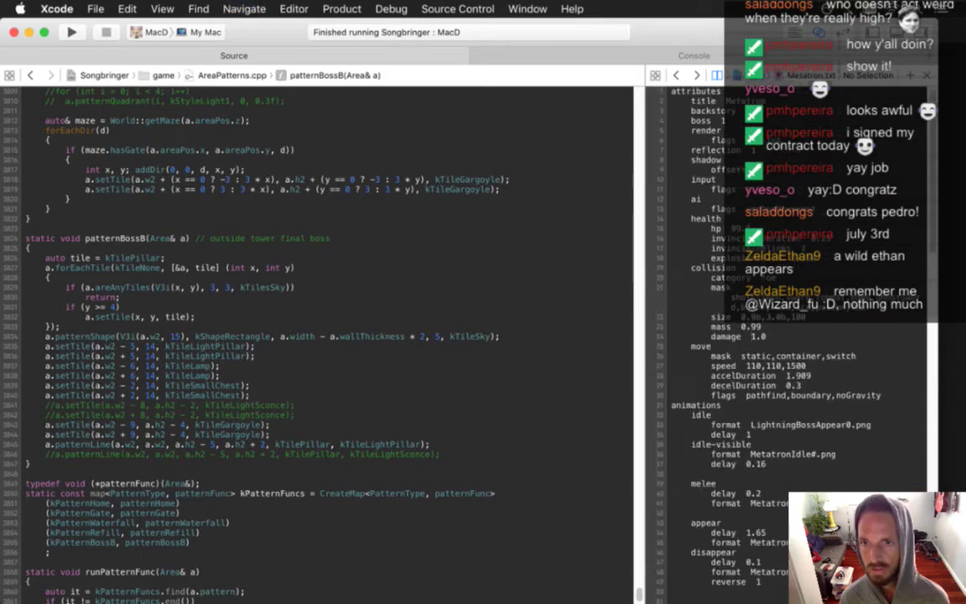
pyautogui.press('Delete')
pyautogui.write('5.')
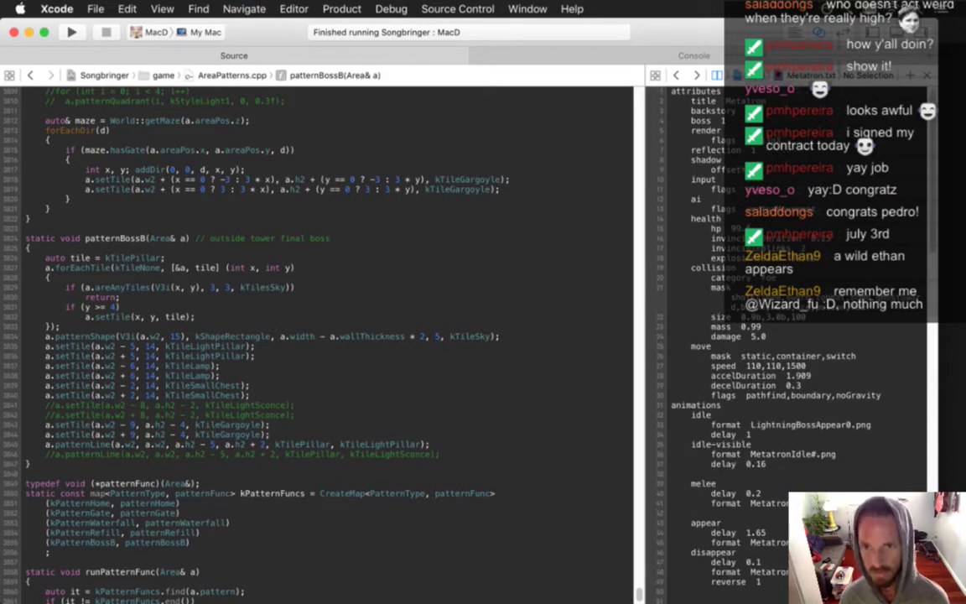
pyautogui.write('5')
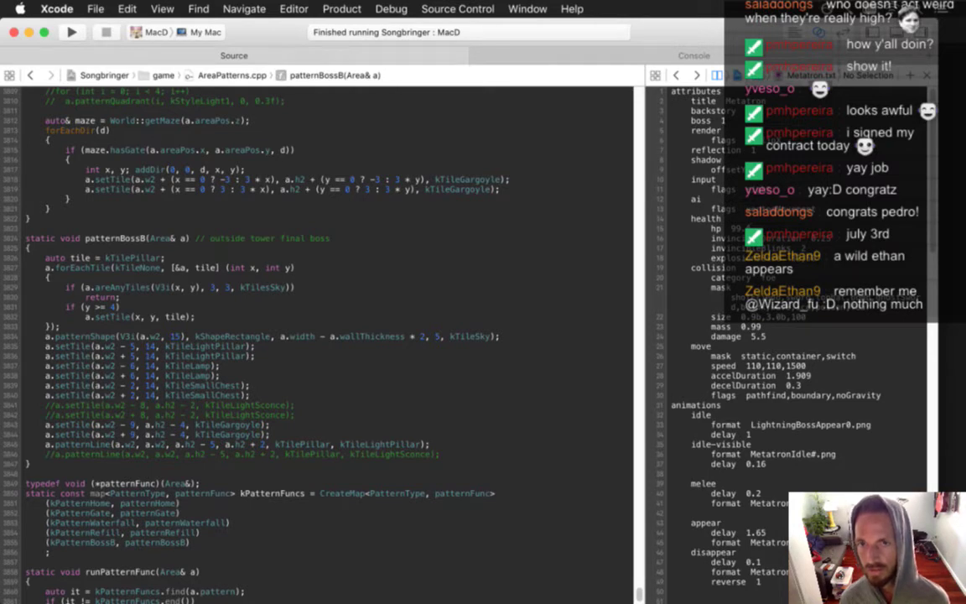
# Step: Examine the pillar entity's hp and collision mask in Entities.txt, and go to World.txt
pyautogui.press('super+g')
pyautogui.press('super+g')
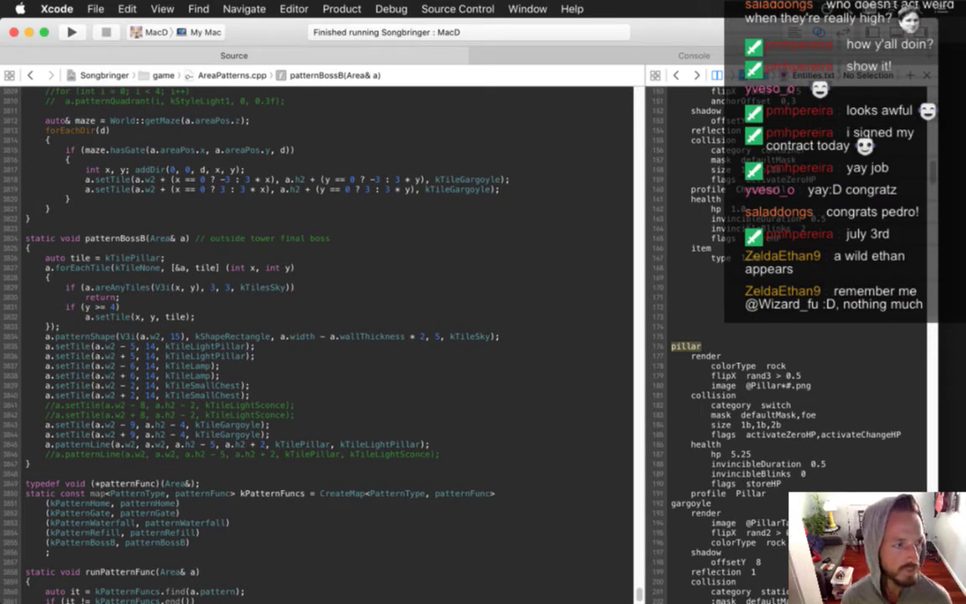
pyautogui.click(671, 365)
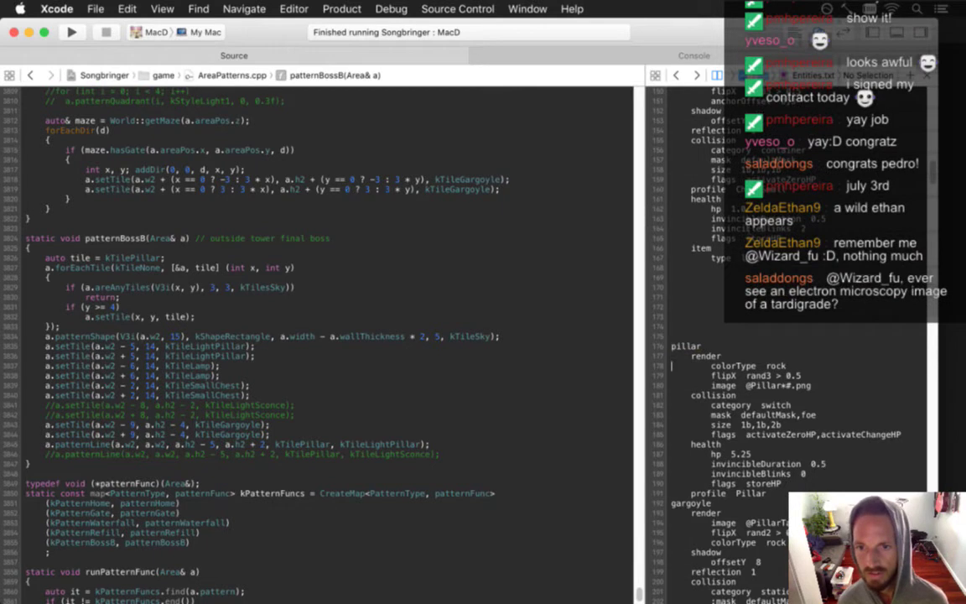
pyautogui.hotkey('shift', 'Down')
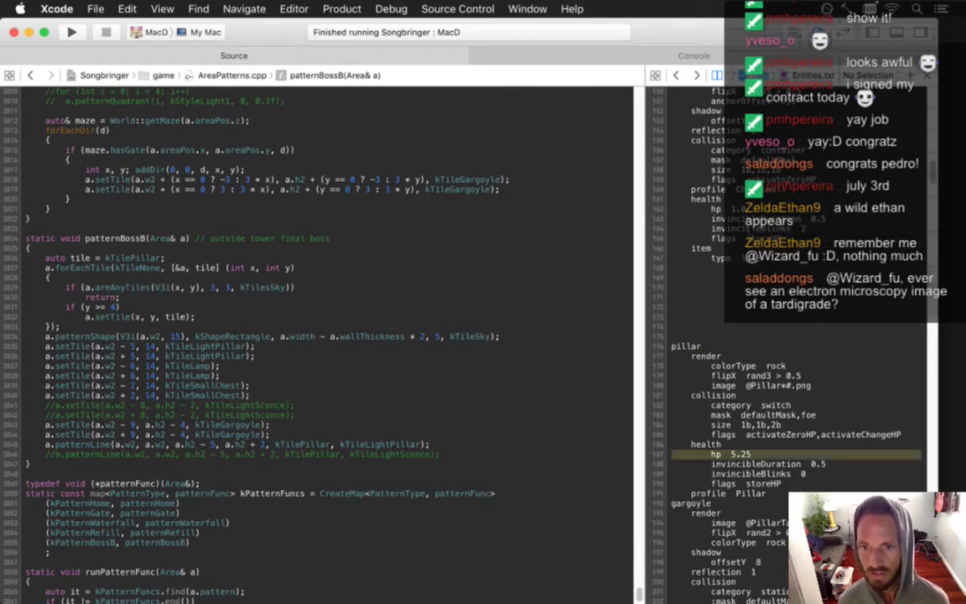
pyautogui.click(671, 434)
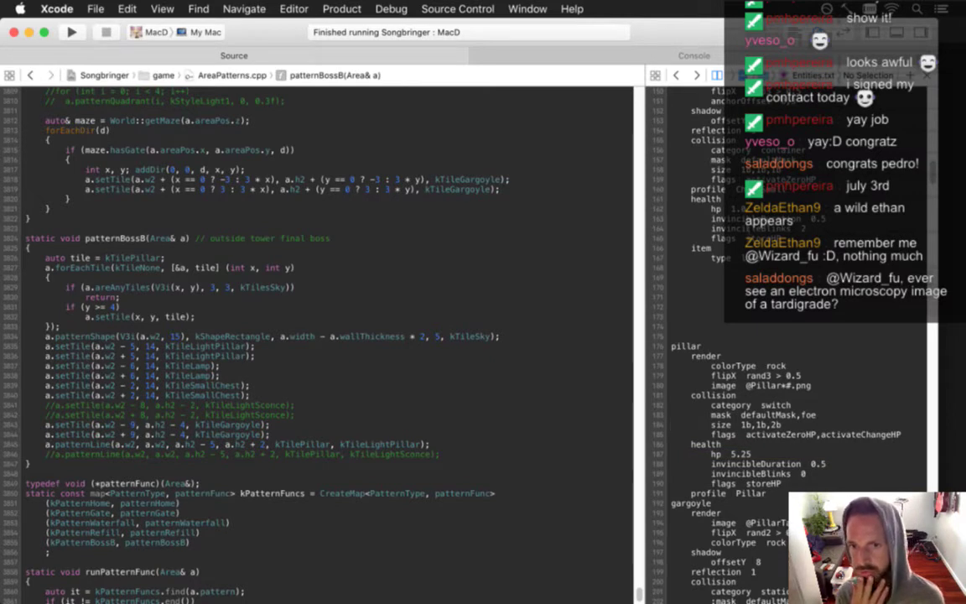
pyautogui.hotkey('shift', 'Up')
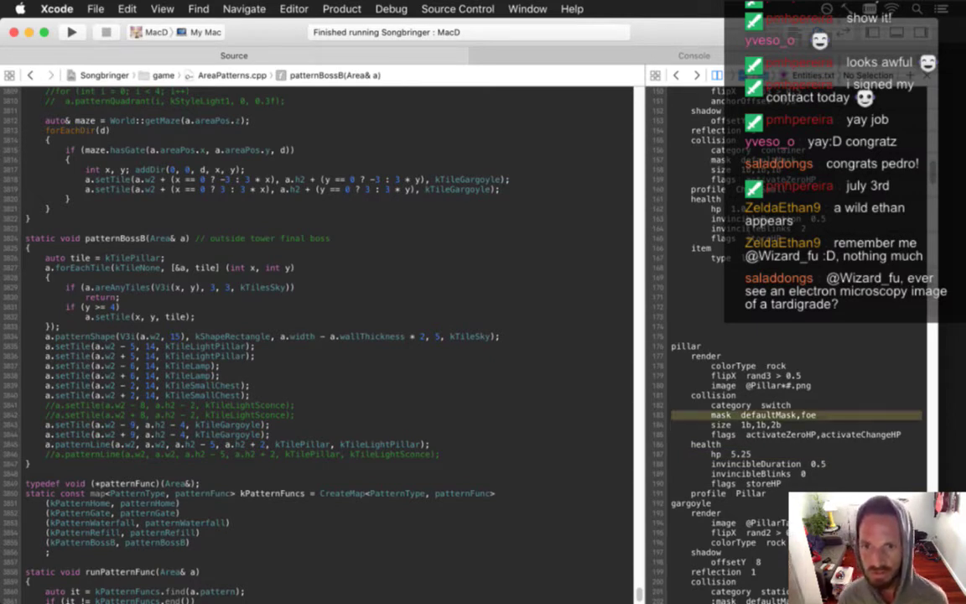
pyautogui.click(671, 405)
pyautogui.press('ctrl+super+Left')
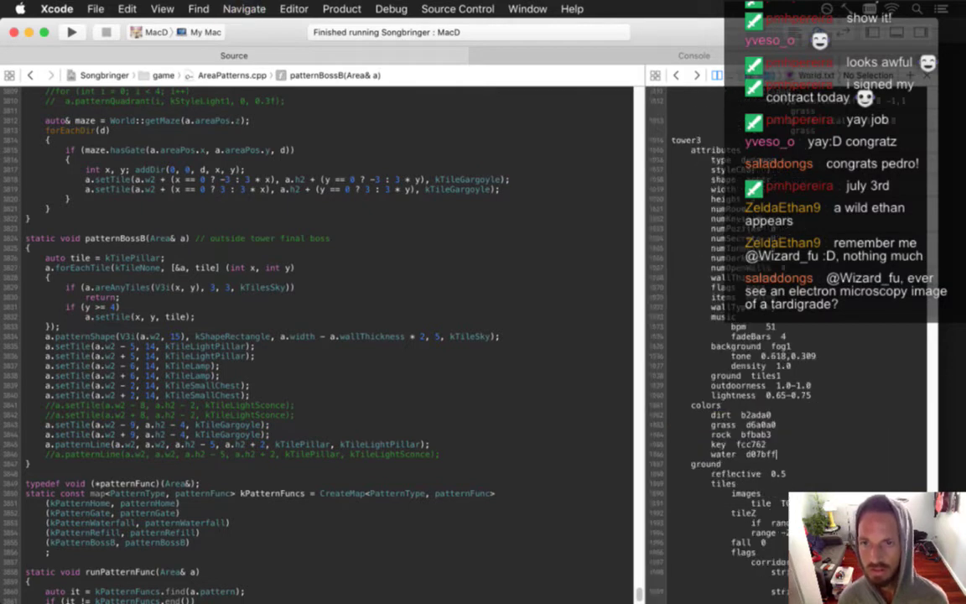
# Step: Return to Metatron.txt, run Songbringer to test the boss against the arena's pillars, and quit the game
pyautogui.press('ctrl+super+Left')
pyautogui.press('ctrl+super+Left')
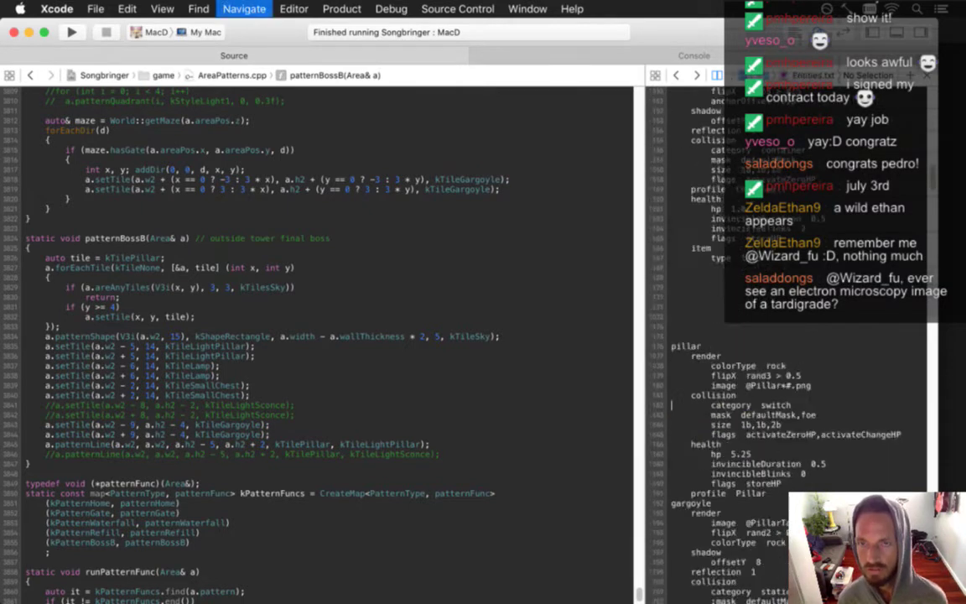
pyautogui.press('ctrl+super+j')
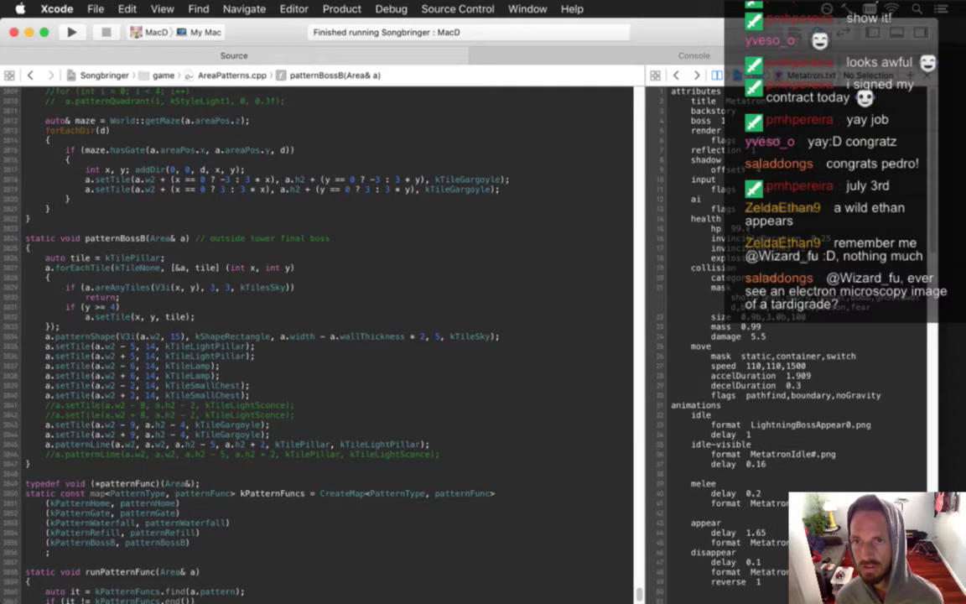
pyautogui.press('super+r')
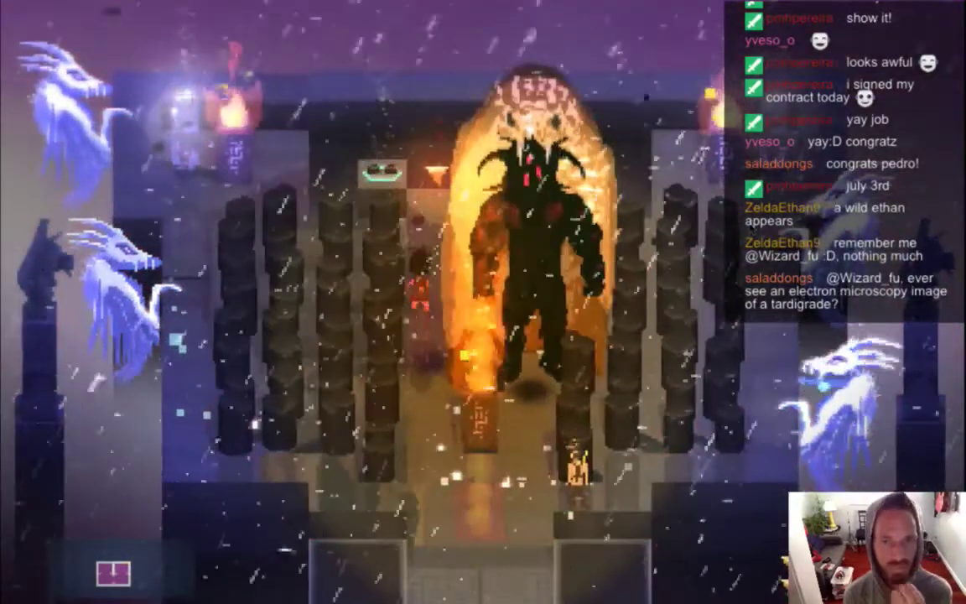
pyautogui.press('Down')
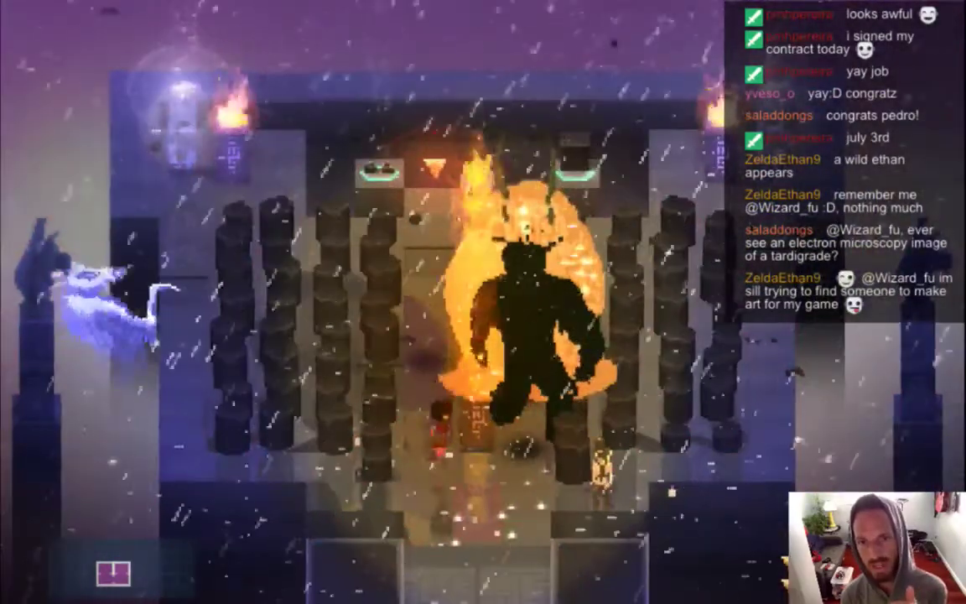
pyautogui.press('Left')
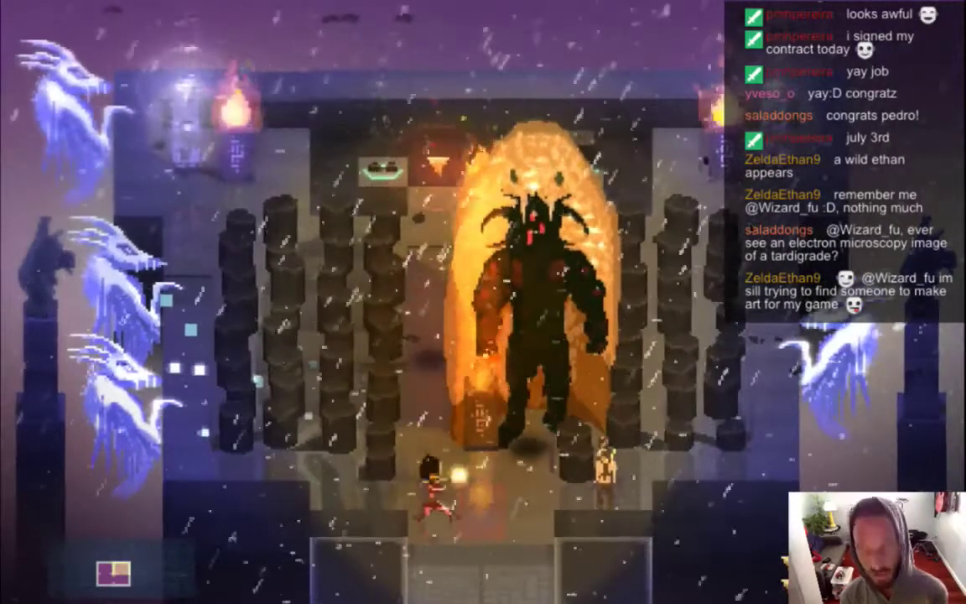
pyautogui.press('super+q')
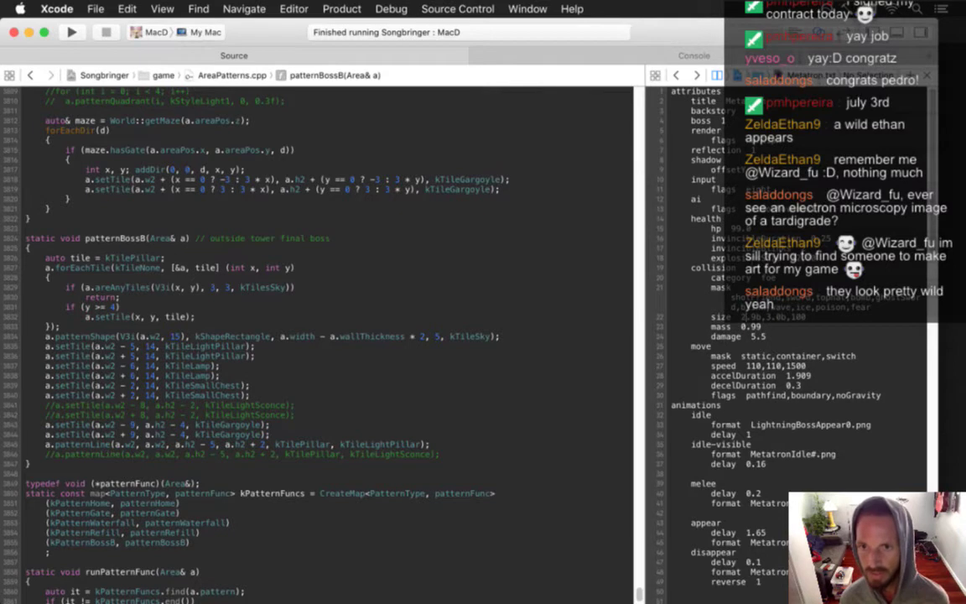
# Step: Run Songbringer again, try an item in the pillar arena, and quit the game
pyautogui.press('super+r')
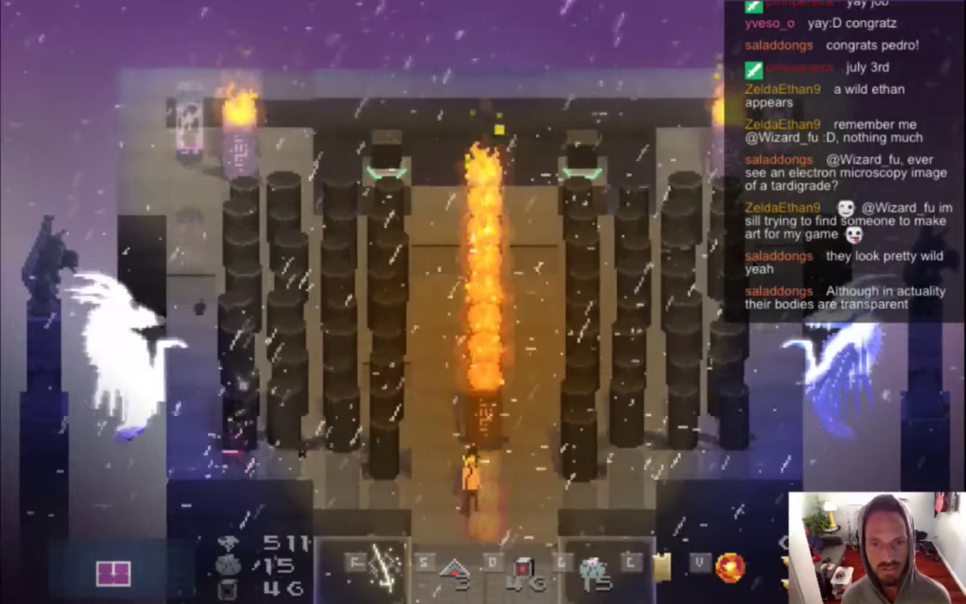
pyautogui.press('d')
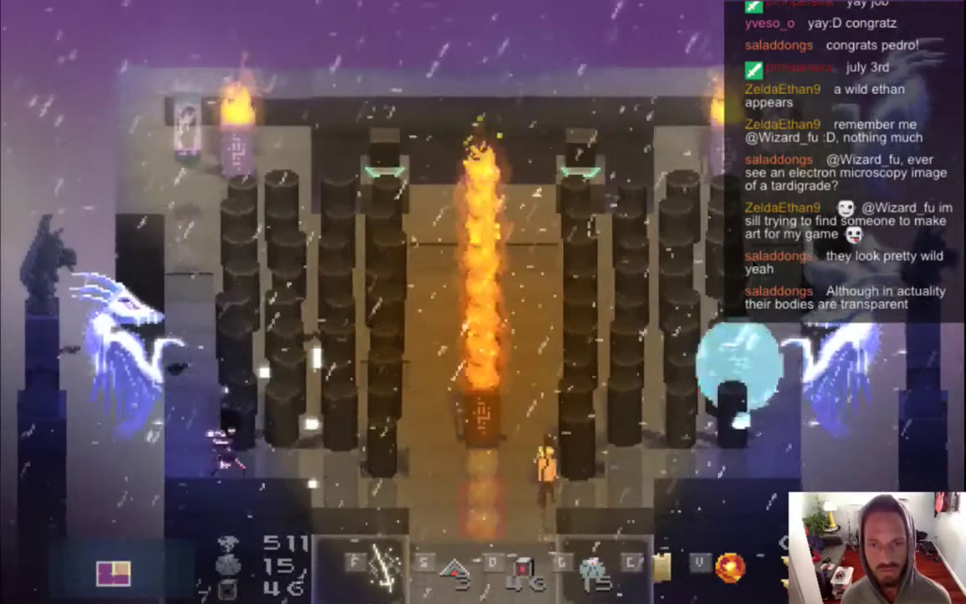
pyautogui.press('super+q')
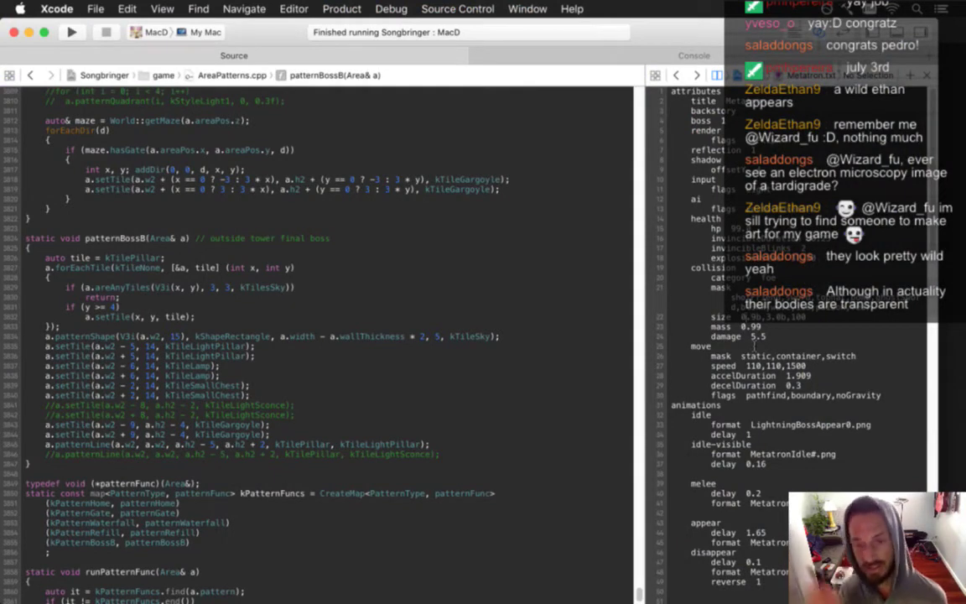
pyautogui.press('super+Tab')
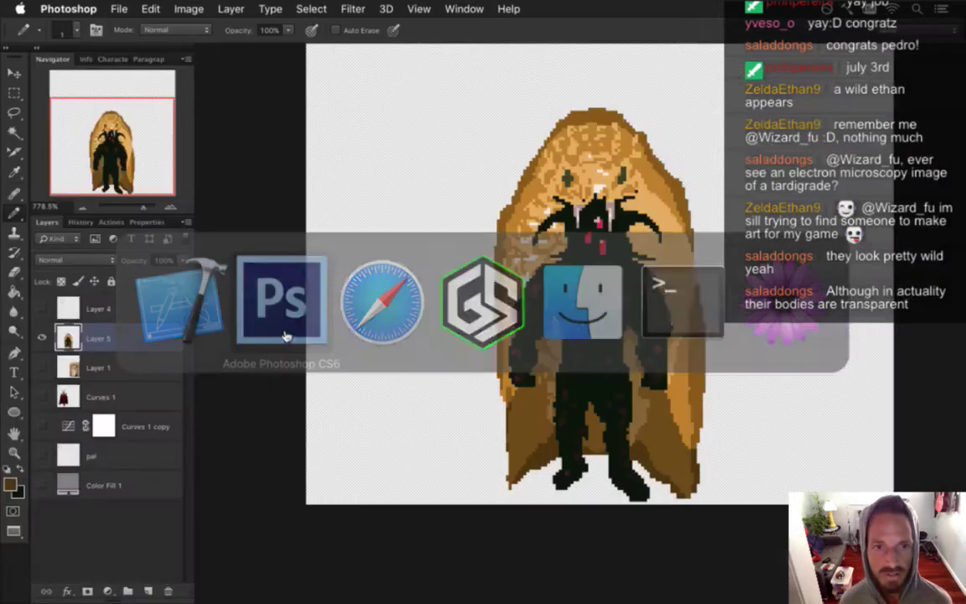
pyautogui.press('super+Tab')
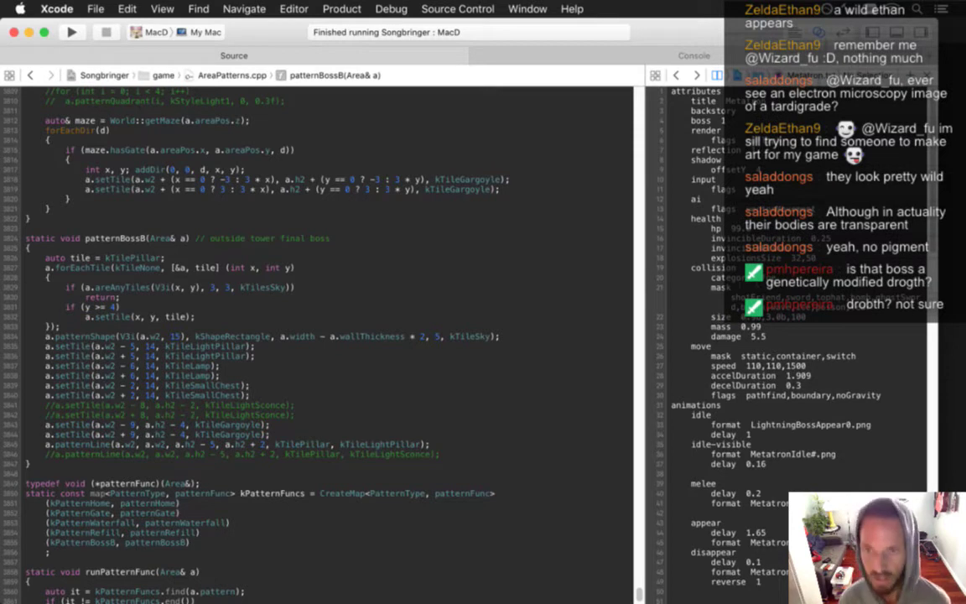
pyautogui.press('ctrl+super+Left')
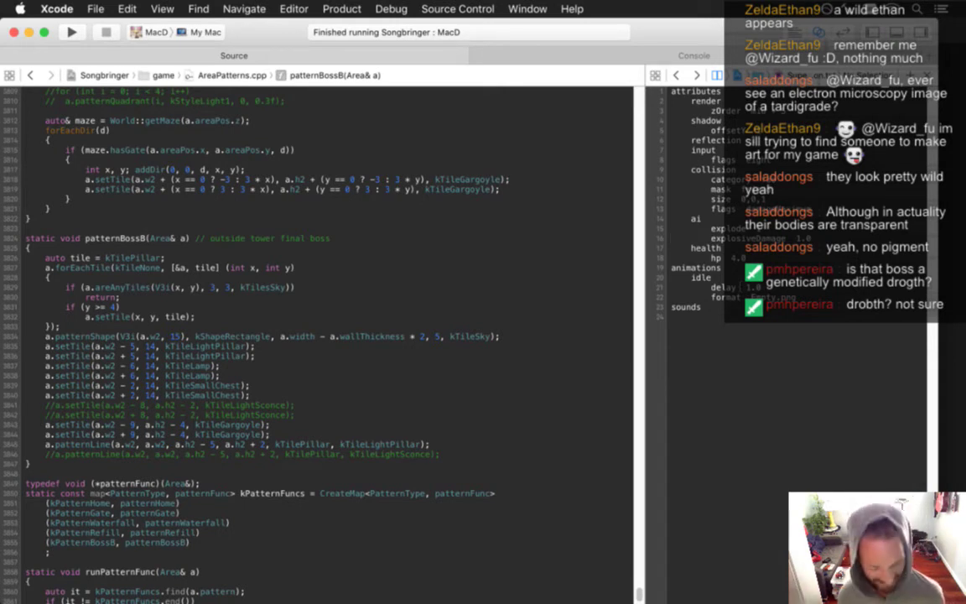
# Step: Switch to Photoshop, sample the boss's near-black body colour, and ready the Pencil for touching up the figure on Layer 5
pyautogui.press('super+Tab')
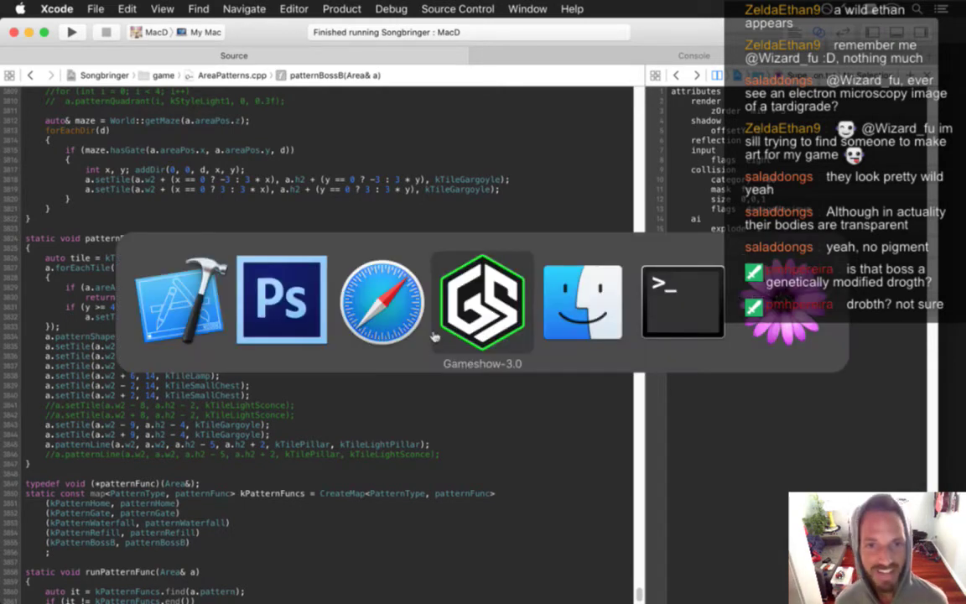
pyautogui.click(282, 333)
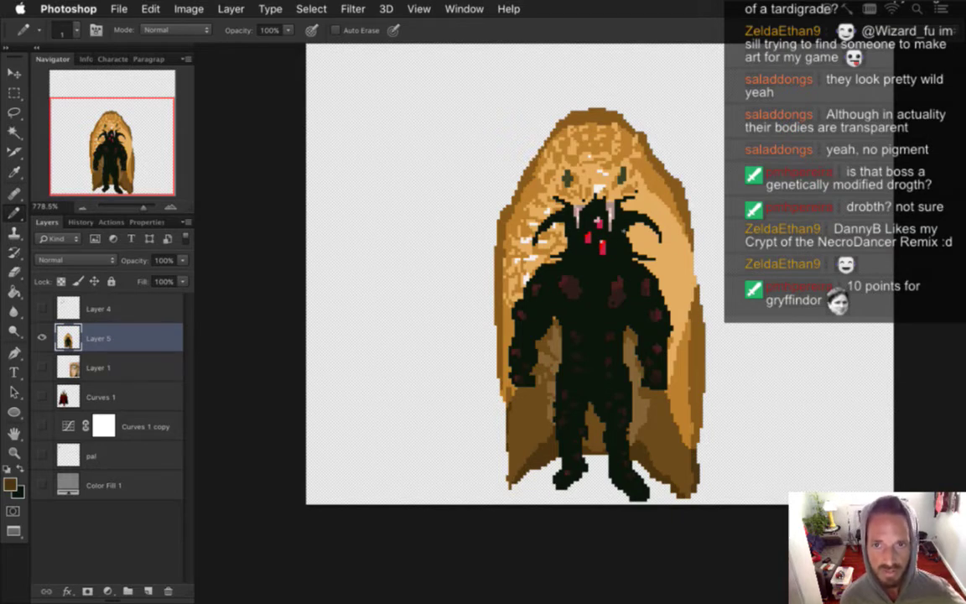
pyautogui.press('i')
pyautogui.click(564, 205)
pyautogui.press('b')
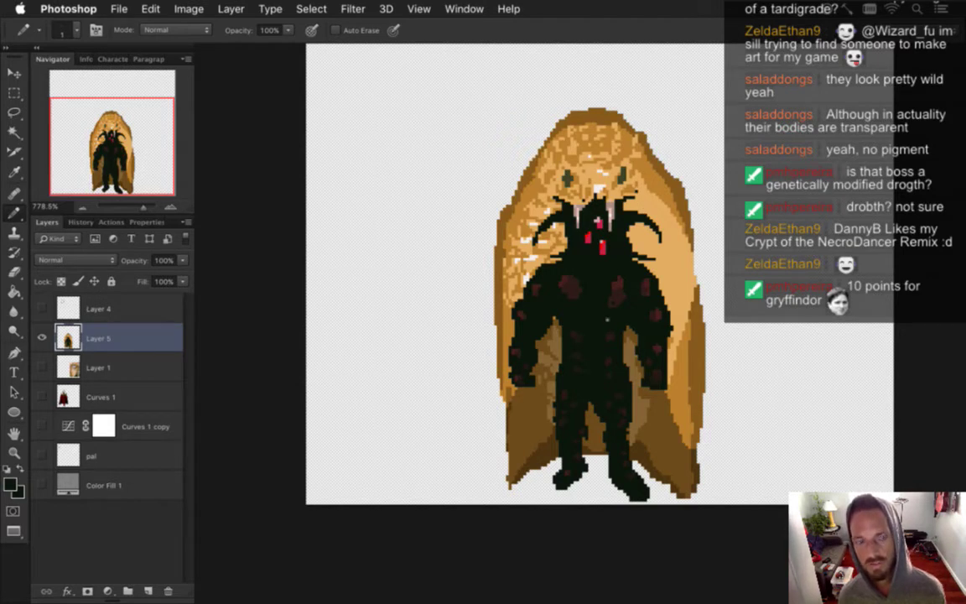
# Step: Select the hood's light tan areas with the Magic Wand and pencil orange-brown scales down the right side, with the Layer 1 snake reference shown
pyautogui.press('i')
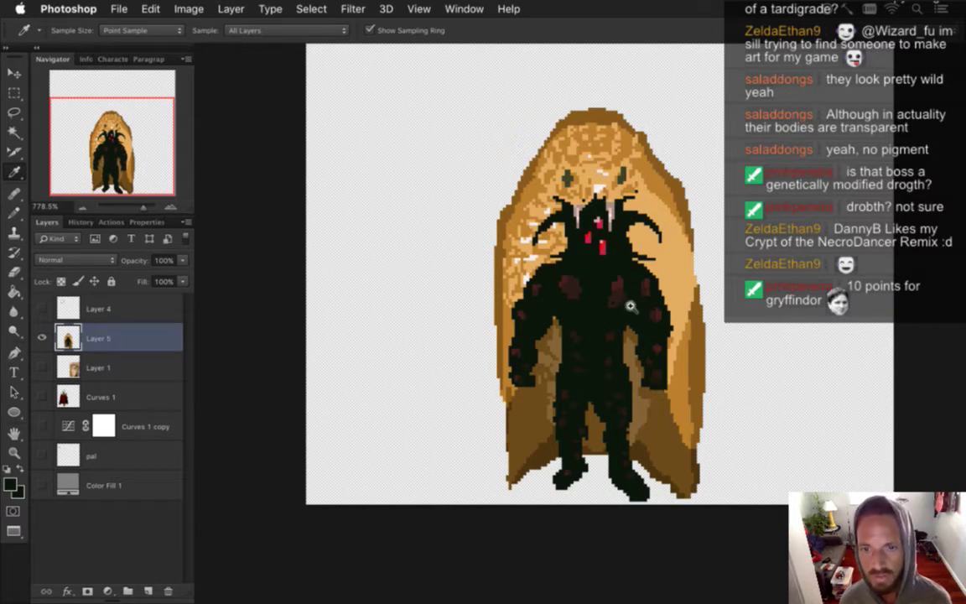
pyautogui.scroll(3, 625, 243)
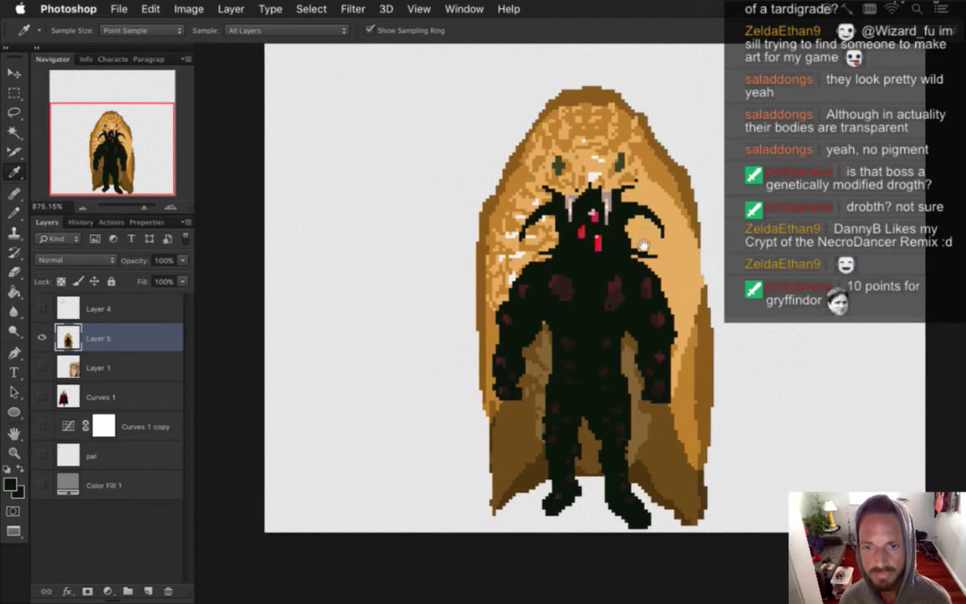
pyautogui.keyDown('alt'); pyautogui.click(600, 188); pyautogui.keyUp('alt')
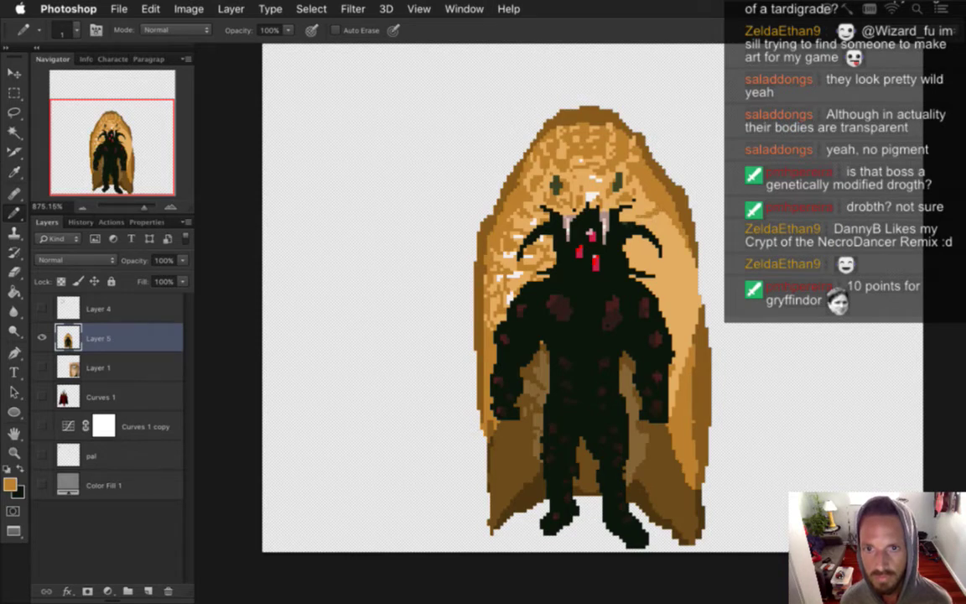
pyautogui.press('w')
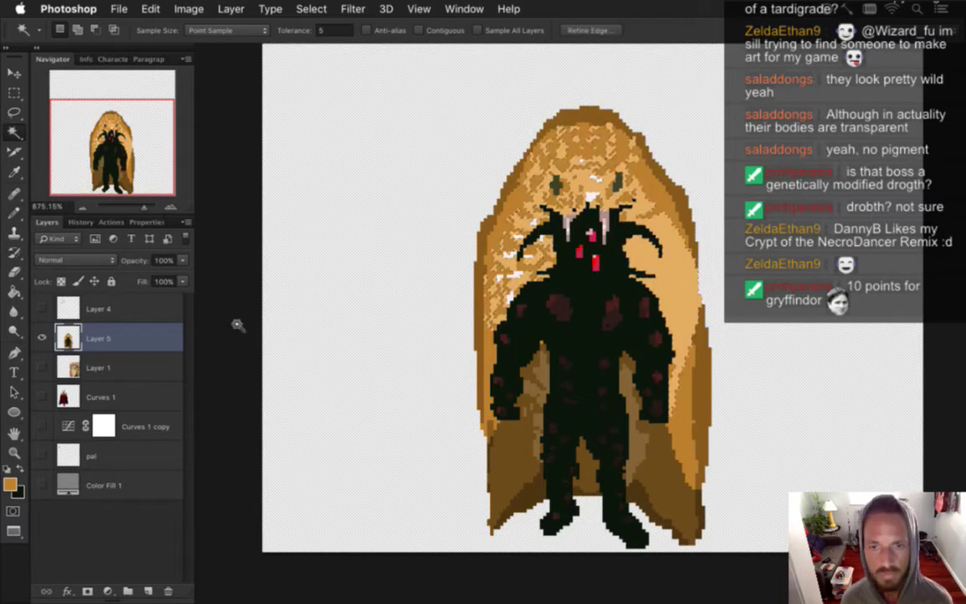
pyautogui.press('b')
pyautogui.keyDown('super'); pyautogui.click(678, 283); pyautogui.keyUp('super')
pyautogui.keyDown('alt'); pyautogui.keyDown('super'); pyautogui.click(678, 283); pyautogui.keyUp('super'); pyautogui.keyUp('alt')
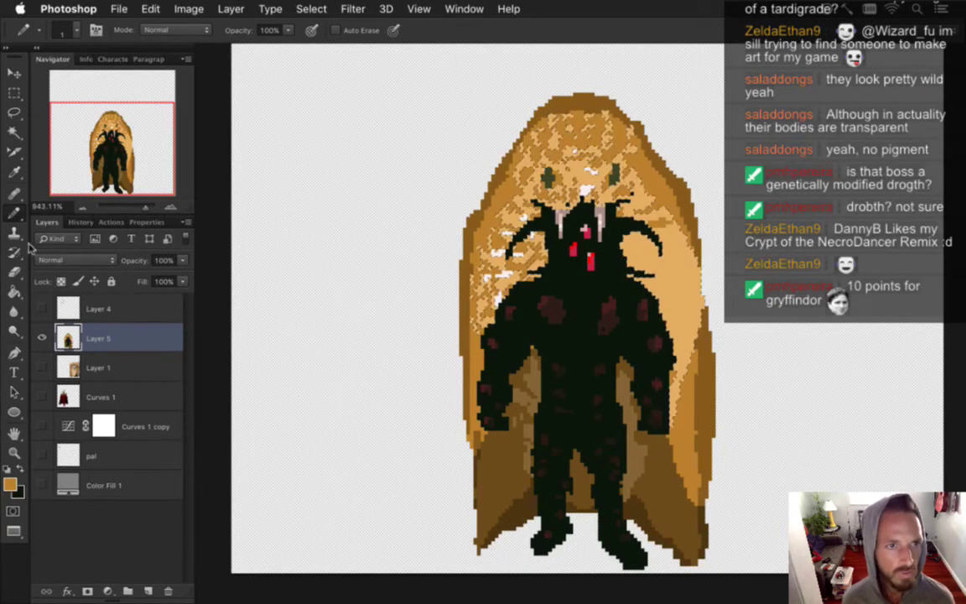
pyautogui.click(42, 367)
pyautogui.moveTo(652, 343); pyautogui.dragTo(524, 318)
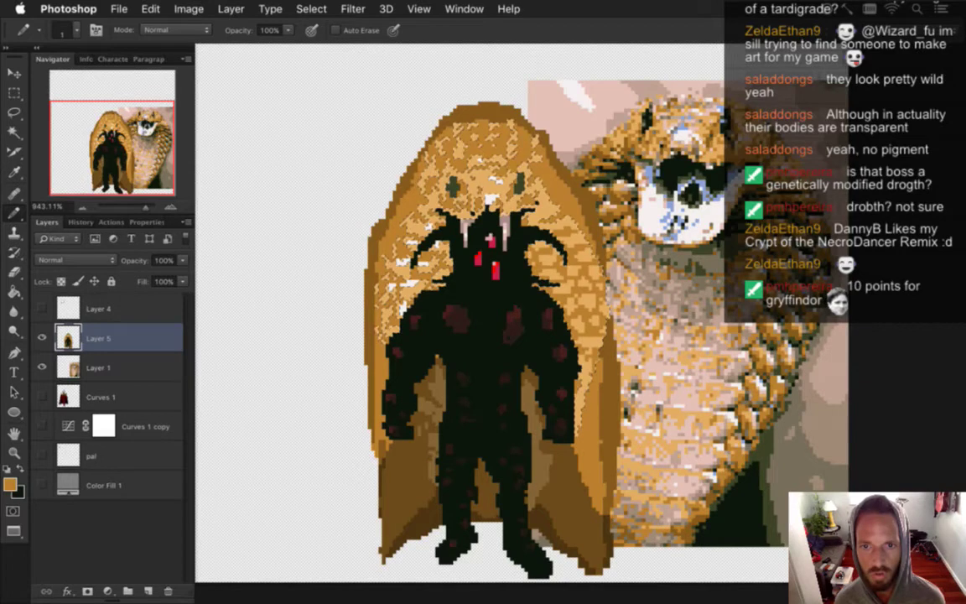
# Step: Sample the hood's light tan and pencil scale marks into the orange-brown bands along both sides of the hood
pyautogui.press('i')
pyautogui.click(379, 356)
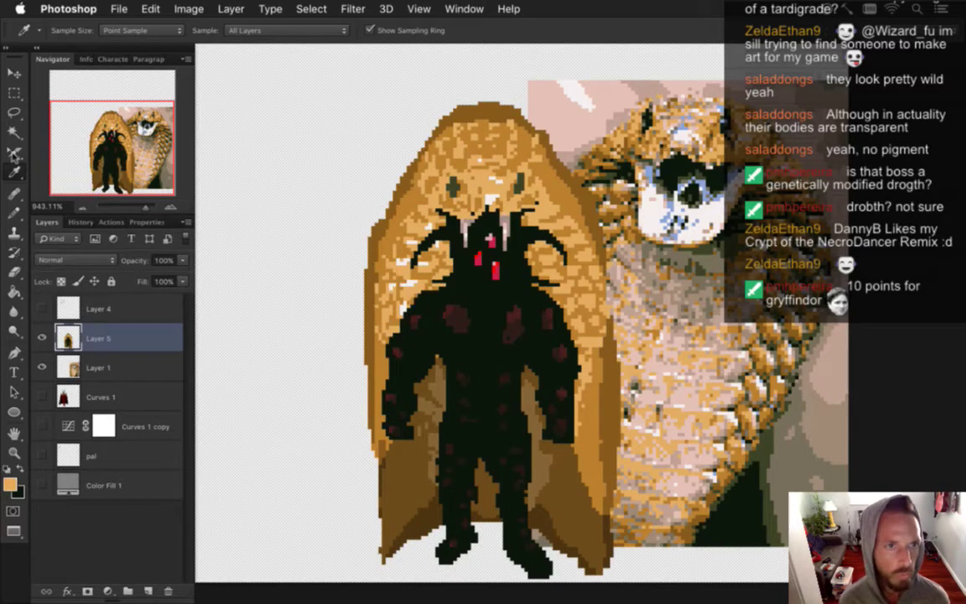
pyautogui.press('b')
pyautogui.moveTo(380, 332); pyautogui.dragTo(381, 367)
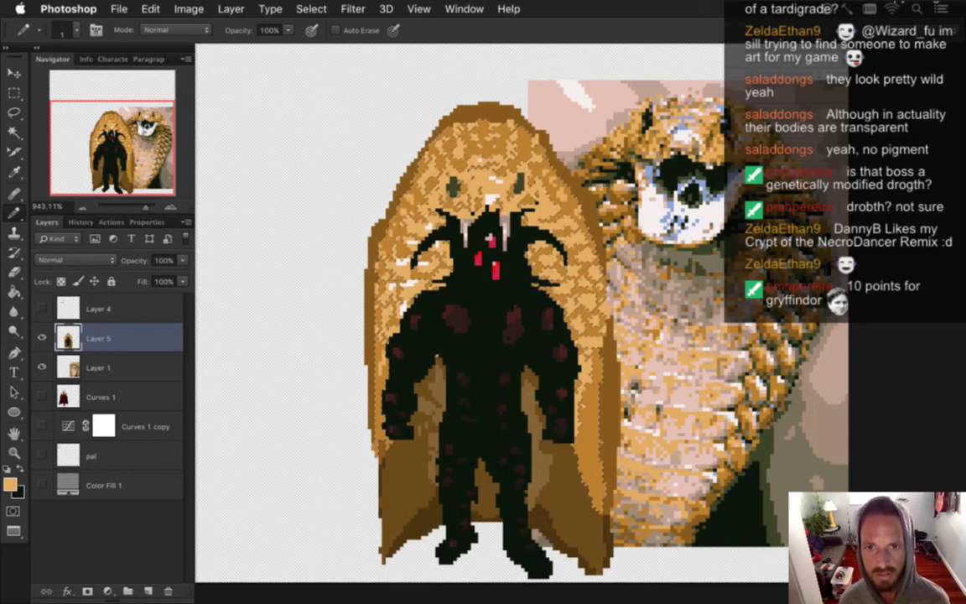
# Step: Select the hood's dark brown outer band with the Magic Wand, pencil orange-brown scale marks into it, and clear the selection
pyautogui.press('m')
pyautogui.click(14, 132)
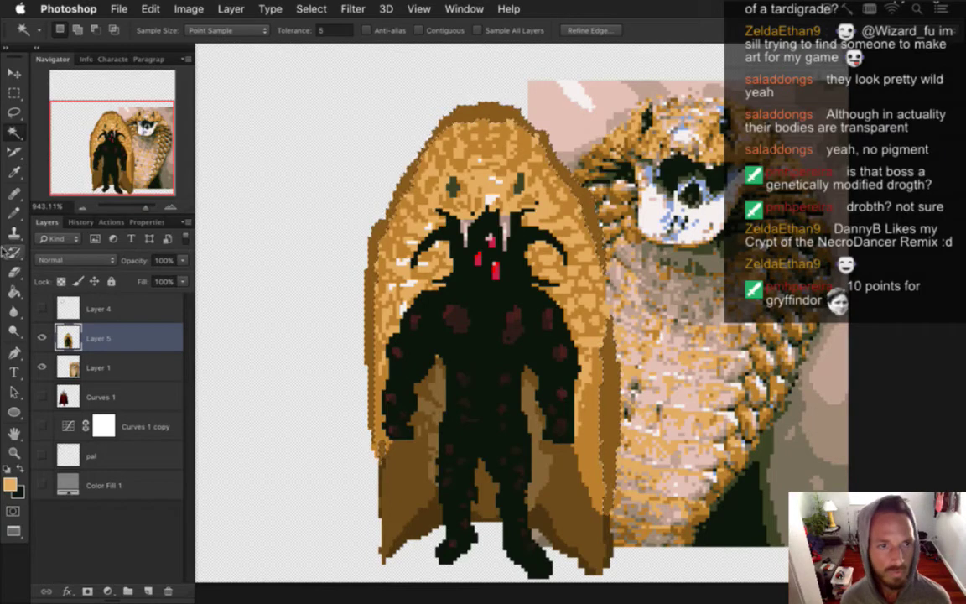
pyautogui.press('i')
pyautogui.click(449, 155)
pyautogui.press('b')
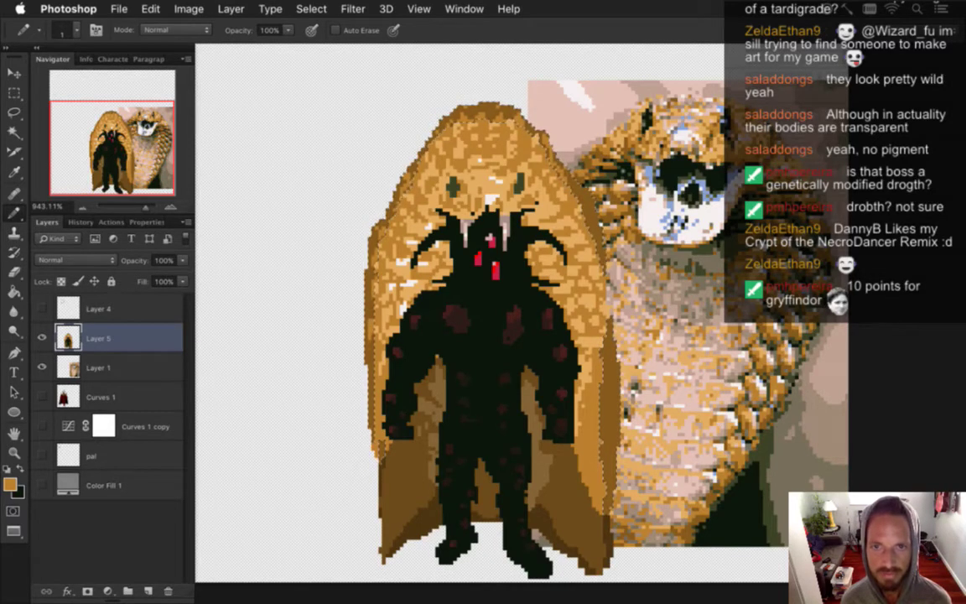
pyautogui.press('super+z')
pyautogui.press('super+z')
pyautogui.press('super+z')
pyautogui.press('super+z')
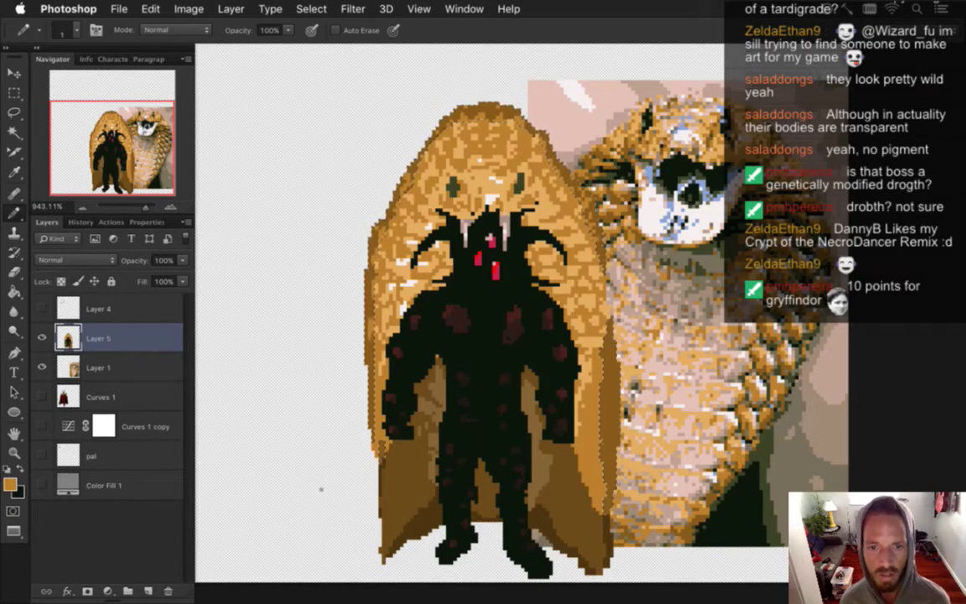
pyautogui.press('m')
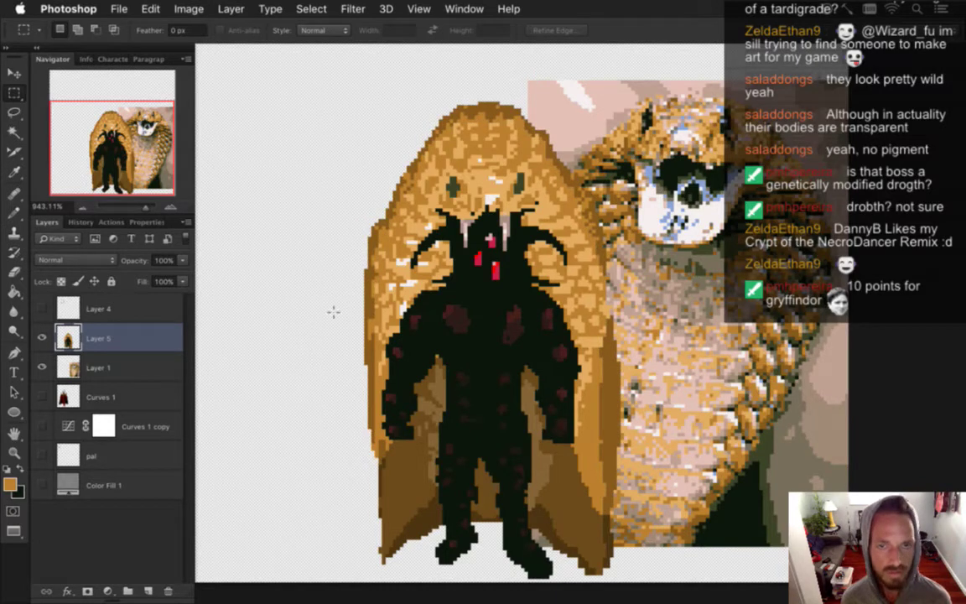
# Step: Sample the near-white highlight colour, select the hood's light tan with the Magic Wand, and pencil white glints onto the scales
pyautogui.press('i')
pyautogui.moveTo(401, 260); pyautogui.dragTo(360, 239)
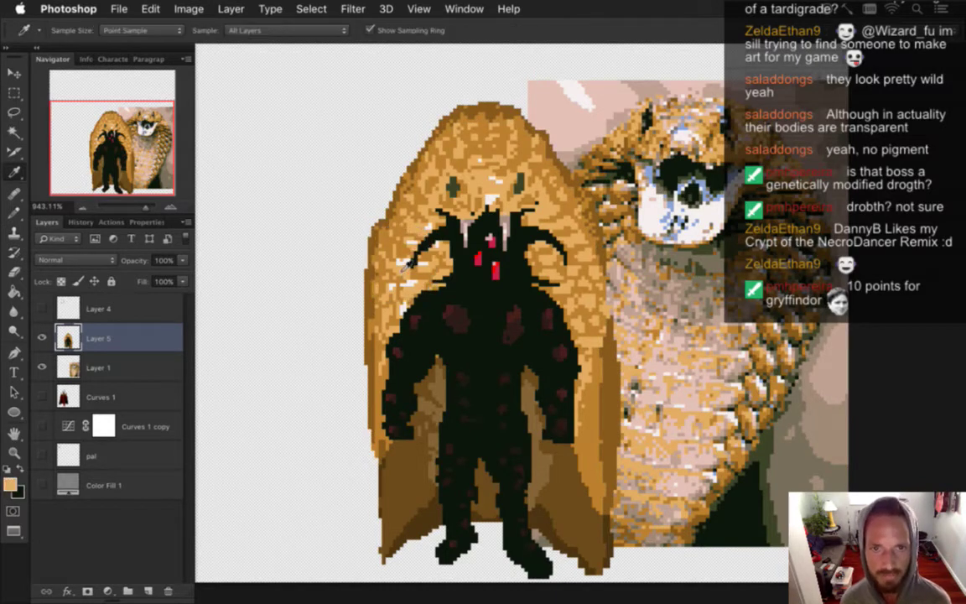
pyautogui.click(443, 178)
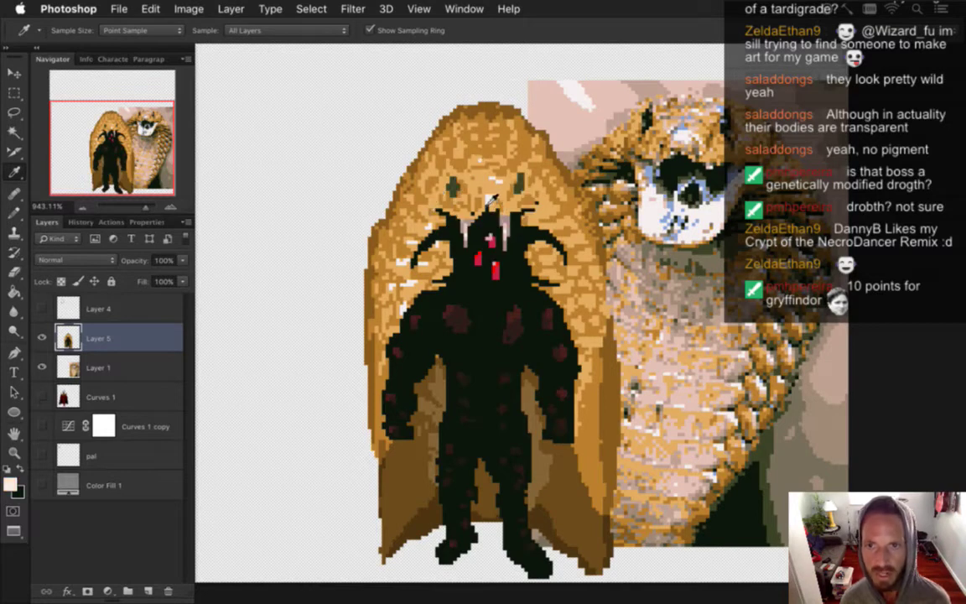
pyautogui.click(444, 184)
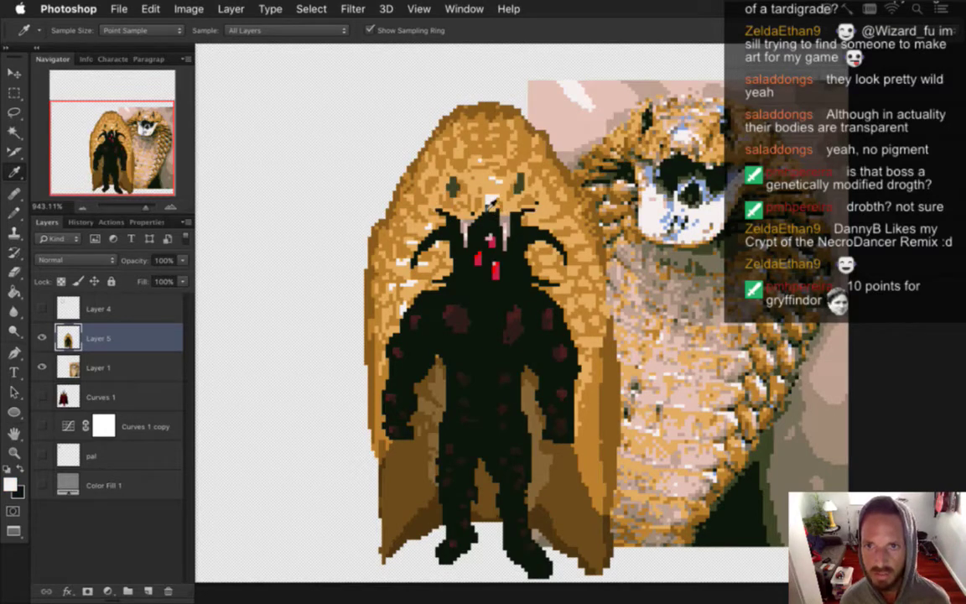
pyautogui.press('b')
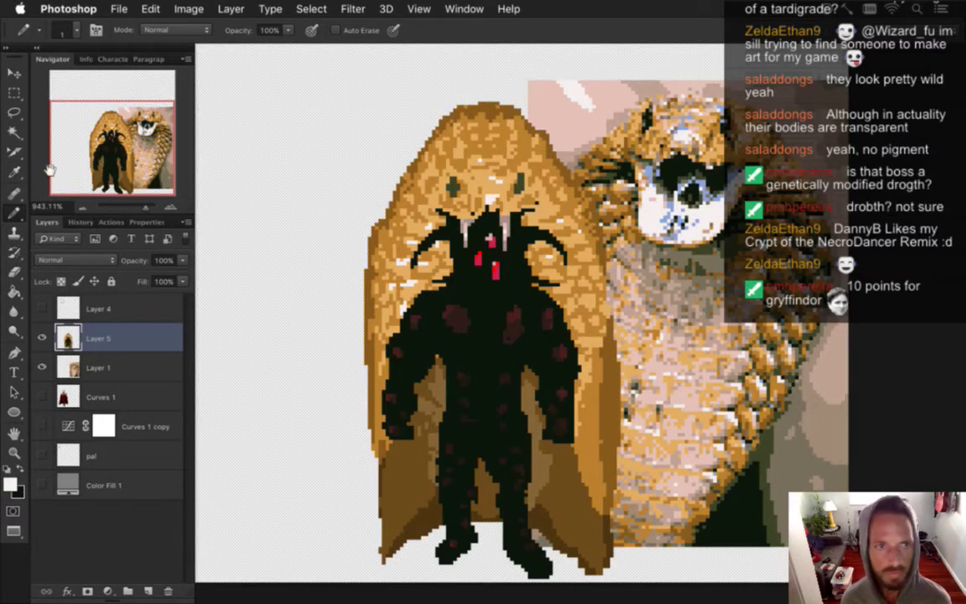
pyautogui.click(15, 130)
pyautogui.click(555, 277)
pyautogui.press('b')
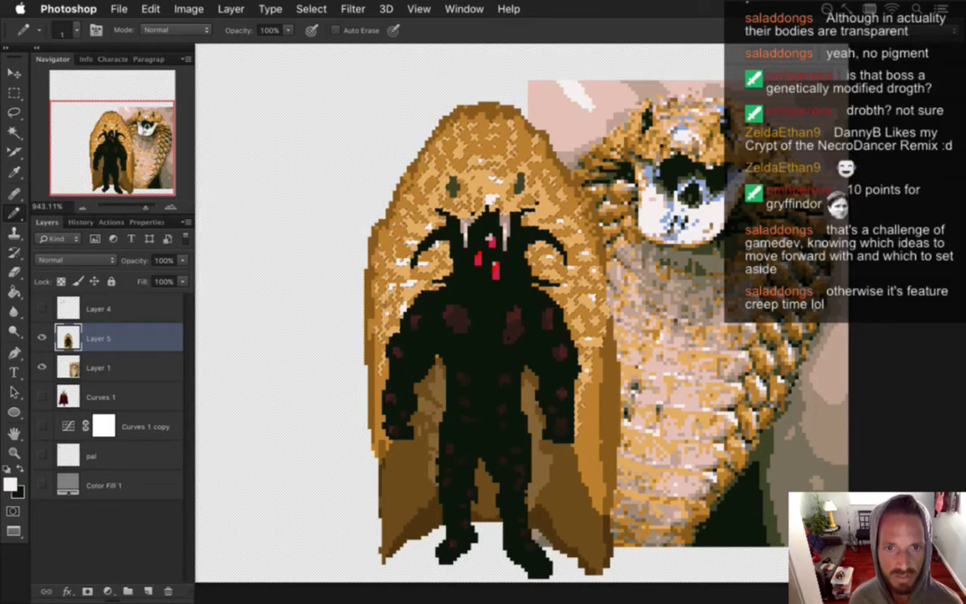
pyautogui.press('m')
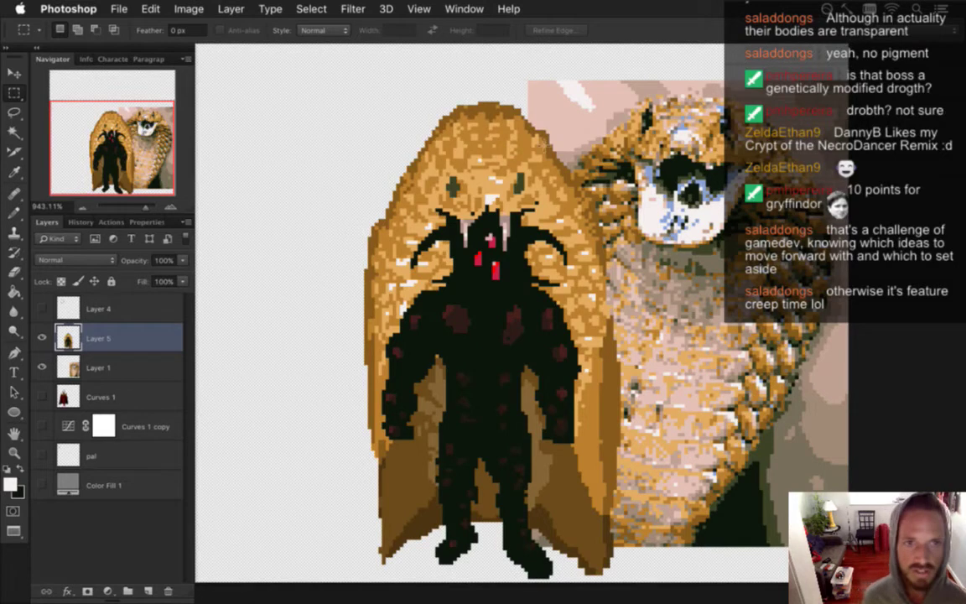
# Step: Sample the hood's orange-brown and light tan and refine the scale pattern on the hood with the Pencil
pyautogui.press('i')
pyautogui.click(593, 451)
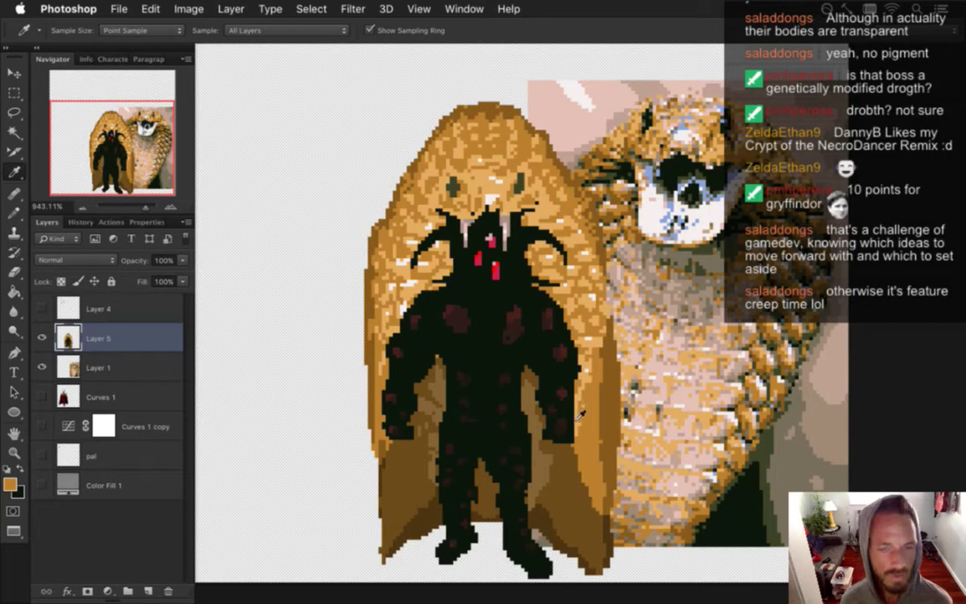
pyautogui.press('b')
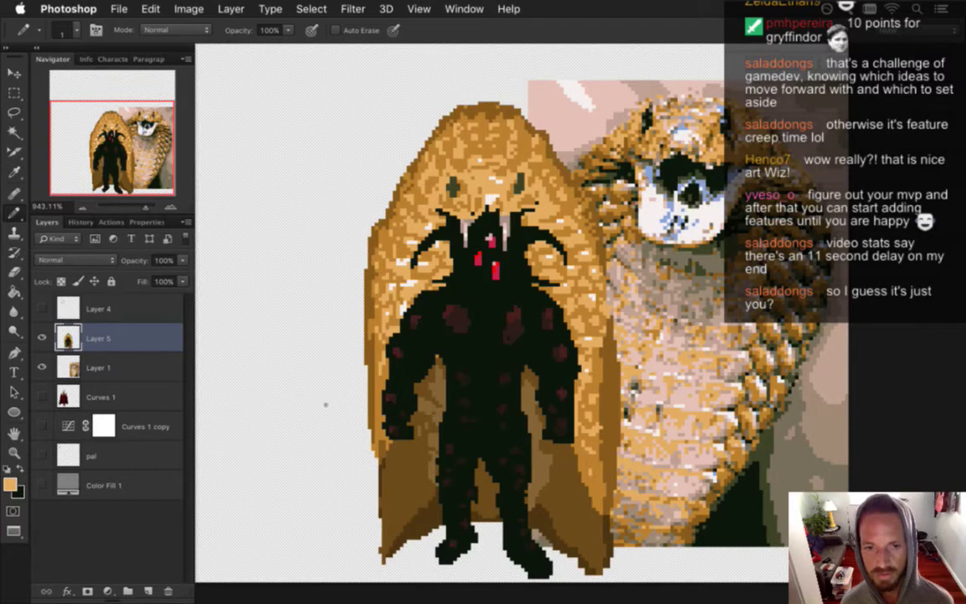
# Step: Sample the hood lining's medium and dark browns and pencil scale marks into the shaded lining beside the boss's left-hand arm
pyautogui.press('i')
pyautogui.click(393, 401)
pyautogui.press('b')
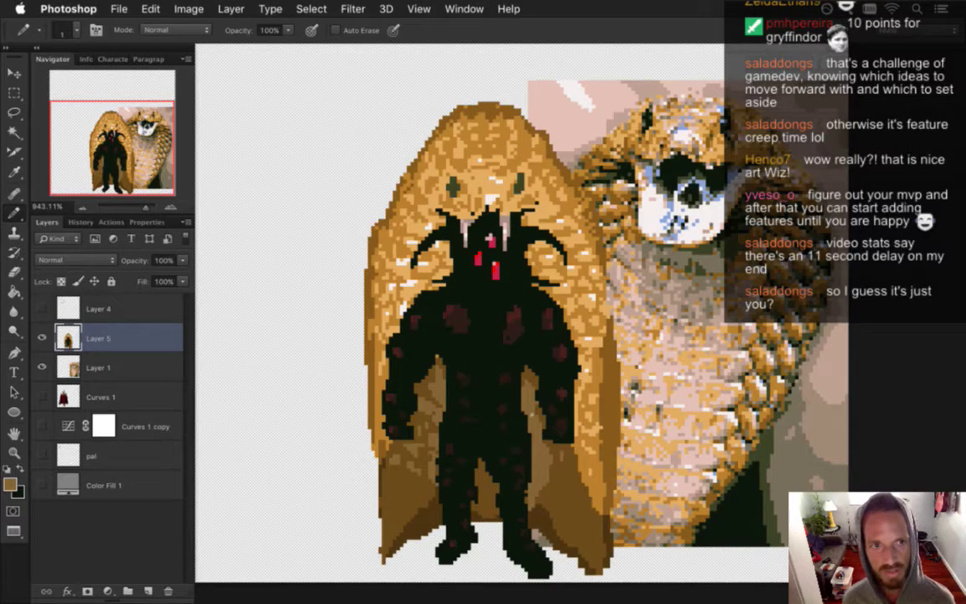
pyautogui.keyDown('alt'); pyautogui.click(394, 342); pyautogui.keyUp('alt')
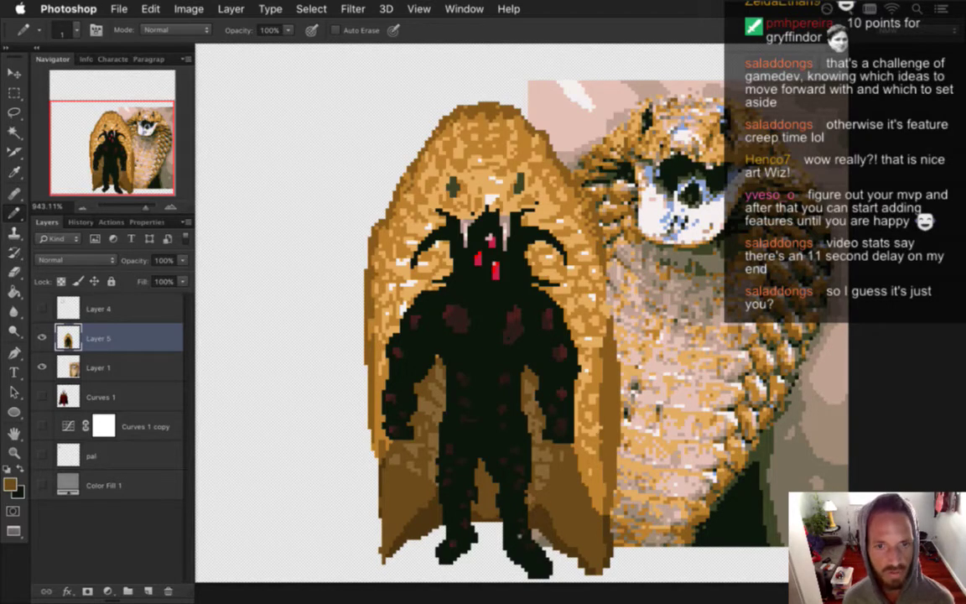
pyautogui.press('i')
pyautogui.press('b')
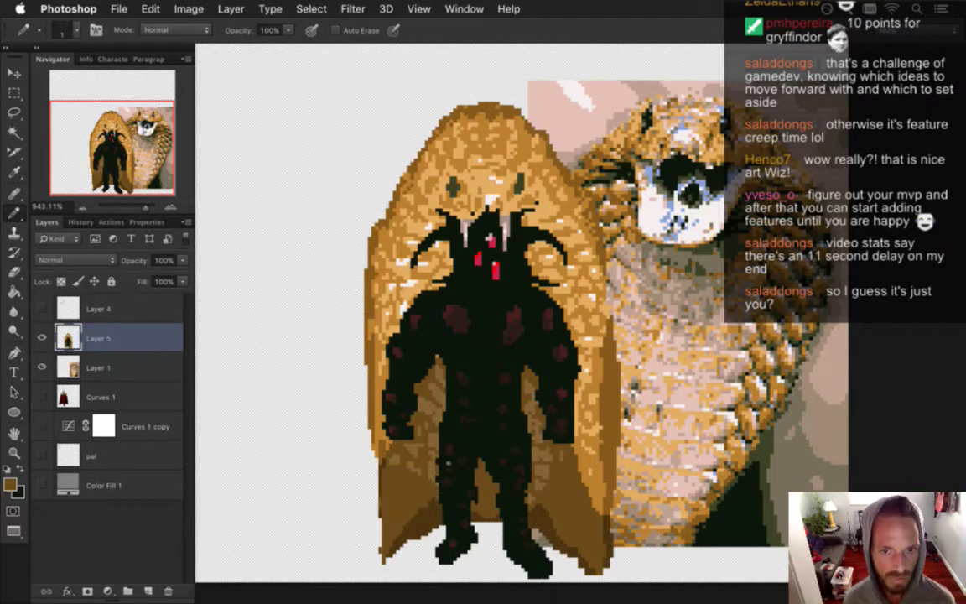
pyautogui.press('i')
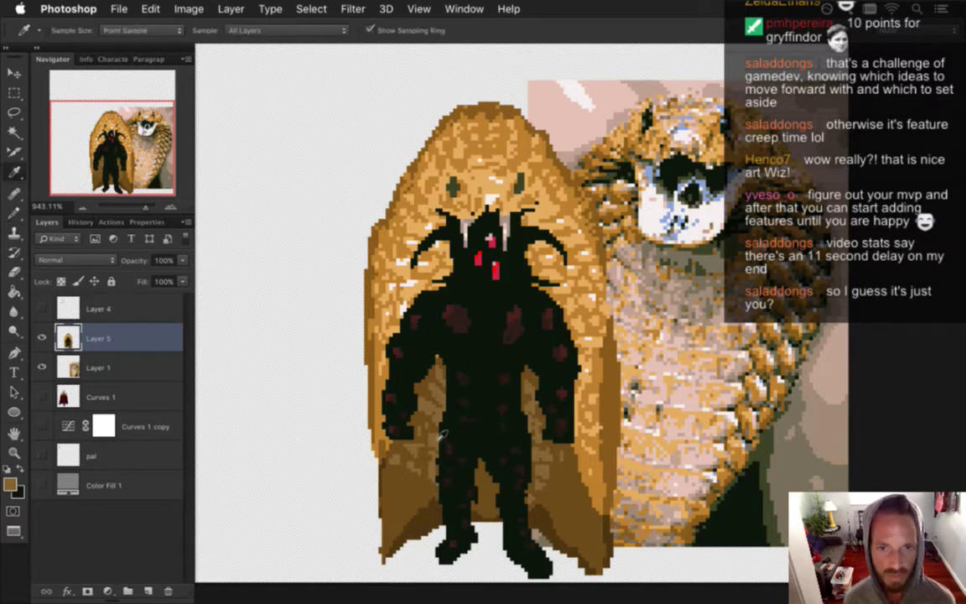
pyautogui.press('b')
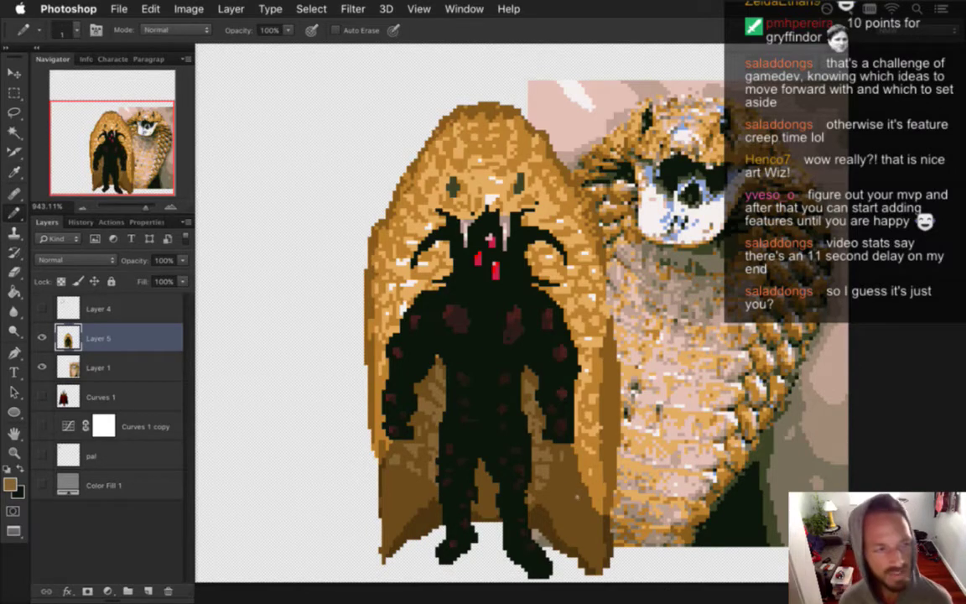
# Step: Pencil matching brown scale marks into the shaded hood lining on the figure's opposite side and save the document
pyautogui.click(518, 438)
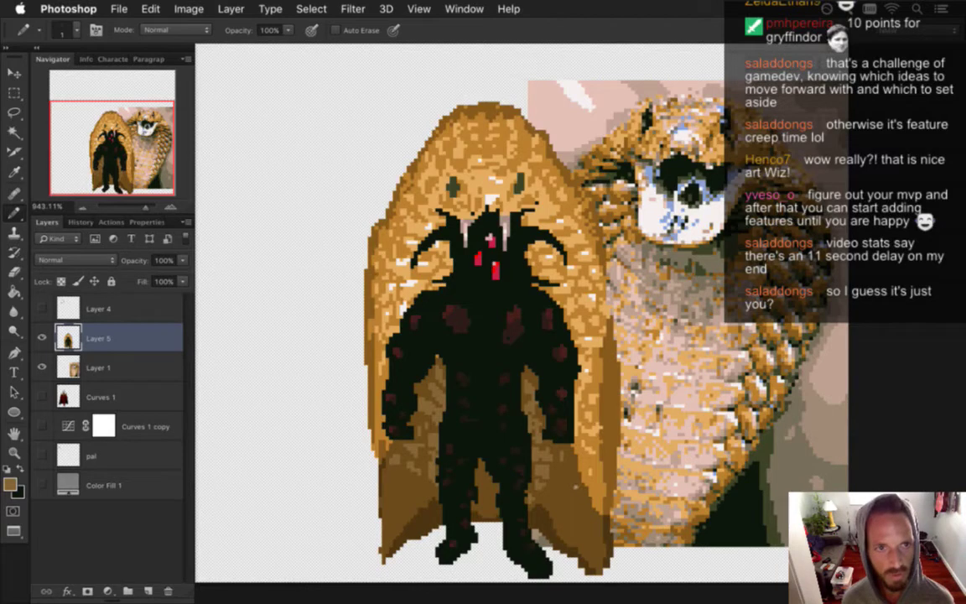
pyautogui.press('i')
pyautogui.click(539, 444)
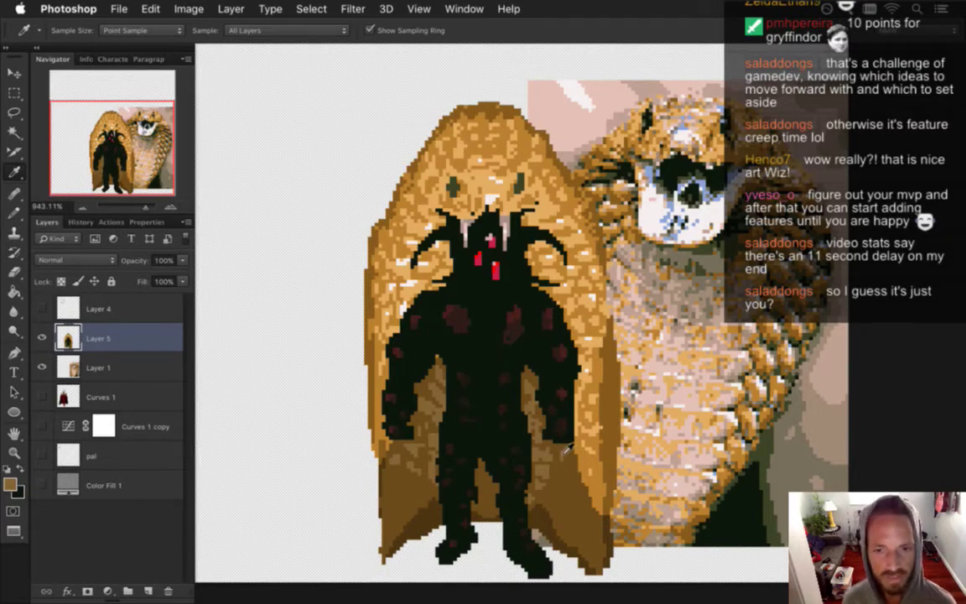
pyautogui.click(495, 412)
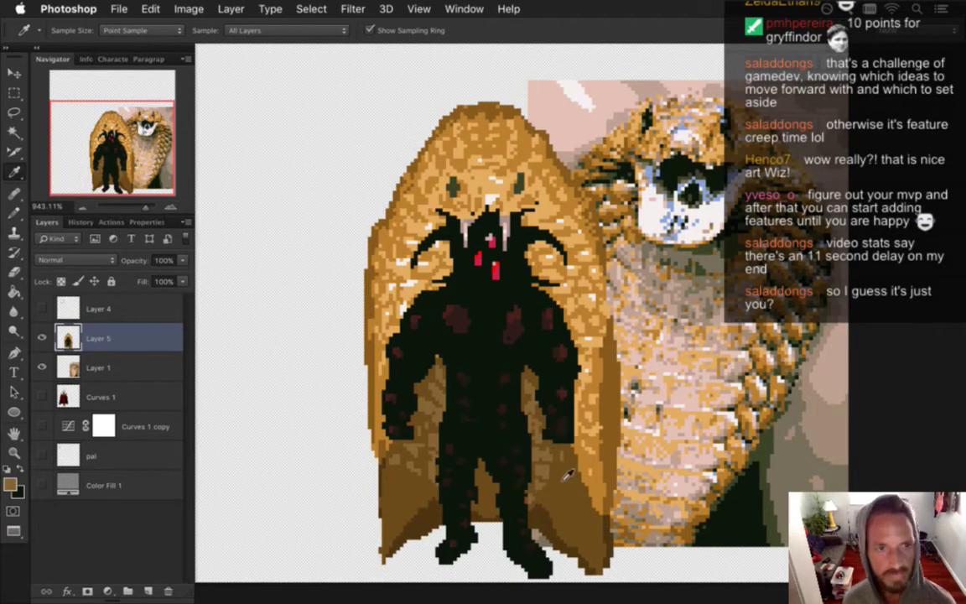
pyautogui.press('super')
pyautogui.press('b')
pyautogui.click(482, 411)
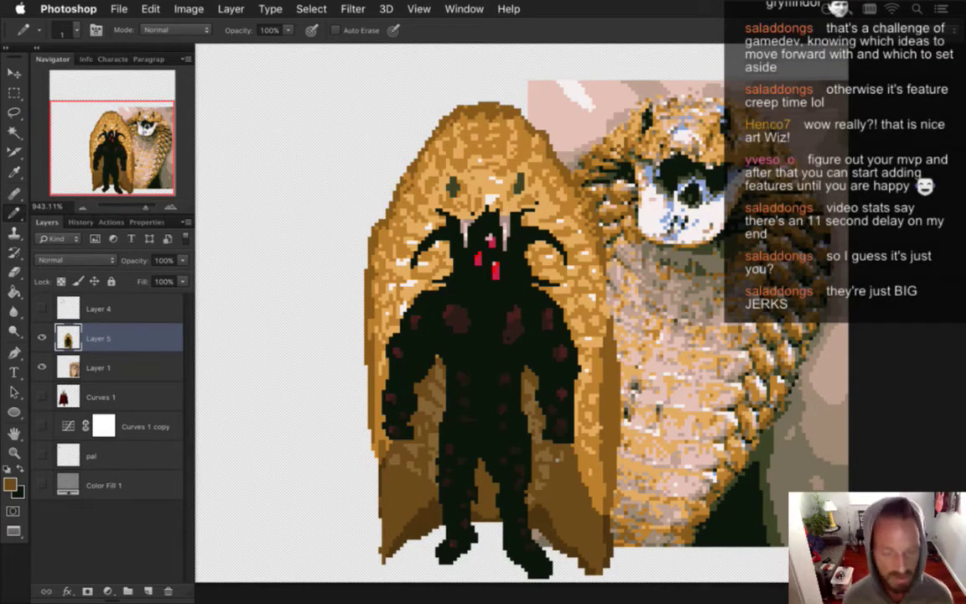
pyautogui.press('super+s')
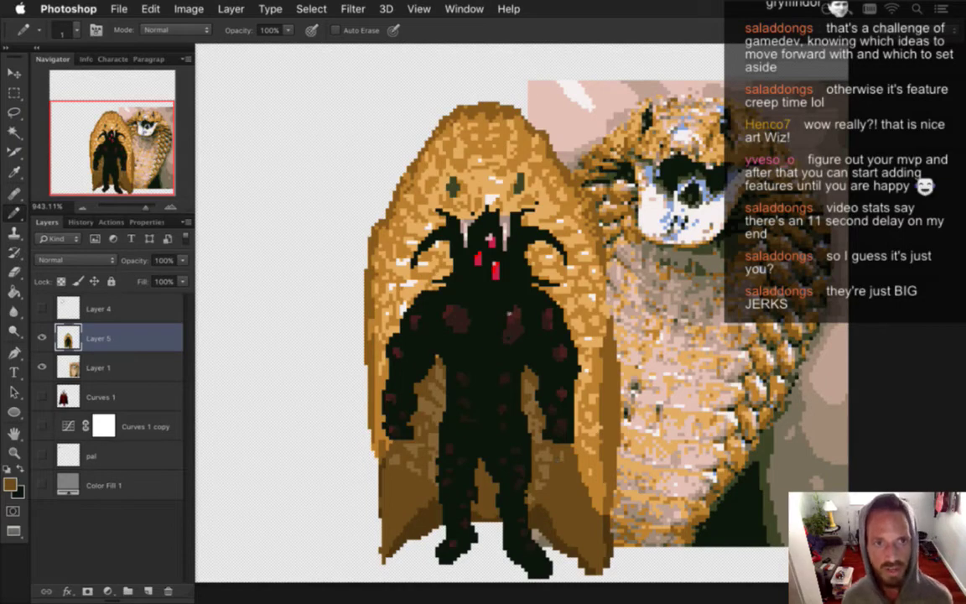
# Step: Sample the near-black and dark brown and touch up the boss's body and the adjoining hood lining with the Pencil
pyautogui.keyDown('alt'); pyautogui.click(421, 436); pyautogui.keyUp('alt')
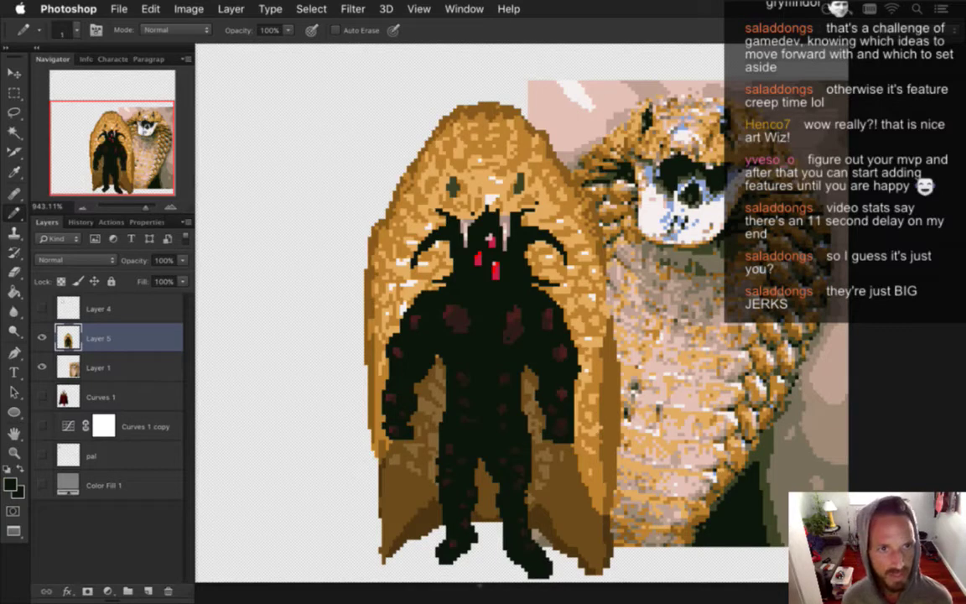
pyautogui.keyDown('alt'); pyautogui.click(441, 434); pyautogui.keyUp('alt')
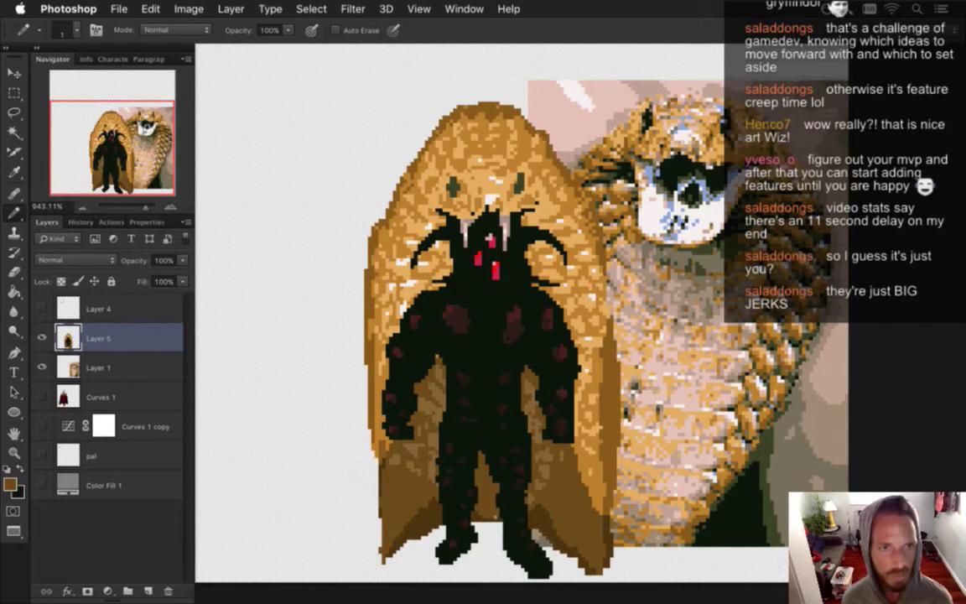
pyautogui.keyDown('alt'); pyautogui.click(449, 428); pyautogui.keyUp('alt')
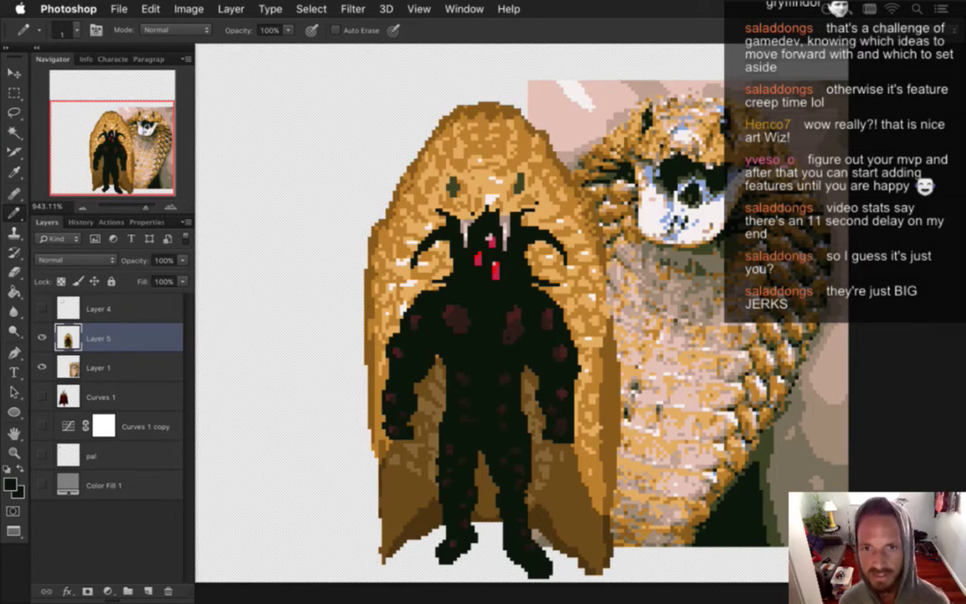
# Step: Sample dark olive, select the black body with the Magic Wand, pencil olive shading onto its shoulders and horns, clear the selection, and save
pyautogui.press('i')
pyautogui.click(562, 149)
pyautogui.press('b')
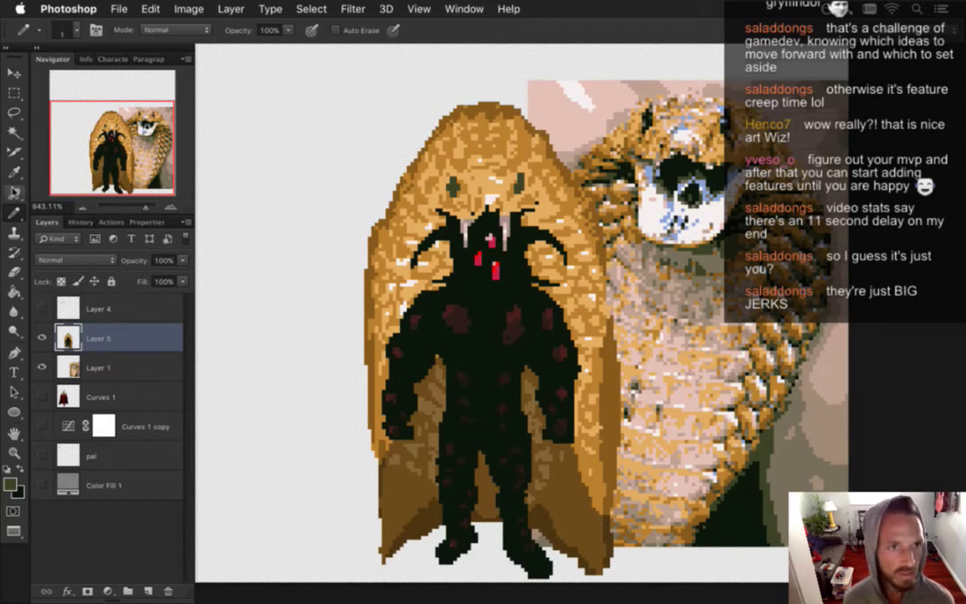
pyautogui.click(14, 132)
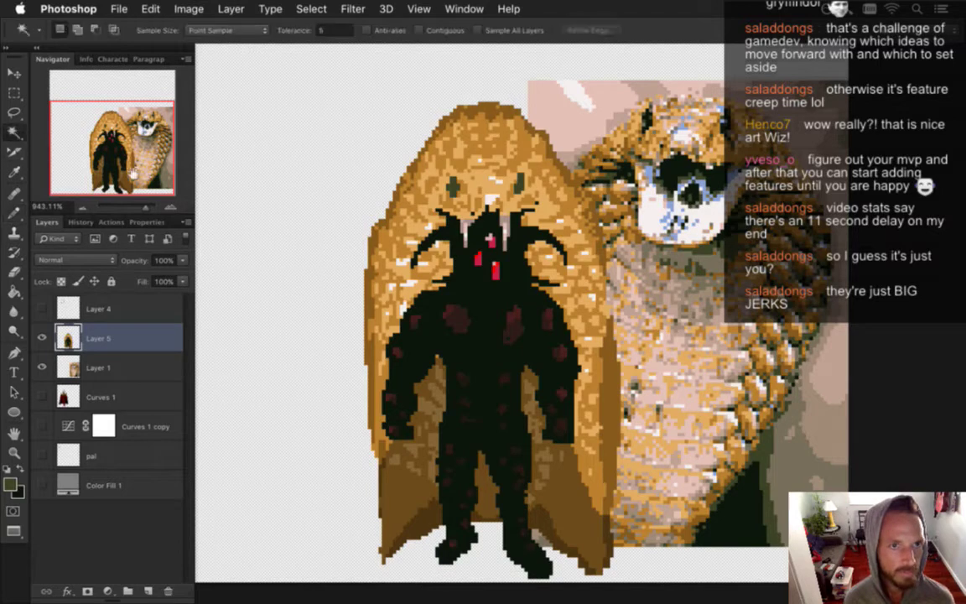
pyautogui.click(432, 253)
pyautogui.press('b')
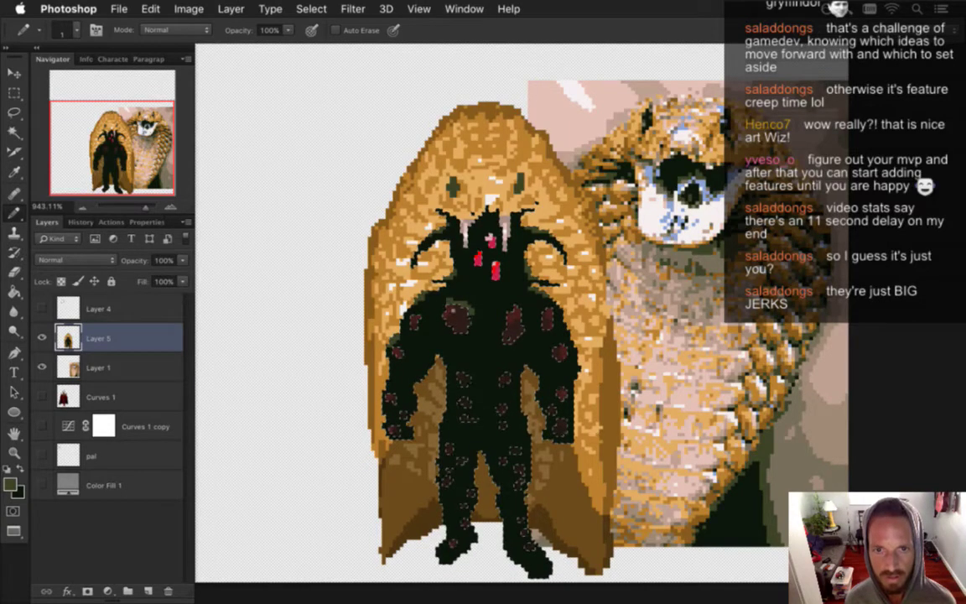
pyautogui.press('super+z')
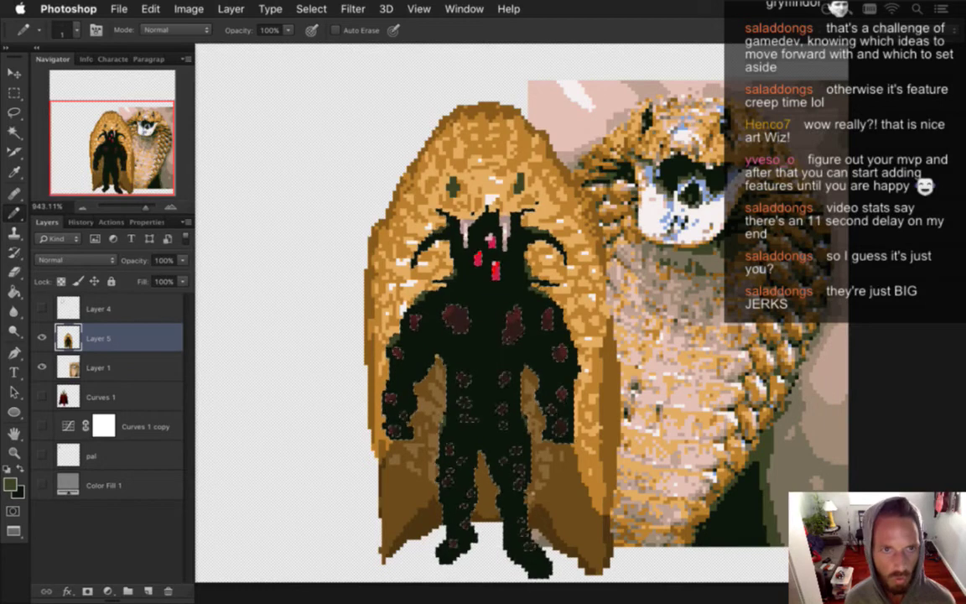
pyautogui.press('m')
pyautogui.hotkey('ctrl', 'd')
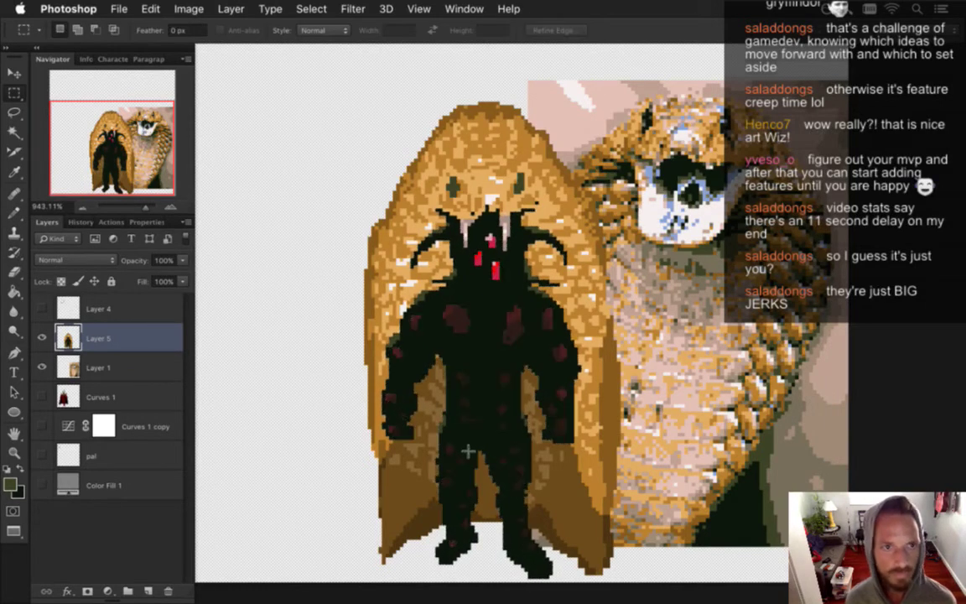
pyautogui.press('super+s')
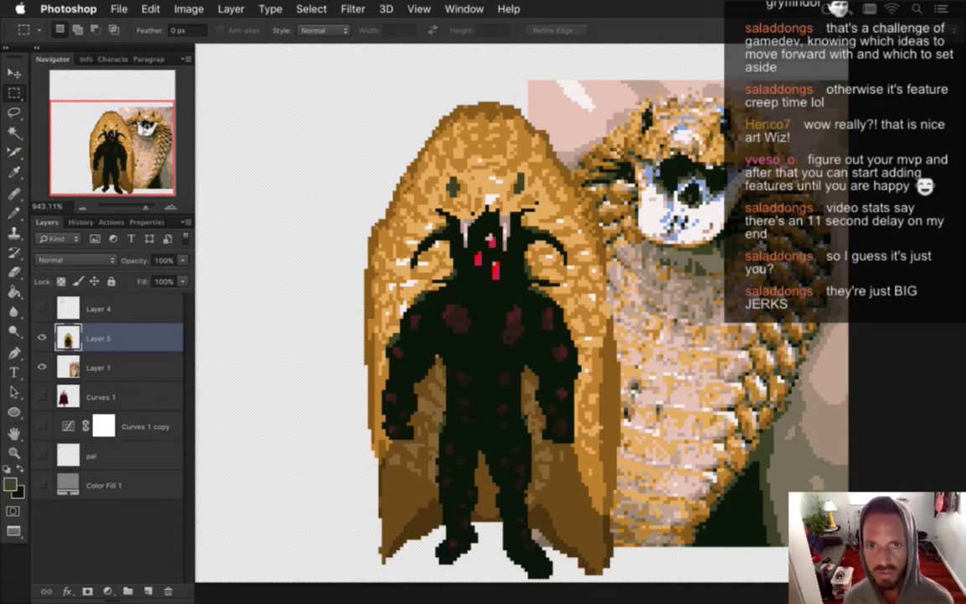
# Step: Sample blue and grey-brown from the snake reference and pencil them as detail into the hood's two eyes
pyautogui.press('i')
pyautogui.click(711, 120)
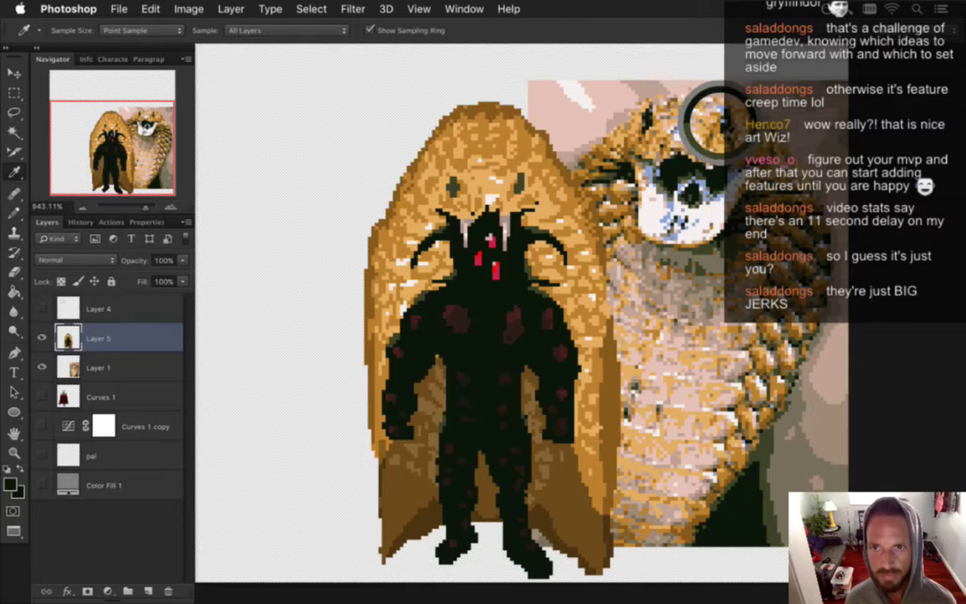
pyautogui.click(711, 120)
pyautogui.press('b')
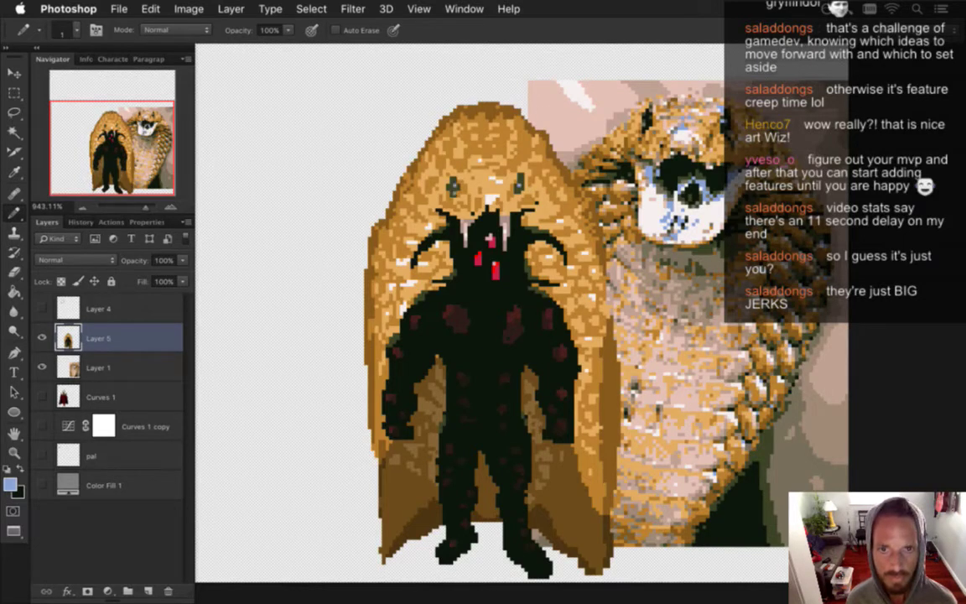
pyautogui.press('g')
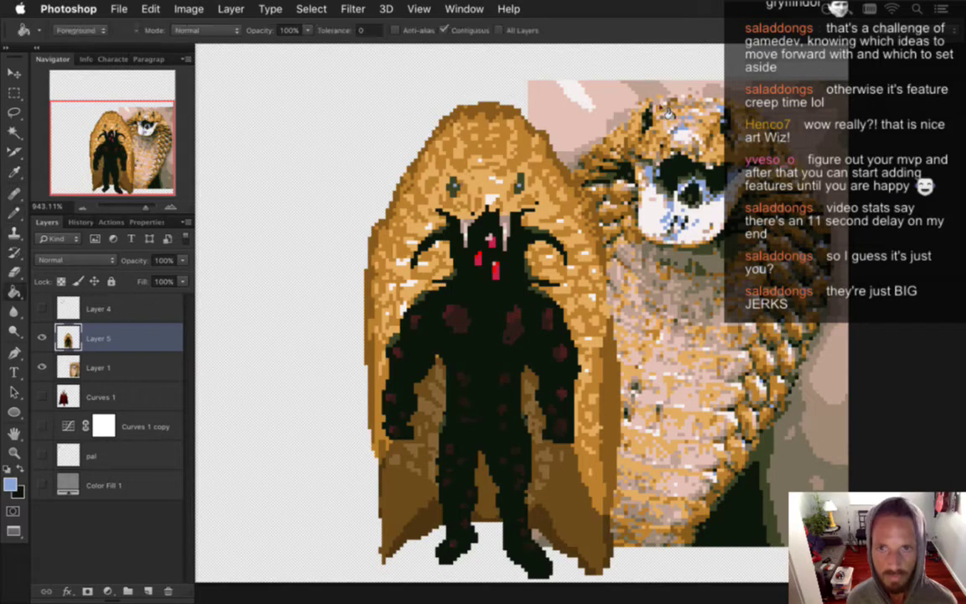
pyautogui.press('i')
pyautogui.click(583, 115)
pyautogui.press('b')
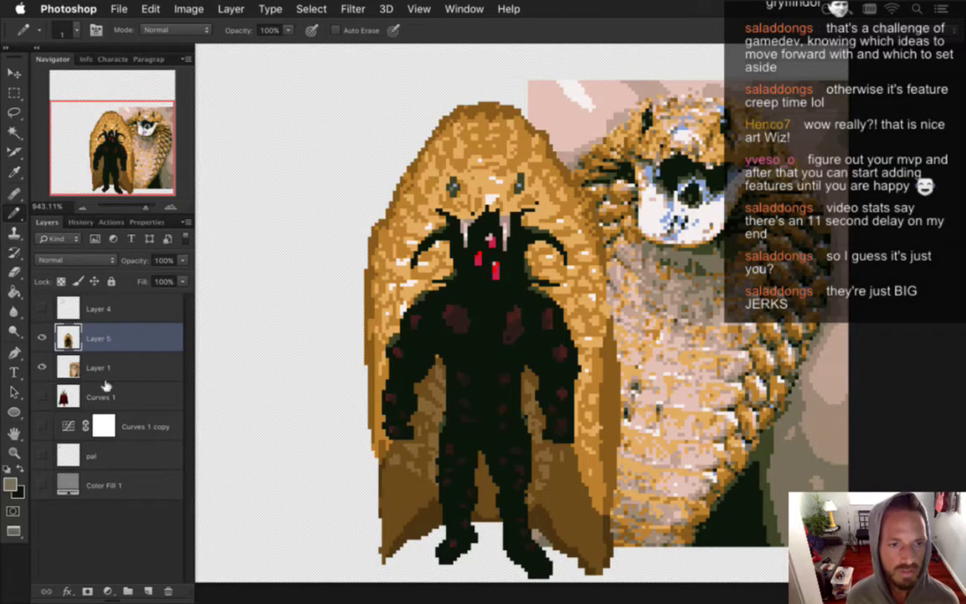
# Step: Hide Layer 1 and export the sprite as a transparent PNG-24, adding 0 to the end of its file name
pyautogui.click(42, 367)
pyautogui.press('super+s')
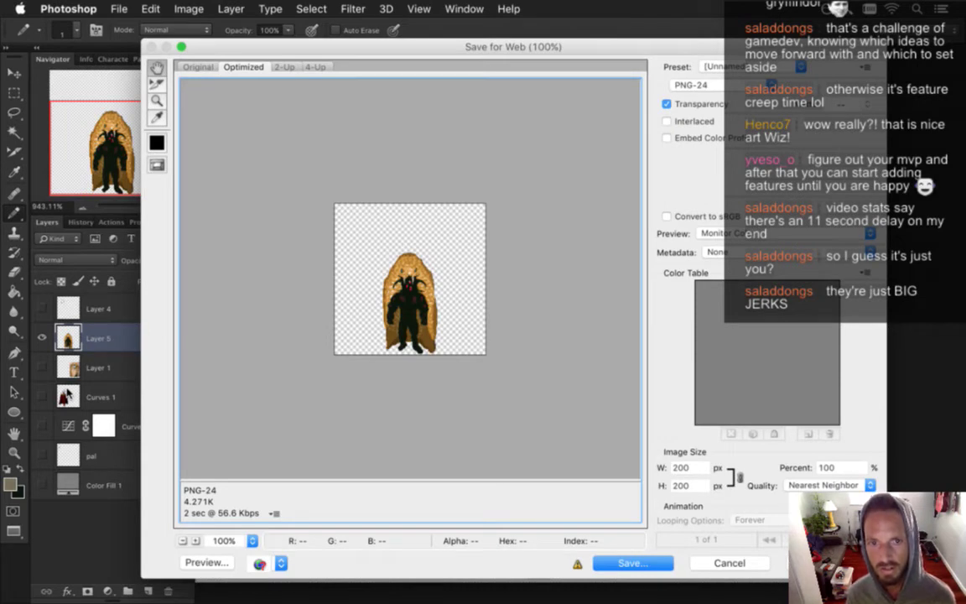
pyautogui.press('Return')
pyautogui.press('Right')
pyautogui.write('0')
pyautogui.press('Return')
pyautogui.press('Return')
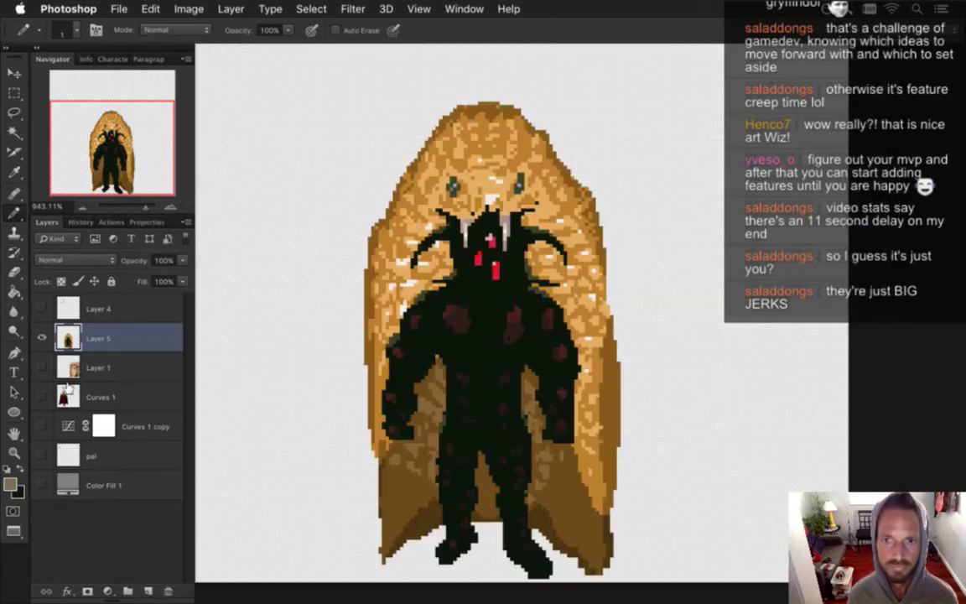
# Step: Switch to Xcode, run Songbringer to view the updated boss sprite in the arena, and raise the volume
pyautogui.press('super+Tab')
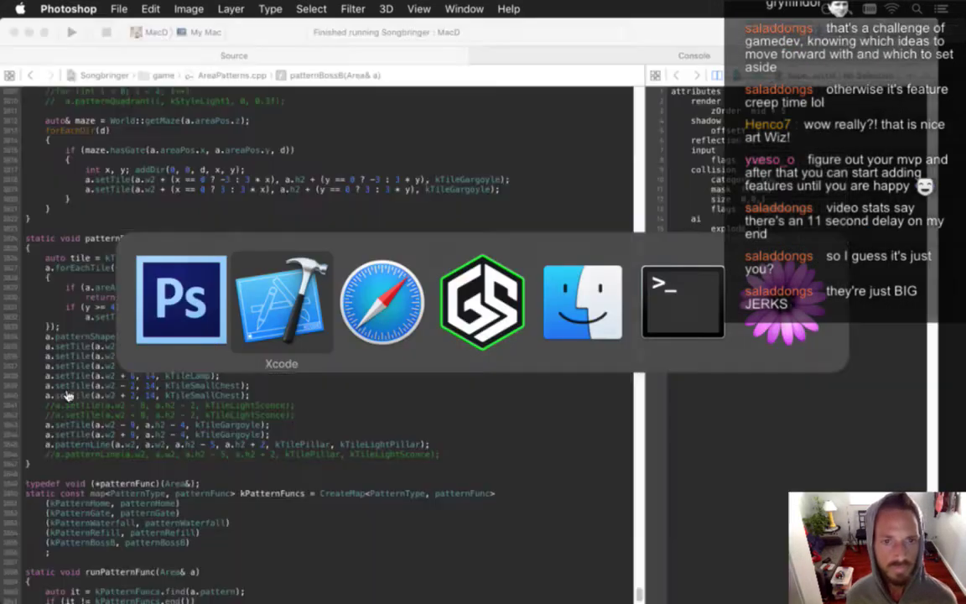
pyautogui.press('super+r')
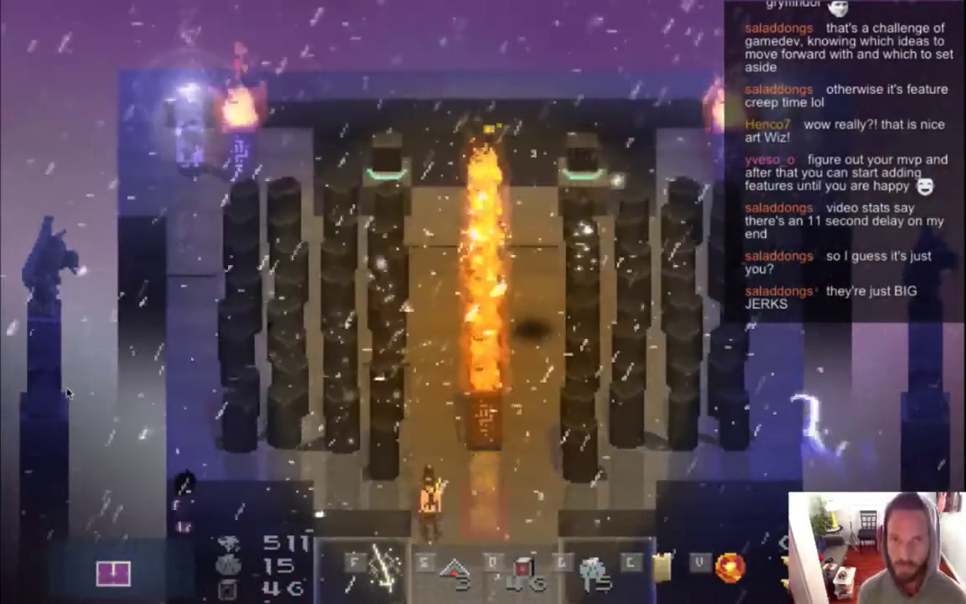
pyautogui.press('XF86AudioRaiseVolume')
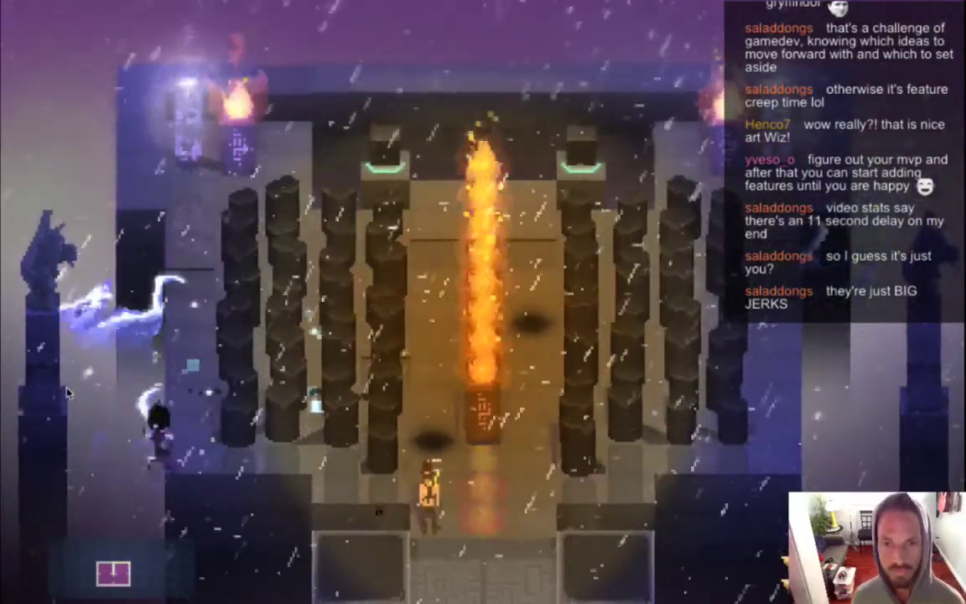
# Step: Switch to Gameshow, set the Mac's sound output device to Headphones, check the sound input device, and quit System Preferences
pyautogui.press('super+Tab')
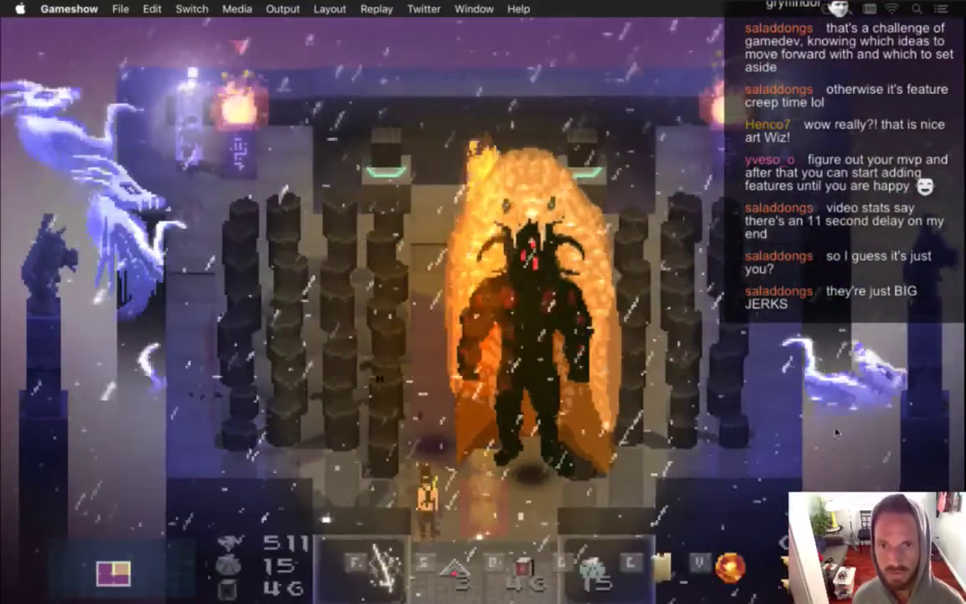
pyautogui.moveTo(963, 390)
pyautogui.click(950, 454)
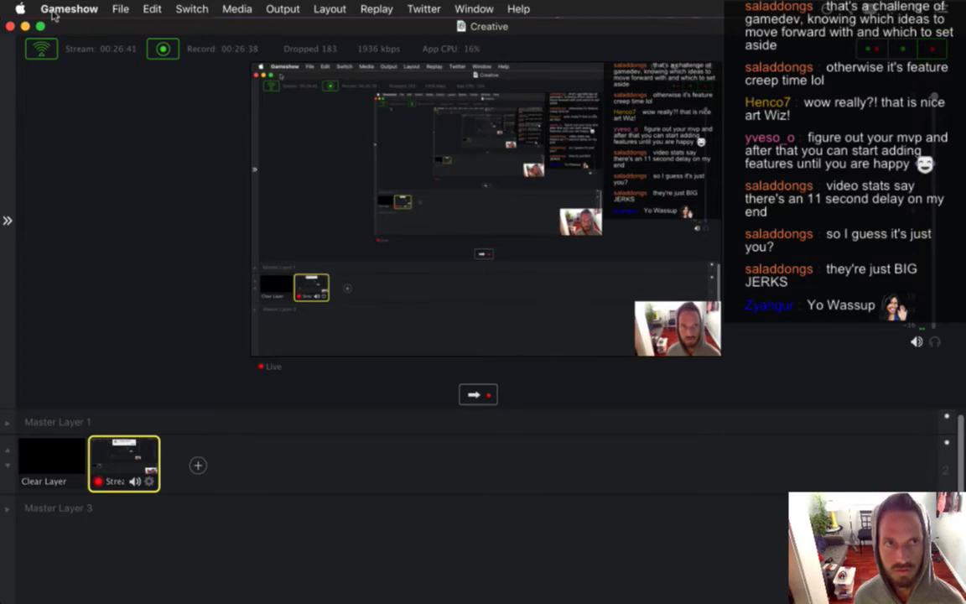
pyautogui.click(23, 7)
pyautogui.click(43, 50)
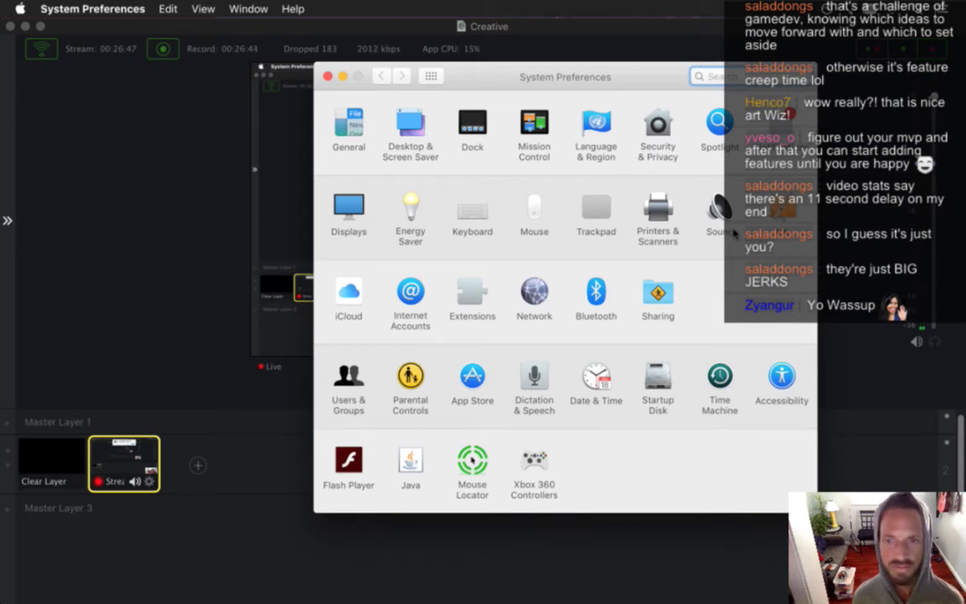
pyautogui.click(715, 210)
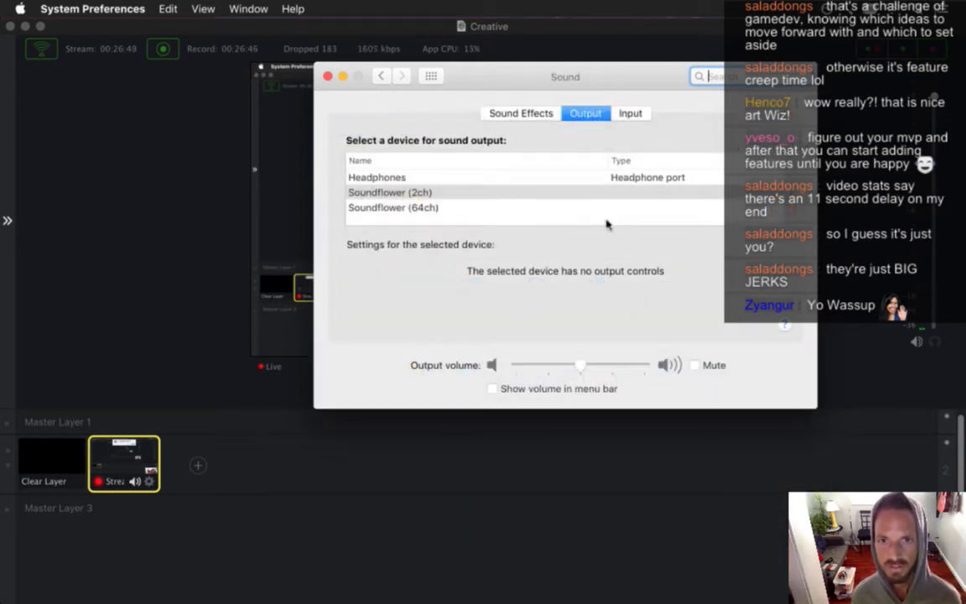
pyautogui.click(508, 179)
pyautogui.click(630, 113)
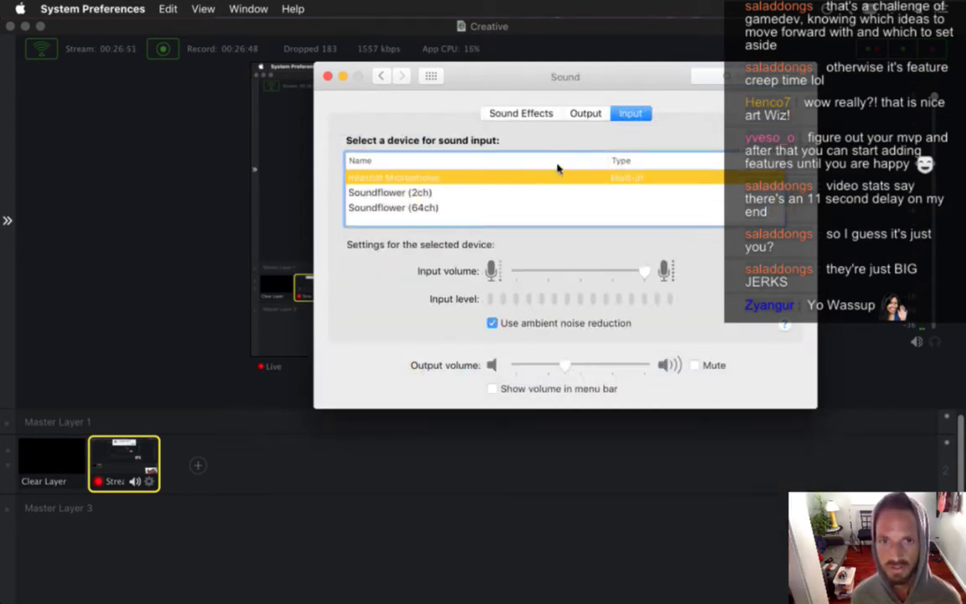
pyautogui.click(586, 114)
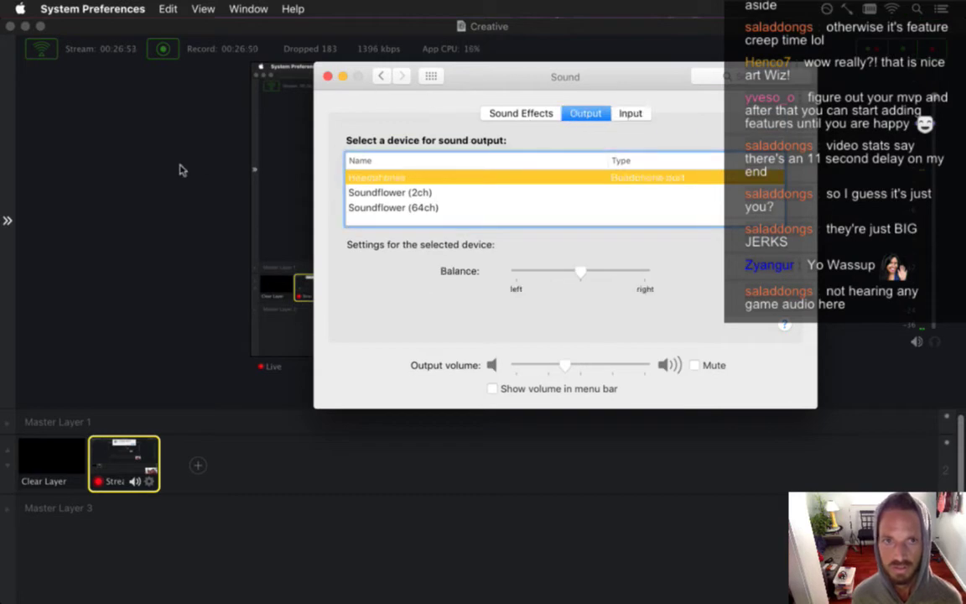
pyautogui.press('super+q')
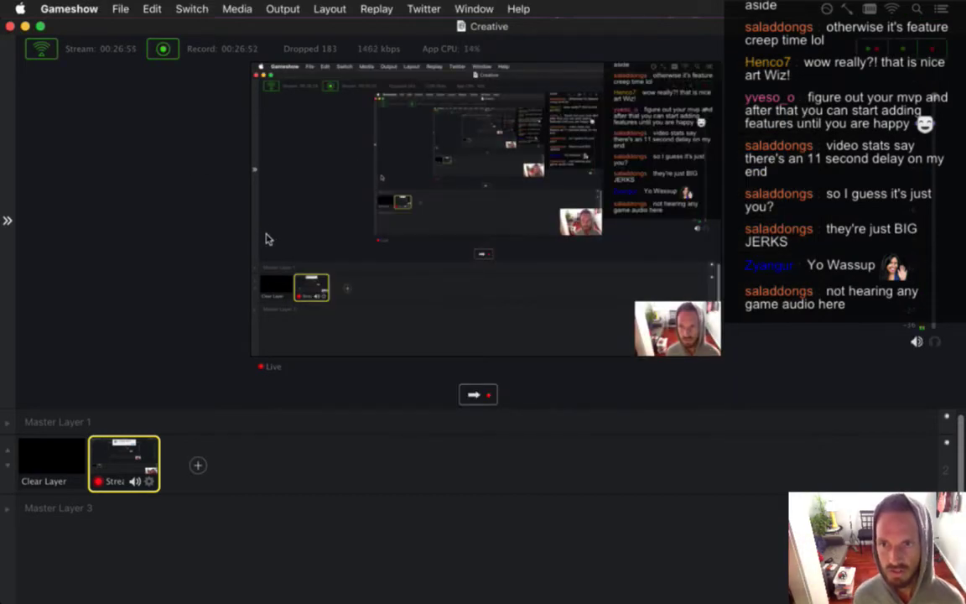
# Step: Switch from Gameshow to Xcode and run Songbringer again to test its audio on the stream
pyautogui.press('super+Tab')
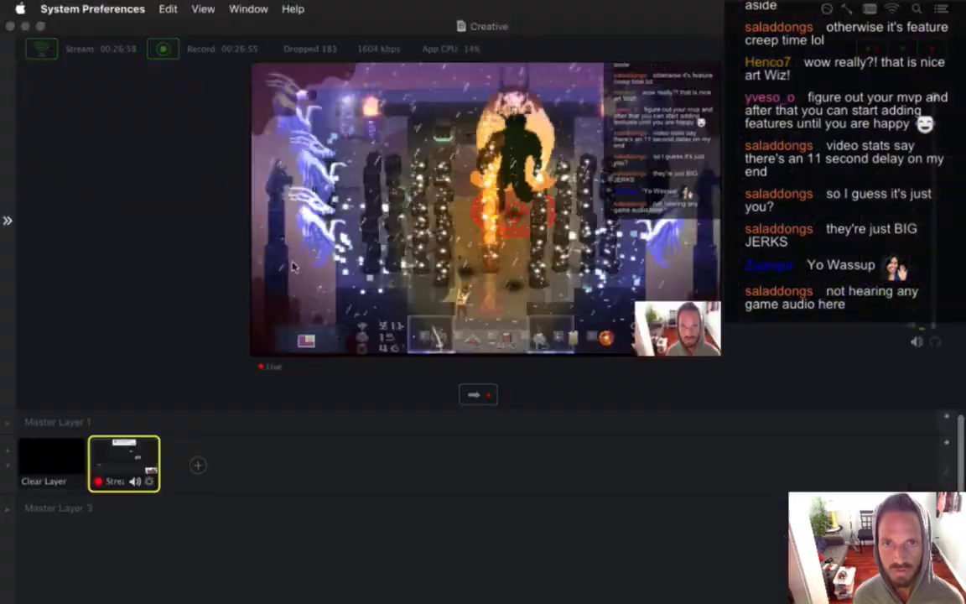
pyautogui.click(292, 270)
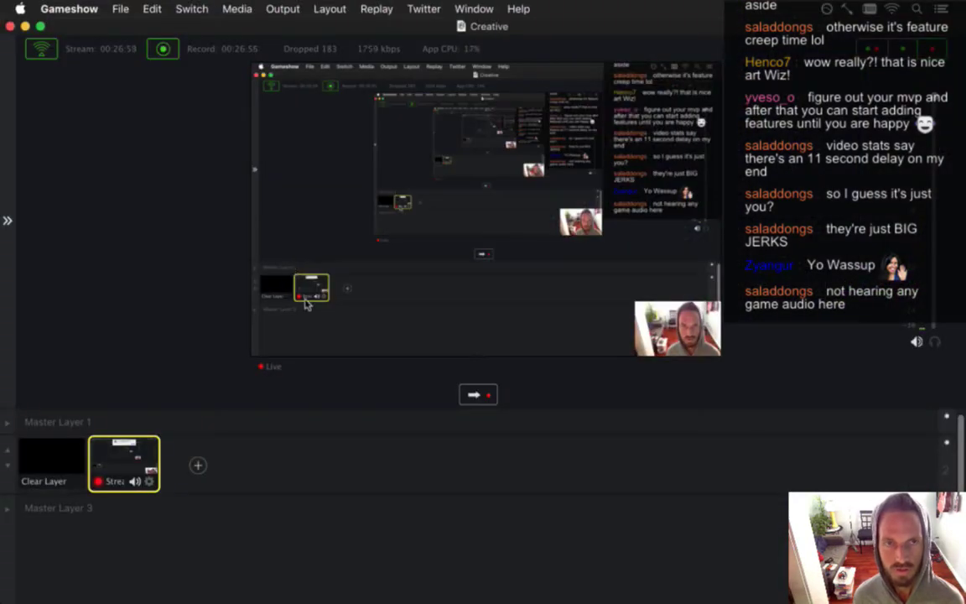
pyautogui.press('super+Tab')
pyautogui.press('super+Tab')
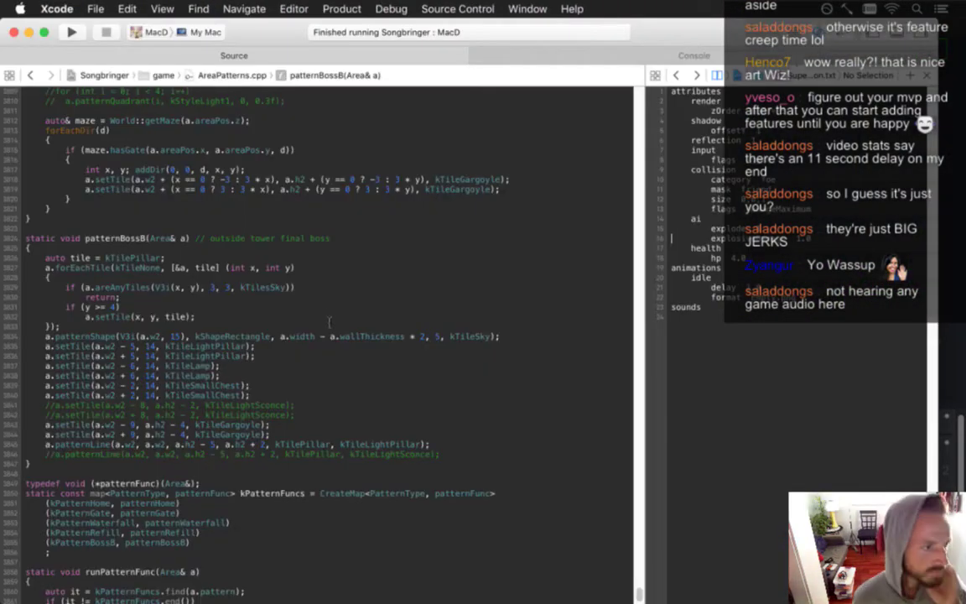
pyautogui.press('super+r')
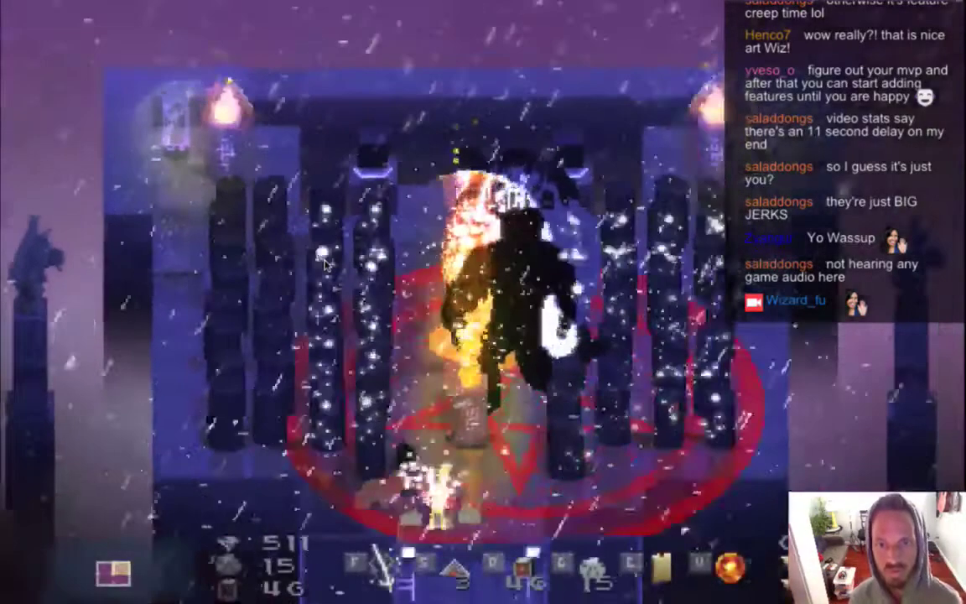
# Step: Check the stream's audio levels in Gameshow while Songbringer runs, and return to the boss fight before quitting the game
pyautogui.press('super+Tab')
pyautogui.press('Tab')
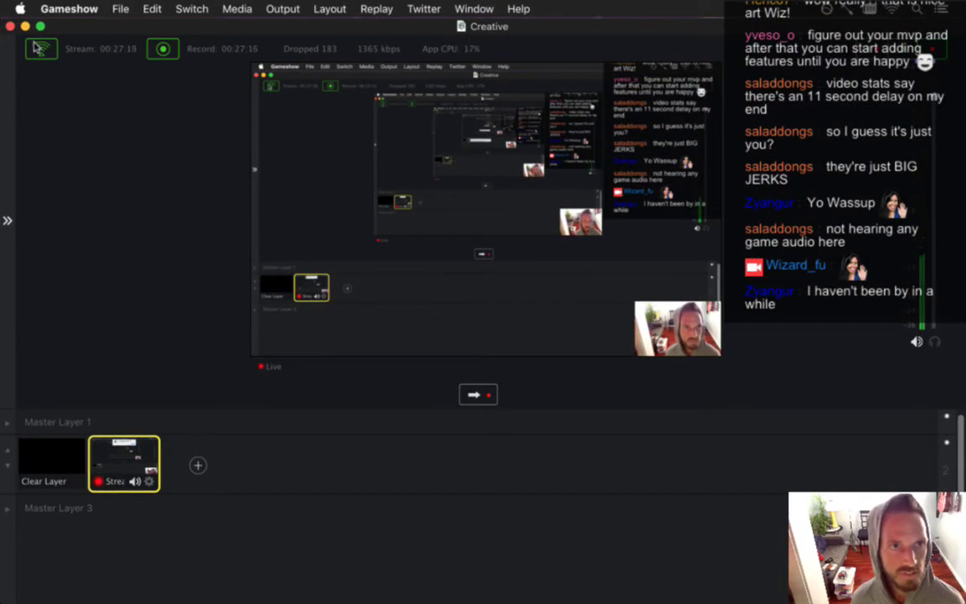
pyautogui.click(25, 27)
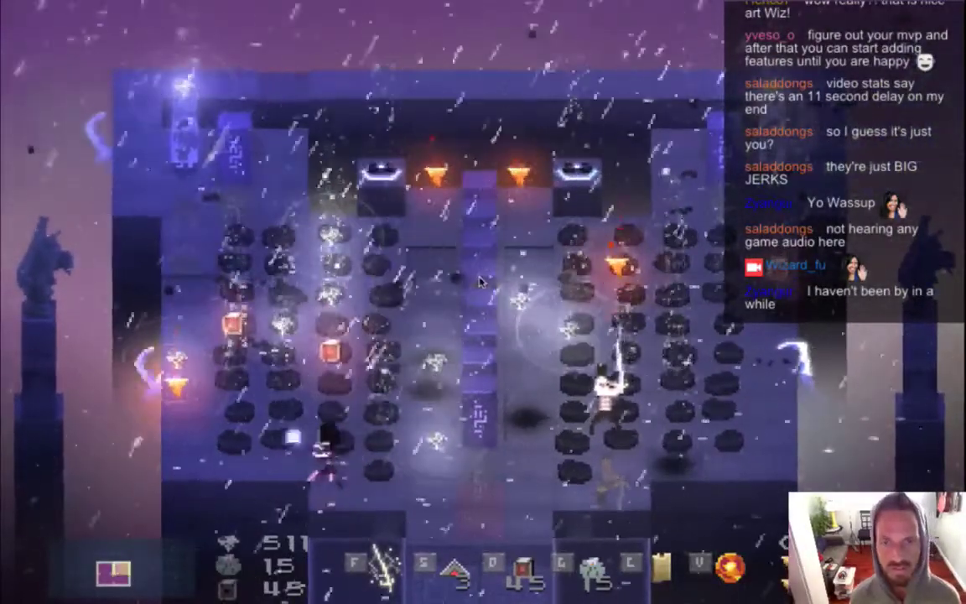
pyautogui.press('super+q')
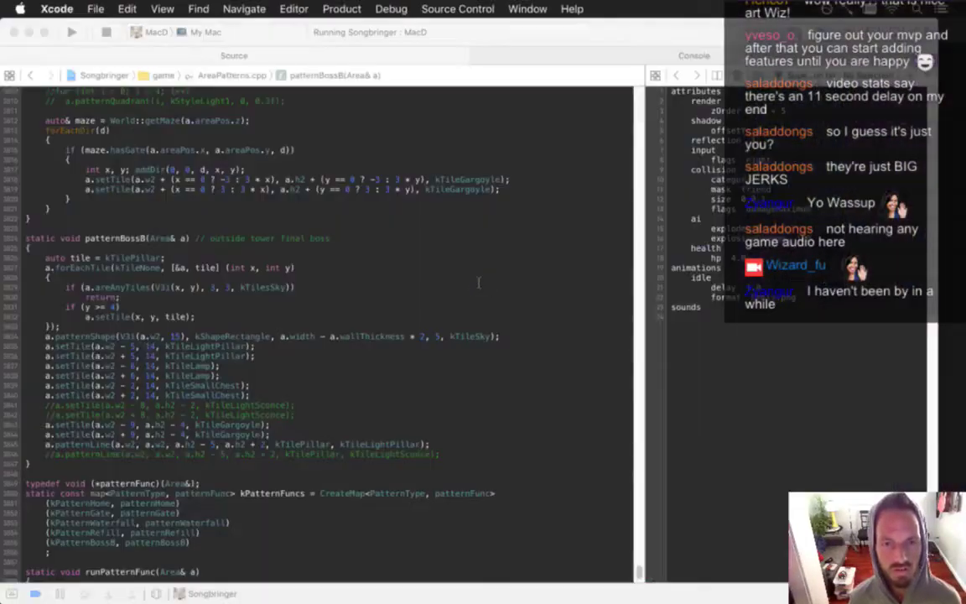
# Step: Switch to Photoshop and erase pixels along the hood's lower edge beside the boss's leg on Layer 5
pyautogui.press('super+Tab')
pyautogui.click(480, 285)
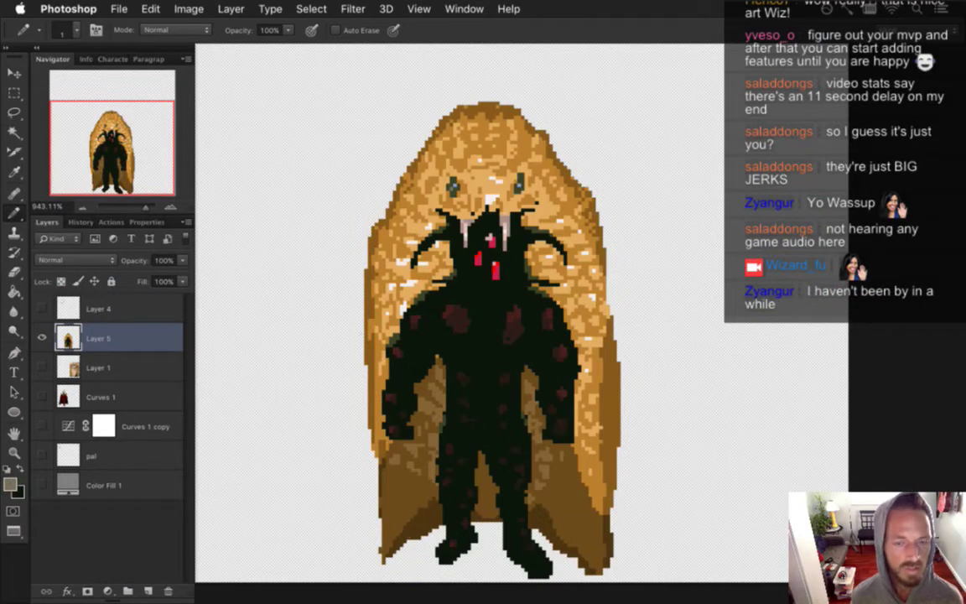
pyautogui.moveTo(482, 503); pyautogui.dragTo(520, 442)
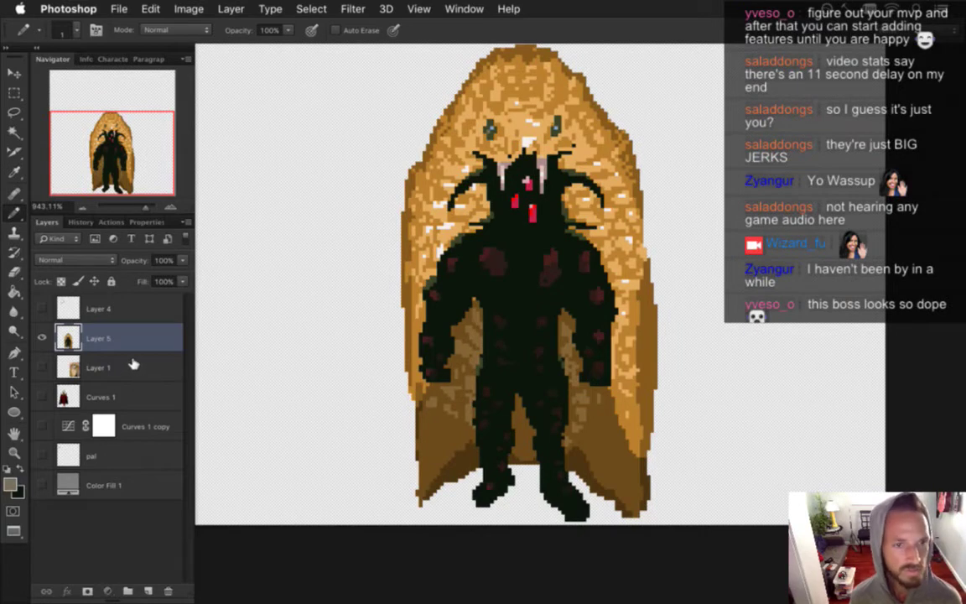
pyautogui.press('e')
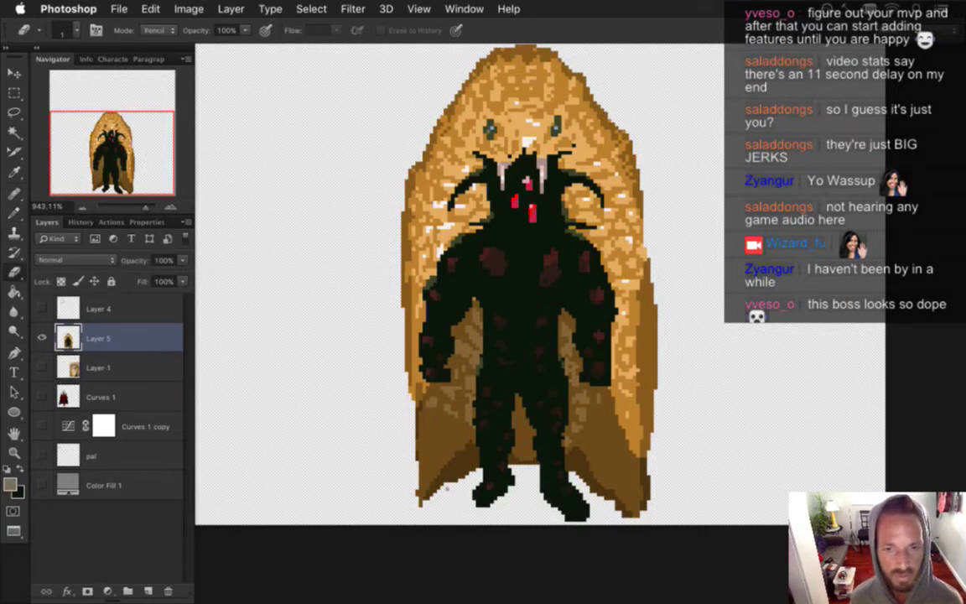
pyautogui.moveTo(406, 438); pyautogui.dragTo(434, 419)
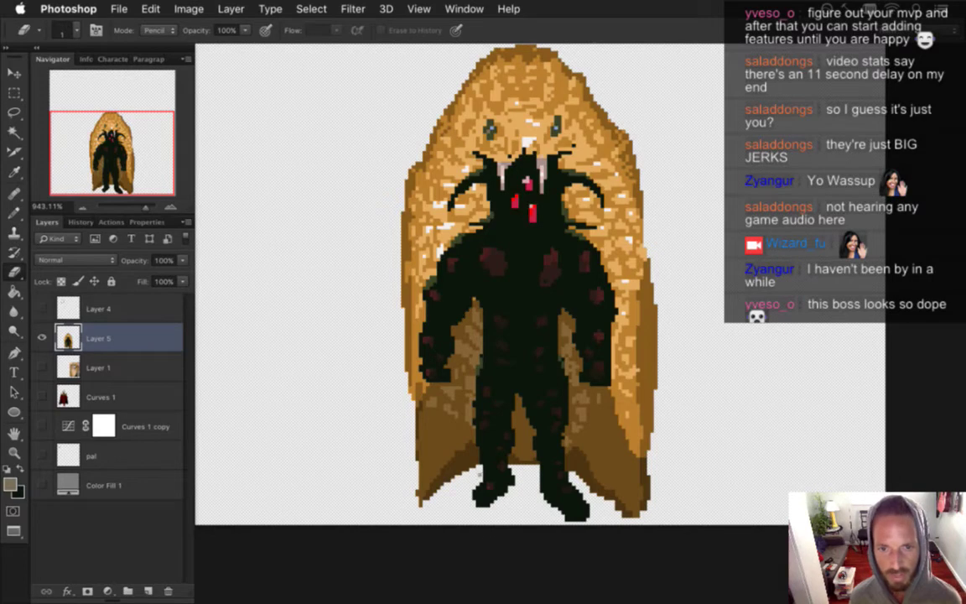
# Step: Select the dark brown shading of the lower hood with the Magic Wand and erase within it to reshape the hem
pyautogui.click(14, 131)
pyautogui.click(527, 417)
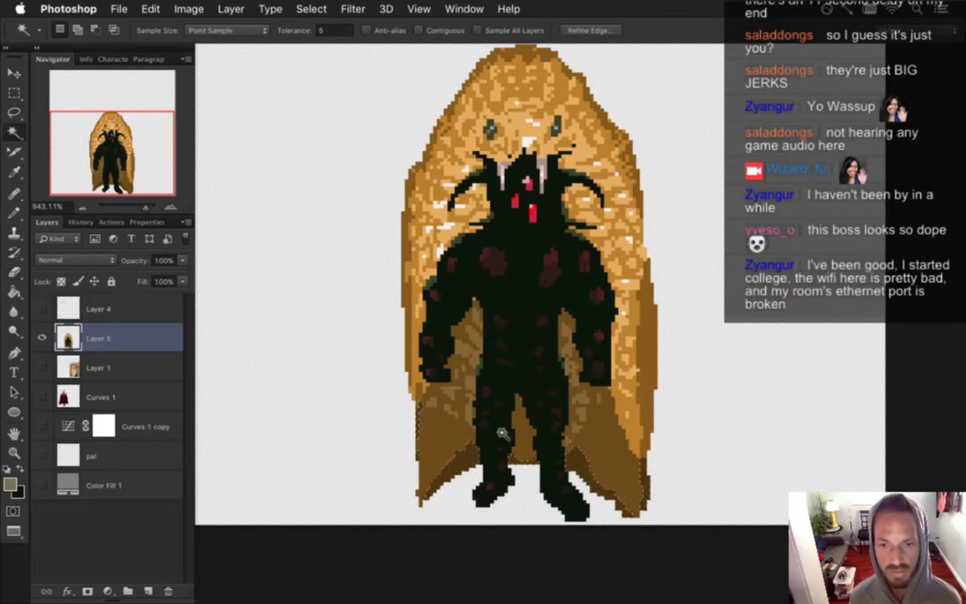
pyautogui.press('e')
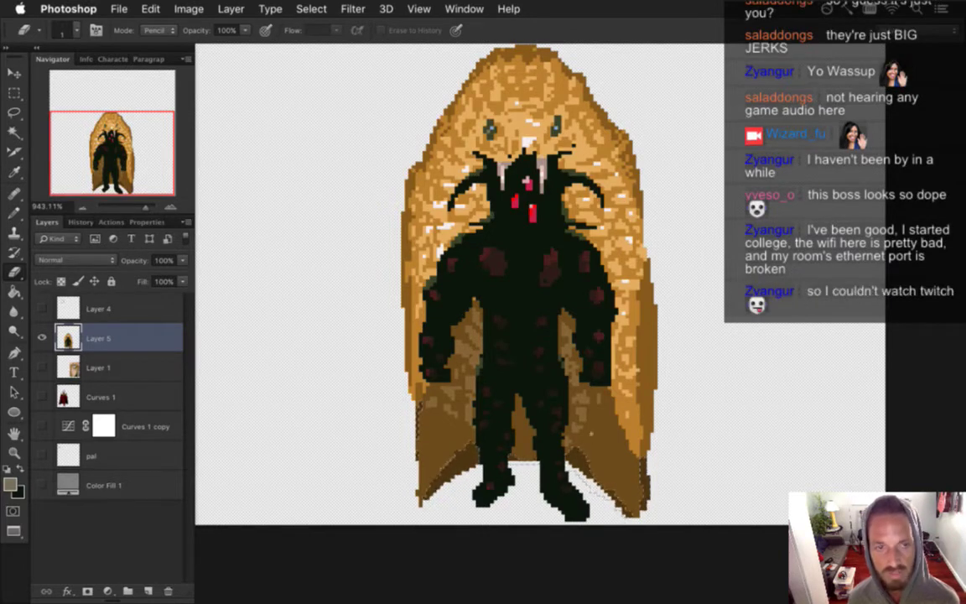
pyautogui.press('super+z')
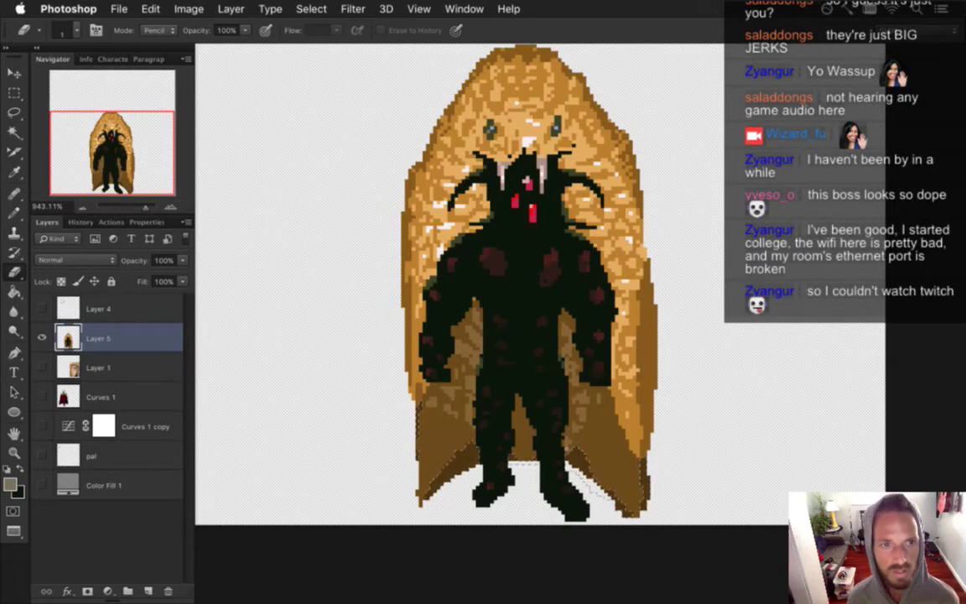
# Step: Clear the selection and smooth the hood's hem around the legs with the eraser and sampled dark brown and near-black pencil pixels
pyautogui.press('m')
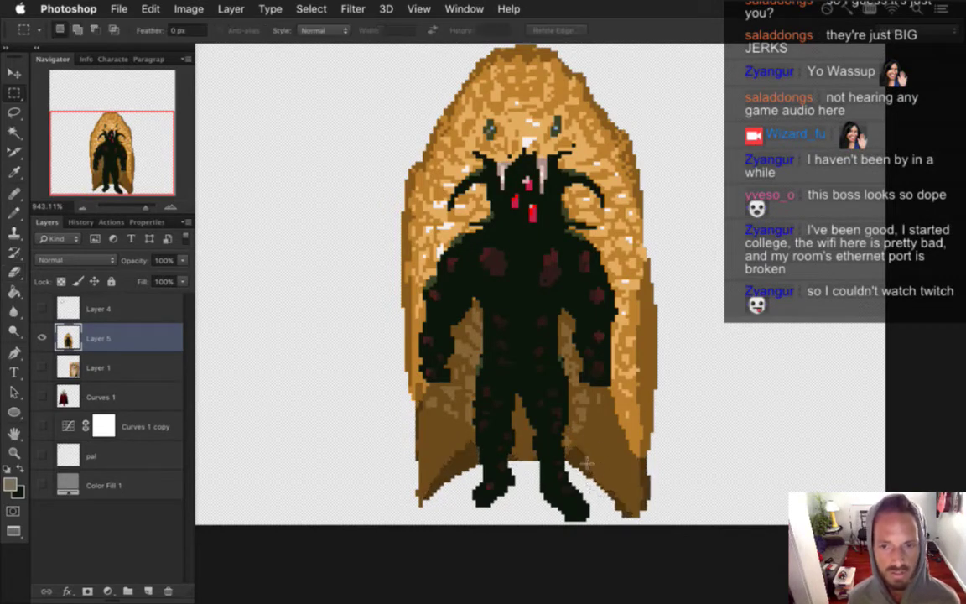
pyautogui.press('b')
pyautogui.keyDown('alt'); pyautogui.click(540, 406); pyautogui.keyUp('alt')
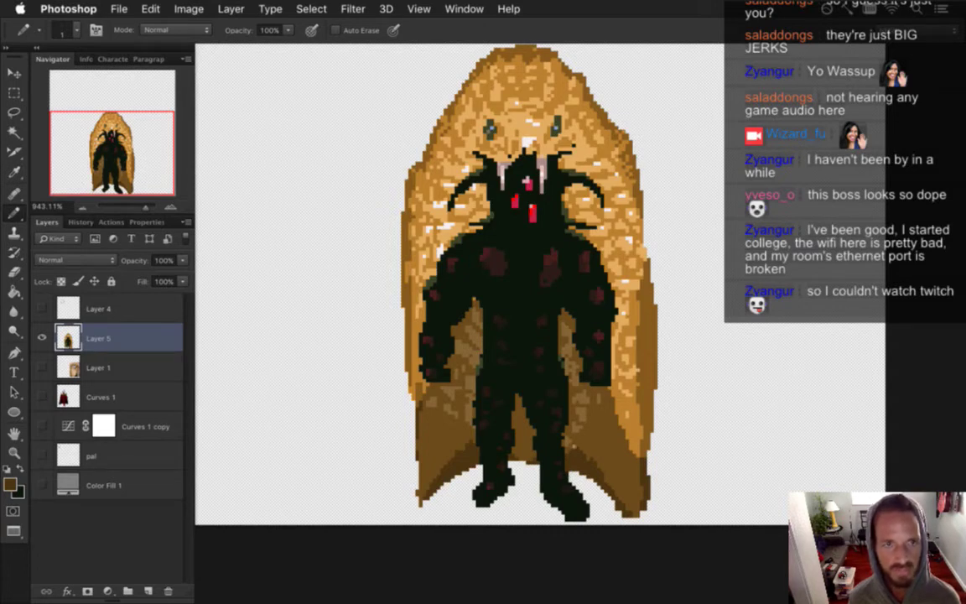
pyautogui.press('e')
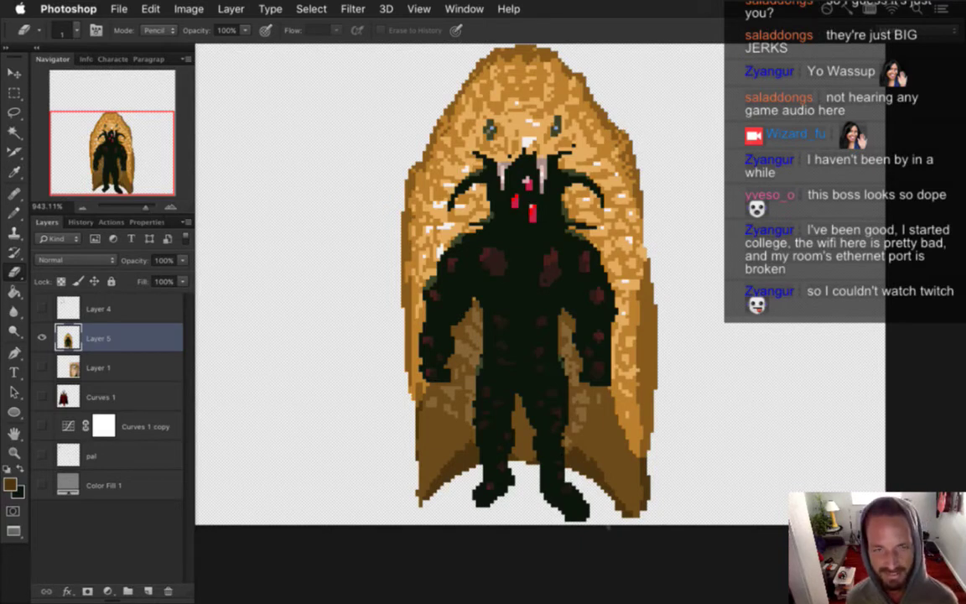
pyautogui.press('b')
pyautogui.keyDown('alt'); pyautogui.click(507, 440); pyautogui.keyUp('alt')
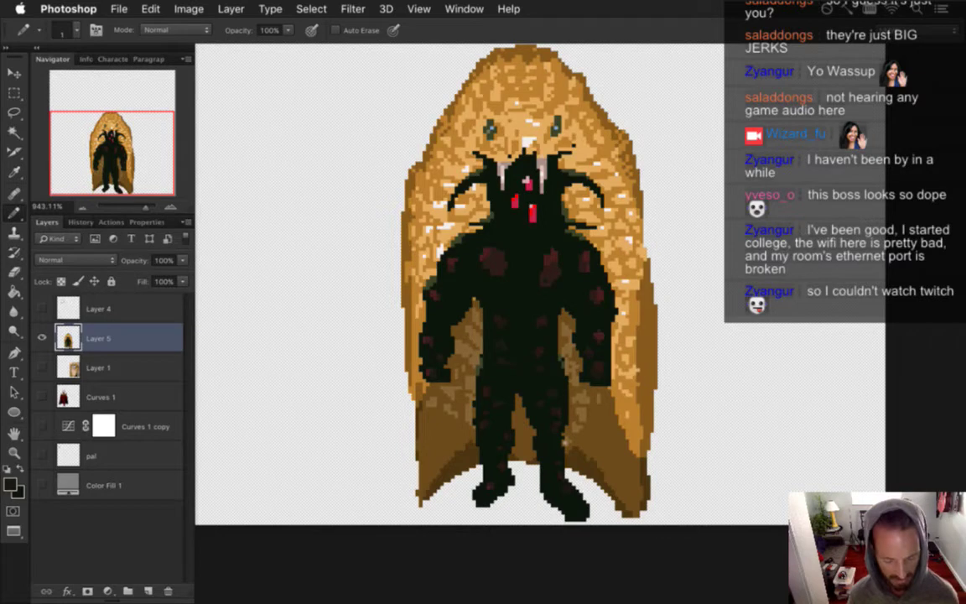
# Step: Export the sprite as a transparent PNG-24 named MetatronIdle0.png, replacing the existing file in the Bosses folder
pyautogui.press('super+minus')
pyautogui.press('super+alt+shift+s')
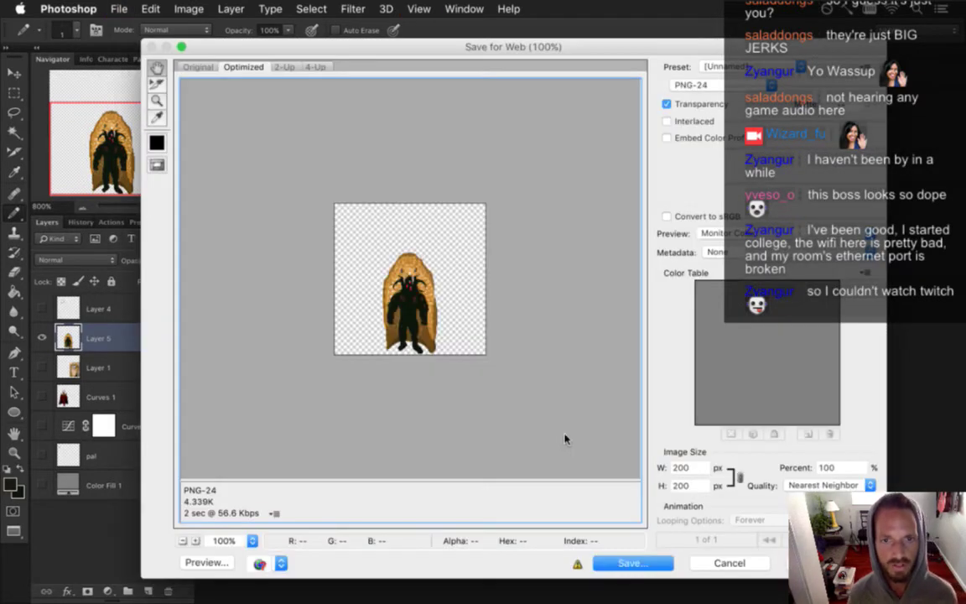
pyautogui.press('Return')
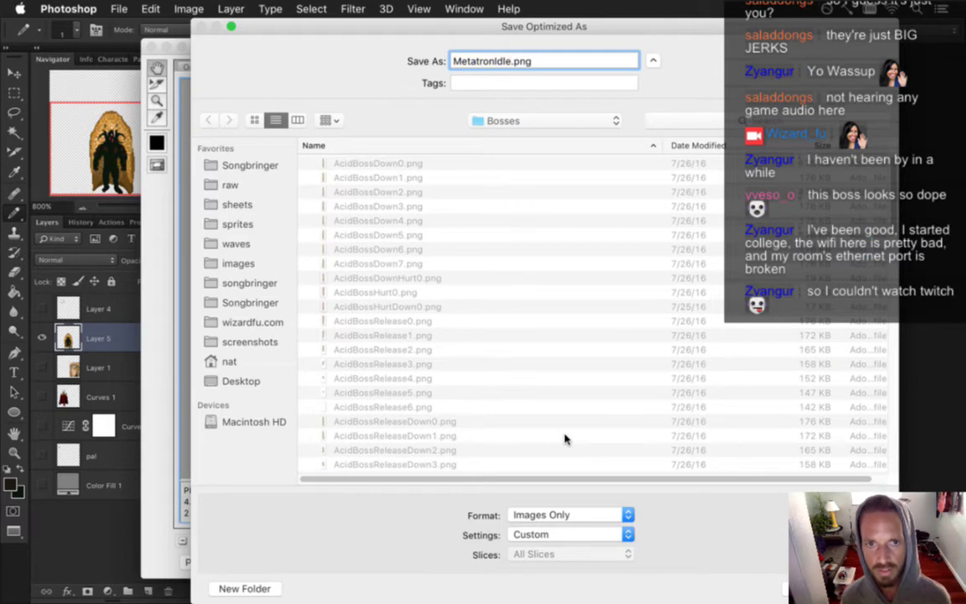
pyautogui.write('0')
pyautogui.press('Return')
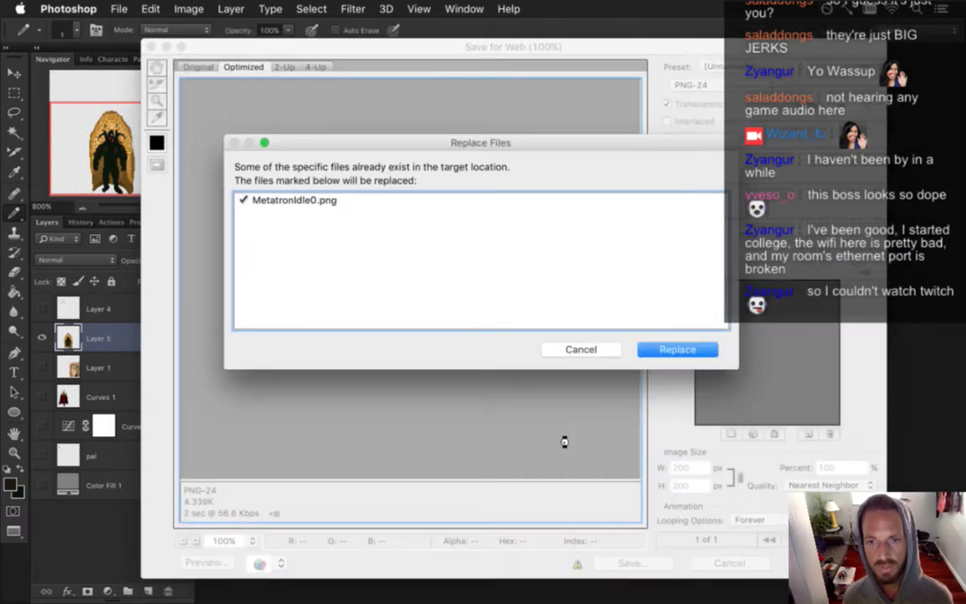
pyautogui.press('Return')
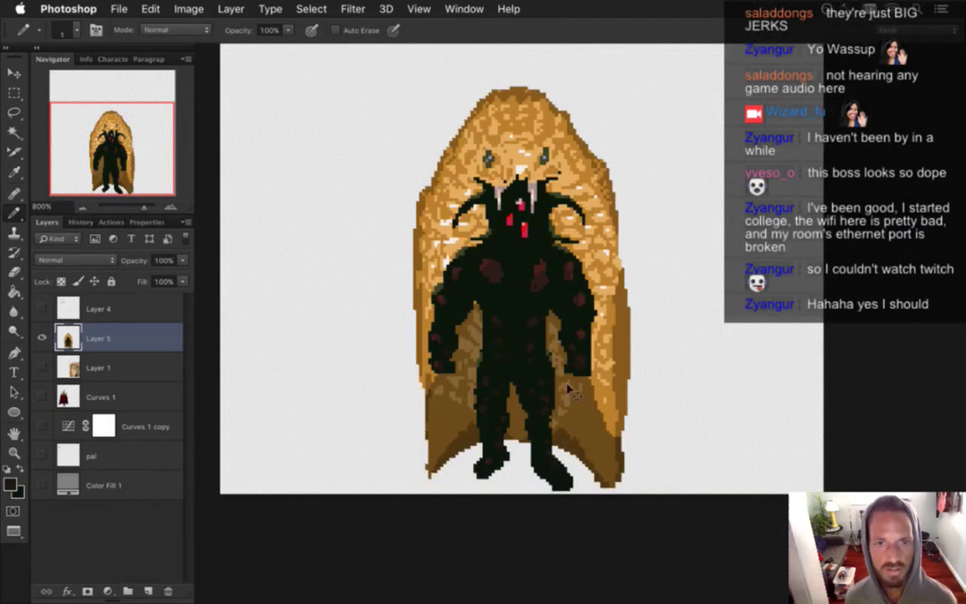
# Step: Switch to Xcode, run Songbringer to view the revised boss sprite in the arena, and continue the fight after dying
pyautogui.press('super+Tab')
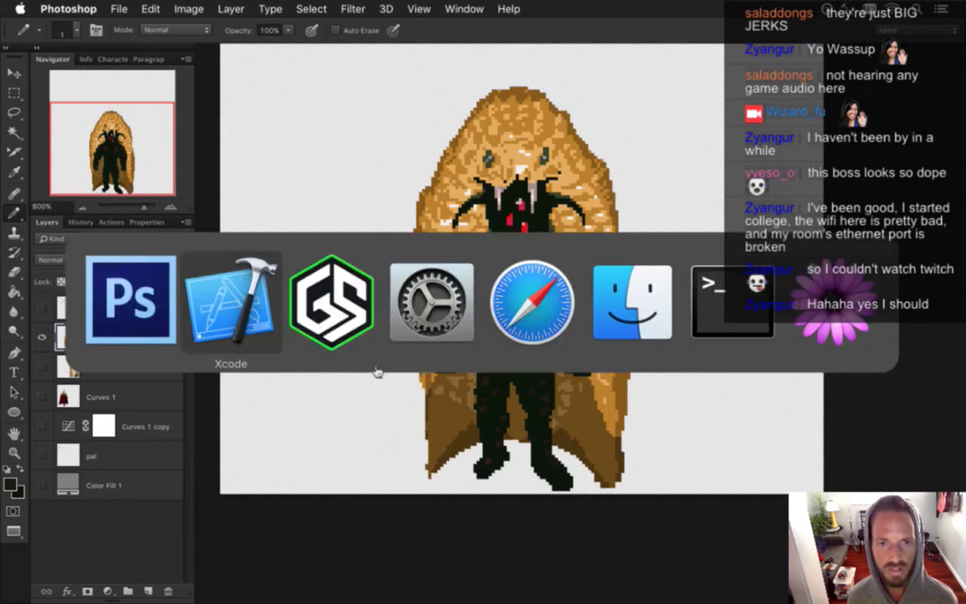
pyautogui.press('super+r')
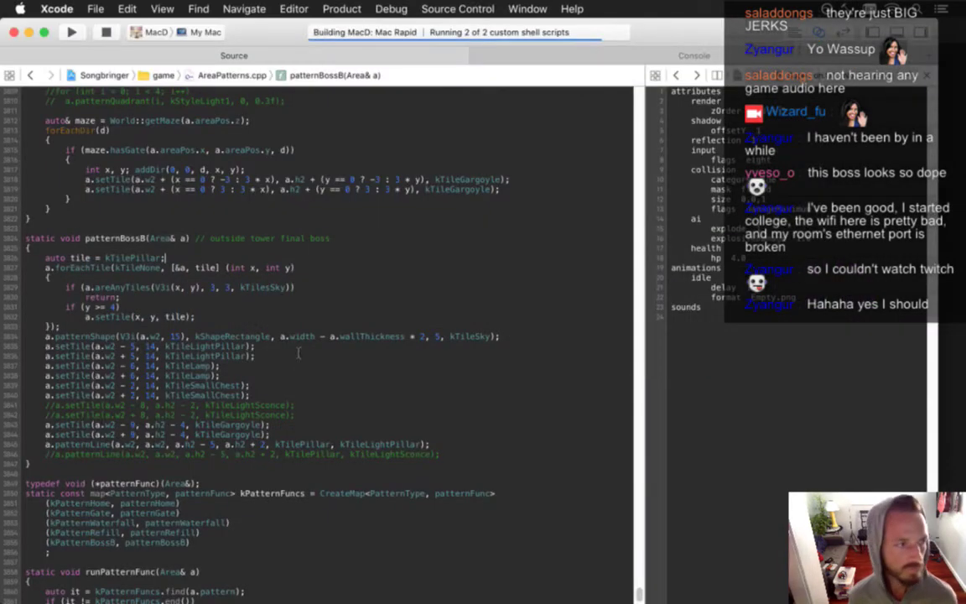
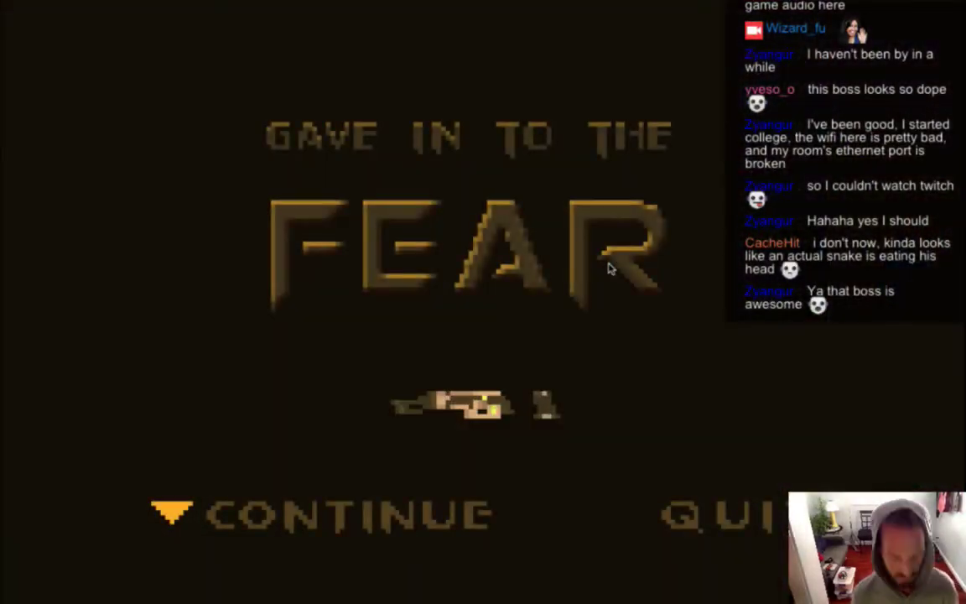
pyautogui.press('Return')
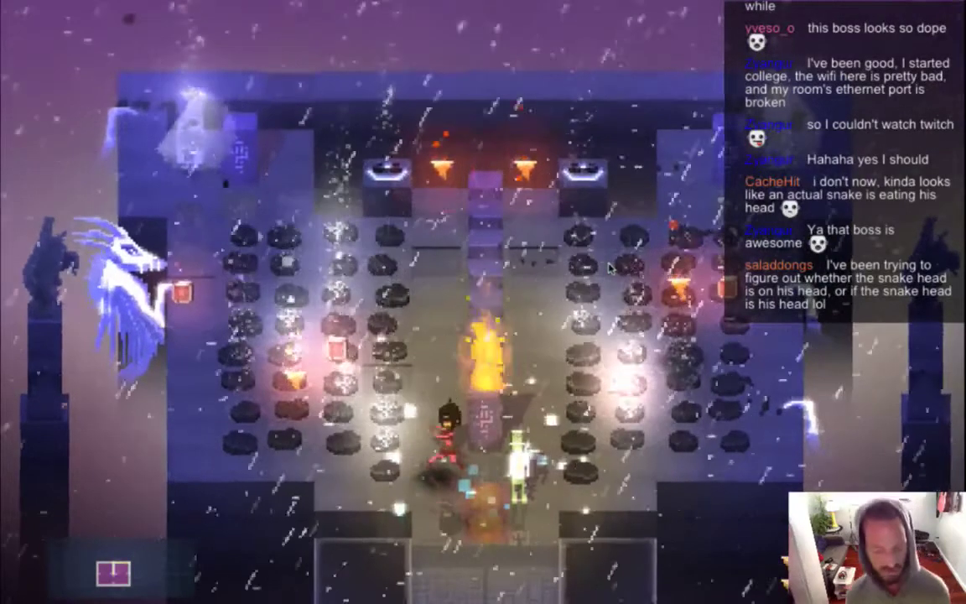
# Step: Leave the game, quit System Preferences and Safari, and switch back to Photoshop
pyautogui.press('super+Tab')
pyautogui.press('super+Tab')
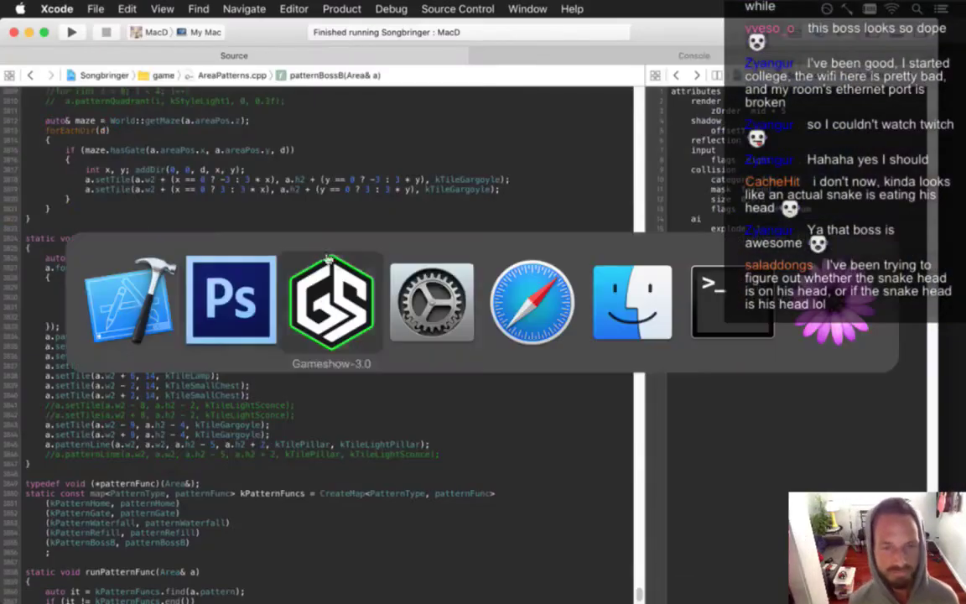
pyautogui.click(236, 323)
pyautogui.press('super+Tab')
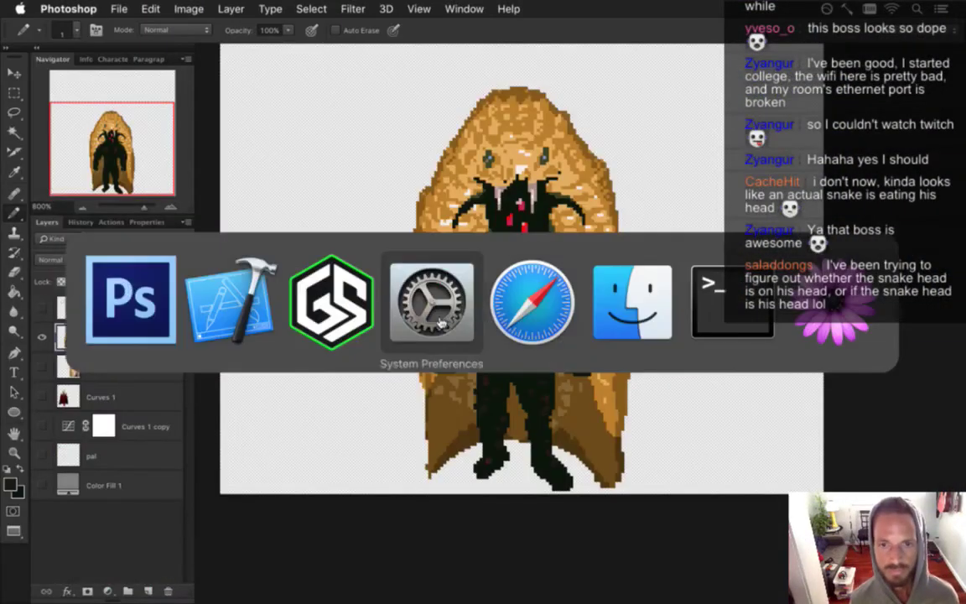
pyautogui.click(469, 315)
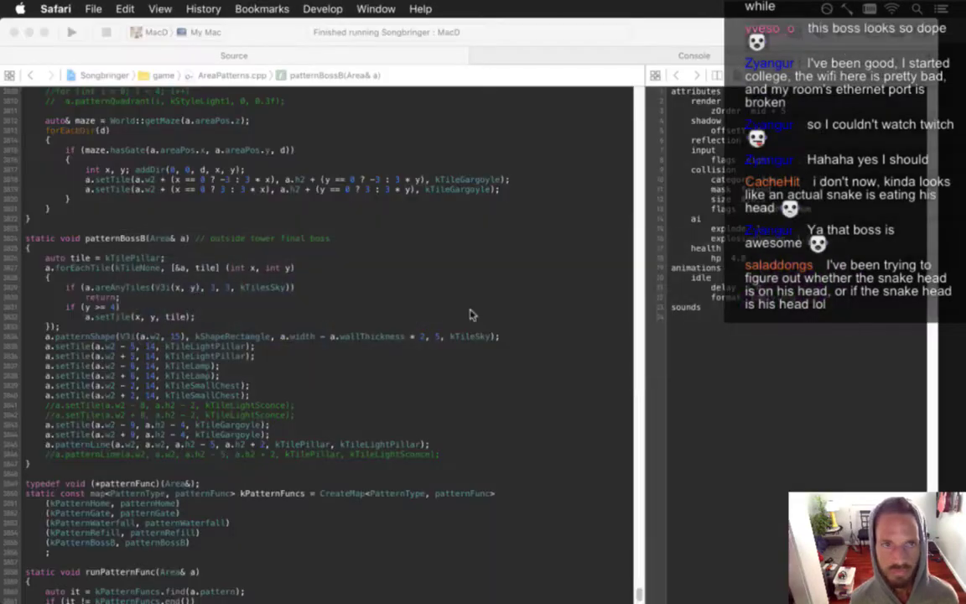
pyautogui.press('super+Tab')
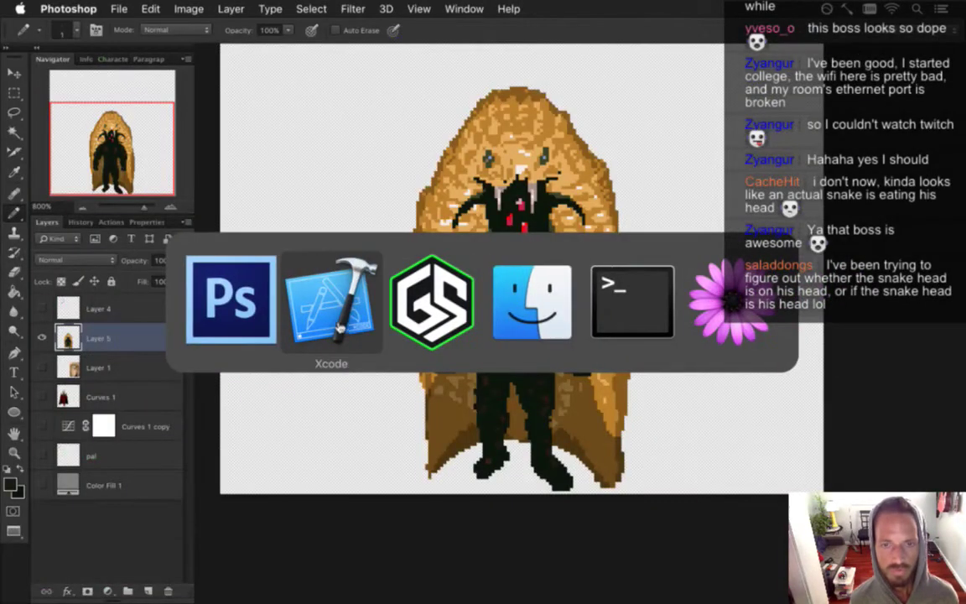
pyautogui.press('super+Tab')
pyautogui.press('super+Tab')
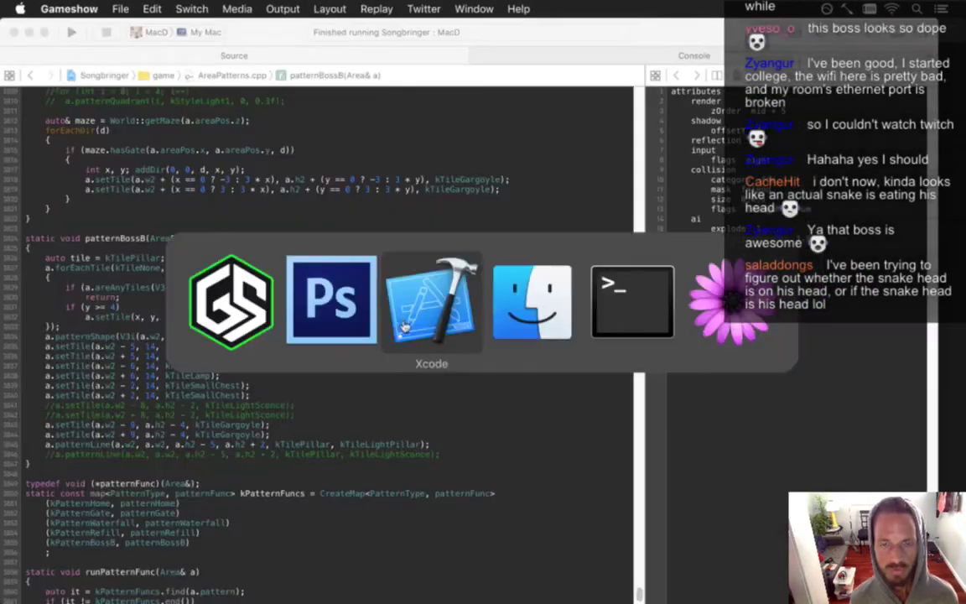
pyautogui.click(334, 312)
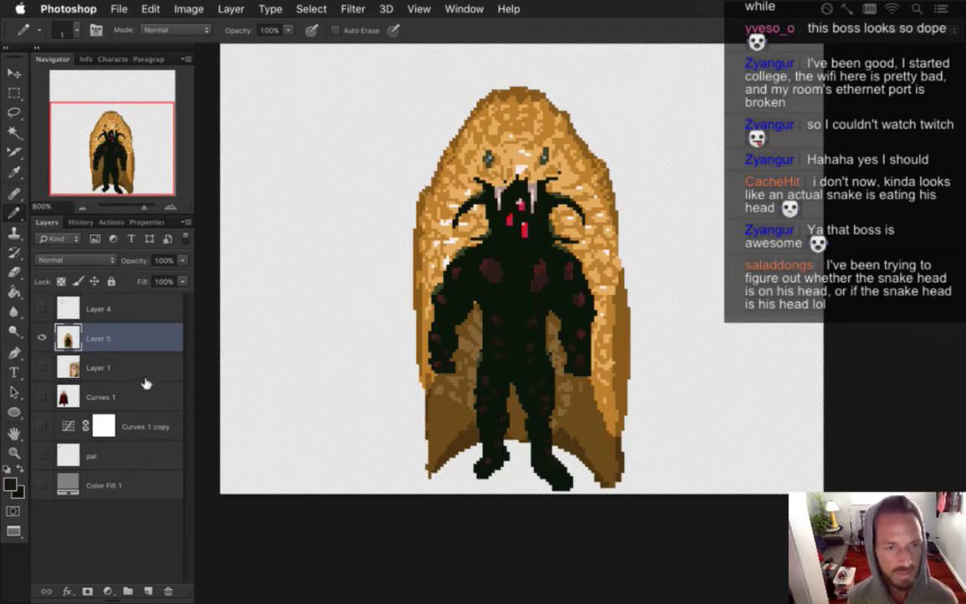
# Step: Show the cobra reference on Layer 1, sample a pinkish tan from its throat, and ready the pencil
pyautogui.click(71, 368)
pyautogui.click(41, 367)
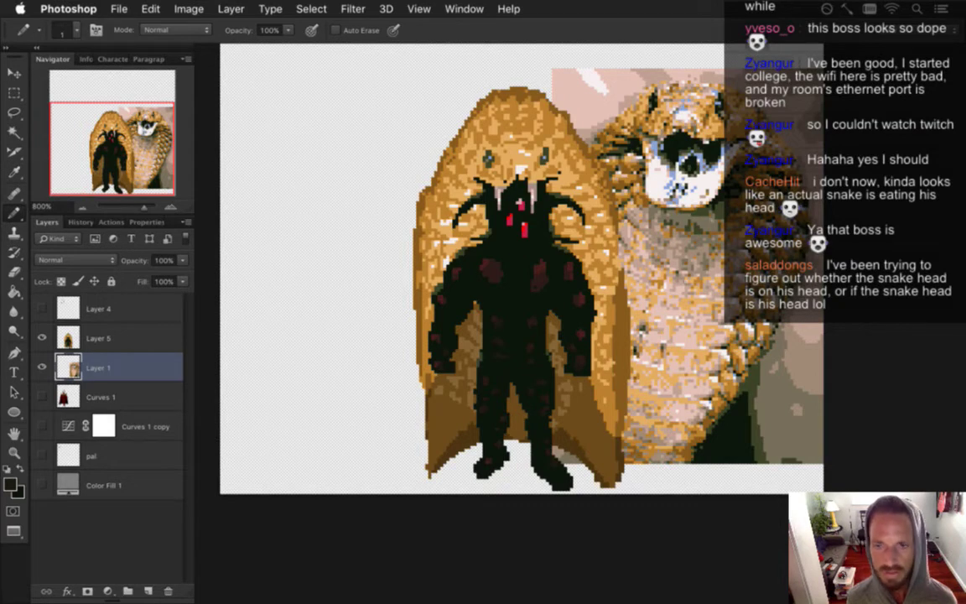
pyautogui.press('i')
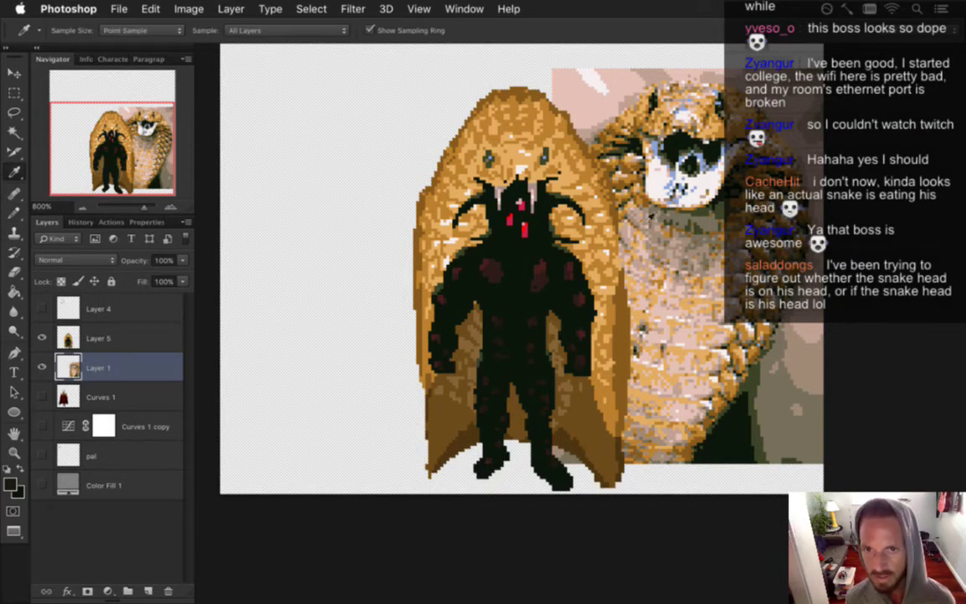
pyautogui.click(651, 216)
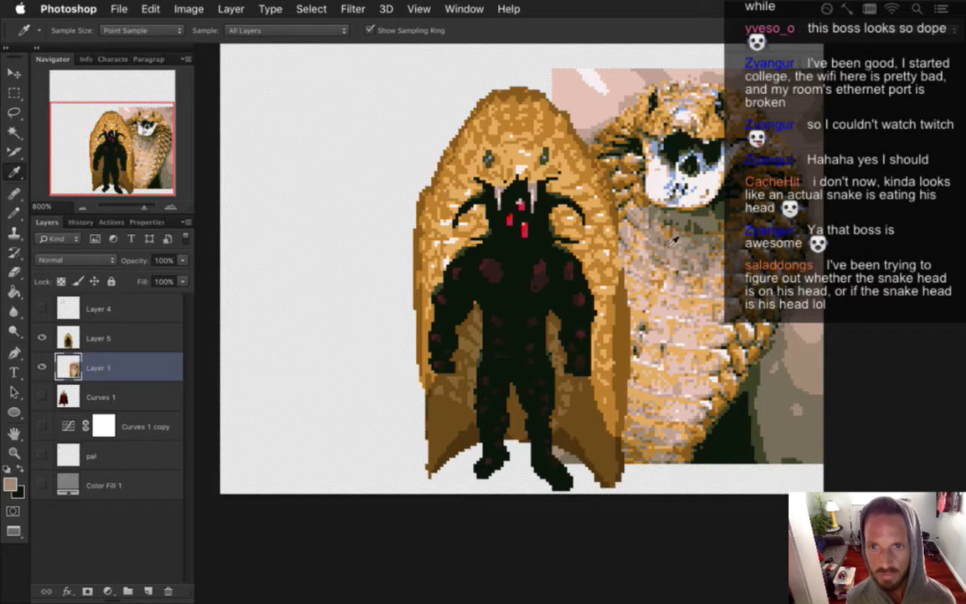
pyautogui.click(577, 193)
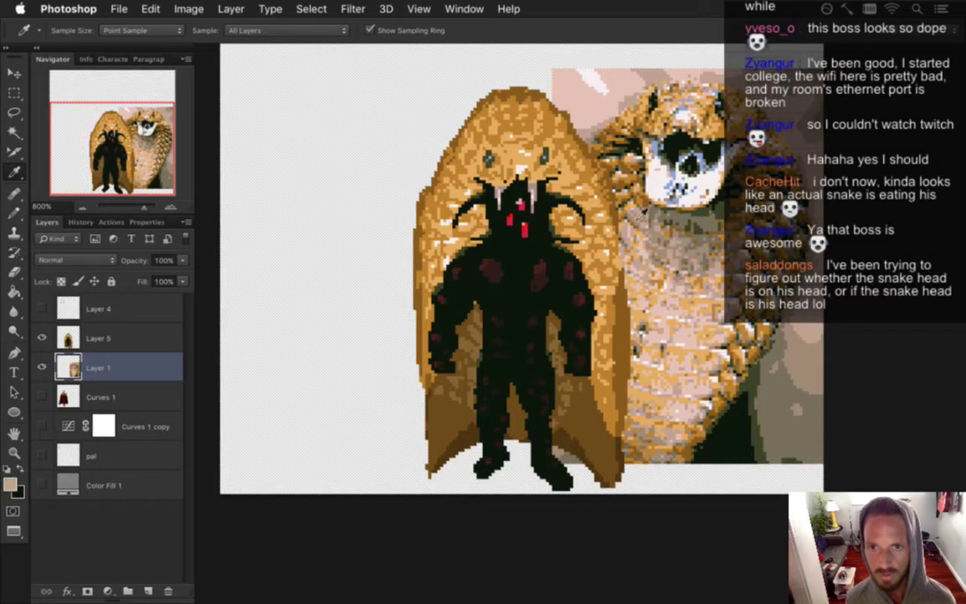
pyautogui.press('b')
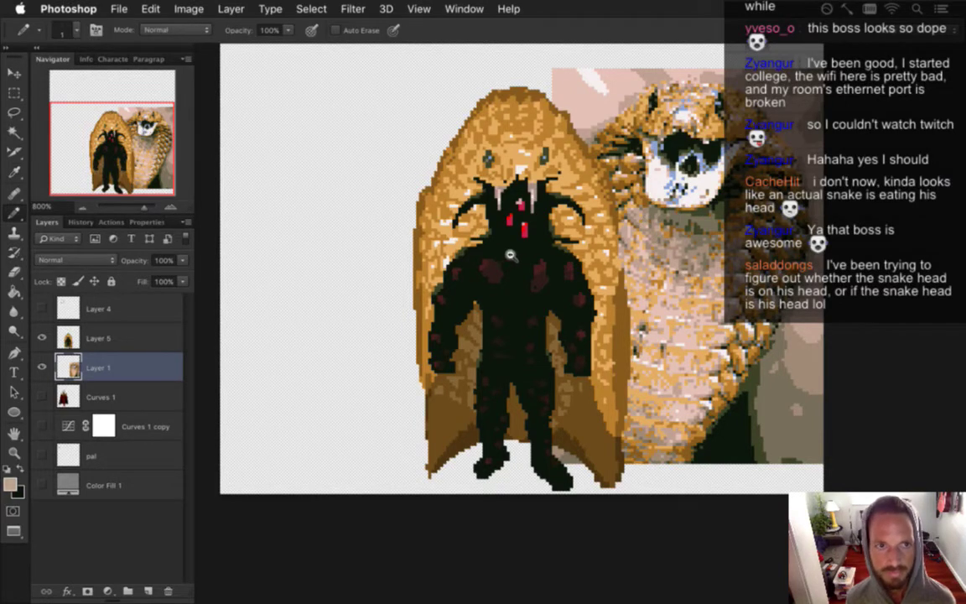
pyautogui.scroll(1, 515, 256)
pyautogui.scroll(1, 515, 256)
pyautogui.scroll(1, 515, 256)
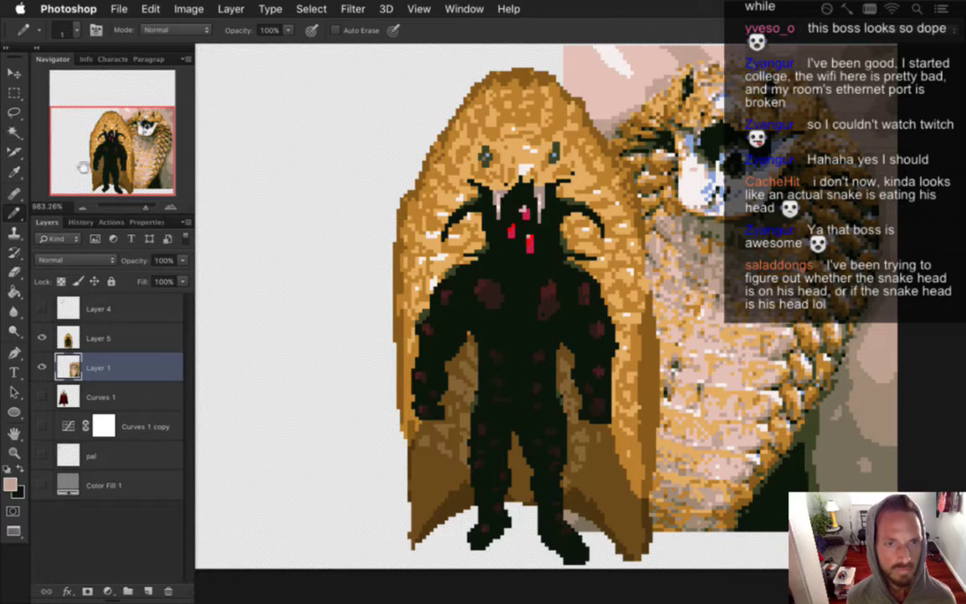
pyautogui.press('g')
pyautogui.click(433, 239)
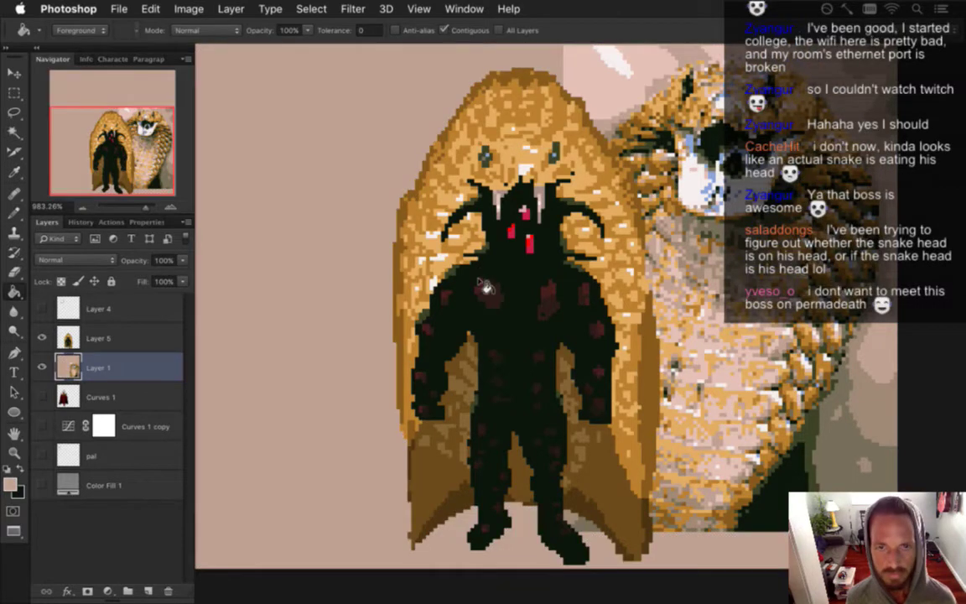
pyautogui.hotkey('ctrl', 'z')
# Step: On Layer 5, select hood pixels by colour, shade them around the horns and shoulders with sampled greyish tan using a 2 px pencil, and deselect
pyautogui.click(77, 338)
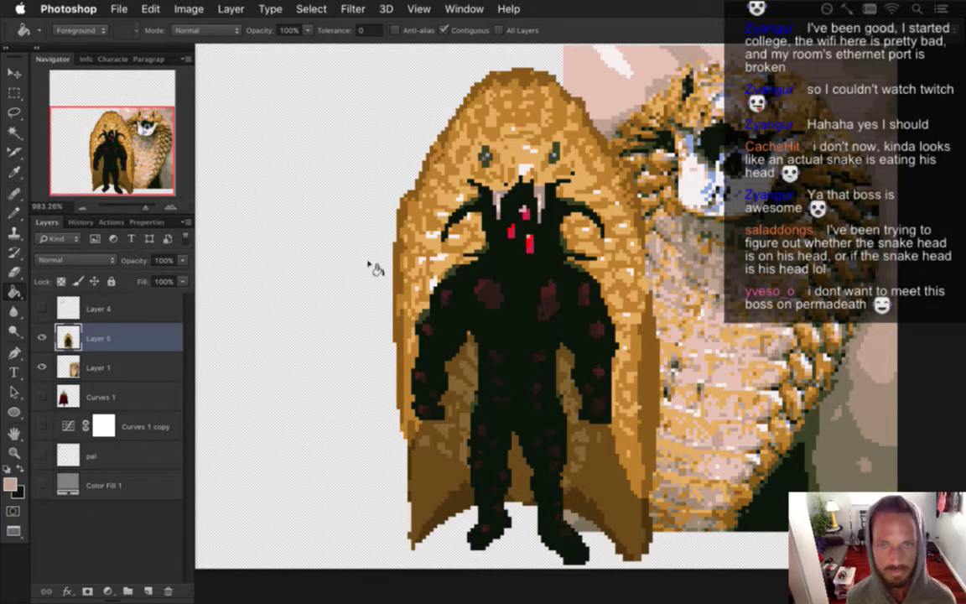
pyautogui.click(14, 132)
pyautogui.click(408, 224)
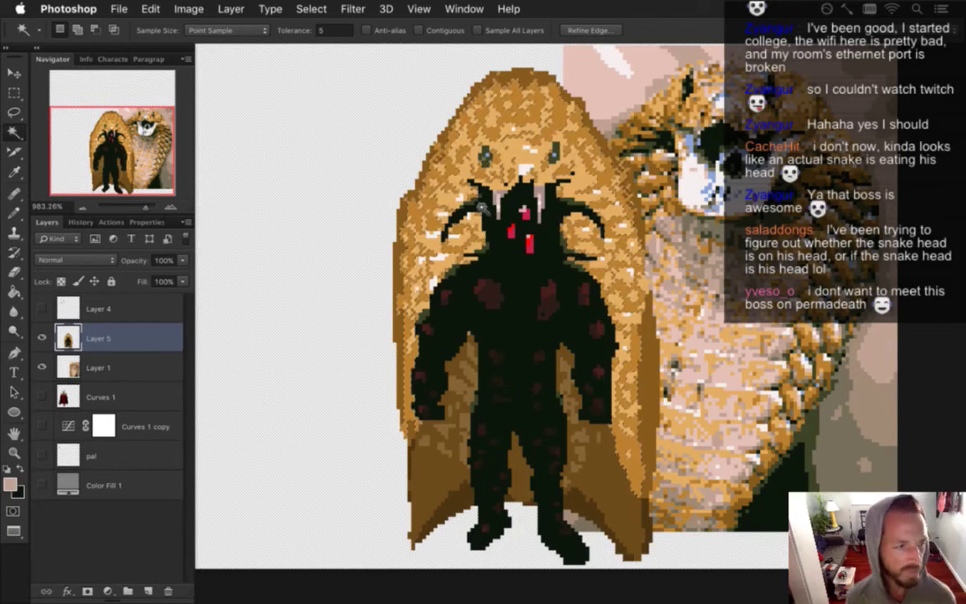
pyautogui.press('i')
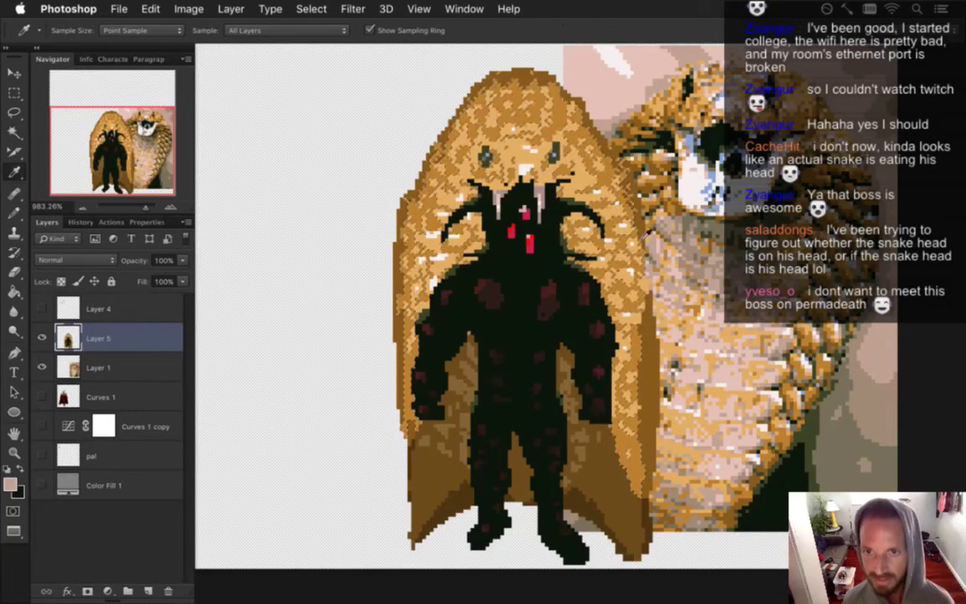
pyautogui.click(662, 234)
pyautogui.press('b')
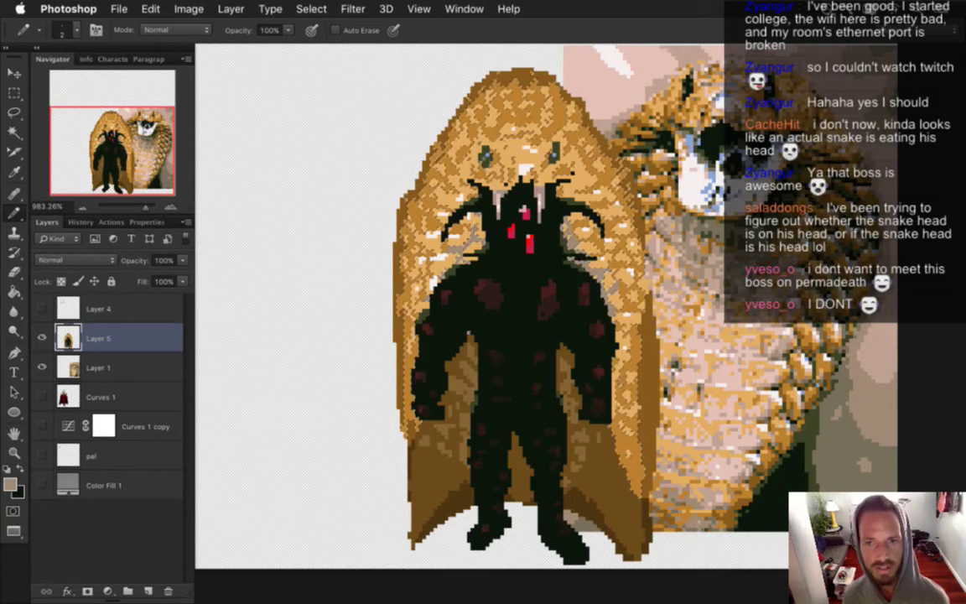
pyautogui.press('i')
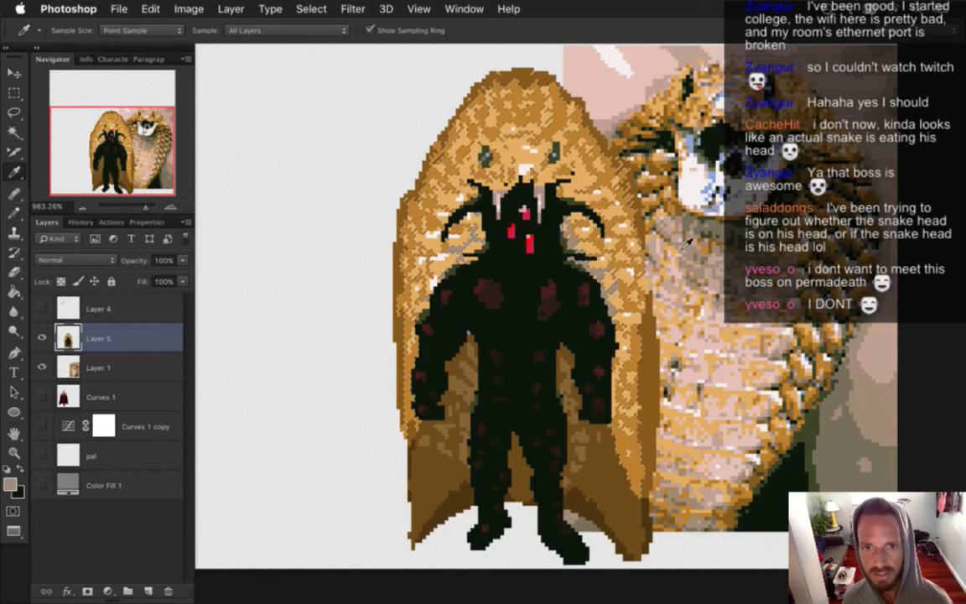
pyautogui.click(13, 92)
pyautogui.click(349, 160)
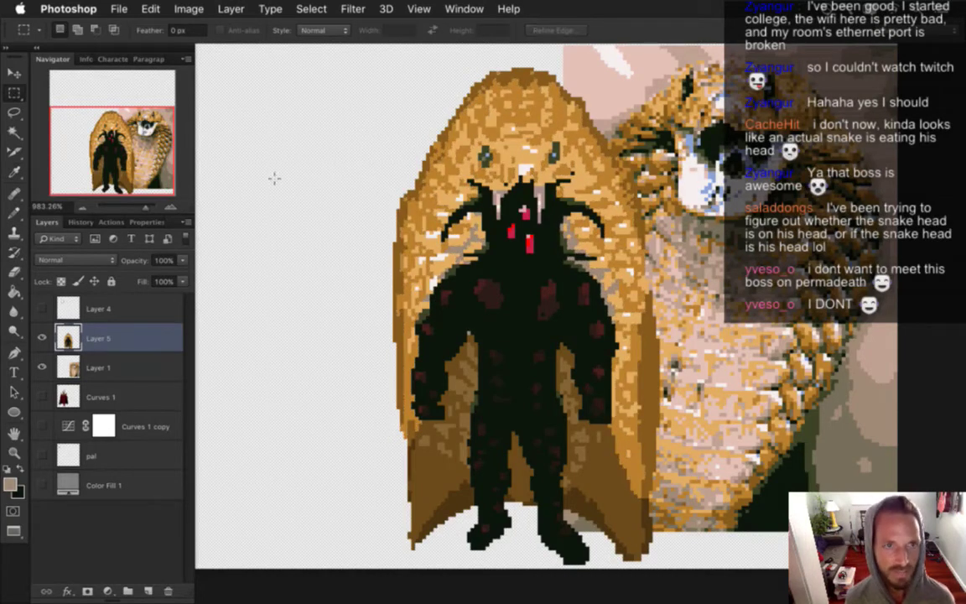
# Step: Select the hood's shading pixels beside the head by colour and paint pale pink sampled from the cobra's throat around the horns and shoulders
pyautogui.click(13, 132)
pyautogui.click(488, 208)
pyautogui.press('i')
pyautogui.click(667, 253)
pyautogui.press('b')
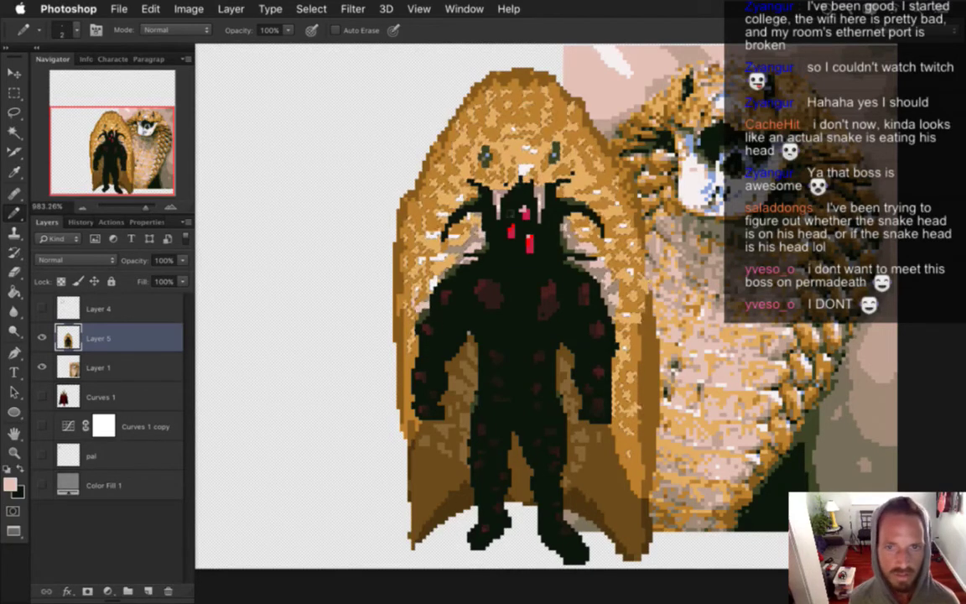
pyautogui.press('m')
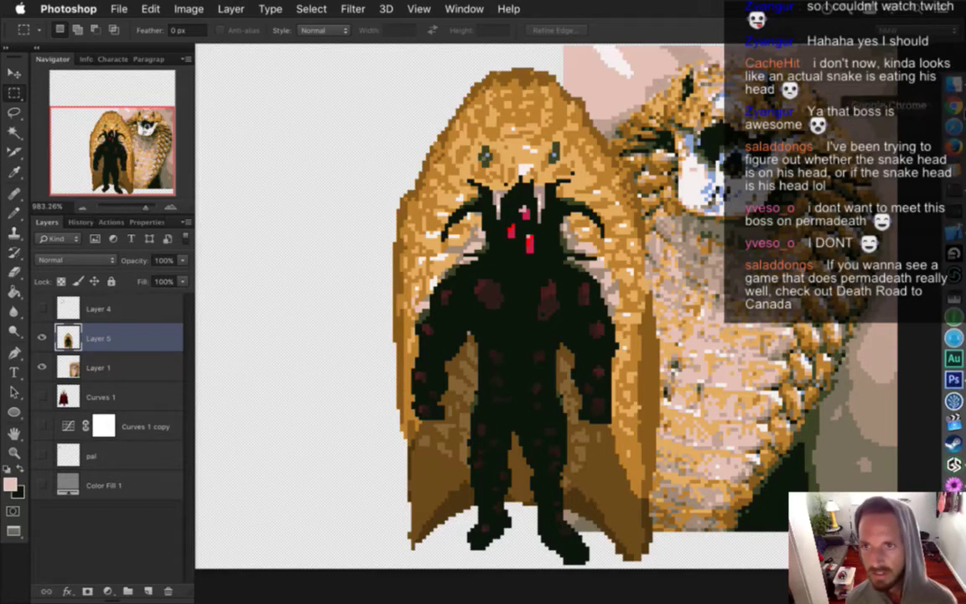
# Step: Switch to Safari, search for "steam death road to canada", and open the game's Steam store page
pyautogui.click(950, 126)
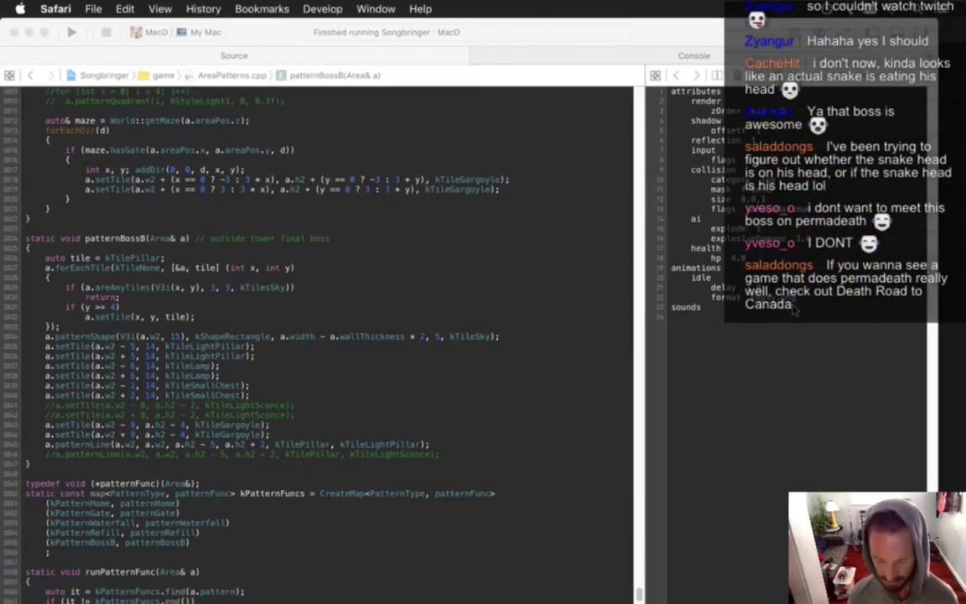
pyautogui.write('steam de')
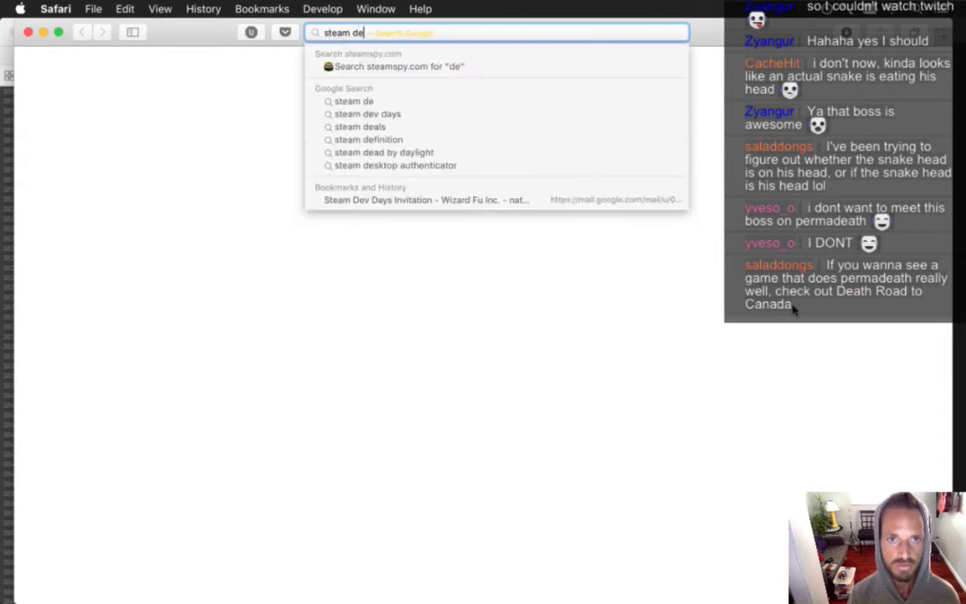
pyautogui.write('ath r')
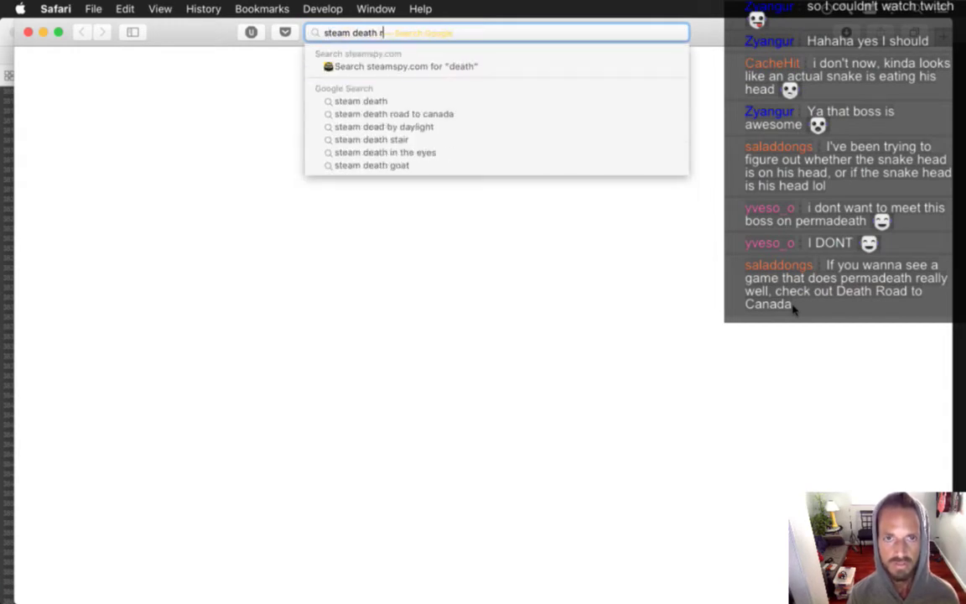
pyautogui.write('oad to cana')
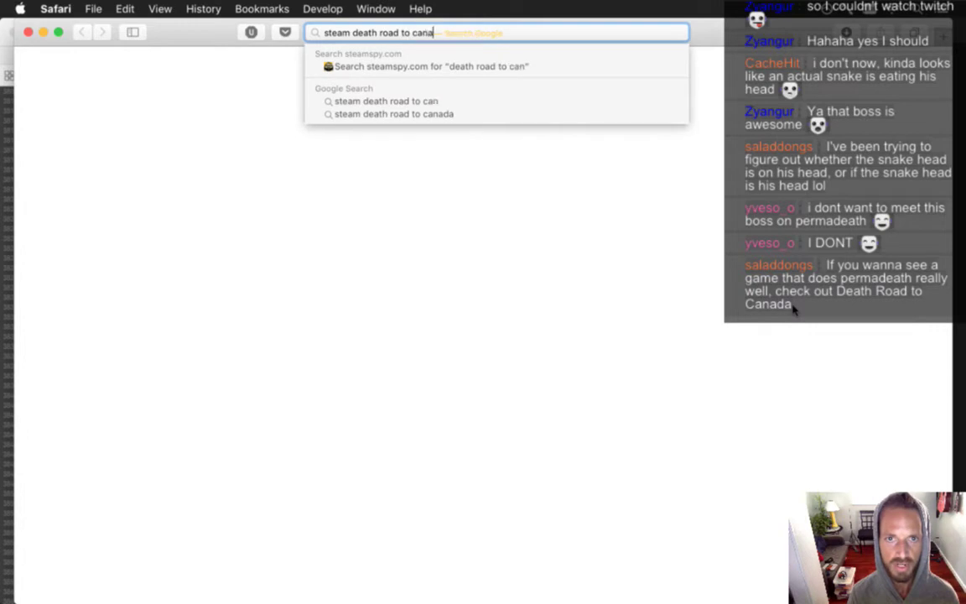
pyautogui.write('da')
pyautogui.press('Return')
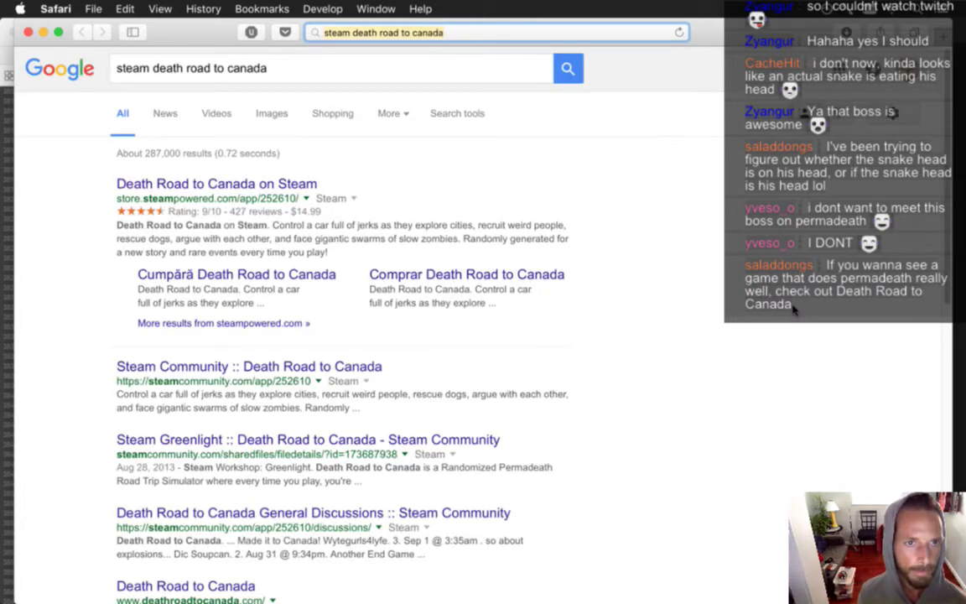
pyautogui.click(244, 185)
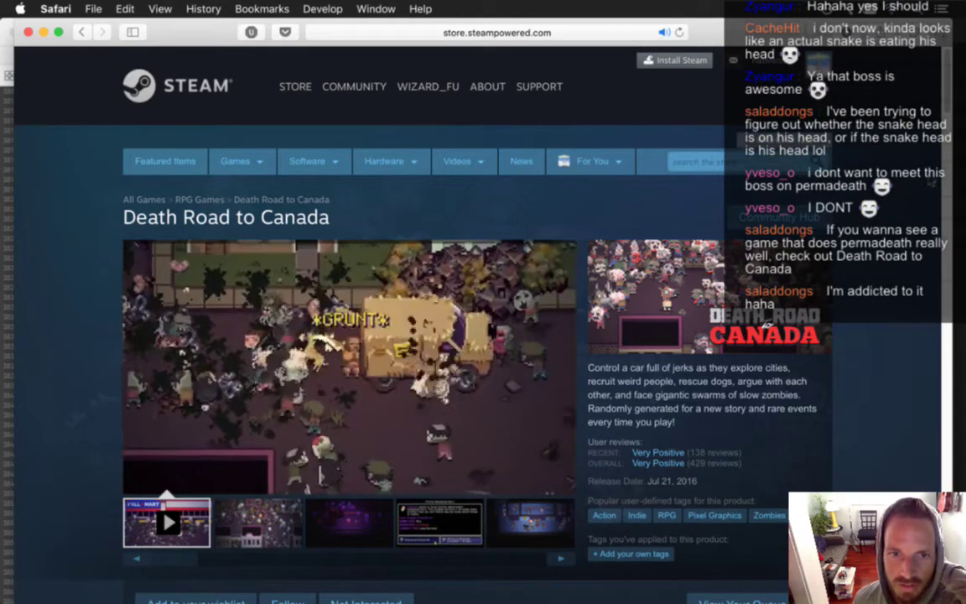
# Step: Look through the Death Road to Canada store page and add the game to the Steam wishlist
pyautogui.scroll(-3, 478, 335)
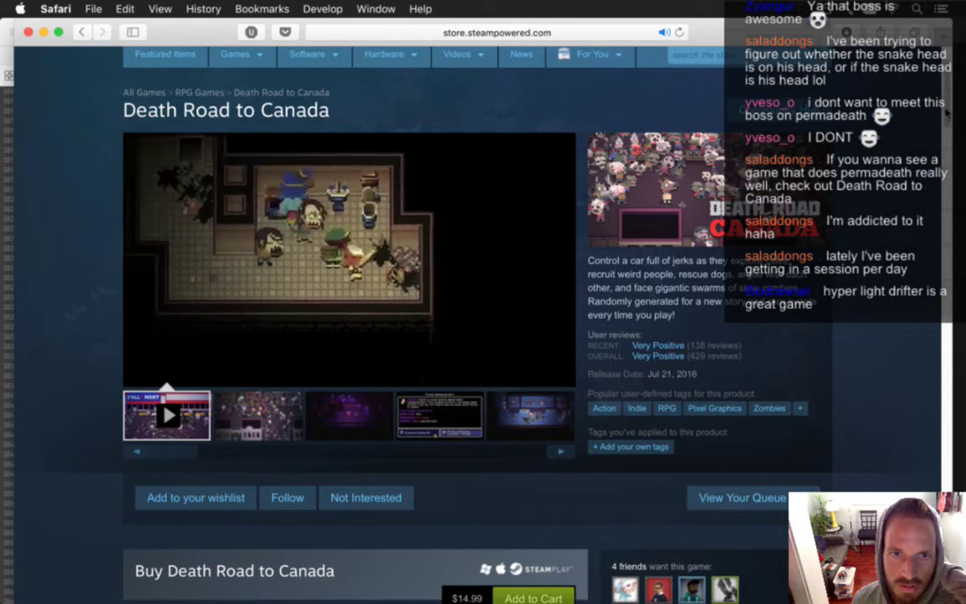
pyautogui.scroll(-2, 946, 115)
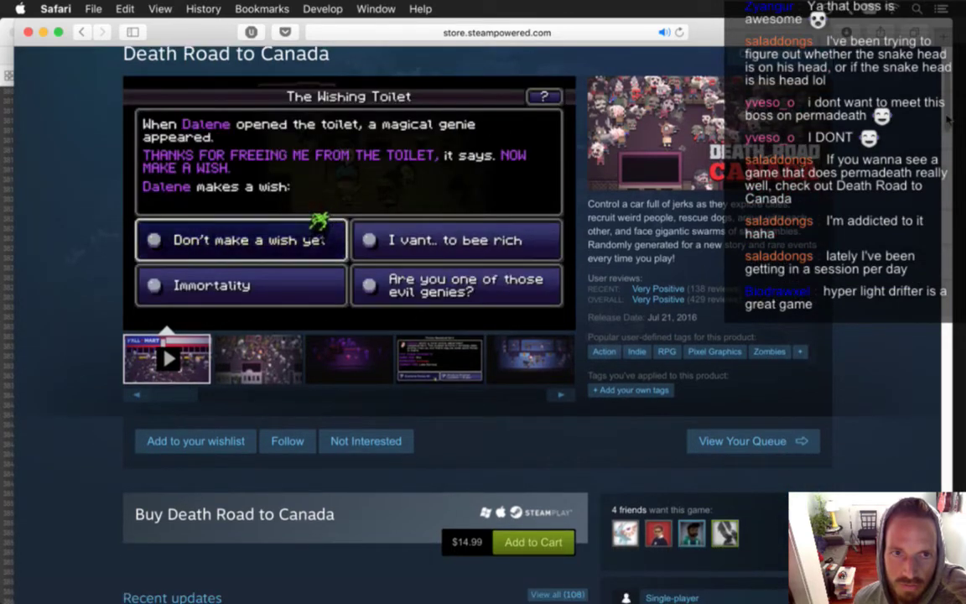
pyautogui.scroll(-8, 947, 120)
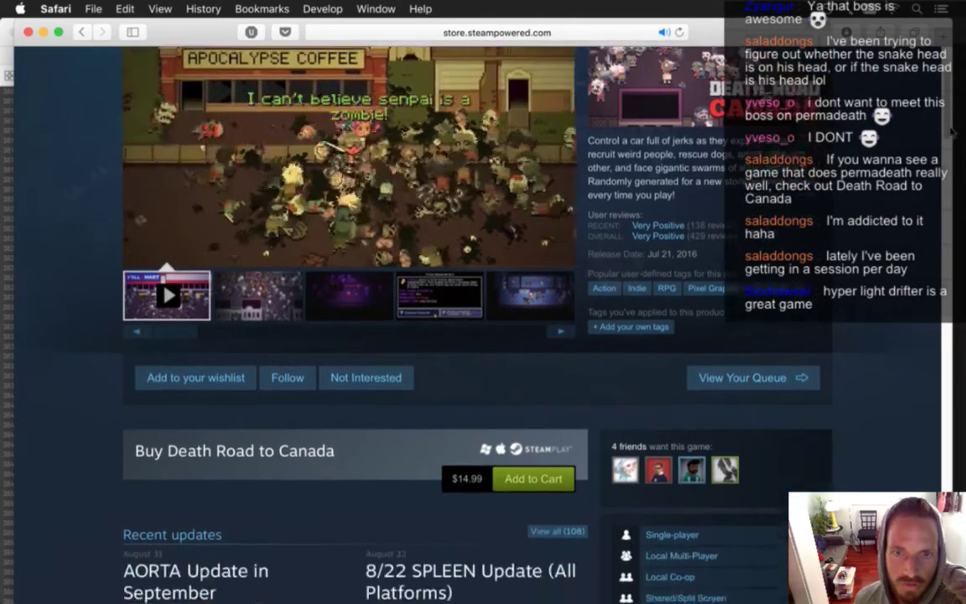
pyautogui.scroll(7, 953, 148)
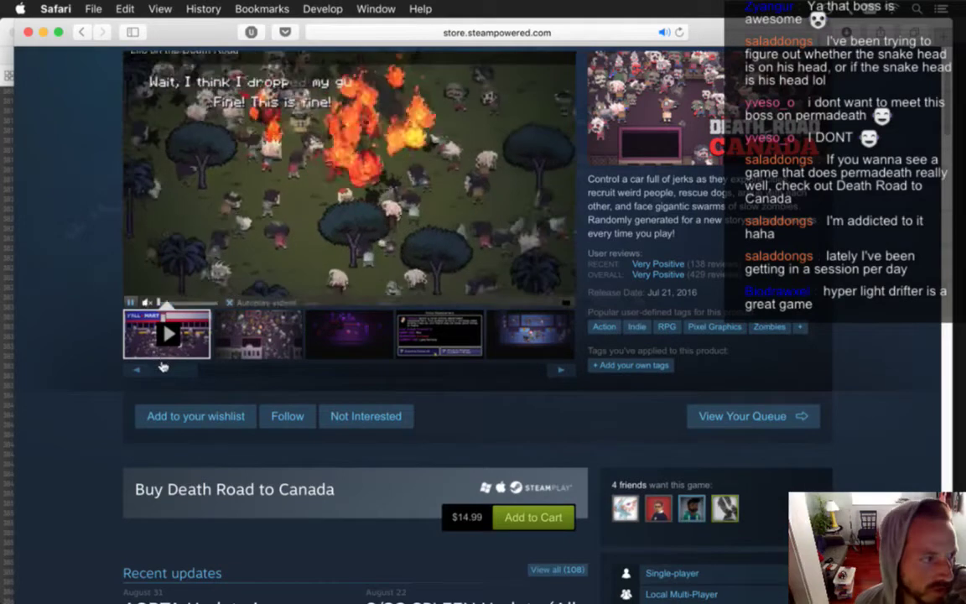
pyautogui.click(208, 419)
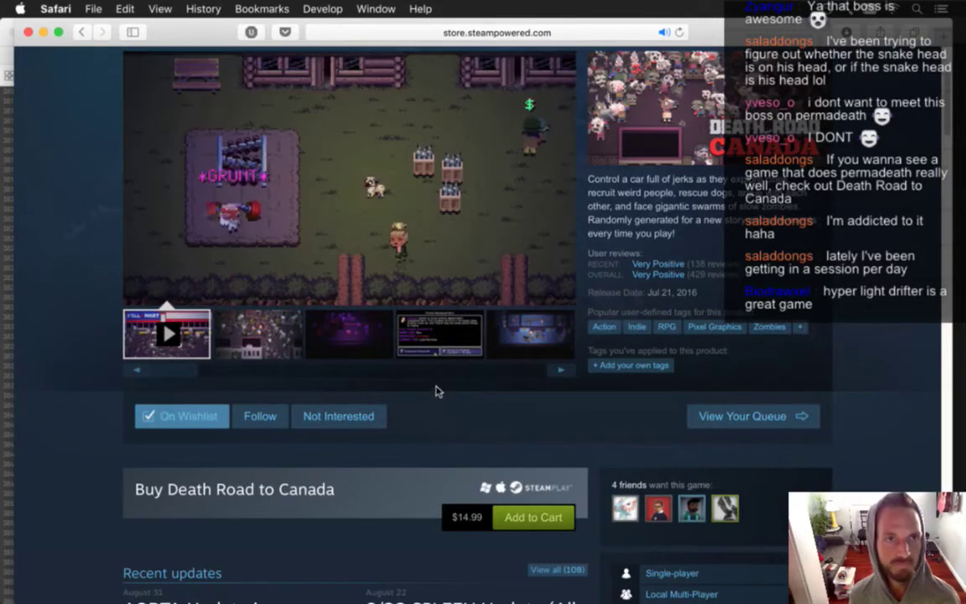
# Step: Switch back to Photoshop and sample a muted grey-brown from the cobra reference
pyautogui.press('super+Tab')
pyautogui.press('super+Tab')
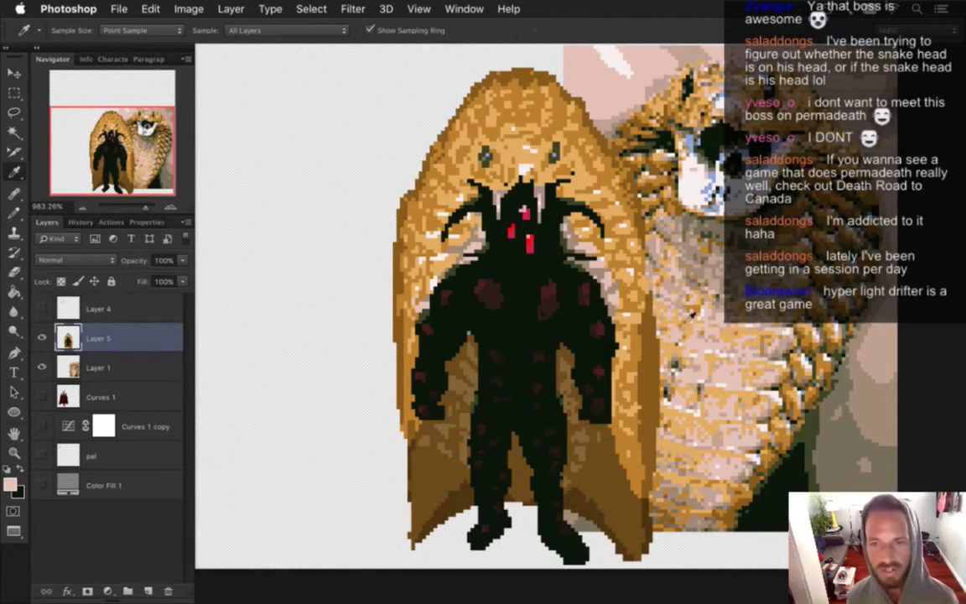
pyautogui.press('i')
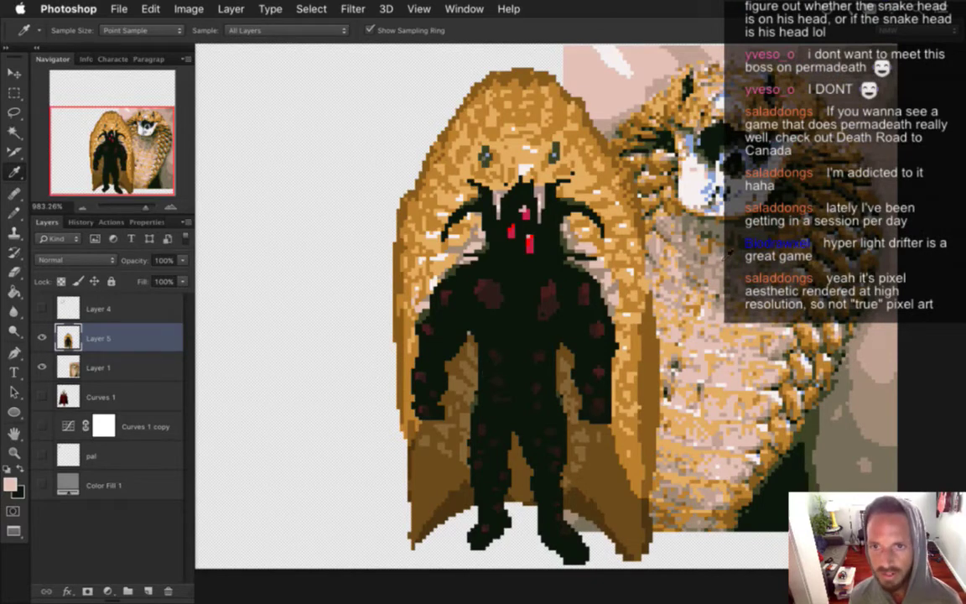
pyautogui.click(621, 205)
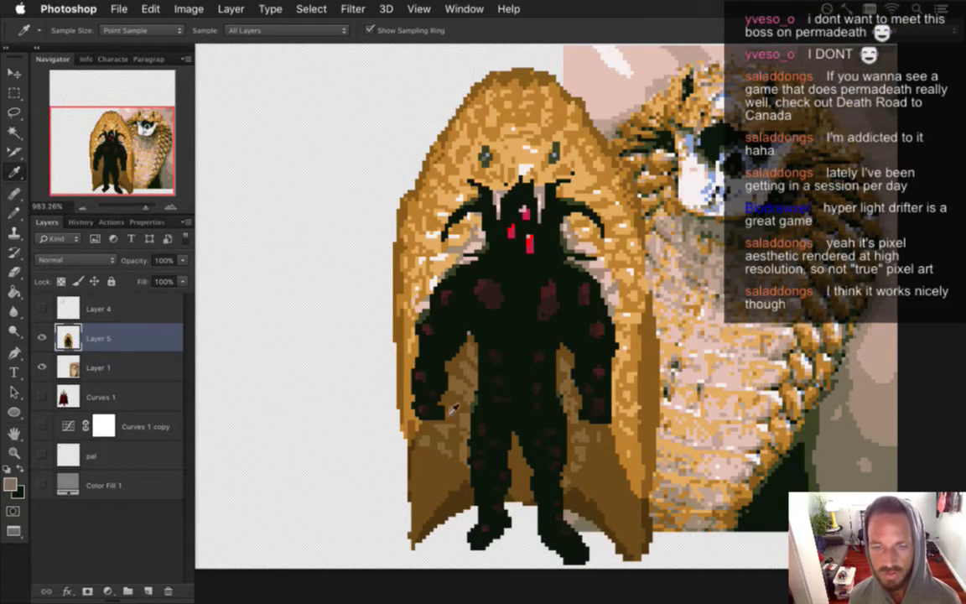
pyautogui.click(13, 132)
pyautogui.click(419, 373)
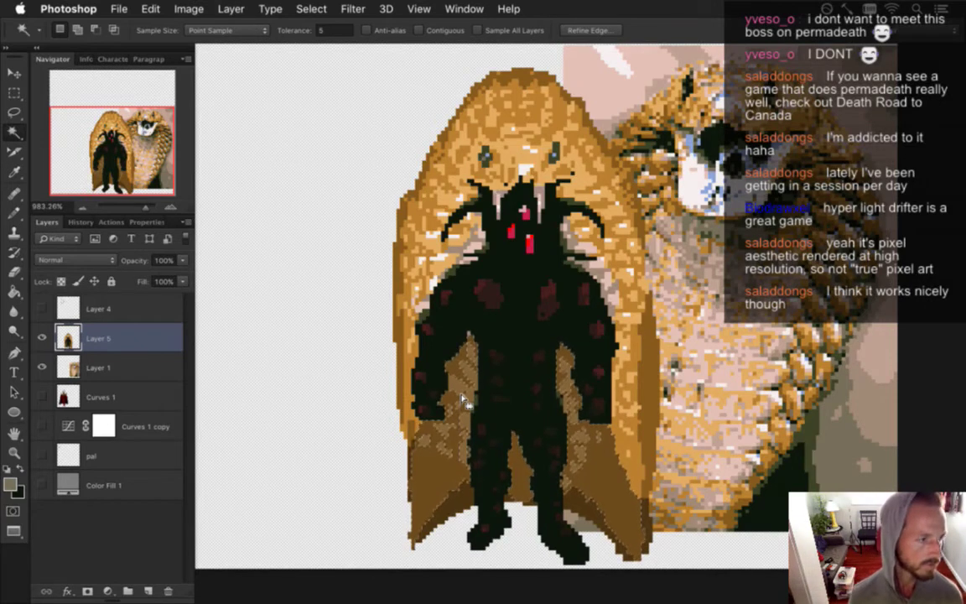
pyautogui.press('b')
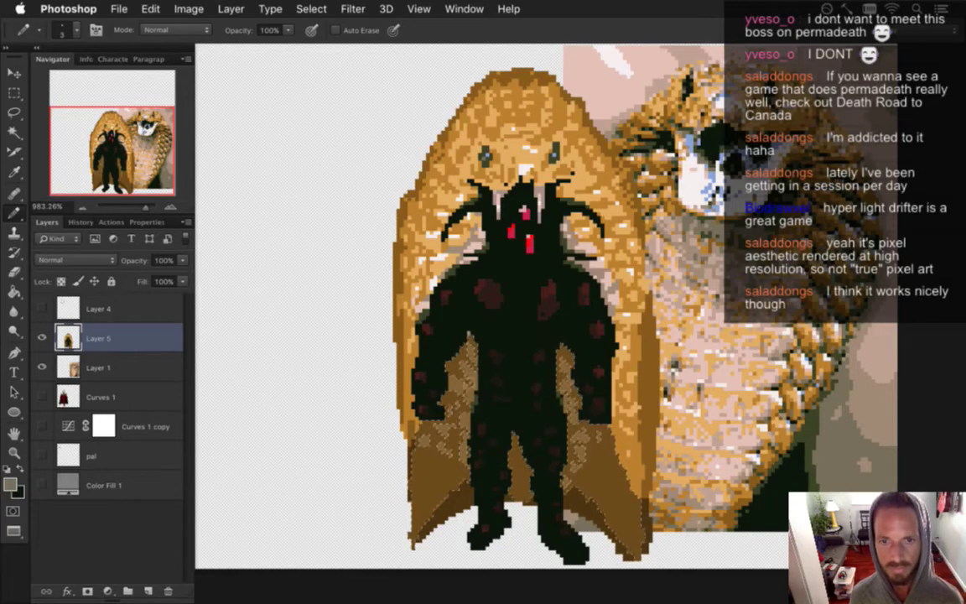
pyautogui.click(11, 95)
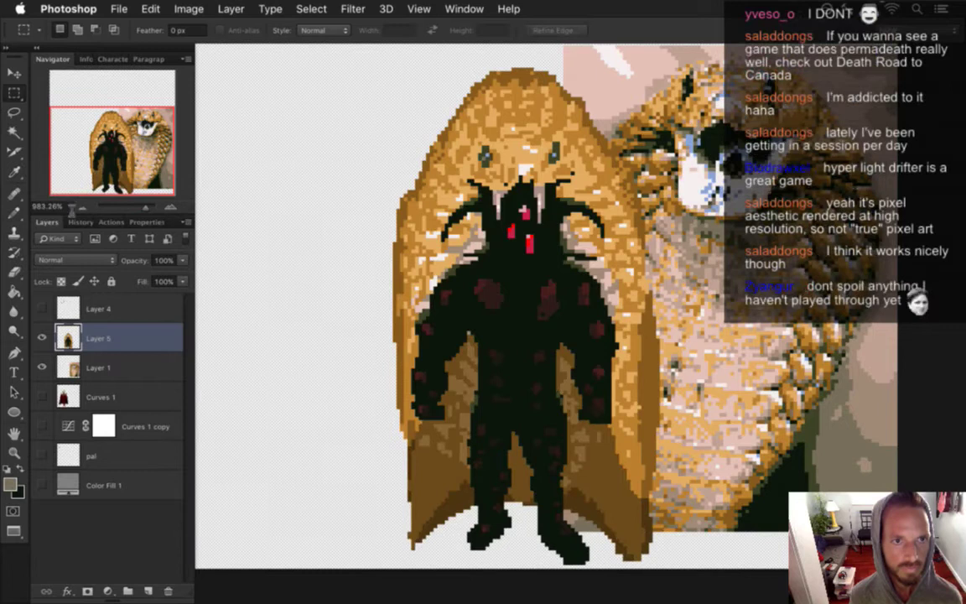
# Step: Try painting the hood lining's lighter brown speckles olive-grey with a 3 px pencil inside a colour-based selection, and clear the selection
pyautogui.click(13, 132)
pyautogui.click(463, 405)
pyautogui.press('b')
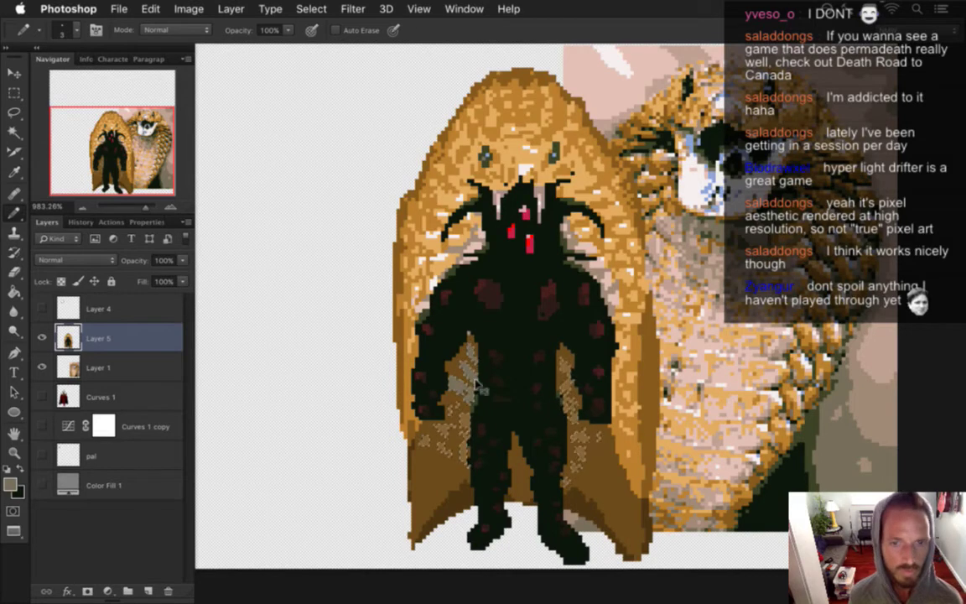
pyautogui.press('m')
pyautogui.click(408, 400)
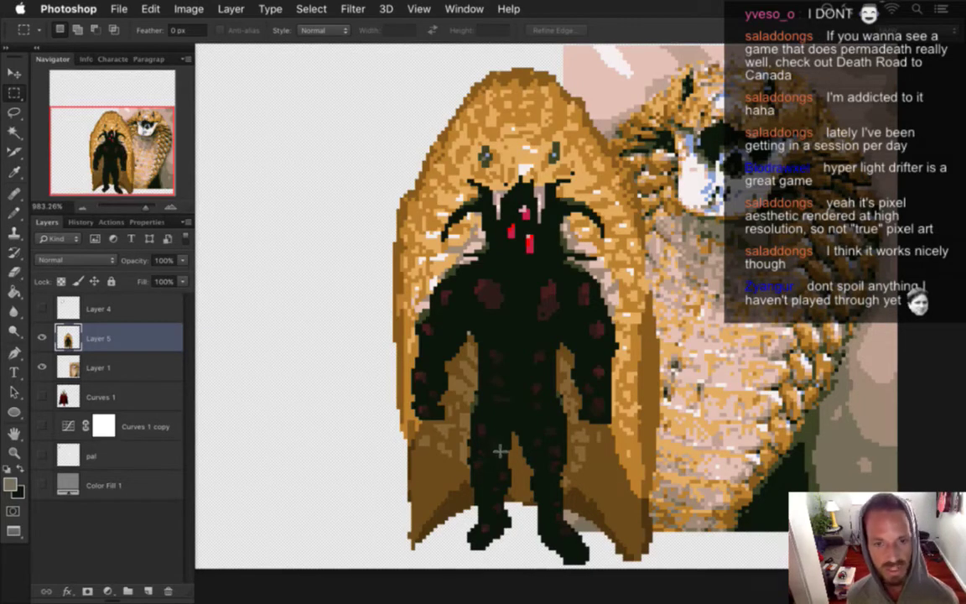
pyautogui.press('b')
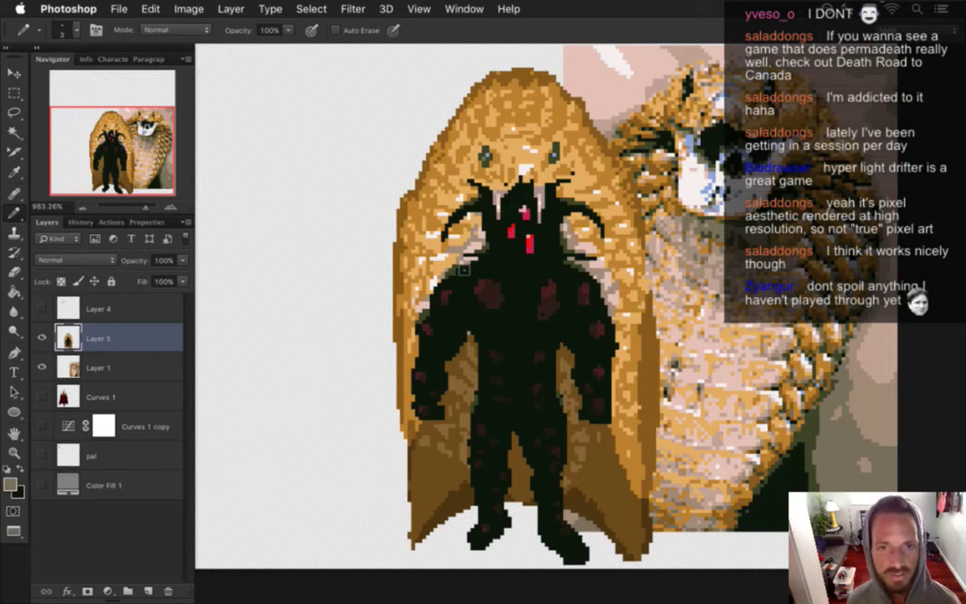
# Step: Sample a dark olive green and select the hood lining's mid-brown areas on Layer 5 by colour
pyautogui.press('i')
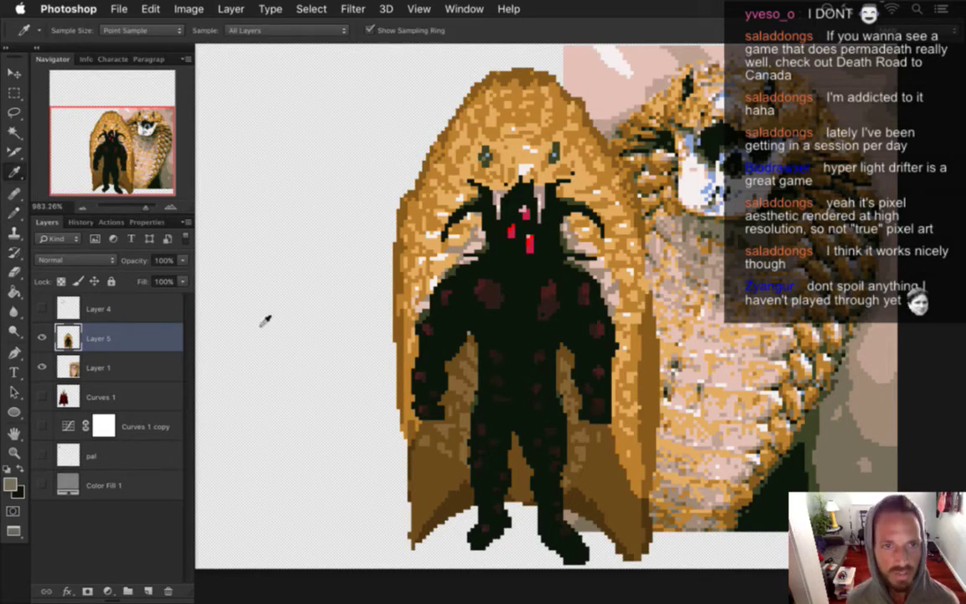
pyautogui.click(455, 249)
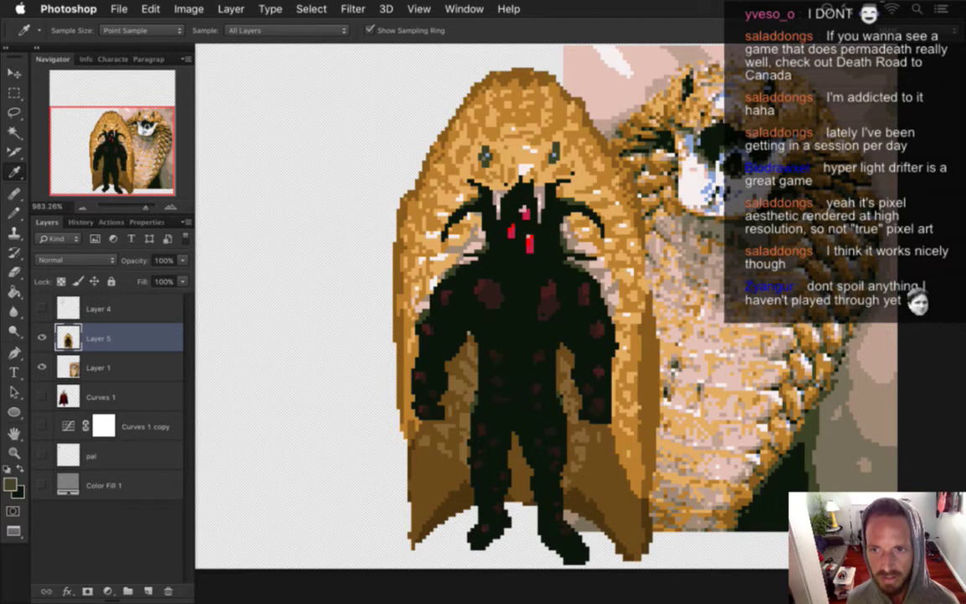
pyautogui.click(517, 335)
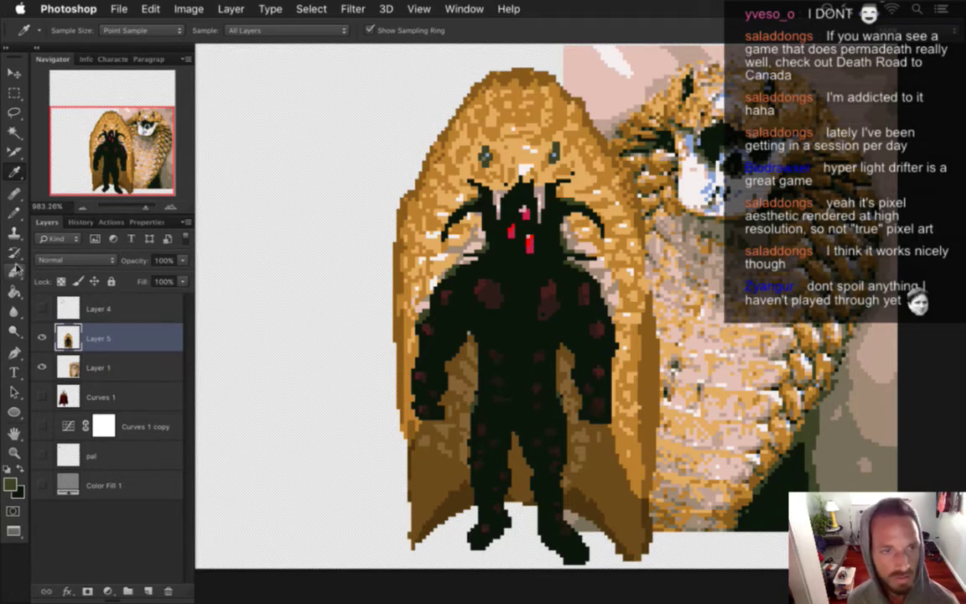
pyautogui.click(14, 132)
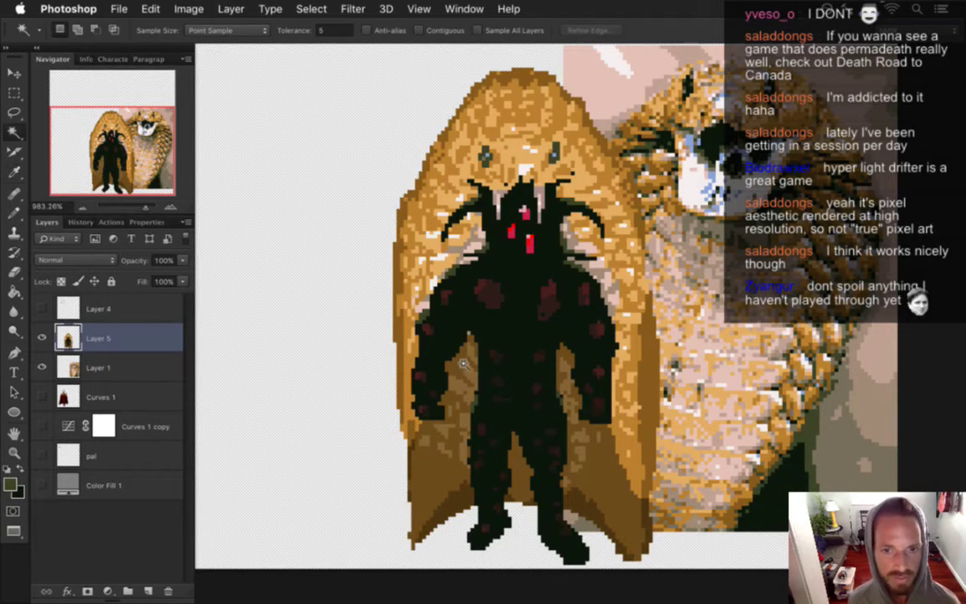
# Step: Try painting the selected hood lining dark olive with a 4 px pencil at 100% opacity, and undo the strokes
pyautogui.press('b')
pyautogui.moveTo(419, 318); pyautogui.dragTo(445, 395)
pyautogui.moveTo(415, 327); pyautogui.dragTo(399, 394)
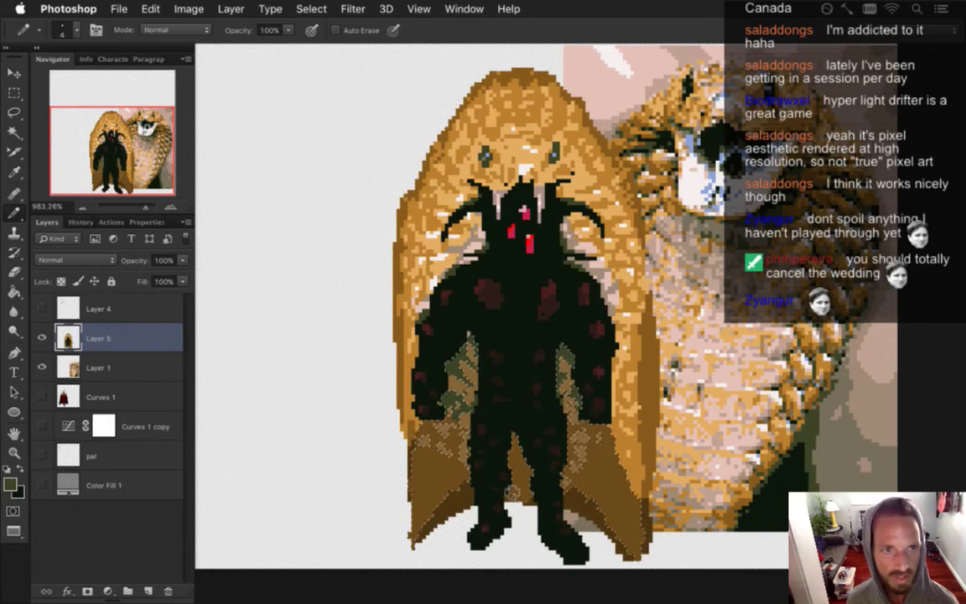
pyautogui.press('super+alt+z')
pyautogui.press('super+alt+z')
pyautogui.press('super+alt+z')
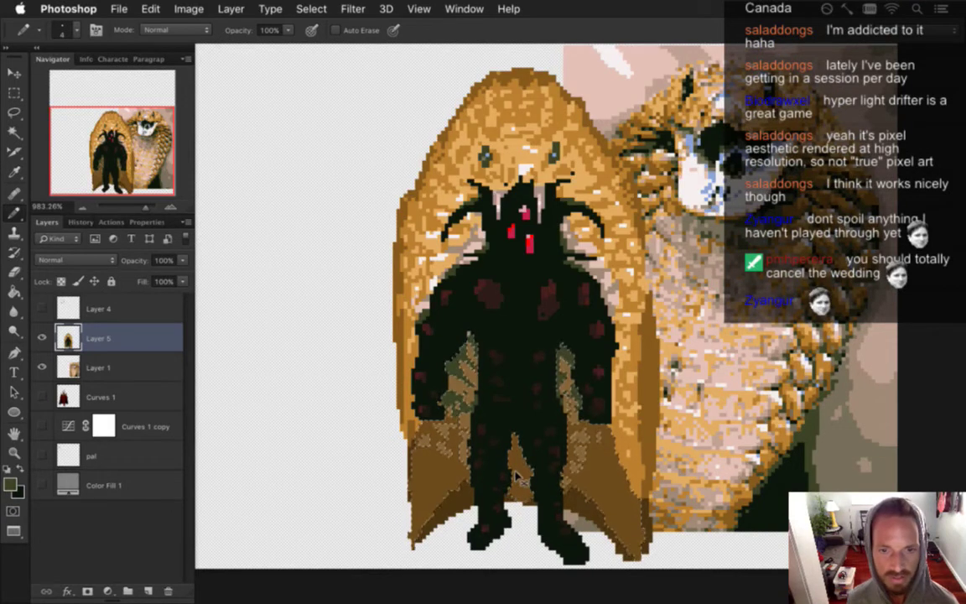
pyautogui.press('super+alt+z')
pyautogui.press('super+alt+z')
pyautogui.press('super+alt+z')
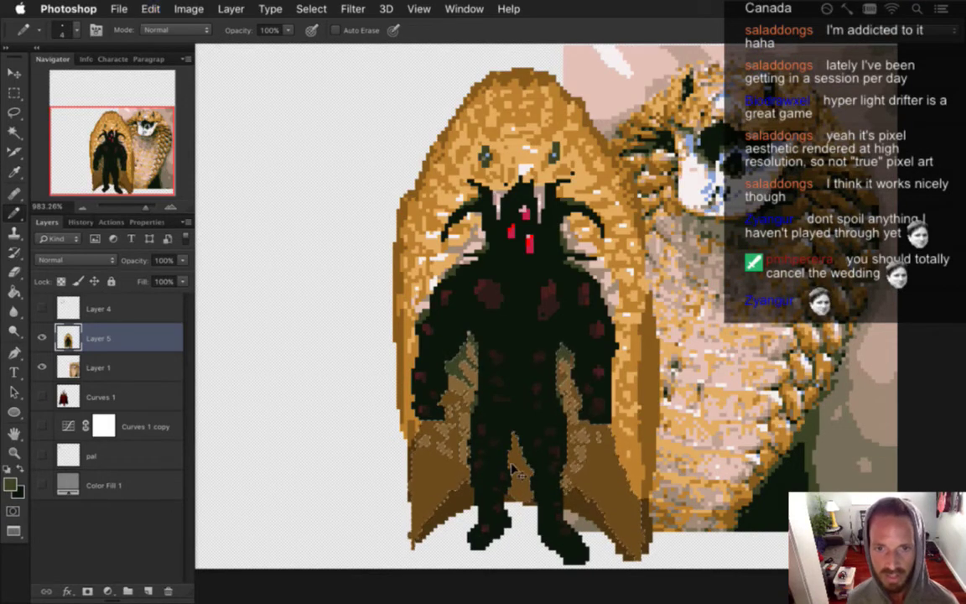
pyautogui.press('super+alt+z')
pyautogui.press('super+alt+z')
pyautogui.press('super+alt+z')
pyautogui.press('super+alt+z')
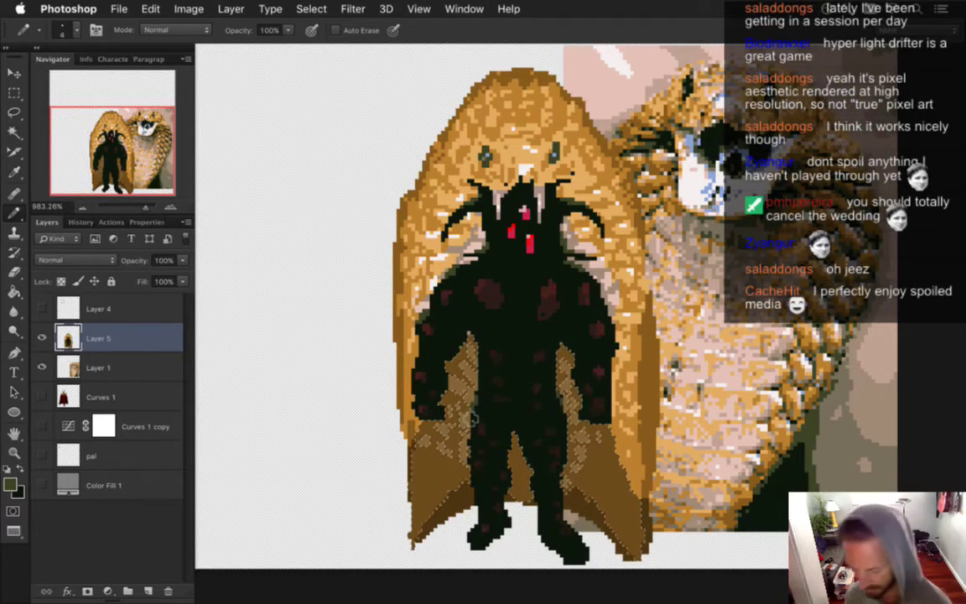
# Step: Tint the selected lining olive at 50% pencil opacity, tint its lighter speckles through a second colour-based selection, and clear the selection
pyautogui.press('5')
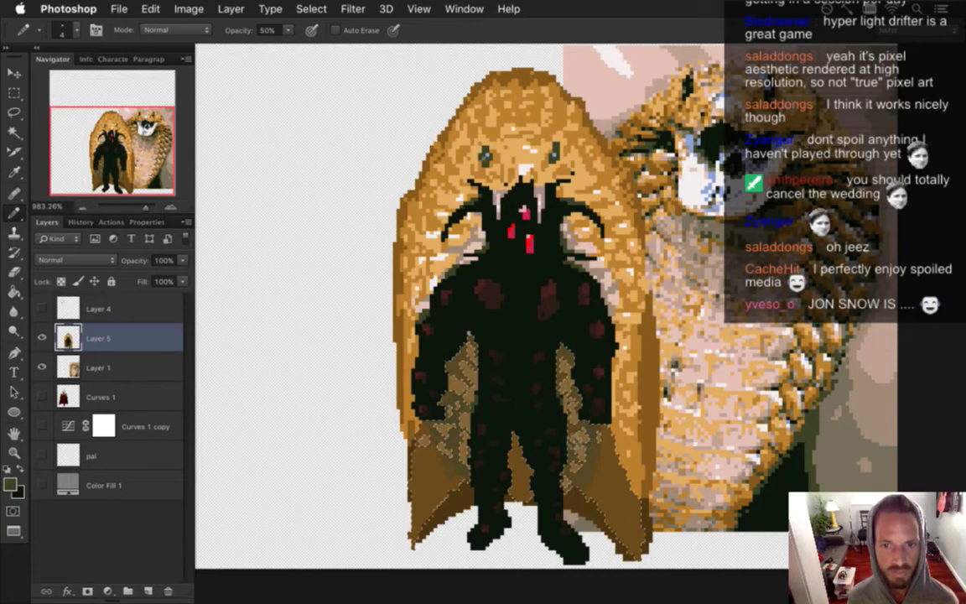
pyautogui.press('m')
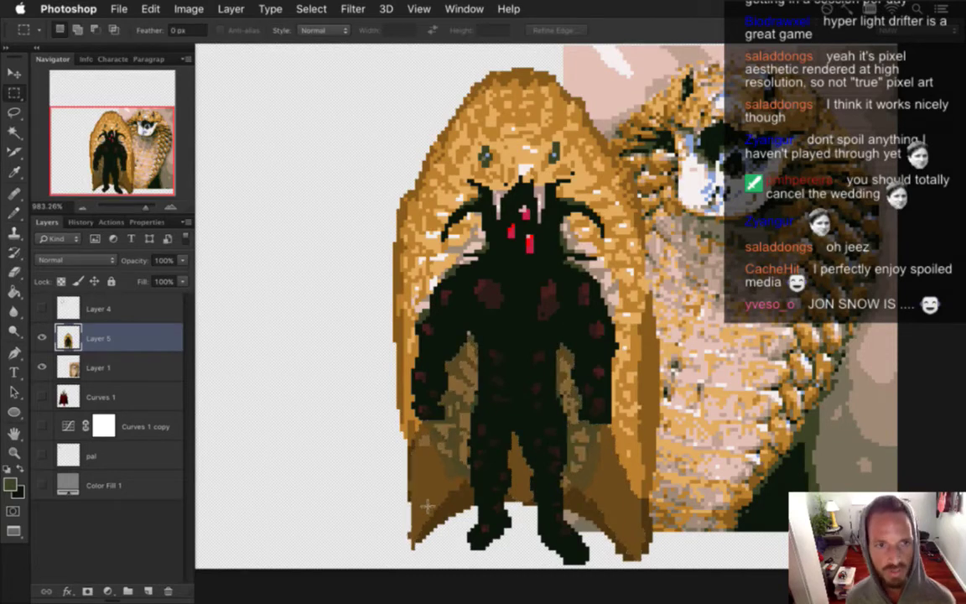
pyautogui.click(20, 138)
pyautogui.click(428, 382)
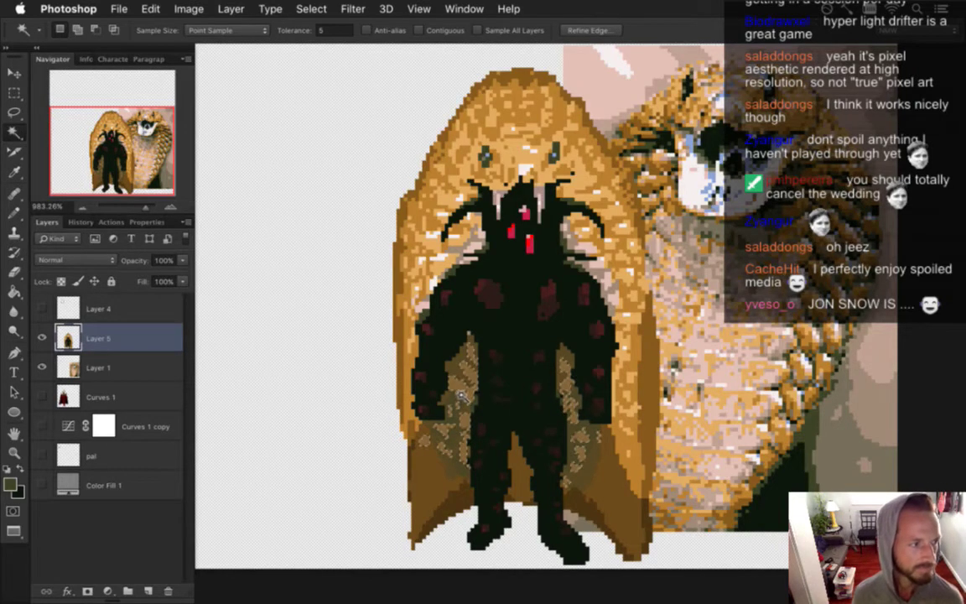
pyautogui.press('b')
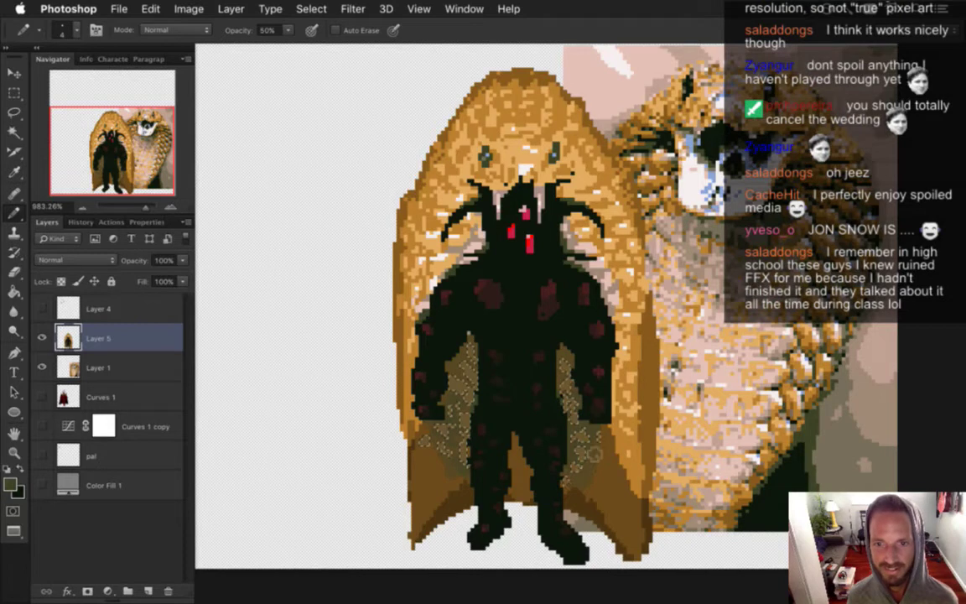
pyautogui.press('m')
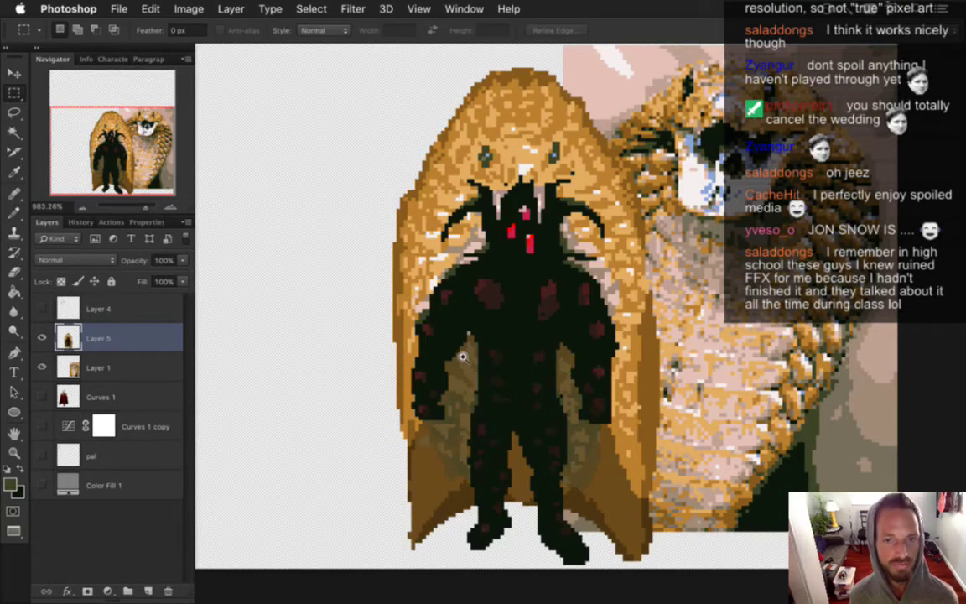
pyautogui.moveTo(459, 353); pyautogui.dragTo(502, 351)
pyautogui.press('b')
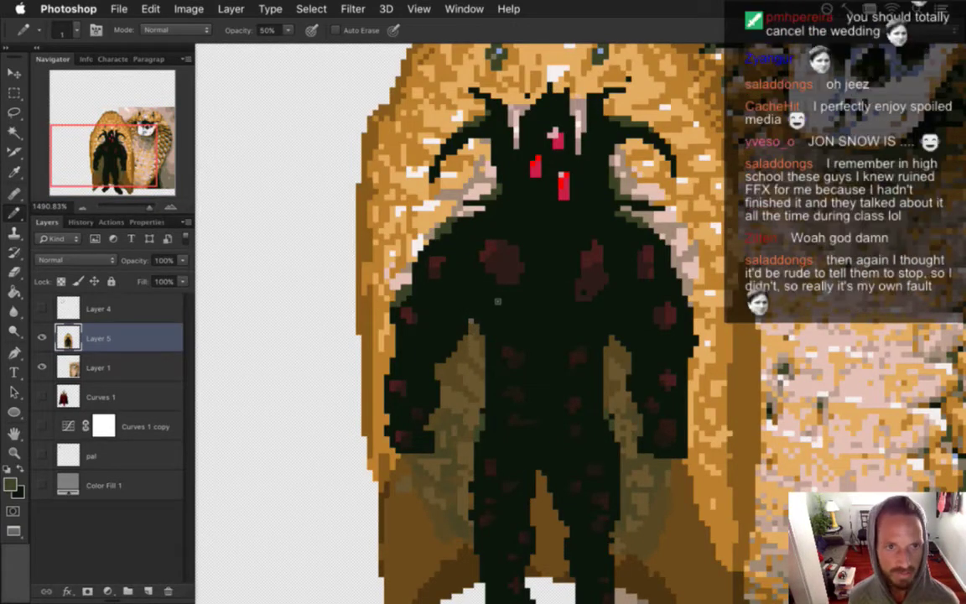
pyautogui.scroll(-5, 470, 360)
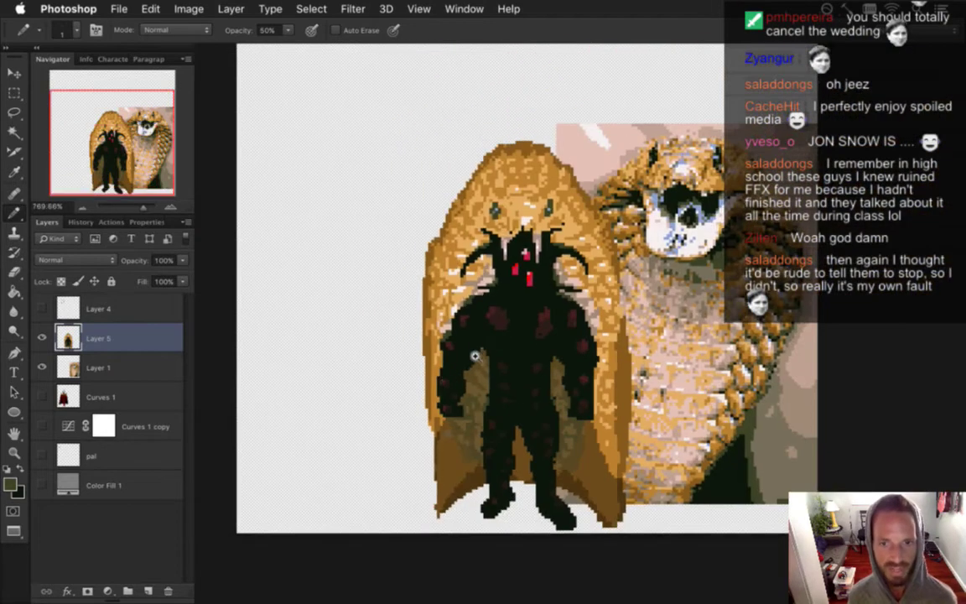
pyautogui.press('m')
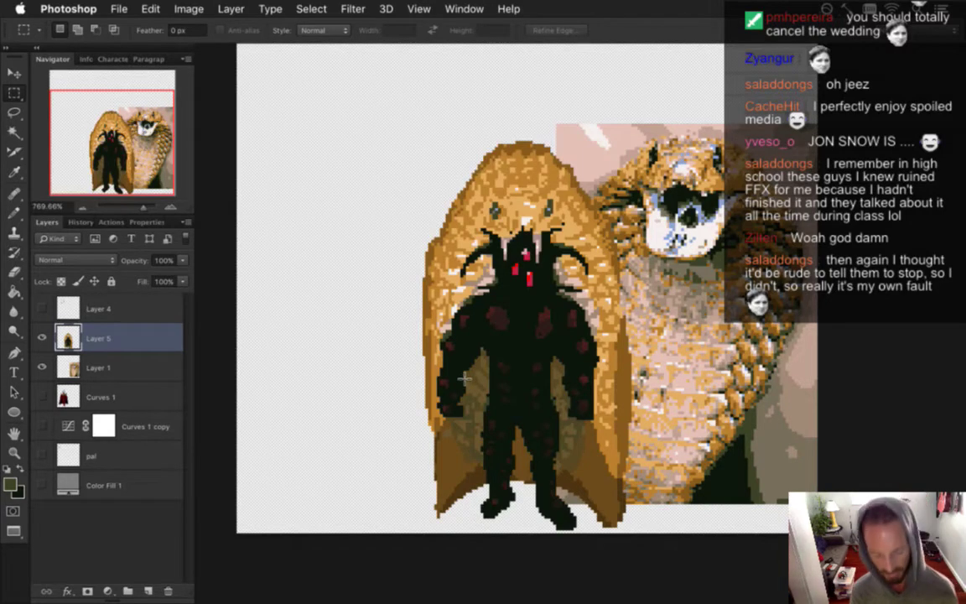
pyautogui.scroll(-2, 464, 377)
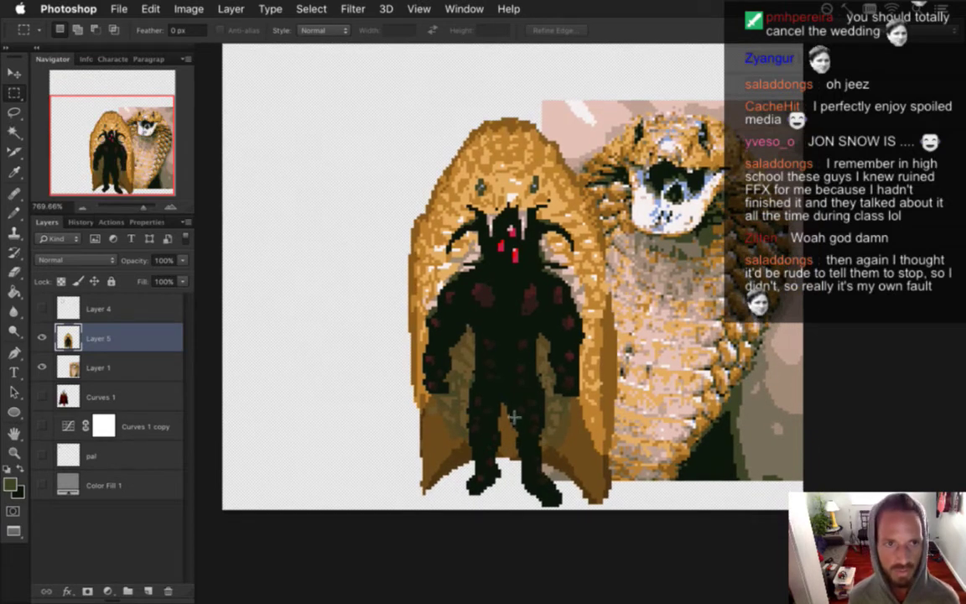
# Step: Sample olive-brown from the hood lining and recolour the gap between the legs with a 1 px pencil at 100% opacity
pyautogui.press('i')
pyautogui.click(417, 396)
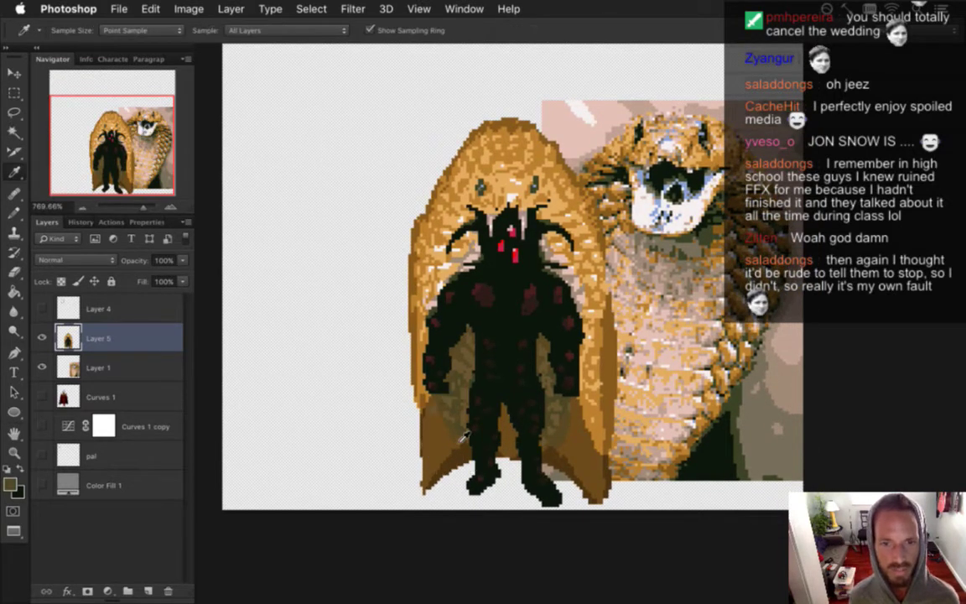
pyautogui.press('b')
pyautogui.press('0')
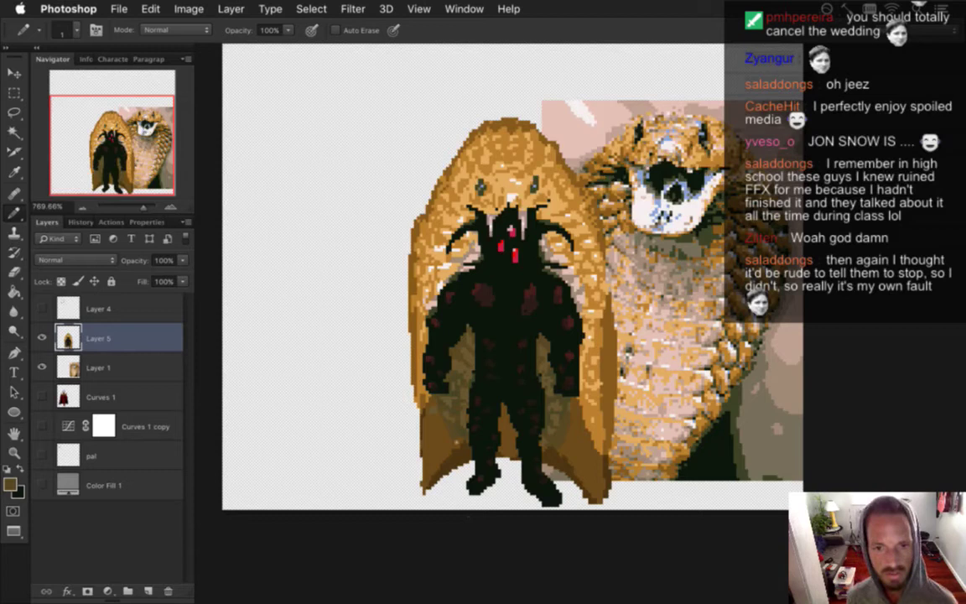
pyautogui.keyDown('alt'); pyautogui.click(407, 400); pyautogui.keyUp('alt')
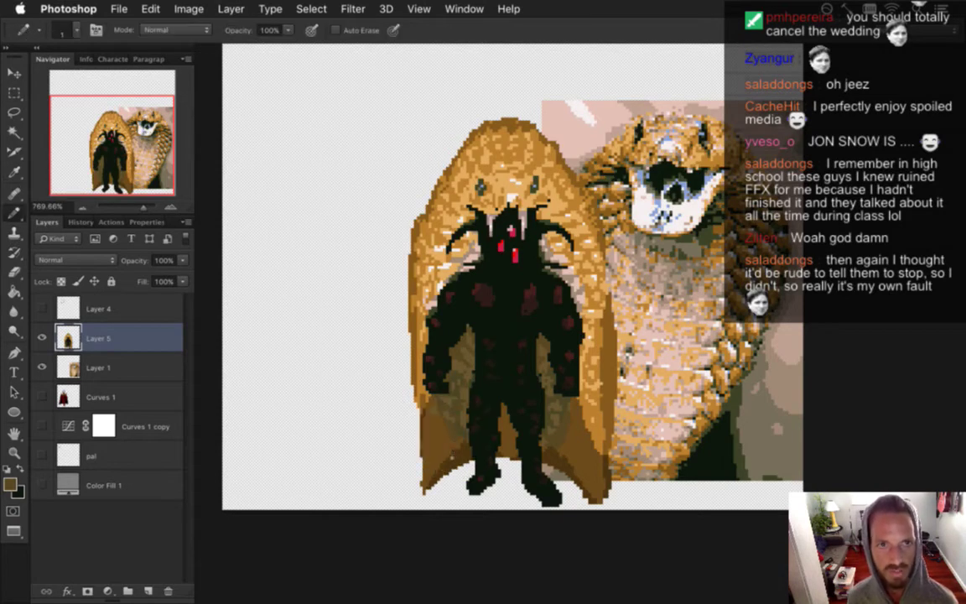
pyautogui.scroll(2, 460, 446)
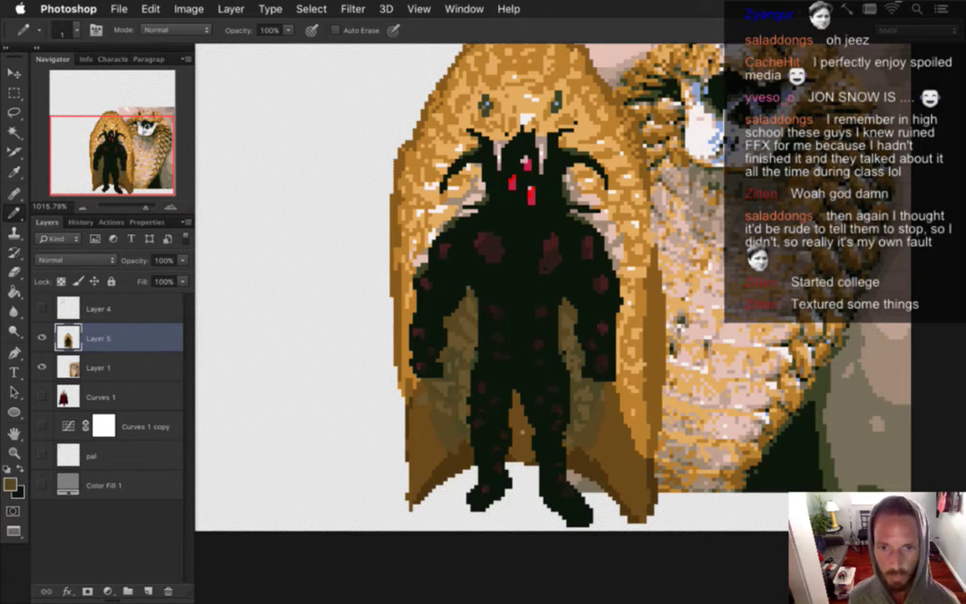
pyautogui.press('g')
pyautogui.press('i')
pyautogui.click(421, 388)
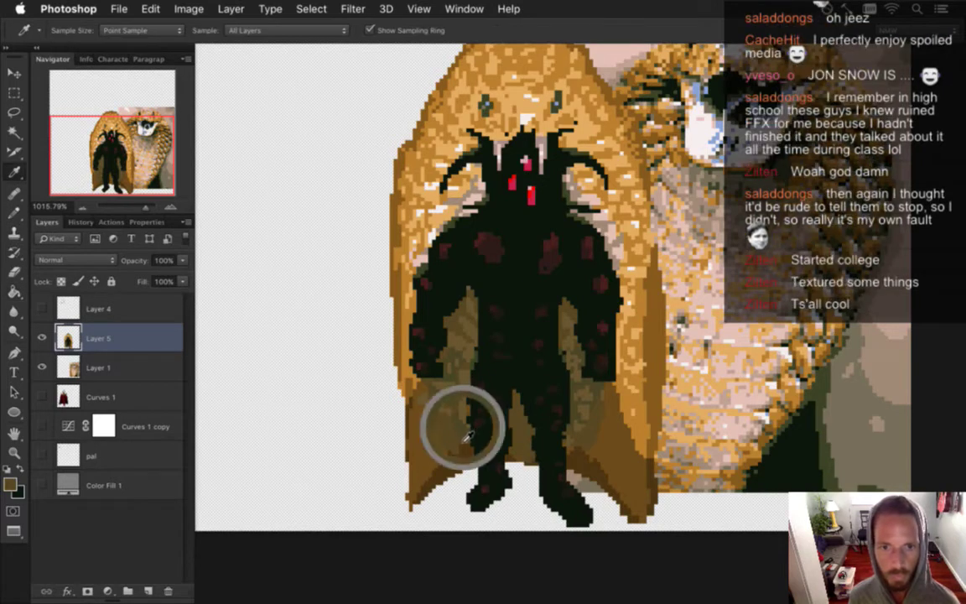
pyautogui.press('b')
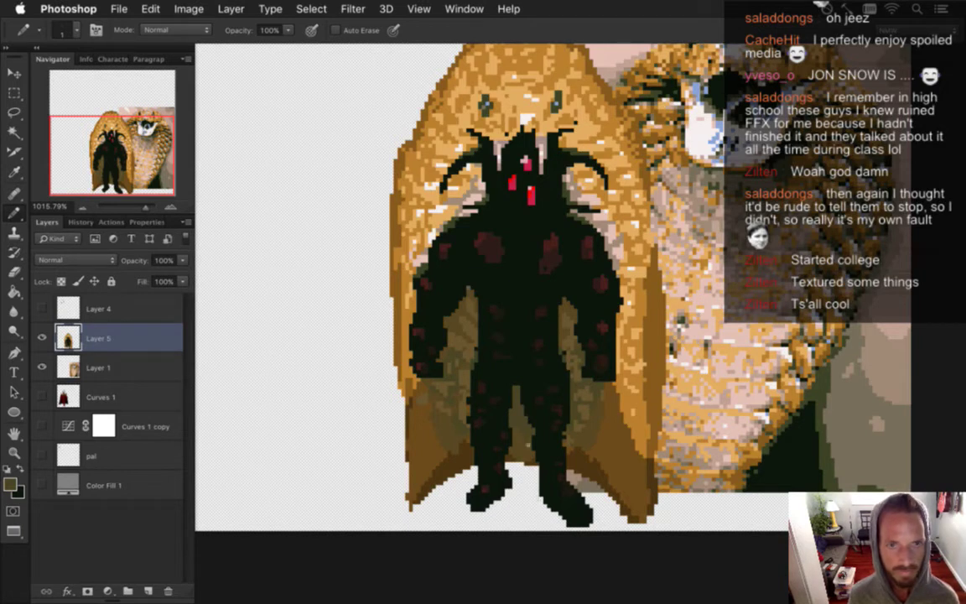
# Step: Try adding olive highlight pixels to the dark forearm with a 1 px pencil at 50% opacity, and undo the last stroke
pyautogui.keyDown('alt'); pyautogui.click(466, 356); pyautogui.keyUp('alt')
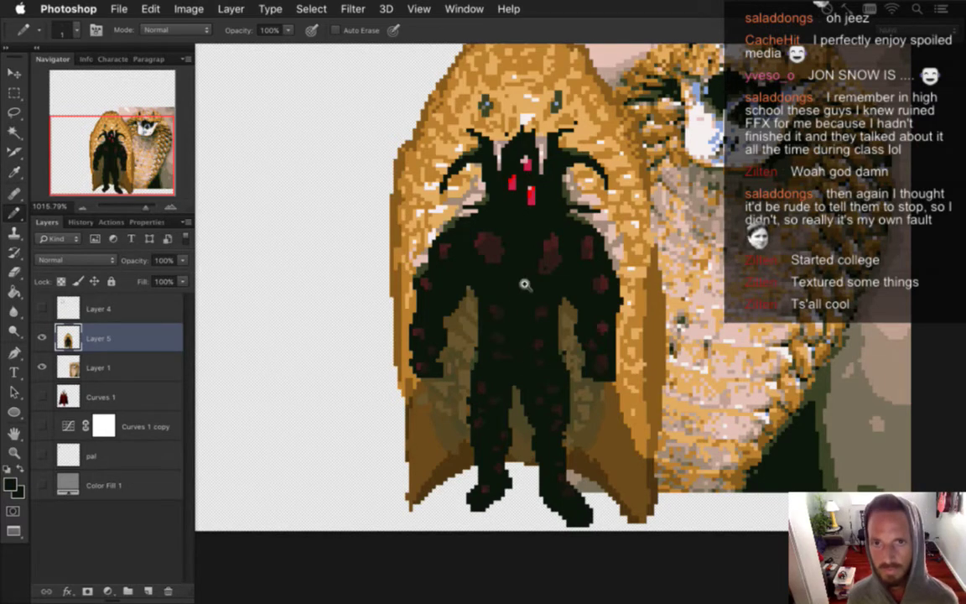
pyautogui.keyDown('alt'); pyautogui.click(491, 289); pyautogui.keyUp('alt')
pyautogui.keyDown('alt'); pyautogui.click(491, 290); pyautogui.keyUp('alt')
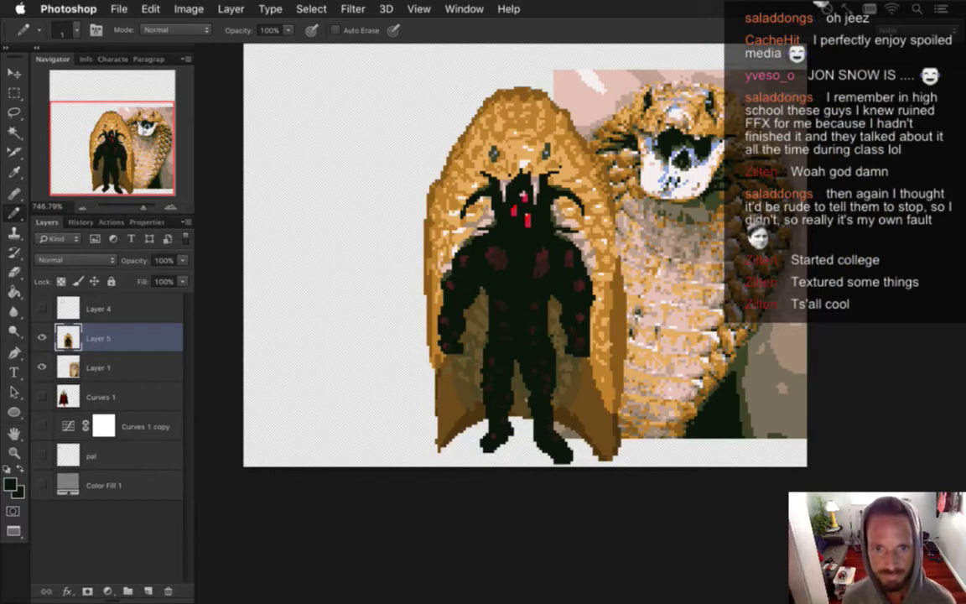
pyautogui.click(459, 339)
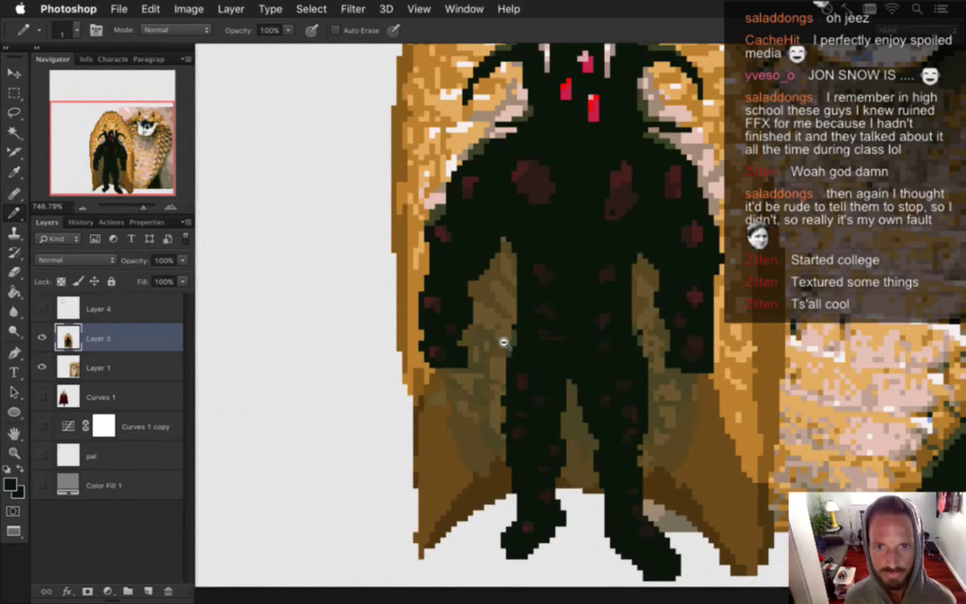
pyautogui.press('i')
pyautogui.click(401, 203)
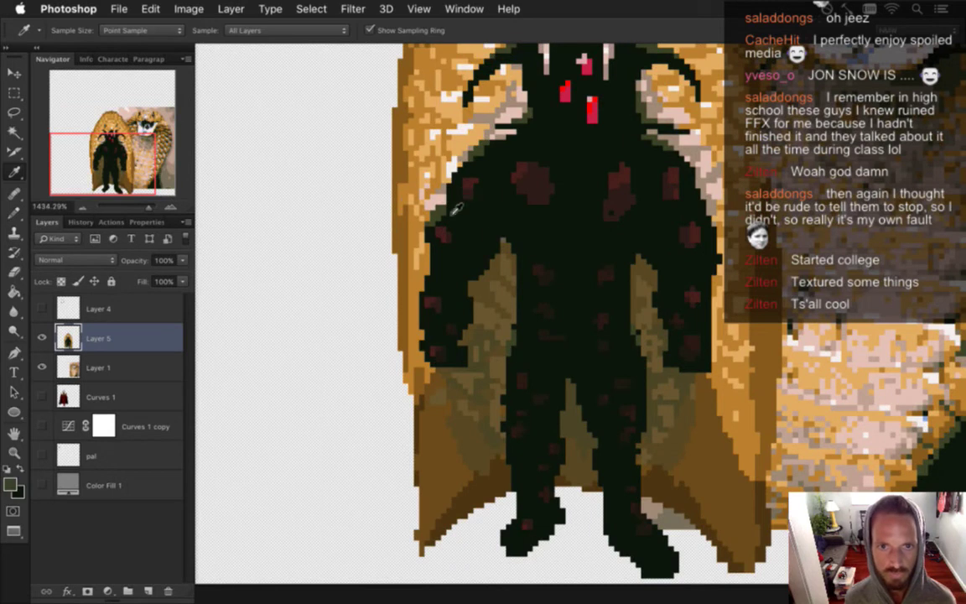
pyautogui.press('b')
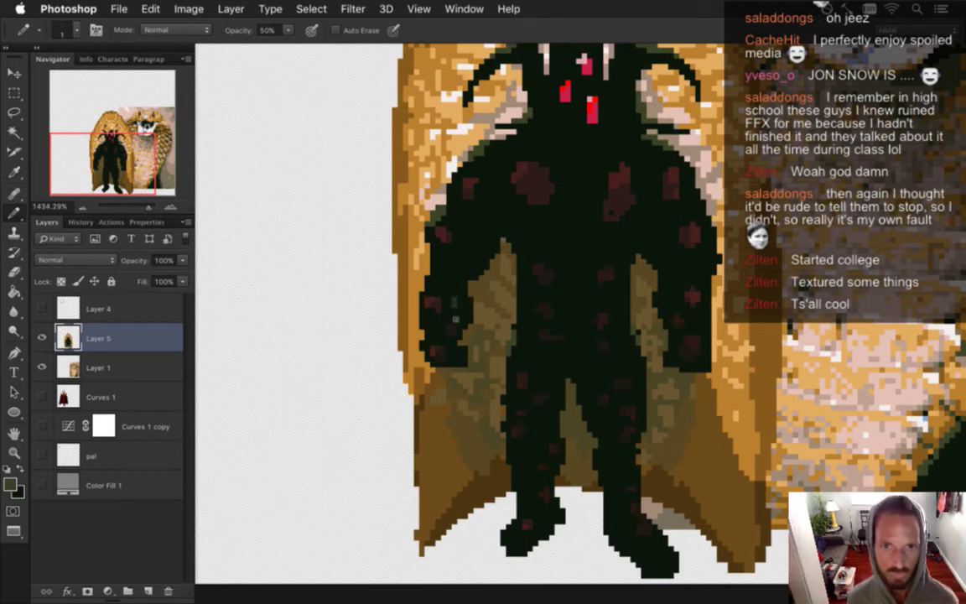
pyautogui.press('super+z')
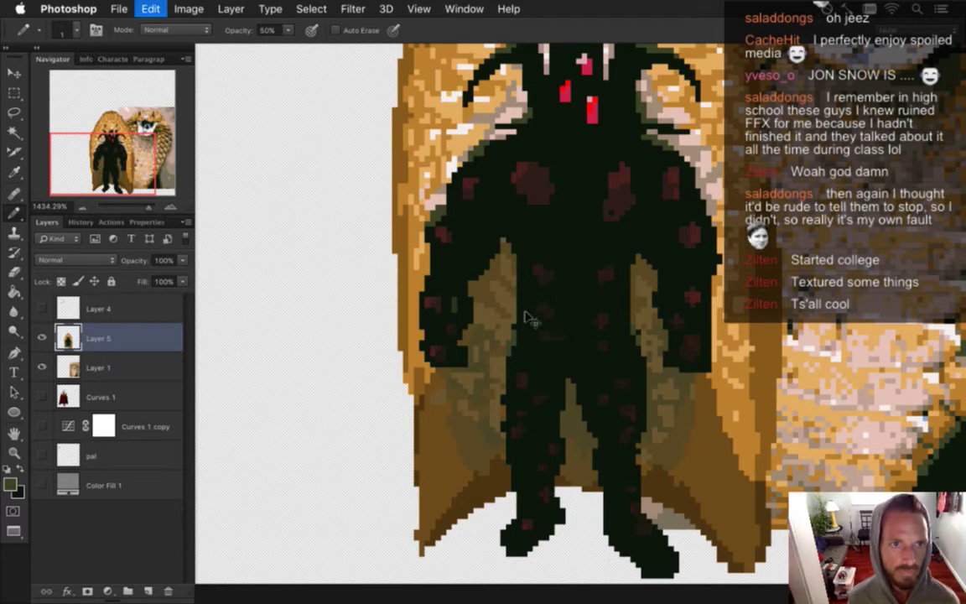
pyautogui.scroll(-5, 529, 301)
pyautogui.scroll(1, 531, 209)
pyautogui.scroll(1, 532, 211)
pyautogui.scroll(2, 482, 201)
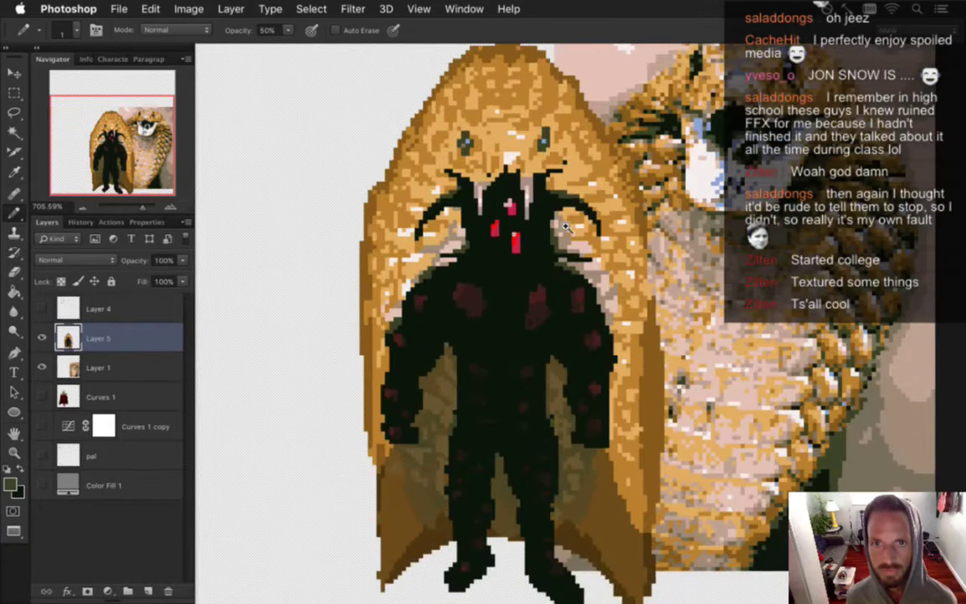
pyautogui.moveTo(611, 173); pyautogui.dragTo(576, 203)
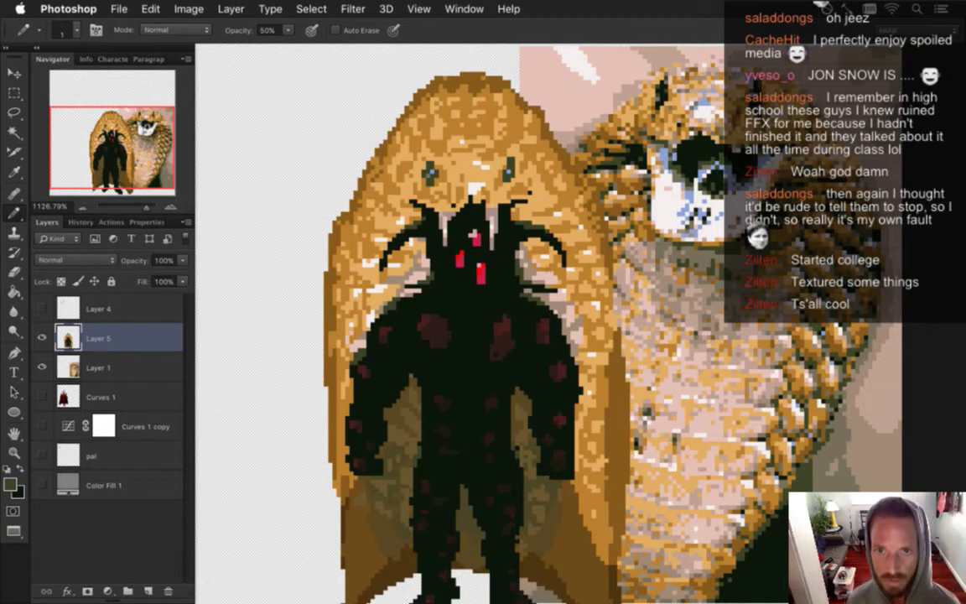
pyautogui.click(14, 133)
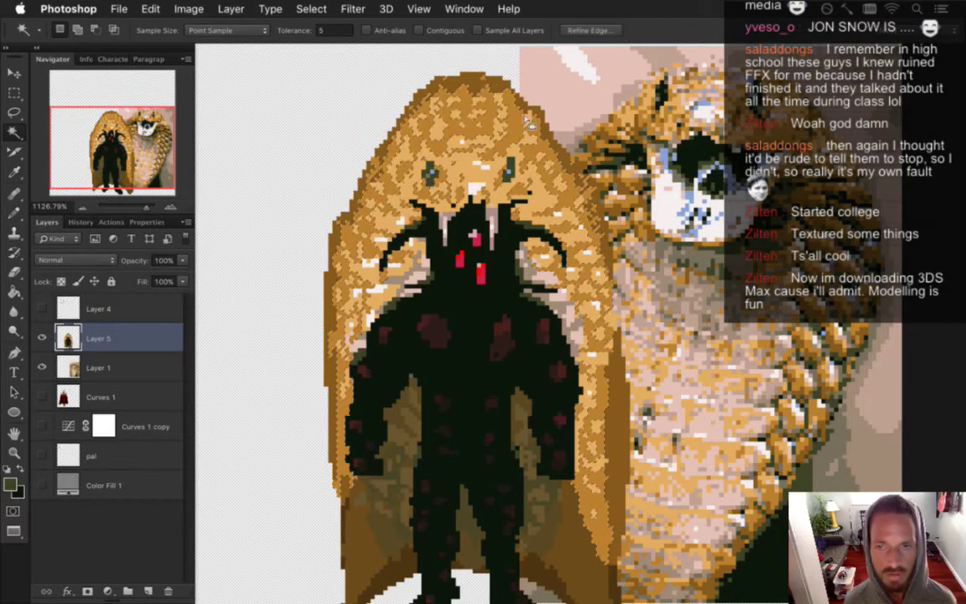
pyautogui.press('i')
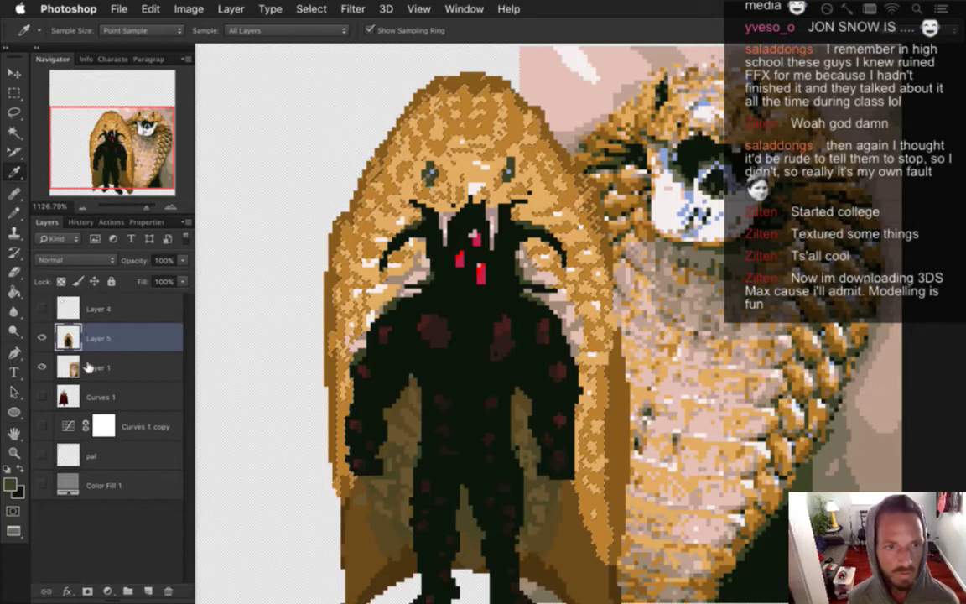
# Step: Move the cobra reference on Layer 1 sideways so it sits clear of the sprite's hood
pyautogui.click(98, 373)
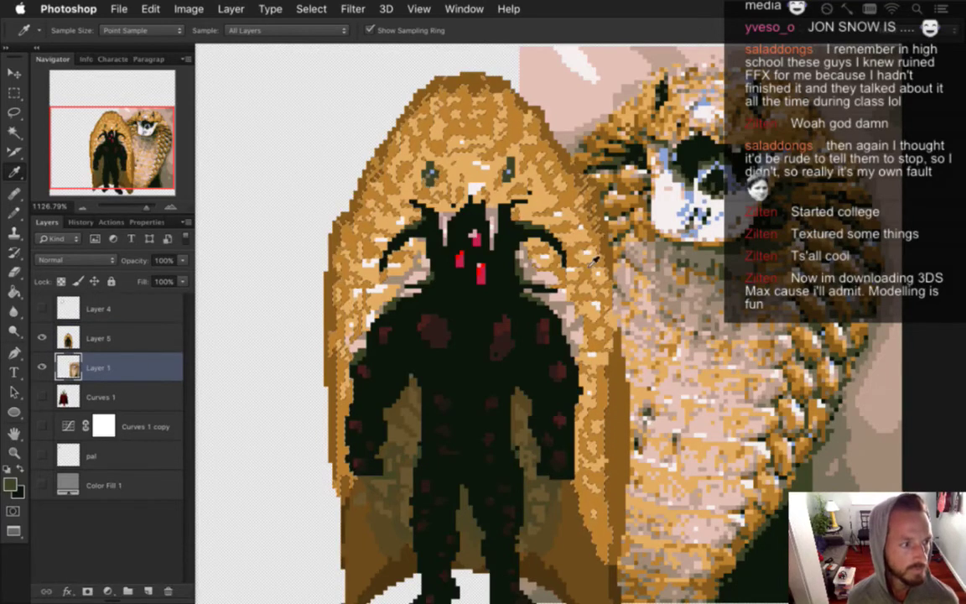
pyautogui.press('v')
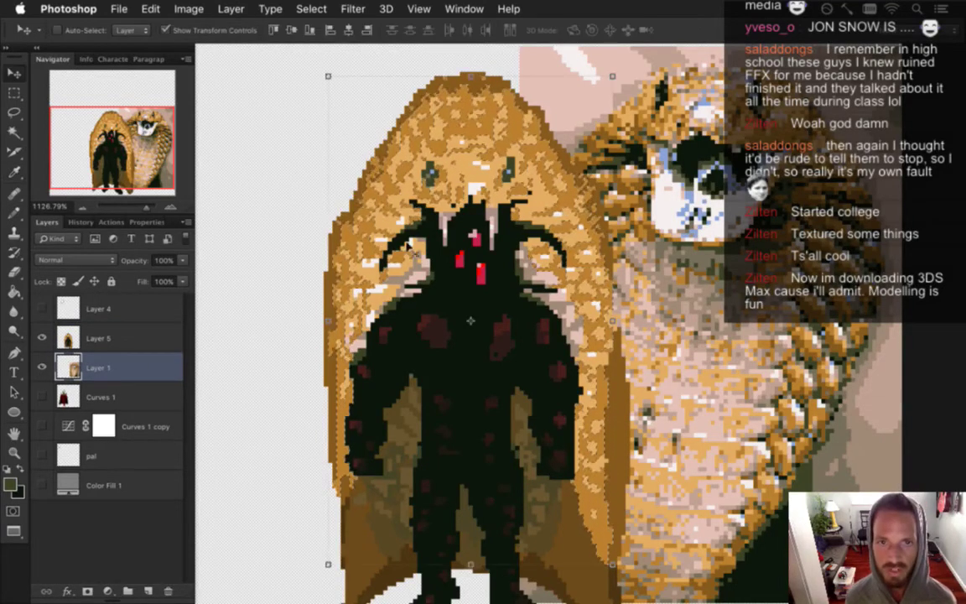
pyautogui.press('m')
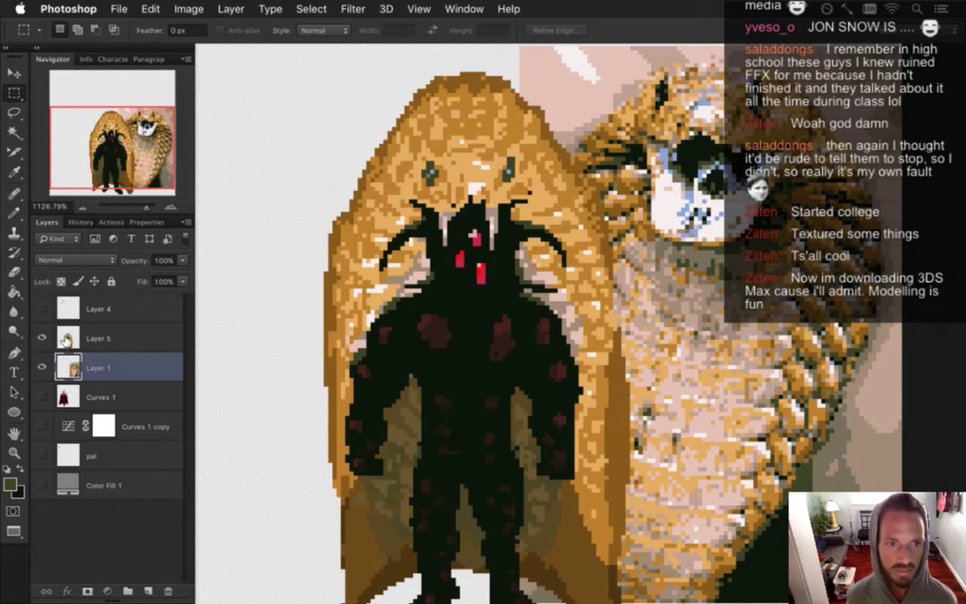
pyautogui.press('v')
pyautogui.press('Right')
pyautogui.press('Right')
pyautogui.press('Right')
pyautogui.press('Right')
pyautogui.press('Right')
pyautogui.press('Right')
pyautogui.press('Right')
pyautogui.press('Right')
pyautogui.press('Up')
pyautogui.press('Up')
pyautogui.press('Up')
pyautogui.press('Up')
pyautogui.press('Up')
pyautogui.press('Up')
pyautogui.press('Up')
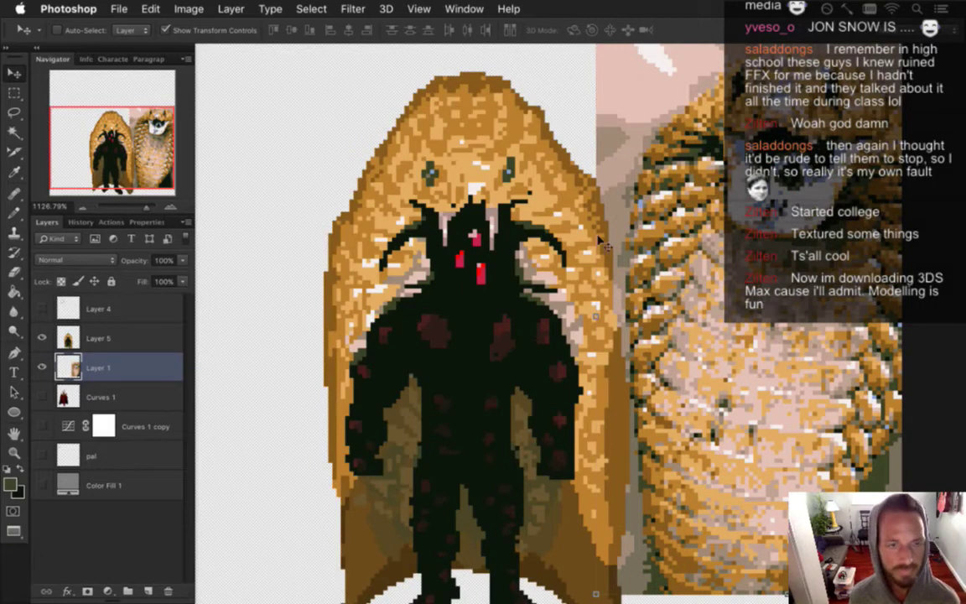
# Step: Dot dark olive-green scale shadows across the hood on Layer 5 with a 1 px pencil at 100% opacity, undoing unwanted strokes
pyautogui.click(67, 333)
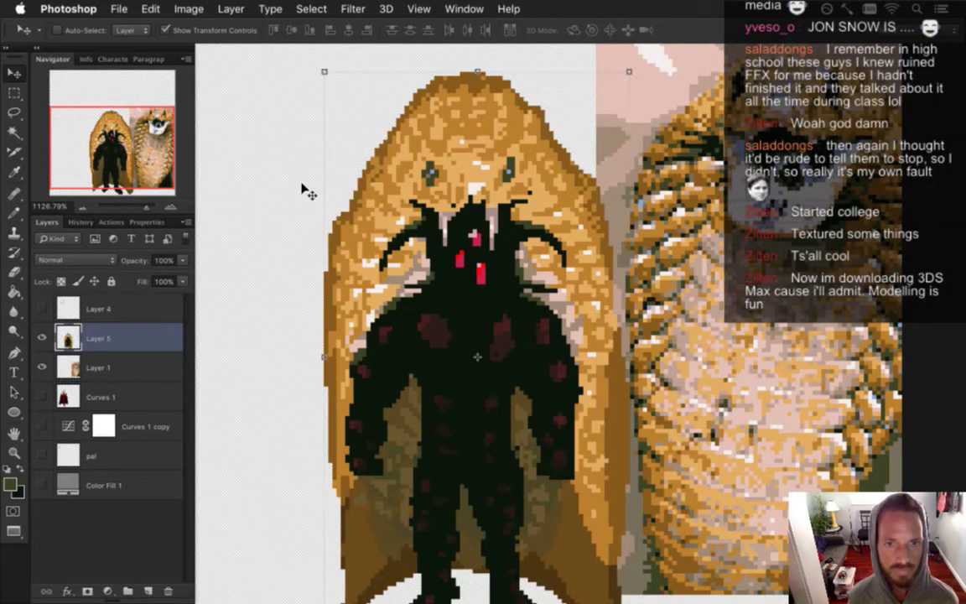
pyautogui.press('i')
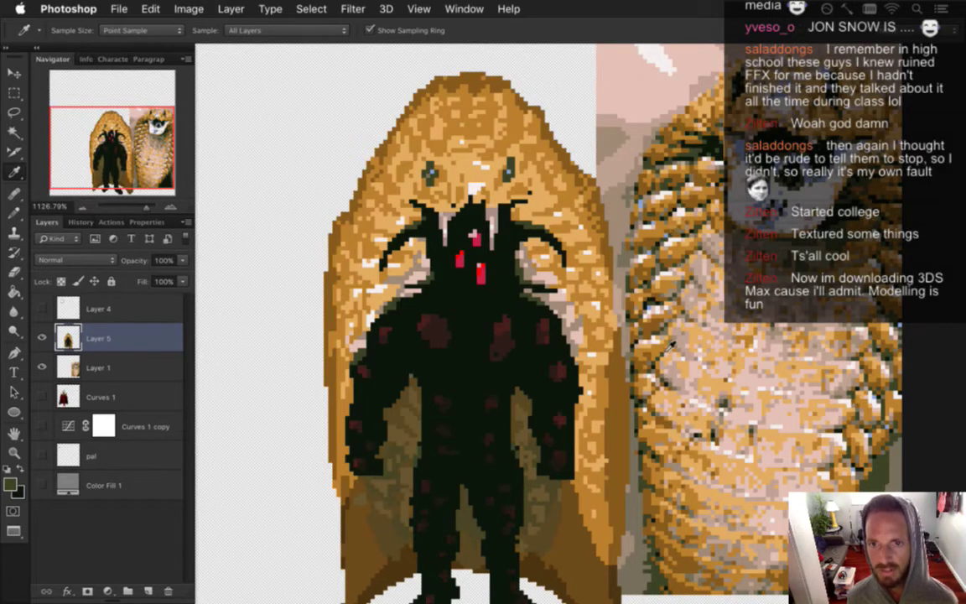
pyautogui.click(590, 299)
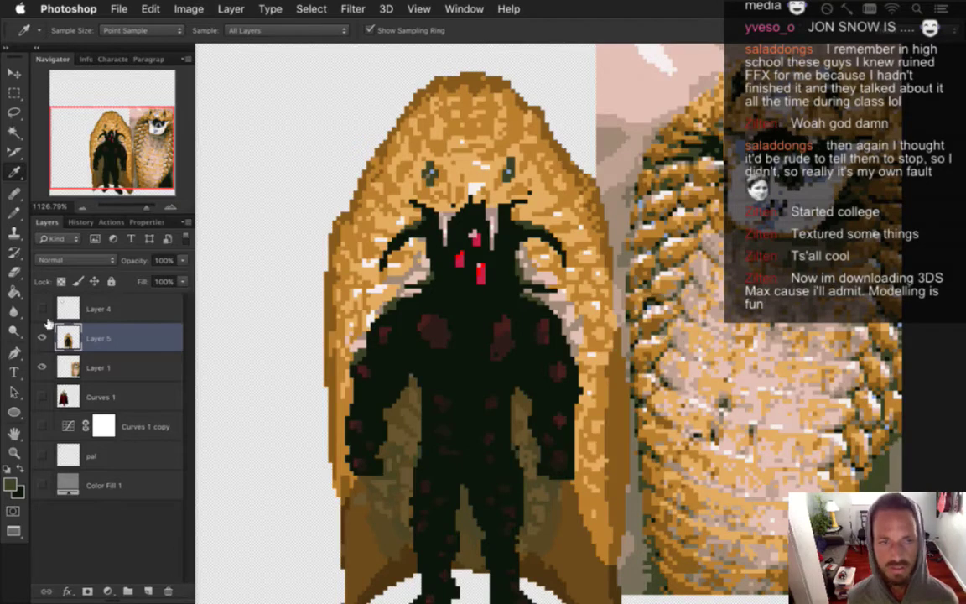
pyautogui.click(15, 132)
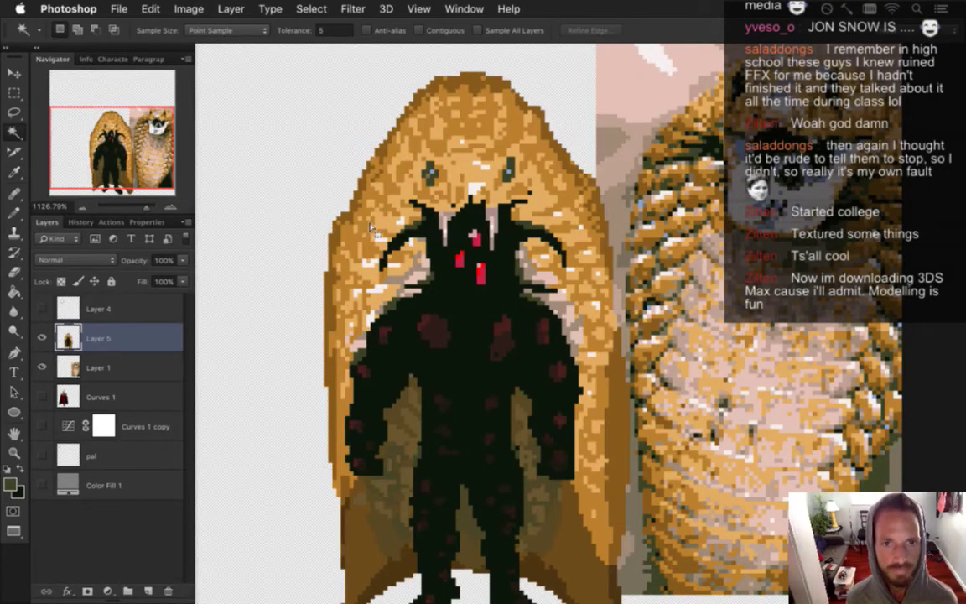
pyautogui.press('b')
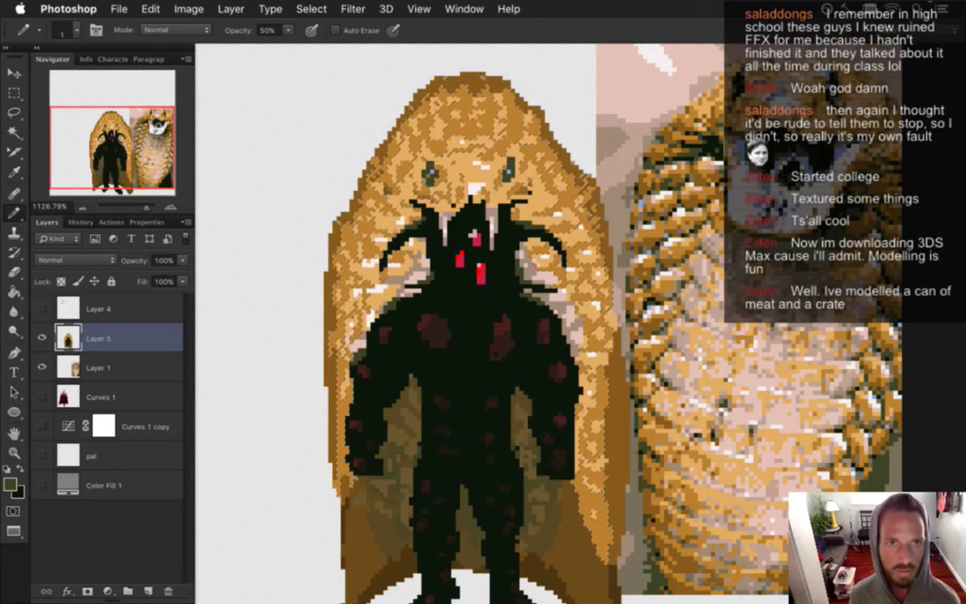
pyautogui.press('super+z')
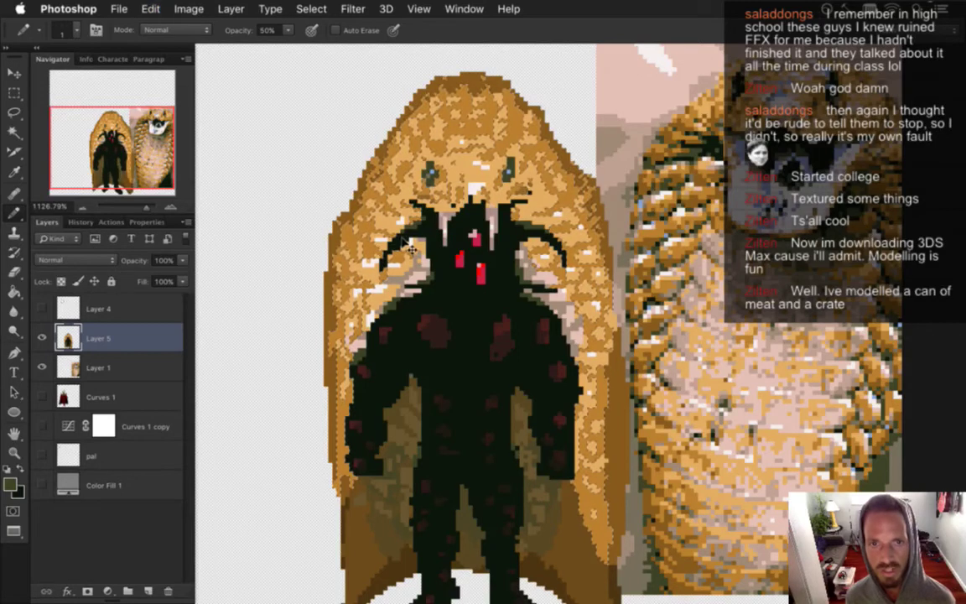
pyautogui.press('super+z')
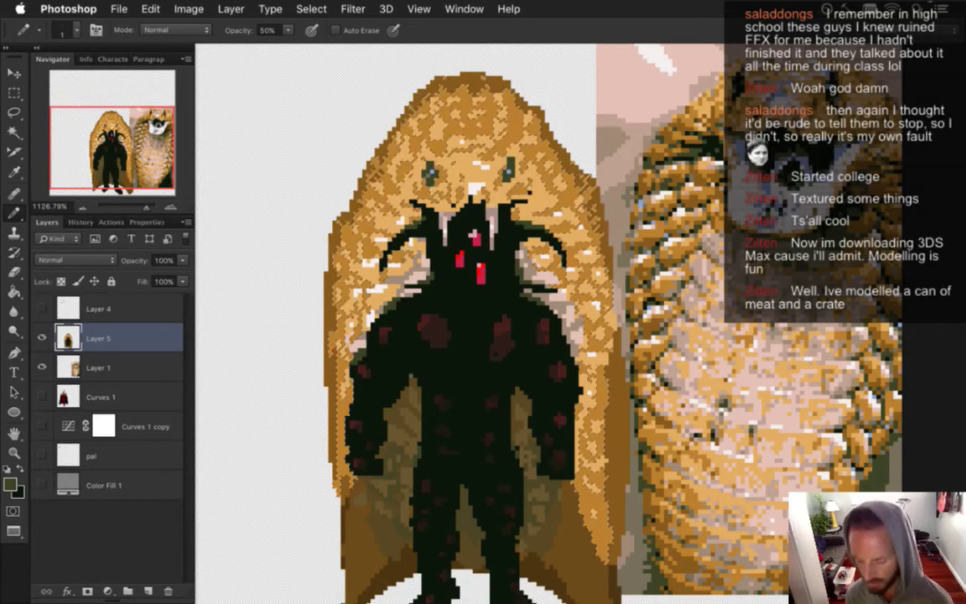
pyautogui.press('0')
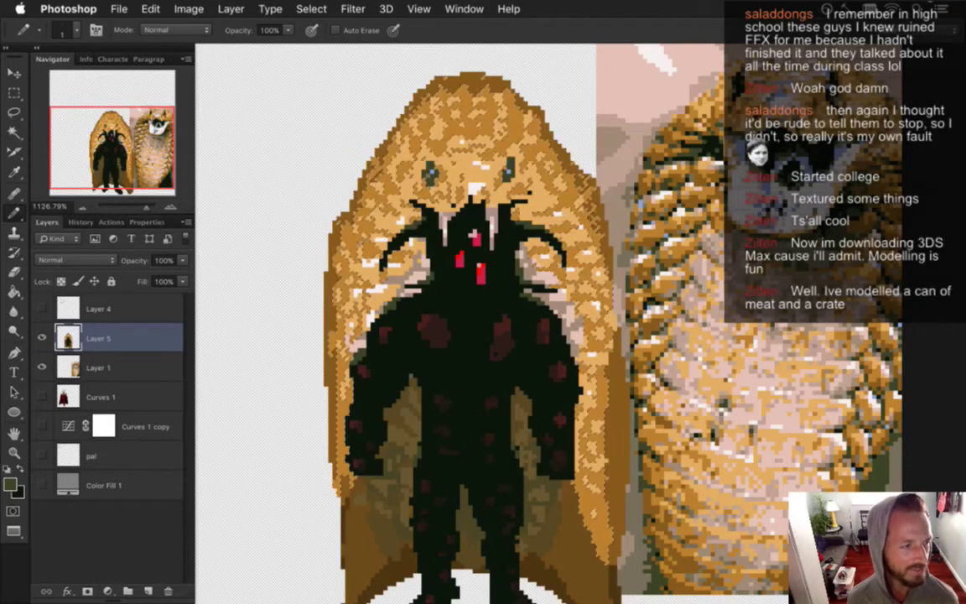
pyautogui.press('alt')
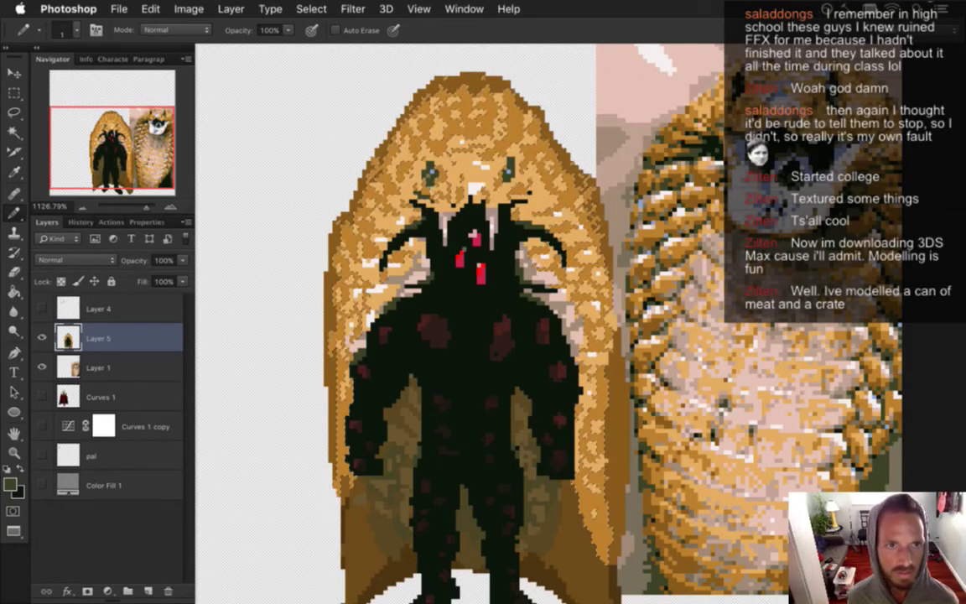
pyautogui.press('super+z')
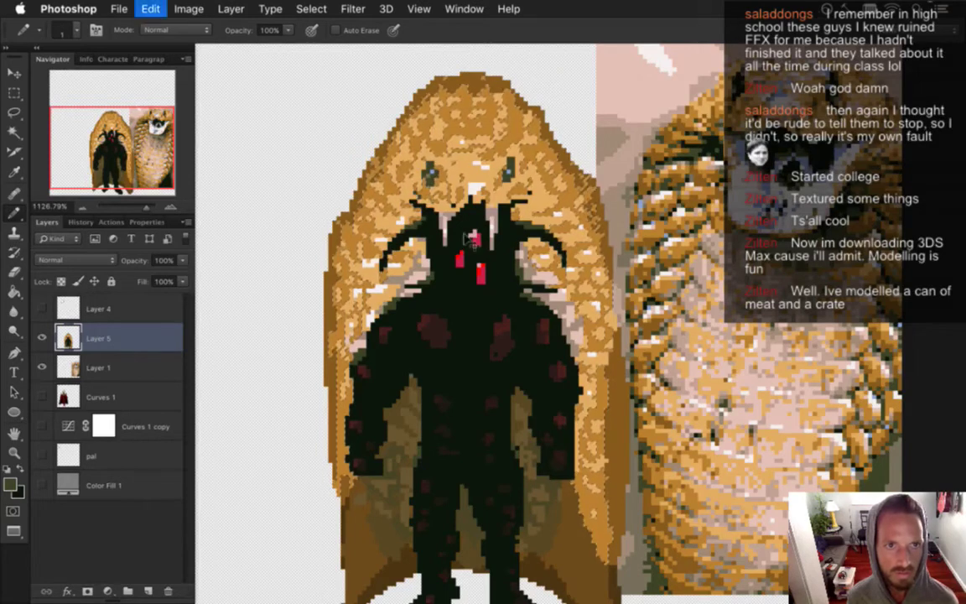
pyautogui.press('super+z')
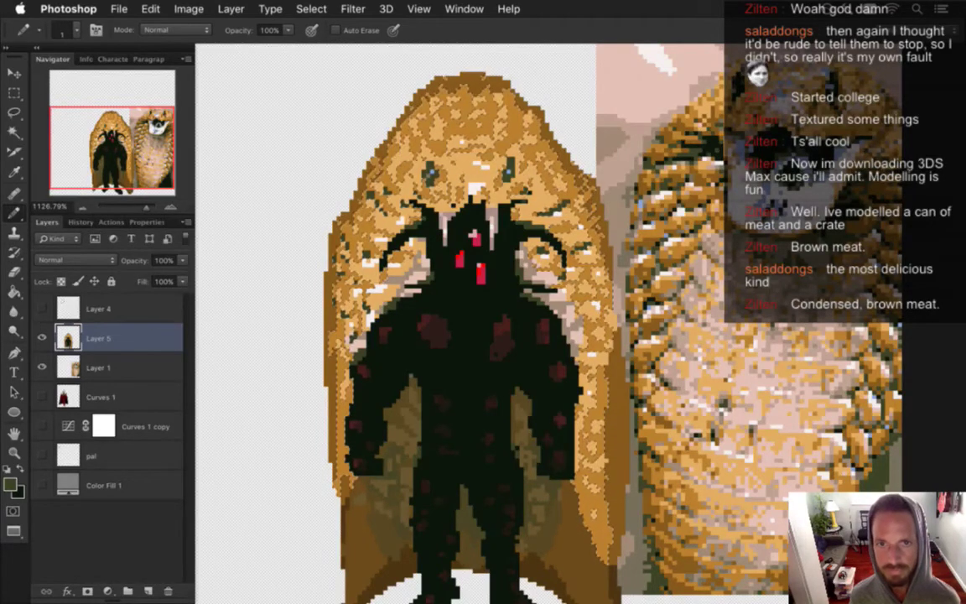
pyautogui.press('super+z')
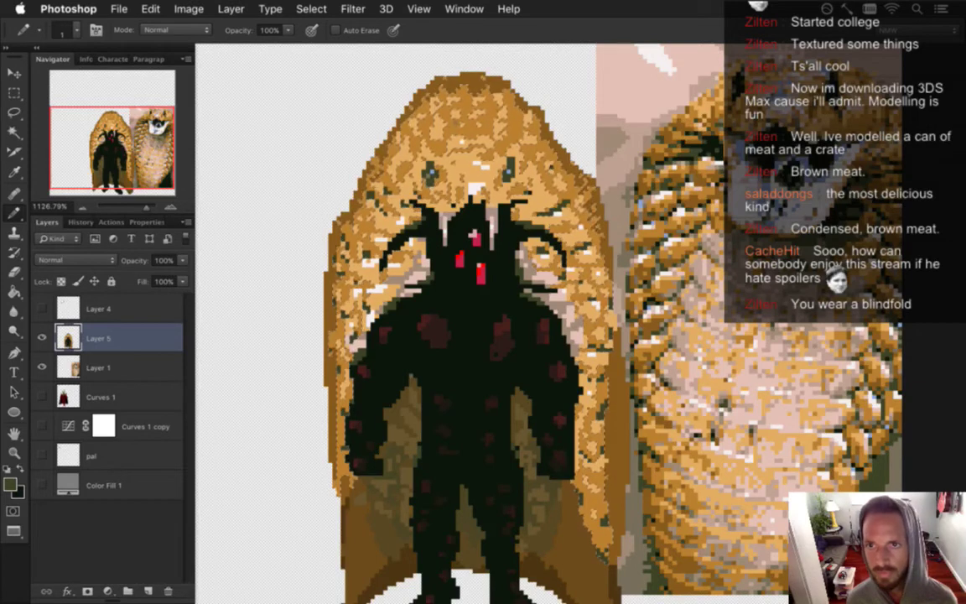
# Step: Sample a greyish tan from the cobra reference and scatter single pixels of it over the hood with the 1 px pencil
pyautogui.press('i')
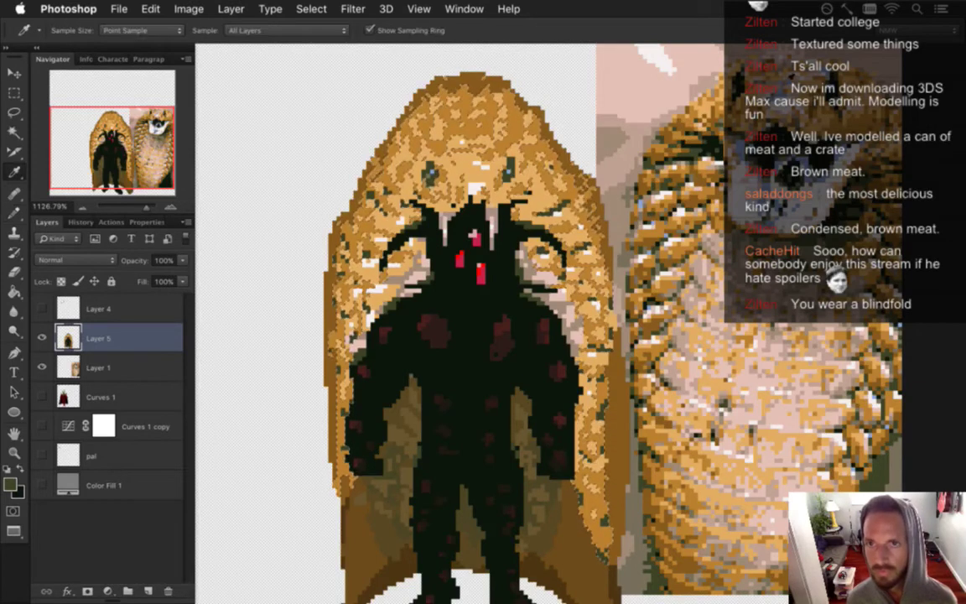
pyautogui.click(708, 71)
pyautogui.press('b')
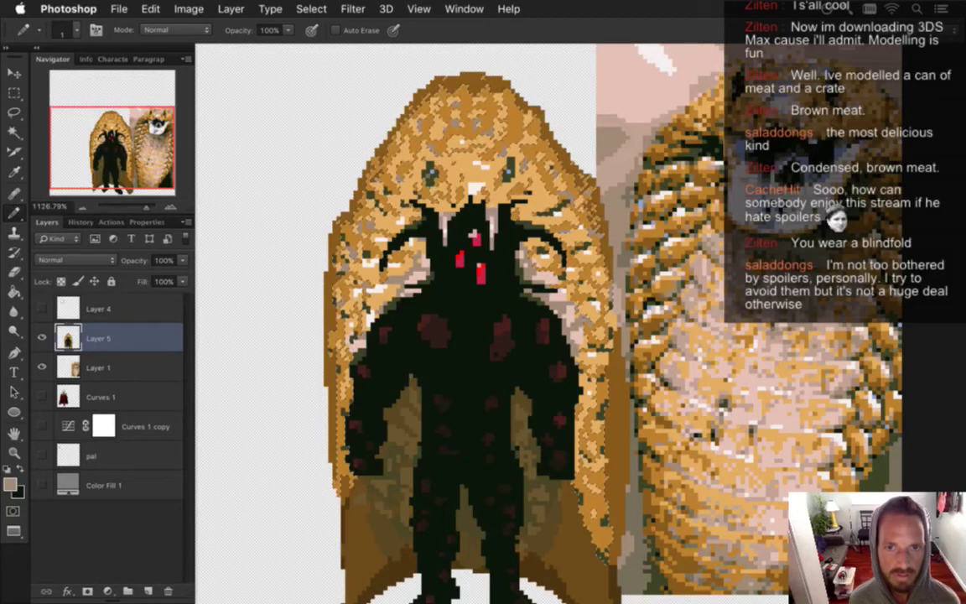
# Step: Hide the cobra reference on Layer 1 to show the whole sprite alone
pyautogui.scroll(-2, 554, 319)
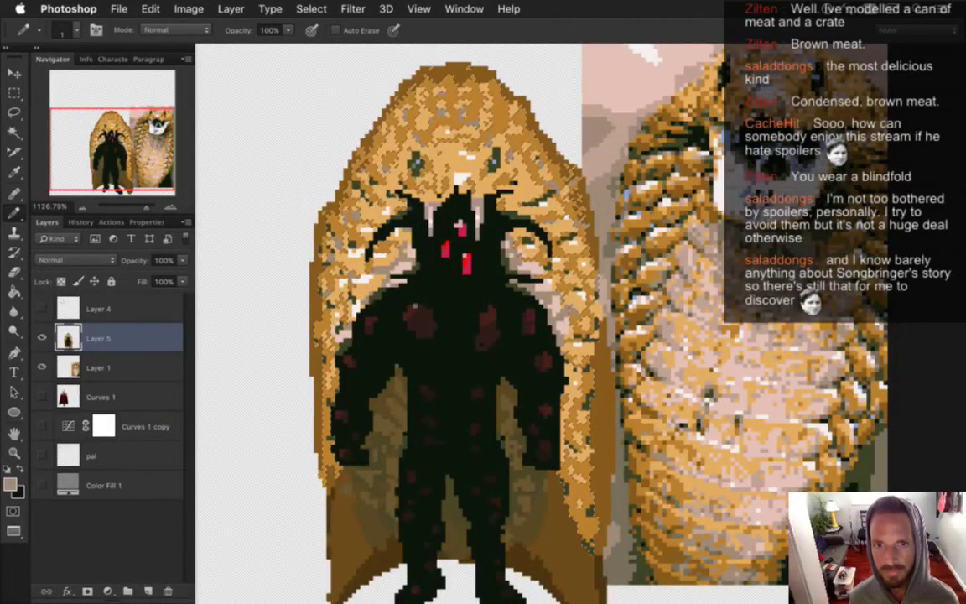
pyautogui.press('m')
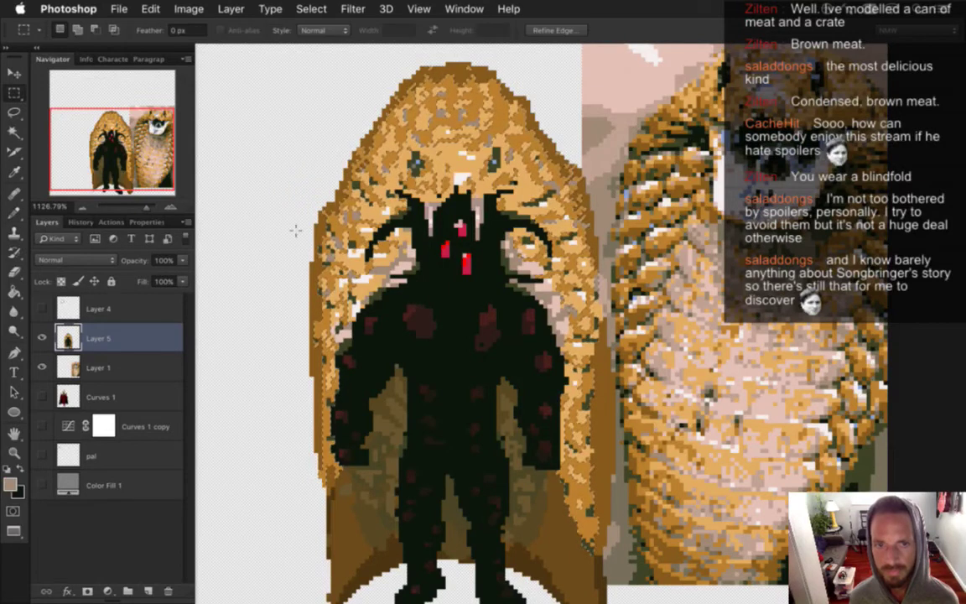
pyautogui.click(40, 366)
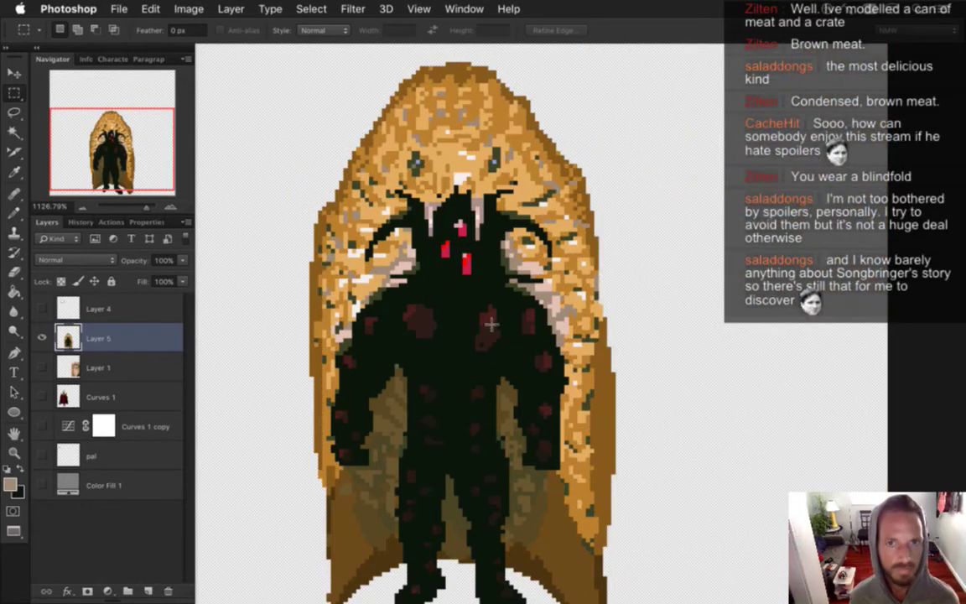
pyautogui.scroll(-1, 432, 342)
pyautogui.moveTo(486, 367); pyautogui.dragTo(554, 409)
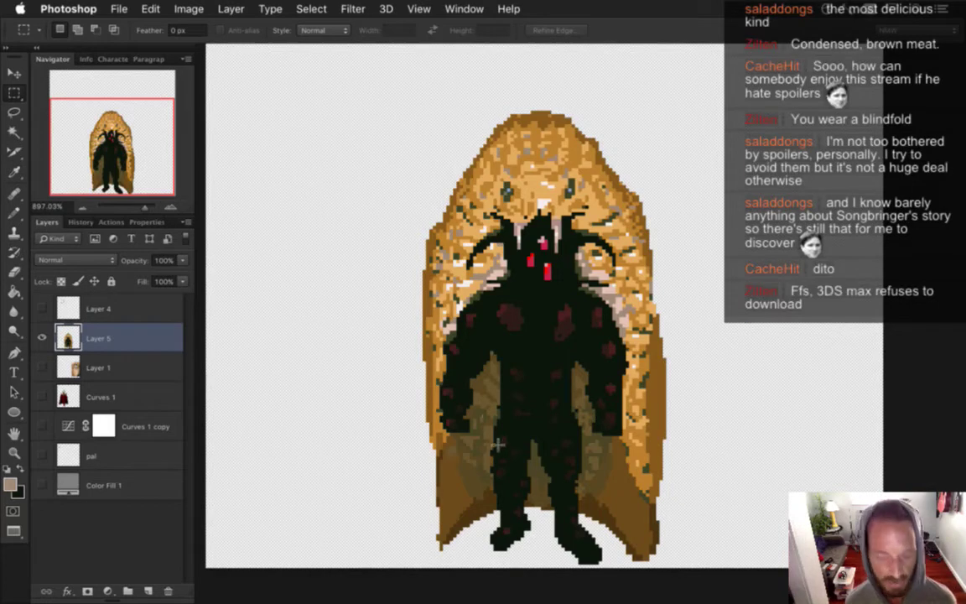
# Step: Sample brown from the lower hood lining and touch up the lining beside the legs with a 1 px pencil at 100% opacity
pyautogui.moveTo(496, 513); pyautogui.dragTo(533, 487)
pyautogui.press('i')
pyautogui.click(461, 476)
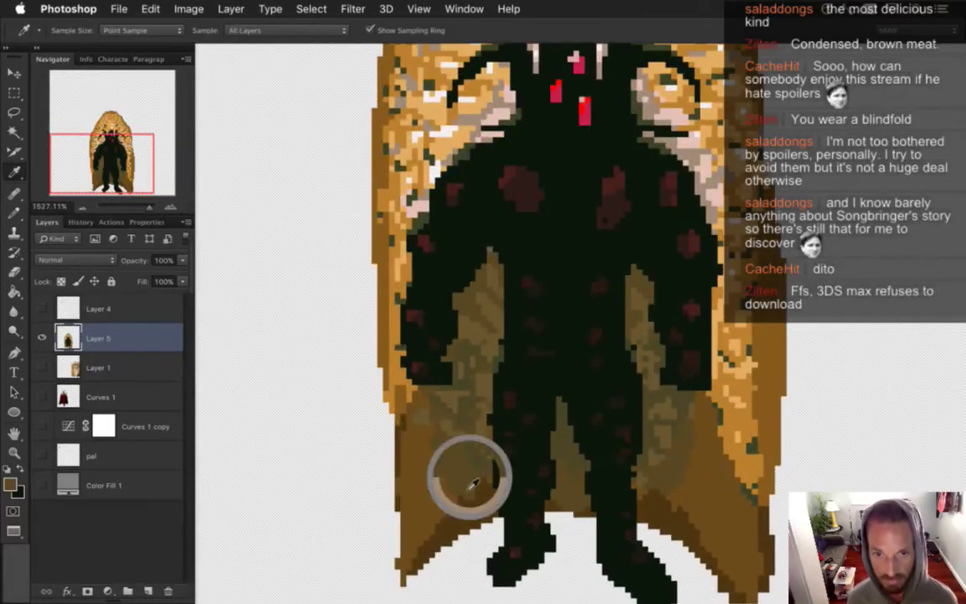
pyautogui.press('b')
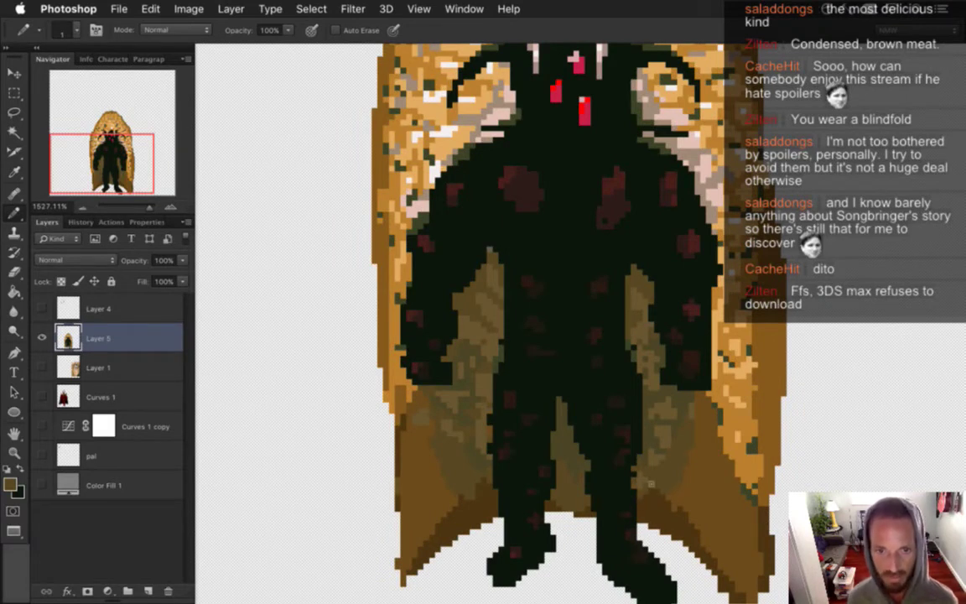
# Step: Examine the shaded hood and lining around the dark body, both as a whole and close up
pyautogui.scroll(-2, 511, 370)
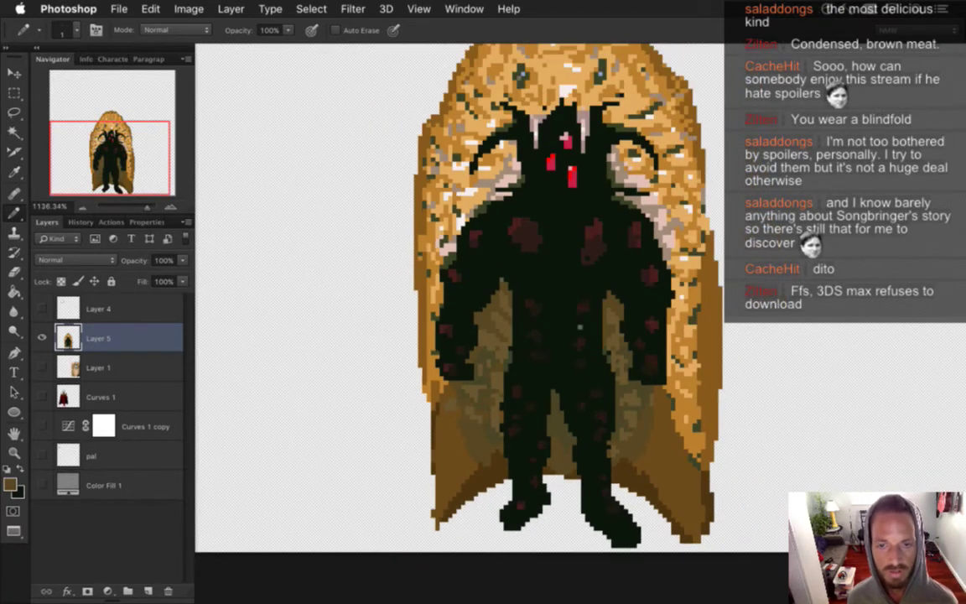
pyautogui.scroll(-1, 543, 353)
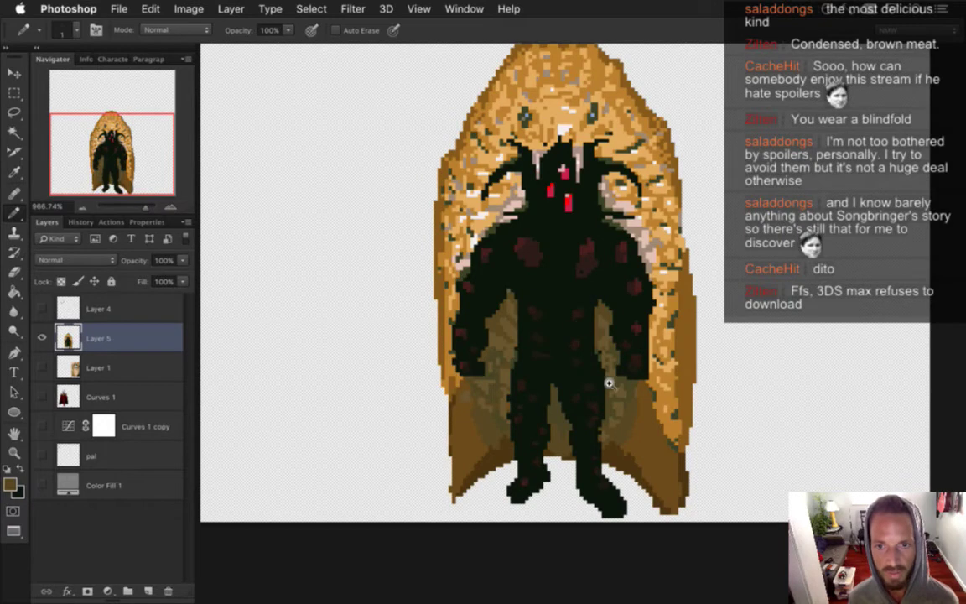
pyautogui.scroll(3, 620, 367)
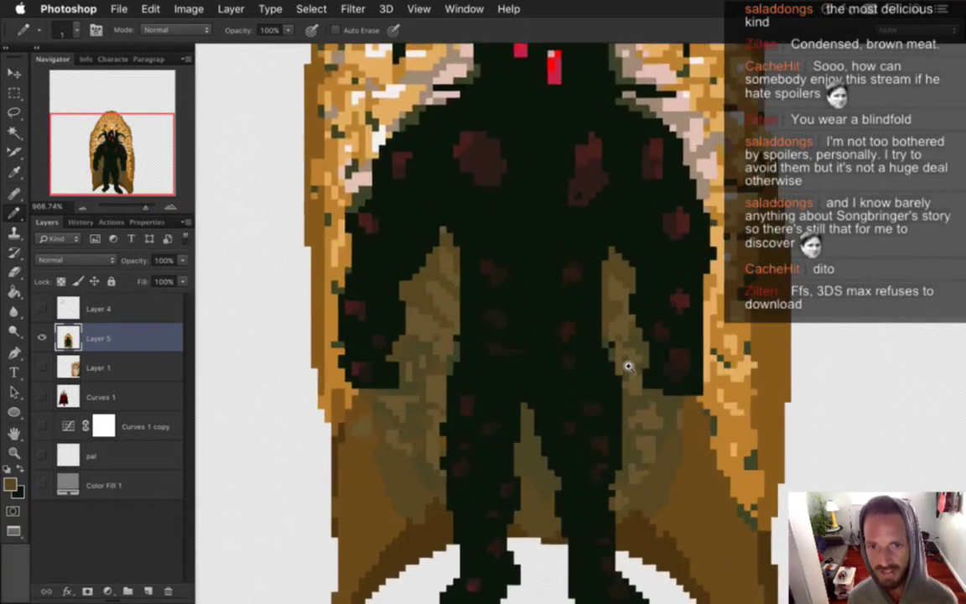
pyautogui.scroll(-2, 541, 372)
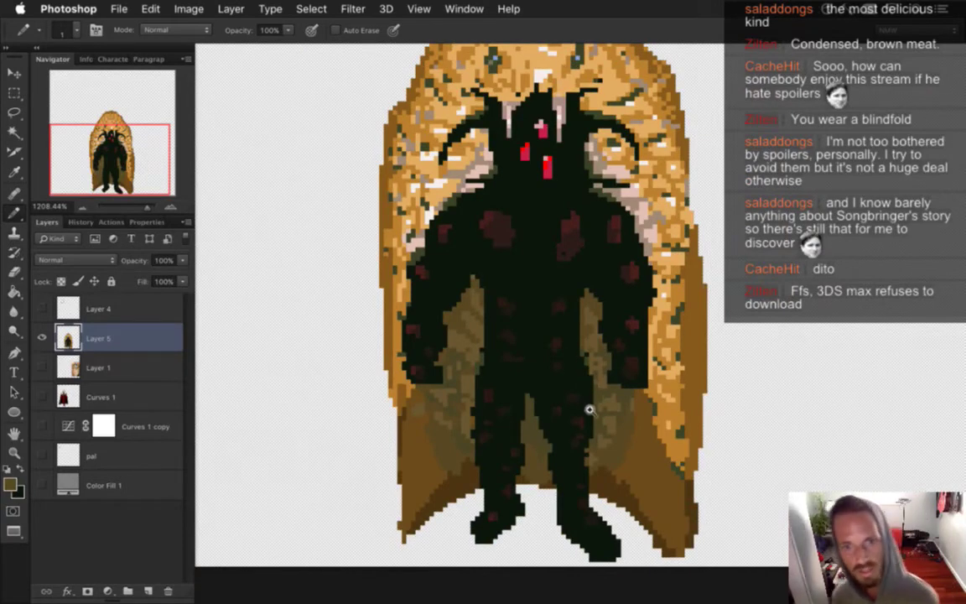
pyautogui.scroll(-1, 517, 378)
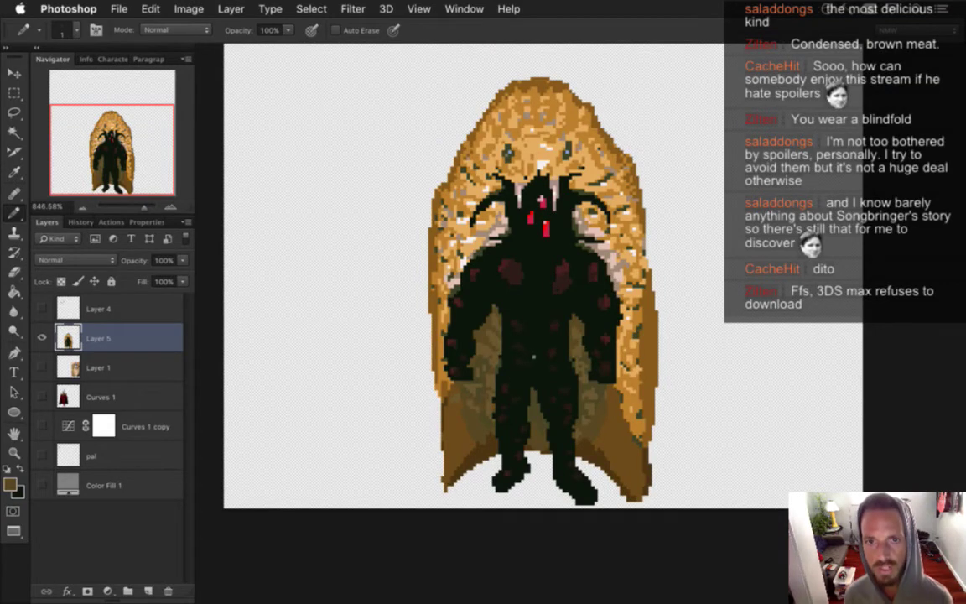
pyautogui.press('m')
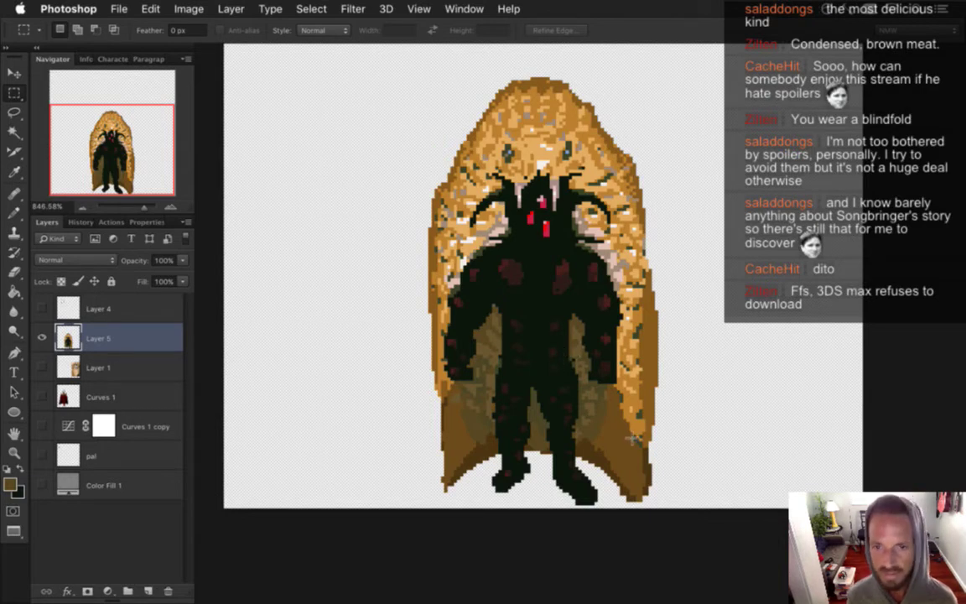
pyautogui.scroll(3, 628, 411)
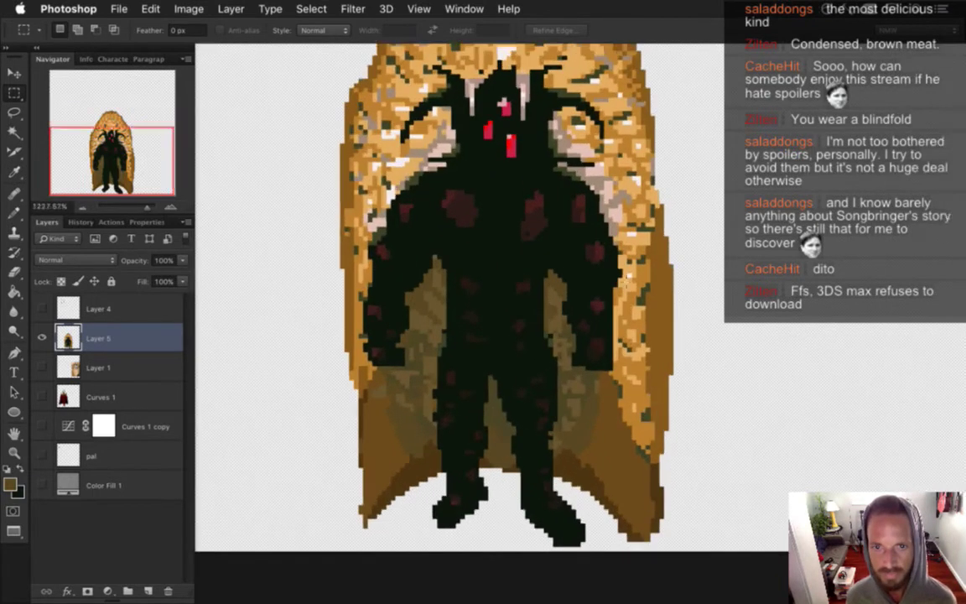
# Step: Sample brown from the hood lining for the pencil and marquee-select the narrow hood strips beside both of the figure's hands
pyautogui.press('i')
pyautogui.click(548, 356)
pyautogui.press('b')
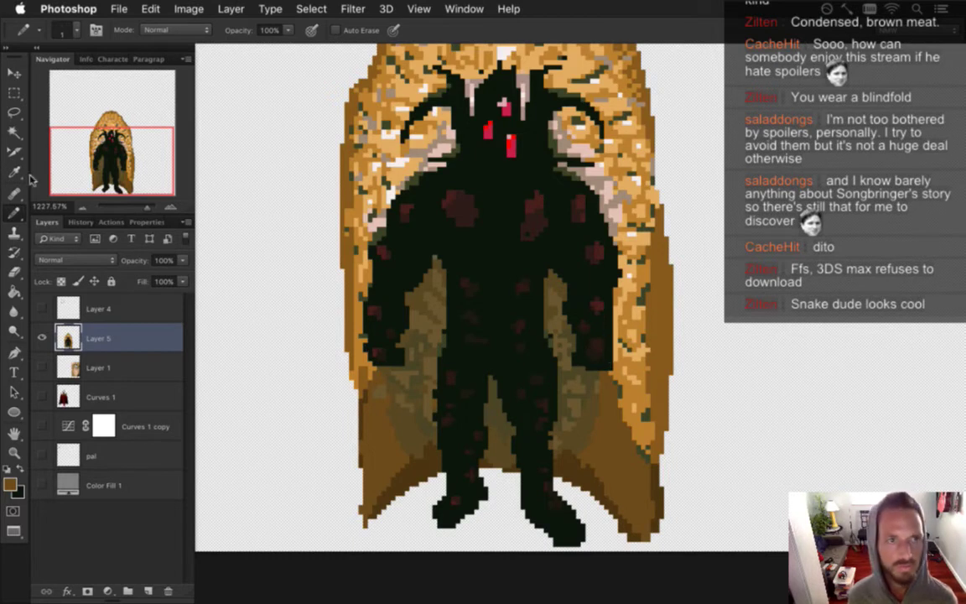
pyautogui.click(13, 94)
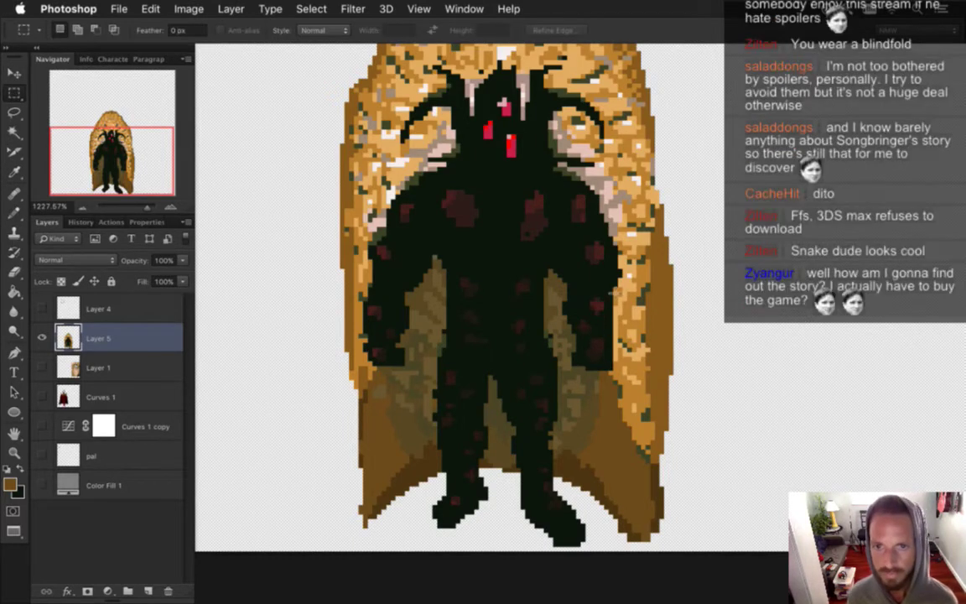
pyautogui.moveTo(600, 281); pyautogui.dragTo(630, 455)
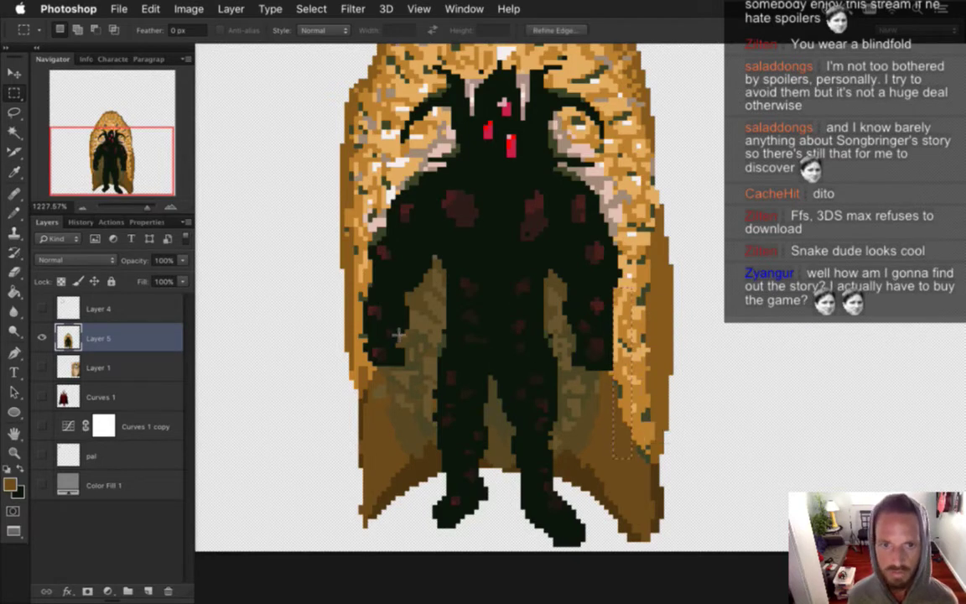
pyautogui.moveTo(374, 263); pyautogui.dragTo(359, 350)
pyautogui.moveTo(370, 285); pyautogui.dragTo(369, 310)
pyautogui.moveTo(372, 267); pyautogui.dragTo(375, 329)
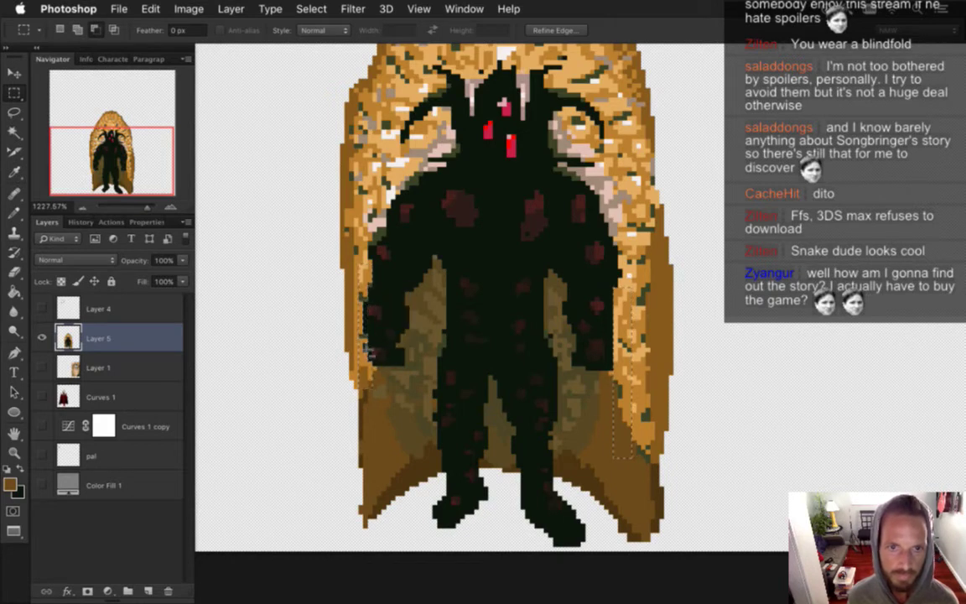
pyautogui.moveTo(383, 292); pyautogui.dragTo(385, 294)
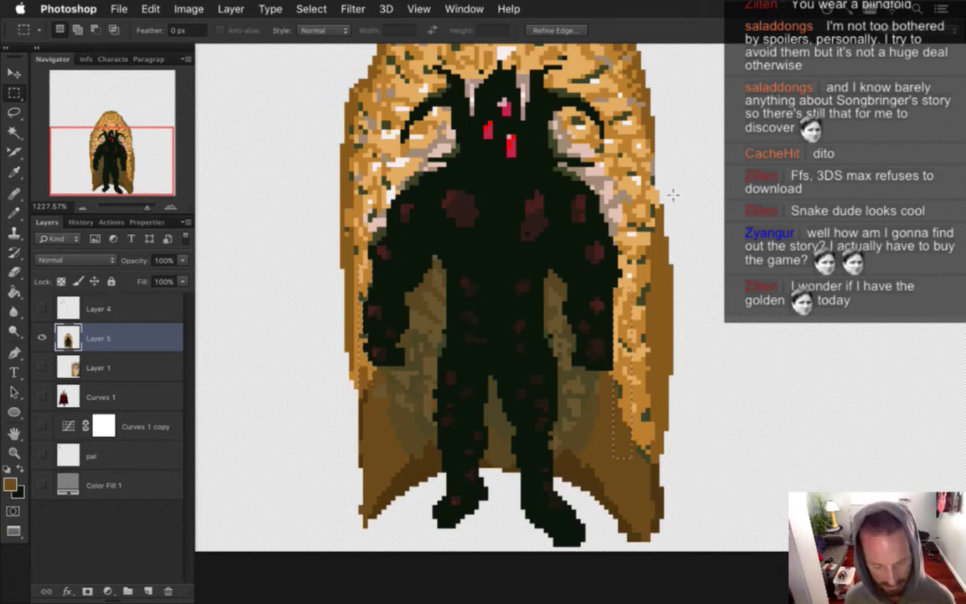
# Step: Sample the near-black of the body as the drawing colour and set the pencil to 4 px at 50% opacity
pyautogui.press('i')
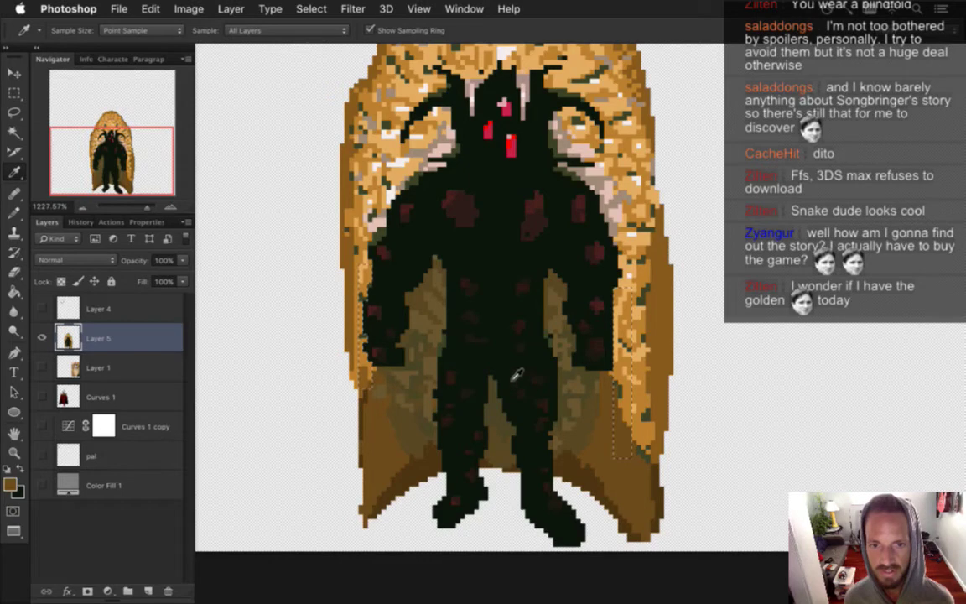
pyautogui.click(453, 325)
pyautogui.press('b')
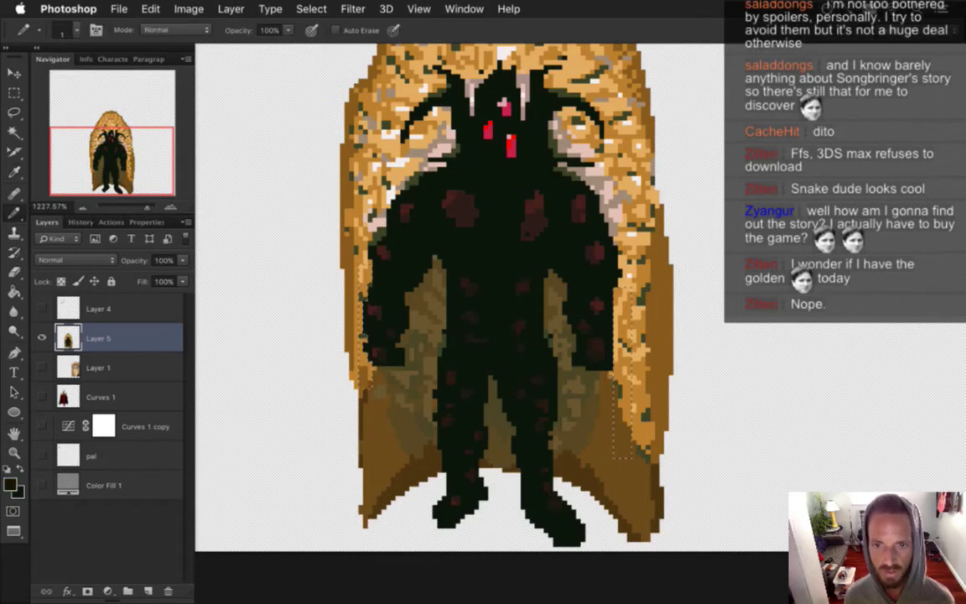
pyautogui.press('m')
pyautogui.press('shift')
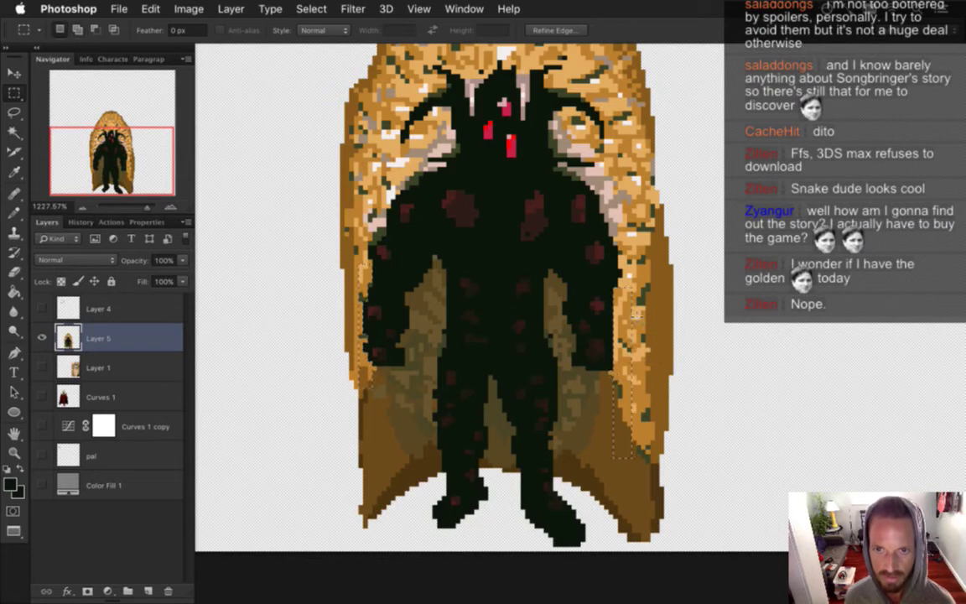
pyautogui.press('b')
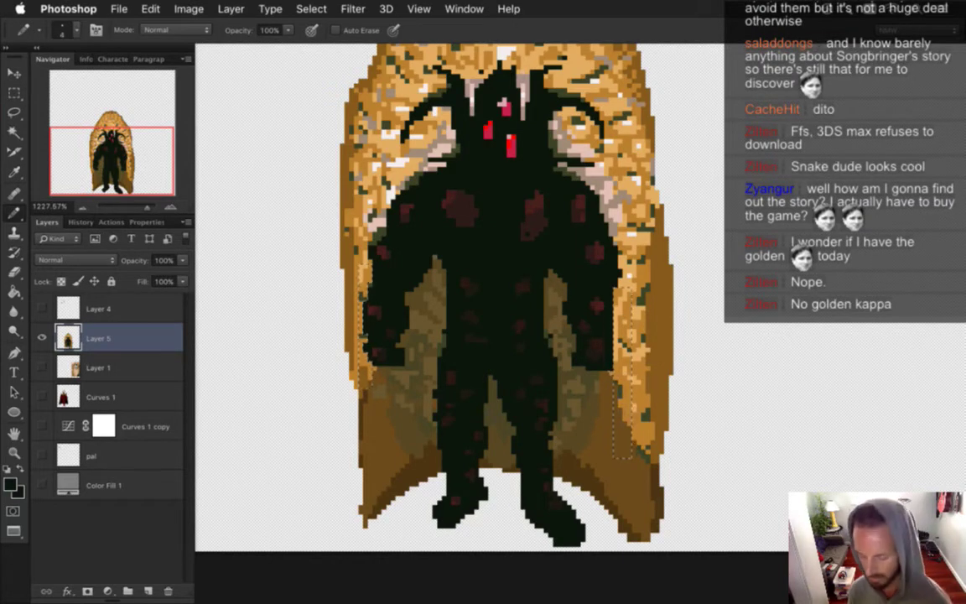
pyautogui.press('5')
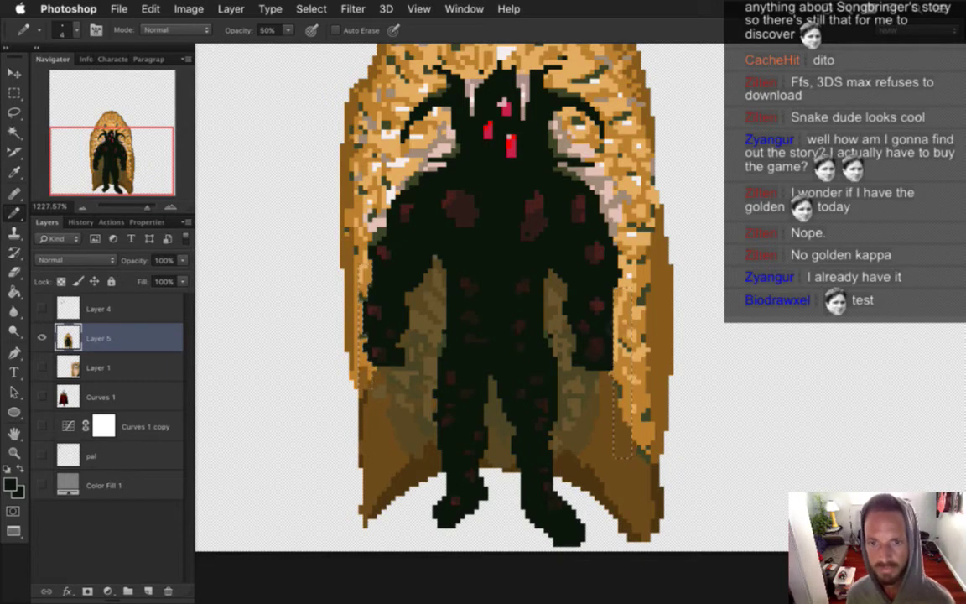
# Step: Extend the selection over the hood's lower inner edge, shade it with the near-black pencil, undo the last stroke and deselect
pyautogui.press('m')
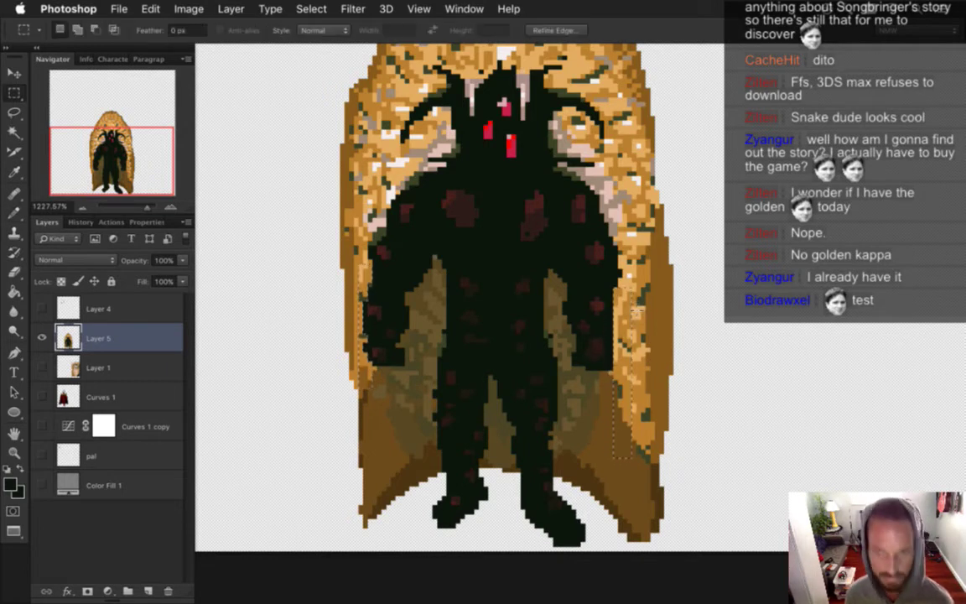
pyautogui.moveTo(626, 274); pyautogui.dragTo(653, 453)
pyautogui.moveTo(624, 285); pyautogui.dragTo(626, 242)
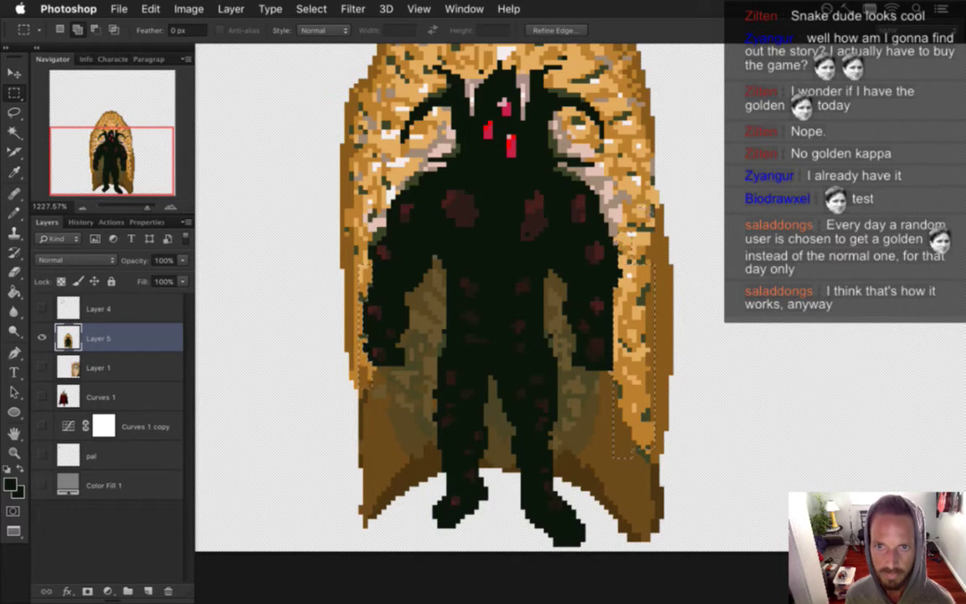
pyautogui.press('b')
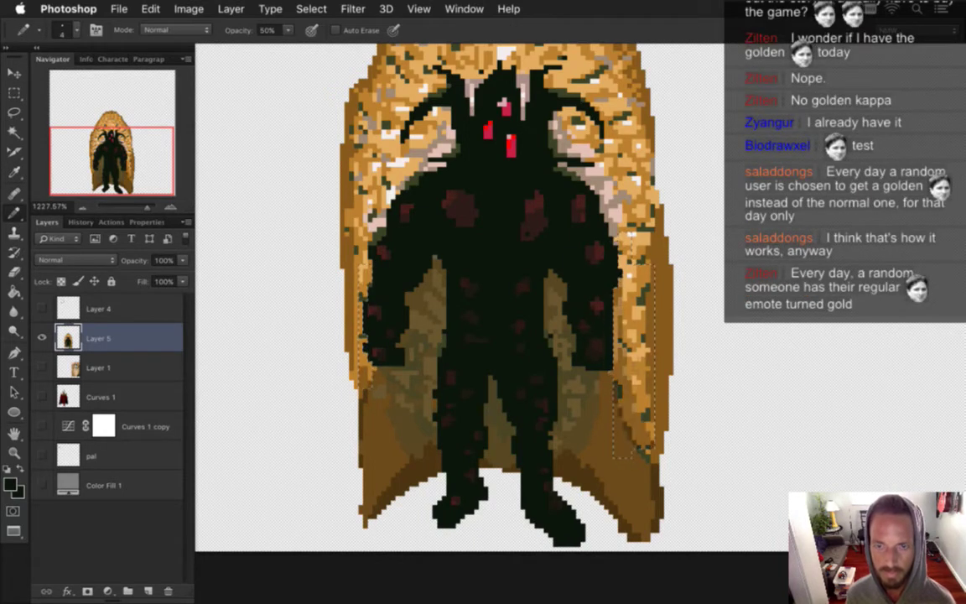
pyautogui.hotkey('ctrl', 'z')
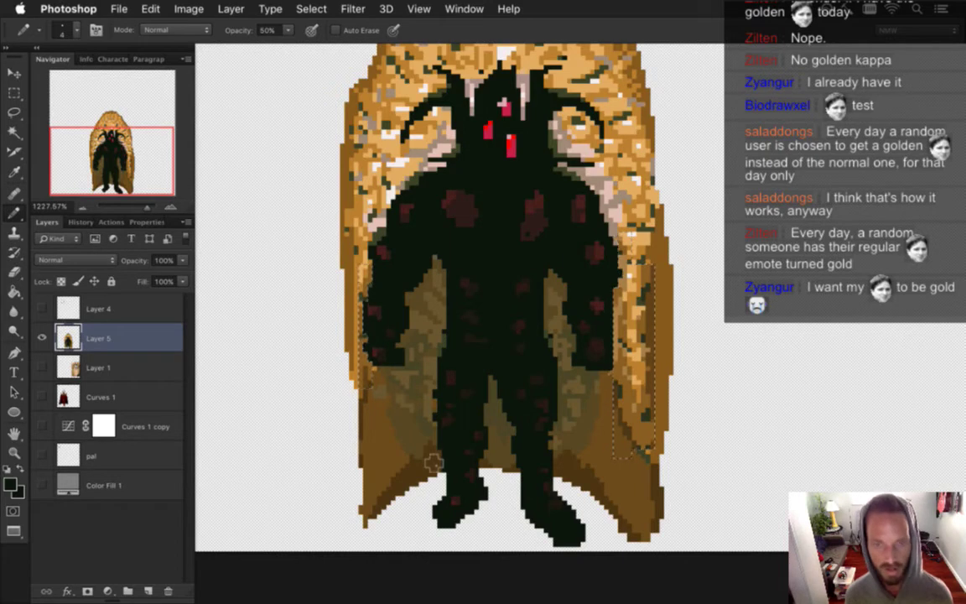
pyautogui.press('m')
pyautogui.hotkey('ctrl', 'd')
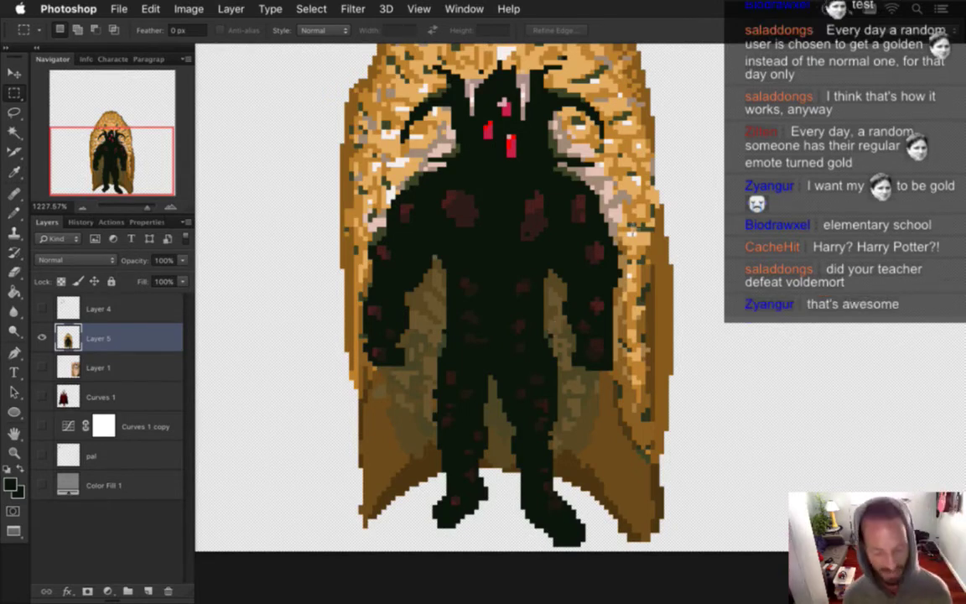
# Step: Export the whole sprite for web as a transparent 200 by 200 px PNG-24, replacing MetatronIdle0.png
pyautogui.moveTo(489, 260); pyautogui.dragTo(528, 348)
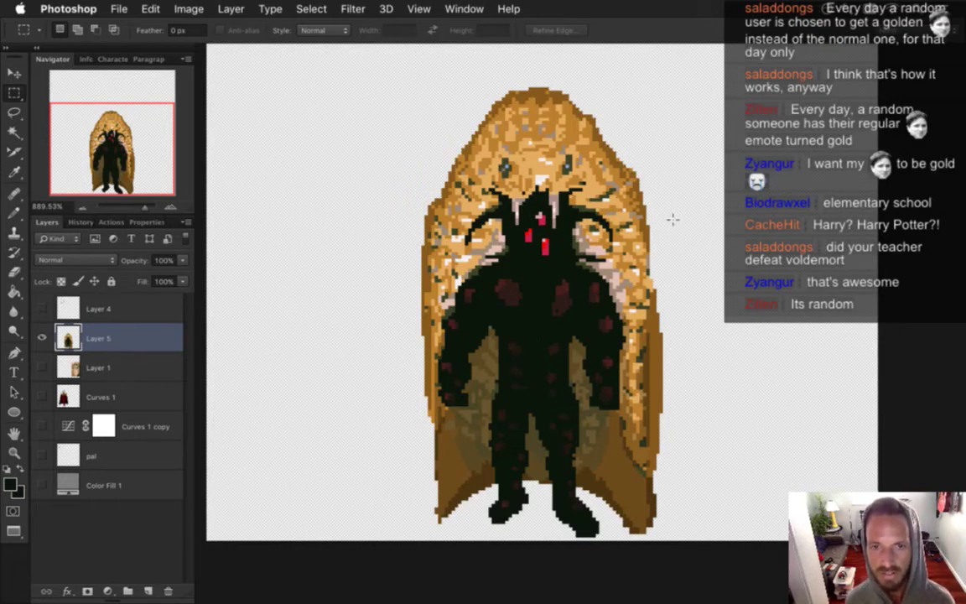
pyautogui.scroll(-2, 673, 265)
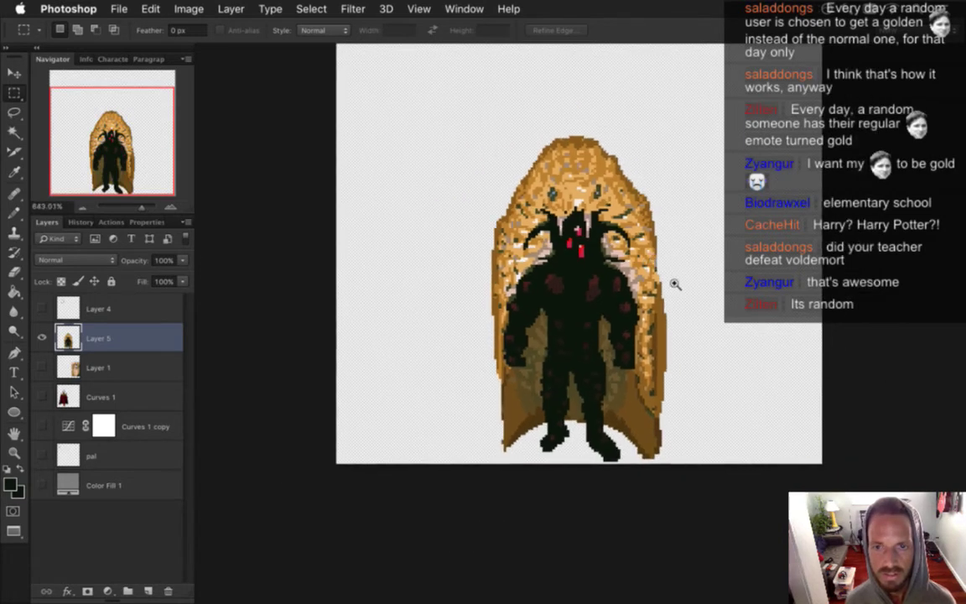
pyautogui.scroll(2, 683, 267)
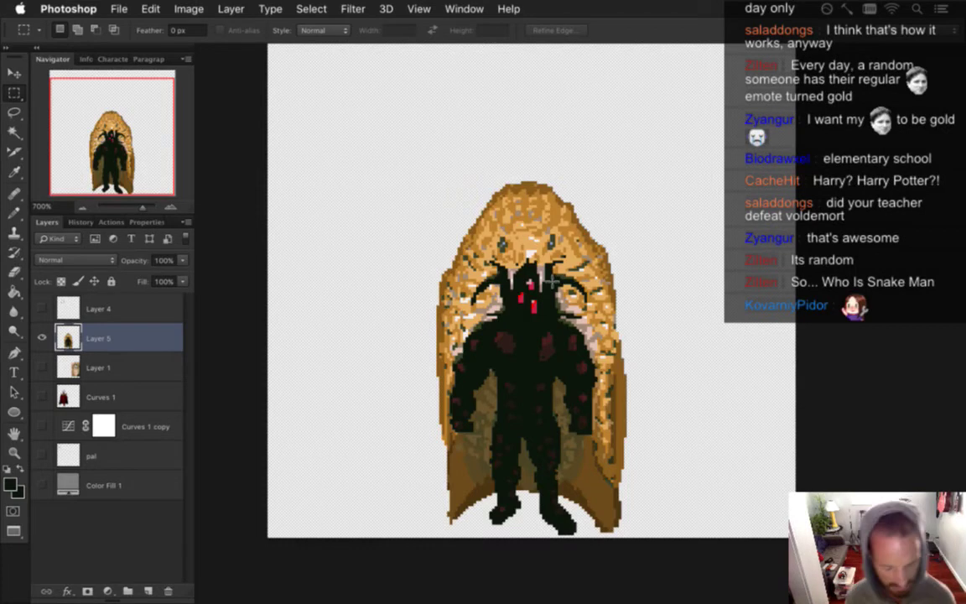
pyautogui.press('super+alt+shift+s')
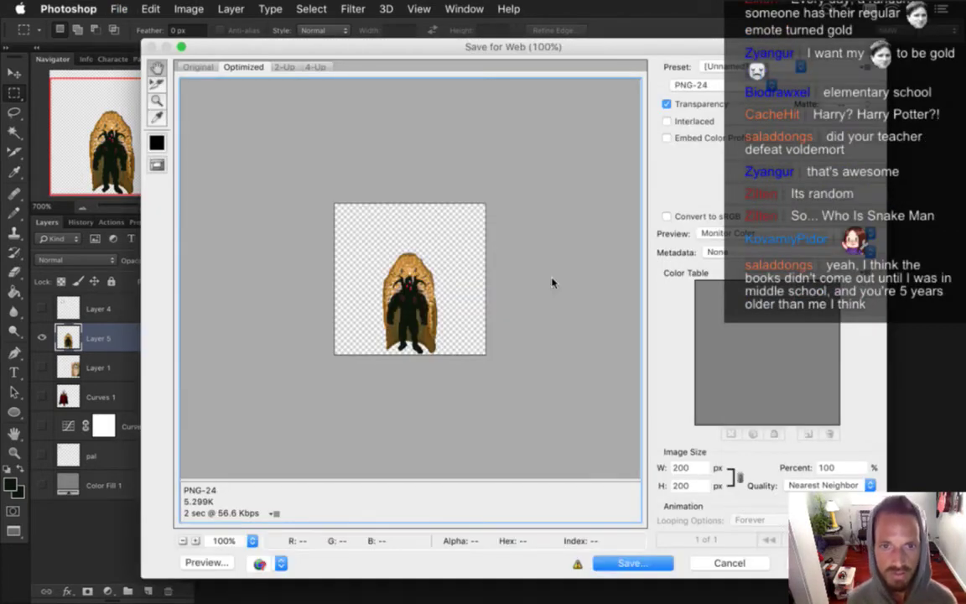
pyautogui.press('Return')
pyautogui.press('Right')
pyautogui.write('0')
pyautogui.press('Return')
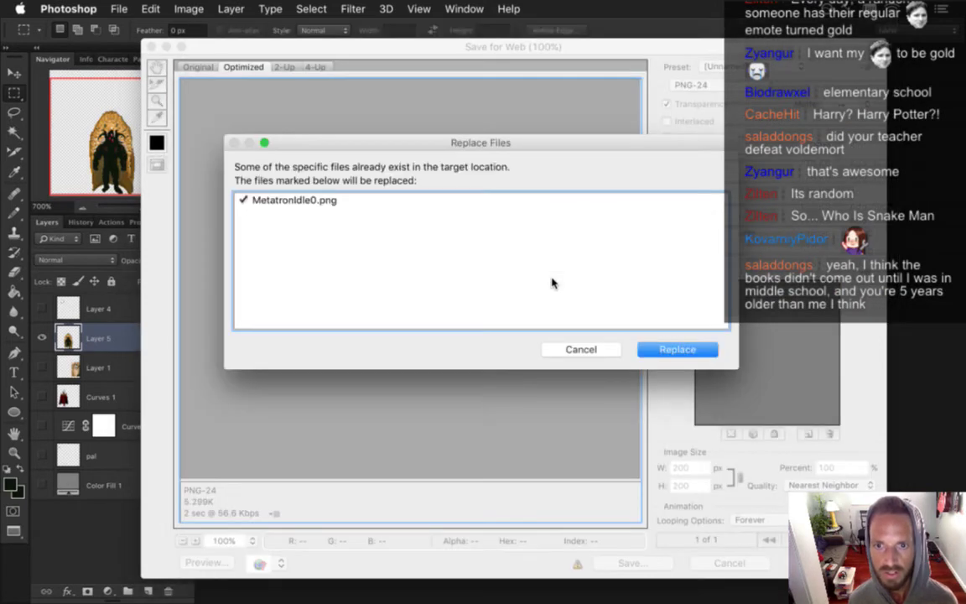
pyautogui.press('Return')
# Step: Switch to the Songbringer game and move the hero around the arena to check the updated boss sprite in action
pyautogui.press('super+Tab')
pyautogui.press('super+Tab')
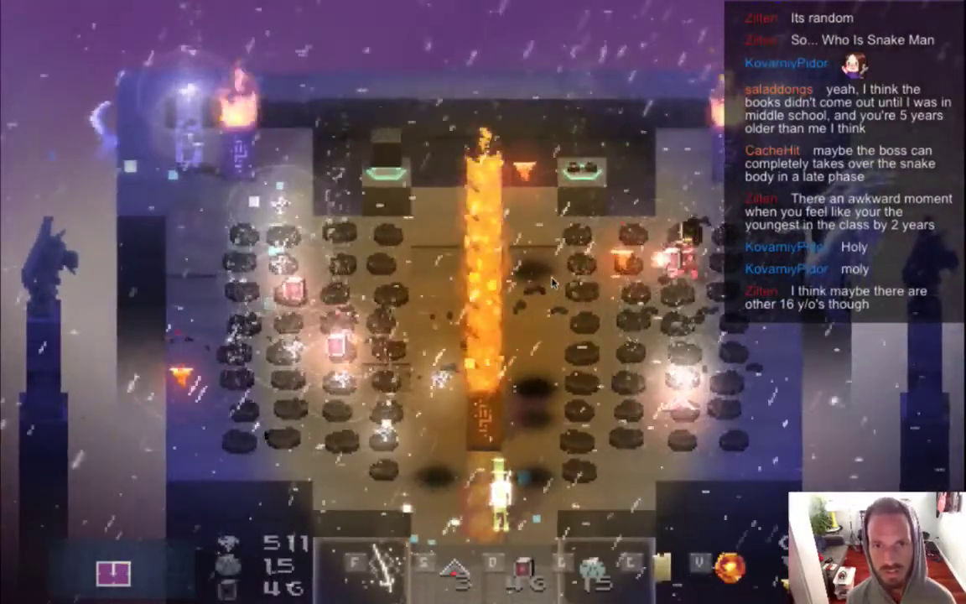
pyautogui.press('Left')
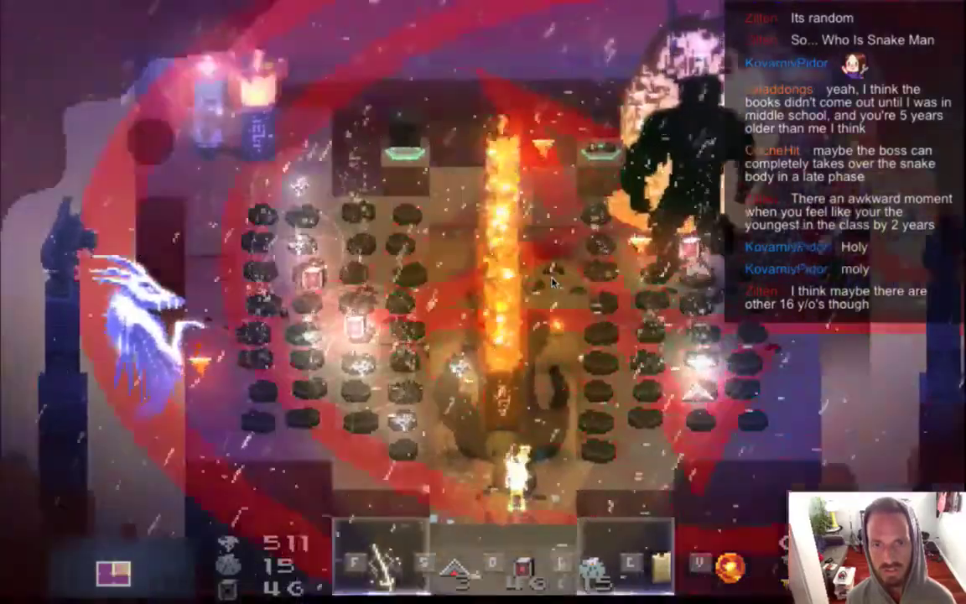
pyautogui.press('Right')
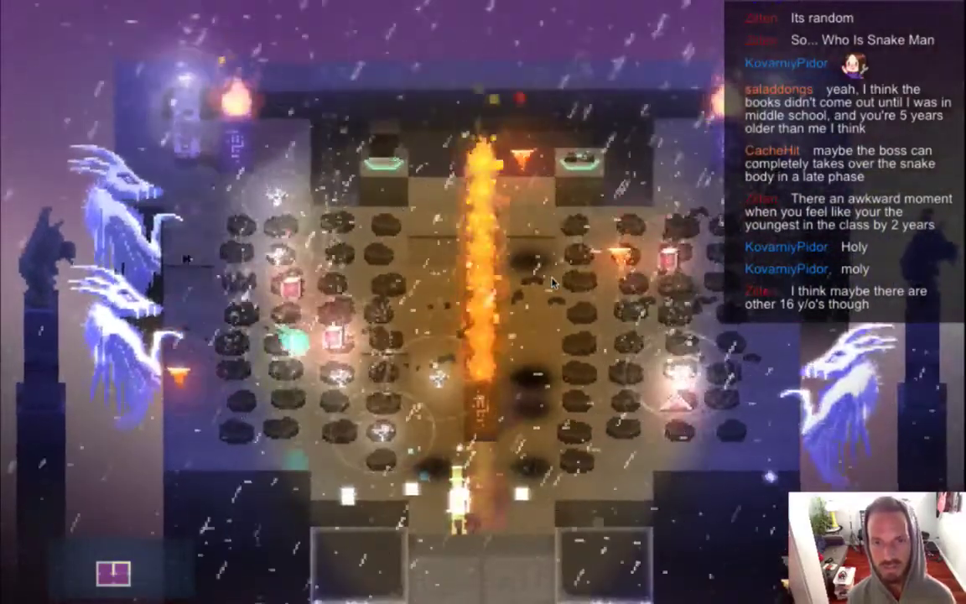
pyautogui.press('Right')
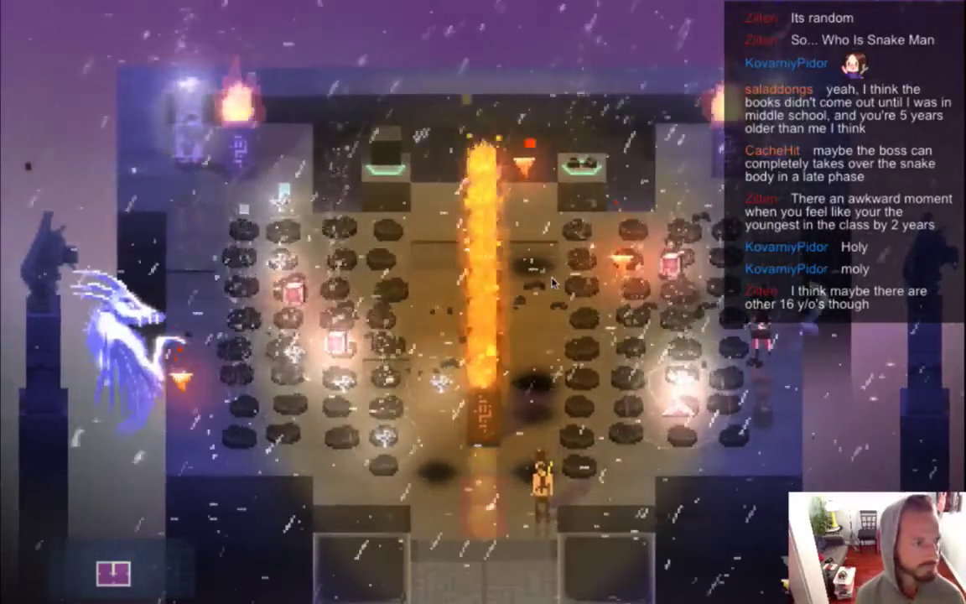
pyautogui.press('d')
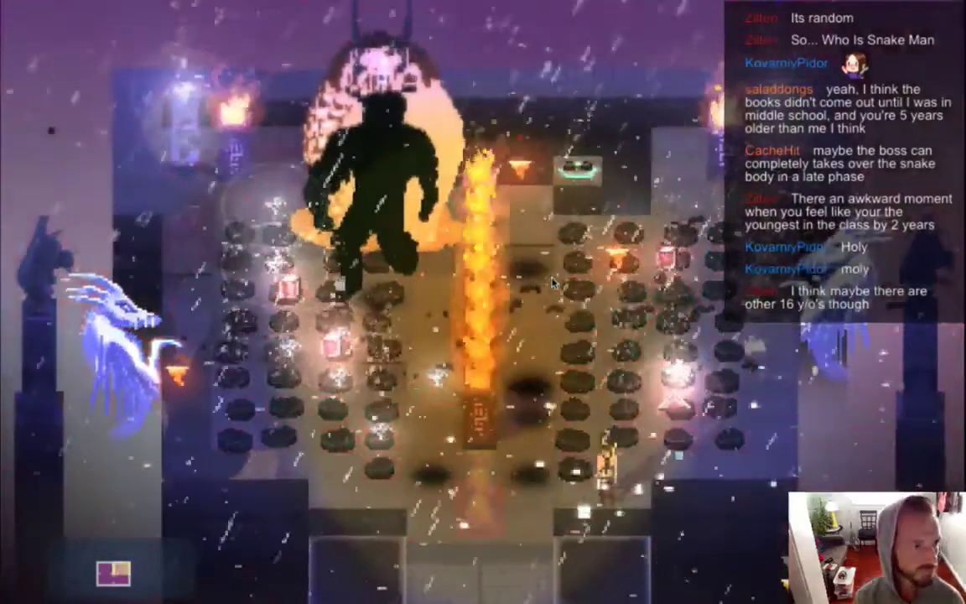
pyautogui.press('d')
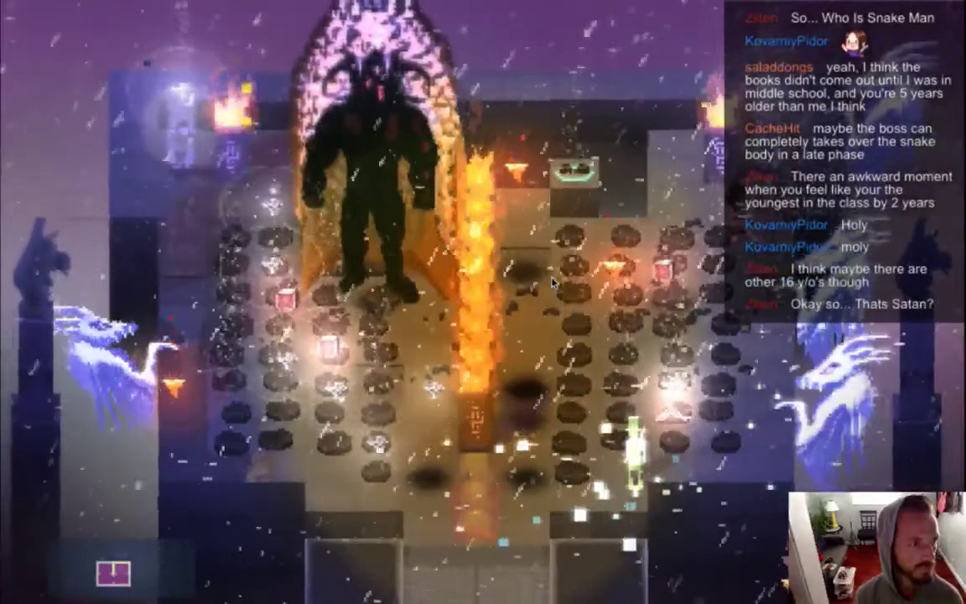
# Step: Quit the running Songbringer game and switch to Photoshop to view the boss sprite
pyautogui.press('s')
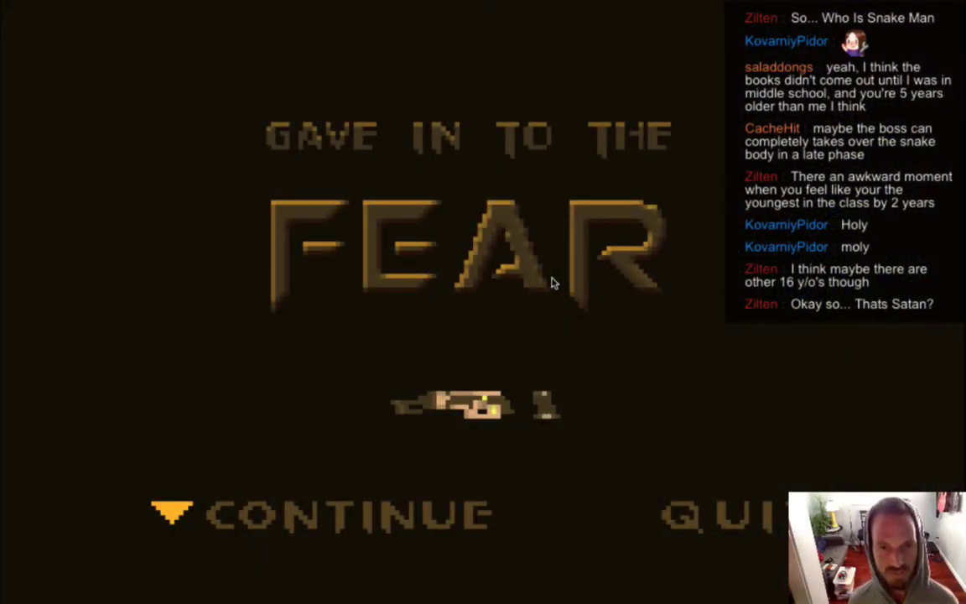
pyautogui.press('super+q')
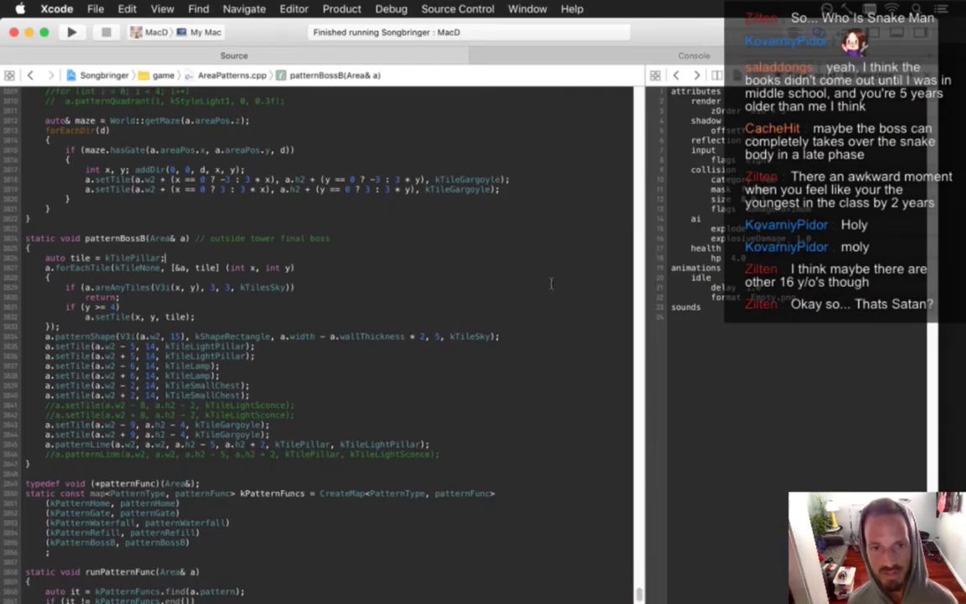
pyautogui.press('super+Tab')
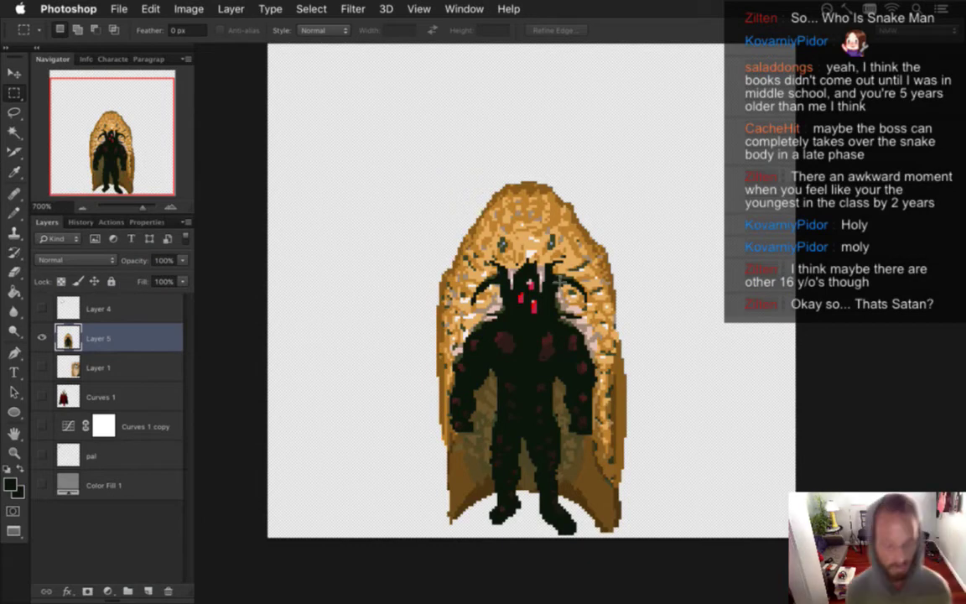
pyautogui.press('super+Tab')
pyautogui.press('super+shift+Tab')
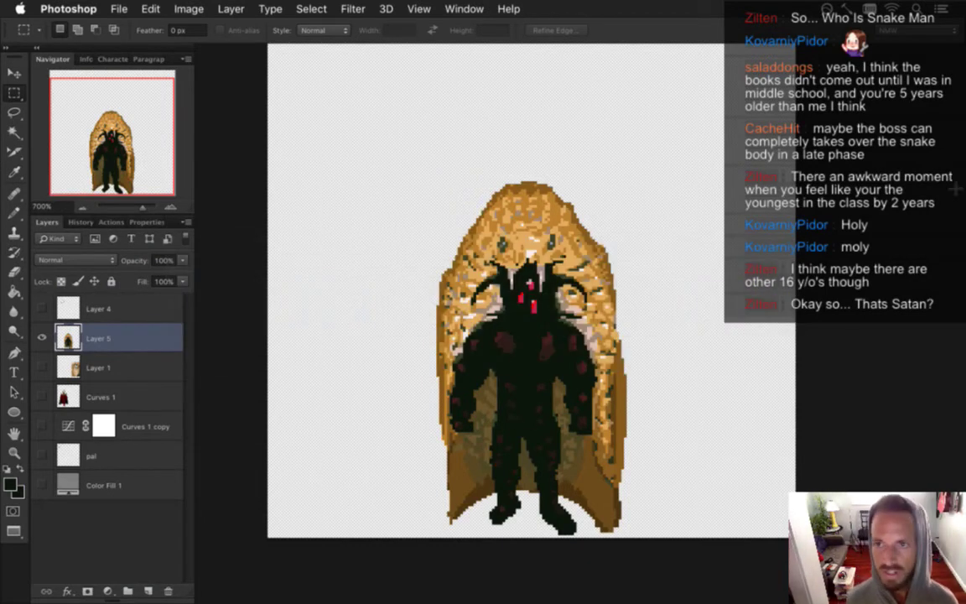
# Step: Switch to Safari and open the SciencePorn Twitter page and the image CsYFknqXEAAbQ0x.png:large from the browsing history
pyautogui.click(952, 127)
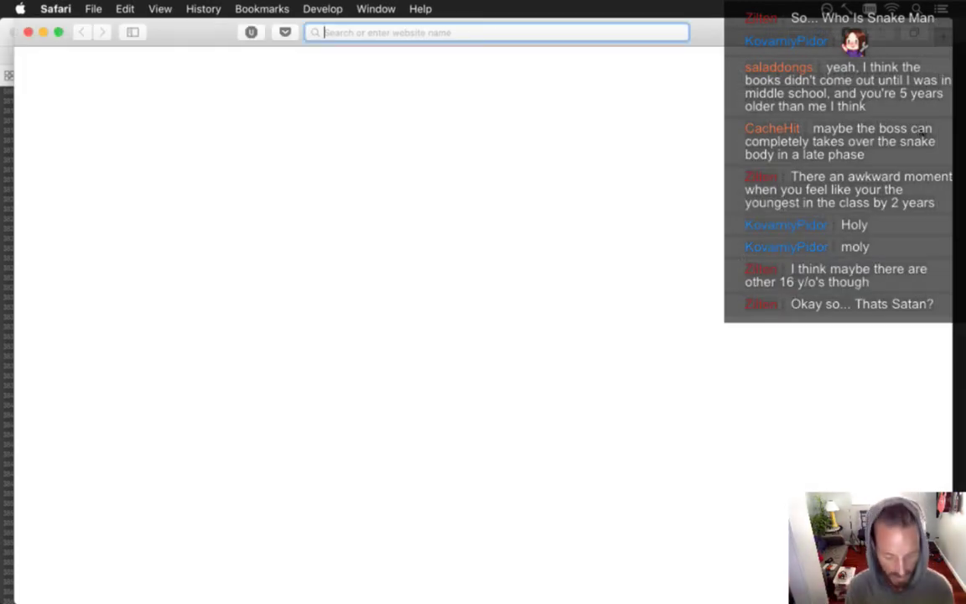
pyautogui.click(82, 80)
pyautogui.click(203, 8)
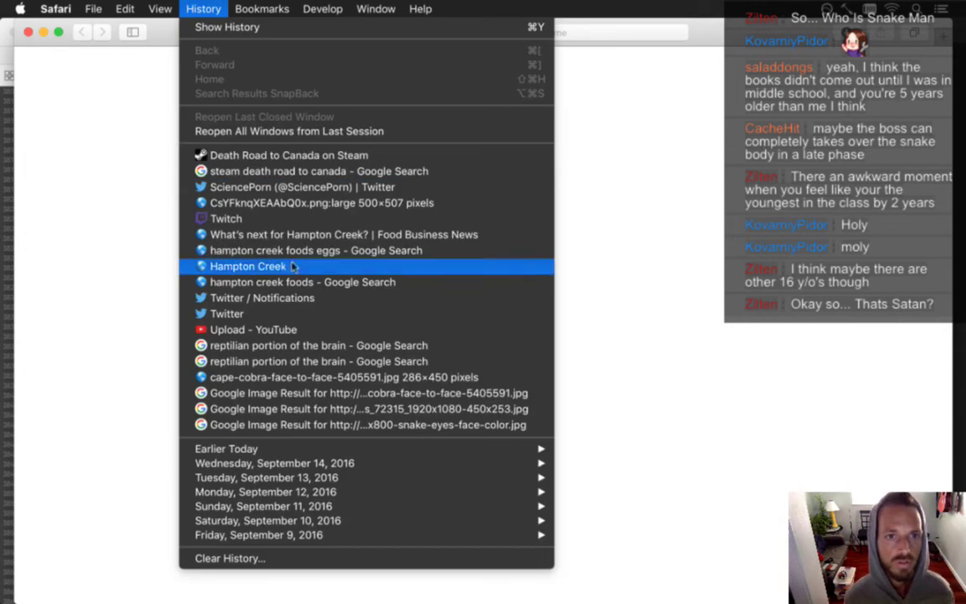
pyautogui.click(323, 187)
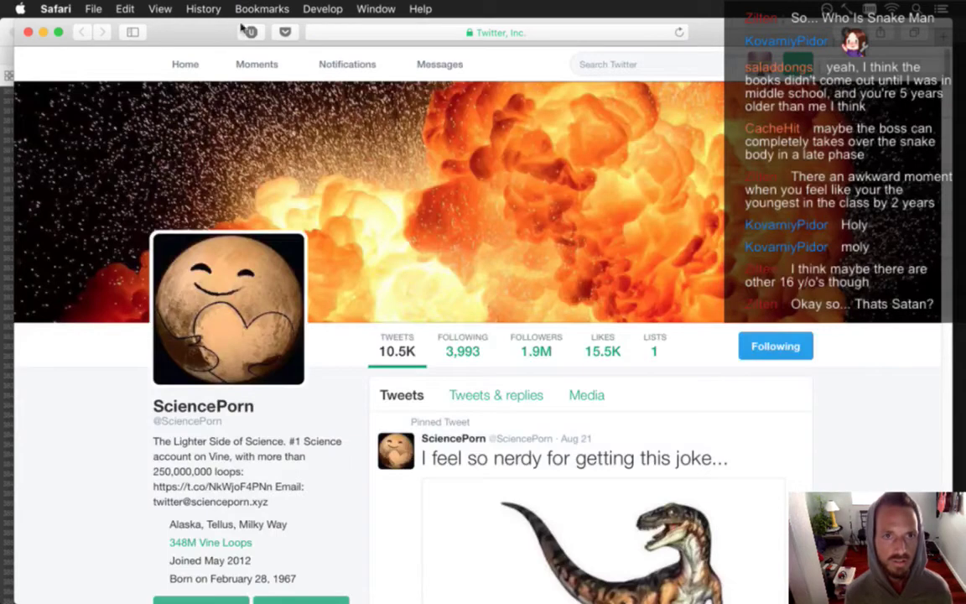
pyautogui.click(212, 8)
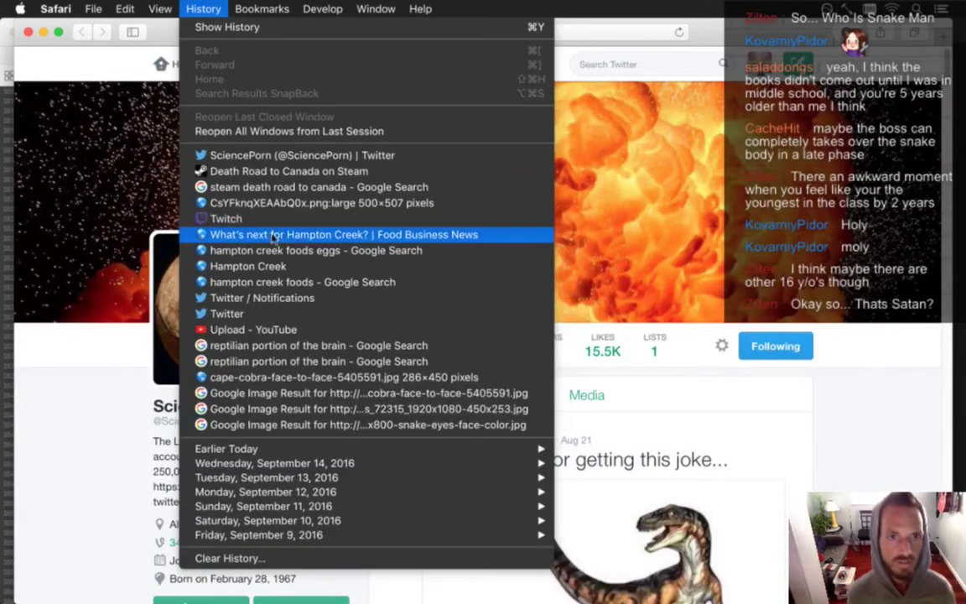
pyautogui.click(319, 203)
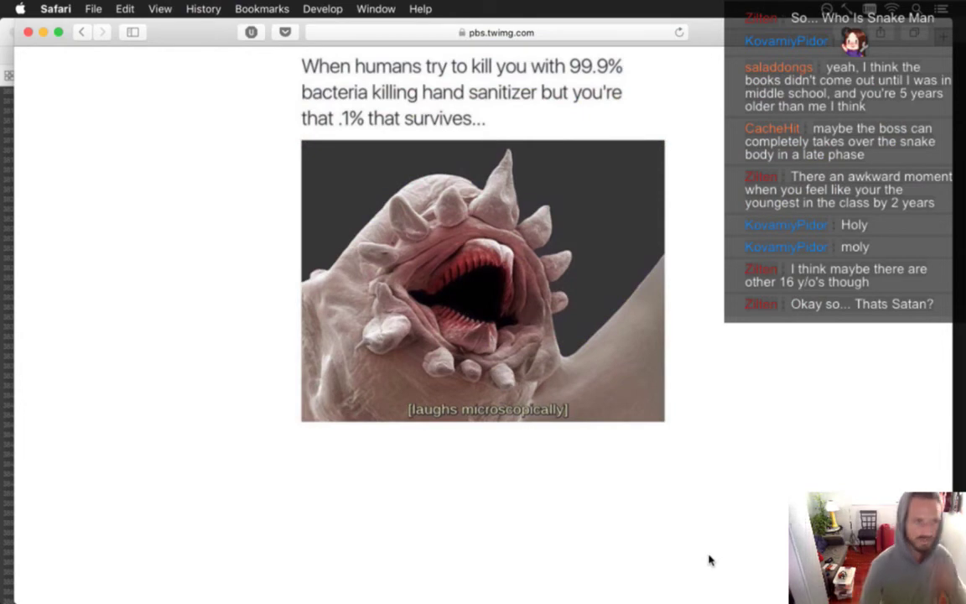
# Step: Switch to Xcode, try the outdoor tower boss fight in Songbringer, and quit the game
pyautogui.press('super+Tab')
pyautogui.press('super+Tab')
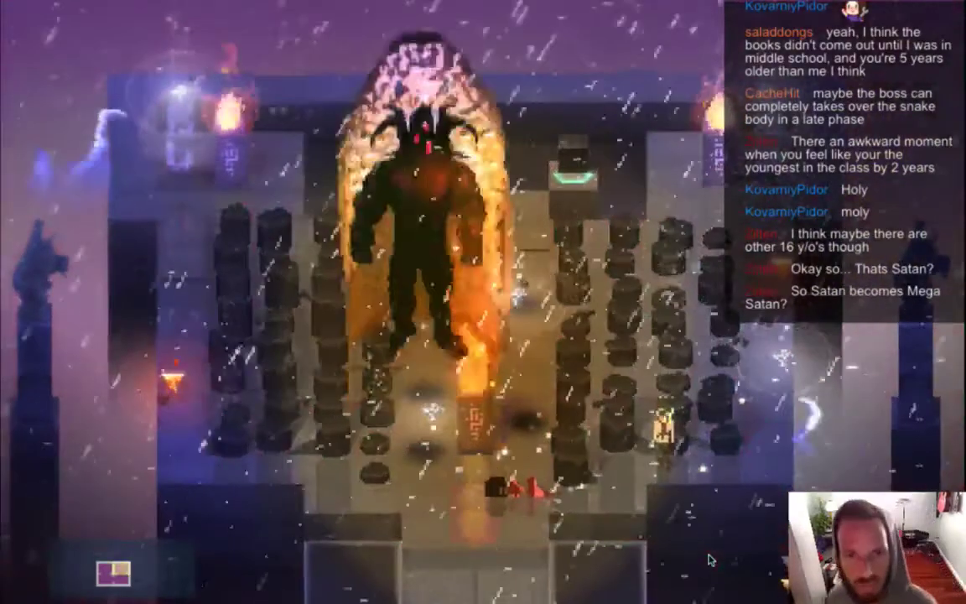
pyautogui.press('super+q')
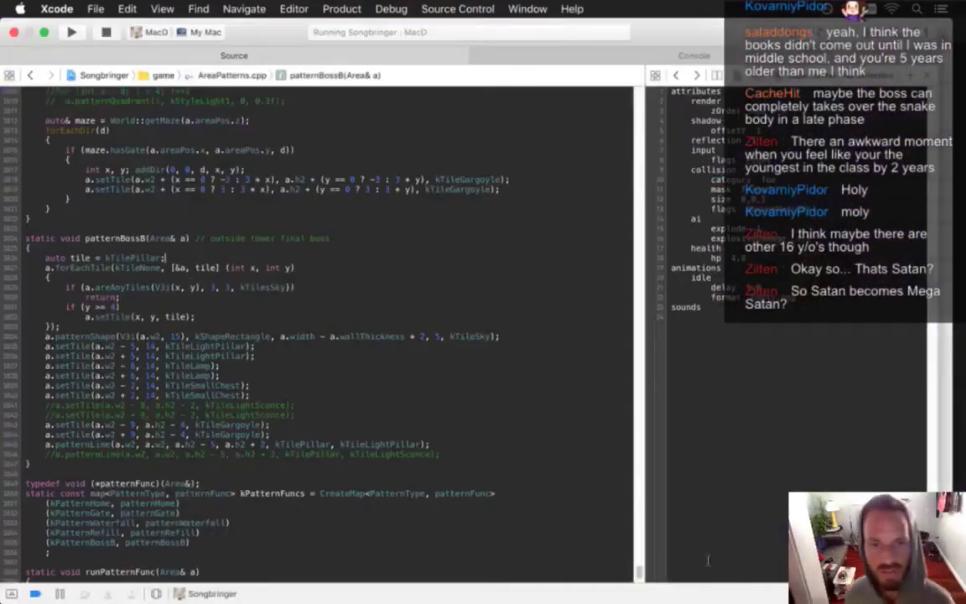
# Step: Return to Safari and save the hand sanitizer bacteria image to the Desktop under its default file name
pyautogui.press('super+Tab')
pyautogui.press('super+Tab')
pyautogui.press('super+Tab')
pyautogui.press('super+Tab')
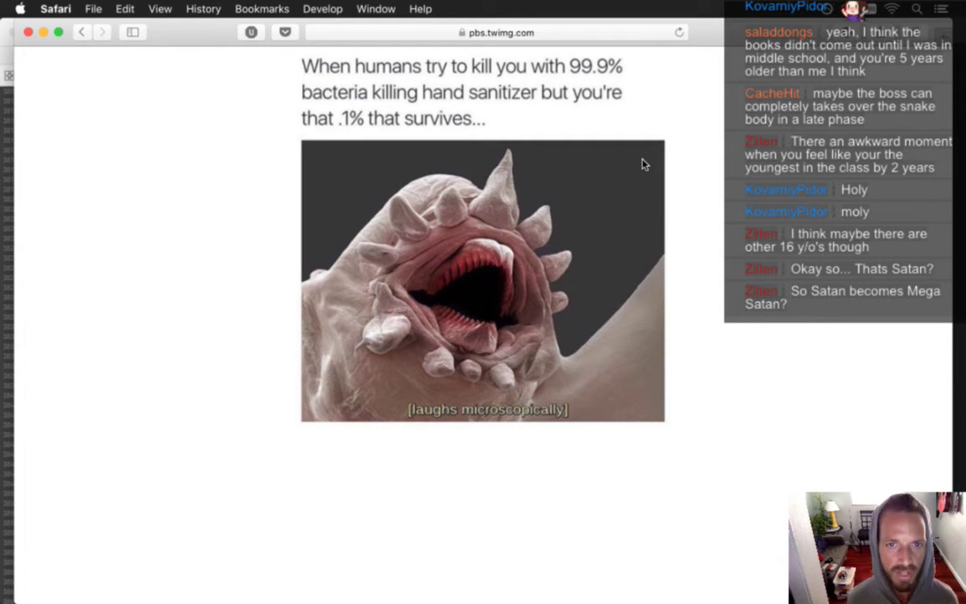
pyautogui.rightClick(465, 234)
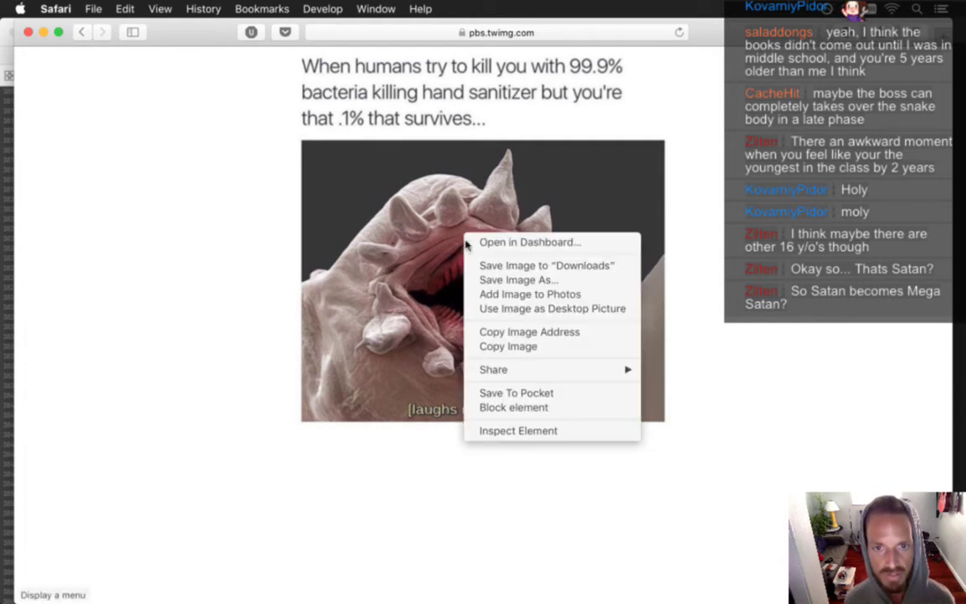
pyautogui.click(571, 286)
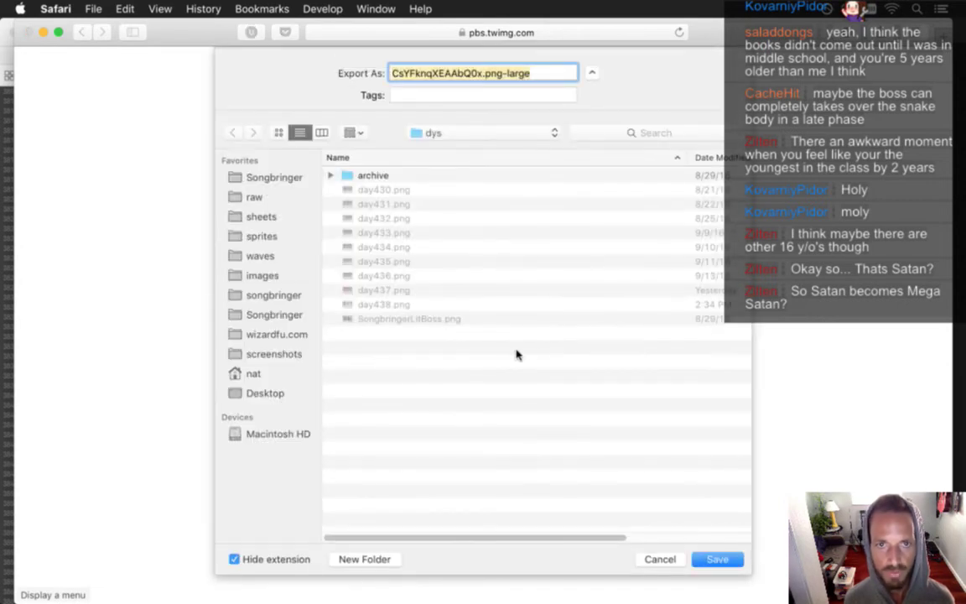
pyautogui.click(265, 392)
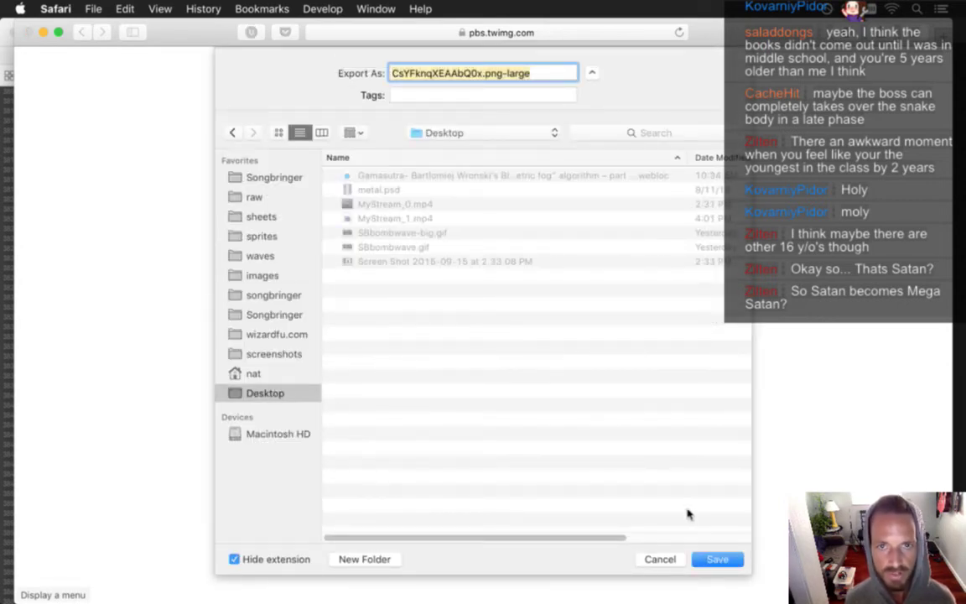
pyautogui.click(717, 558)
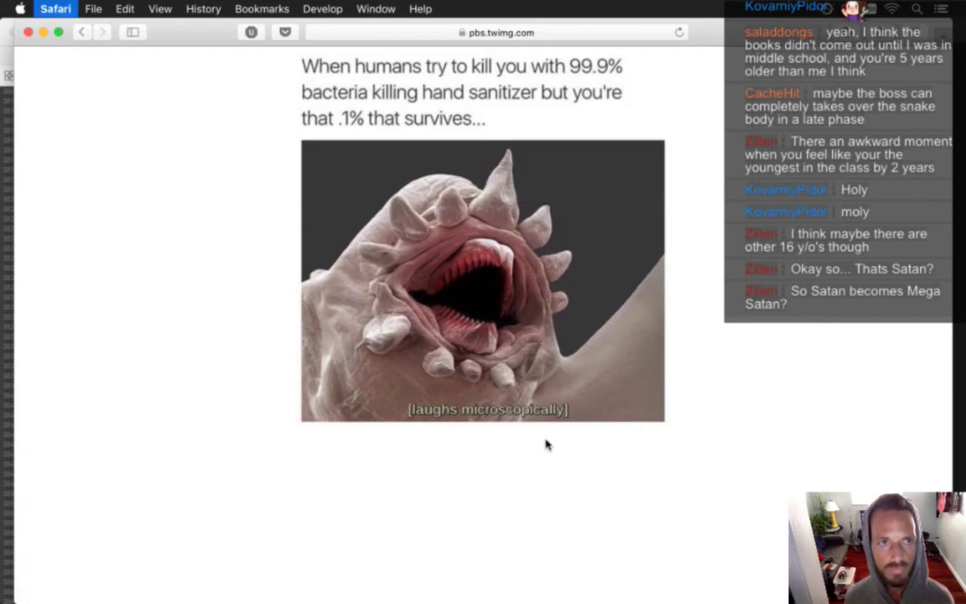
# Step: Run Songbringer from Xcode to test the boss fight again, exit the game, and switch to Photoshop
pyautogui.press('super+Tab')
pyautogui.press('super+Tab')
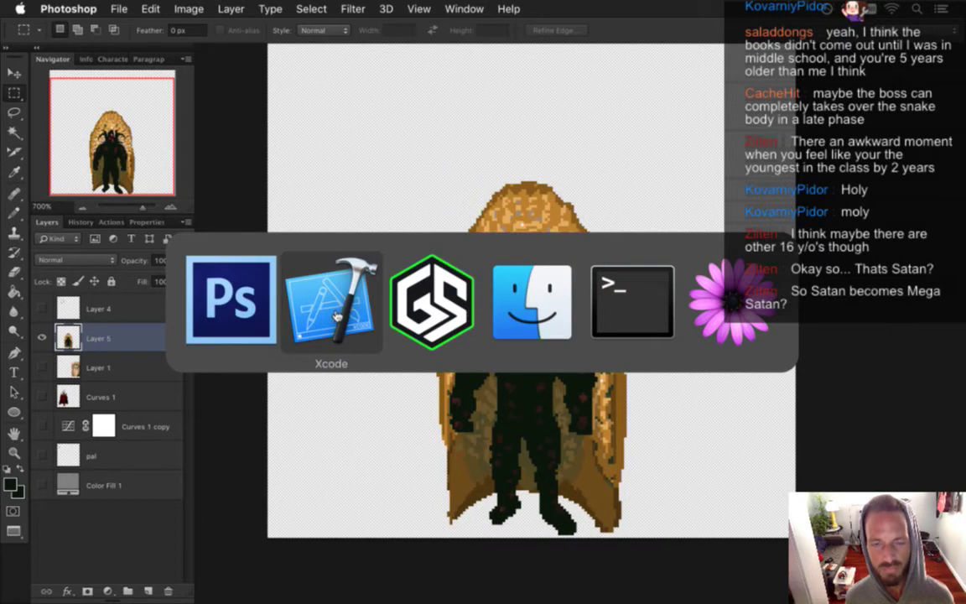
pyautogui.click(304, 287)
pyautogui.press('super+r')
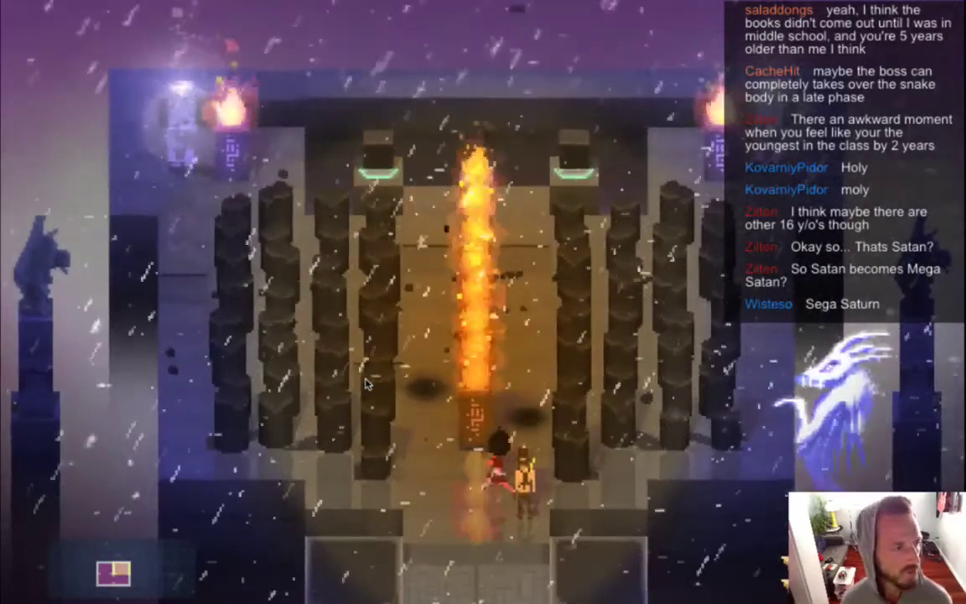
pyautogui.press('super+Tab')
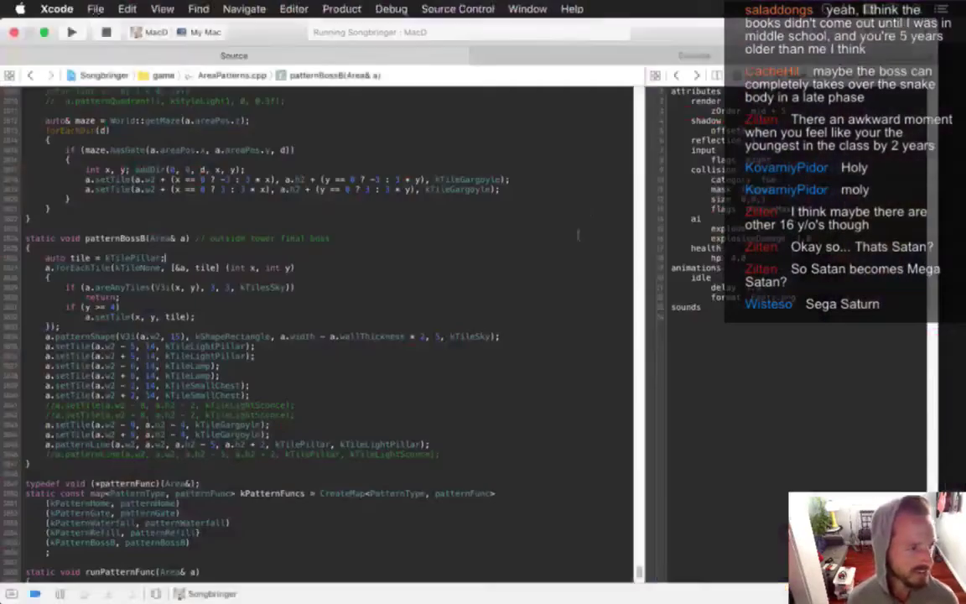
pyautogui.press('super+Tab')
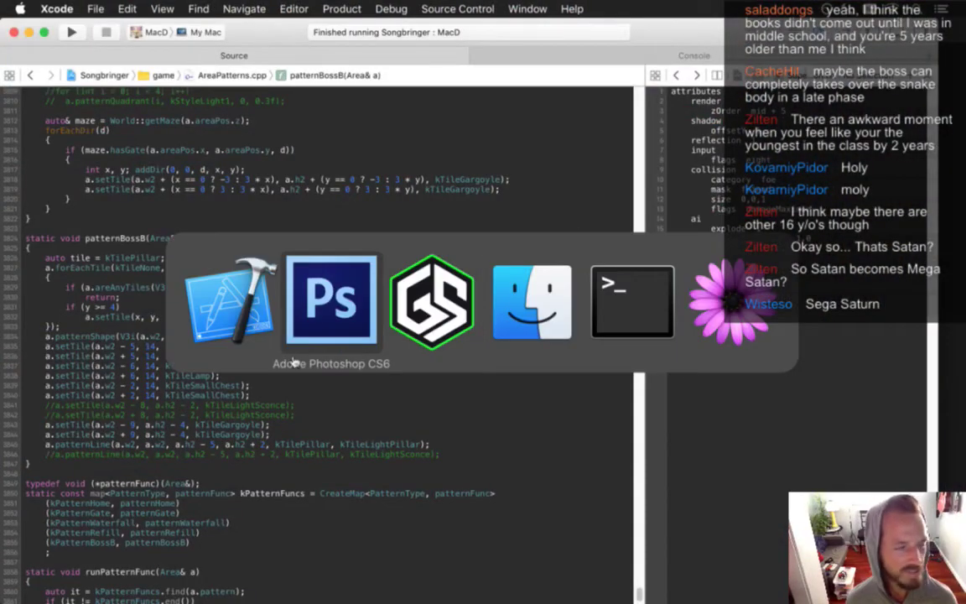
pyautogui.click(292, 302)
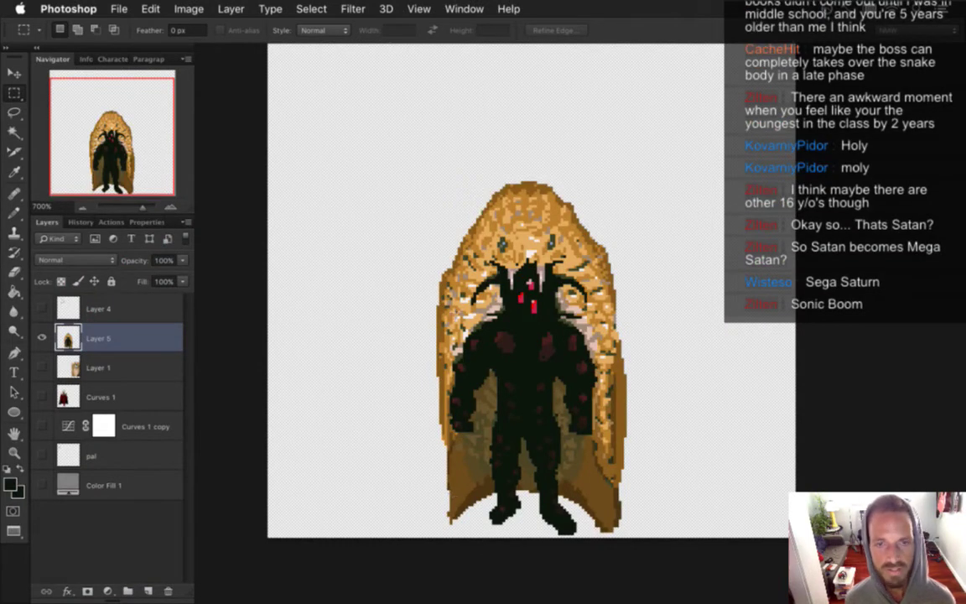
# Step: Switch to Terminal and review the Songbringer repository's status and diff with the gs and d commands
pyautogui.press('super+Tab')
pyautogui.click(600, 315)
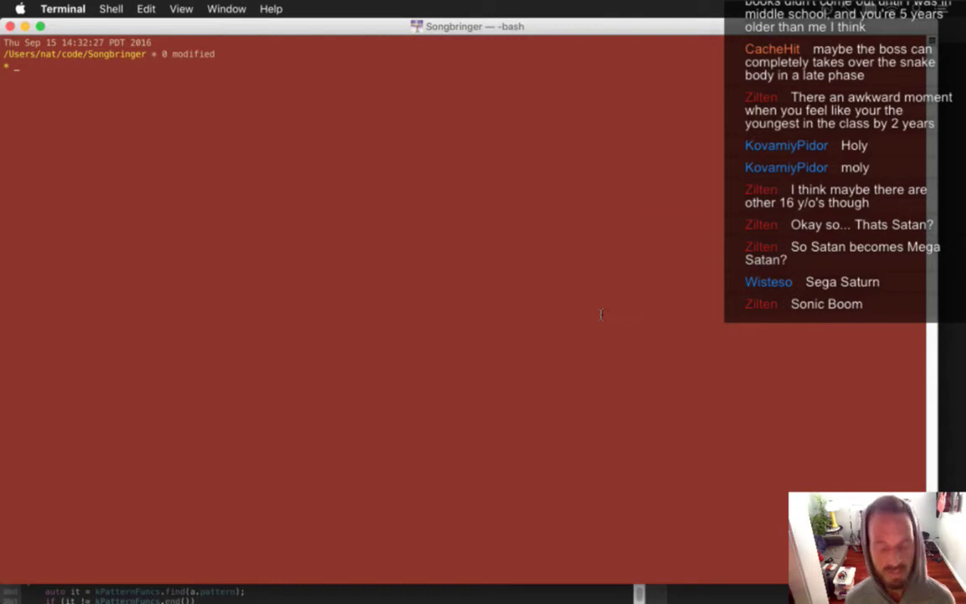
pyautogui.write('gs')
pyautogui.press('Return')
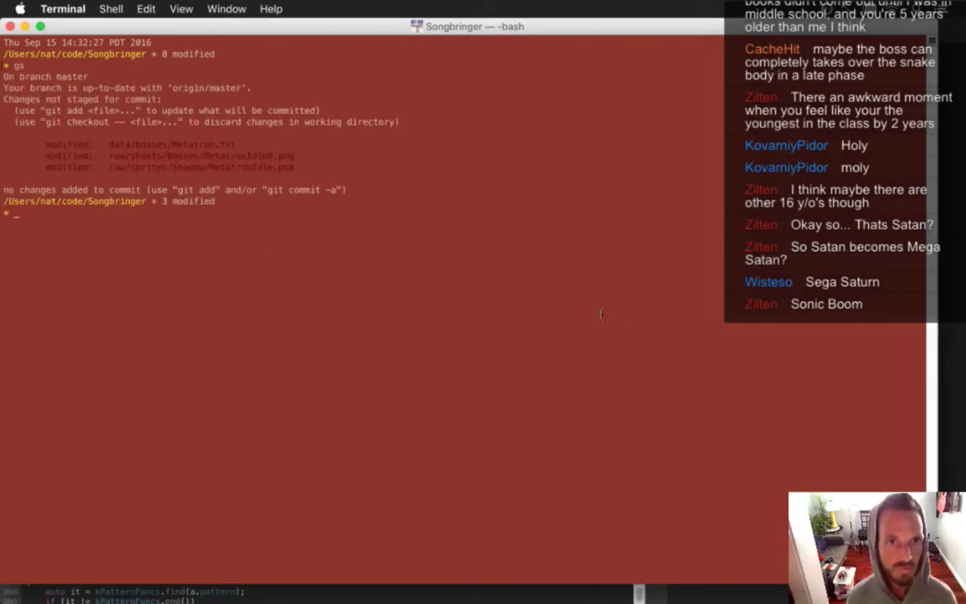
pyautogui.write('d')
pyautogui.press('Return')
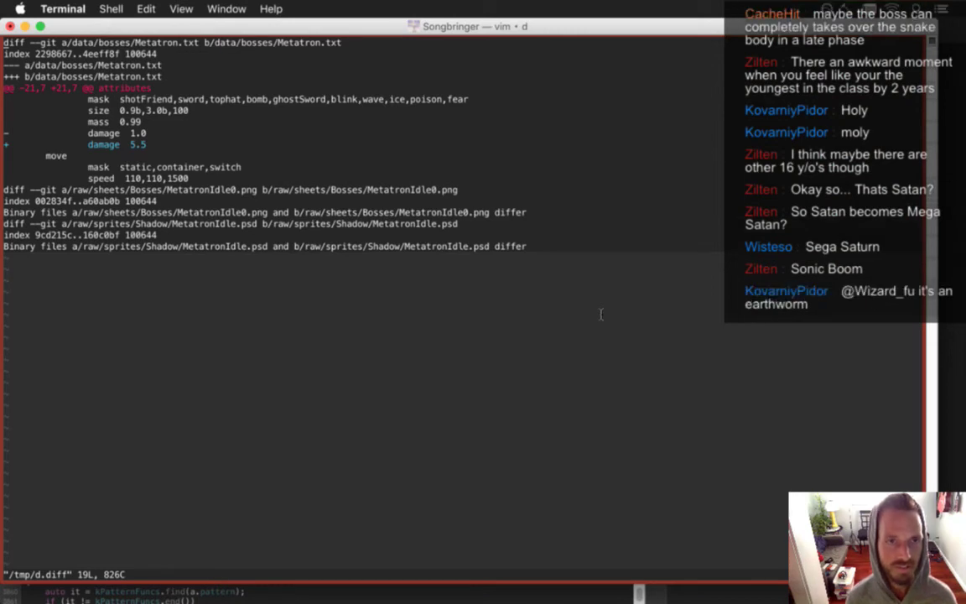
pyautogui.write(':q')
pyautogui.press('Return')
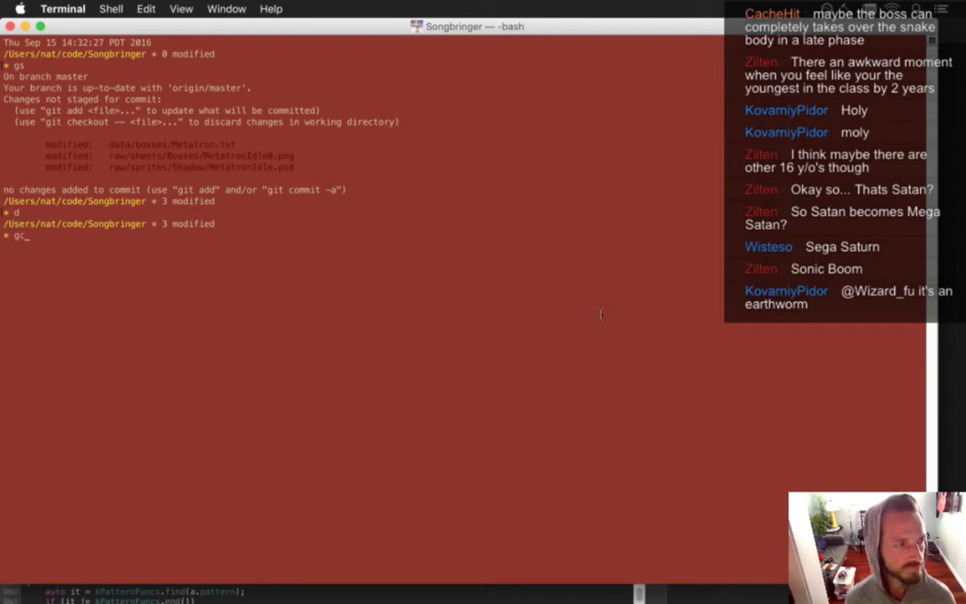
# Step: Commit all modified Metatron files using gc with the message "." and push the commit using gp
pyautogui.write('gc')
pyautogui.press('Return')
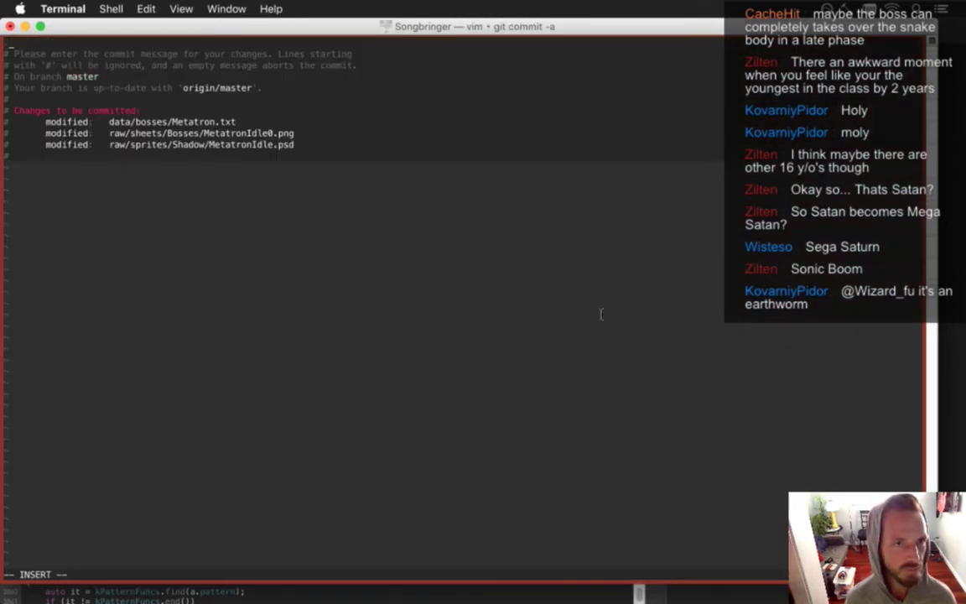
pyautogui.write('.')
pyautogui.press('Escape')
pyautogui.write(':wq')
pyautogui.press('Return')
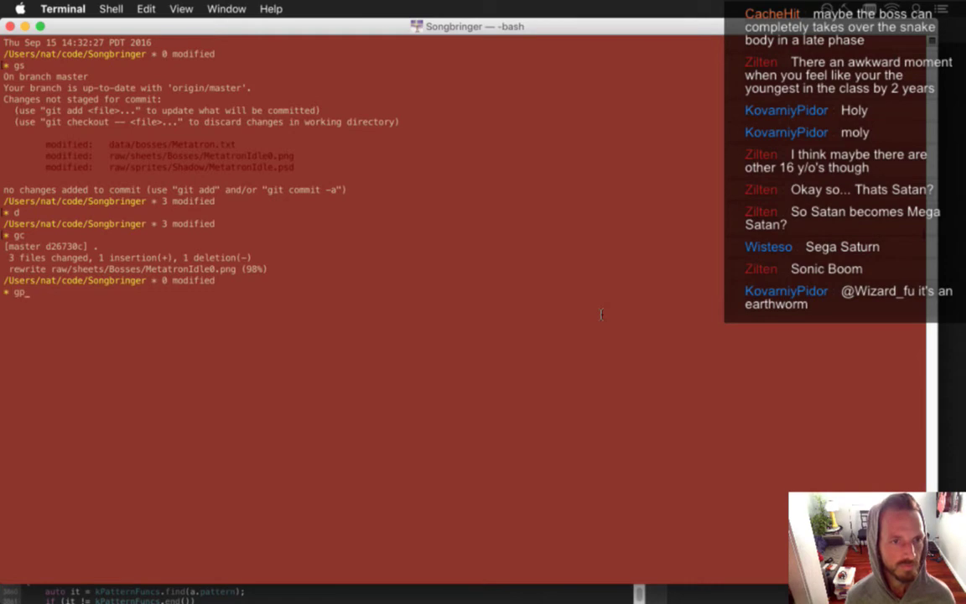
pyautogui.write('gp')
pyautogui.press('Return')
# Step: Reveal the desktop, preview the saved bacteria image with Quick Look, and close the preview
pyautogui.press('cmd+Tab')
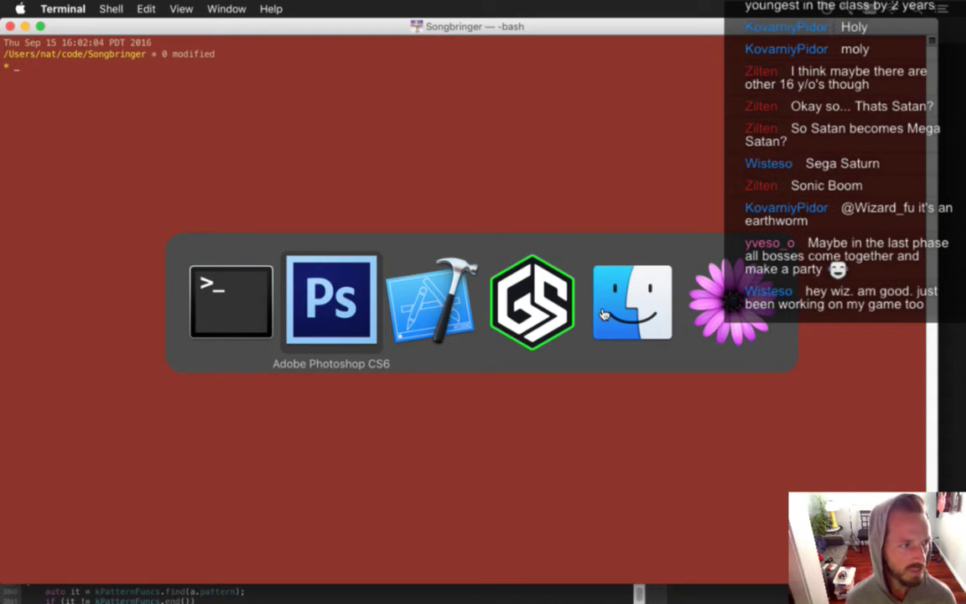
pyautogui.click(231, 314)
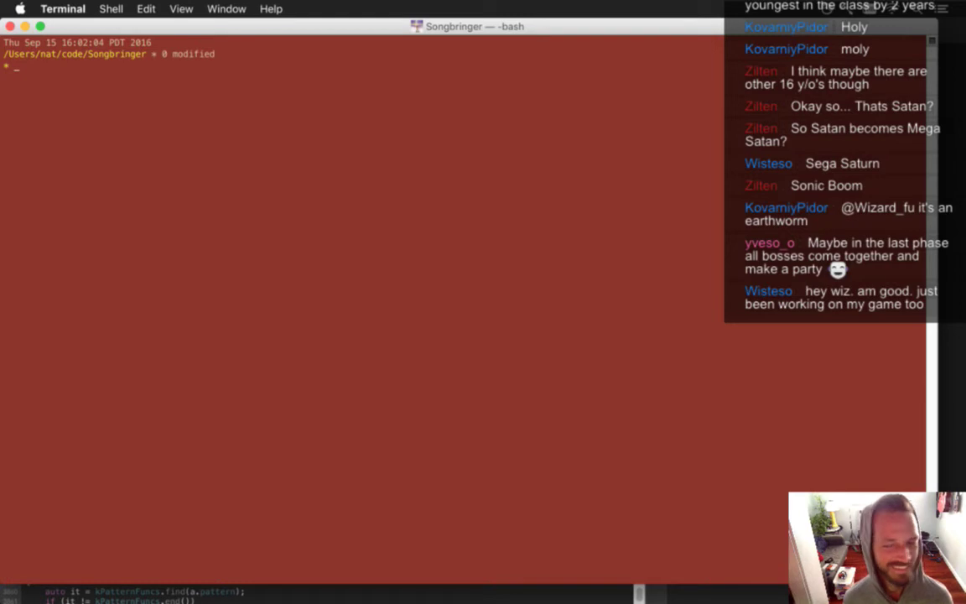
pyautogui.press('F11')
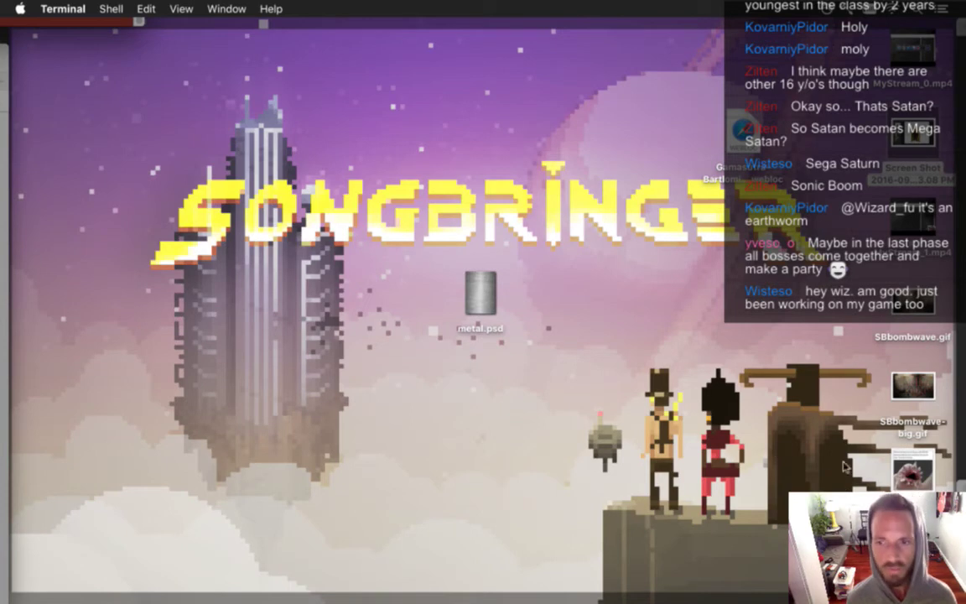
pyautogui.click(906, 475)
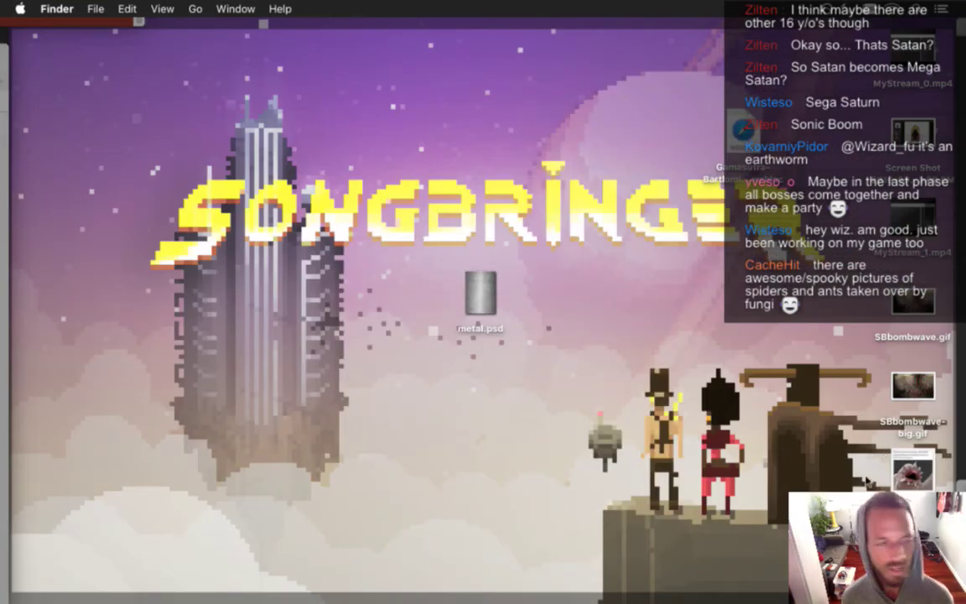
pyautogui.press('space')
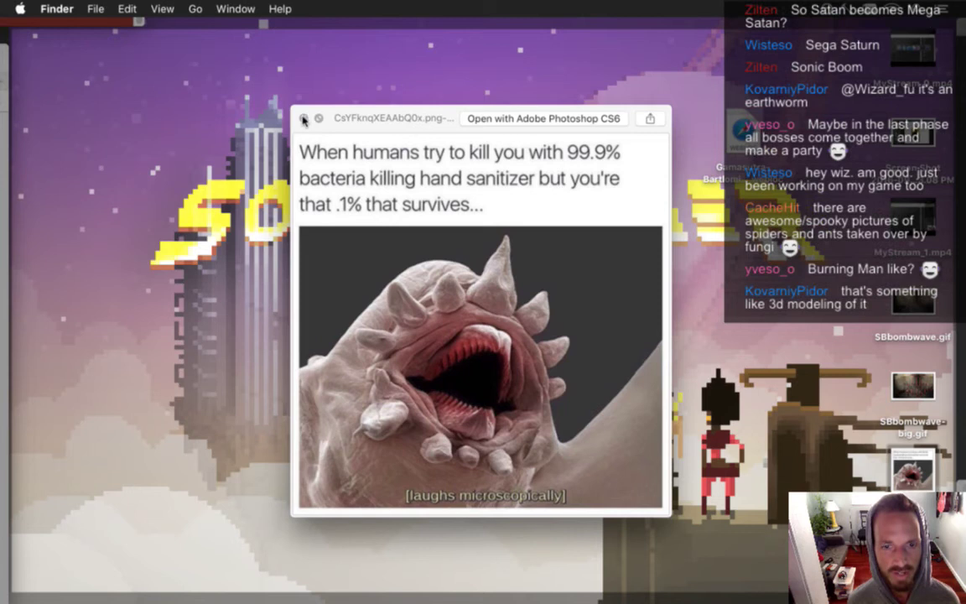
pyautogui.click(303, 119)
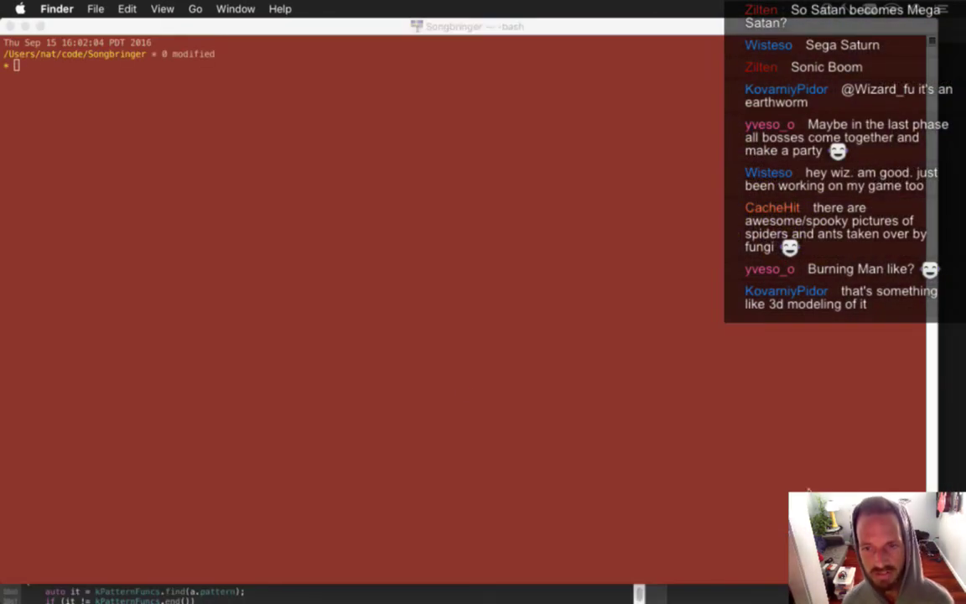
# Step: Switch to Xcode briefly and return to the boss sprite document in Photoshop
pyautogui.press('super+Tab')
pyautogui.click(541, 339)
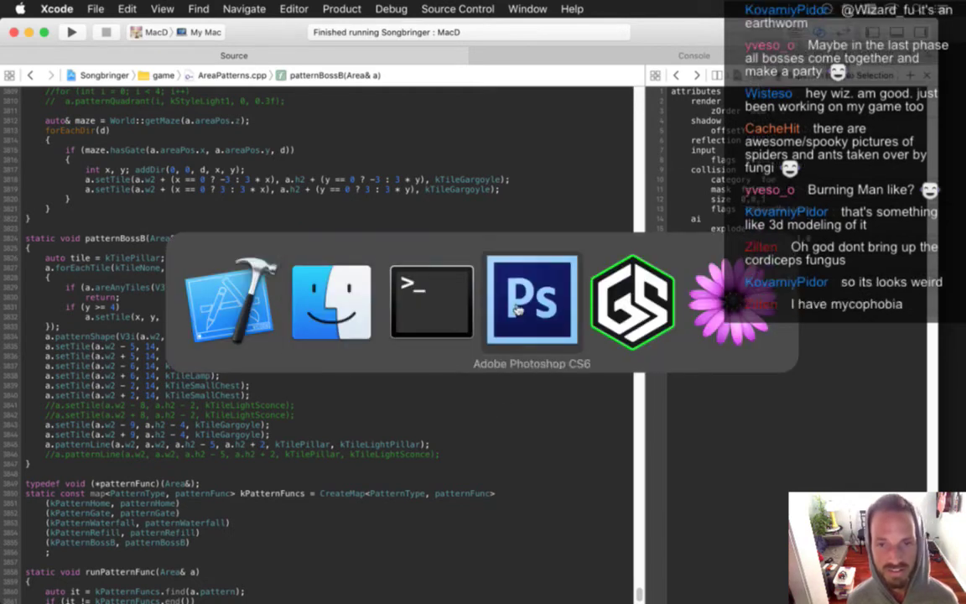
pyautogui.click(511, 314)
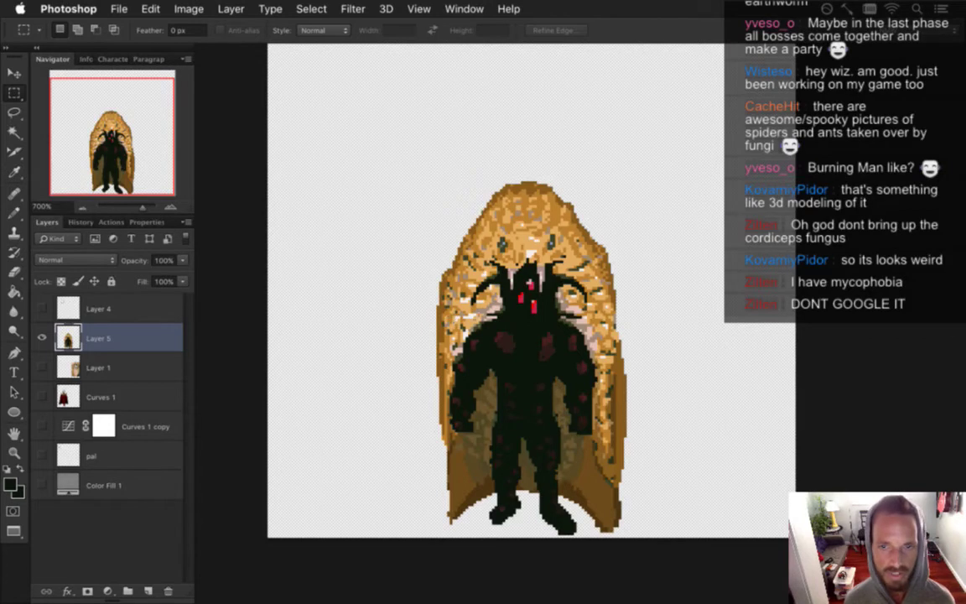
# Step: Switch to the running Songbringer game, move the character around the boss arena to observe the Metatron fight, and quit the game
pyautogui.scroll(3, 473, 328)
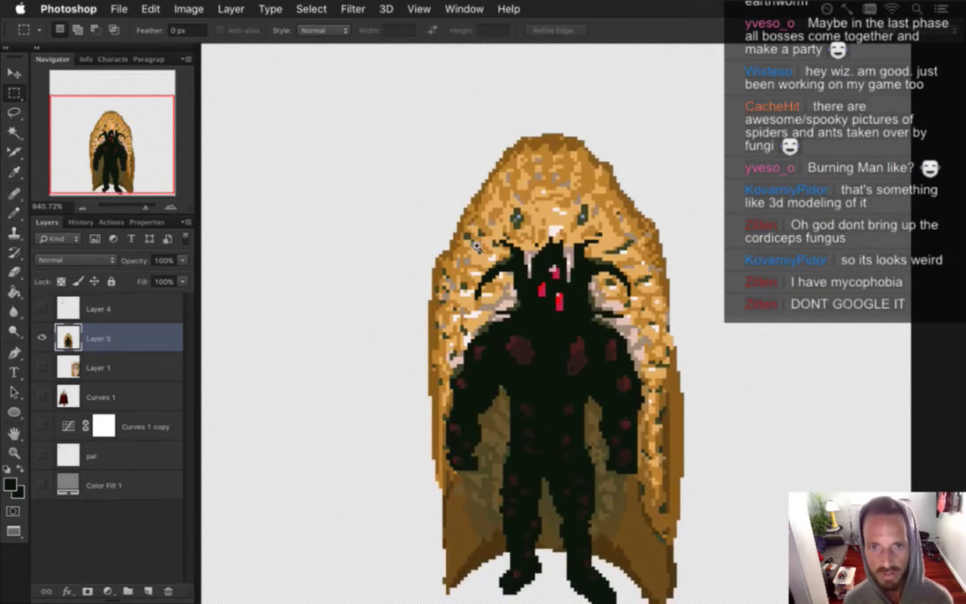
pyautogui.press('super+Tab')
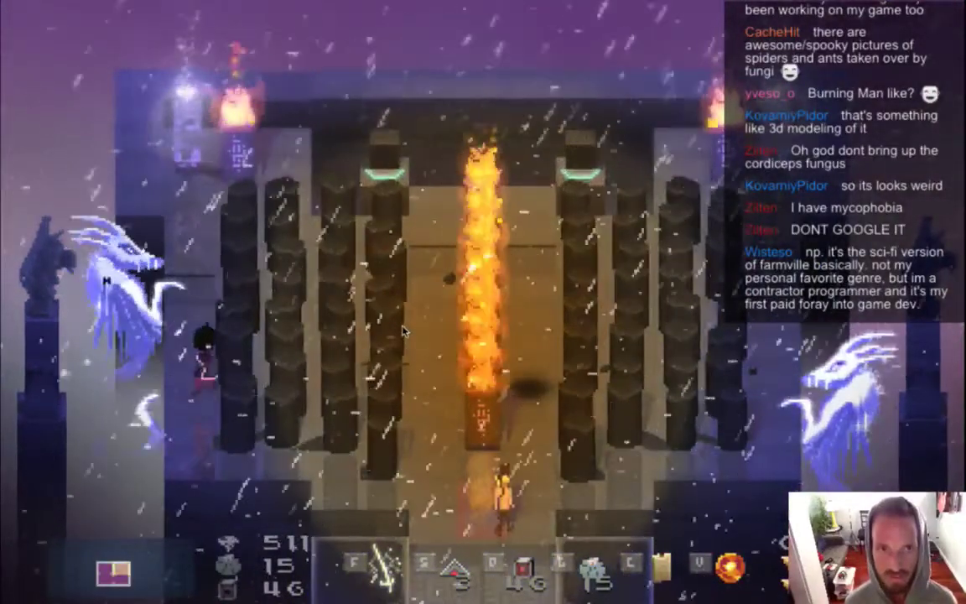
pyautogui.press('Left')
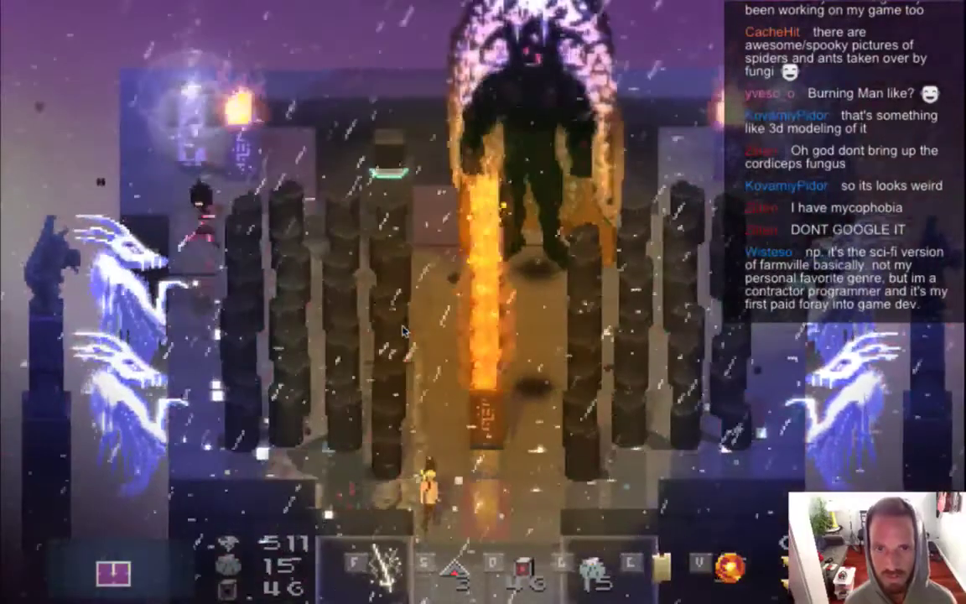
pyautogui.press('Right')
pyautogui.press('Up')
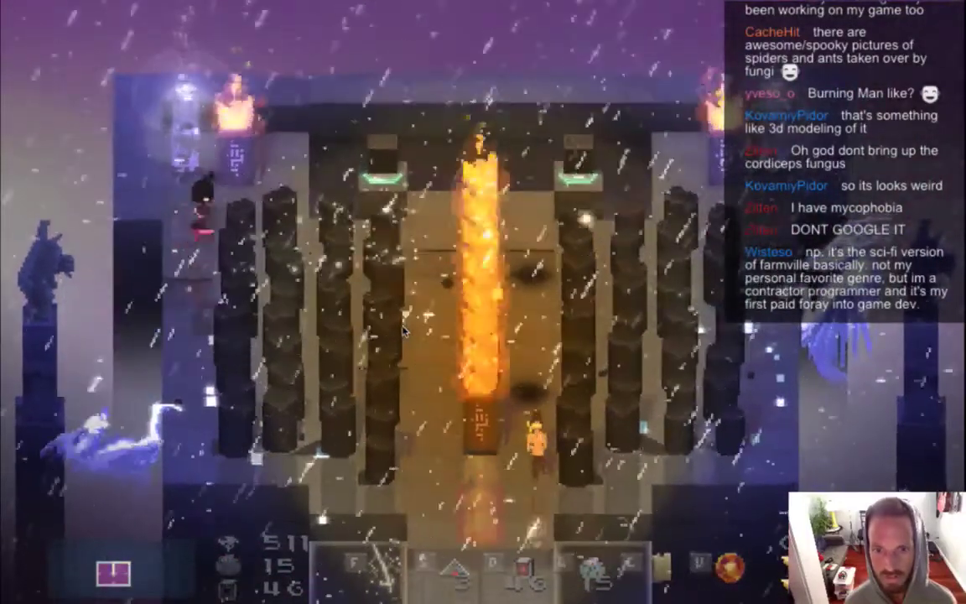
pyautogui.press('Right')
pyautogui.press('Down')
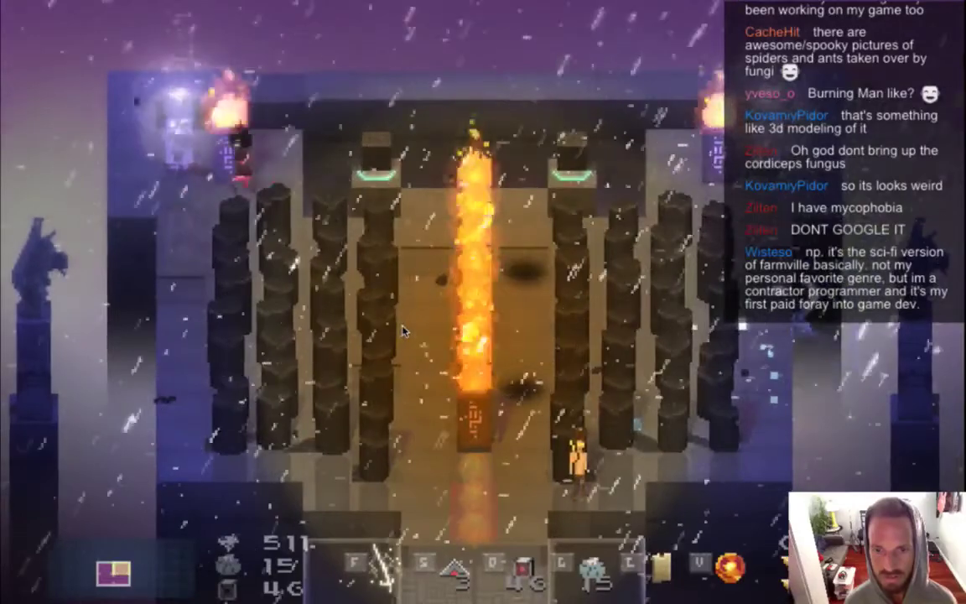
pyautogui.press('Right')
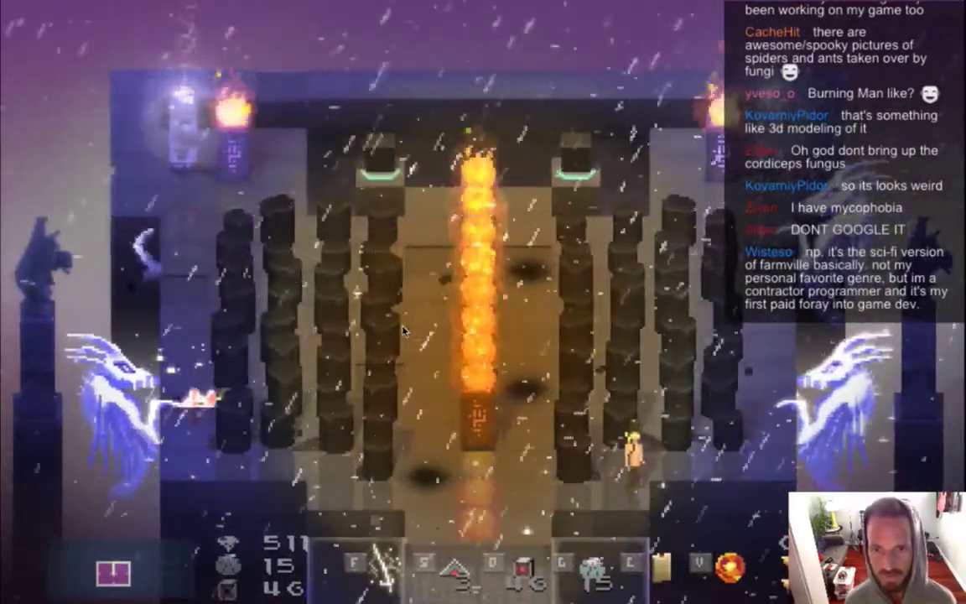
pyautogui.press('Left')
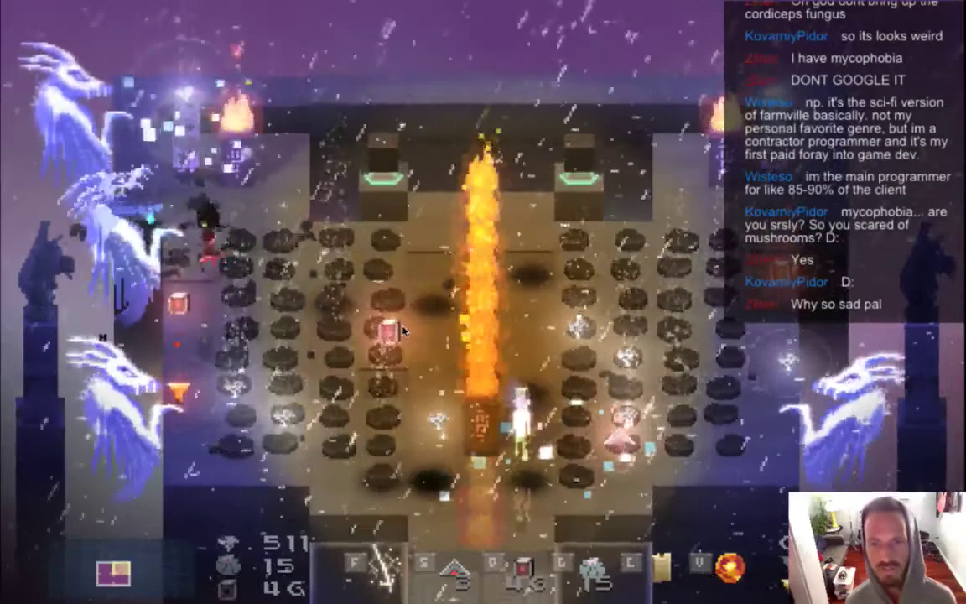
pyautogui.press('super+q')
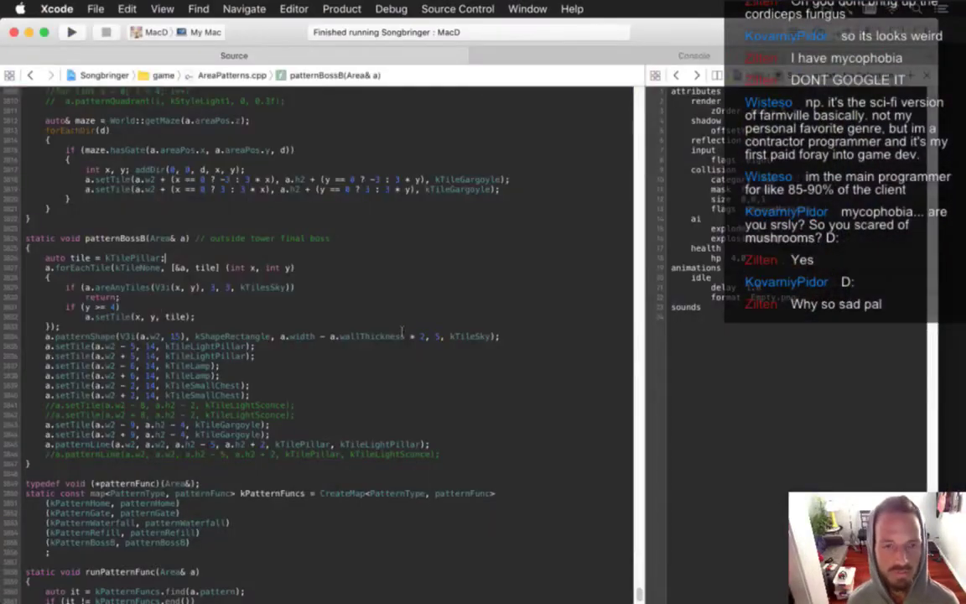
# Step: Return to the boss sprite in Photoshop and create a new layer directly above Layer 5
pyautogui.press('super+Tab')
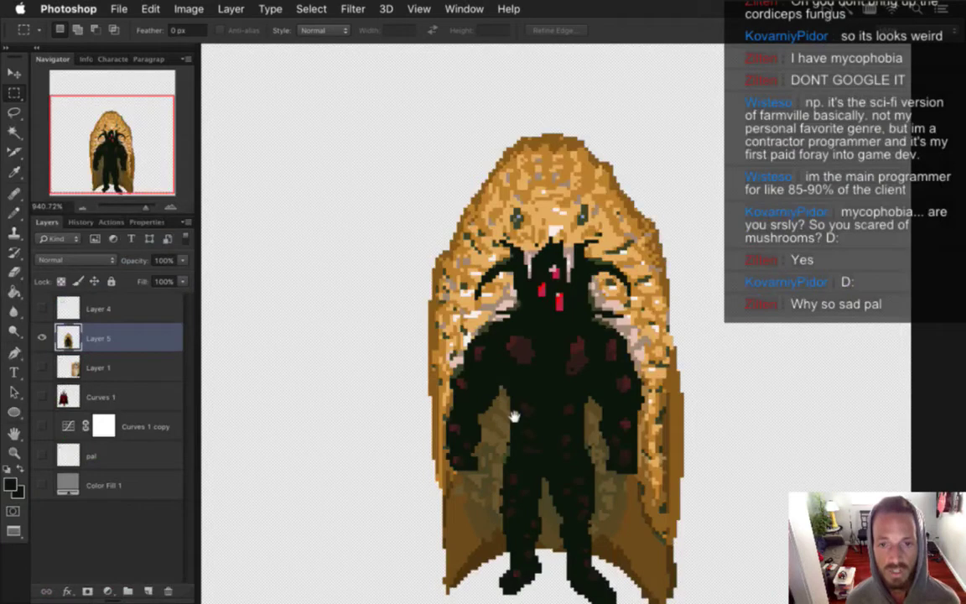
pyautogui.moveTo(513, 417); pyautogui.dragTo(498, 380)
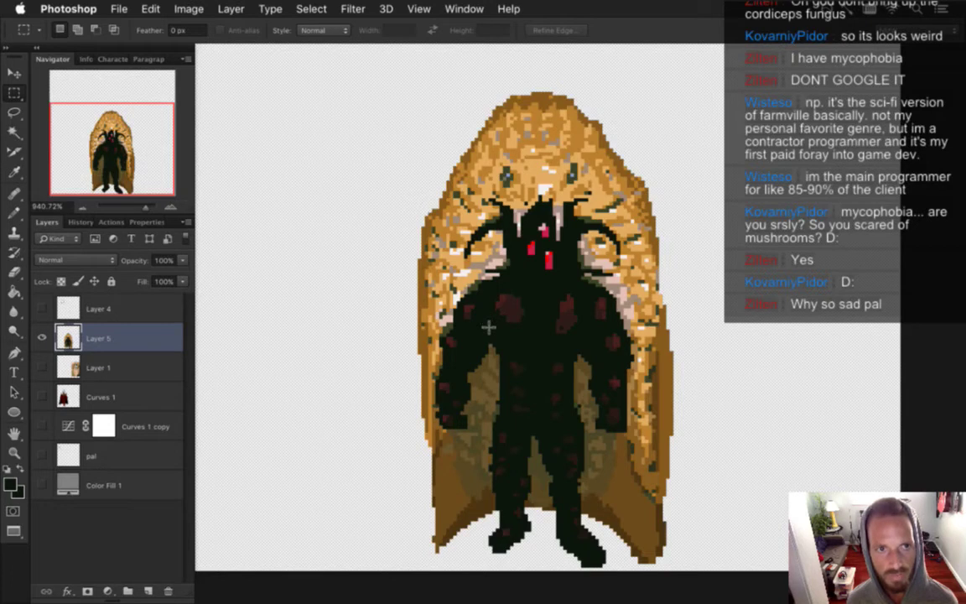
pyautogui.moveTo(517, 396); pyautogui.dragTo(483, 379)
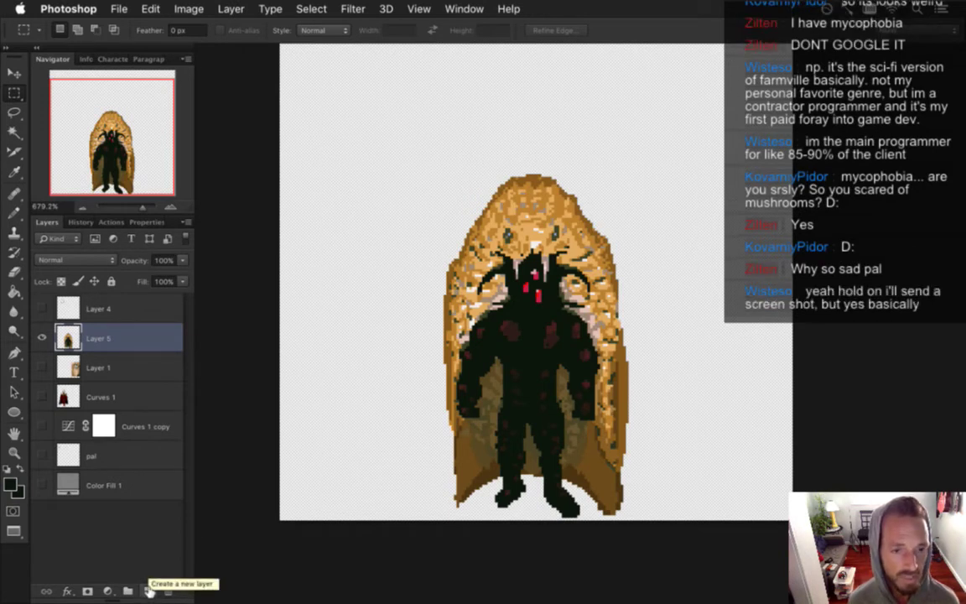
pyautogui.click(149, 590)
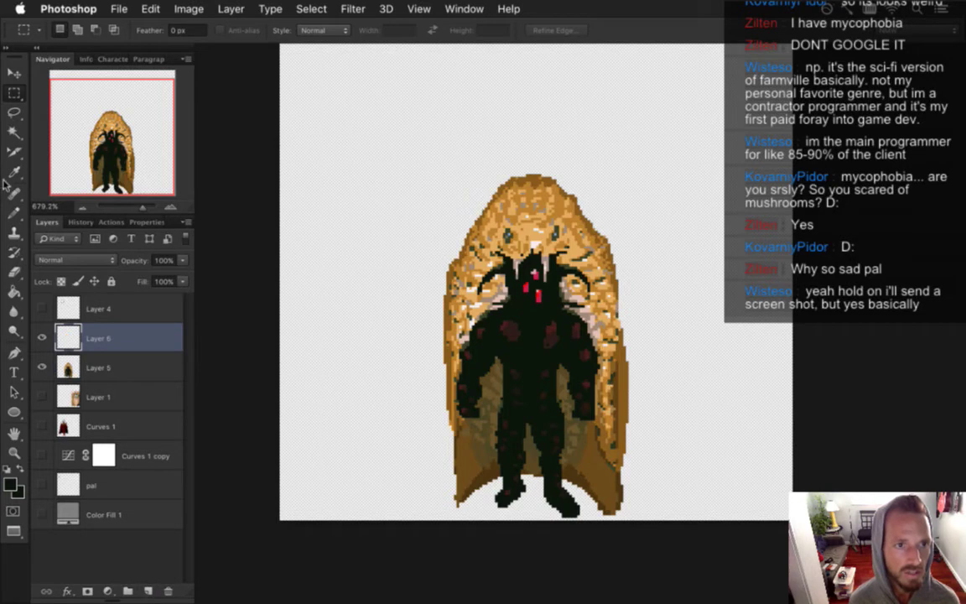
# Step: Choose the Pencil tool for the new layer and enlarge its tip to 60 px
pyautogui.click(15, 213)
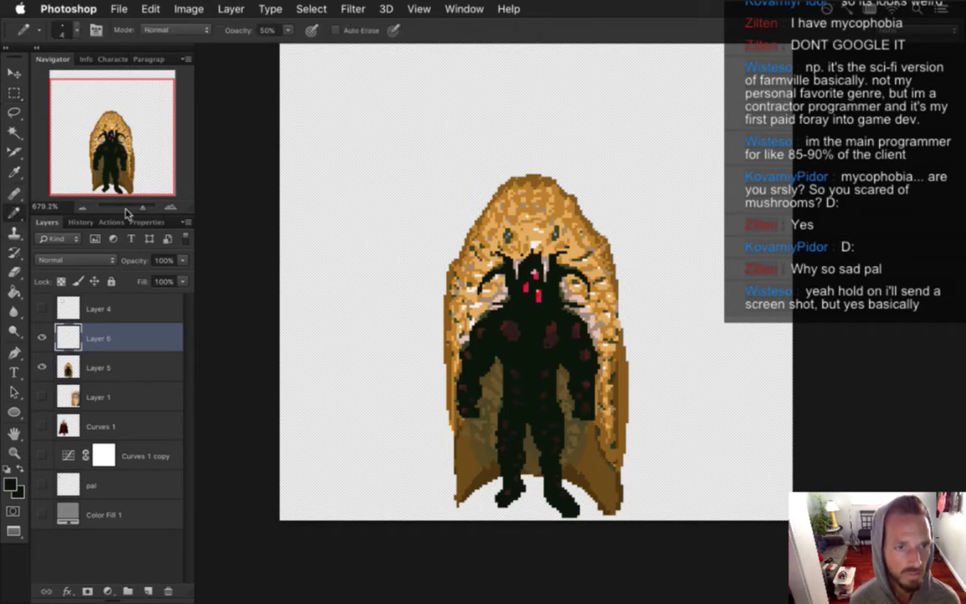
pyautogui.click(14, 214)
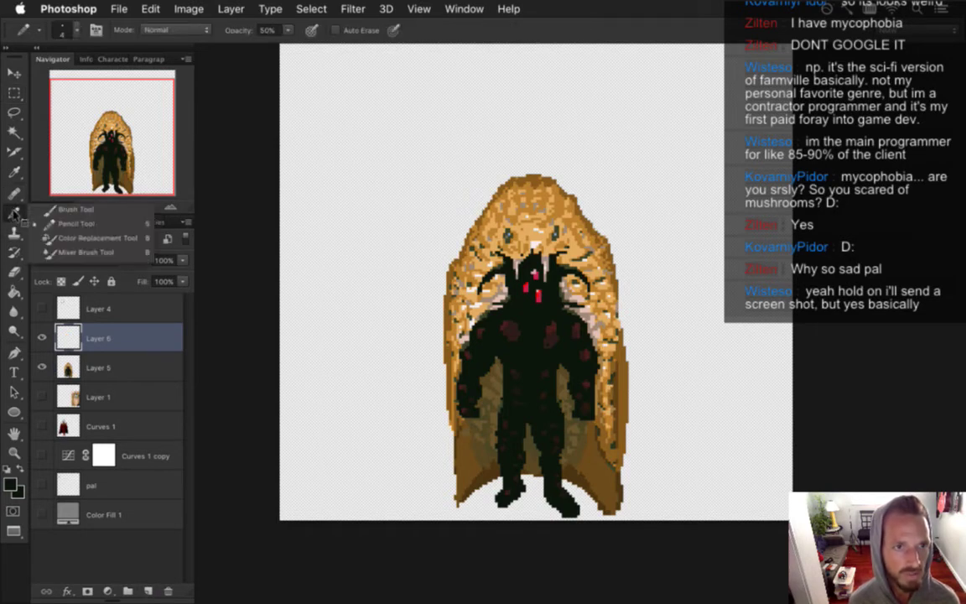
pyautogui.click(71, 210)
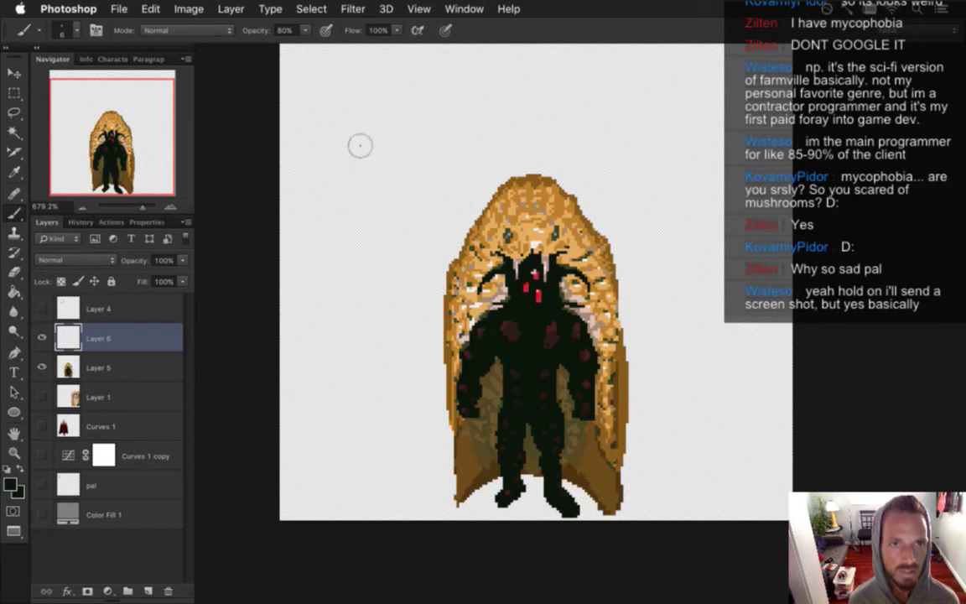
pyautogui.hotkey('shift', 'b')
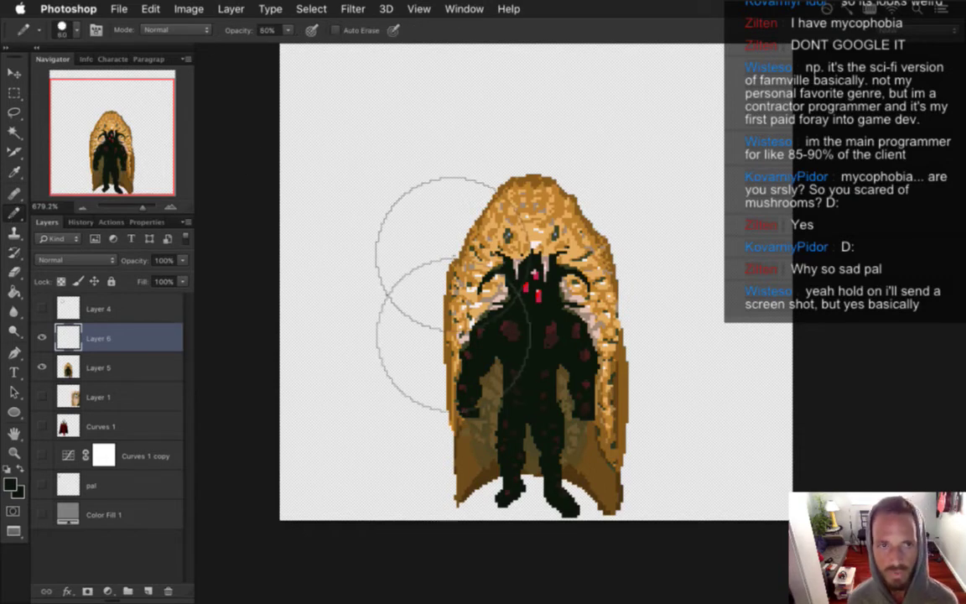
pyautogui.press(']')
pyautogui.press(']')
pyautogui.press(']')
pyautogui.press(']')
pyautogui.press(']')
pyautogui.press(']')
pyautogui.press(']')
pyautogui.press(']')
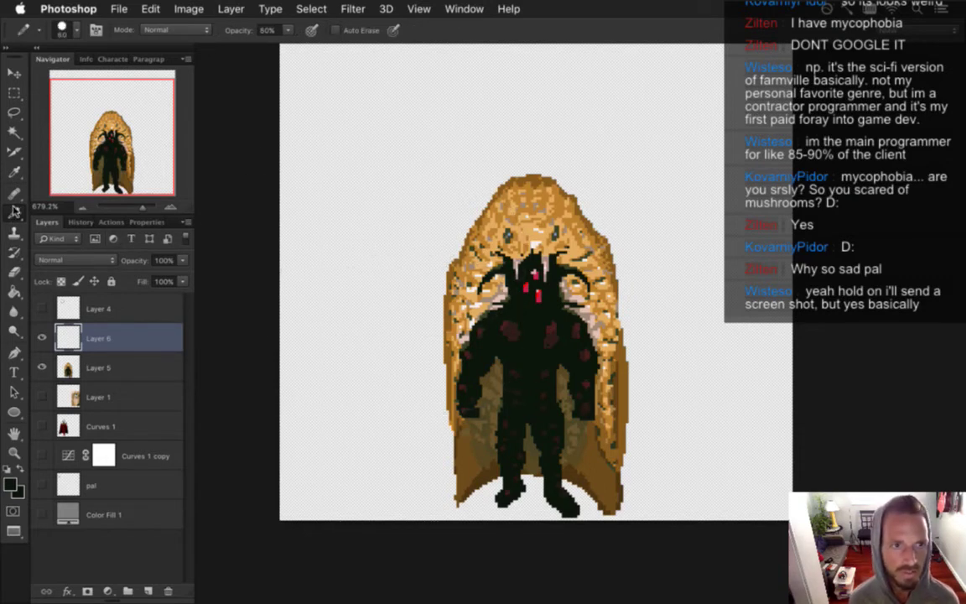
pyautogui.click(15, 212)
pyautogui.click(71, 210)
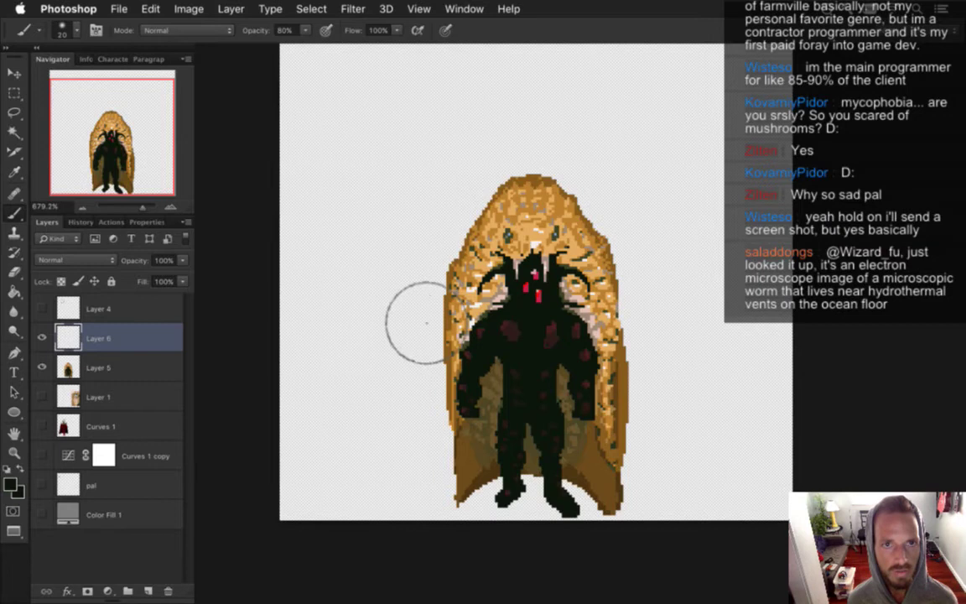
pyautogui.press('i')
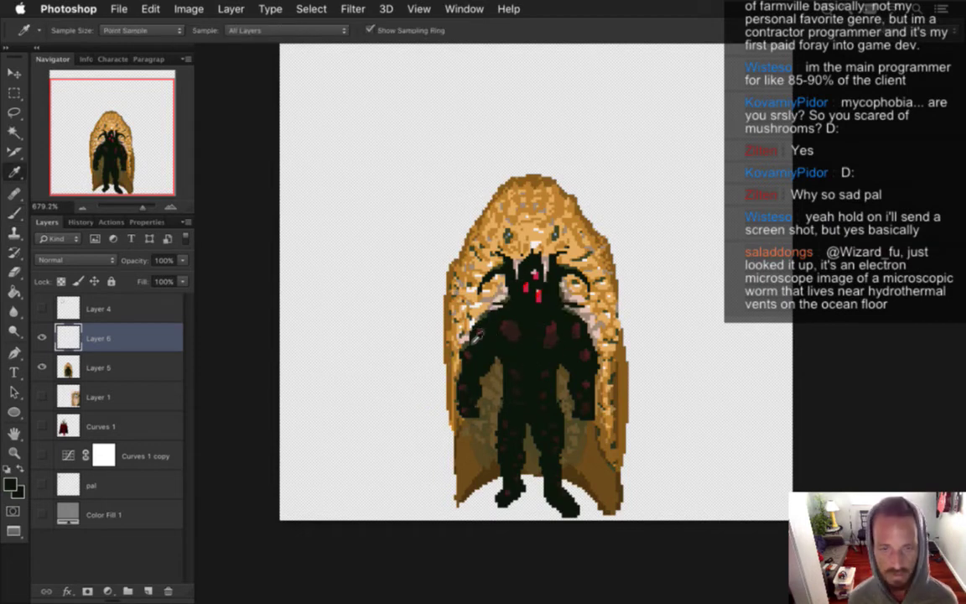
# Step: Paint faint dark shading over the caped boss on Layer 6 with a 45 px Pencil at 4% opacity, clipping the layer to Layer 5
pyautogui.press('b')
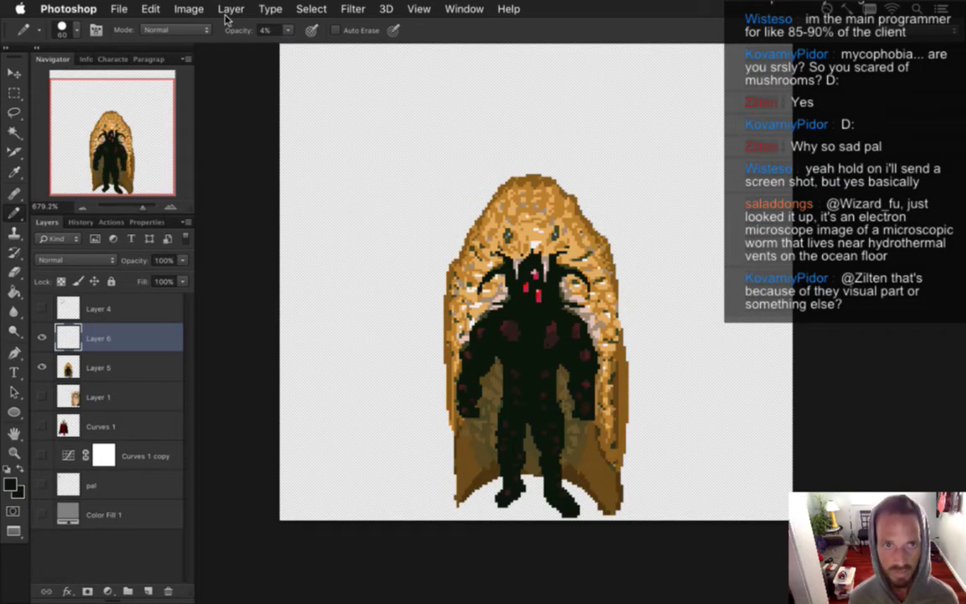
pyautogui.press('[')
pyautogui.press('[')
pyautogui.press('[')
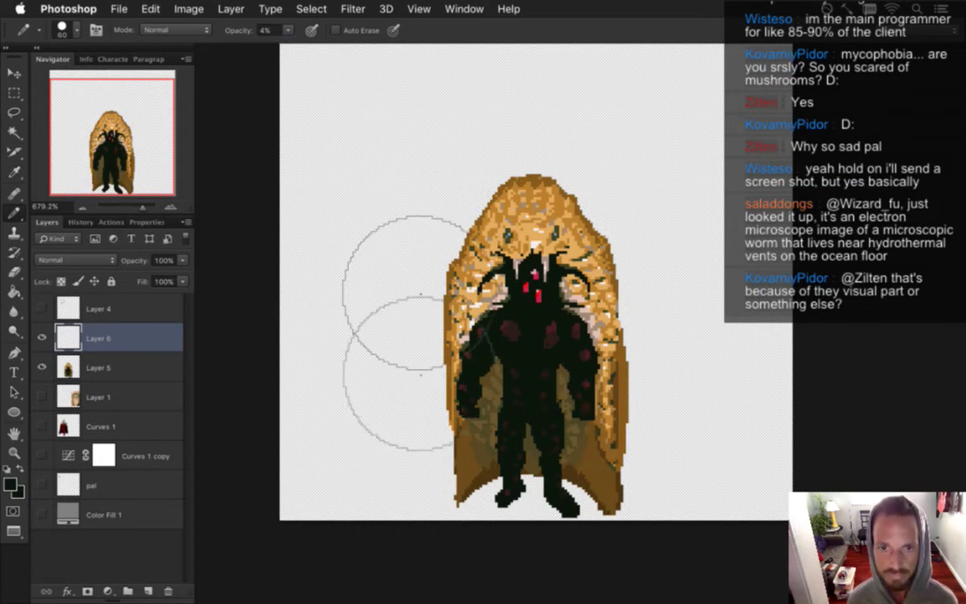
pyautogui.moveTo(436, 252)
pyautogui.mouseDown()
pyautogui.moveTo(441, 220)
pyautogui.moveTo(420, 307)
pyautogui.moveTo(418, 285)
pyautogui.moveTo(450, 202)
pyautogui.moveTo(435, 246)
pyautogui.moveTo(426, 230)
pyautogui.moveTo(402, 318)
pyautogui.moveTo(423, 412)
pyautogui.moveTo(407, 441)
pyautogui.mouseUp()
pyautogui.keyDown('alt'); pyautogui.click(106, 353); pyautogui.keyUp('alt')
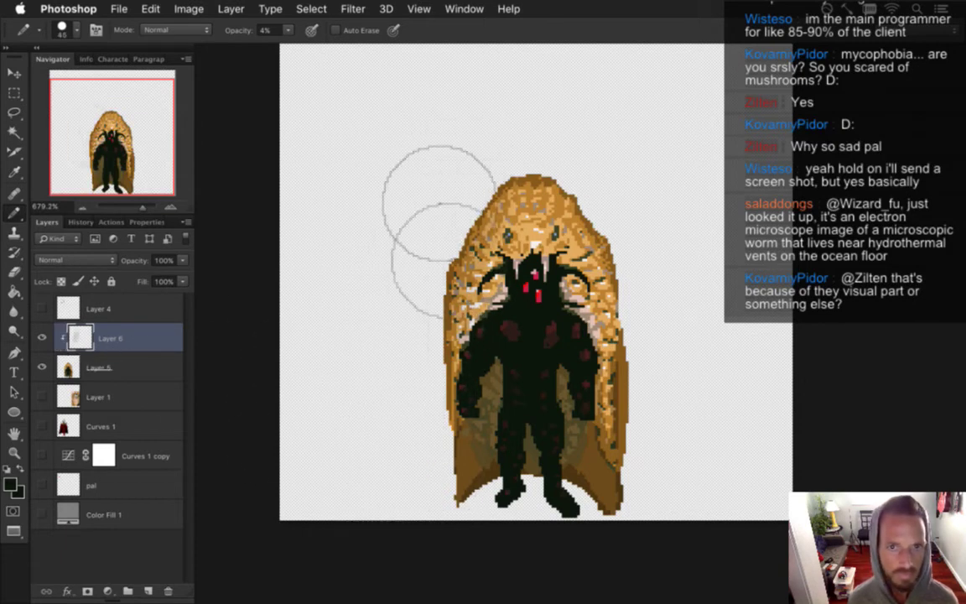
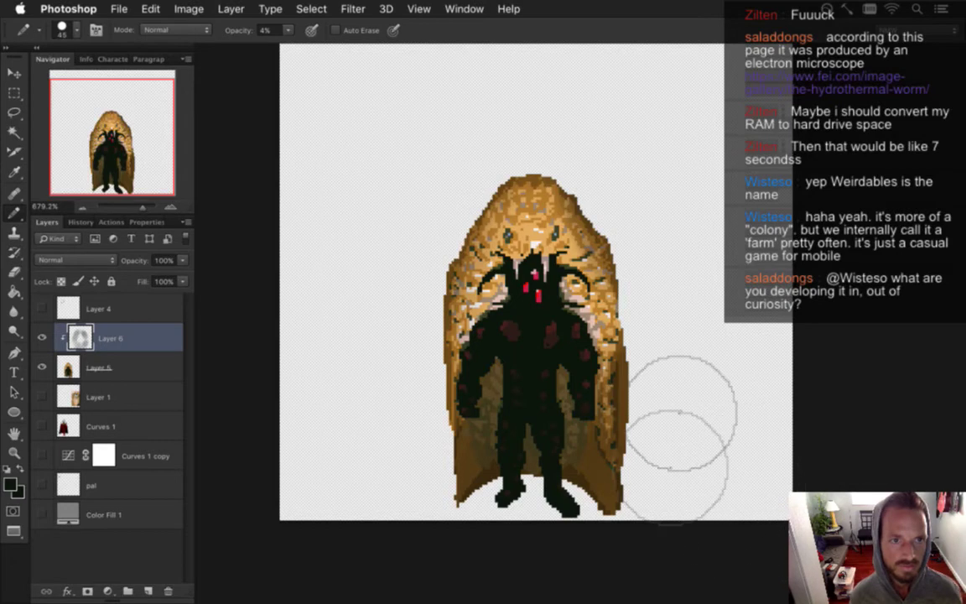
# Step: Toggle Layer 6's visibility repeatedly to compare the boss sprite with and without the new shading
pyautogui.click(39, 336)
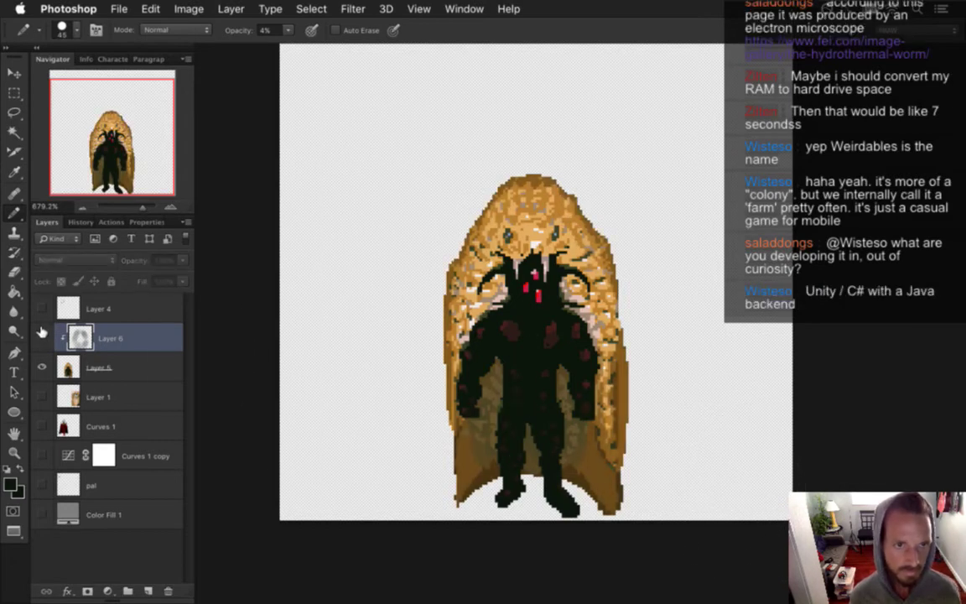
pyautogui.click(39, 335)
pyautogui.click(39, 335)
pyautogui.click(39, 336)
pyautogui.click(39, 336)
pyautogui.click(41, 335)
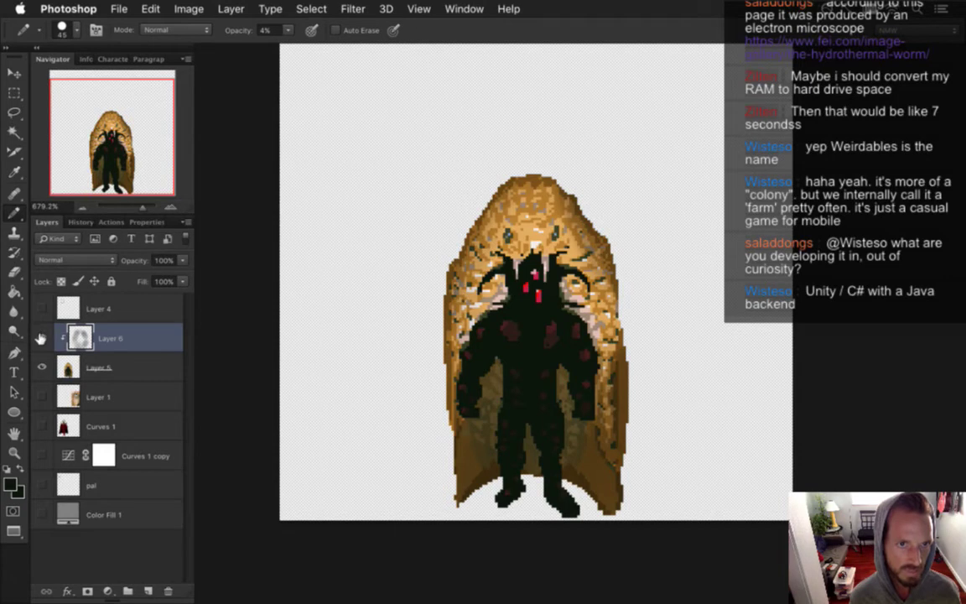
pyautogui.click(40, 336)
pyautogui.click(41, 336)
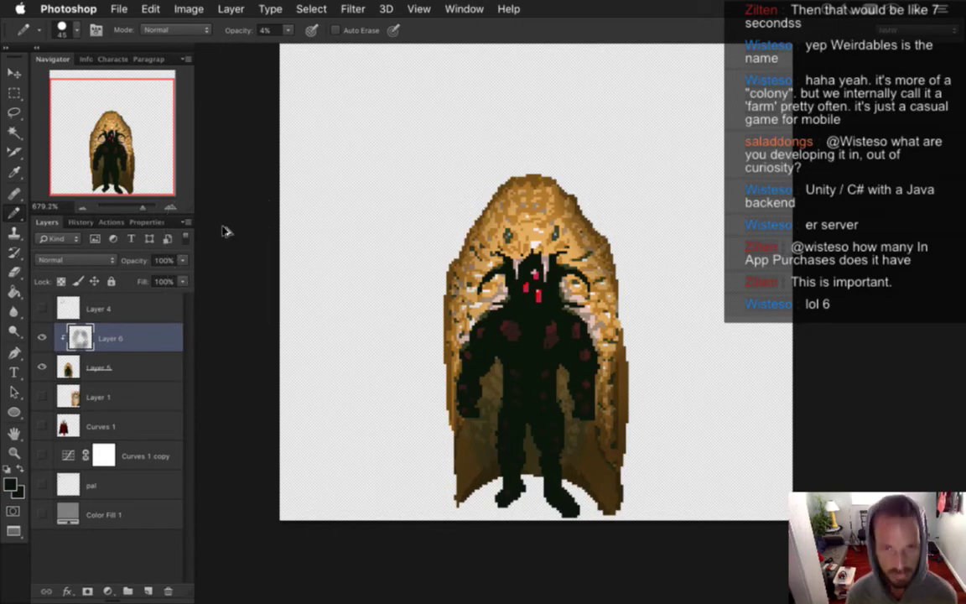
# Step: Export the shaded boss sprite with Save for Web, appending 0 to the file name
pyautogui.press('super+alt+shift+s')
pyautogui.press('Return')
pyautogui.press('Right')
pyautogui.write('0')
pyautogui.press('Return')
pyautogui.press('Return')
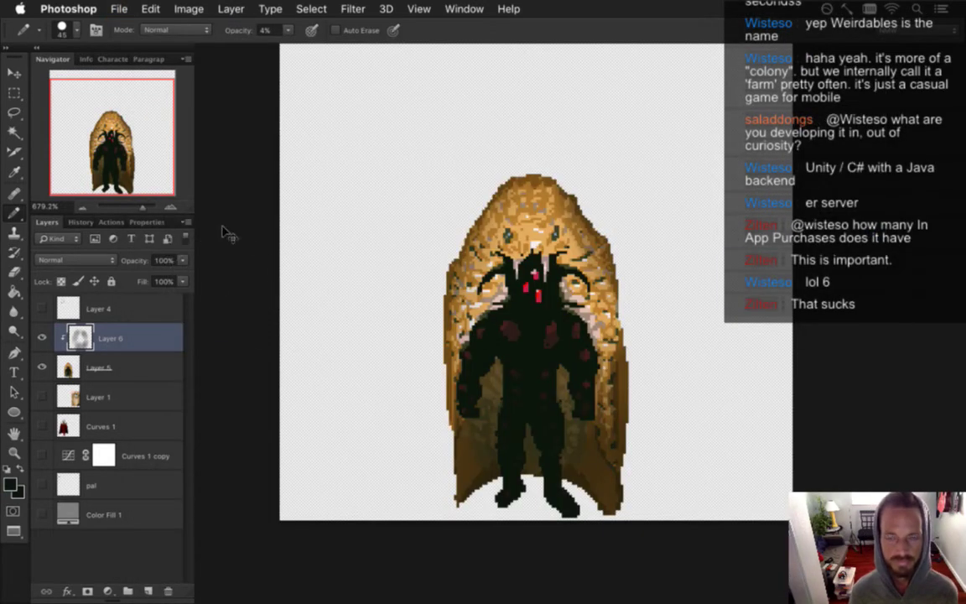
# Step: Switch to Xcode, run Songbringer, and test the shaded boss in the arena, continuing the fight after the character's death
pyautogui.press('super+Tab')
pyautogui.press('super+r')
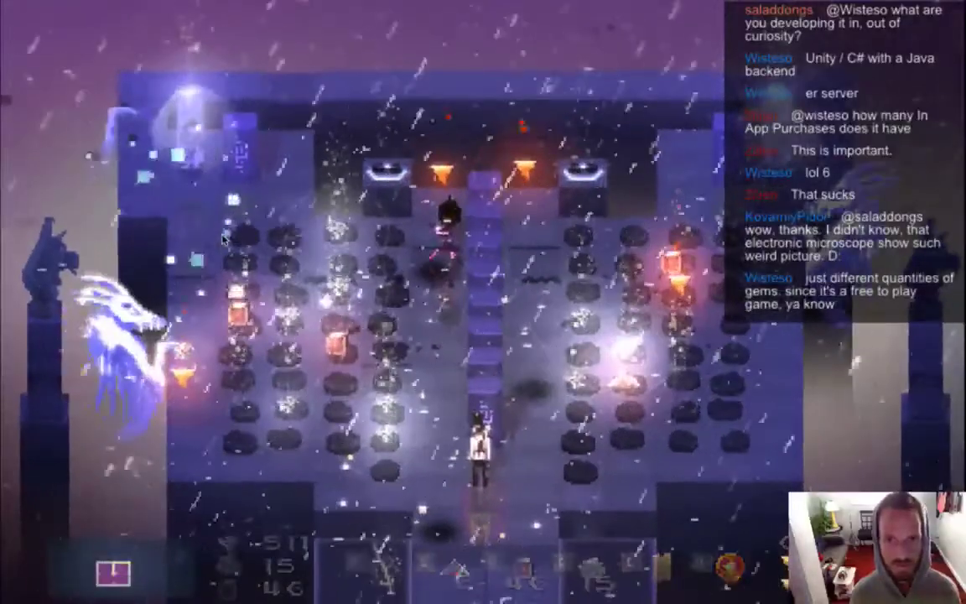
pyautogui.press('w')
pyautogui.press('d')
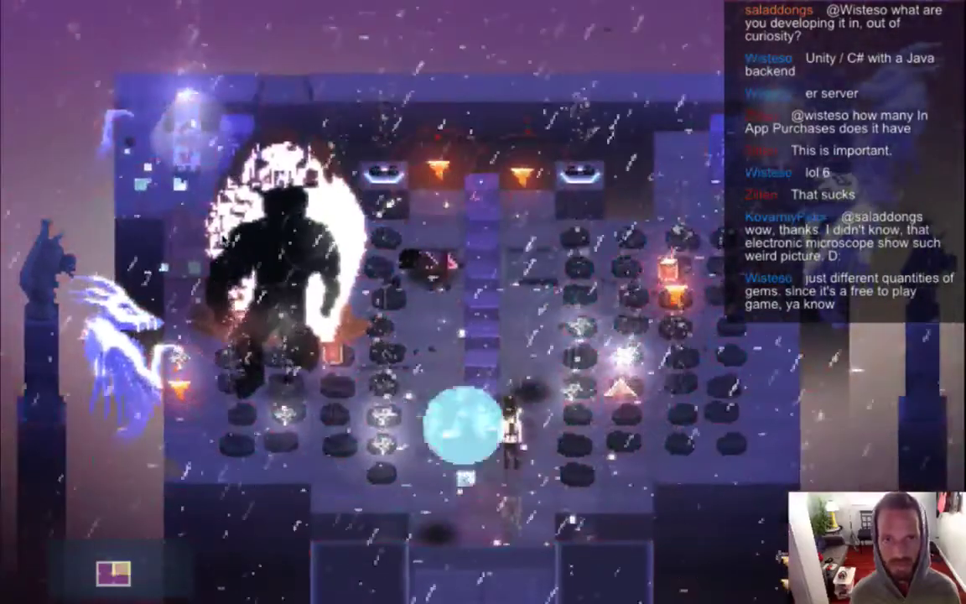
pyautogui.press('d')
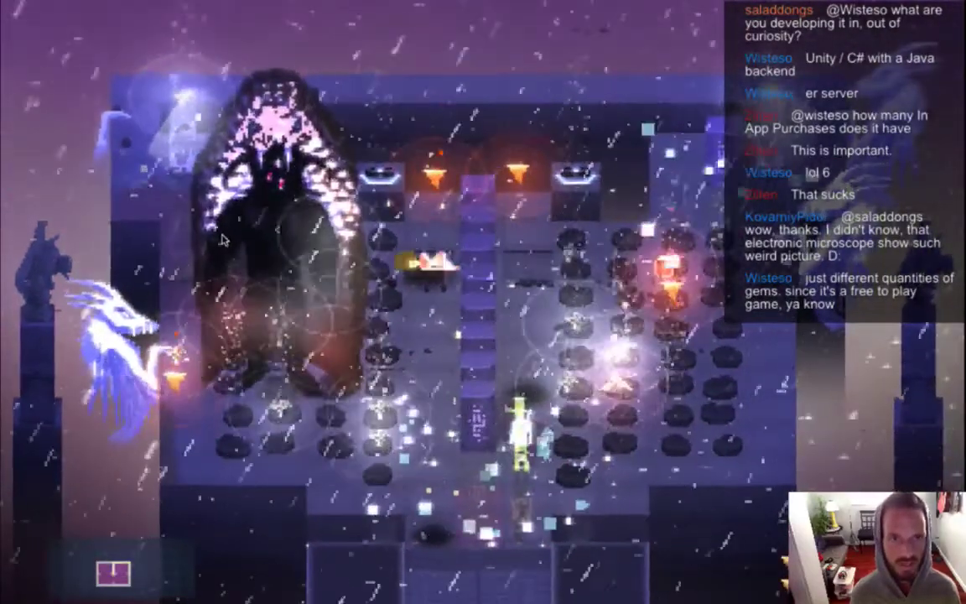
pyautogui.press('d')
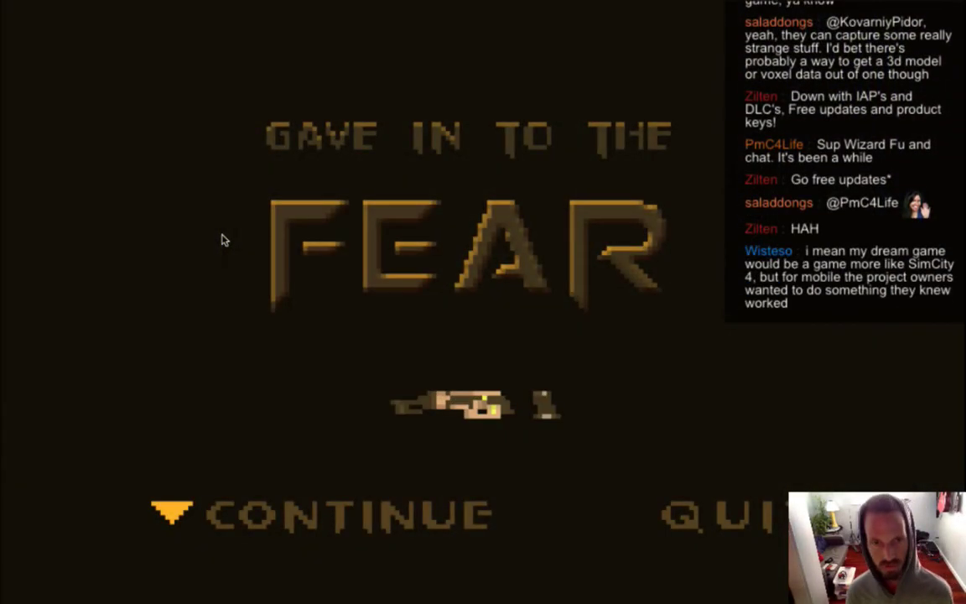
pyautogui.press('Return')
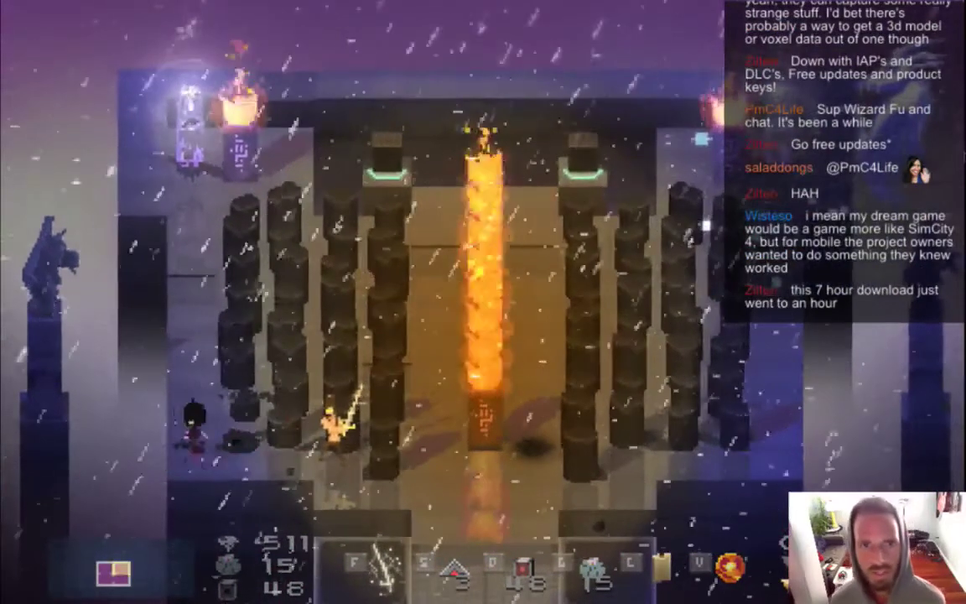
# Step: Return to Xcode, duplicate the two kTileLightPillar setTile lines in patternBossB, and comment out the original pair
pyautogui.press('super+Tab')
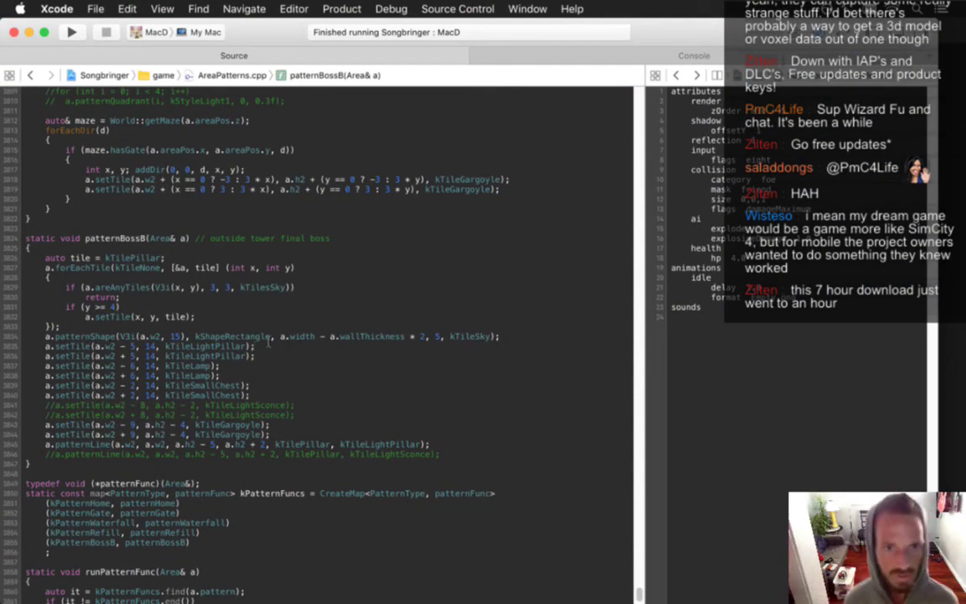
pyautogui.press('super+Left')
pyautogui.hotkey('shift', 'Down')
pyautogui.hotkey('shift', 'Down')
pyautogui.press('super+c')
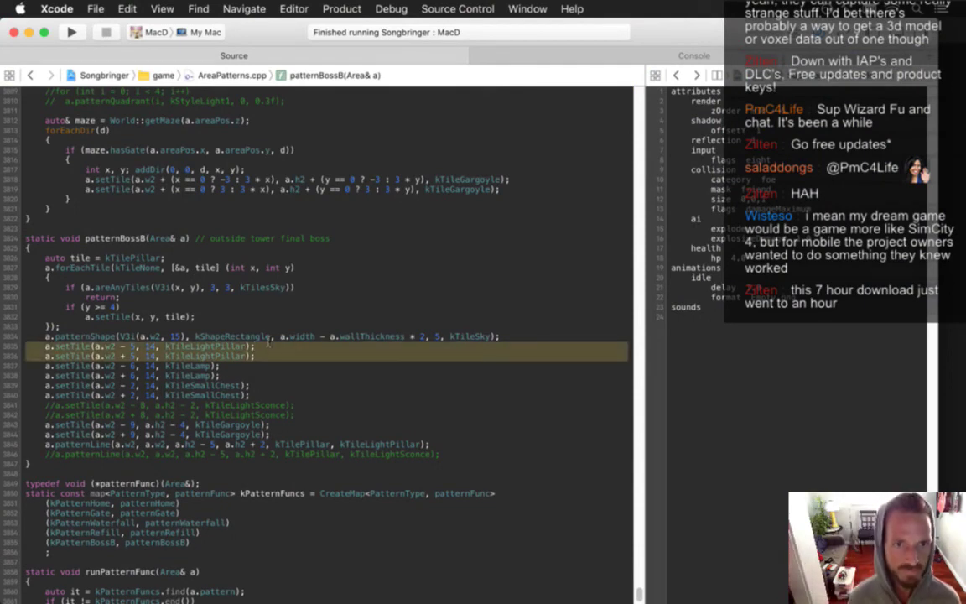
pyautogui.press('Right')
pyautogui.press('super+v')
pyautogui.press('Up')
pyautogui.press('Up')
pyautogui.press('Up')
pyautogui.press('super+Left')
pyautogui.press('super+slash')
pyautogui.press('super+slash')
# Step: Change the tile type in the active setTile line at a.w2 - 5 to kTileLightSconce
pyautogui.press('super+Right')
pyautogui.press('Left')
pyautogui.press('Left')
pyautogui.press('BackSpace')
pyautogui.press('BackSpace')
pyautogui.press('BackSpace')
pyautogui.press('BackSpace')
pyautogui.press('BackSpace')
pyautogui.press('BackSpace')
pyautogui.write('Sconce')
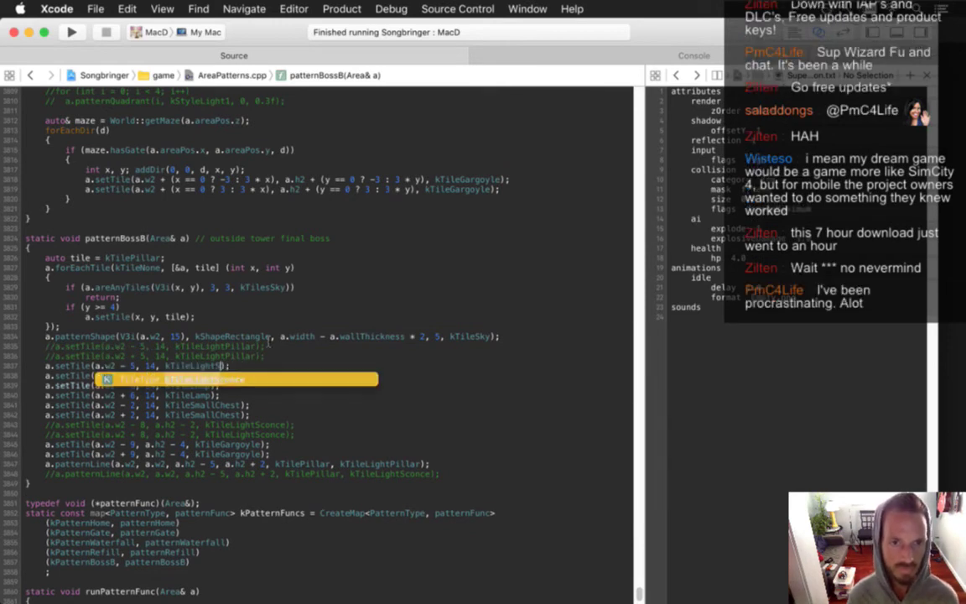
# Step: Change the tile type in the active setTile line at a.w2 + 5 to the light sconce
pyautogui.press('Down')
pyautogui.press('BackSpace')
pyautogui.press('BackSpace')
pyautogui.press('BackSpace')
pyautogui.press('BackSpace')
pyautogui.press('BackSpace')
pyautogui.press('BackSpace')
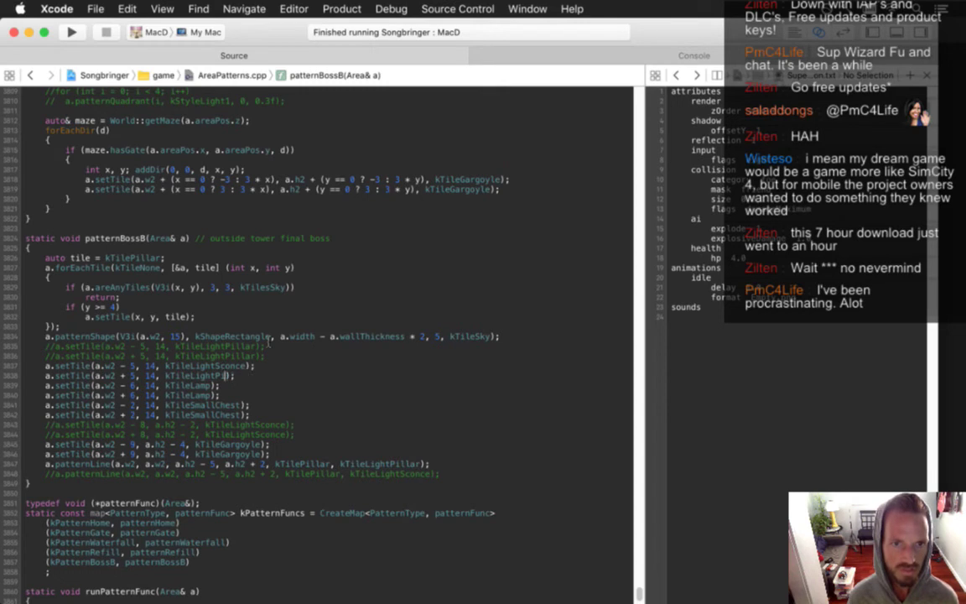
pyautogui.write('Sconce')
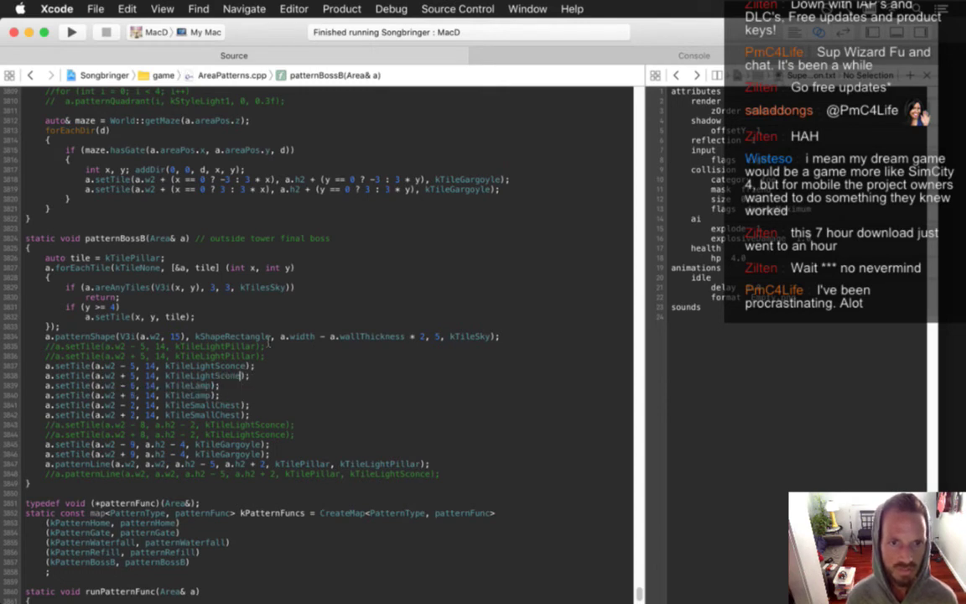
# Step: Show World.txt in the second editor and set tower3's lightness and outdoorness to 1.0
pyautogui.press('ctrl+super+Up')
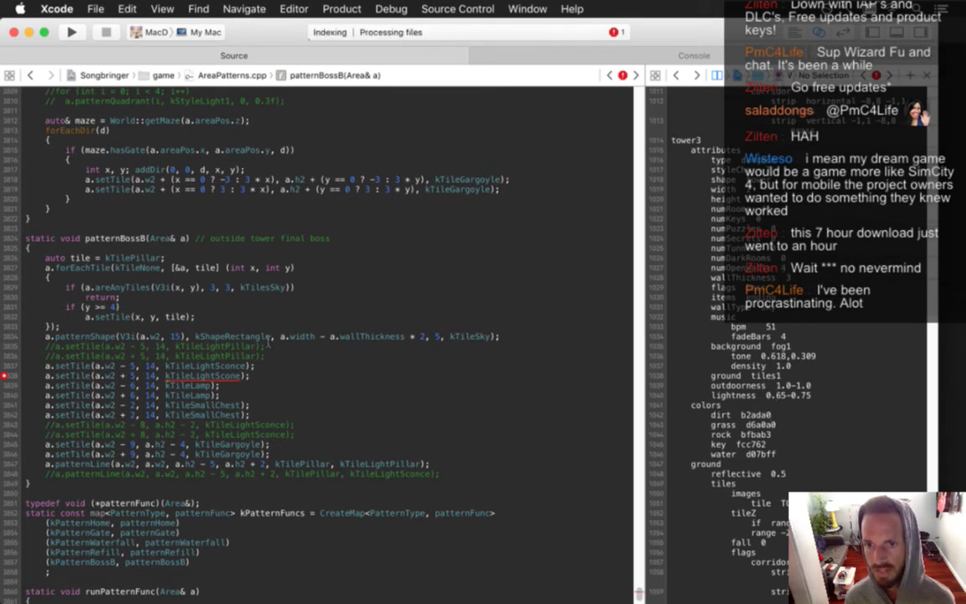
pyautogui.doubleClick(779, 394)
pyautogui.press('BackSpace')
pyautogui.write('9')
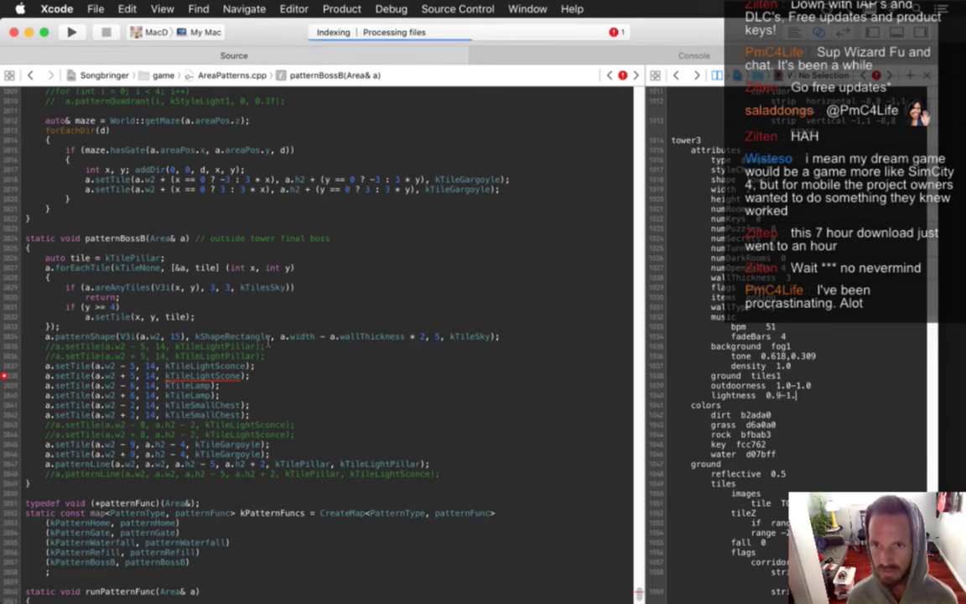
pyautogui.press('BackSpace')
pyautogui.press('BackSpace')
pyautogui.press('BackSpace')
pyautogui.press('BackSpace')
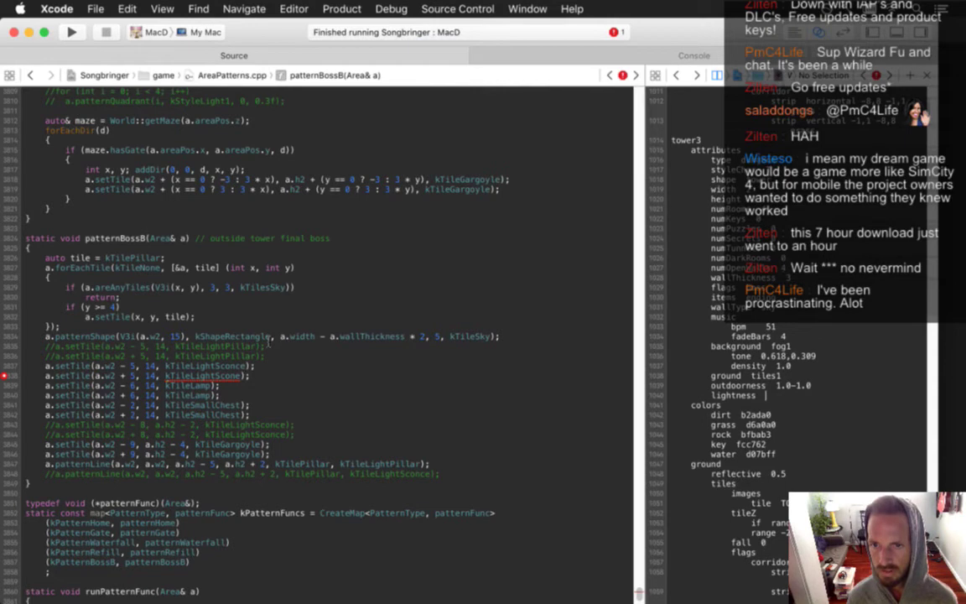
pyautogui.write('1')
pyautogui.press('BackSpace')
pyautogui.press('BackSpace')
pyautogui.press('BackSpace')
pyautogui.press('BackSpace')
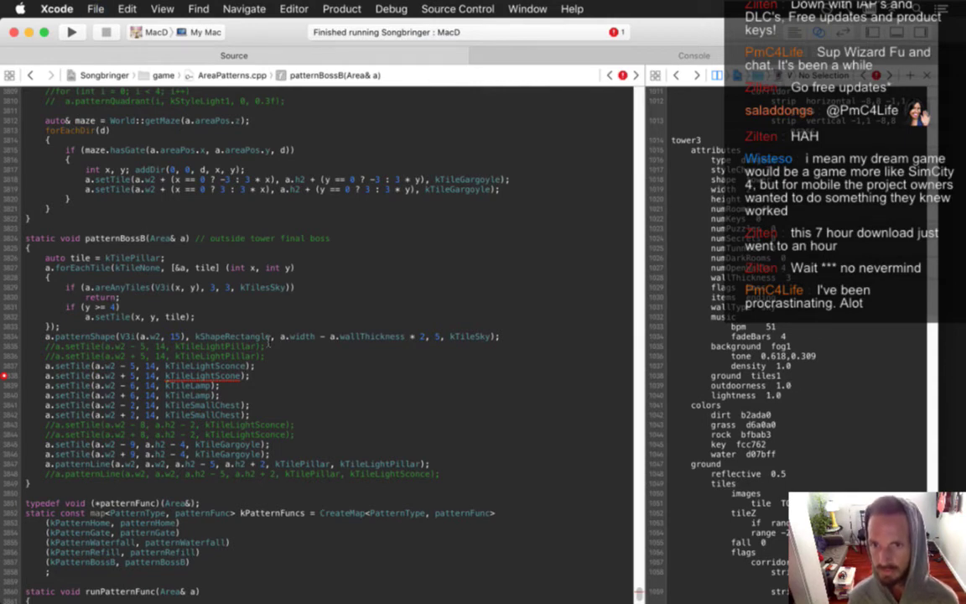
# Step: Correct the misspelled kTileLightSconce in the a.w2 + 5 line and run Songbringer to check the boss arena
pyautogui.press('super+r')
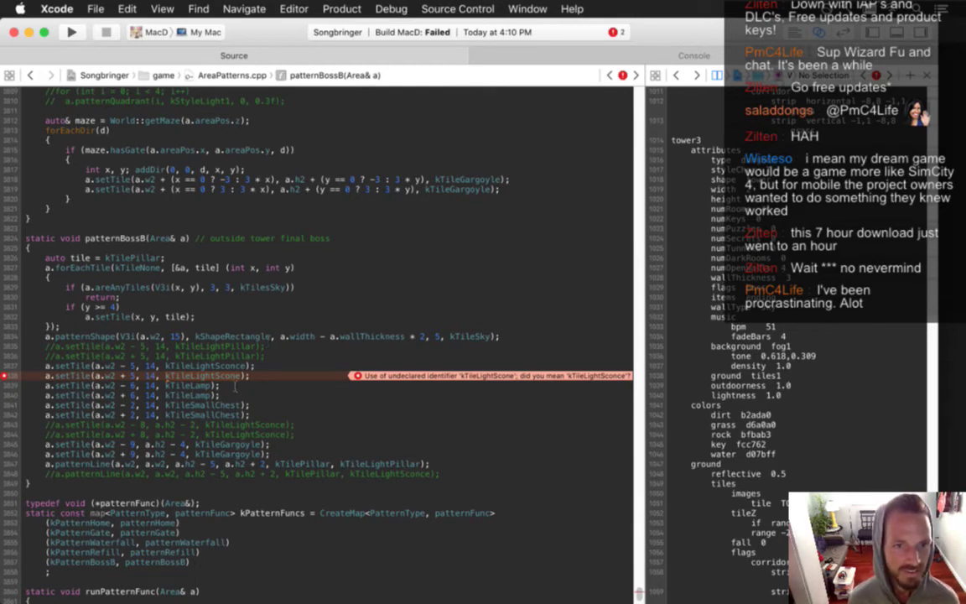
pyautogui.write('c')
pyautogui.press('super+s')
pyautogui.press('super+b')
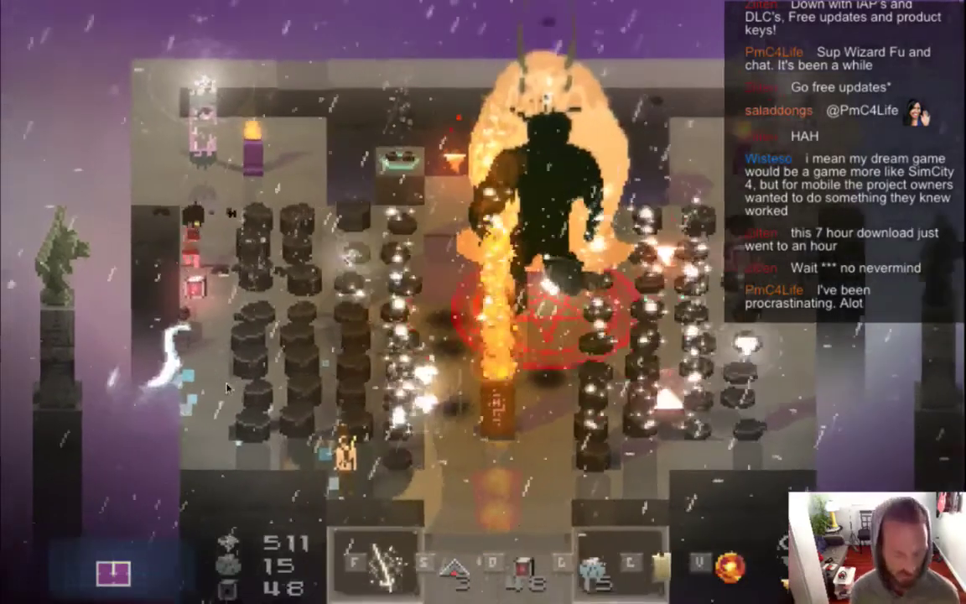
pyautogui.press('super+q')
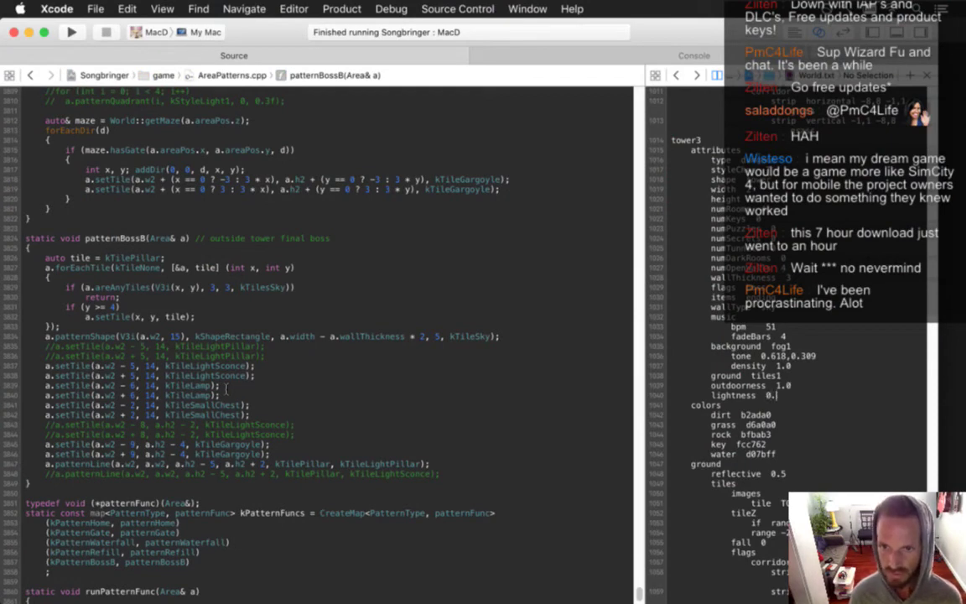
# Step: Set tower3's lightness to 0.85 and test the boss arena in Songbringer, continuing the fight after the character's death
pyautogui.press('super+r')
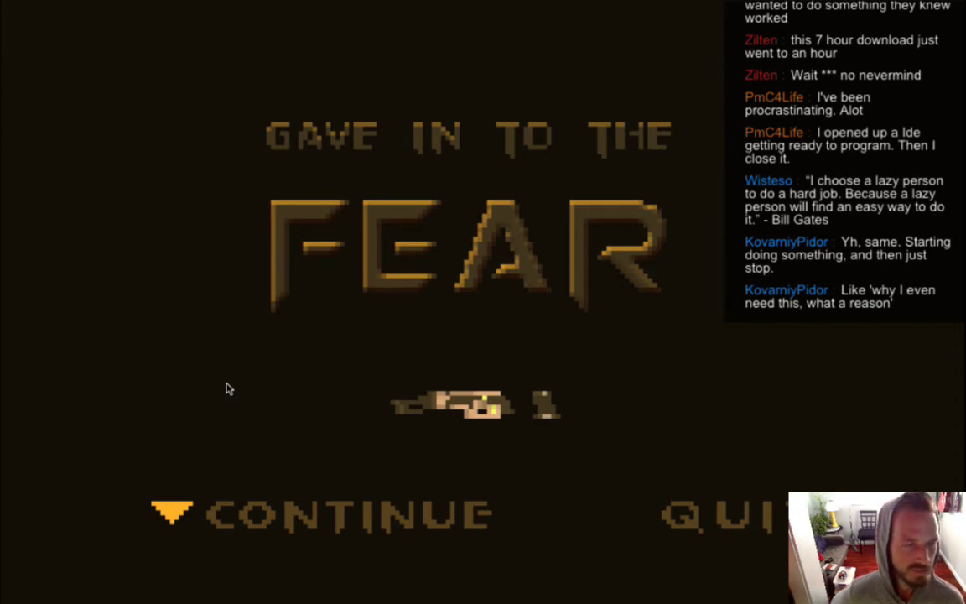
pyautogui.press('Return')
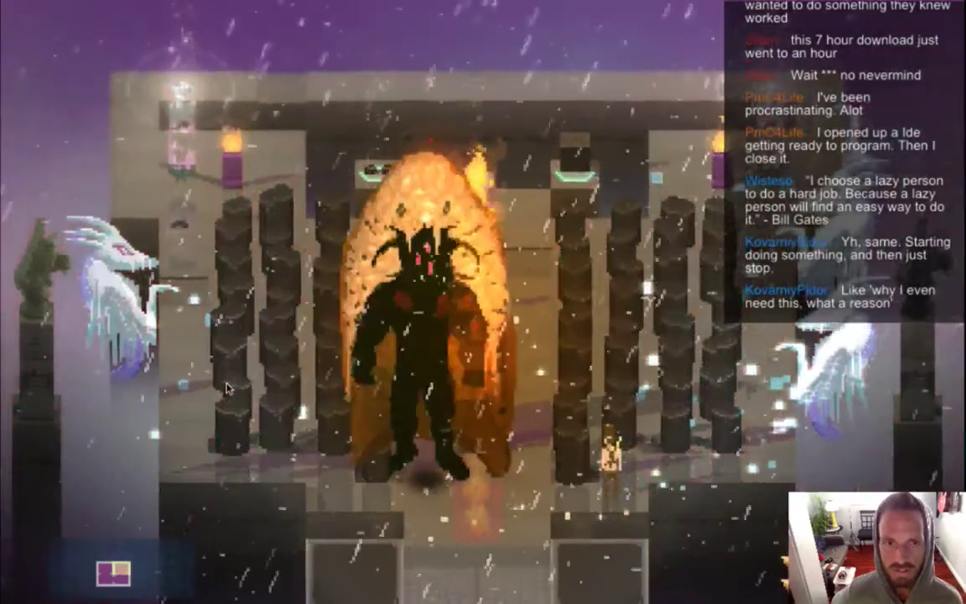
pyautogui.press('super+q')
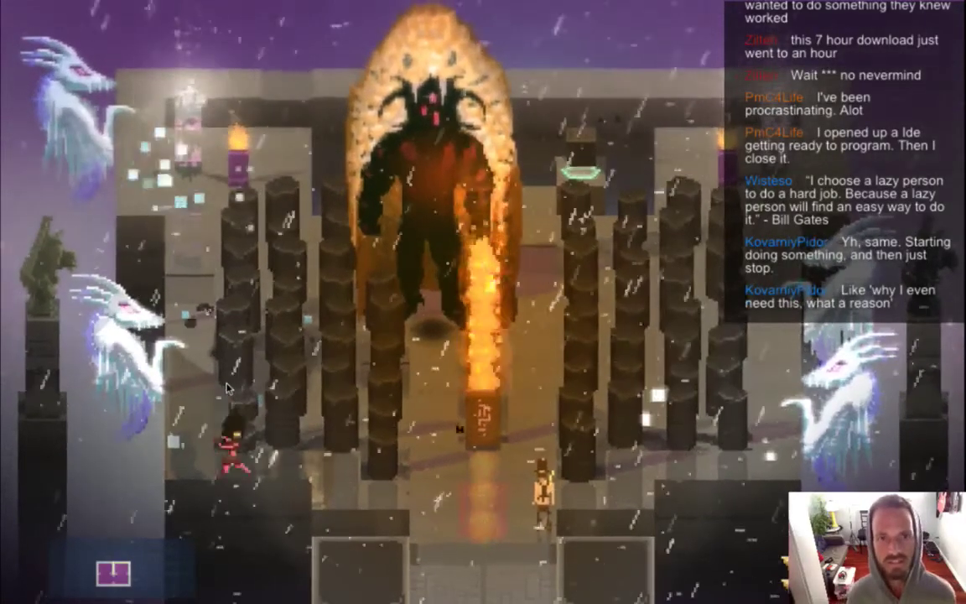
pyautogui.press('super+q')
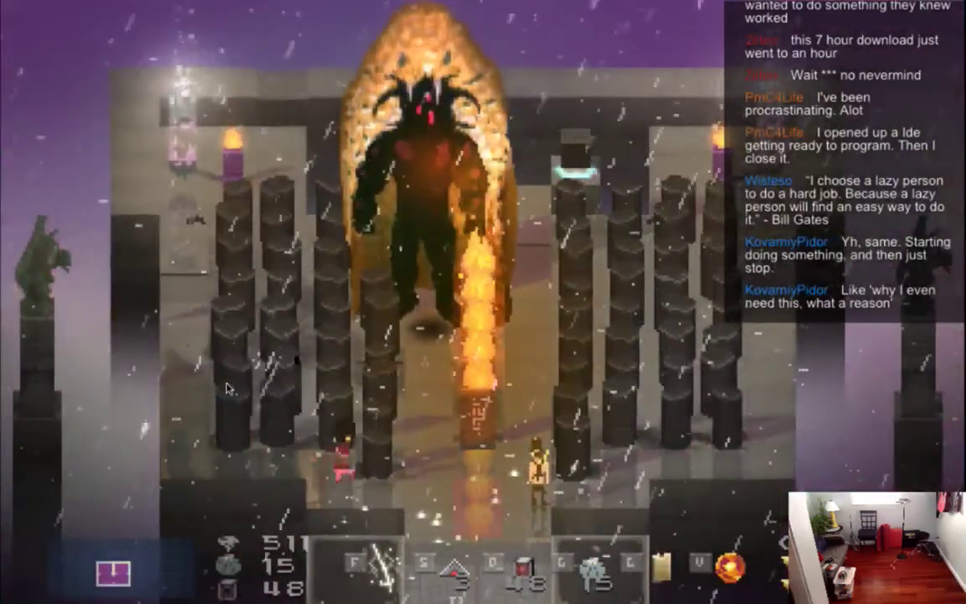
pyautogui.press('Up')
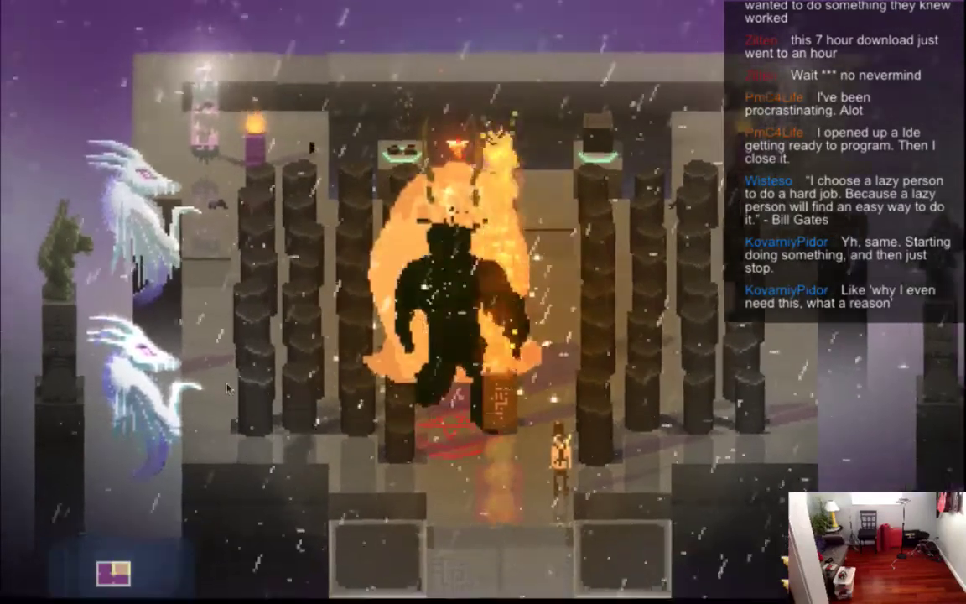
pyautogui.press('Right')
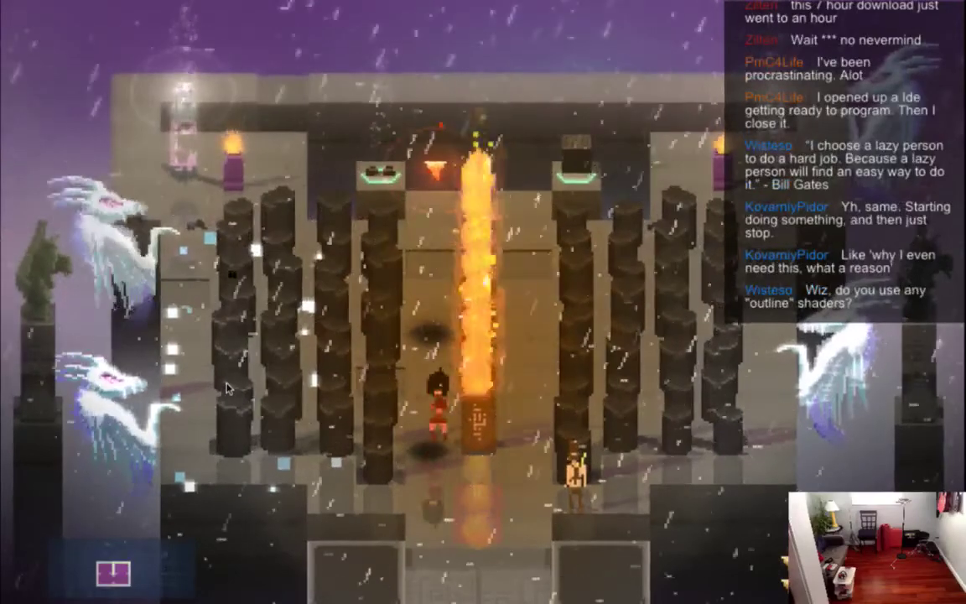
pyautogui.press('Up')
pyautogui.press('Right')
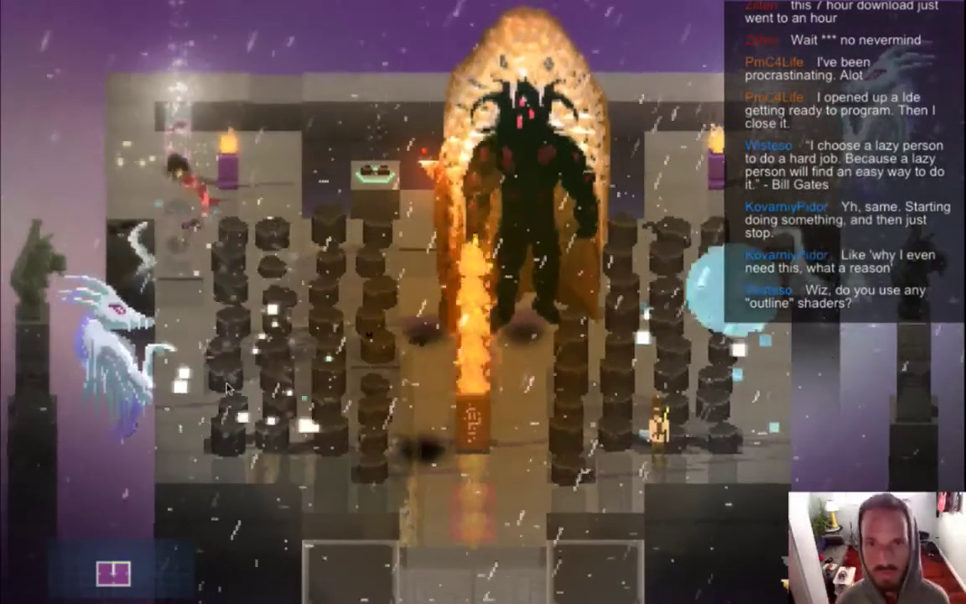
pyautogui.press('super+q')
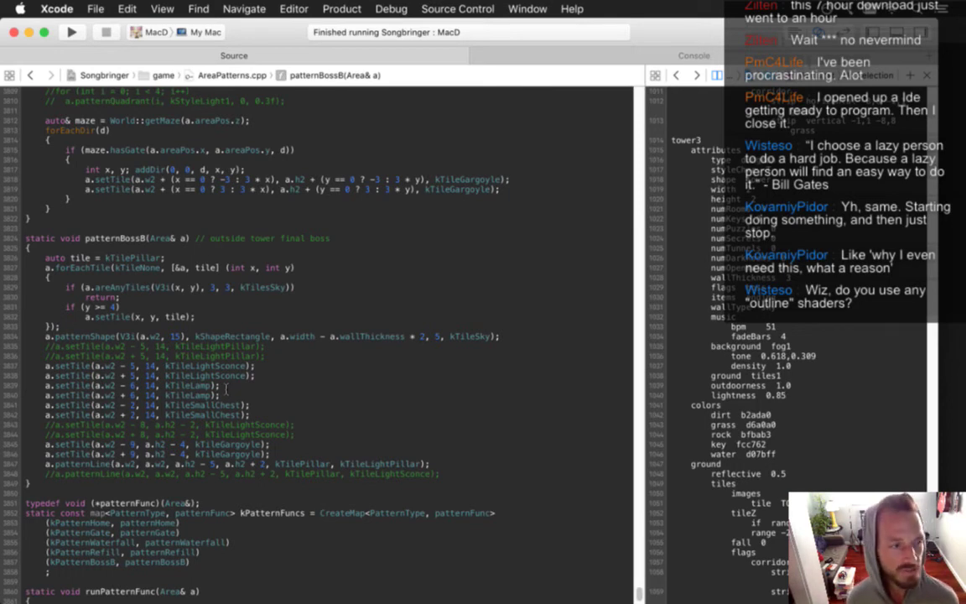
# Step: Switch to Photoshop and prepare a smaller pencil with the gold color sampled from the boss sprite's shell
pyautogui.press('super+Tab')
pyautogui.press('super+Tab')
pyautogui.press('super+shift+Tab')
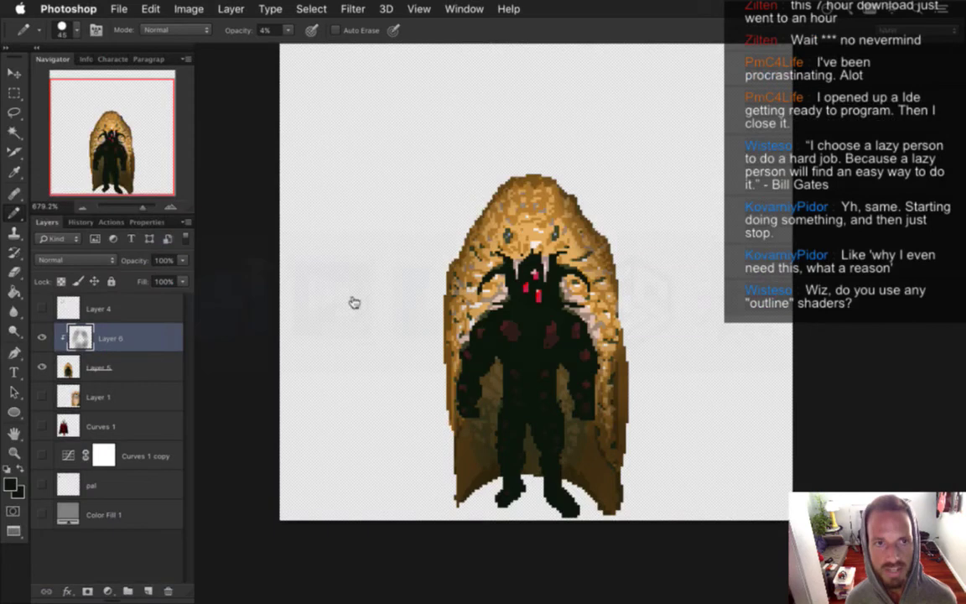
pyautogui.press('m')
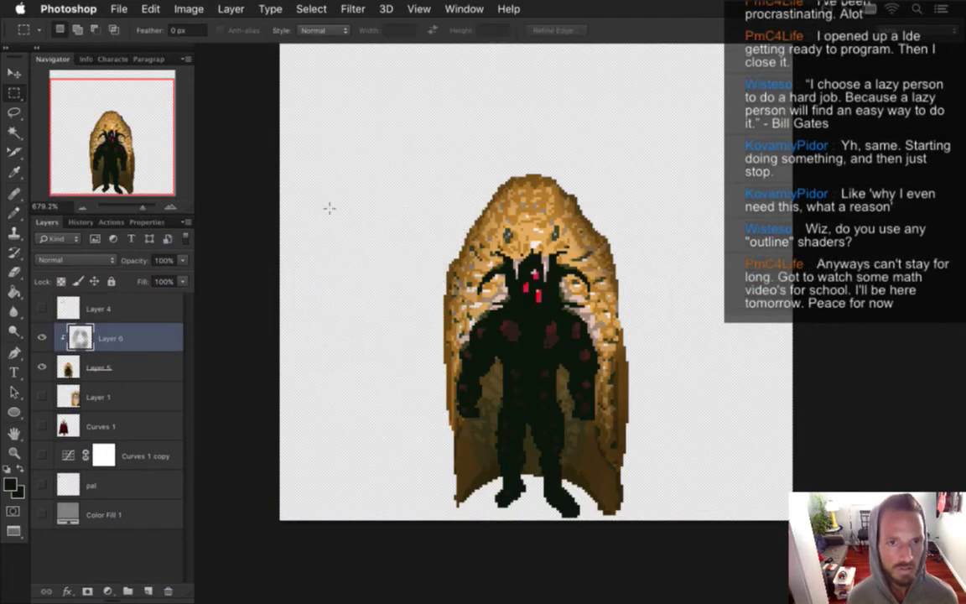
pyautogui.press('i')
pyautogui.click(59, 369)
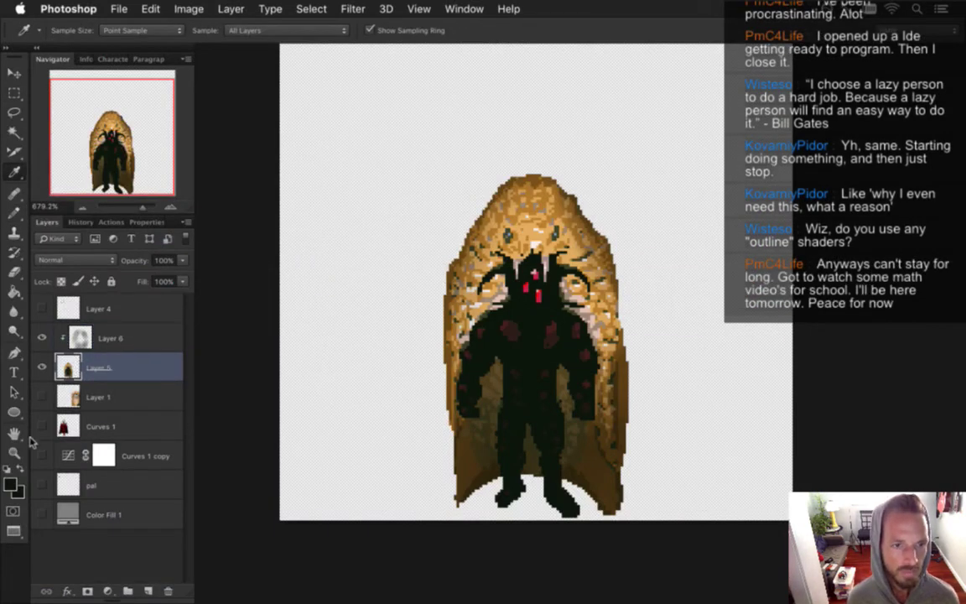
pyautogui.click(468, 209)
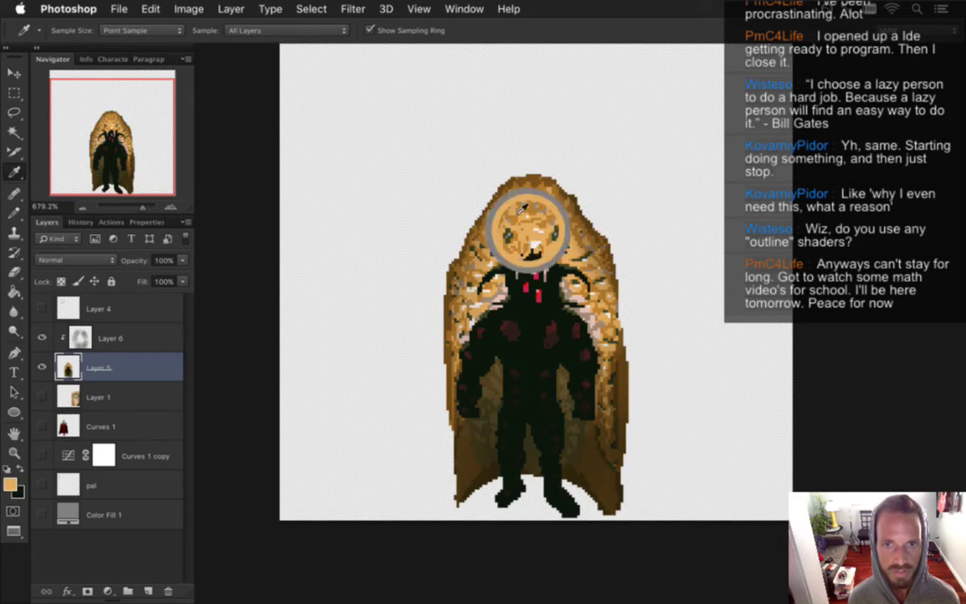
pyautogui.press('b')
pyautogui.press('[')
pyautogui.press('[')
pyautogui.press('[')
pyautogui.press('[')
pyautogui.press('[')
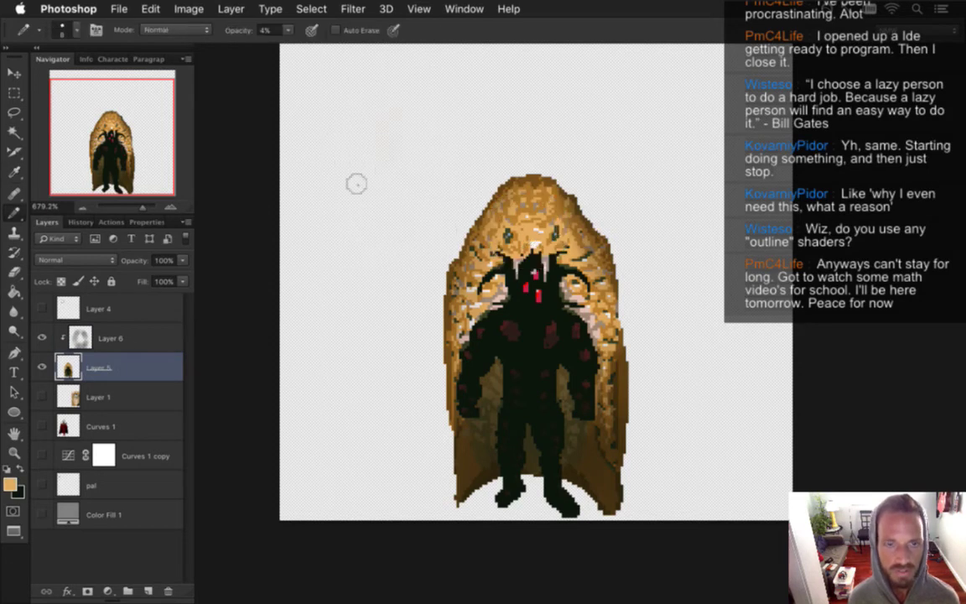
pyautogui.click(147, 588)
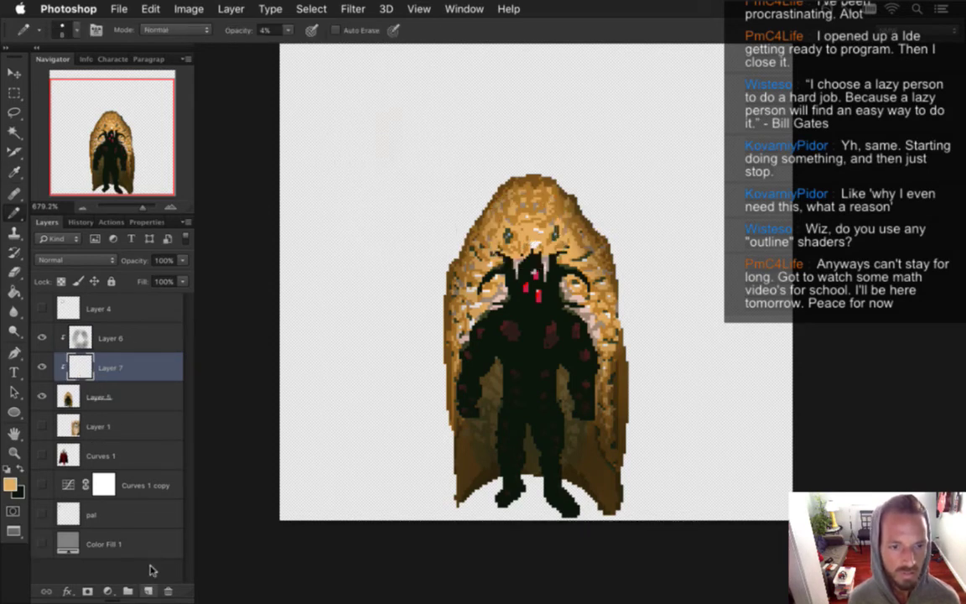
pyautogui.moveTo(81, 367); pyautogui.dragTo(110, 308)
pyautogui.keyDown('alt'); pyautogui.click(84, 353); pyautogui.keyUp('alt')
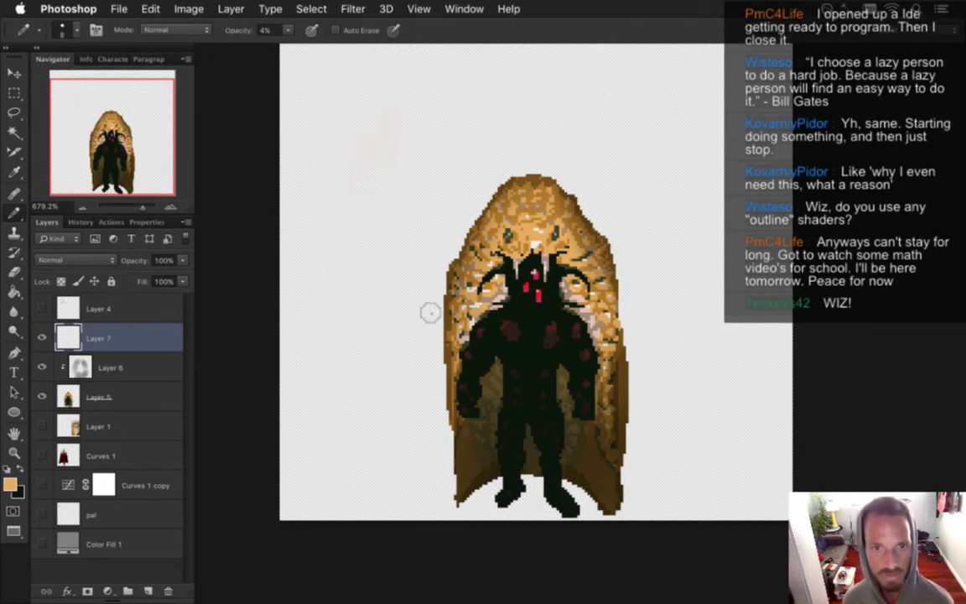
pyautogui.press('Delete')
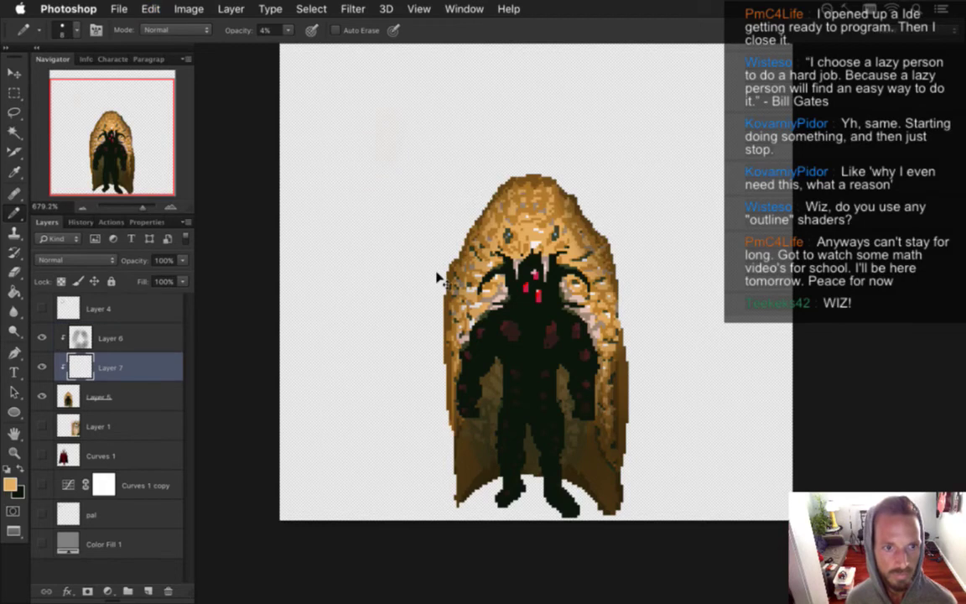
pyautogui.hotkey('alt', ']')
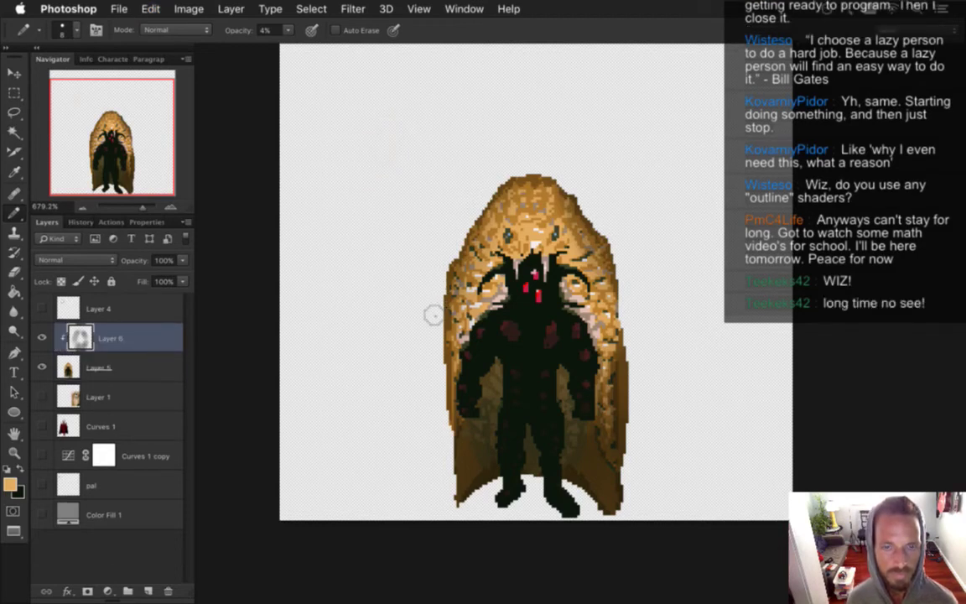
# Step: Add a layer above Layer 6 and paint a solid gold blob above the boss sprite at 100% pencil opacity
pyautogui.click(148, 591)
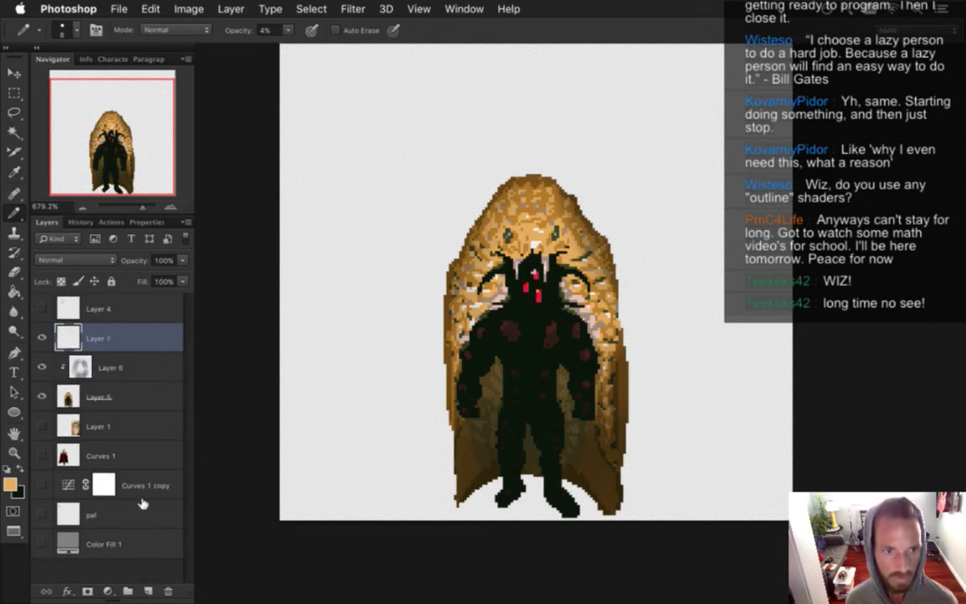
pyautogui.press('i')
pyautogui.press('b')
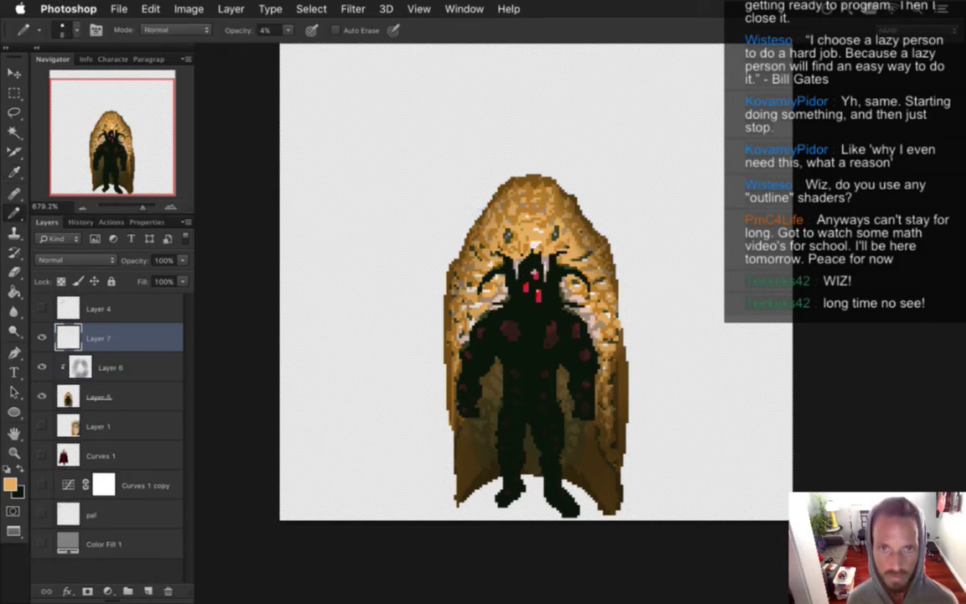
pyautogui.moveTo(360, 117)
pyautogui.mouseDown()
pyautogui.moveTo(364, 144)
pyautogui.moveTo(375, 130)
pyautogui.moveTo(378, 161)
pyautogui.moveTo(366, 146)
pyautogui.moveTo(387, 127)
pyautogui.mouseUp()
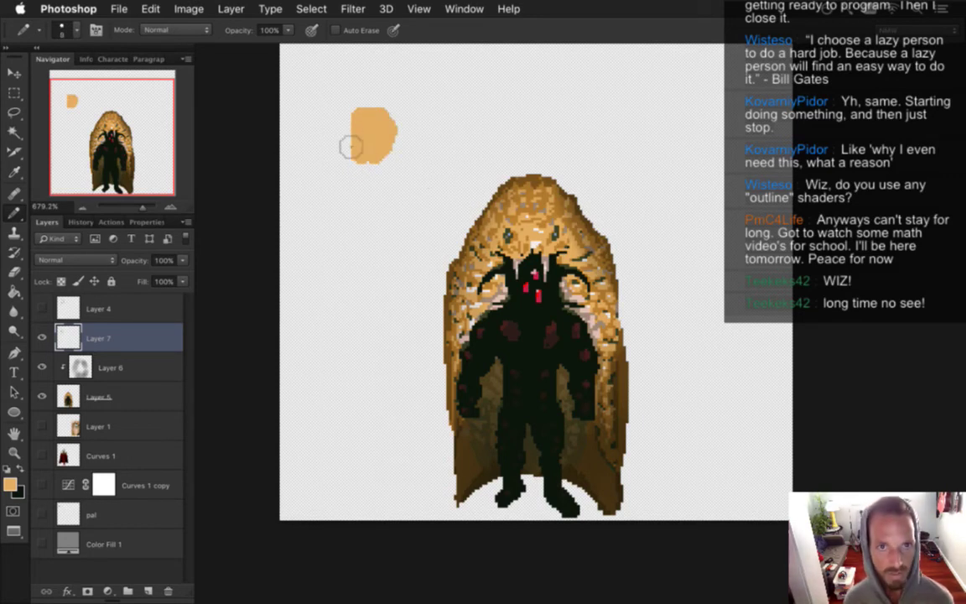
# Step: Sample the boss's dark body color and outline the gold blob on a new layer beneath it
pyautogui.keyDown('alt'); pyautogui.click(523, 356); pyautogui.keyUp('alt')
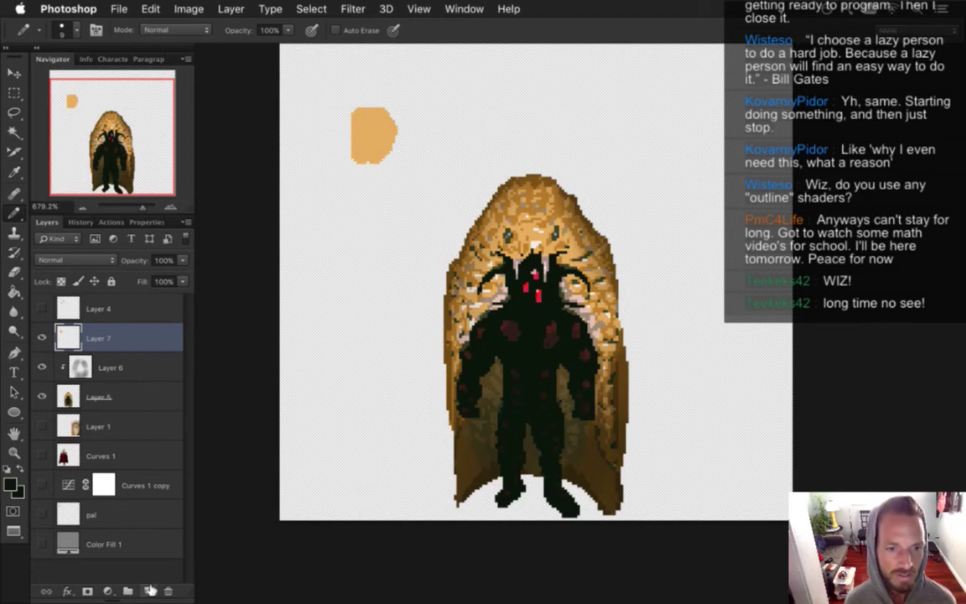
pyautogui.press('super+alt+shift+n')
pyautogui.moveTo(115, 336); pyautogui.dragTo(101, 373)
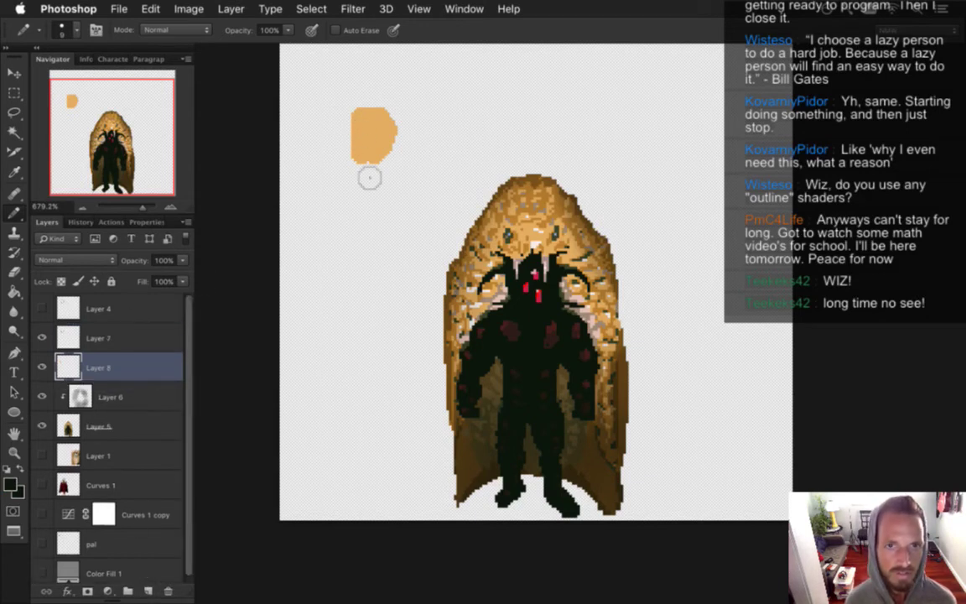
pyautogui.moveTo(361, 138)
pyautogui.mouseDown()
pyautogui.moveTo(367, 171)
pyautogui.moveTo(352, 113)
pyautogui.moveTo(373, 101)
pyautogui.moveTo(396, 130)
pyautogui.mouseUp()
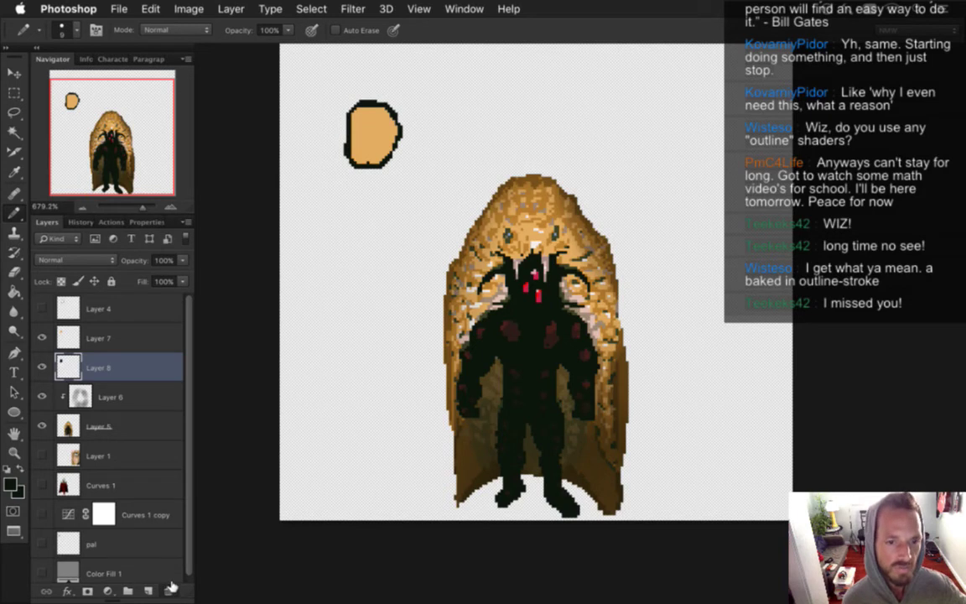
# Step: Delete the two layers holding the gold blob and its dark outline
pyautogui.hotkey('ctrl', 'e')
pyautogui.moveTo(84, 340); pyautogui.dragTo(167, 590)
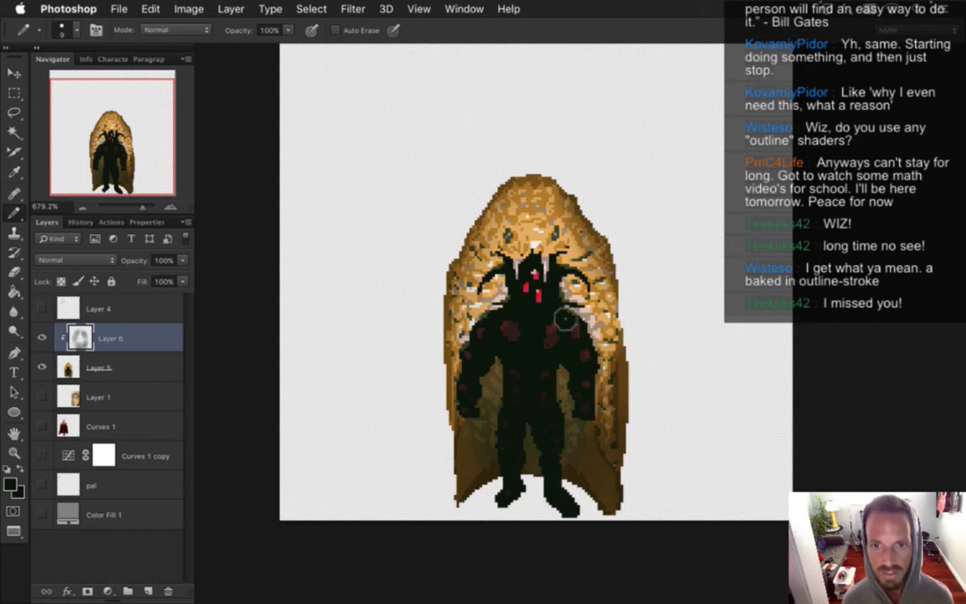
# Step: Switch to Terminal and review the diff of the uncommitted Songbringer changes
pyautogui.press('super+Tab')
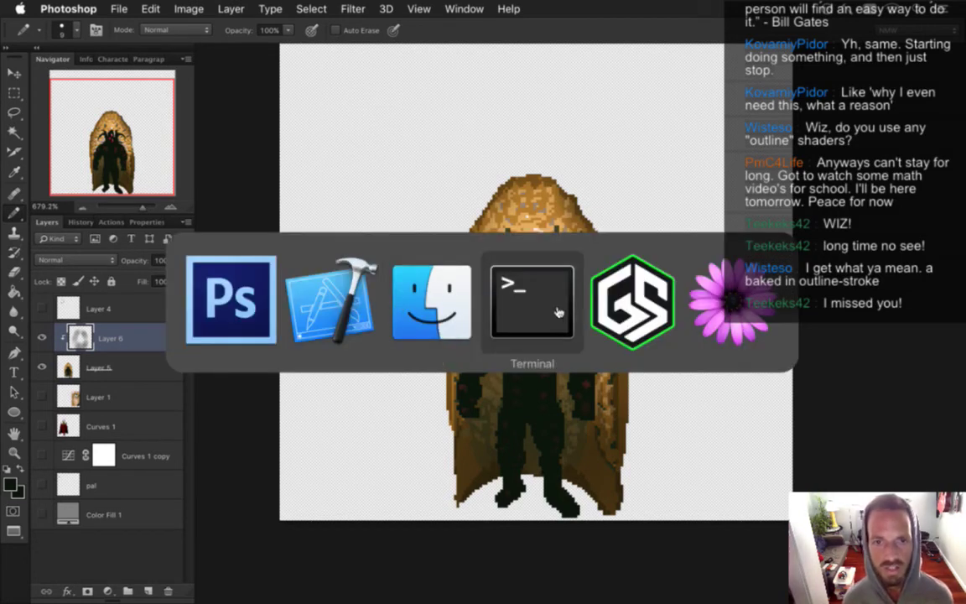
pyautogui.click(512, 307)
pyautogui.write('d')
pyautogui.press('Return')
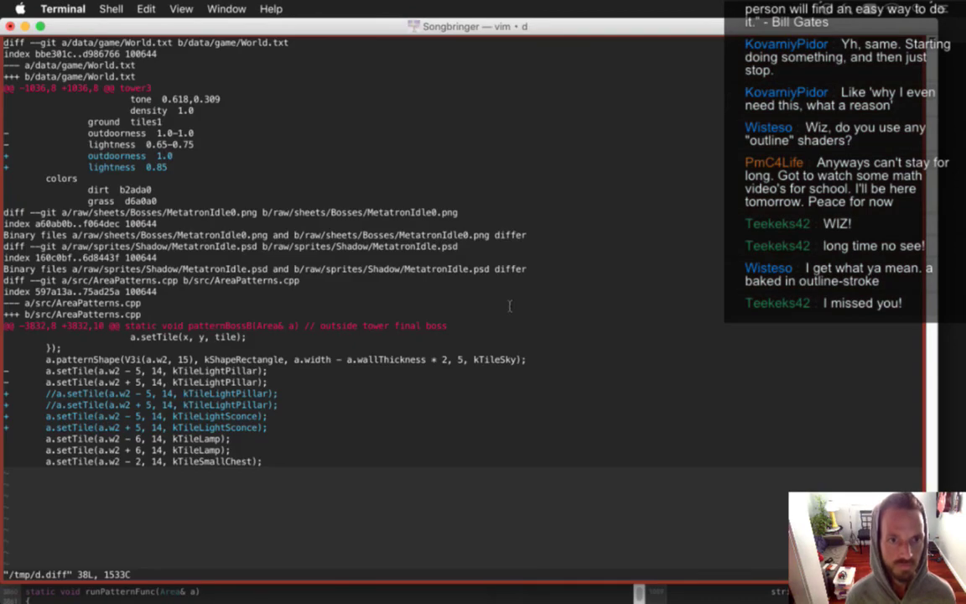
pyautogui.write(':q')
pyautogui.press('Return')
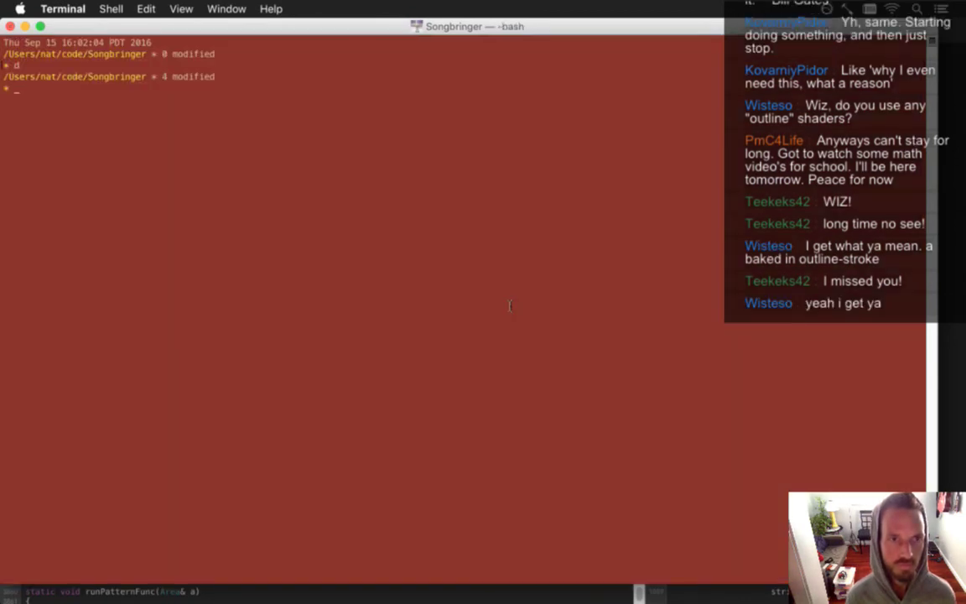
# Step: Commit all modified files with the message "." and push the commit
pyautogui.write('gc')
pyautogui.press('Return')
pyautogui.write('i')
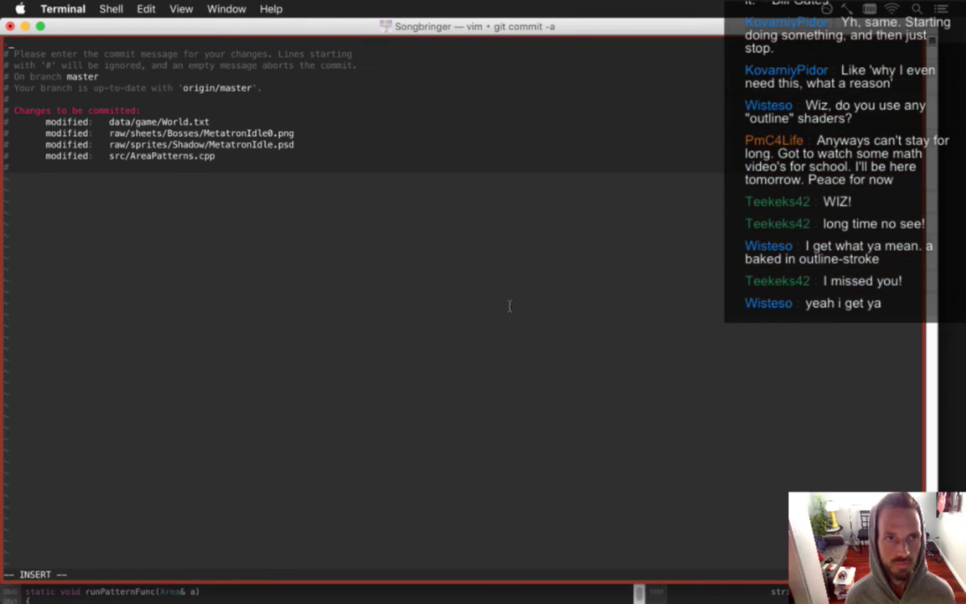
pyautogui.write('.')
pyautogui.press('Escape')
pyautogui.write(':wq')
pyautogui.press('Return')
pyautogui.write('g')
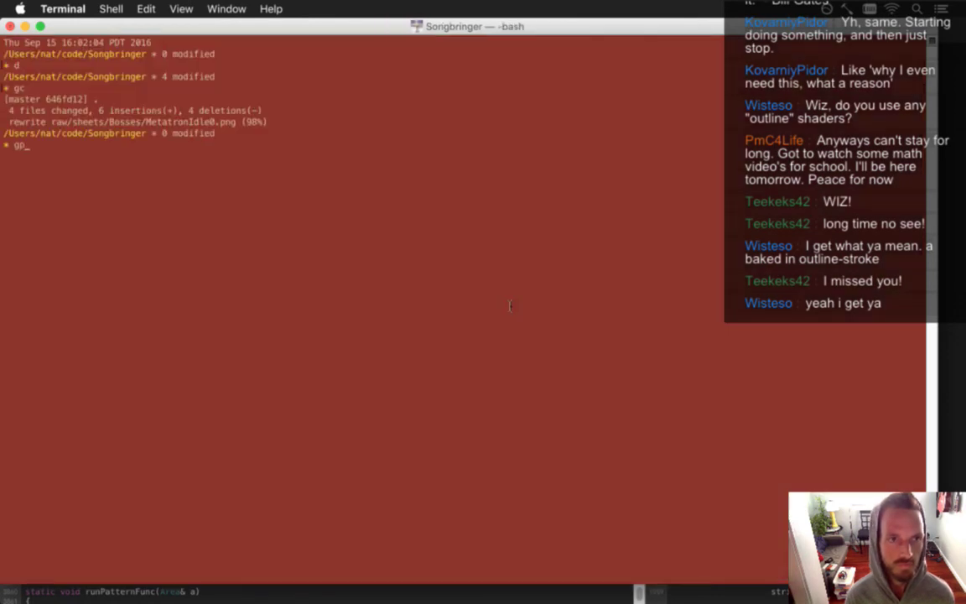
pyautogui.write('p')
pyautogui.press('Return')
# Step: Switch back to Photoshop, check the sprite without its Layer 6 shading, and duplicate Layers 5 and 6 together
pyautogui.press('super+Tab')
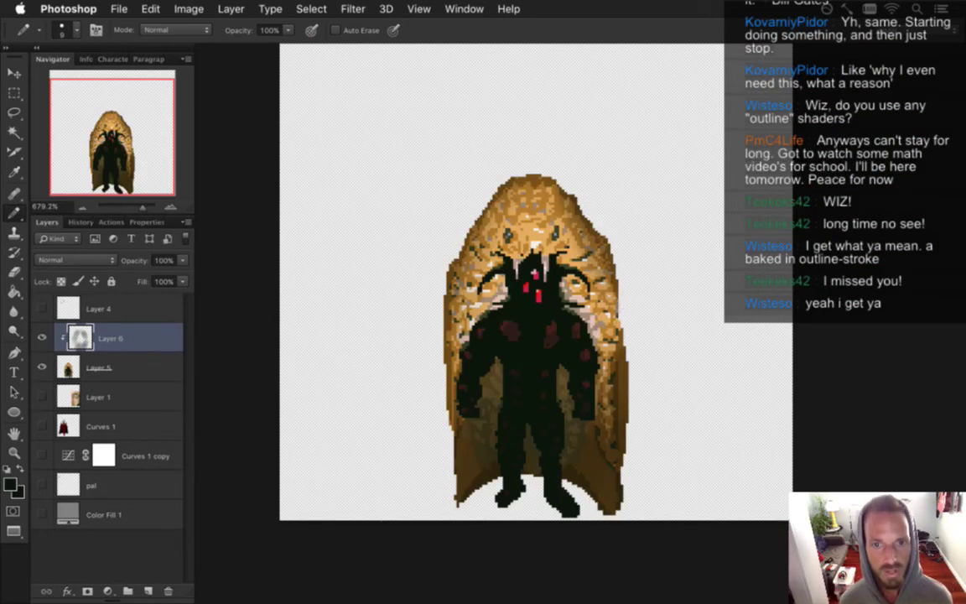
pyautogui.click(42, 338)
pyautogui.click(42, 337)
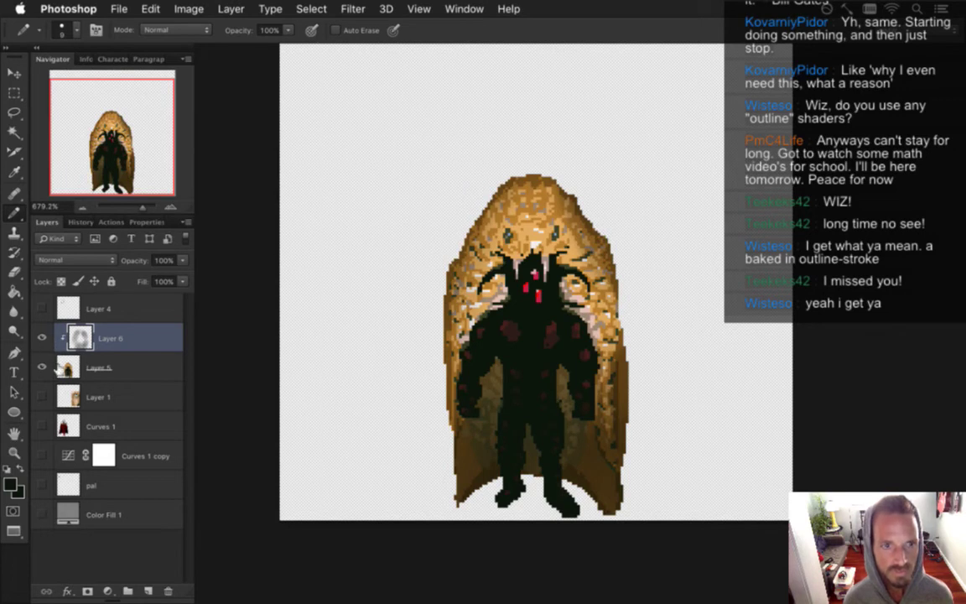
pyautogui.hotkey('alt', '[')
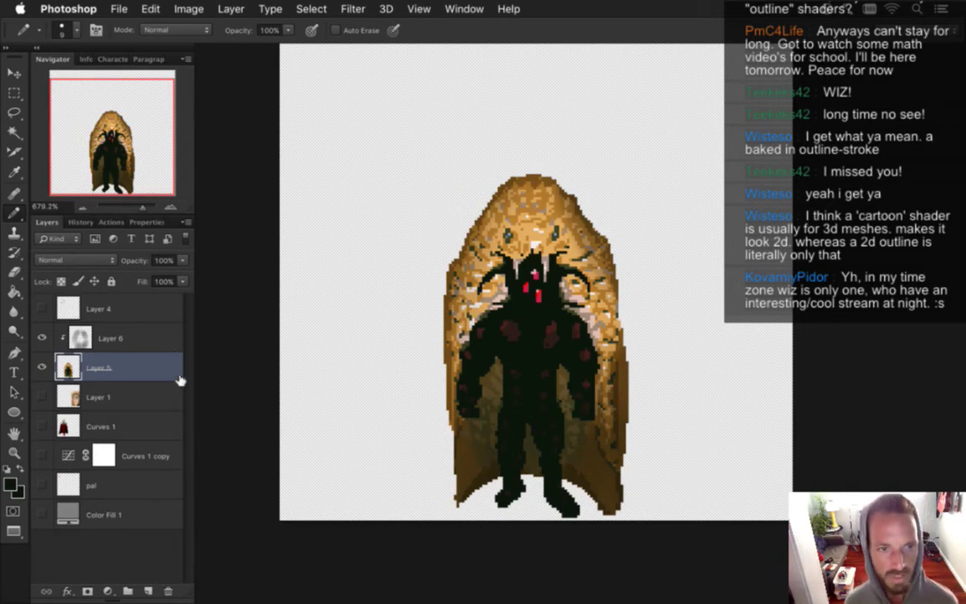
pyautogui.keyDown('shift'); pyautogui.click(139, 339); pyautogui.keyUp('shift')
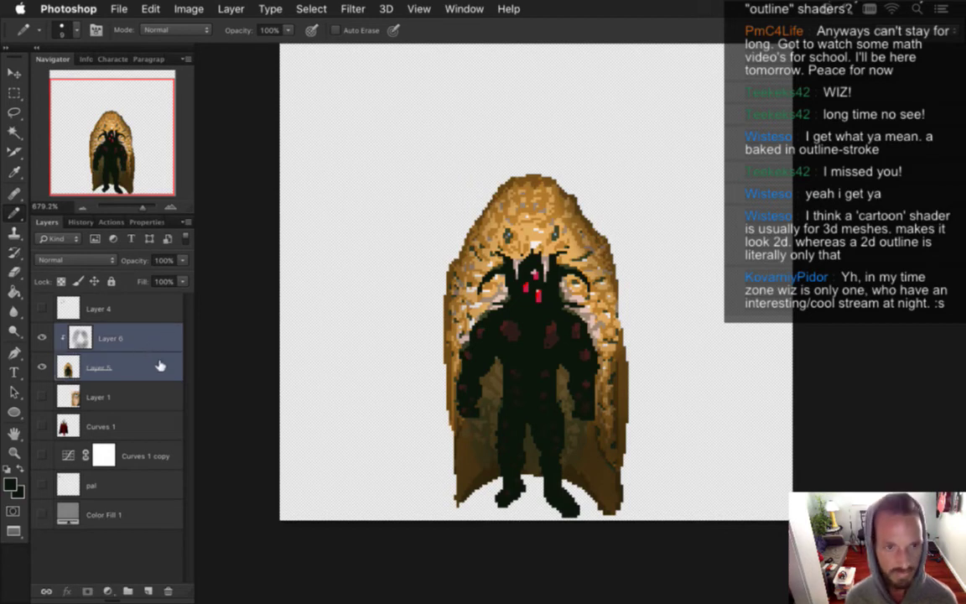
pyautogui.press('super+j')
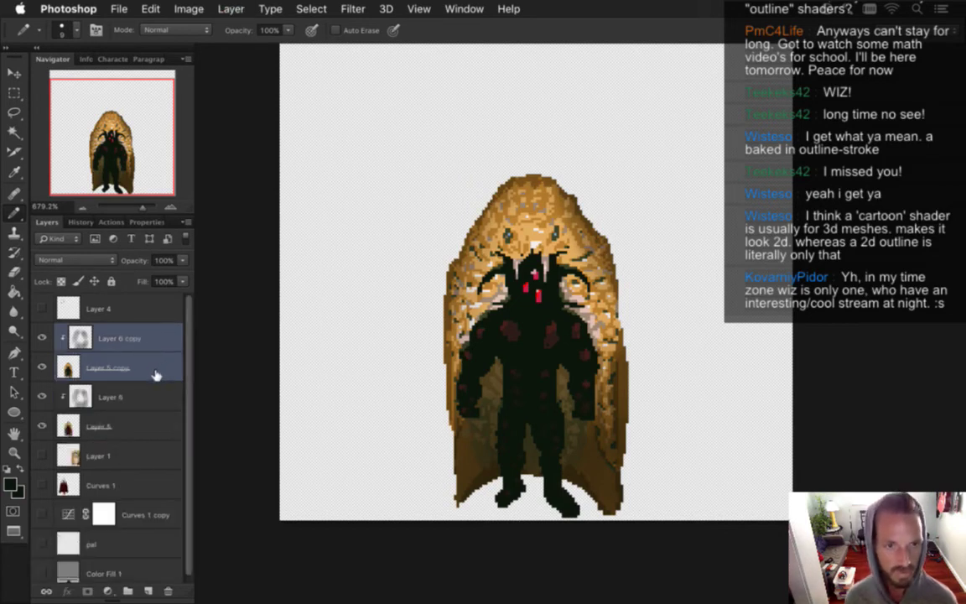
# Step: Merge the duplicated sprite and shading layers into a single layer named metatron, with the original Layer 5 hidden
pyautogui.rightClick(141, 331)
pyautogui.press('Escape')
pyautogui.rightClick(156, 367)
pyautogui.click(174, 357)
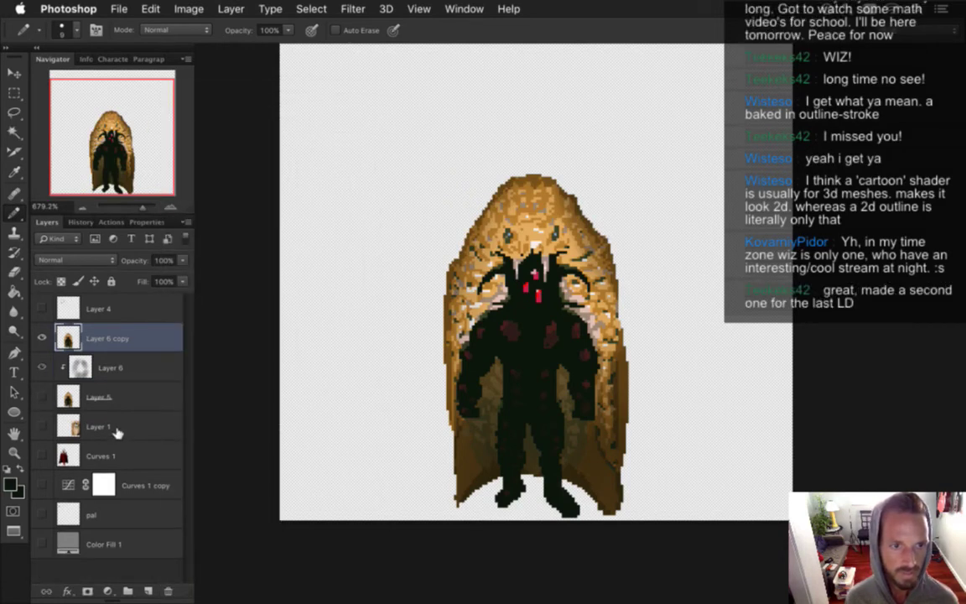
pyautogui.doubleClick(112, 338)
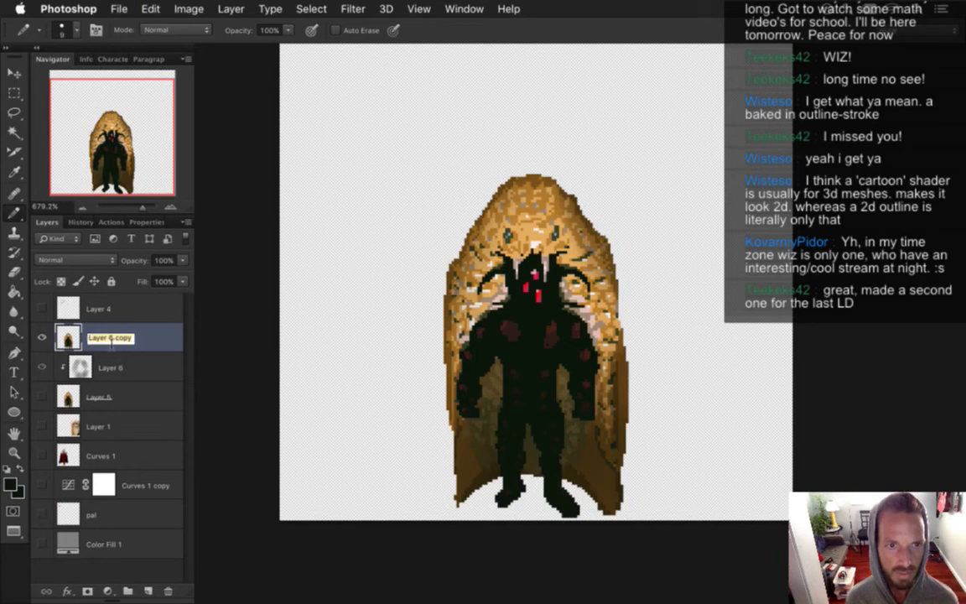
pyautogui.write('metatron')
pyautogui.press('Return')
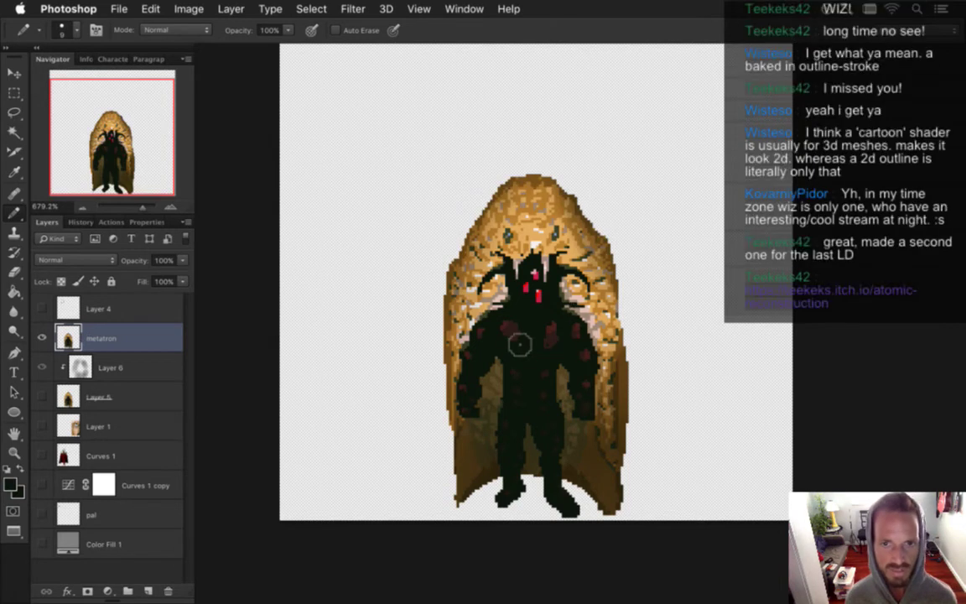
# Step: Show the animation Timeline and turn off Propagate Frame 1 for the metatron layer
pyautogui.moveTo(521, 285); pyautogui.dragTo(530, 314)
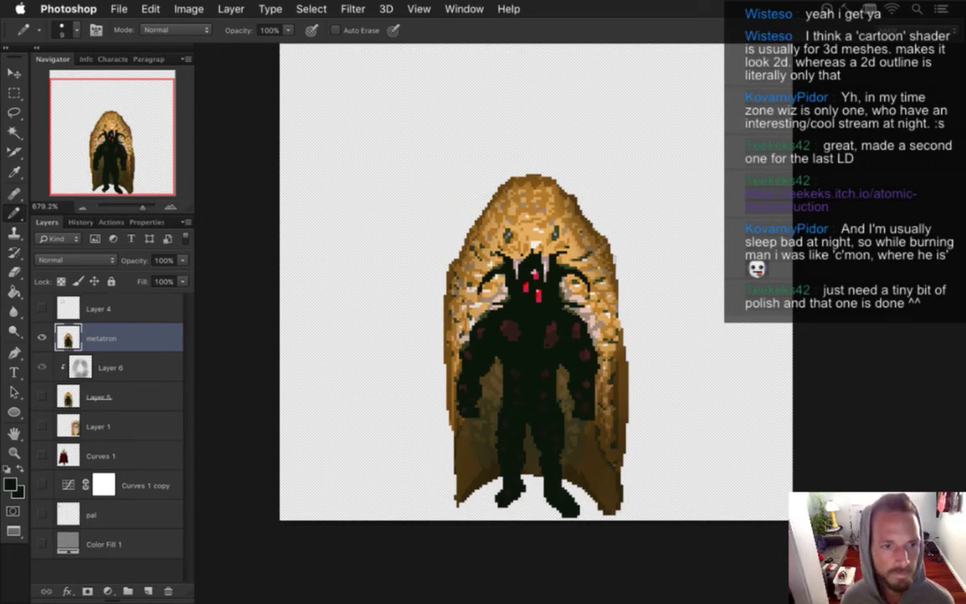
pyautogui.click(490, 11)
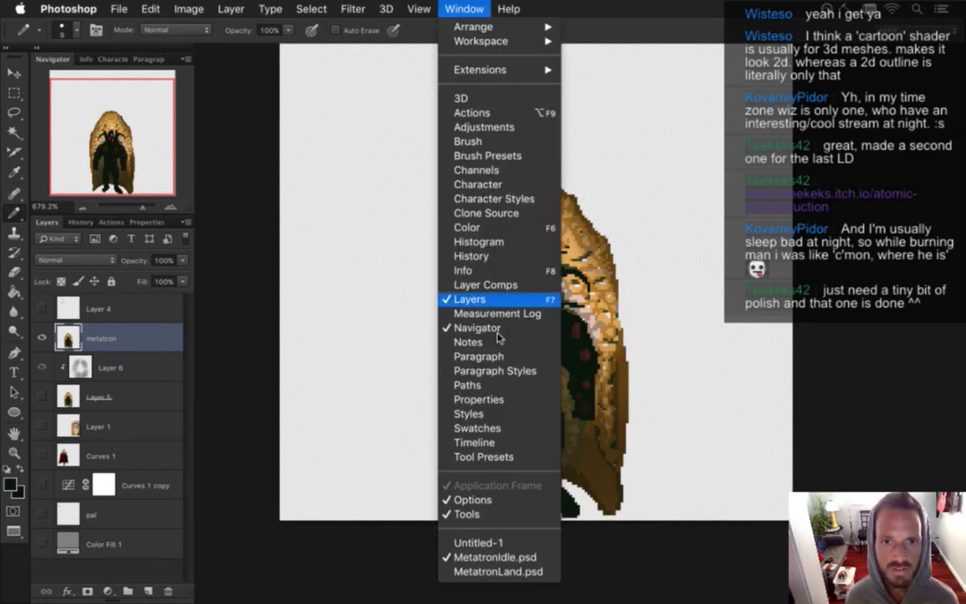
pyautogui.click(498, 437)
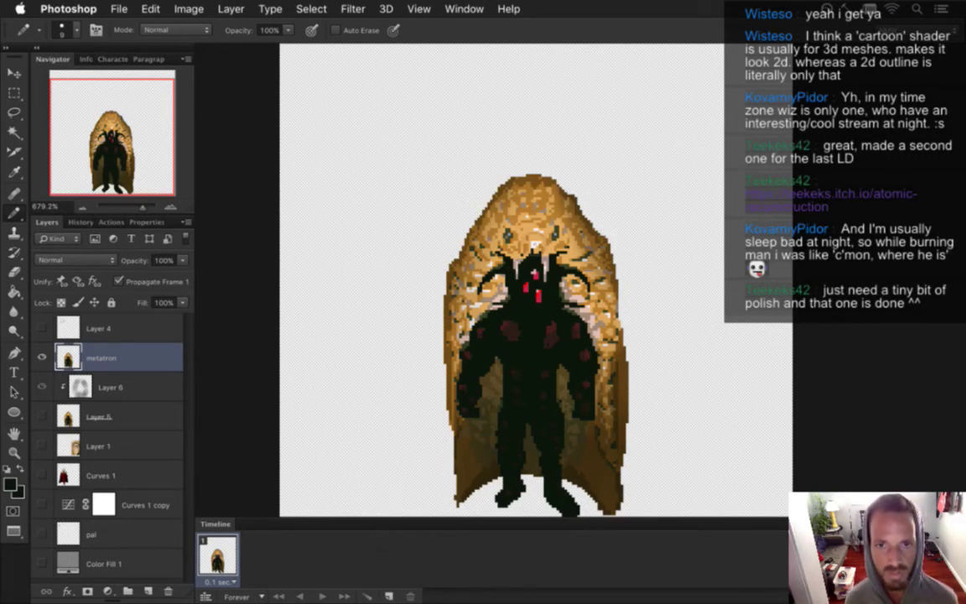
pyautogui.click(118, 281)
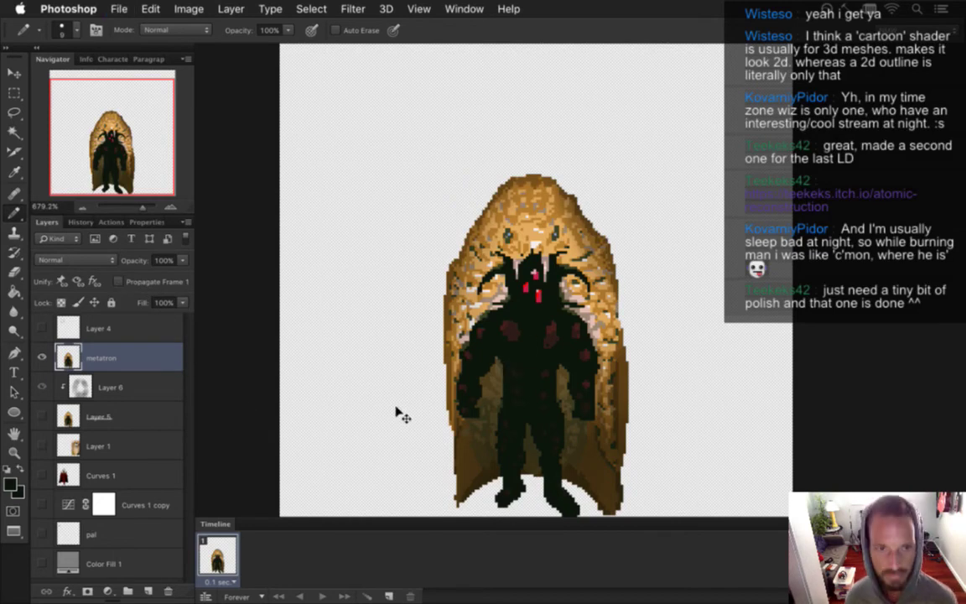
# Step: Add a second animation frame and duplicate the metatron layer for it
pyautogui.press('super+j')
pyautogui.press('super+z')
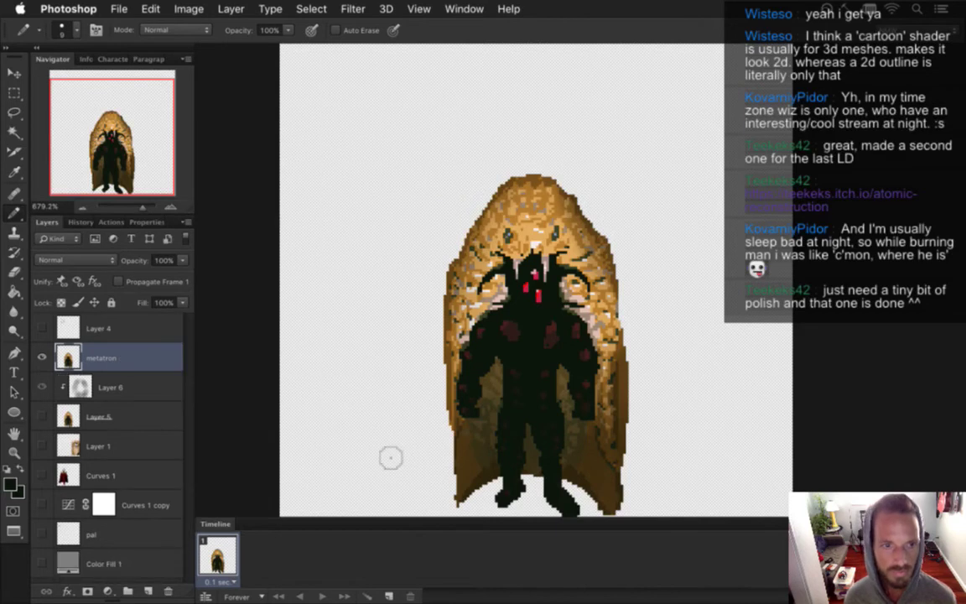
pyautogui.click(388, 596)
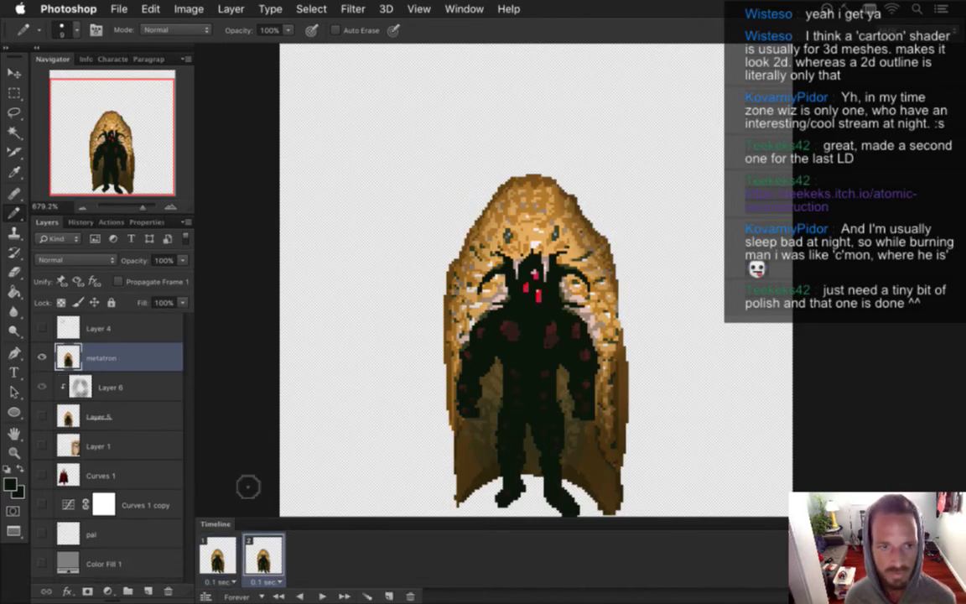
pyautogui.press('super+j')
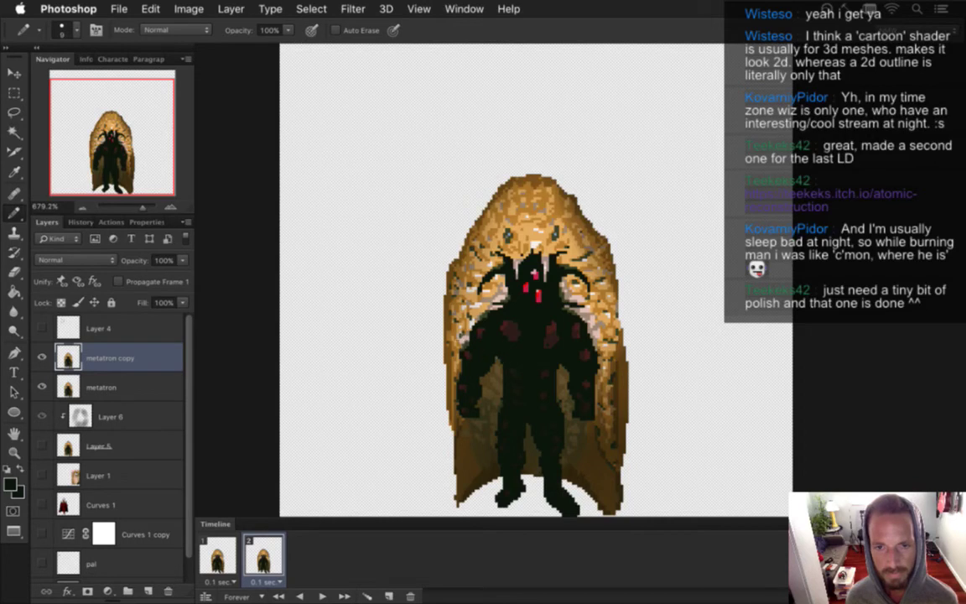
# Step: Sample the dark color from the boss's body and arm and examine its values in the color picker
pyautogui.press('m')
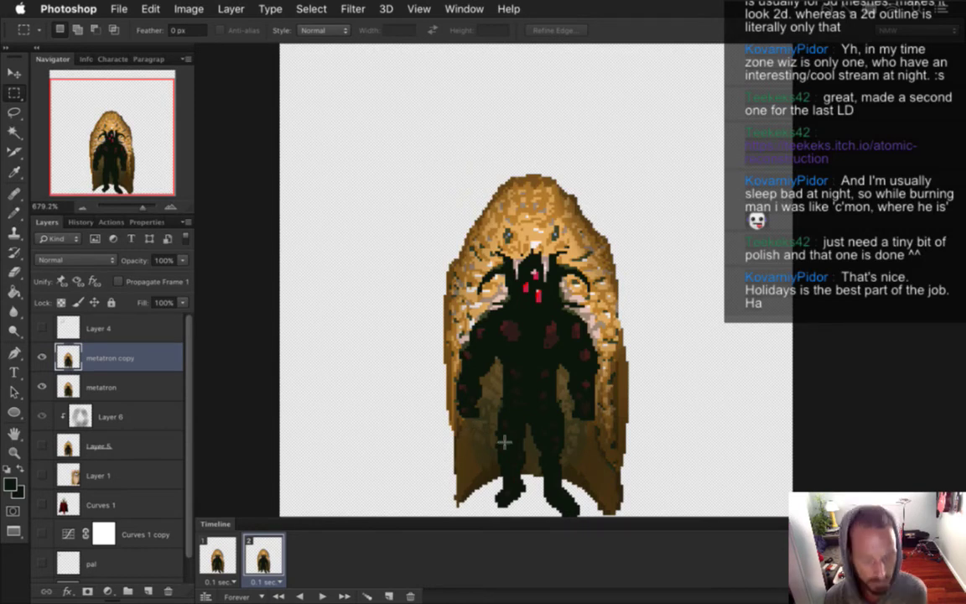
pyautogui.press('i')
pyautogui.click(534, 386)
pyautogui.moveTo(534, 386); pyautogui.dragTo(480, 347)
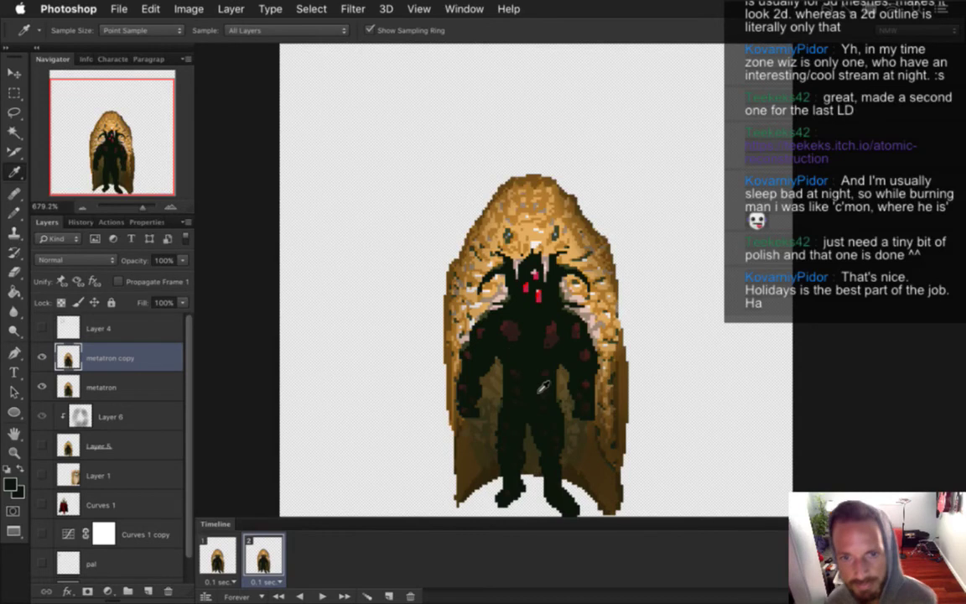
pyautogui.click(481, 357)
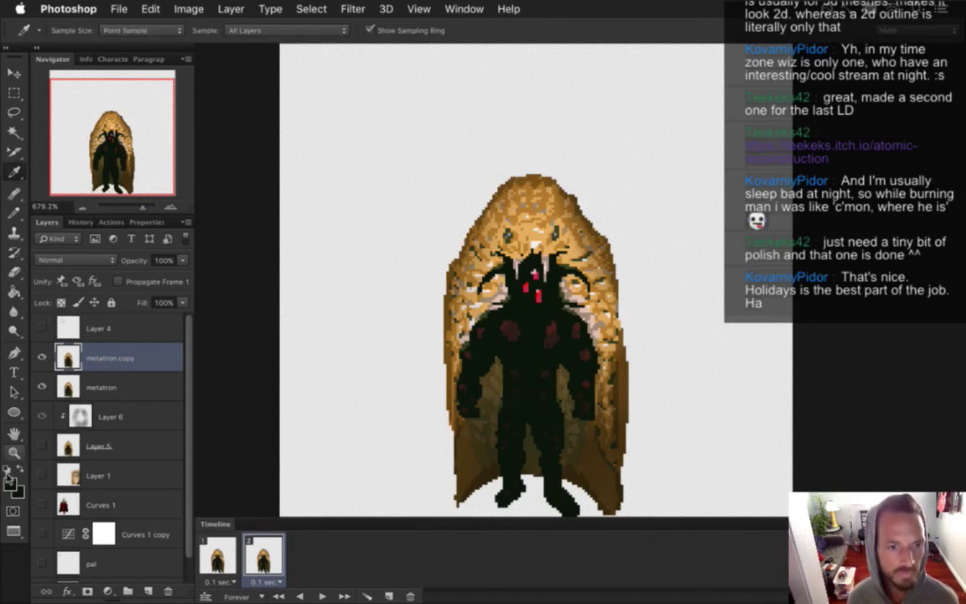
pyautogui.click(10, 483)
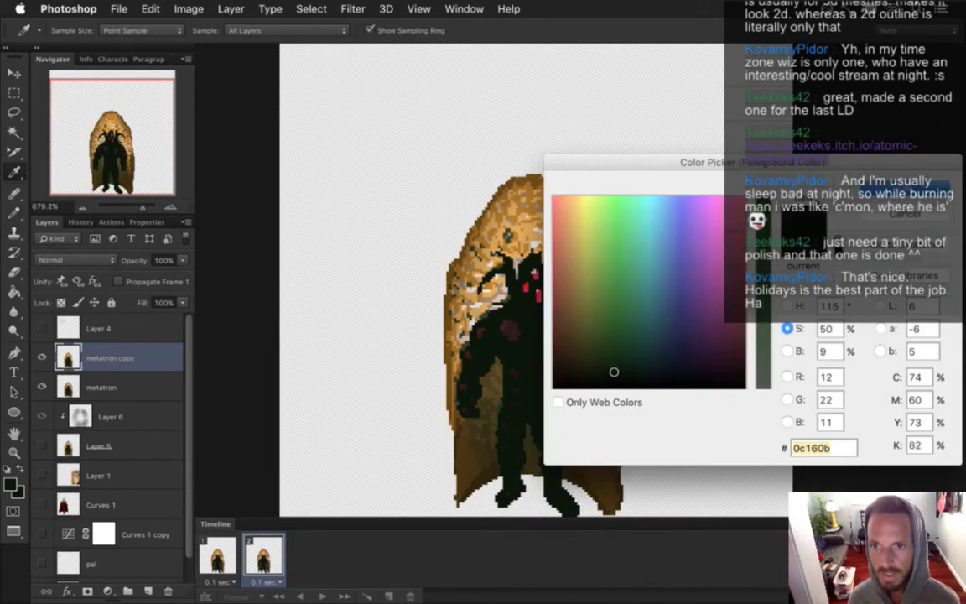
pyautogui.press('Return')
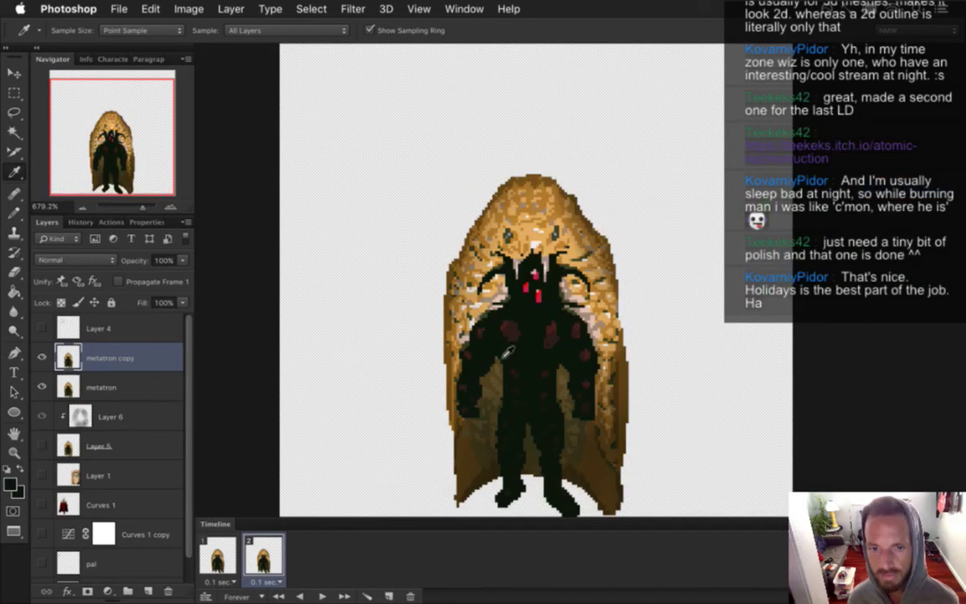
pyautogui.click(451, 371)
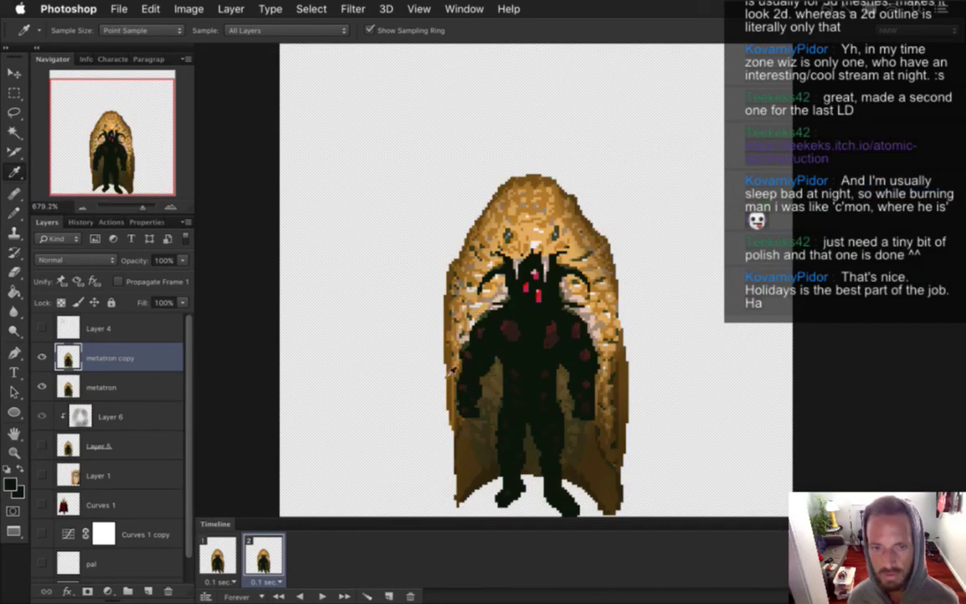
pyautogui.click(11, 483)
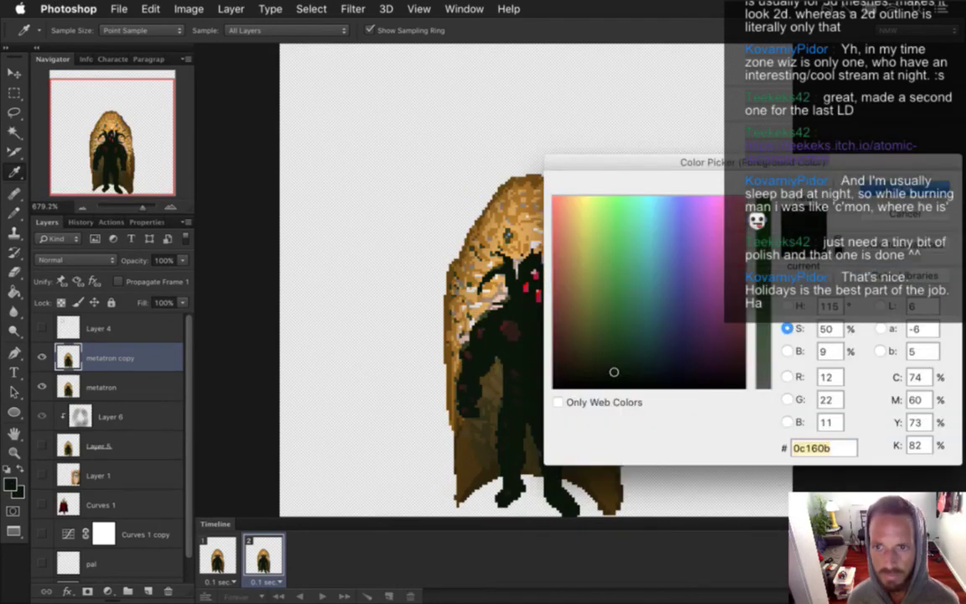
pyautogui.press('Return')
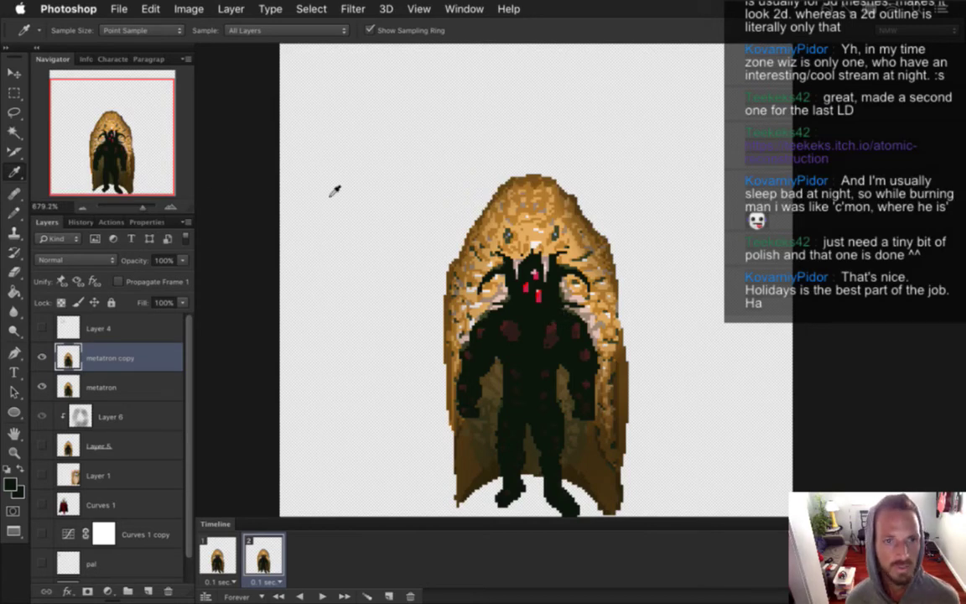
# Step: Select the boss's head and upper shell on the metatron copy layer, warp the face area slightly upward, and deselect
pyautogui.press('m')
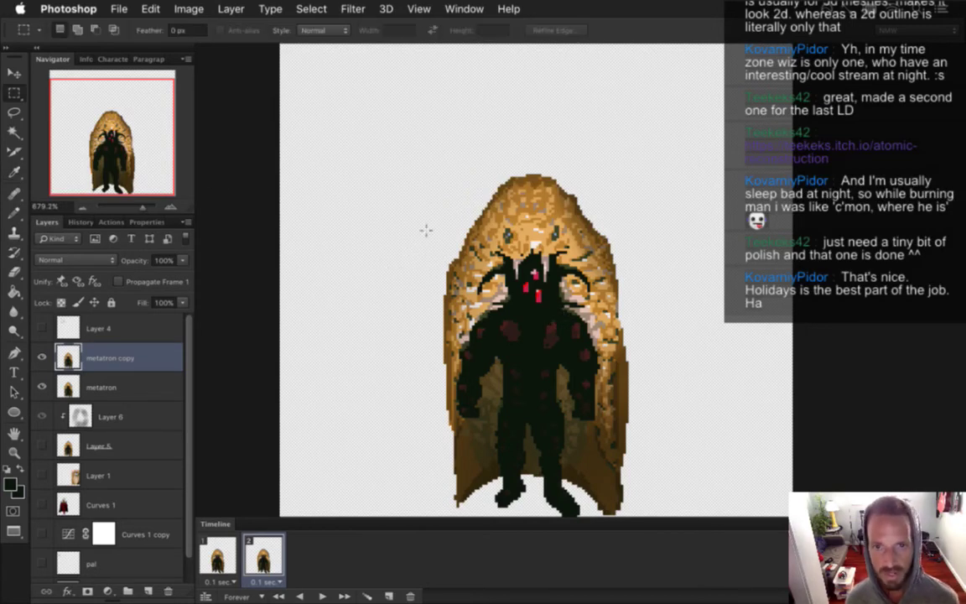
pyautogui.moveTo(364, 150); pyautogui.dragTo(667, 310)
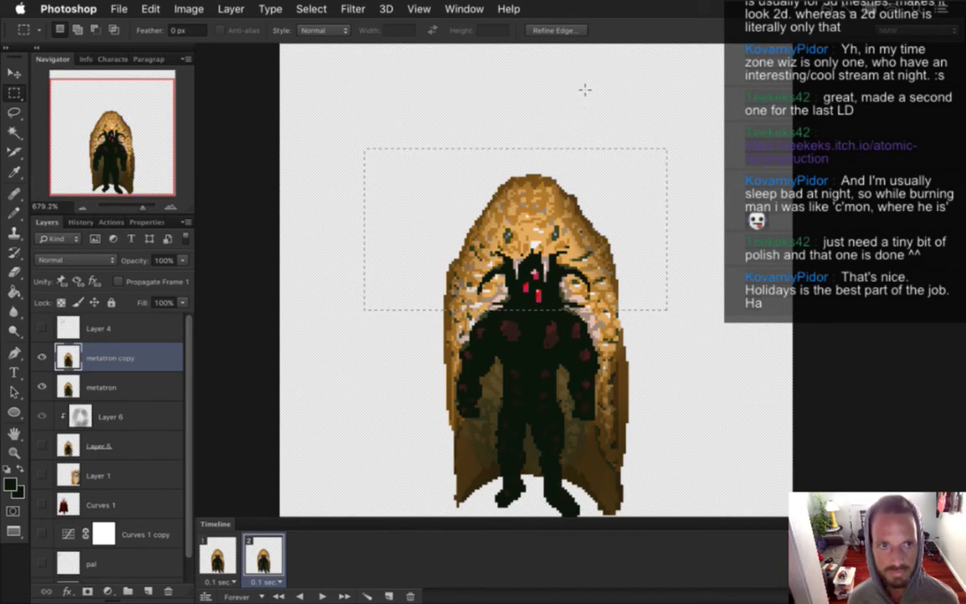
pyautogui.press('ctrl')
pyautogui.hotkey('ctrl', 't')
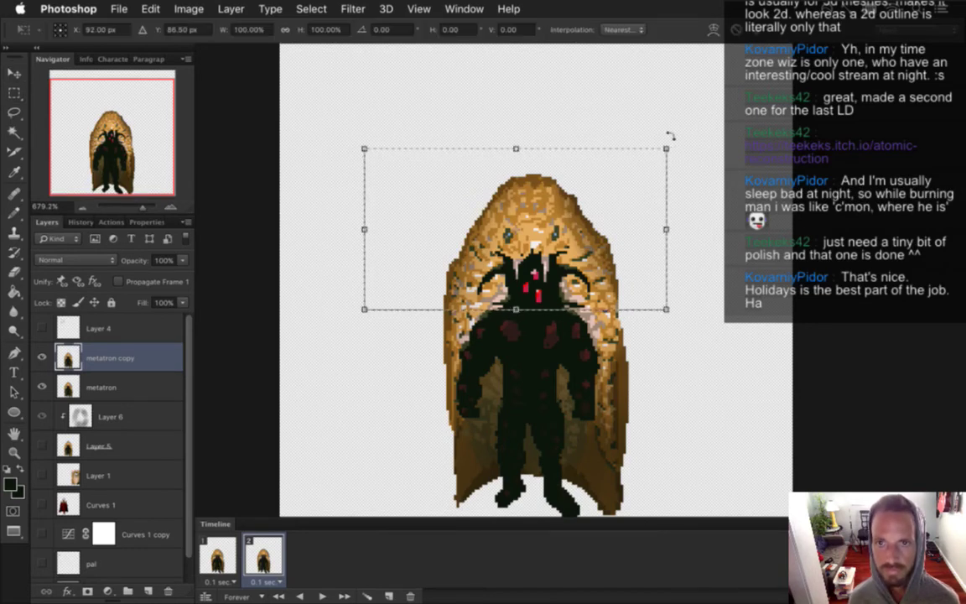
pyautogui.click(712, 30)
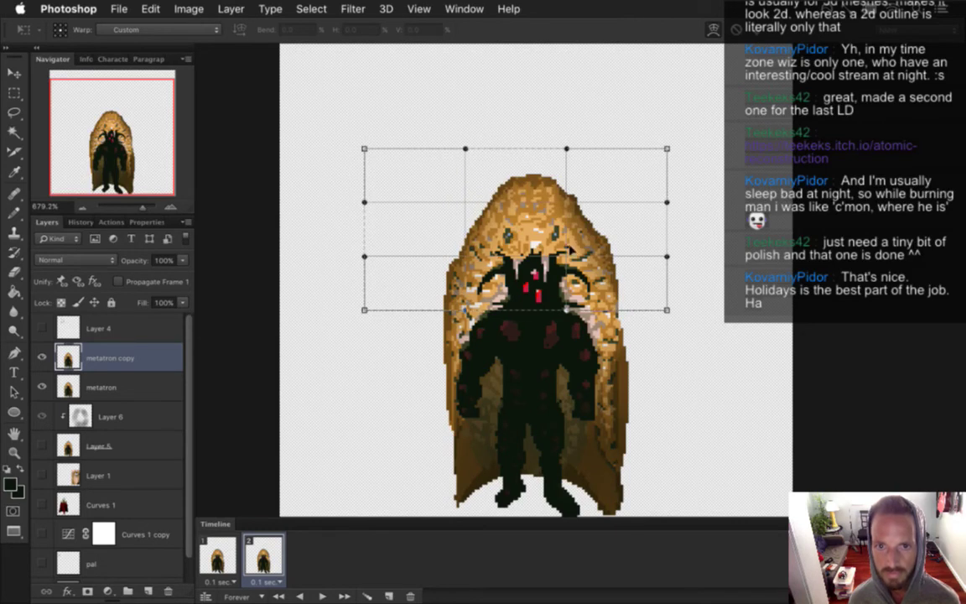
pyautogui.moveTo(568, 252); pyautogui.dragTo(572, 247)
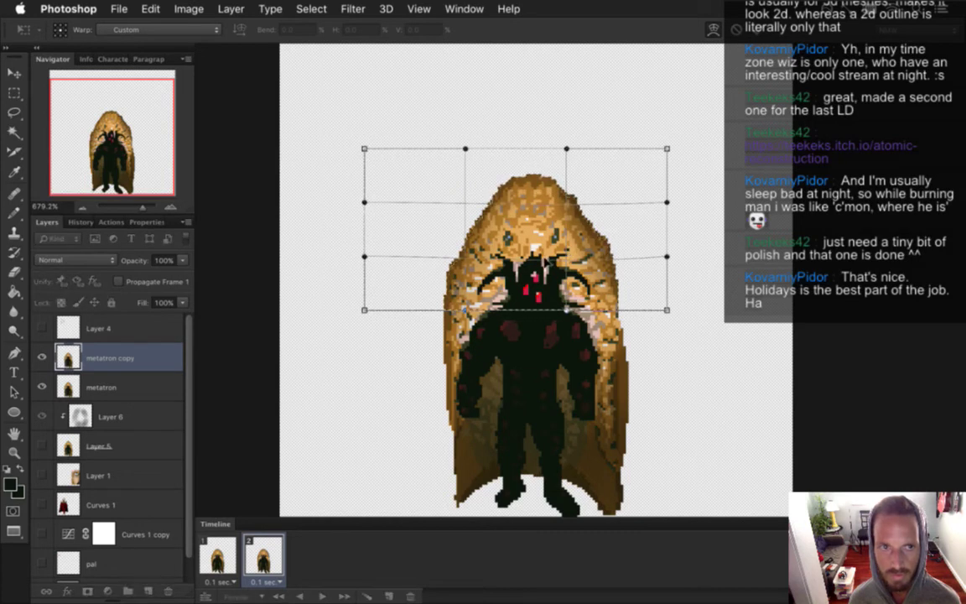
pyautogui.press('Return')
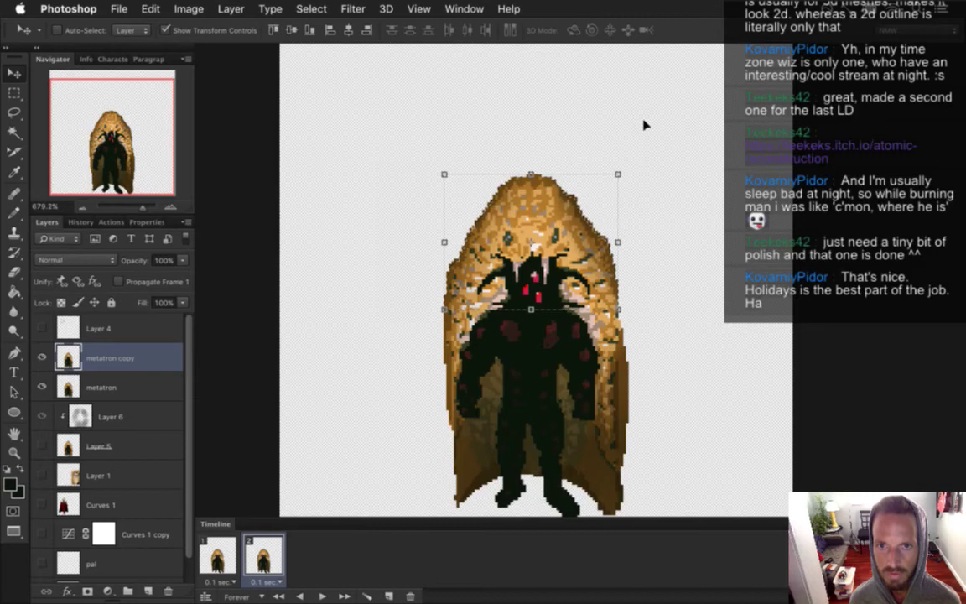
pyautogui.press('m')
pyautogui.press('super+d')
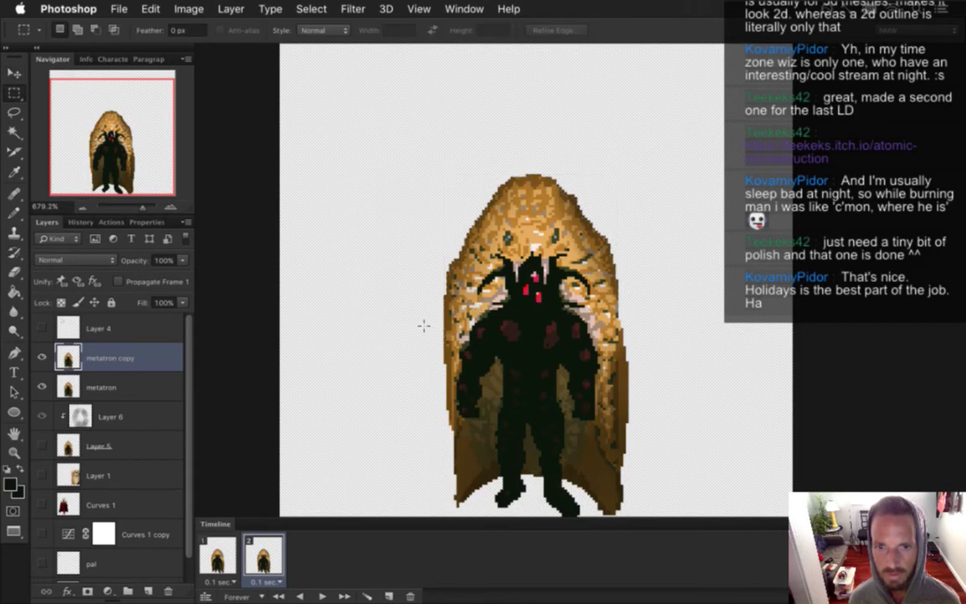
# Step: Select the boss's chest-and-arms band on the metatron copy layer and warp both sides slightly outward
pyautogui.moveTo(405, 310); pyautogui.dragTo(688, 420)
pyautogui.press('v')
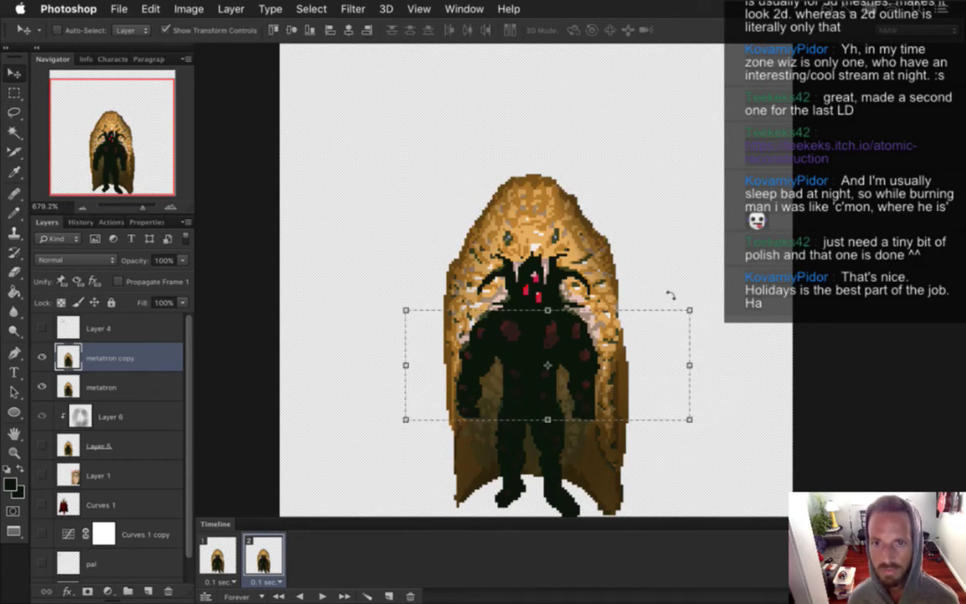
pyautogui.hotkey('ctrl', 't')
pyautogui.click(643, 29)
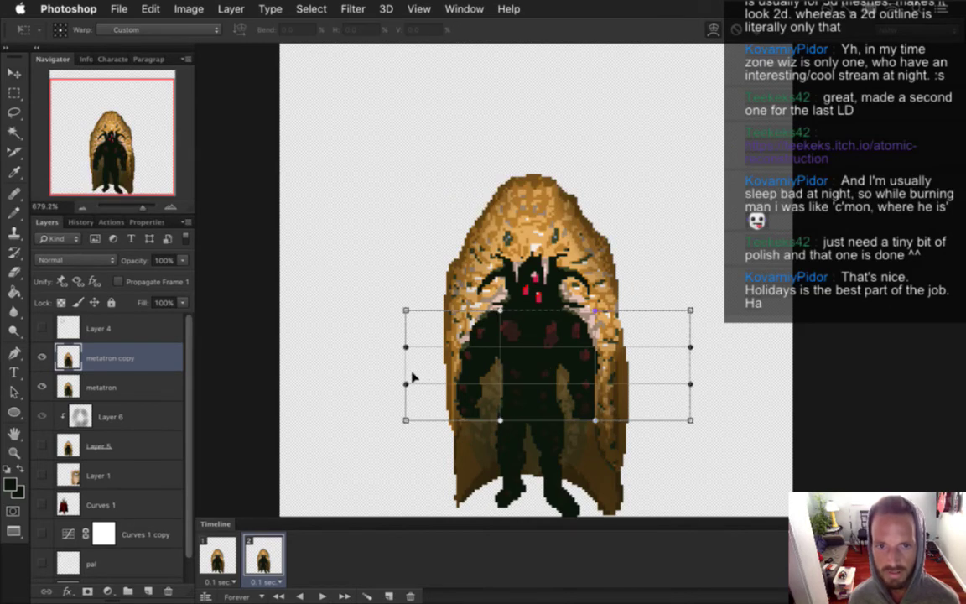
pyautogui.moveTo(407, 381)
pyautogui.mouseDown()
pyautogui.moveTo(393, 375)
pyautogui.moveTo(401, 374)
pyautogui.mouseUp()
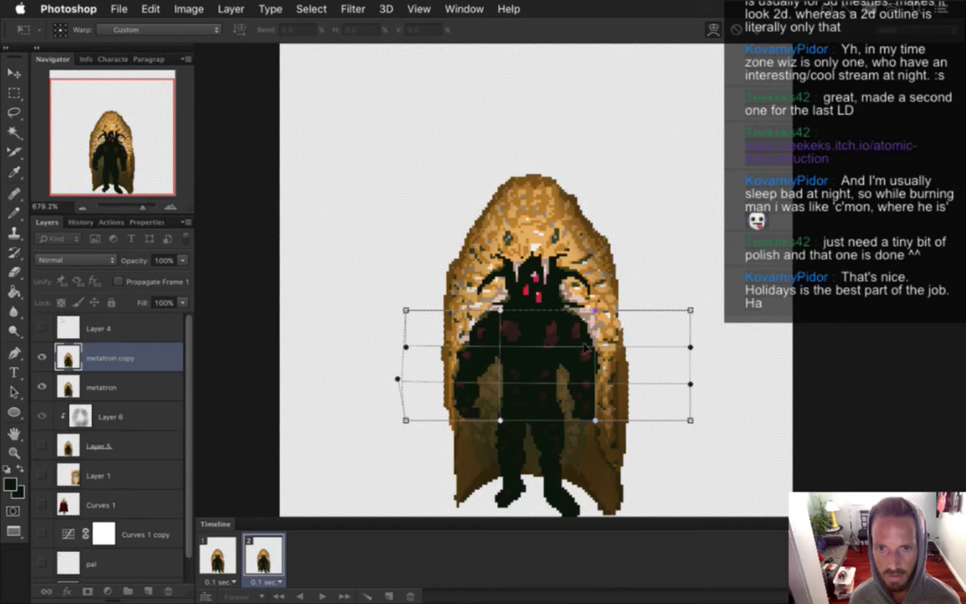
pyautogui.moveTo(691, 379); pyautogui.dragTo(701, 379)
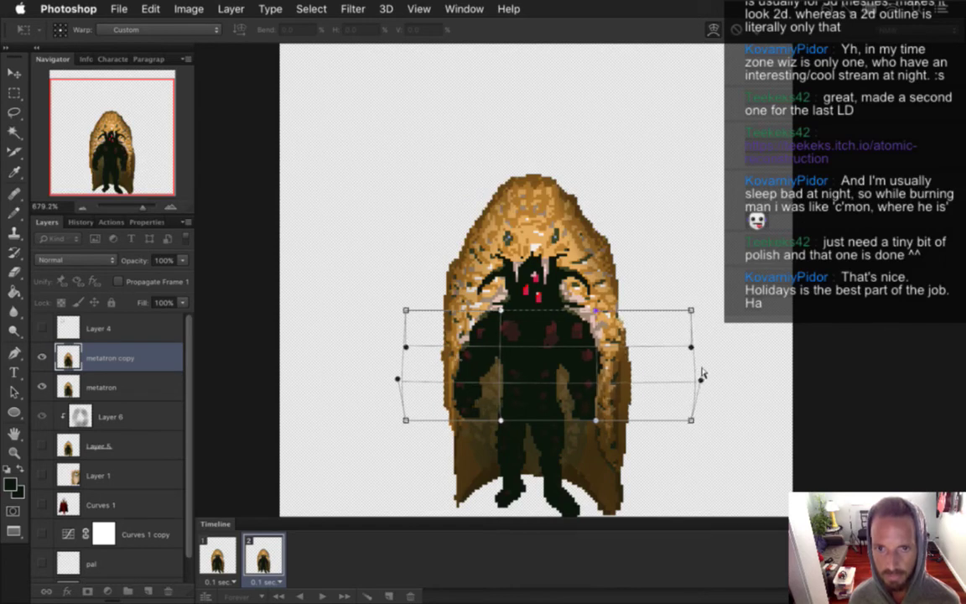
pyautogui.press('Return')
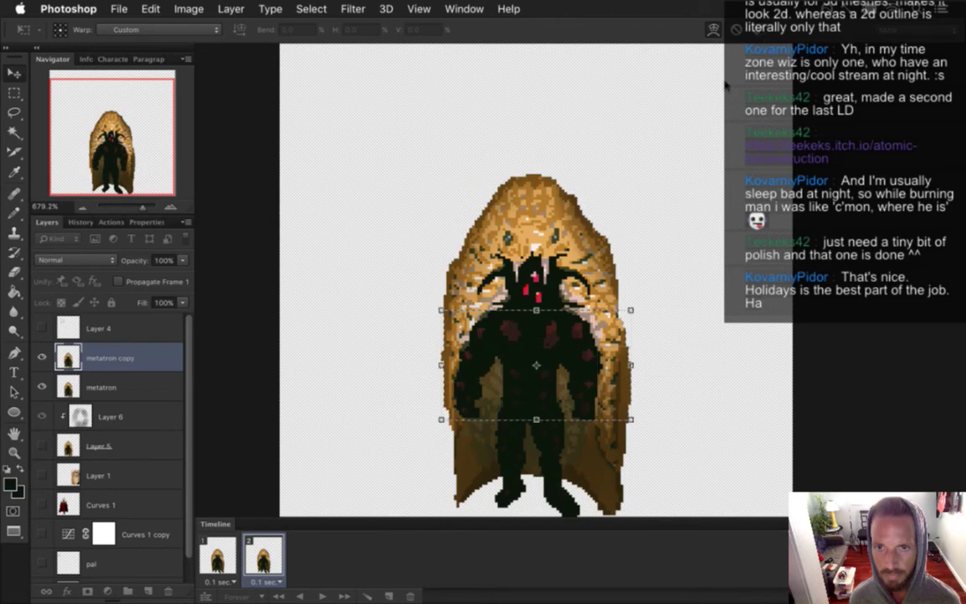
# Step: Select the boss's shell and upper body on the metatron copy layer and warp the face area slightly to the left
pyautogui.press('m')
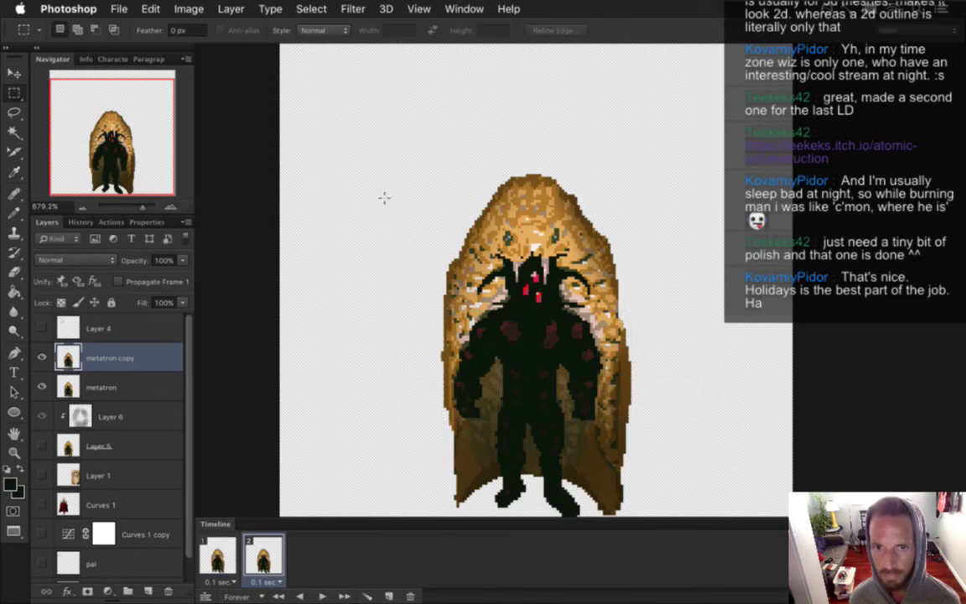
pyautogui.moveTo(358, 144); pyautogui.dragTo(694, 430)
pyautogui.press('v')
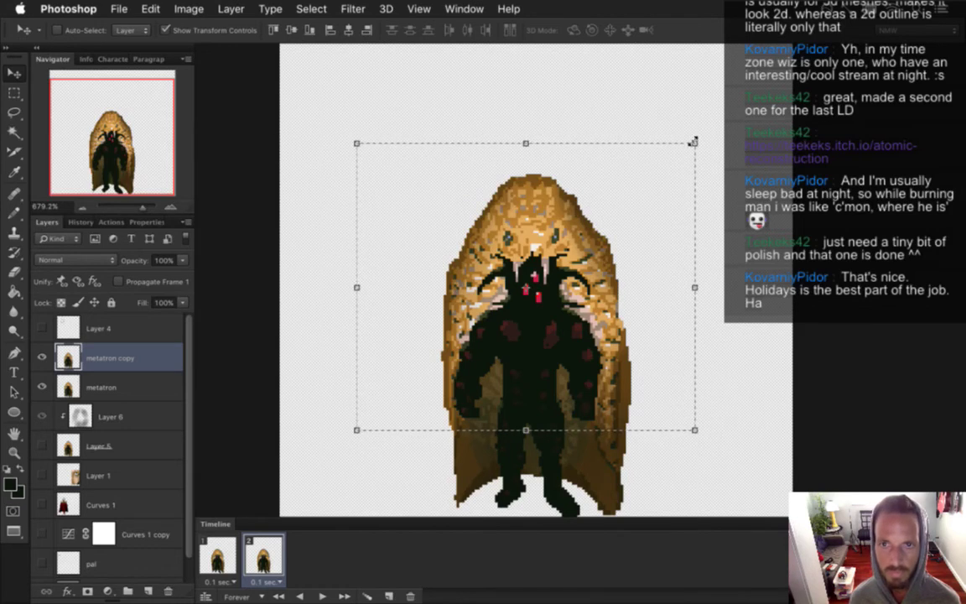
pyautogui.hotkey('ctrl', 't')
pyautogui.click(713, 30)
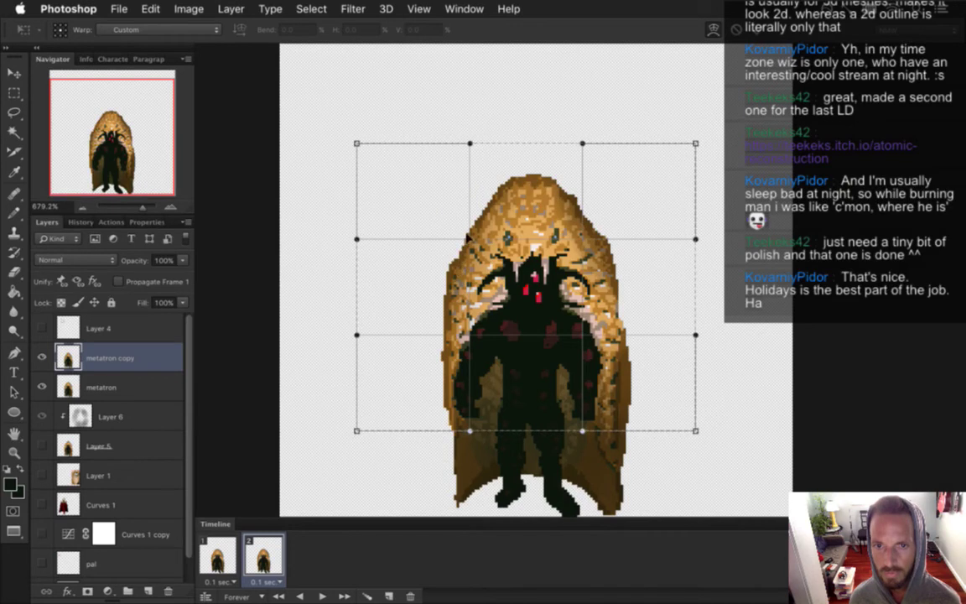
pyautogui.moveTo(471, 233); pyautogui.dragTo(466, 231)
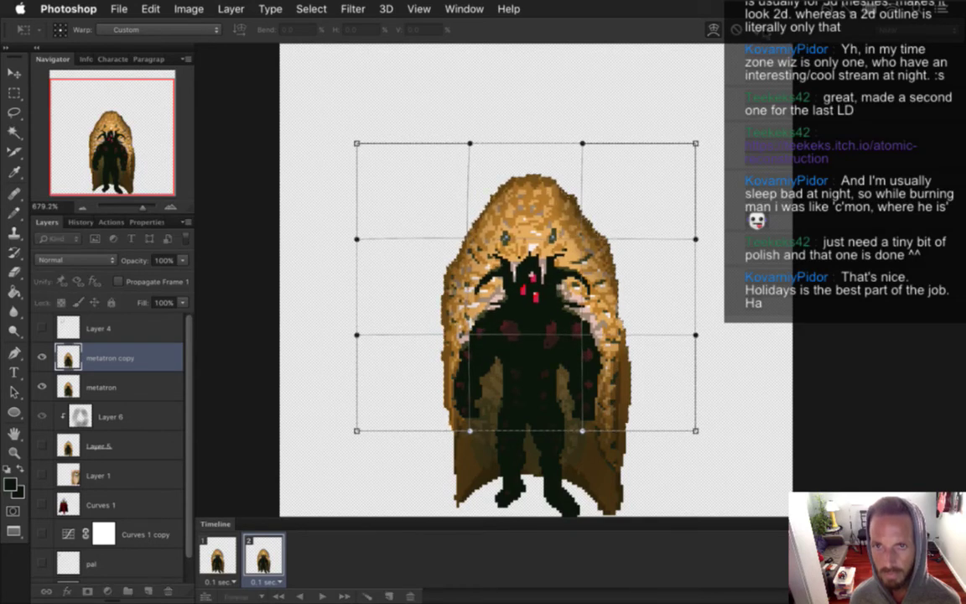
pyautogui.press('Return')
pyautogui.press('m')
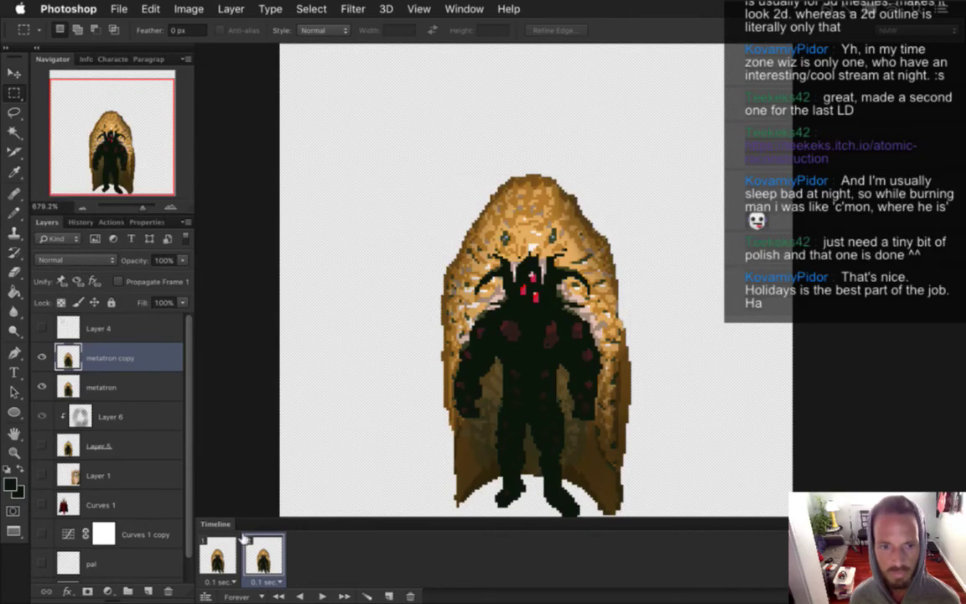
# Step: Flip between animation frames 1 and 2 to compare the poses, and undo the sideways face warp
pyautogui.click(218, 555)
pyautogui.click(264, 556)
pyautogui.click(218, 555)
pyautogui.click(262, 560)
pyautogui.click(218, 558)
pyautogui.click(263, 557)
pyautogui.click(218, 558)
pyautogui.click(263, 558)
pyautogui.click(218, 558)
pyautogui.click(265, 556)
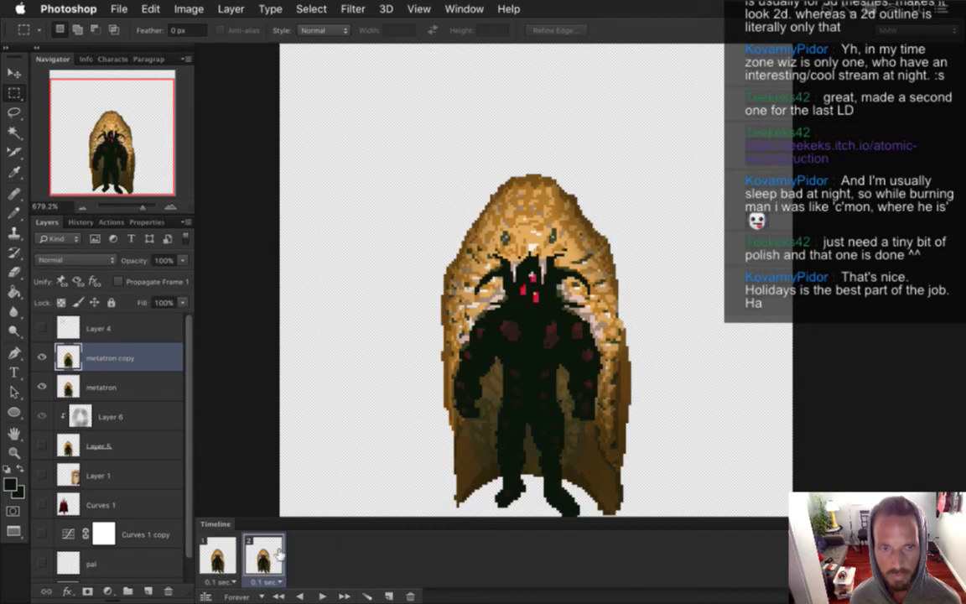
pyautogui.moveTo(357, 143); pyautogui.dragTo(695, 430)
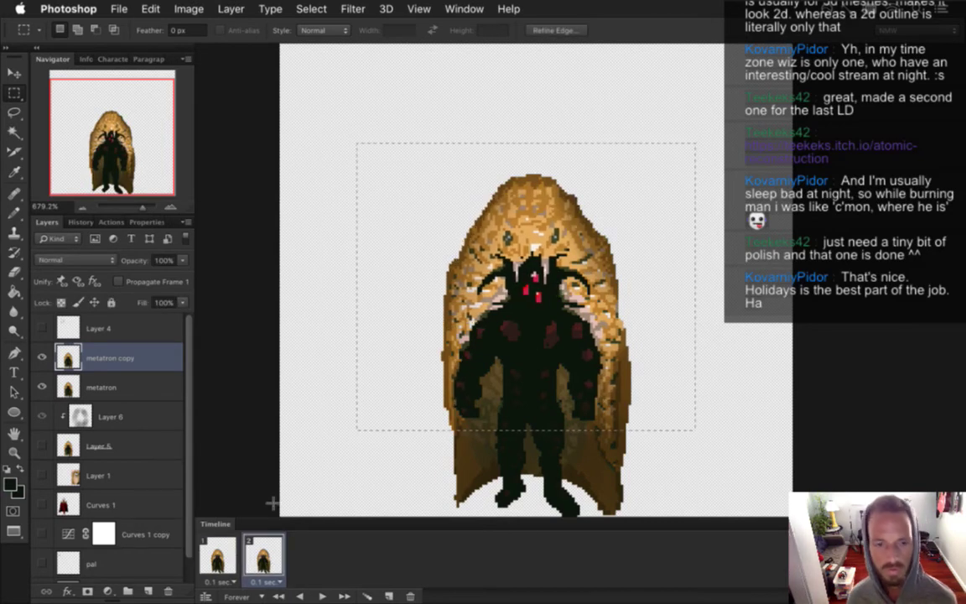
# Step: Compare the widened arms and shell in frame 2 against frame 1, then clear the selection
pyautogui.click(218, 558)
pyautogui.click(263, 558)
pyautogui.click(218, 557)
pyautogui.click(270, 564)
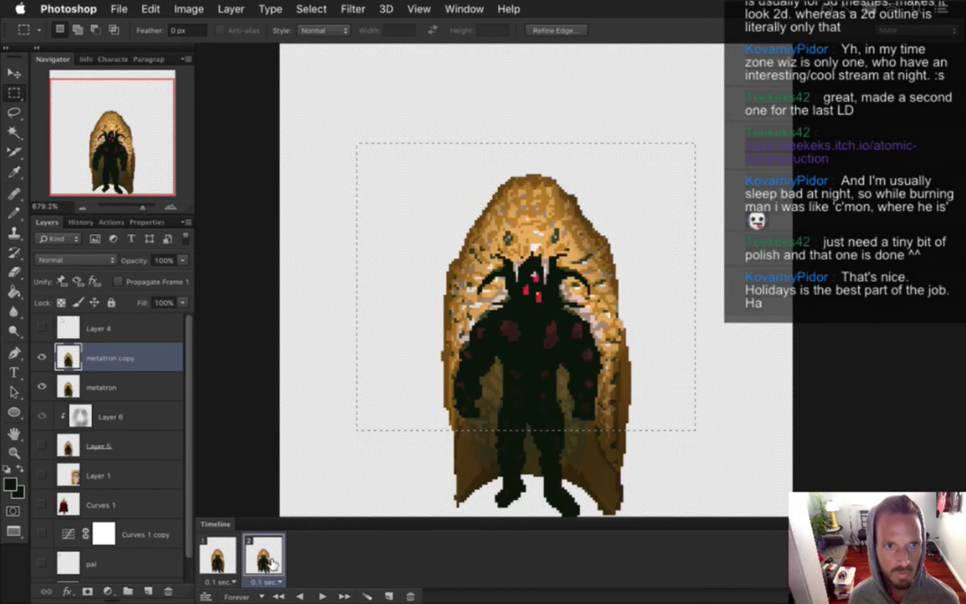
pyautogui.click(228, 552)
pyautogui.click(263, 555)
pyautogui.click(222, 555)
pyautogui.click(263, 555)
pyautogui.click(236, 549)
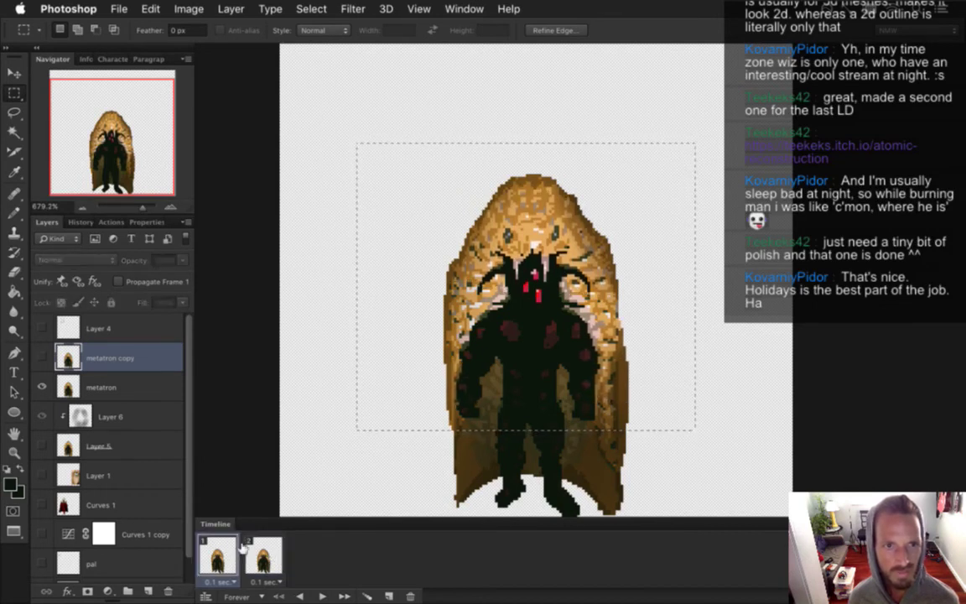
pyautogui.click(262, 555)
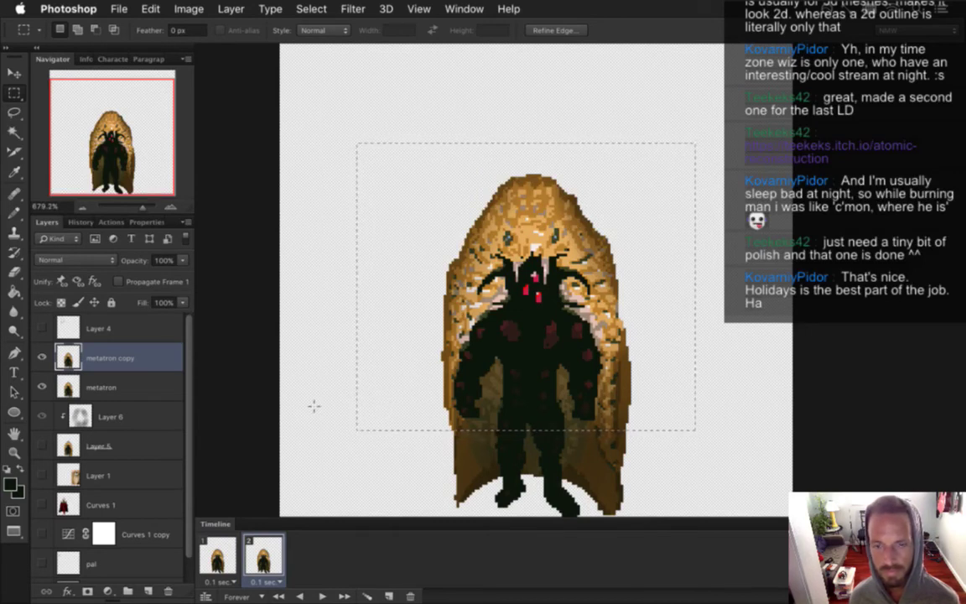
pyautogui.click(359, 424)
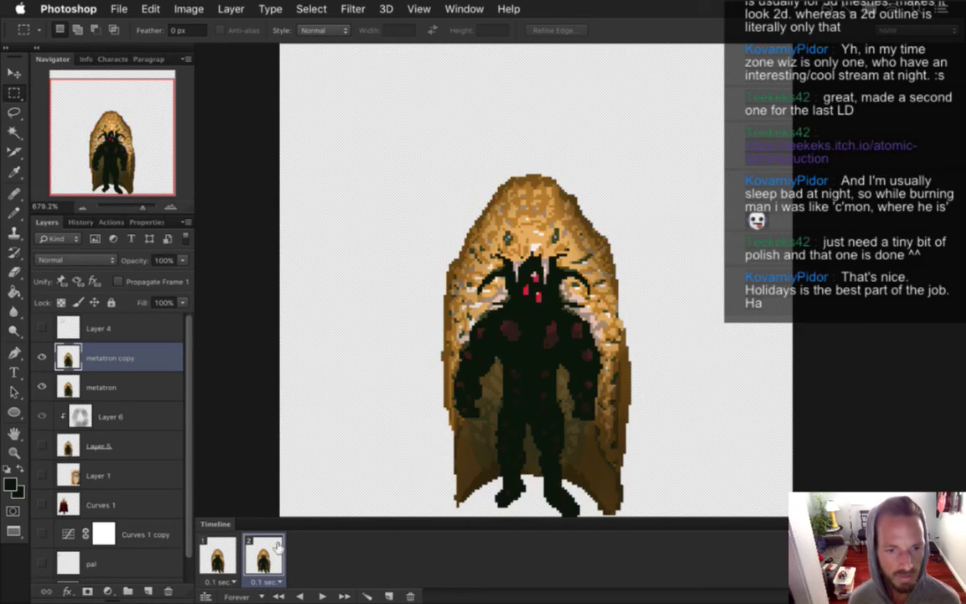
# Step: Delete the second animation frame and the metatron copy and metatron layers, and show Layer 5
pyautogui.click(410, 595)
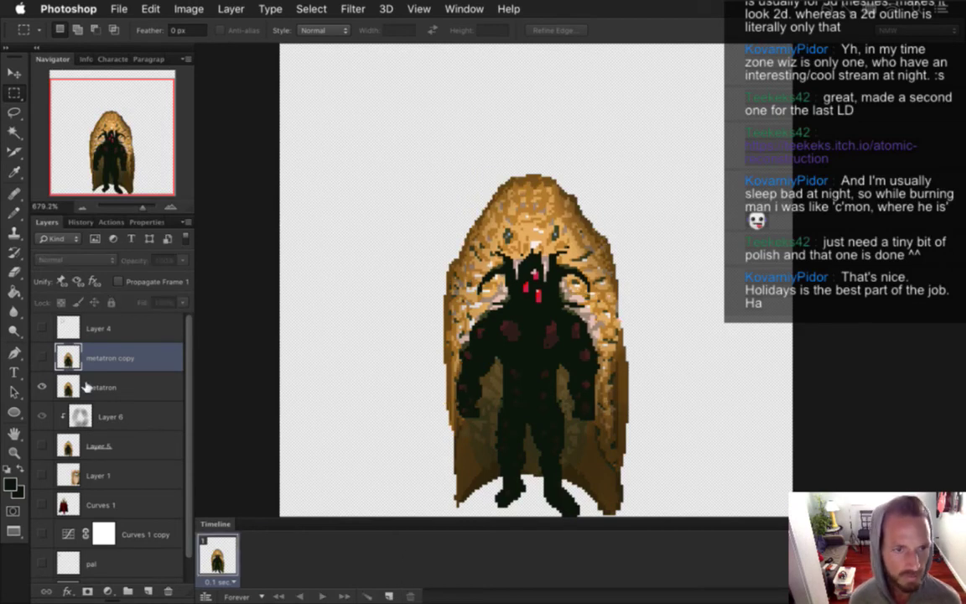
pyautogui.click(167, 593)
pyautogui.click(167, 593)
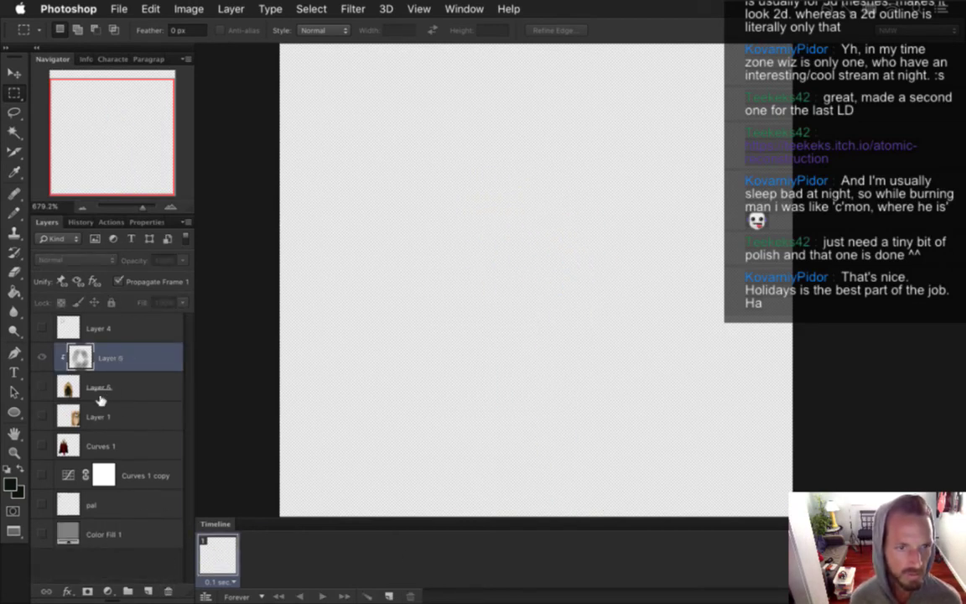
pyautogui.click(42, 386)
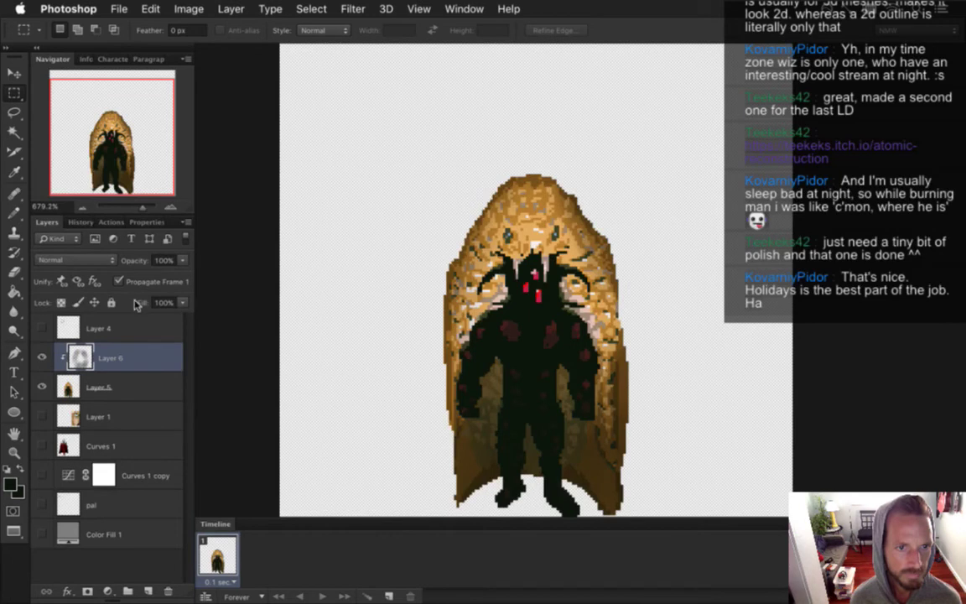
# Step: Put Layer 6 and Layer 5 into a new layer group and save the document
pyautogui.click(138, 382)
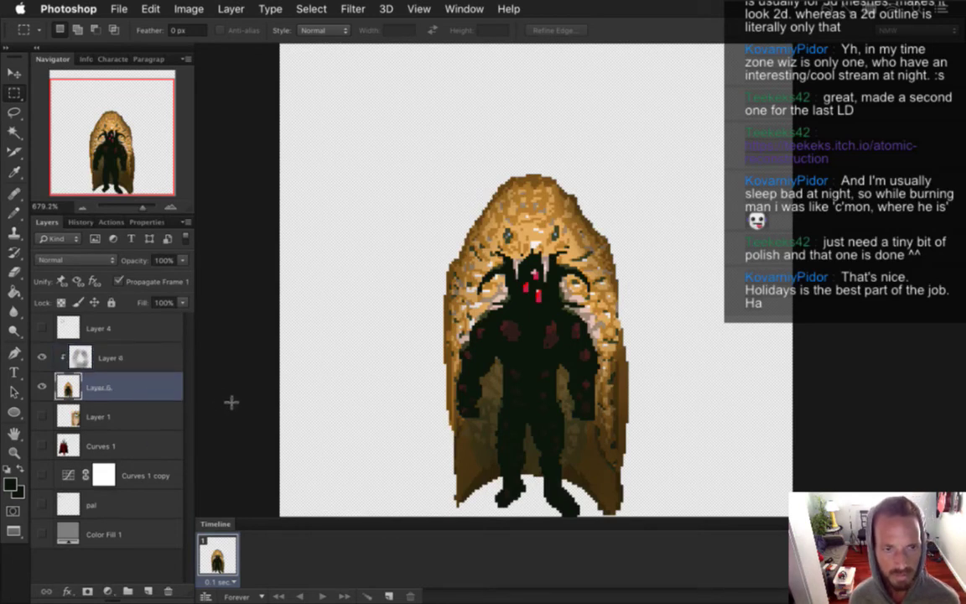
pyautogui.press('super+j')
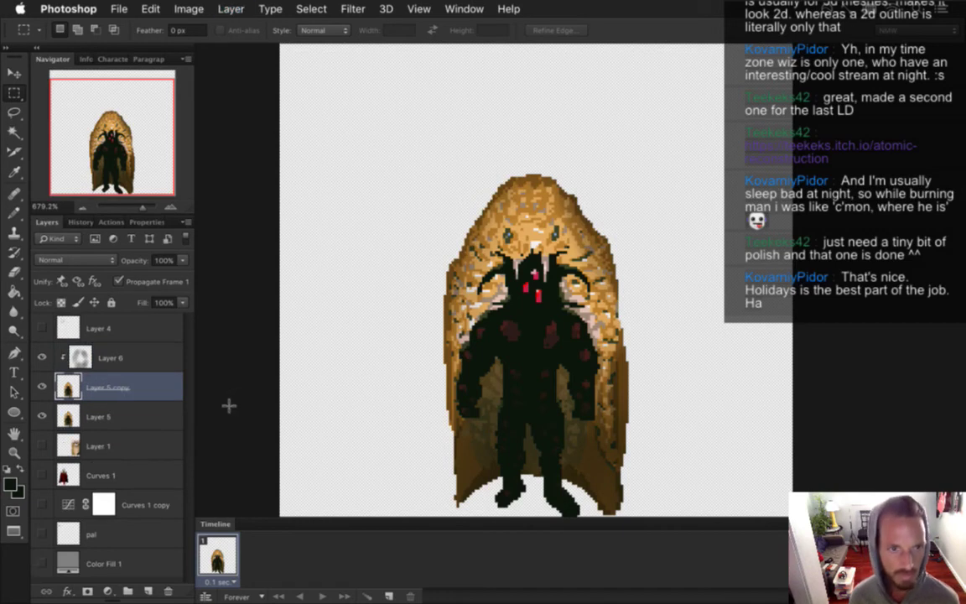
pyautogui.press('super+z')
pyautogui.keyDown('shift'); pyautogui.click(143, 345); pyautogui.keyUp('shift')
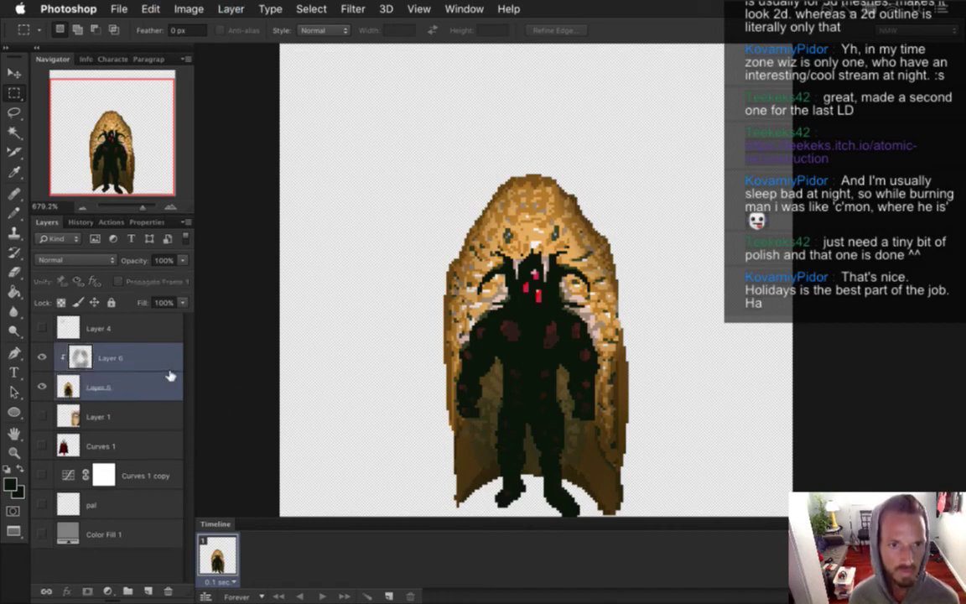
pyautogui.press('super+g')
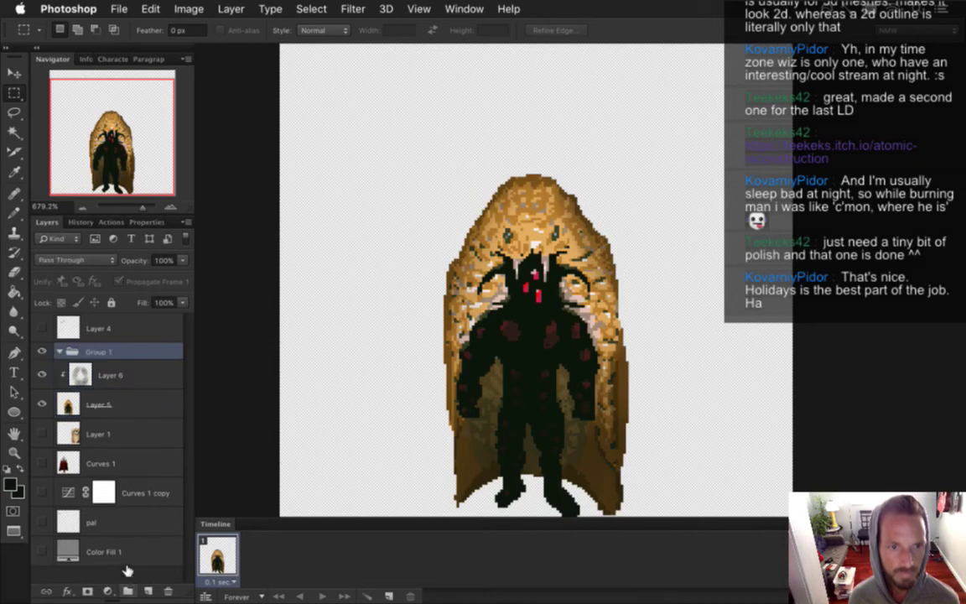
pyautogui.click(123, 411)
pyautogui.keyDown('shift'); pyautogui.click(147, 370); pyautogui.keyUp('shift')
pyautogui.moveTo(147, 371); pyautogui.dragTo(130, 346)
pyautogui.click(142, 351)
pyautogui.press('super+s')
# Step: Turn off Propagate Frame 1 for Layer 6, Layer 5, Layer 1 and Curves 1
pyautogui.click(130, 375)
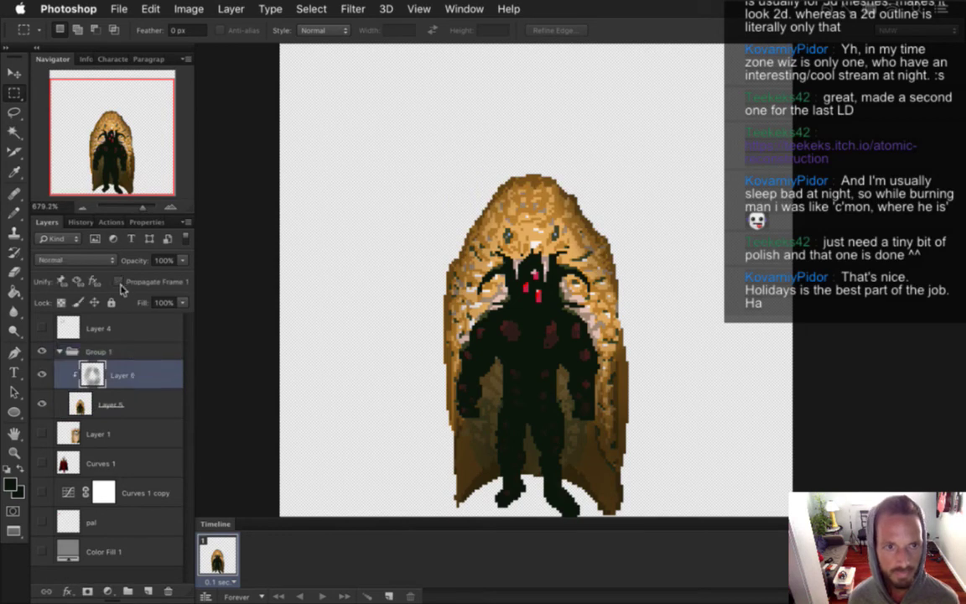
pyautogui.click(119, 405)
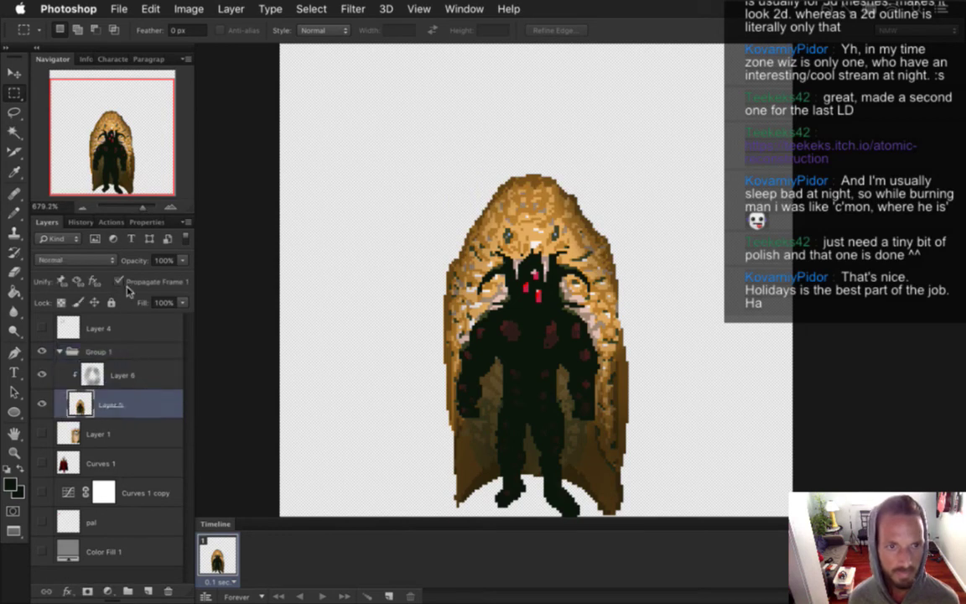
pyautogui.click(130, 328)
pyautogui.click(130, 421)
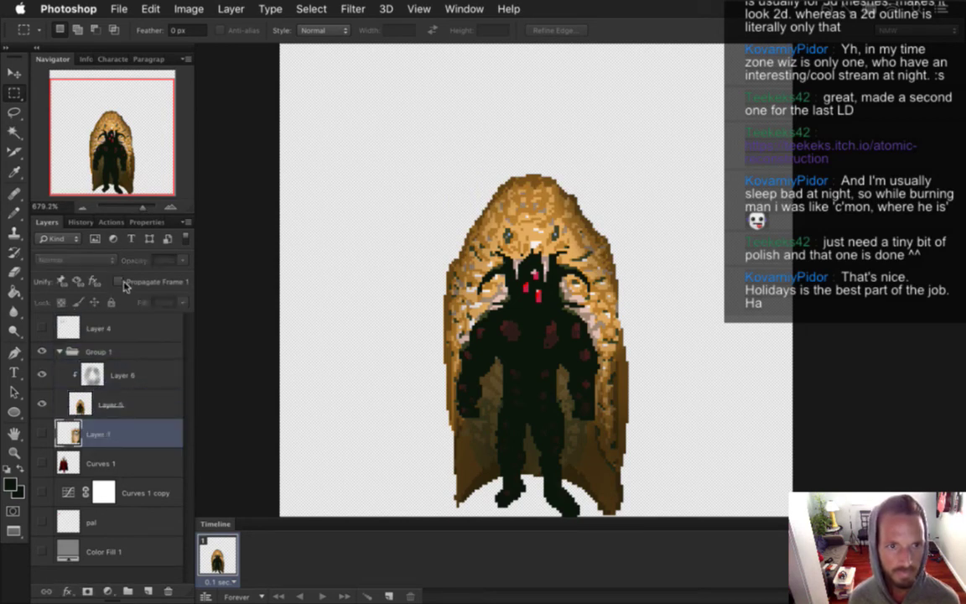
pyautogui.click(132, 461)
# Step: Switch to Terminal, run date in the Songbringer folder, and return to Photoshop
pyautogui.press('super+Tab')
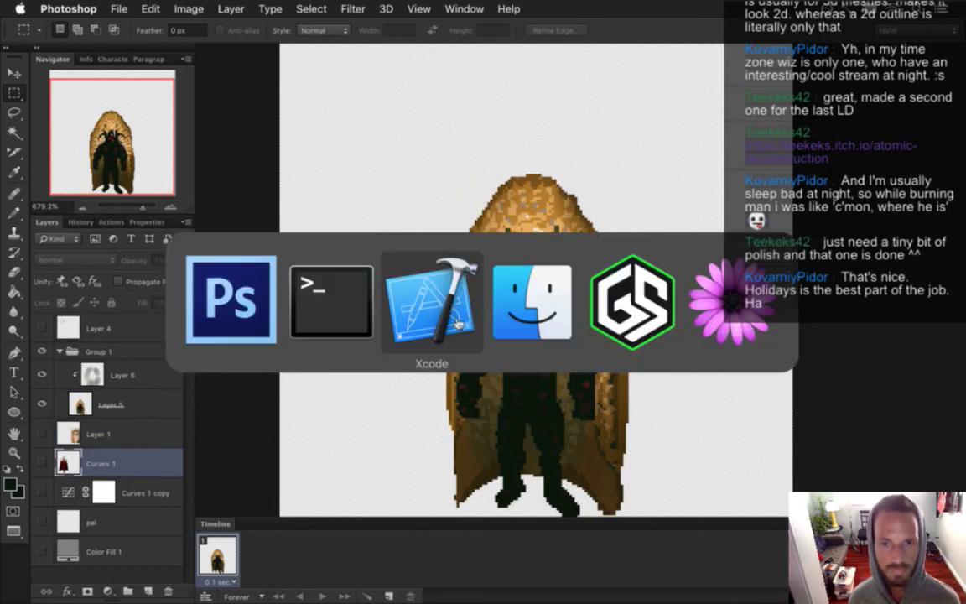
pyautogui.click(332, 306)
pyautogui.press('Return')
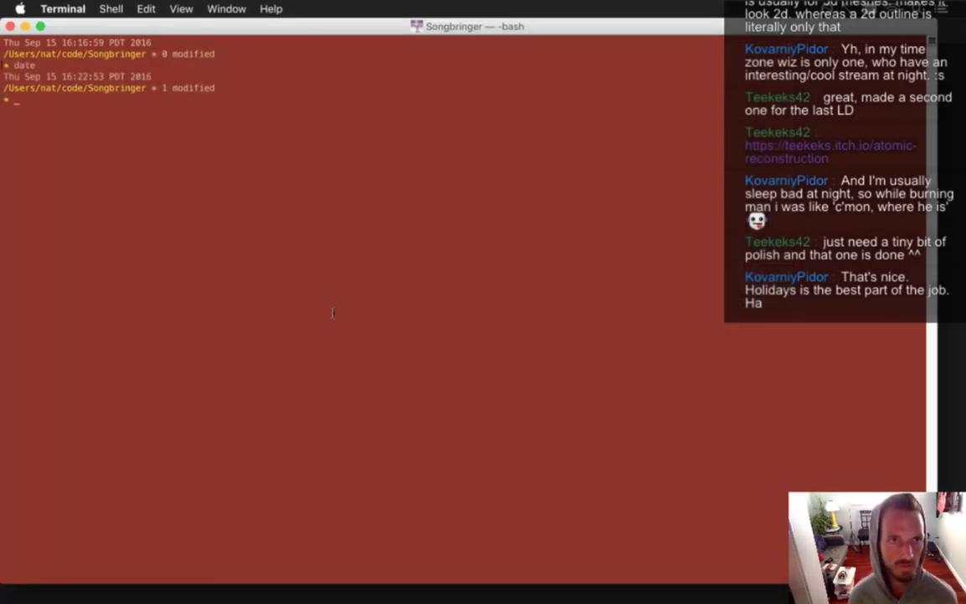
pyautogui.press('super+Tab')
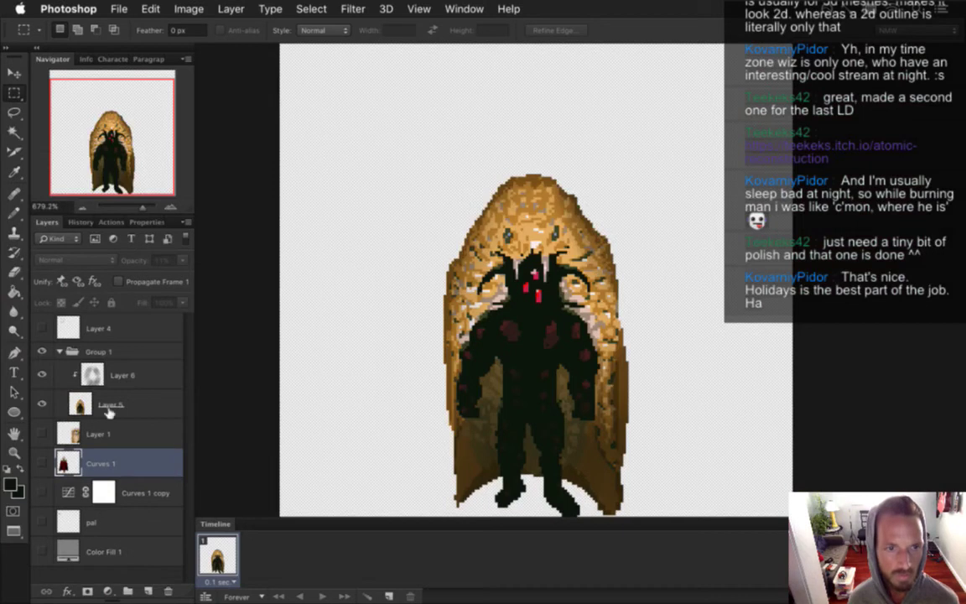
# Step: Duplicate the layer group holding Layer 6 and Layer 5, and hide the original group
pyautogui.click(139, 356)
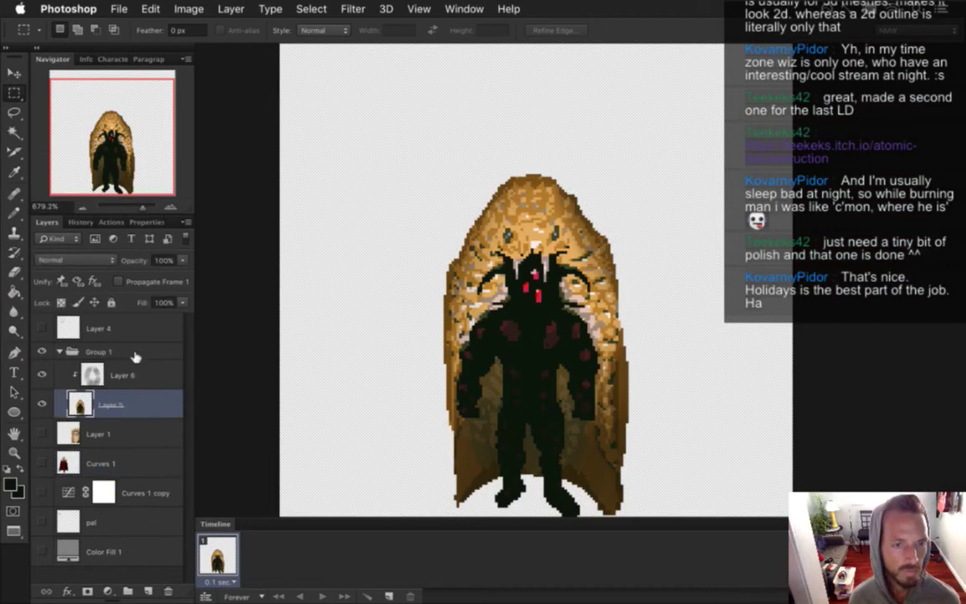
pyautogui.press('super+j')
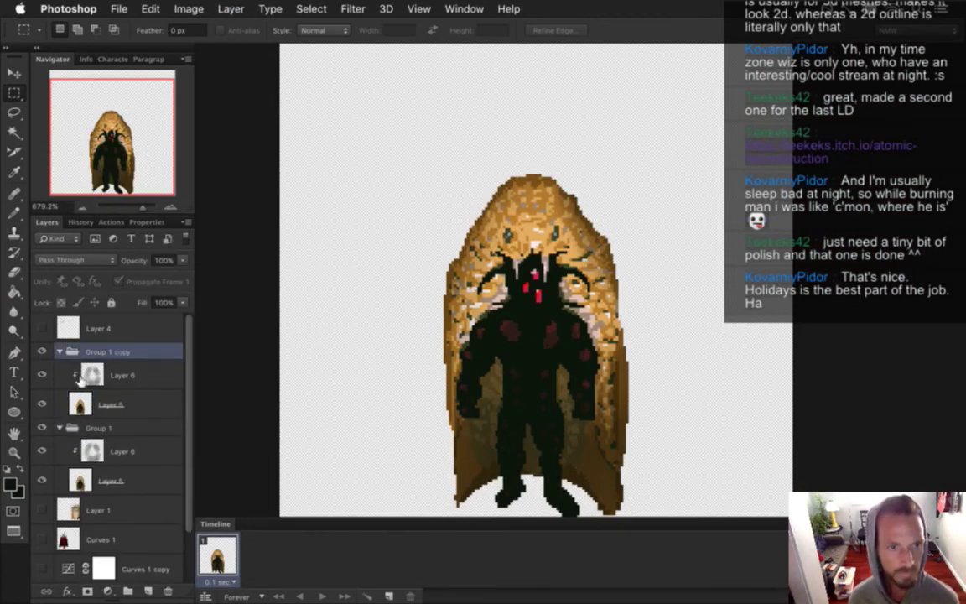
pyautogui.click(42, 427)
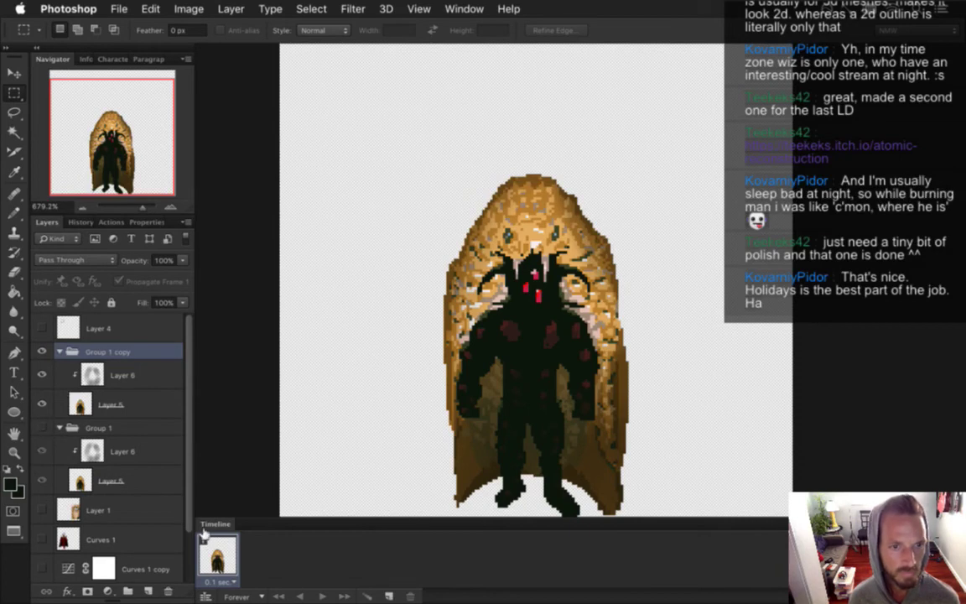
# Step: Add a second animation frame, and in frame 1 show Group 1 and hide Group 1 copy
pyautogui.click(388, 595)
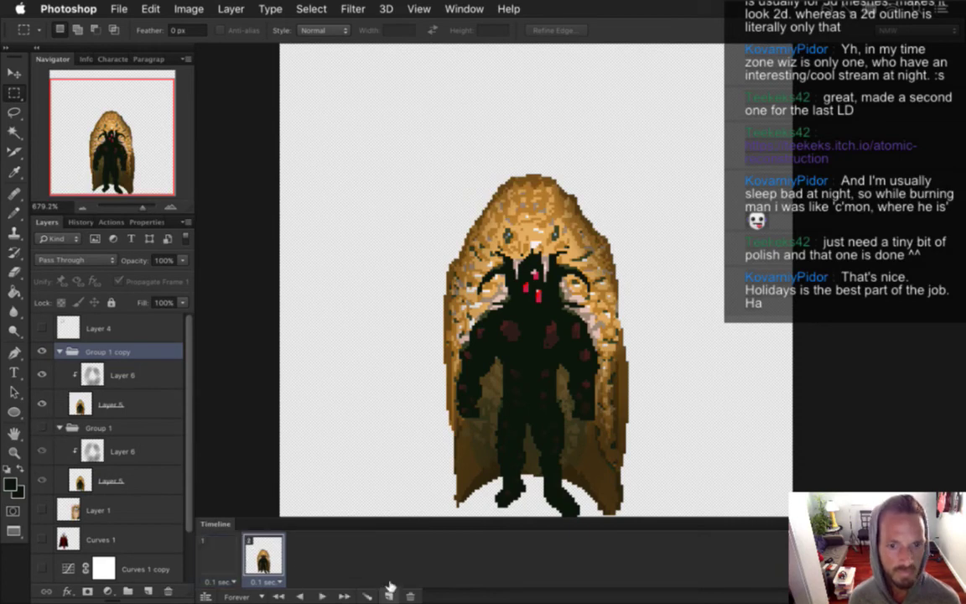
pyautogui.click(211, 536)
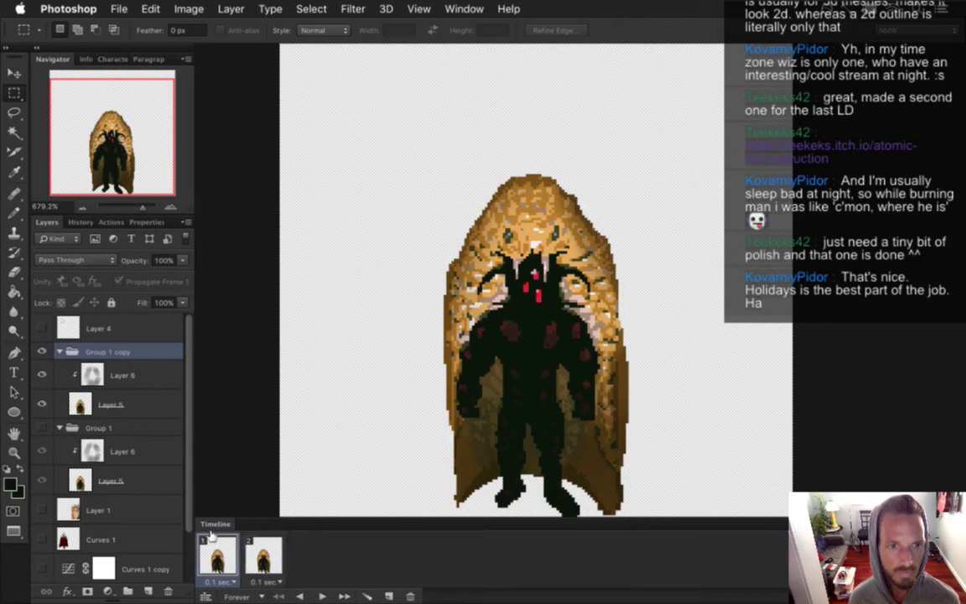
pyautogui.click(42, 423)
pyautogui.click(43, 347)
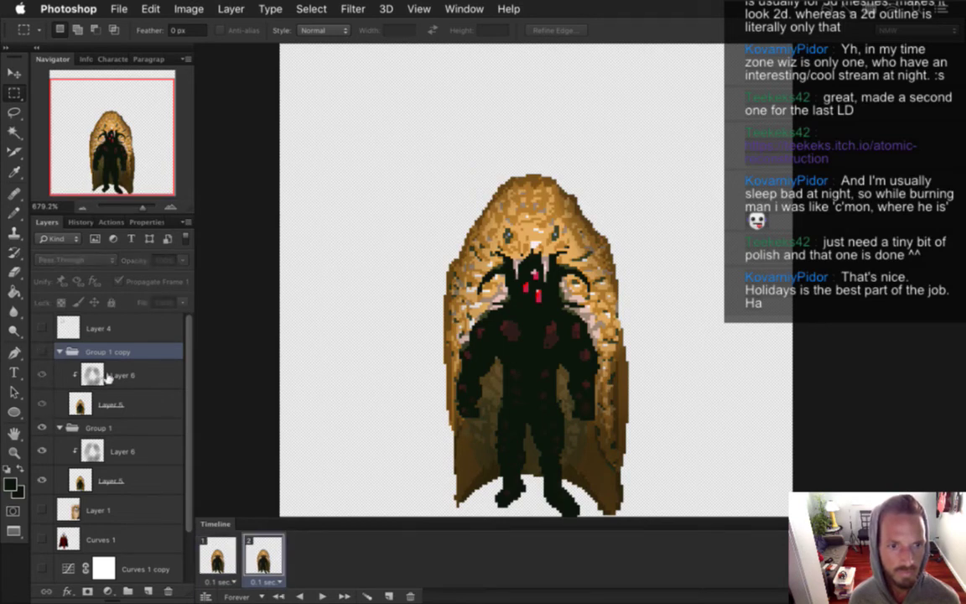
# Step: In frame 2, select Layer 5 of Group 1 copy and hide the Layer 6 shading clipped to it
pyautogui.click(216, 557)
pyautogui.click(281, 562)
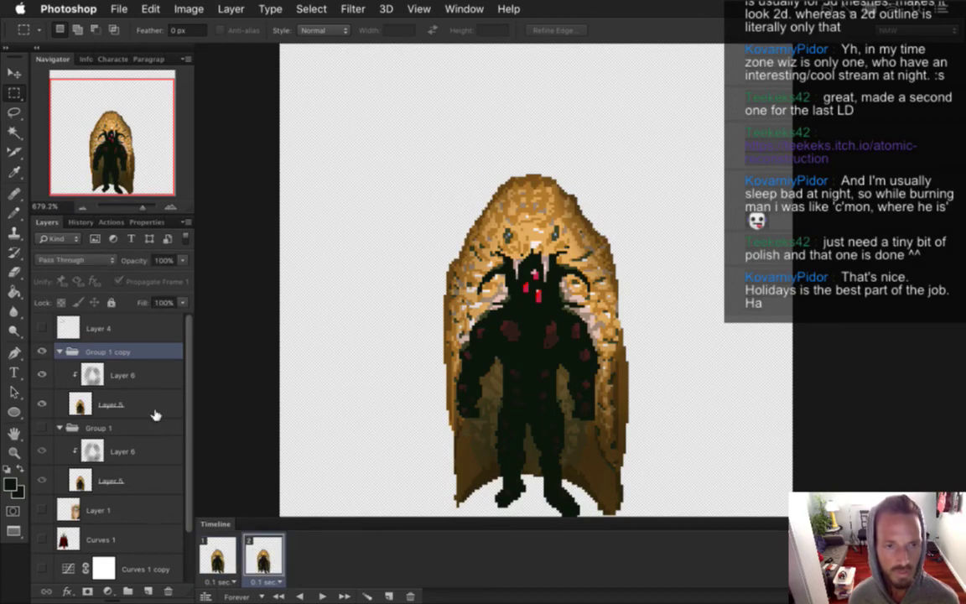
pyautogui.click(80, 404)
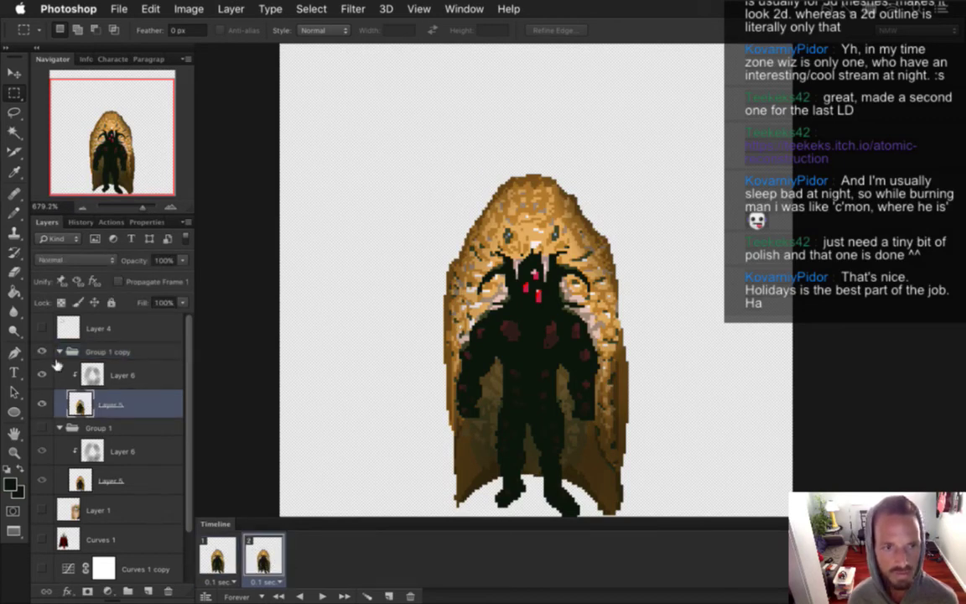
pyautogui.click(42, 329)
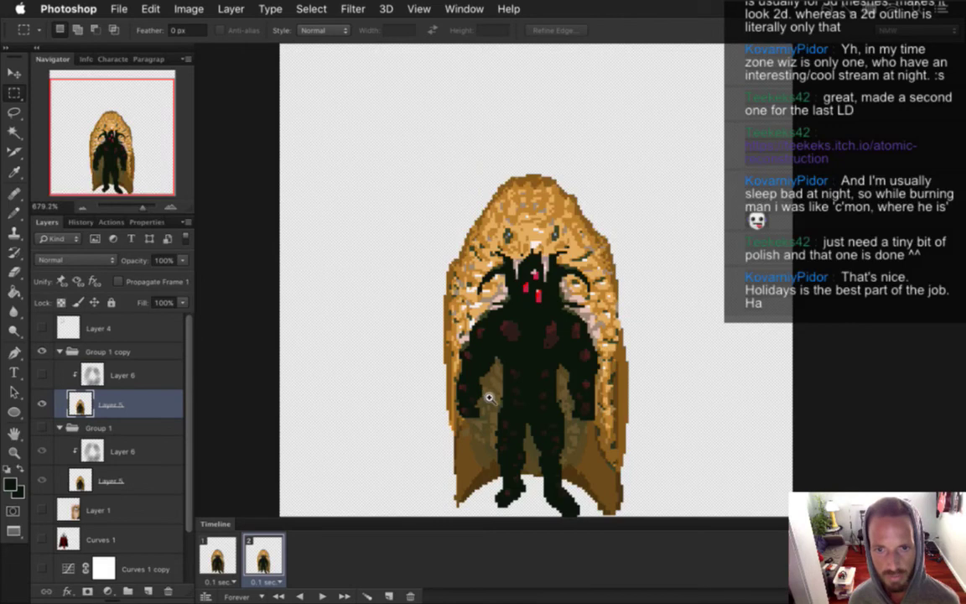
pyautogui.scroll(2, 489, 399)
pyautogui.scroll(3, 529, 323)
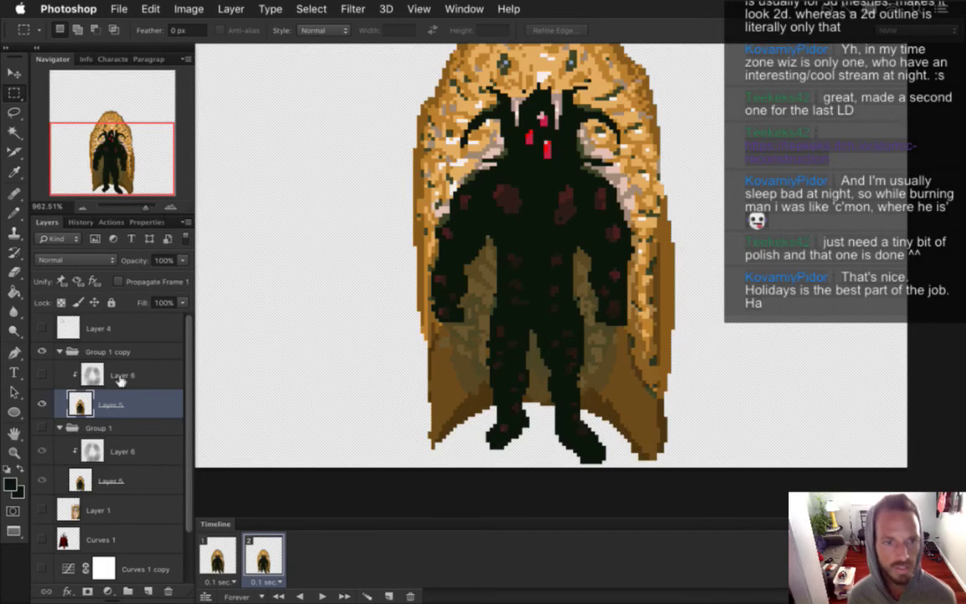
# Step: Compare the sprite with and without the Layer 6 shading in Group 1 copy
pyautogui.click(42, 374)
pyautogui.click(44, 373)
pyautogui.click(44, 373)
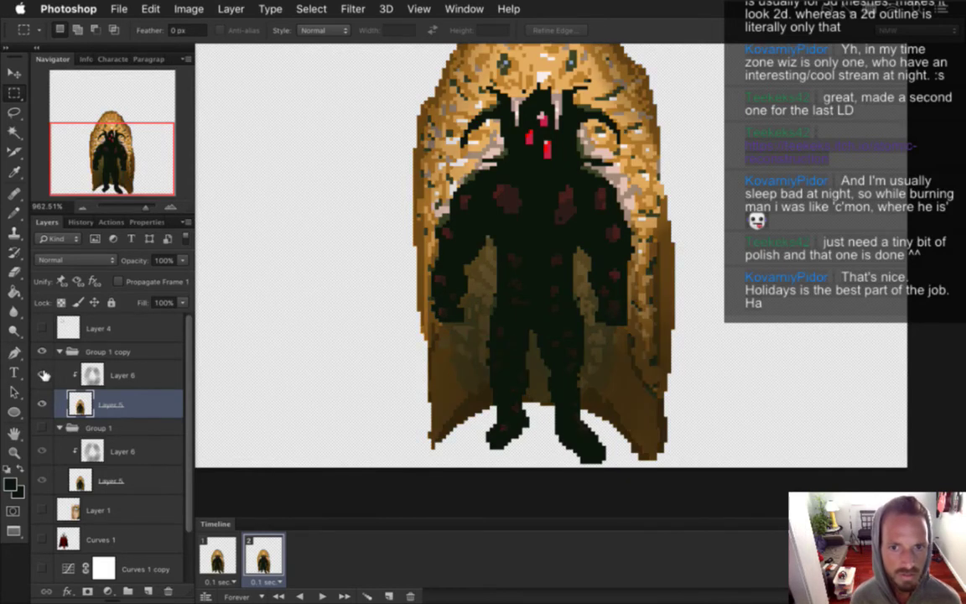
pyautogui.click(44, 373)
pyautogui.click(43, 373)
pyautogui.click(44, 372)
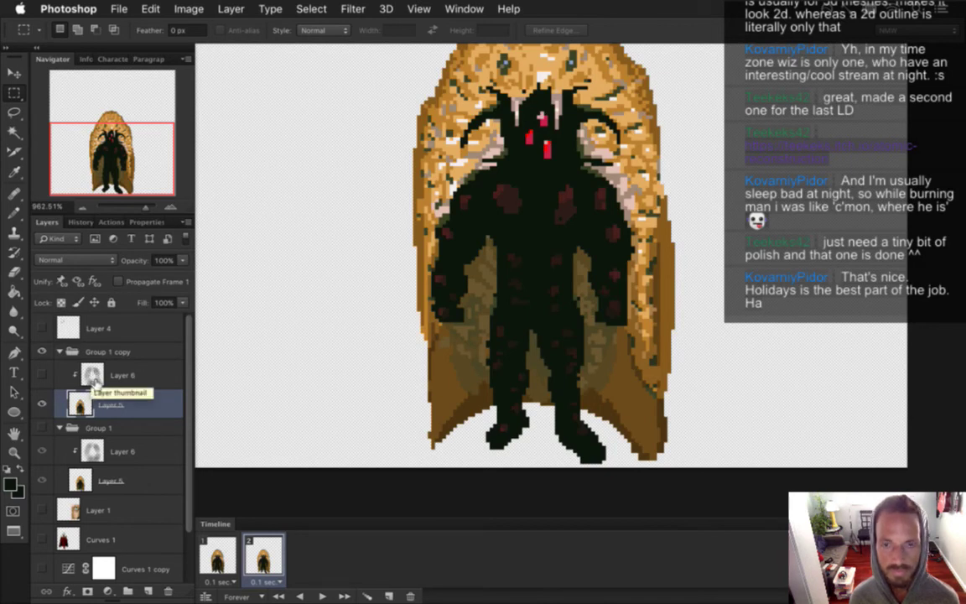
pyautogui.click(92, 375)
pyautogui.click(42, 375)
pyautogui.click(43, 375)
pyautogui.click(42, 374)
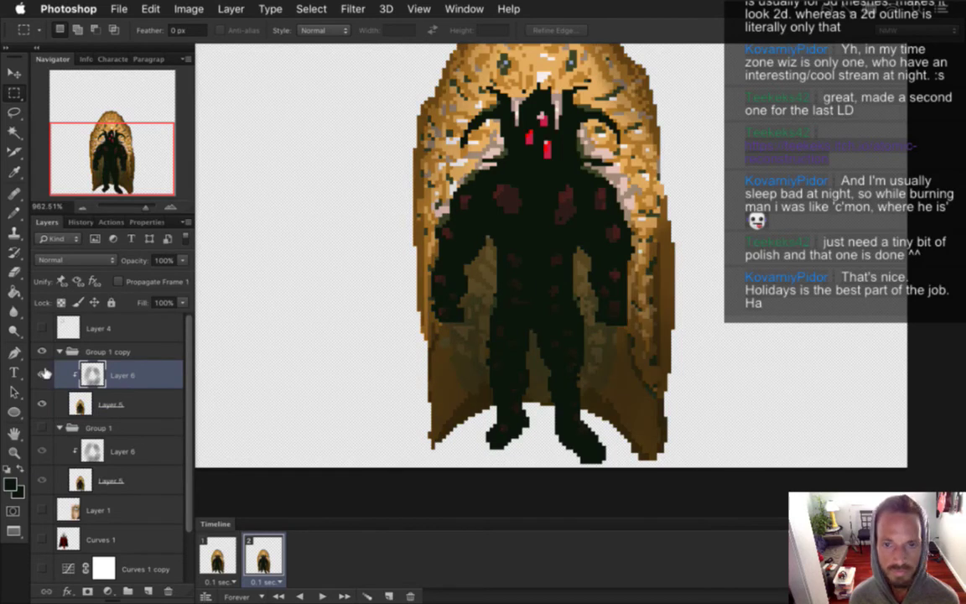
pyautogui.click(43, 375)
pyautogui.click(43, 374)
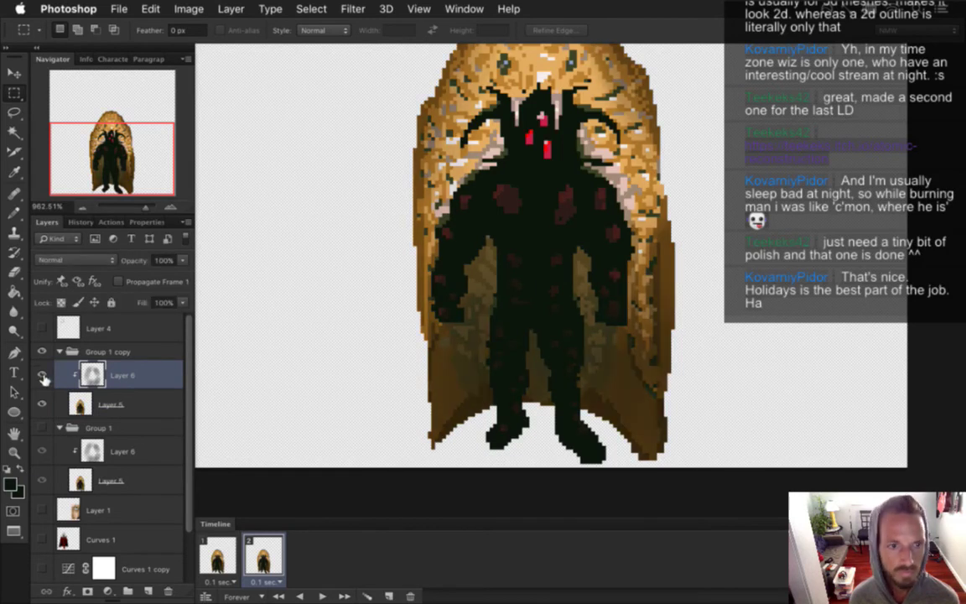
pyautogui.click(43, 375)
pyautogui.click(42, 375)
# Step: Compare animation frames 1 and 2 for differences in the sprite
pyautogui.click(219, 558)
pyautogui.click(254, 560)
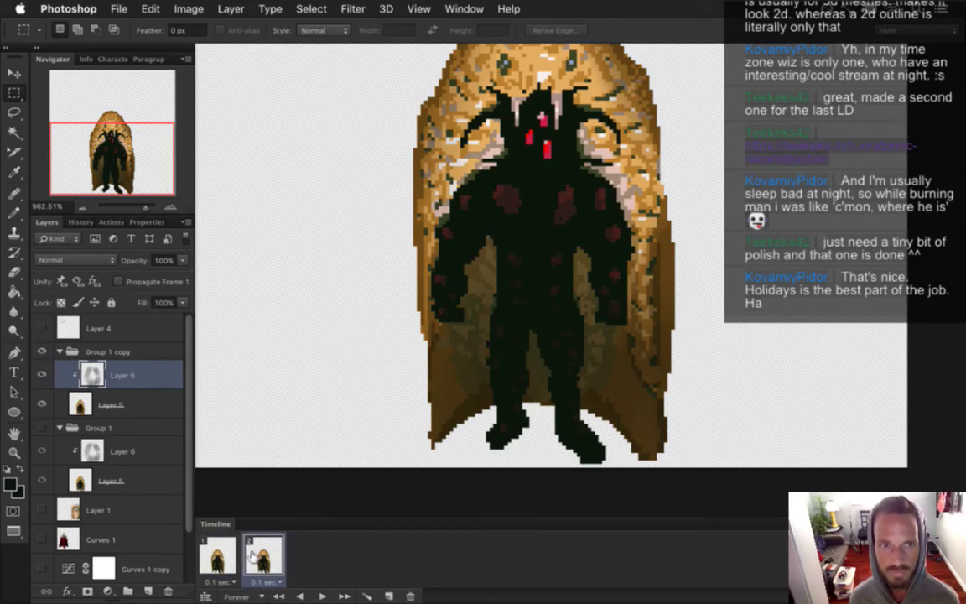
pyautogui.click(217, 557)
pyautogui.click(254, 560)
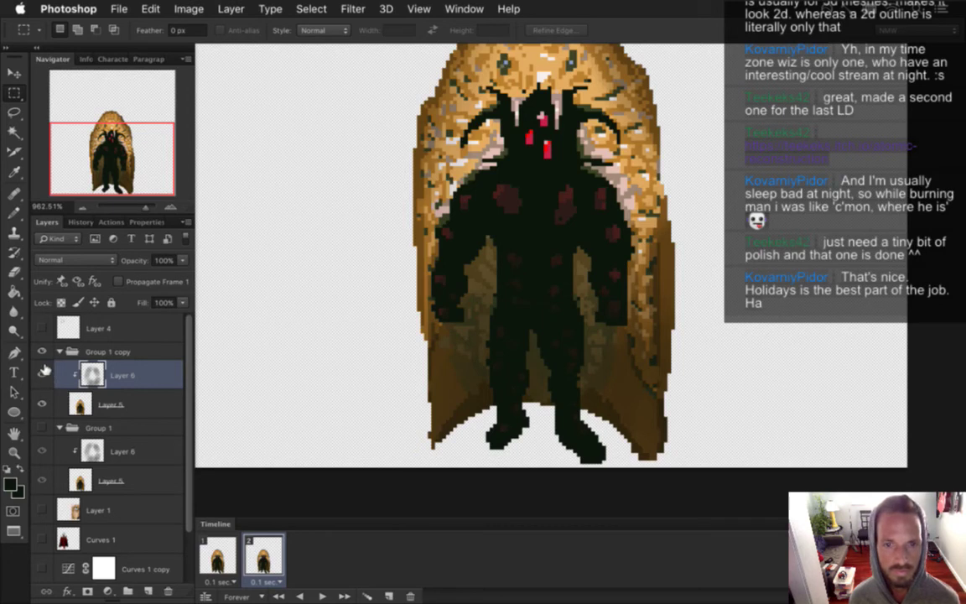
# Step: Hide Layer 6 of Group 1 copy, move it above the group and clip it to the whole group
pyautogui.click(42, 374)
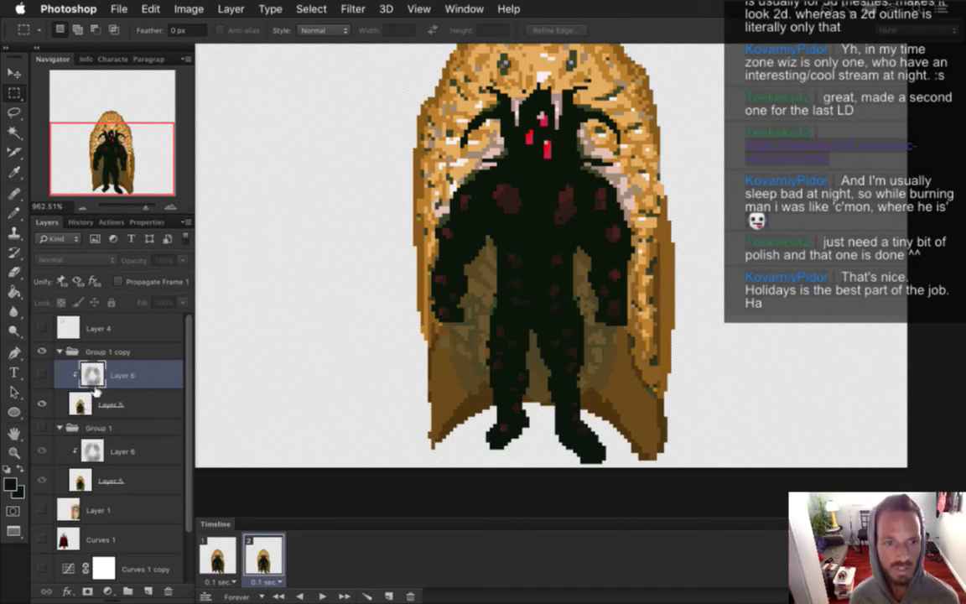
pyautogui.moveTo(92, 374); pyautogui.dragTo(94, 349)
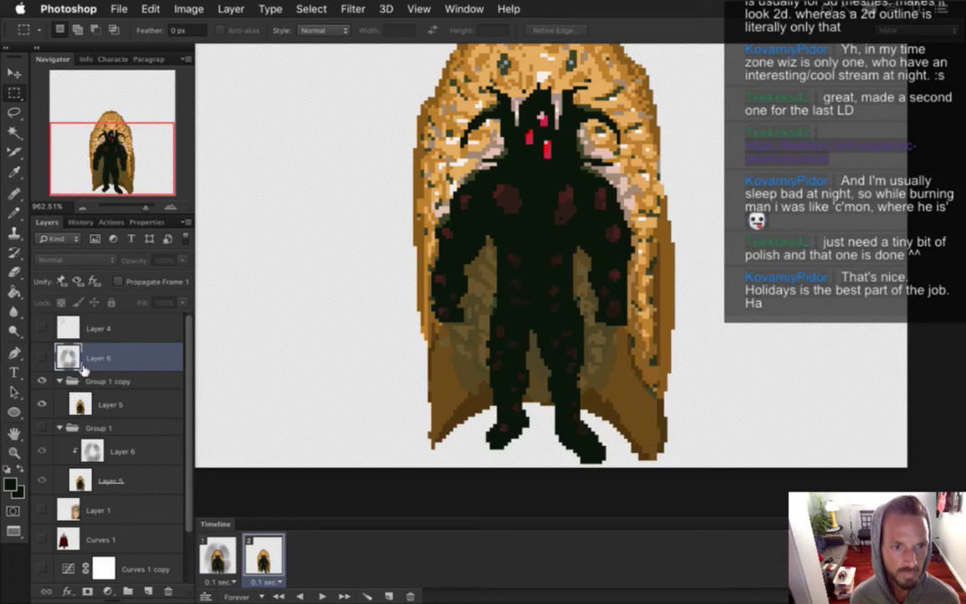
pyautogui.keyDown('alt'); pyautogui.click(83, 369); pyautogui.keyUp('alt')
pyautogui.click(42, 357)
pyautogui.click(43, 358)
# Step: Select the boss's dark body on Layer 5 with the Magic Wand and cut it to a new layer
pyautogui.click(92, 404)
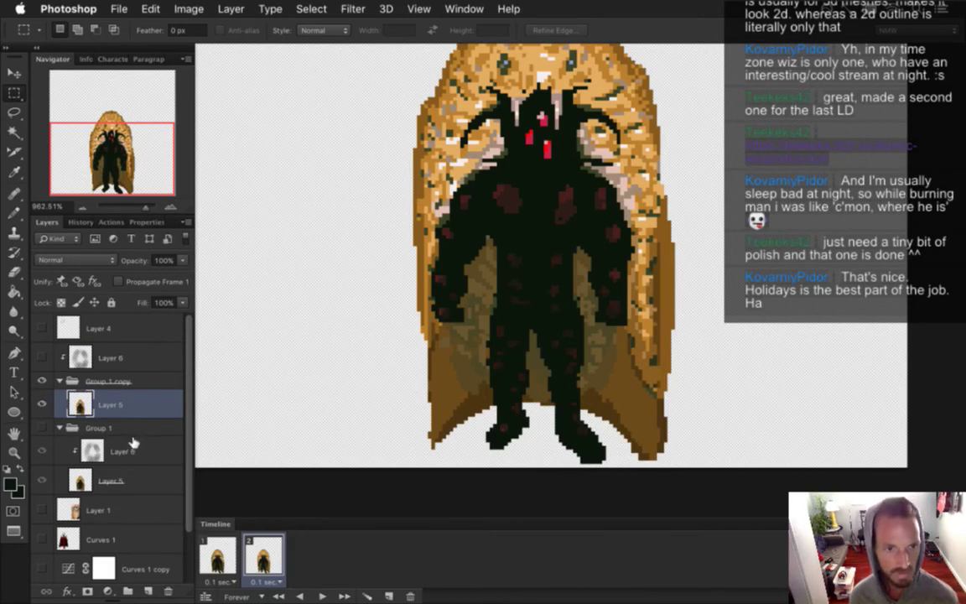
pyautogui.click(16, 131)
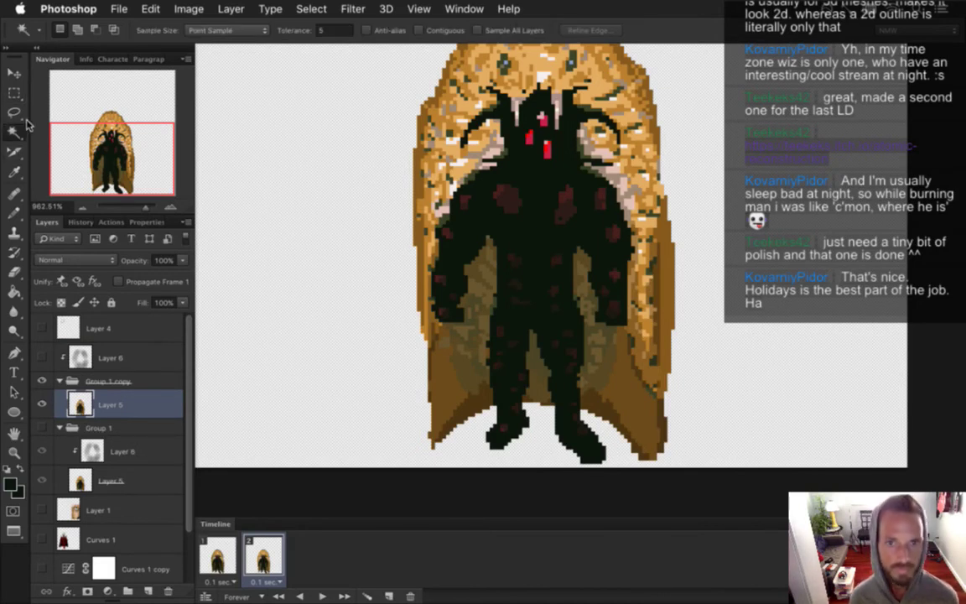
pyautogui.click(521, 251)
pyautogui.keyDown('shift'); pyautogui.click(510, 203); pyautogui.keyUp('shift')
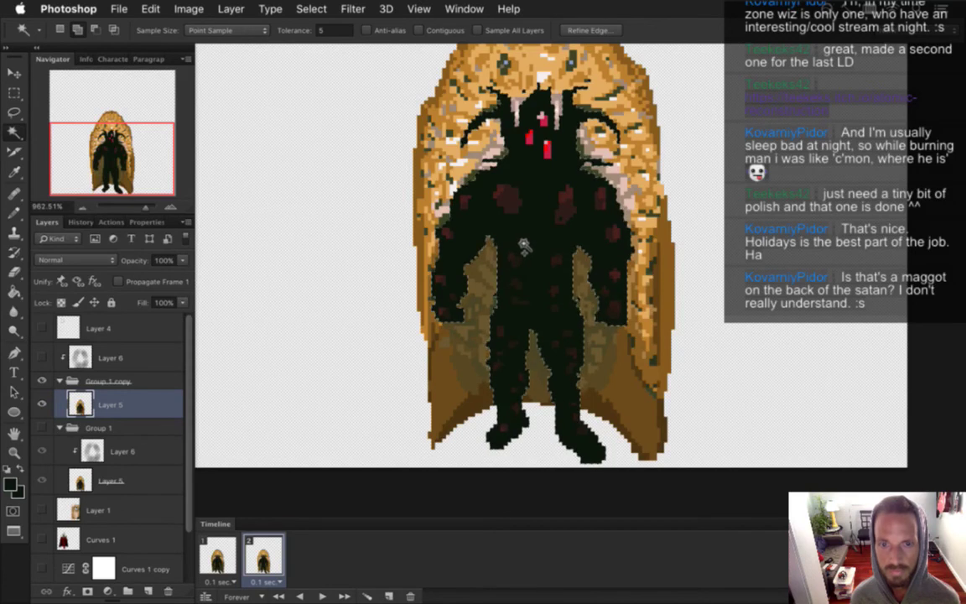
pyautogui.rightClick(77, 355)
pyautogui.click(543, 226)
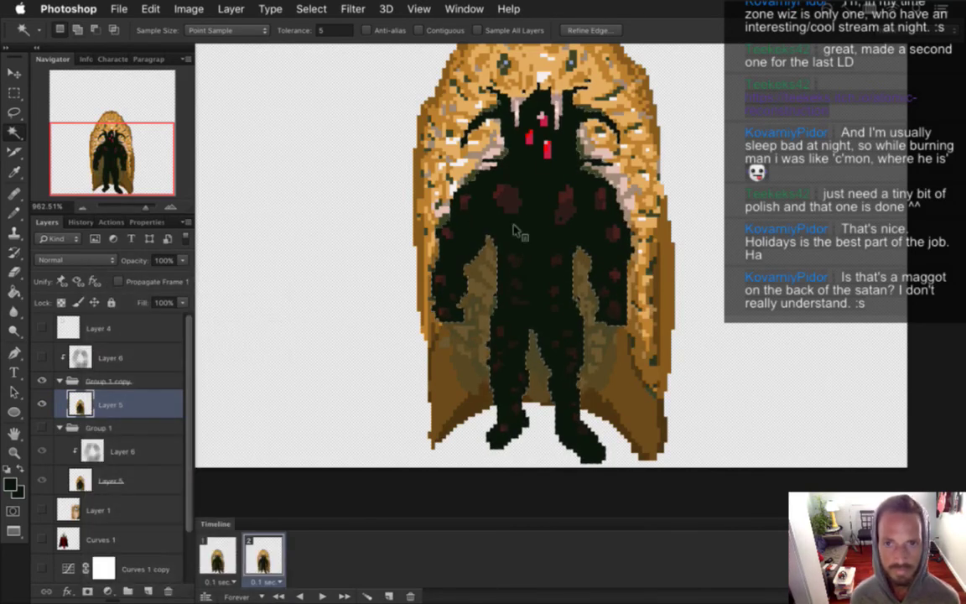
pyautogui.rightClick(530, 230)
pyautogui.click(573, 540)
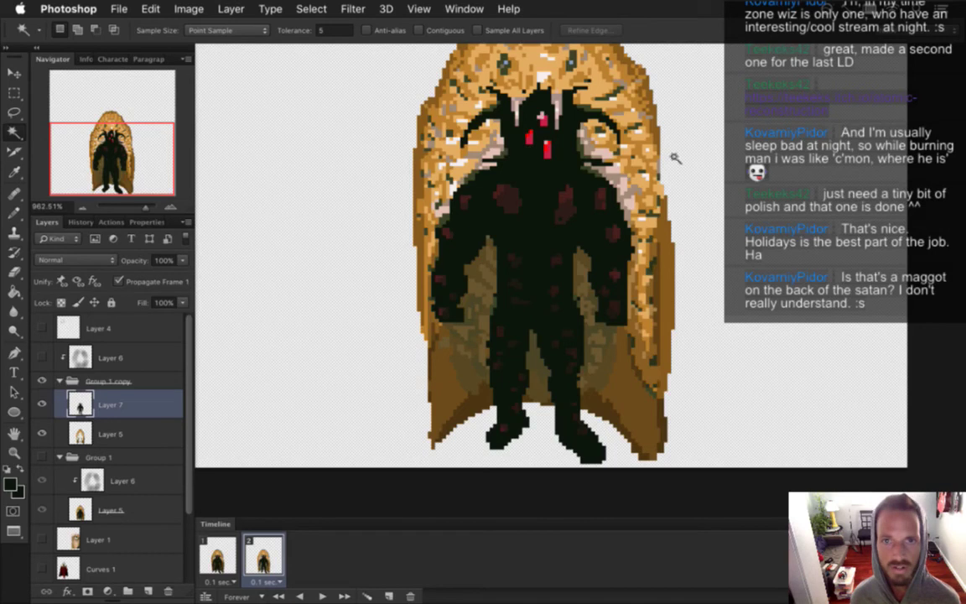
# Step: Check the separation of body and cloak by hiding and showing Layer 7
pyautogui.moveTo(708, 163); pyautogui.dragTo(690, 205)
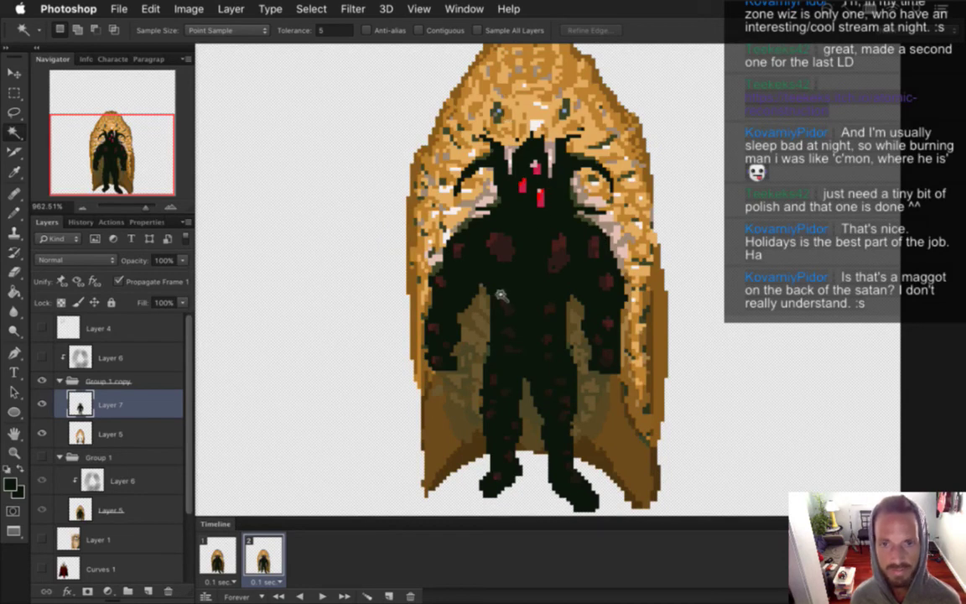
pyautogui.press('m')
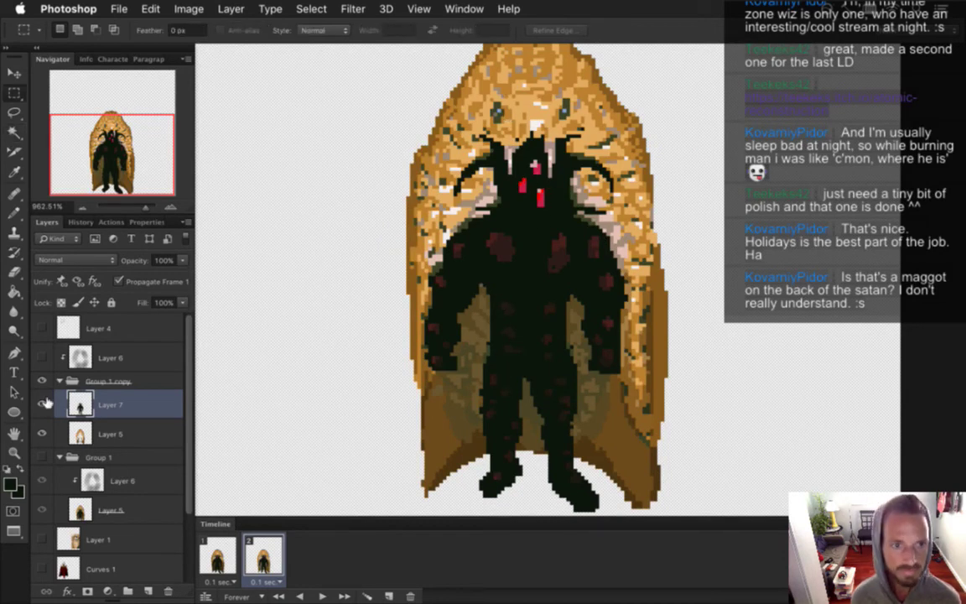
pyautogui.click(42, 402)
pyautogui.click(42, 403)
pyautogui.click(41, 403)
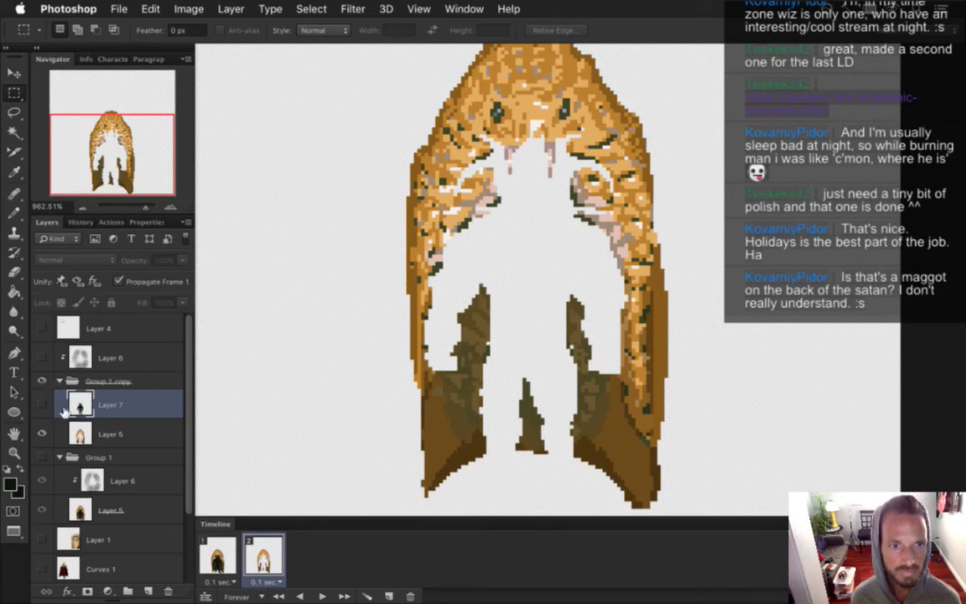
pyautogui.click(42, 381)
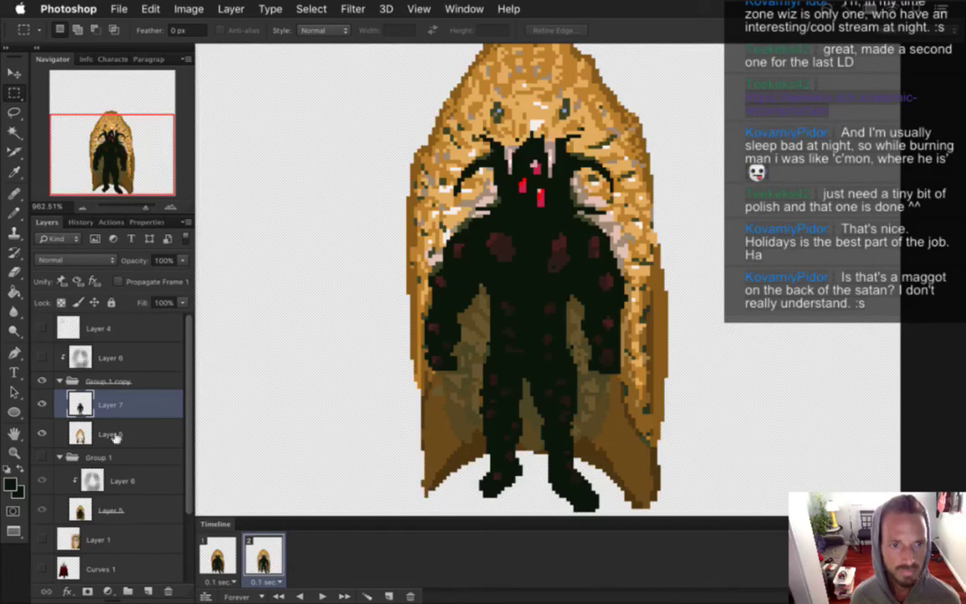
# Step: Delete Group 1 with its contents and remove the emptied first frame from the timeline
pyautogui.click(107, 457)
pyautogui.click(170, 589)
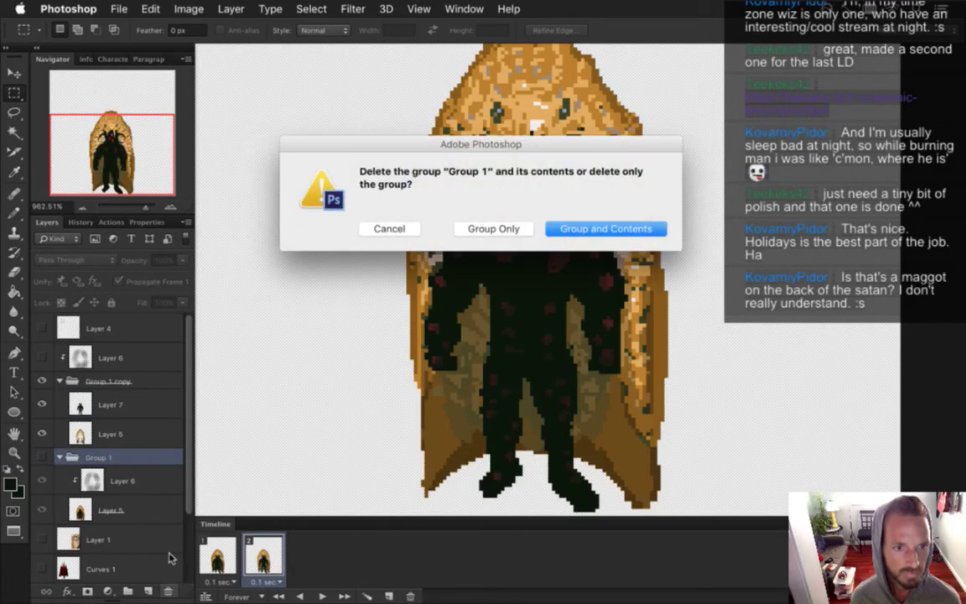
pyautogui.click(571, 228)
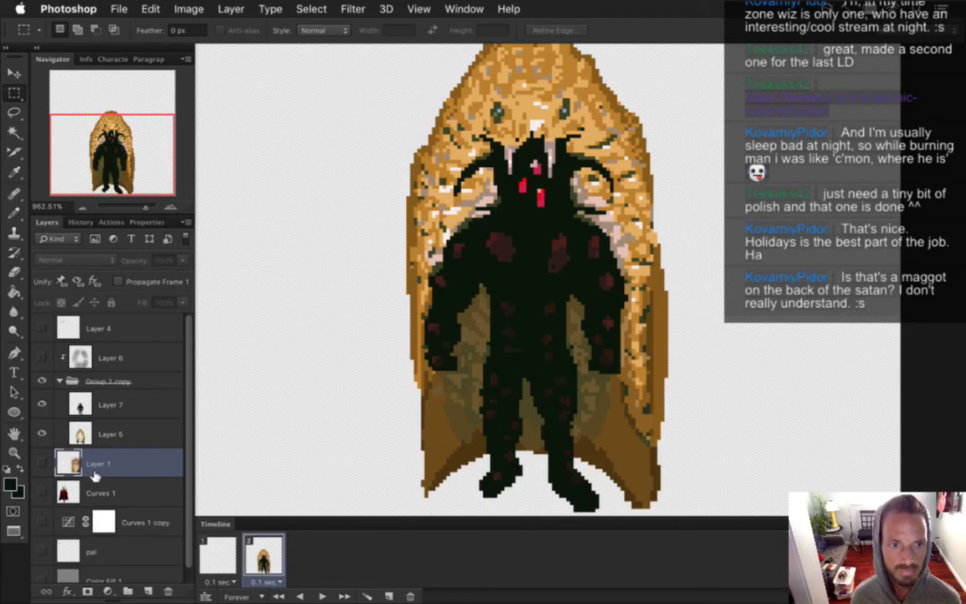
pyautogui.click(76, 381)
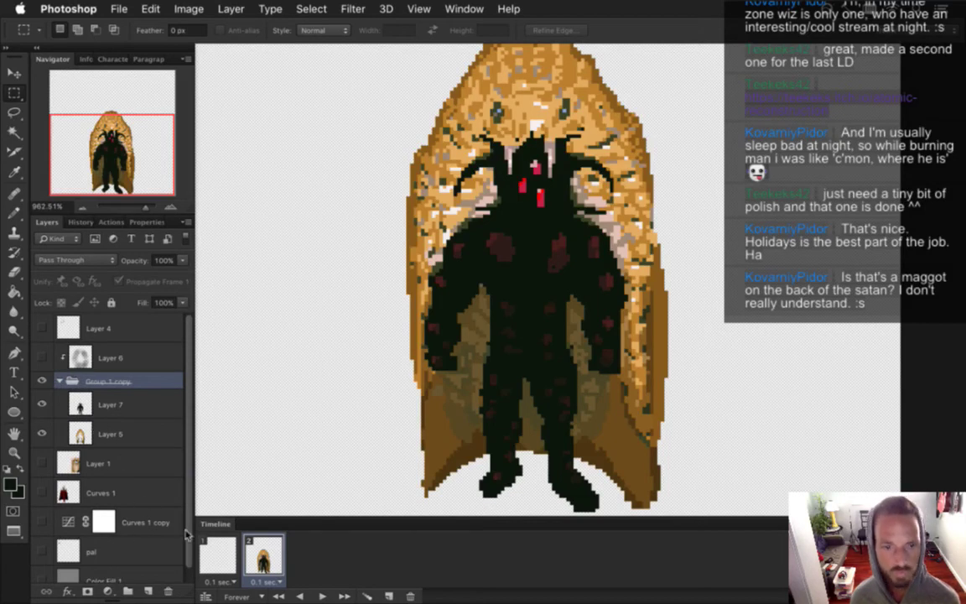
pyautogui.click(220, 557)
pyautogui.click(410, 596)
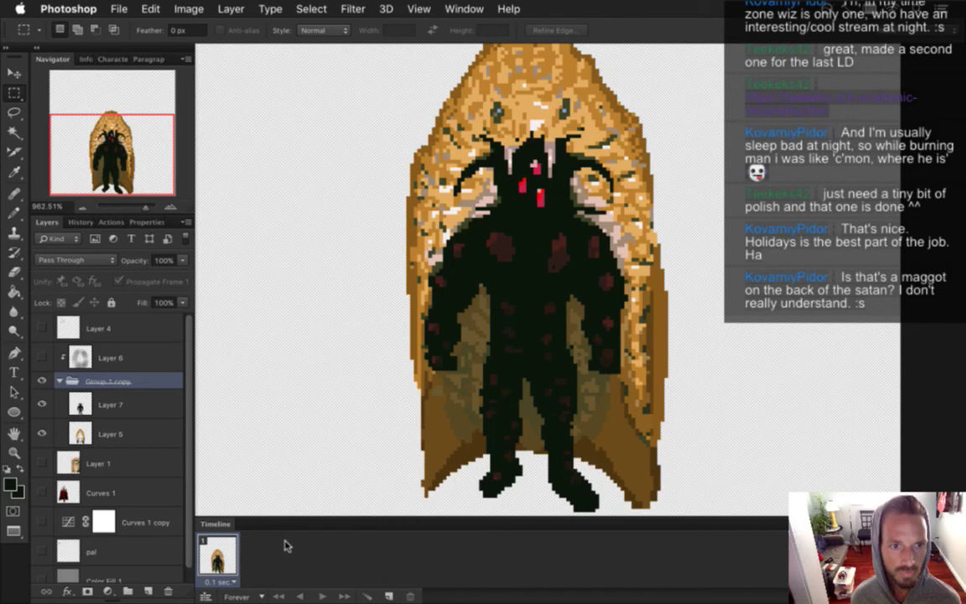
# Step: Hide Layer 7, then close the cloak's lower gap on Layer 5 with its dark brown and fill the body-shaped hole with that color
pyautogui.click(77, 433)
pyautogui.click(43, 403)
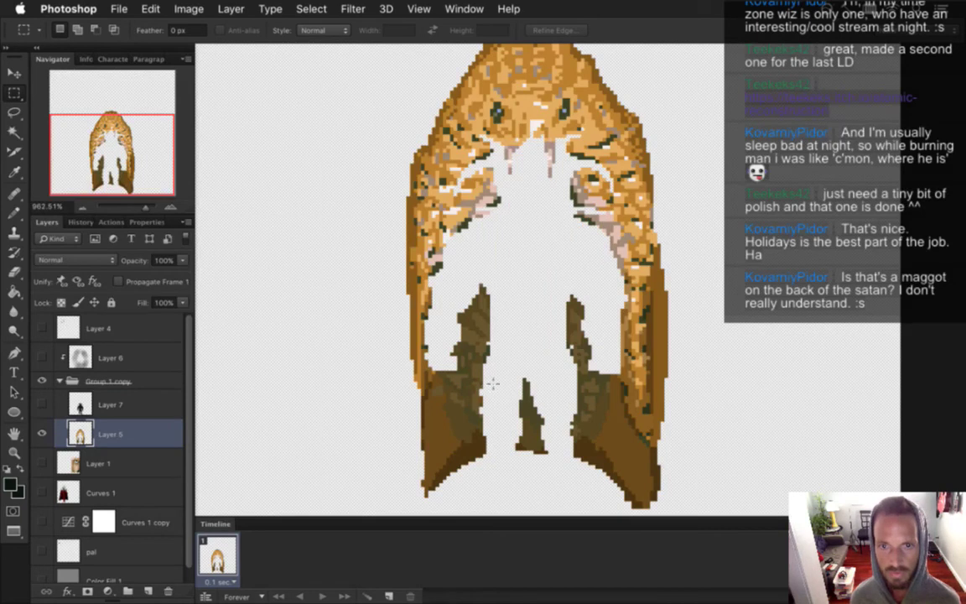
pyautogui.press('i')
pyautogui.click(425, 409)
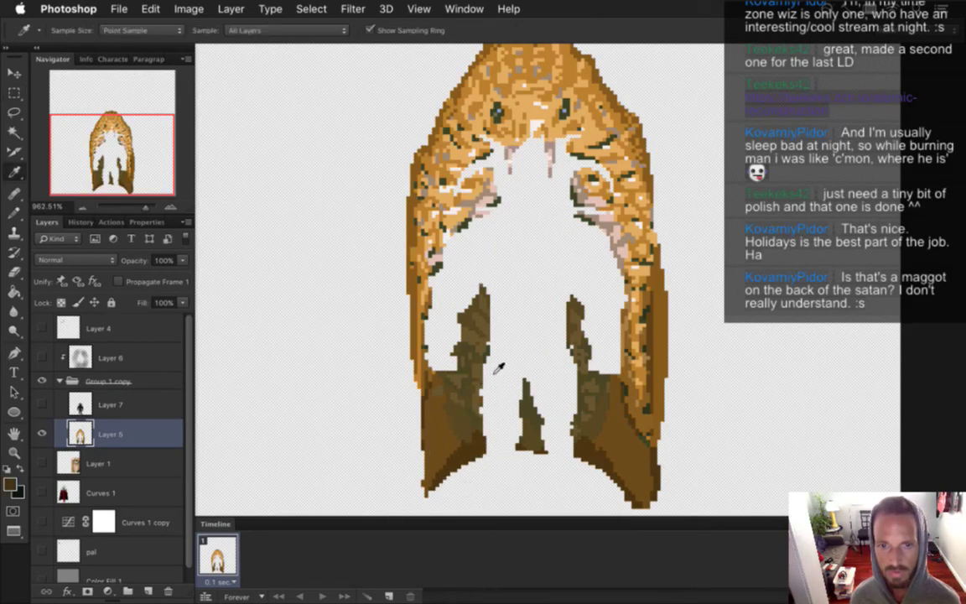
pyautogui.press('b')
pyautogui.moveTo(491, 457)
pyautogui.mouseDown()
pyautogui.moveTo(491, 448)
pyautogui.moveTo(554, 457)
pyautogui.mouseUp()
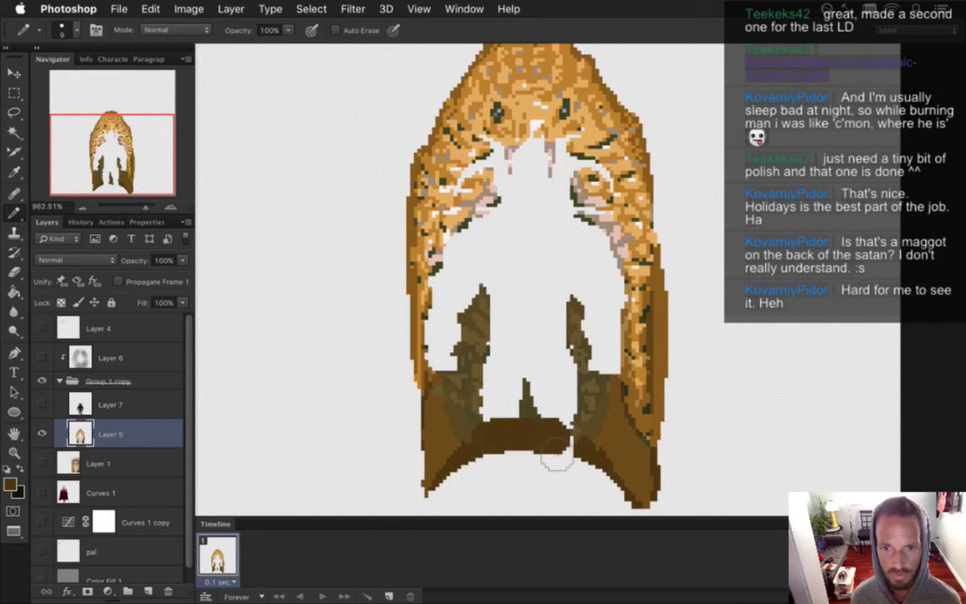
pyautogui.press('g')
pyautogui.click(550, 370)
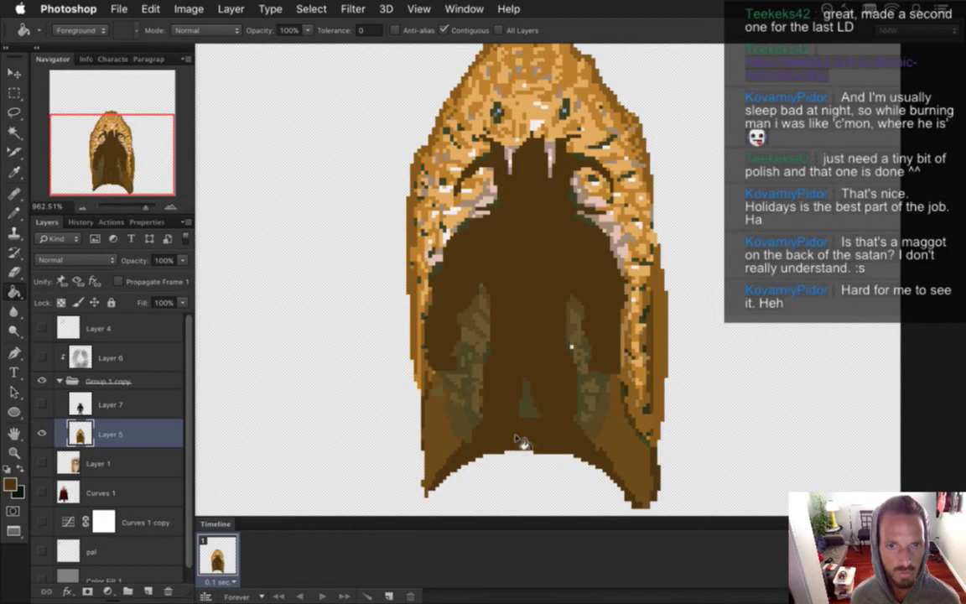
# Step: Select the dark brown interior on Layer 5 with the Magic Wand and pencil lighter brown shading along its edges with the cloak's medium brown
pyautogui.press('i')
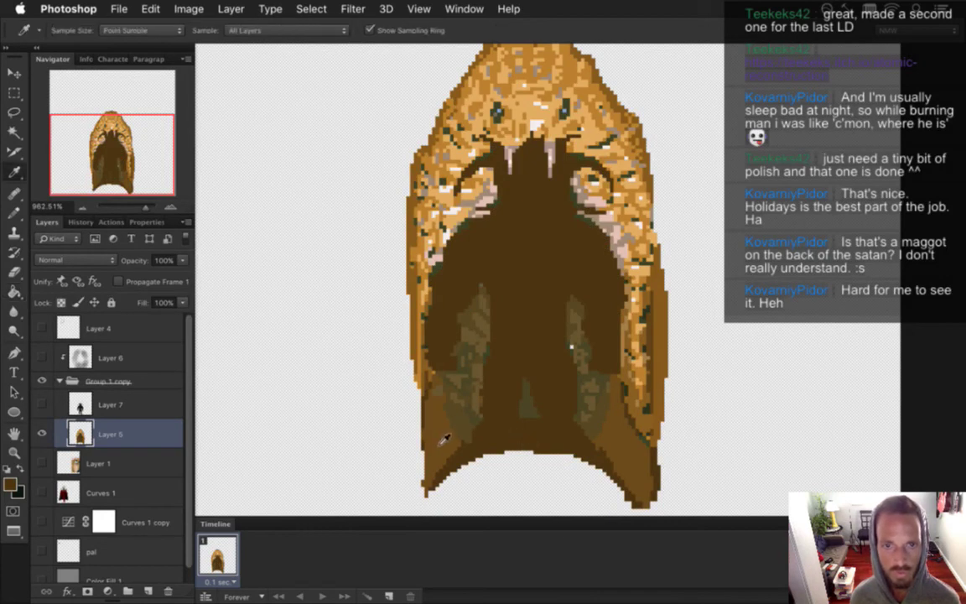
pyautogui.press('b')
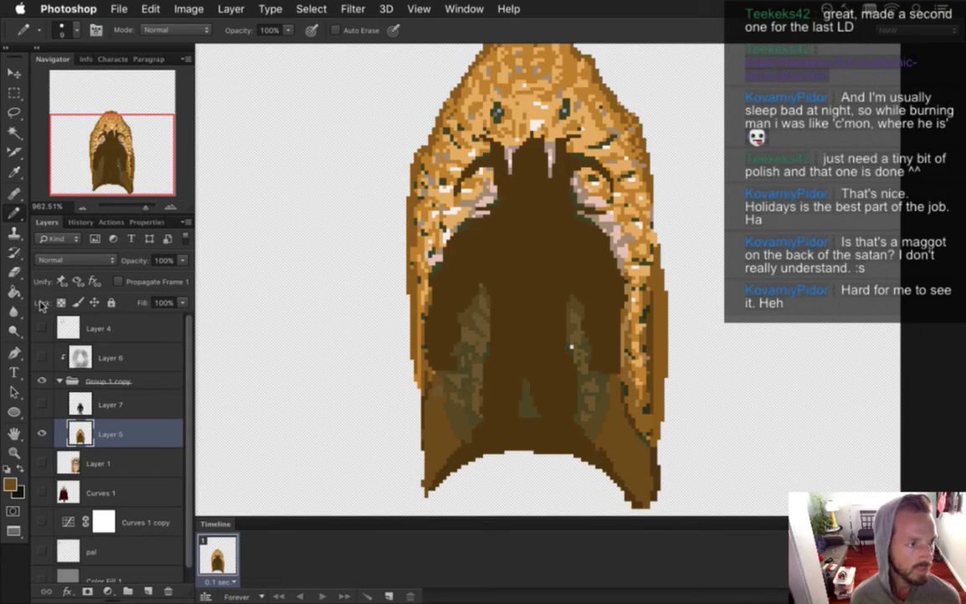
pyautogui.click(15, 131)
pyautogui.click(436, 357)
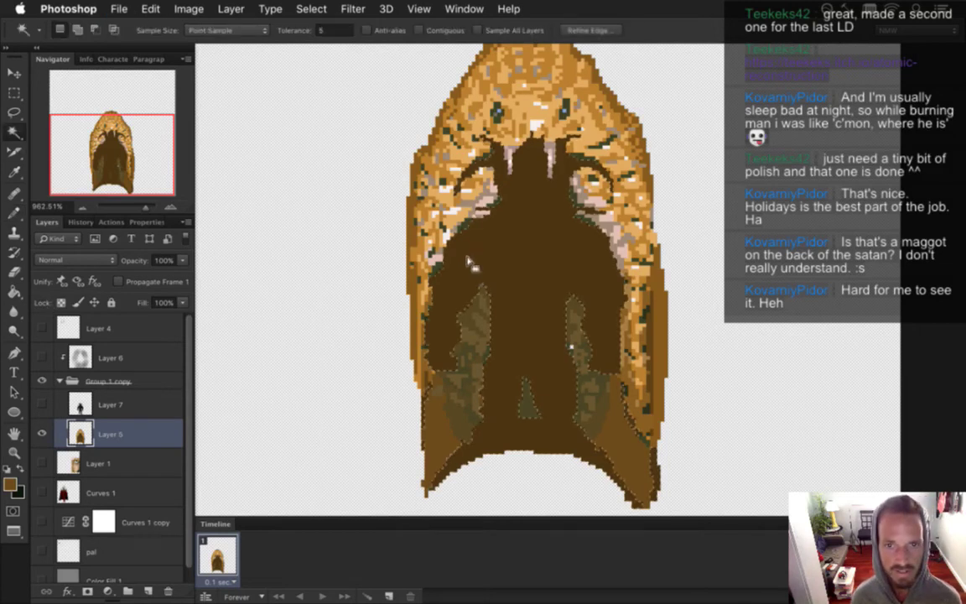
pyautogui.press('b')
pyautogui.moveTo(436, 357); pyautogui.dragTo(433, 312)
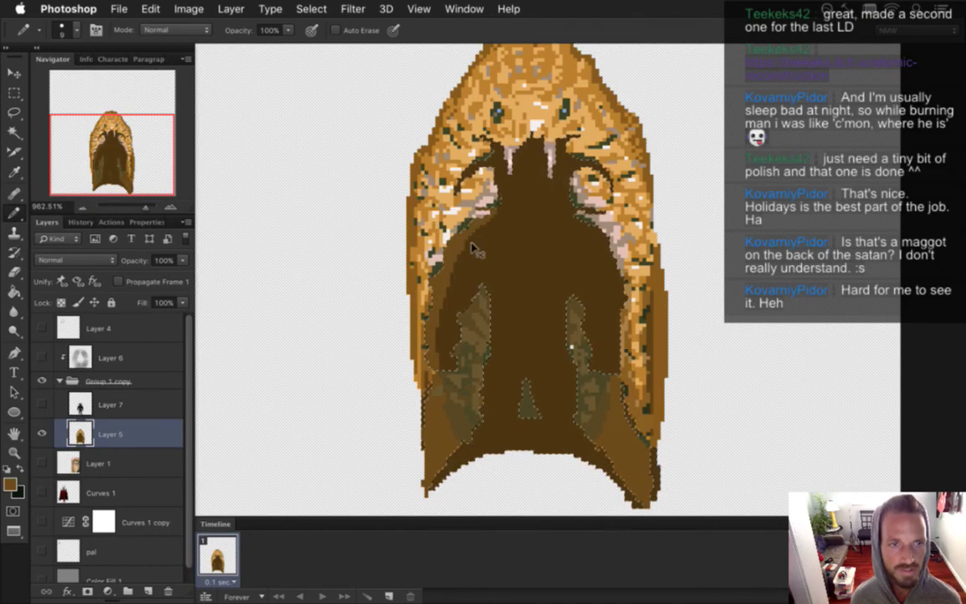
pyautogui.moveTo(468, 276)
pyautogui.mouseDown()
pyautogui.moveTo(459, 265)
pyautogui.moveTo(402, 339)
pyautogui.mouseUp()
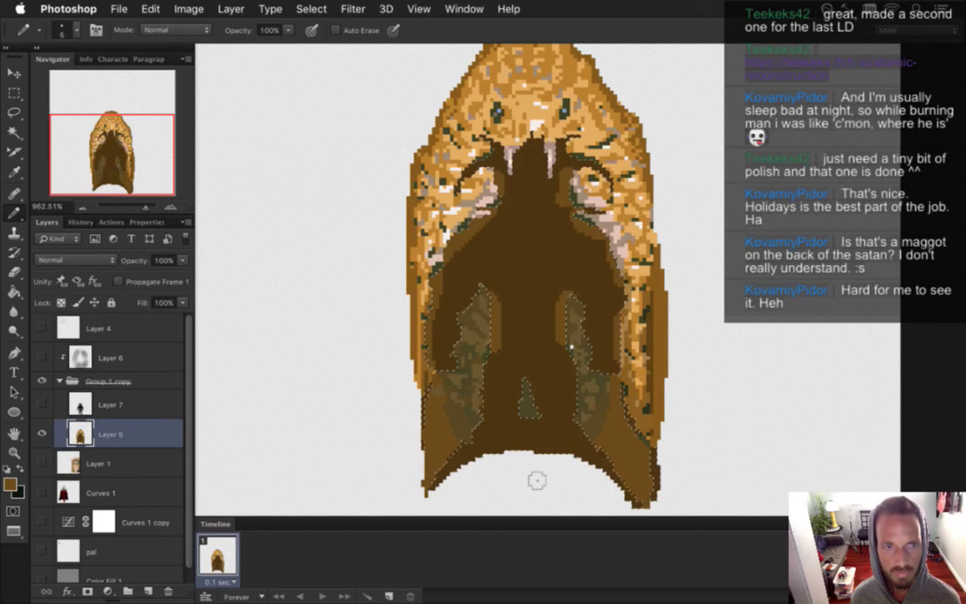
# Step: Pencil a rounded patch of sampled olive-brown tones across the cloak's lower interior between the two mottled strips, and clear the selection
pyautogui.press('i')
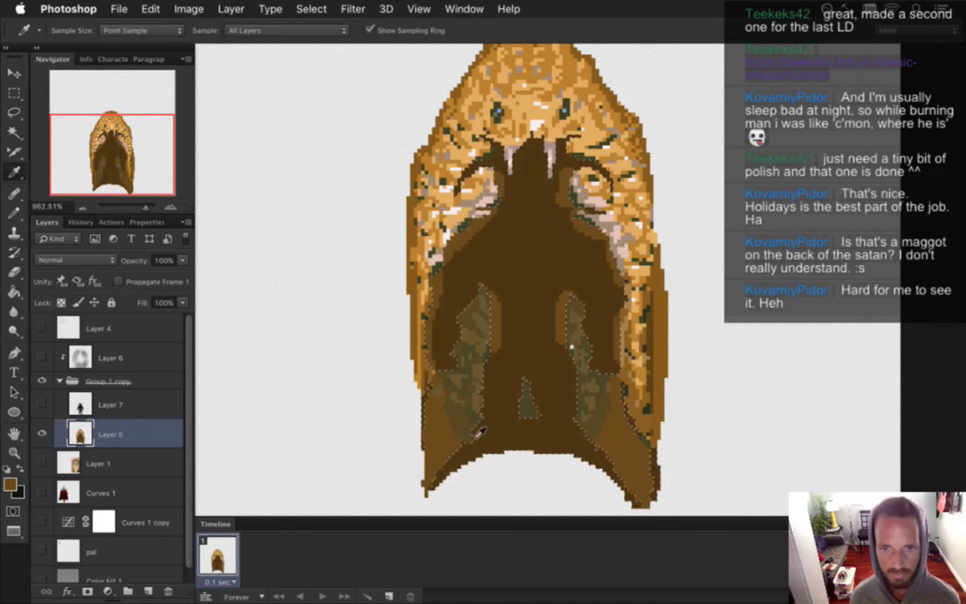
pyautogui.press('b')
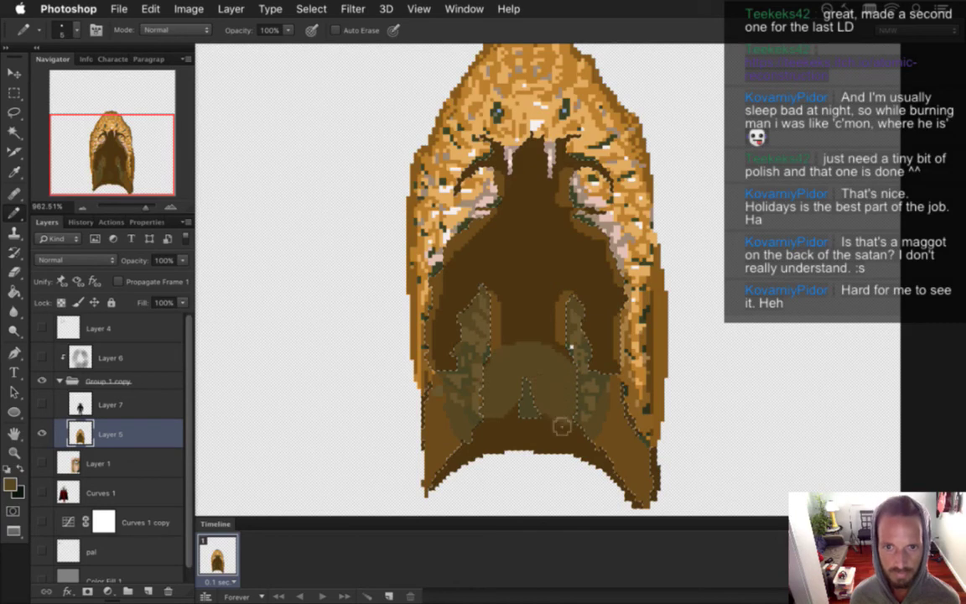
pyautogui.press('i')
pyautogui.press('b')
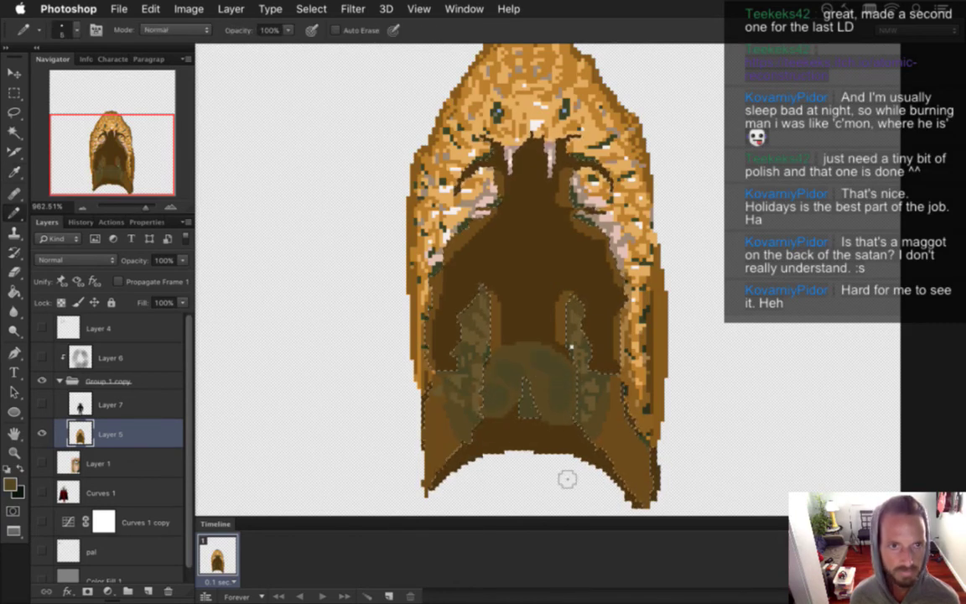
pyautogui.press('m')
pyautogui.hotkey('ctrl', 'd')
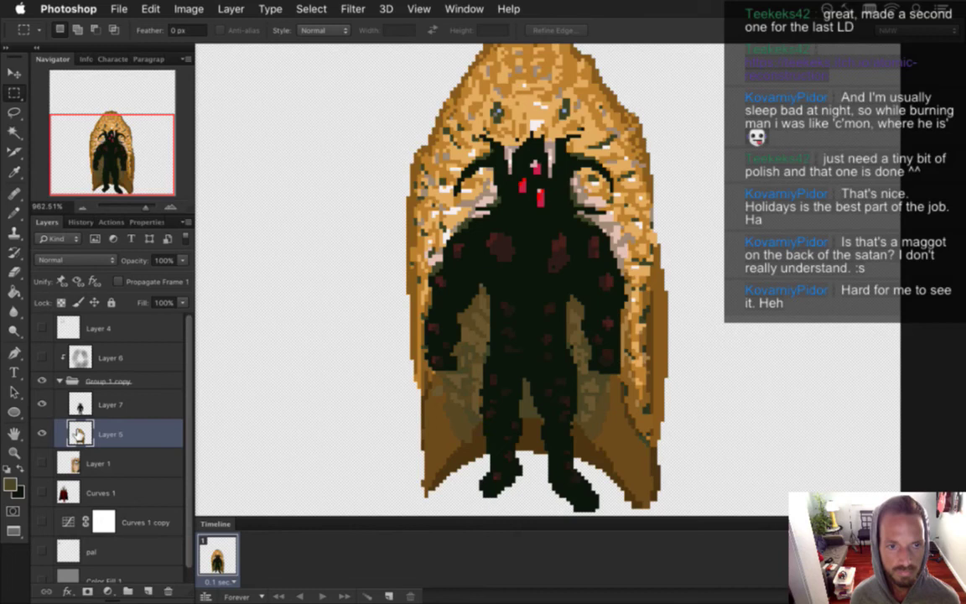
# Step: Select Layer 7 and compare the boss with Layer 6 shown and hidden
pyautogui.click(80, 405)
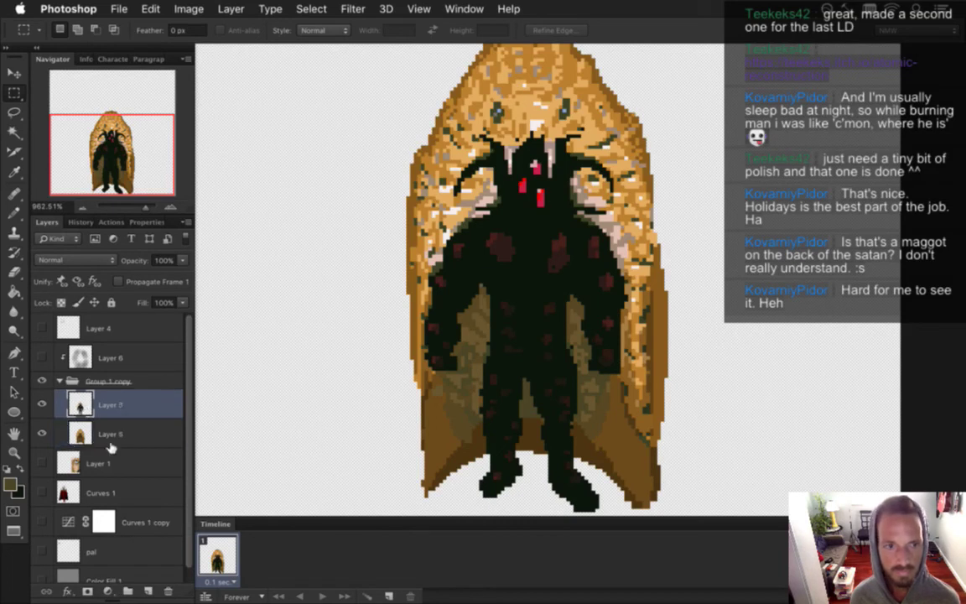
pyautogui.click(42, 358)
pyautogui.click(42, 358)
pyautogui.click(43, 358)
pyautogui.click(43, 358)
# Step: Switch to Terminal, commit the modified MetatronIdle.psd with the message ".", push it with gp, and return to Photoshop
pyautogui.press('super+Tab')
pyautogui.press('super+Tab')
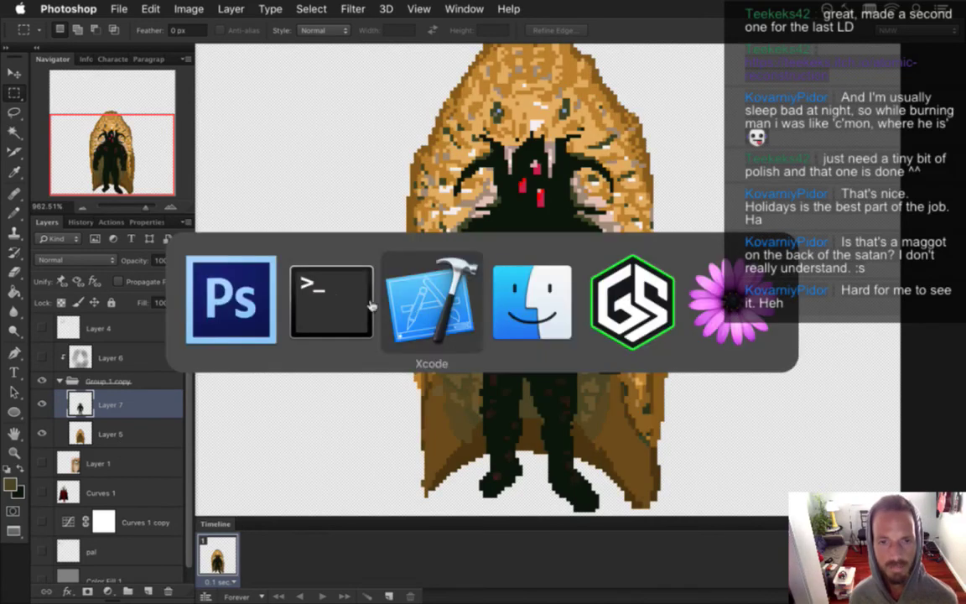
pyautogui.press('super+shift+Tab')
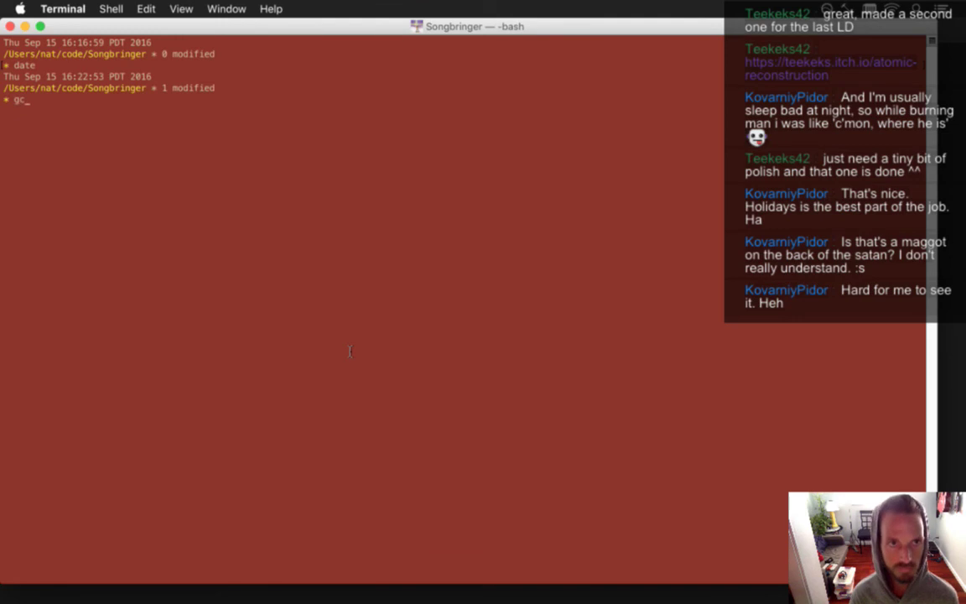
pyautogui.press('Return')
pyautogui.write('i.')
pyautogui.press('Escape')
pyautogui.write(':wq')
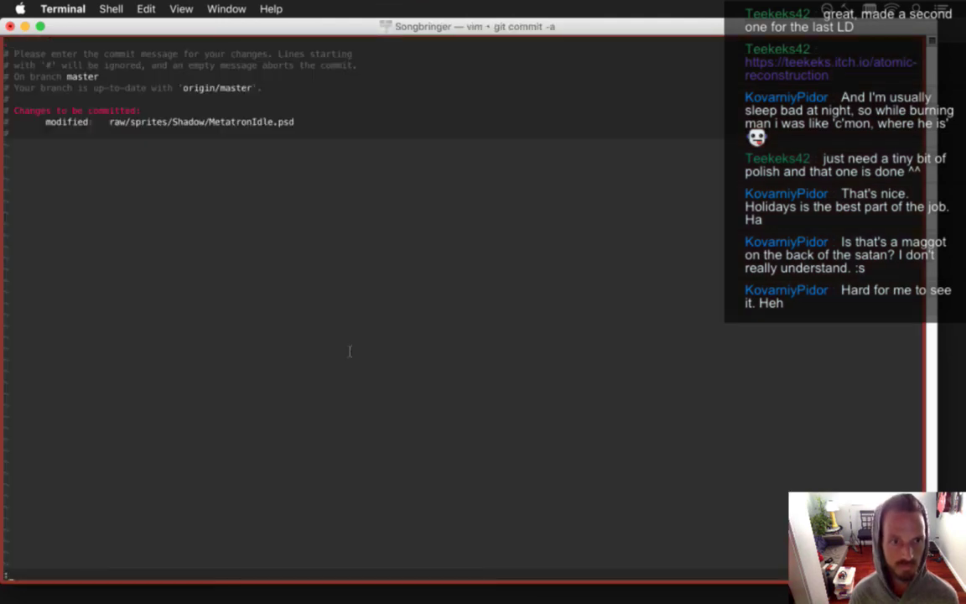
pyautogui.press('Return')
pyautogui.write('gp')
pyautogui.press('Return')
pyautogui.press('super+Tab')
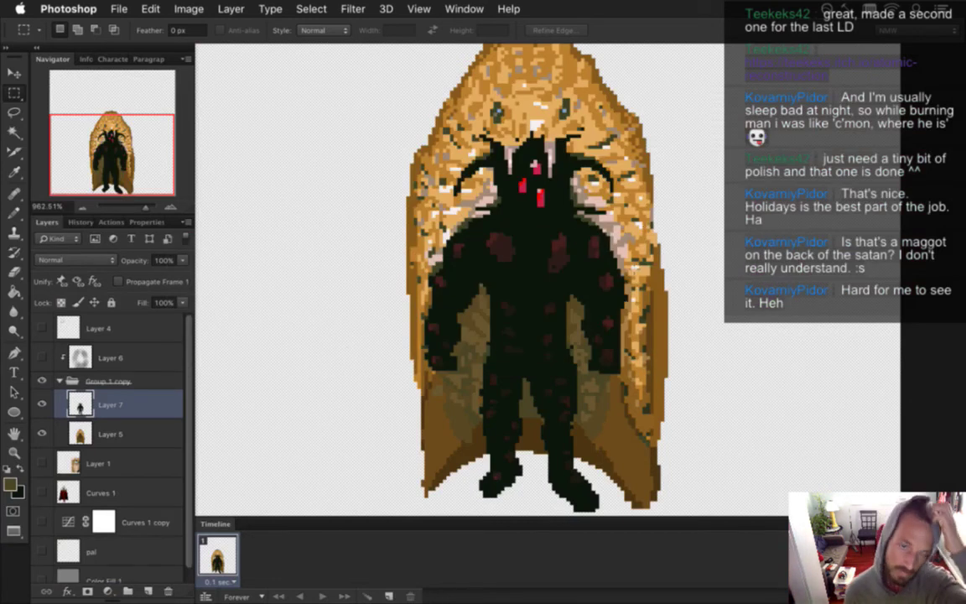
pyautogui.click(388, 596)
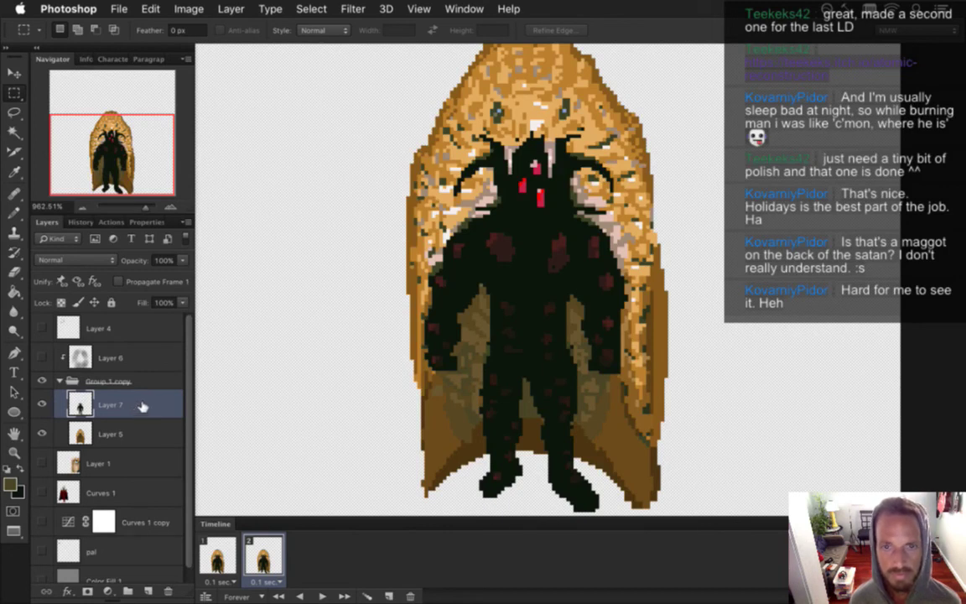
pyautogui.click(216, 555)
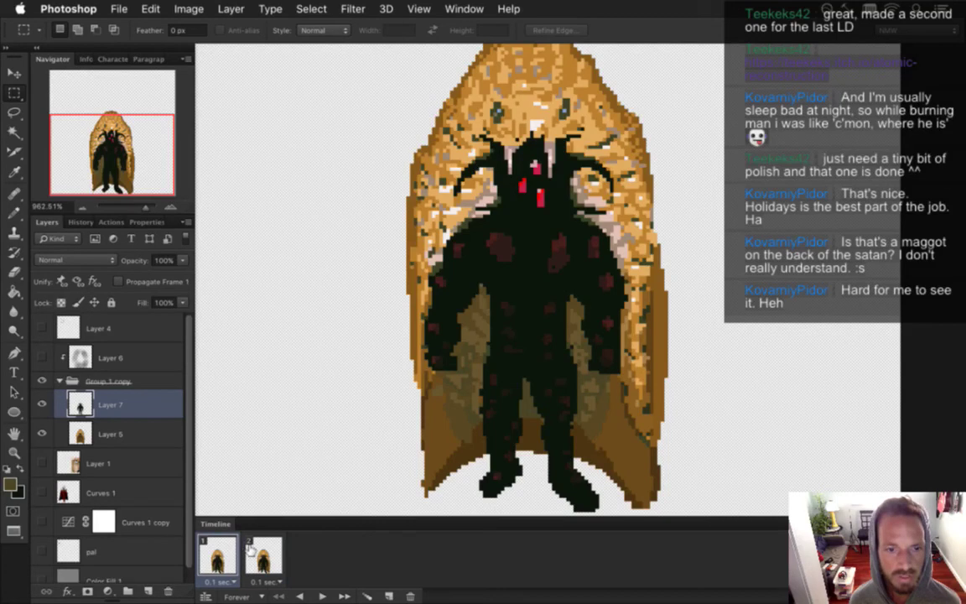
pyautogui.click(42, 404)
pyautogui.click(42, 404)
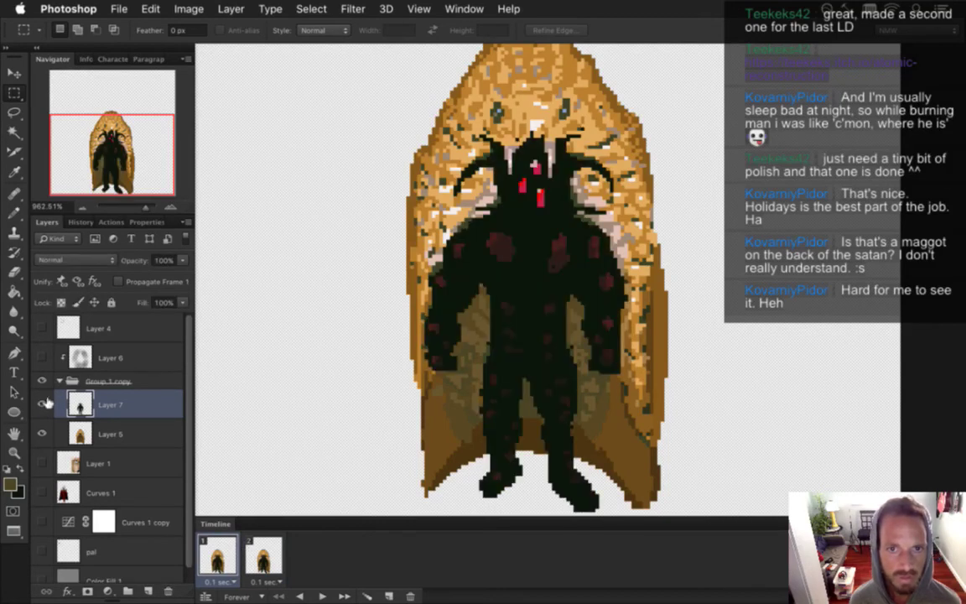
pyautogui.click(263, 555)
pyautogui.click(410, 595)
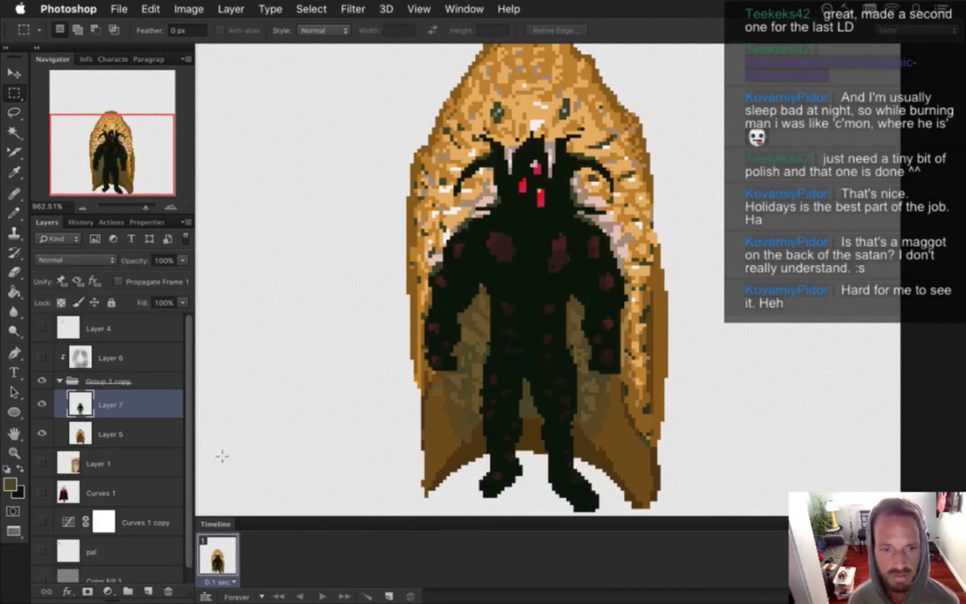
# Step: Select the dark green outline pixels on Layer 5 with the Magic Wand
pyautogui.click(78, 430)
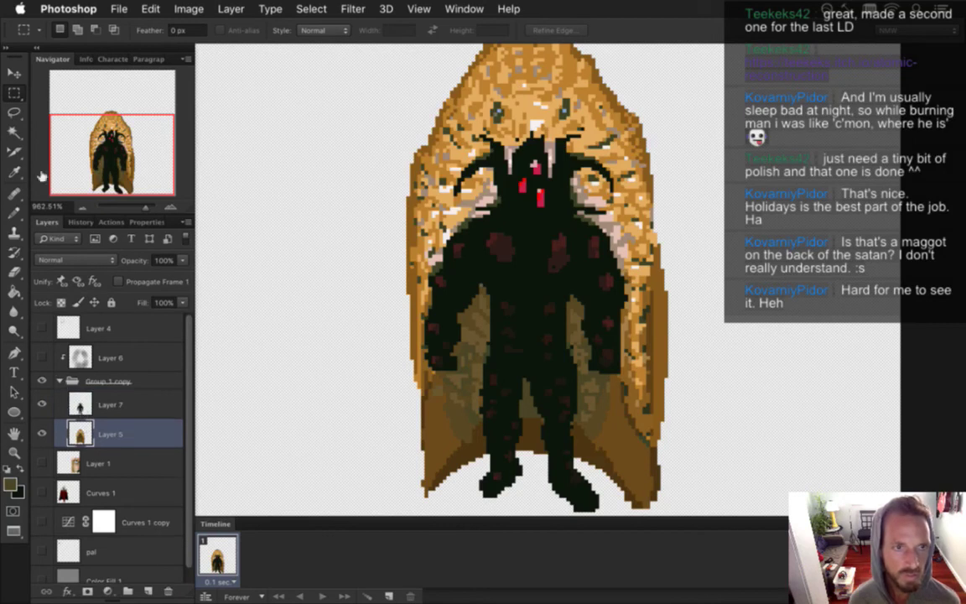
pyautogui.click(15, 136)
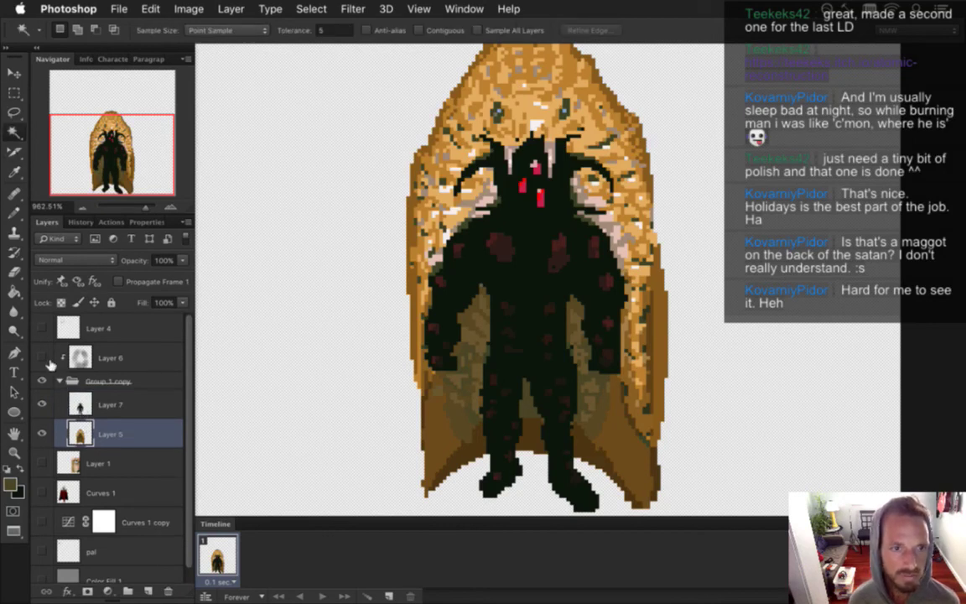
pyautogui.click(418, 204)
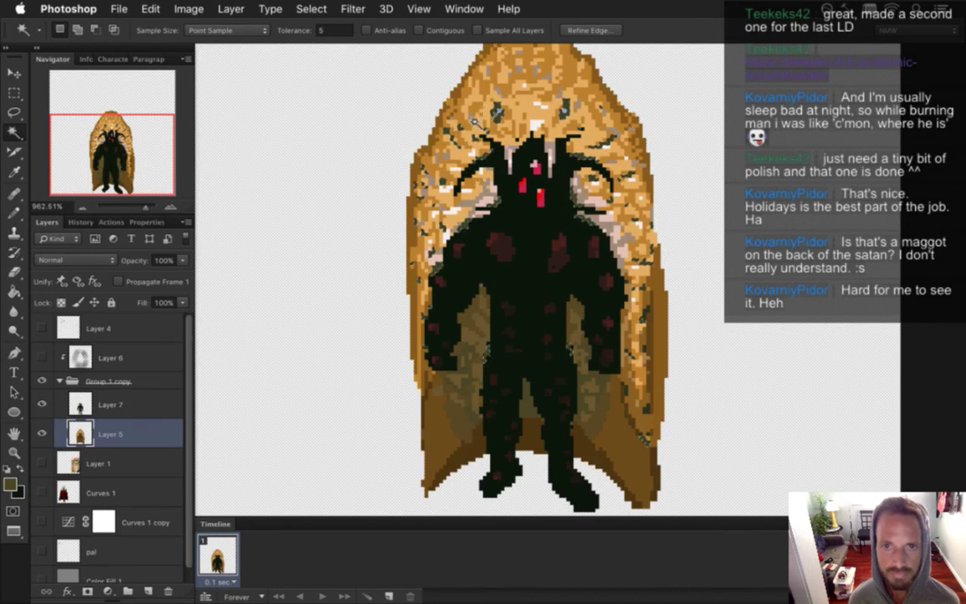
# Step: Subtract the cloak's outer dark spots from the selection with the Rectangular Marquee, keeping only the pixels that outline the body
pyautogui.click(14, 93)
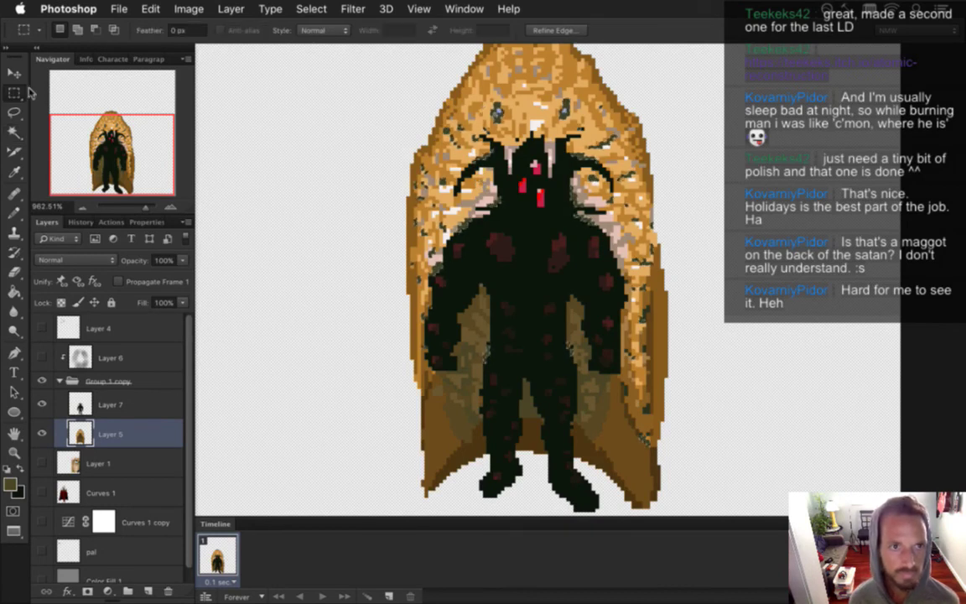
pyautogui.click(402, 247)
pyautogui.click(433, 328)
pyautogui.moveTo(423, 183); pyautogui.dragTo(428, 154)
pyautogui.moveTo(396, 105); pyautogui.dragTo(460, 123)
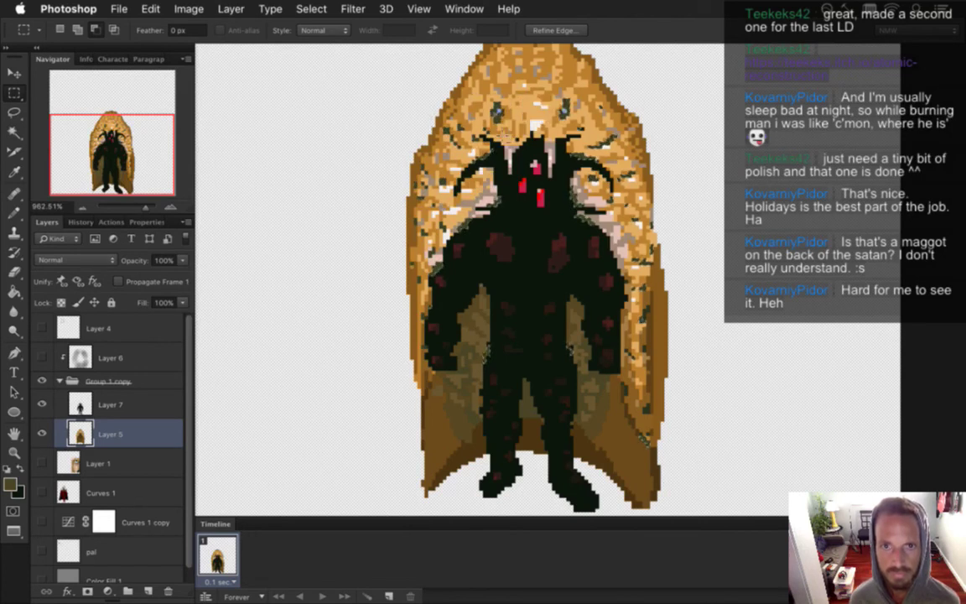
pyautogui.moveTo(541, 77); pyautogui.dragTo(629, 92)
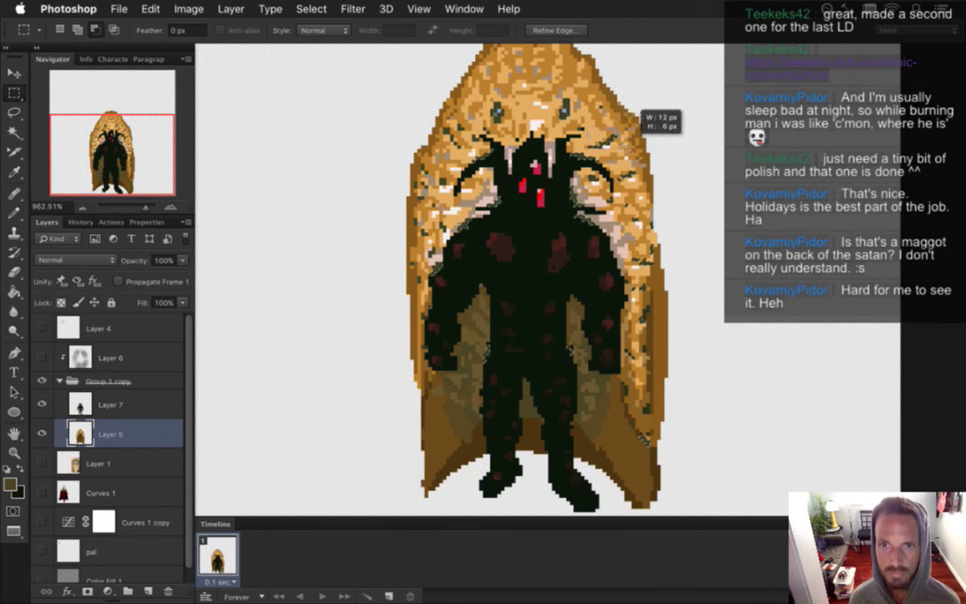
pyautogui.moveTo(570, 156); pyautogui.dragTo(592, 177)
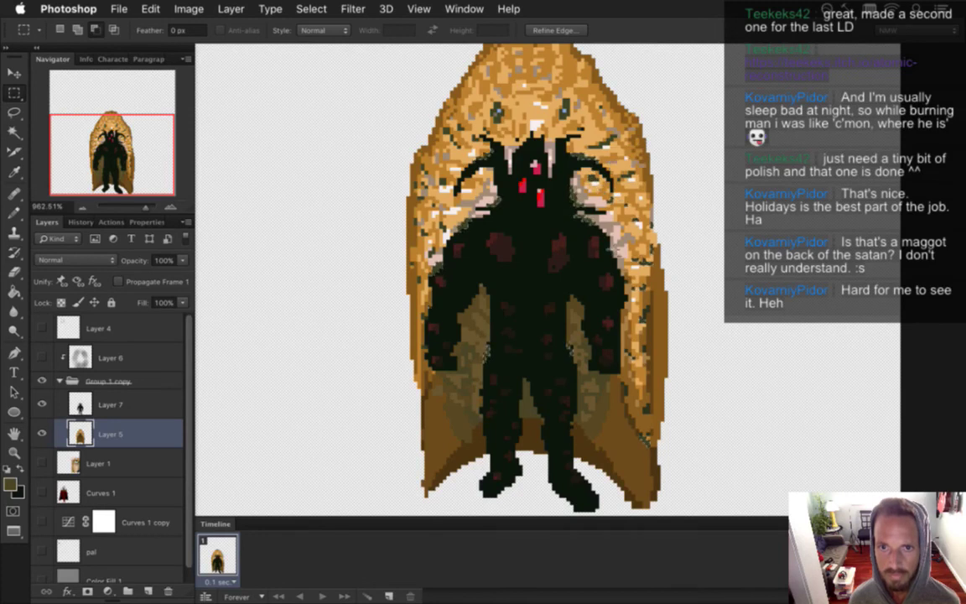
pyautogui.moveTo(561, 144); pyautogui.dragTo(662, 287)
pyautogui.moveTo(656, 379); pyautogui.dragTo(670, 475)
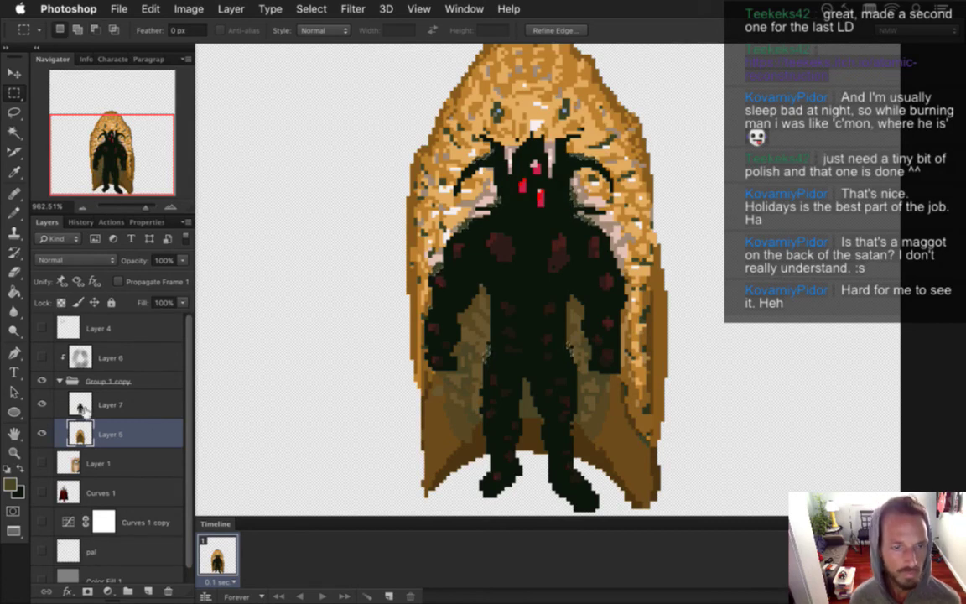
# Step: Cut the selected outline pixels from Layer 5 to a new layer and move it above Layer 7
pyautogui.rightClick(417, 195)
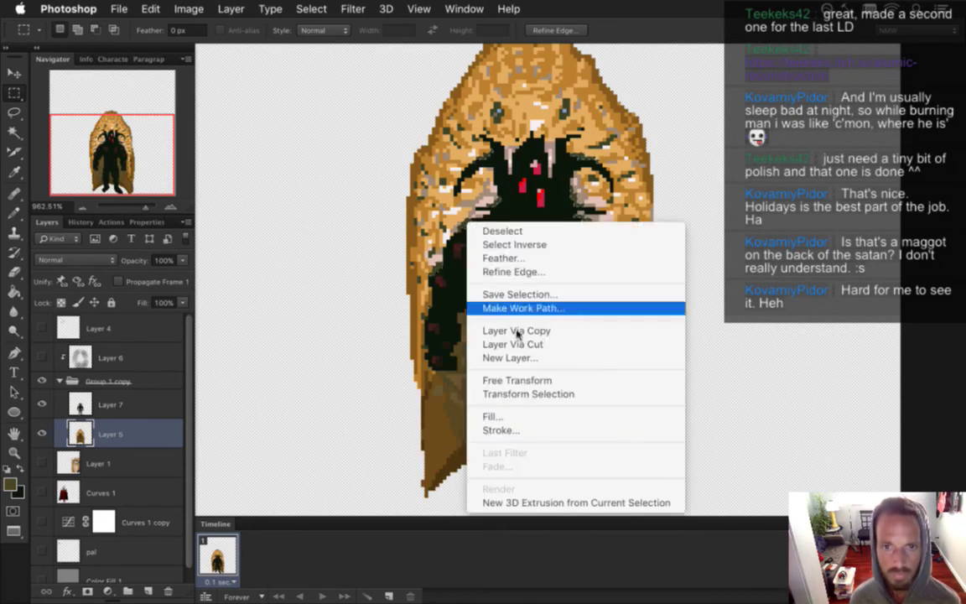
pyautogui.click(536, 326)
pyautogui.moveTo(81, 433); pyautogui.dragTo(108, 377)
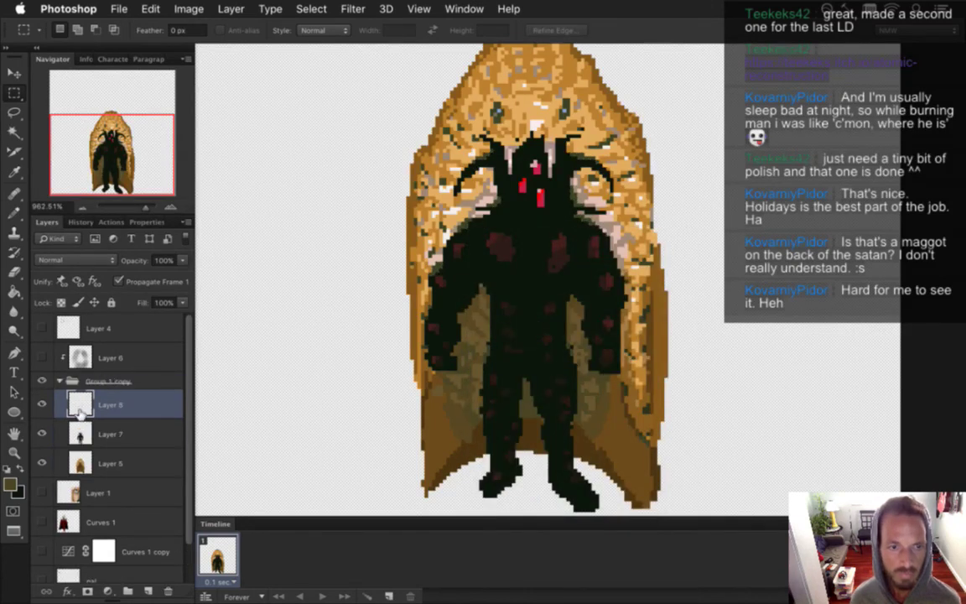
# Step: Merge the outline layer with Layer 7, turn off Propagate Frame 1 for the body layer, and save the file
pyautogui.click(116, 280)
pyautogui.keyDown('shift'); pyautogui.click(141, 432); pyautogui.keyUp('shift')
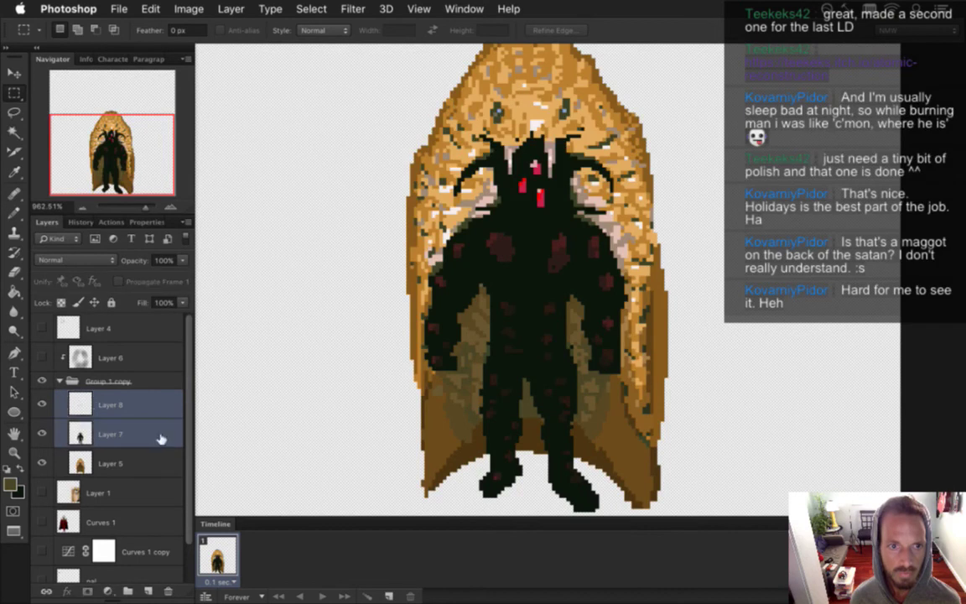
pyautogui.rightClick(149, 392)
pyautogui.click(199, 395)
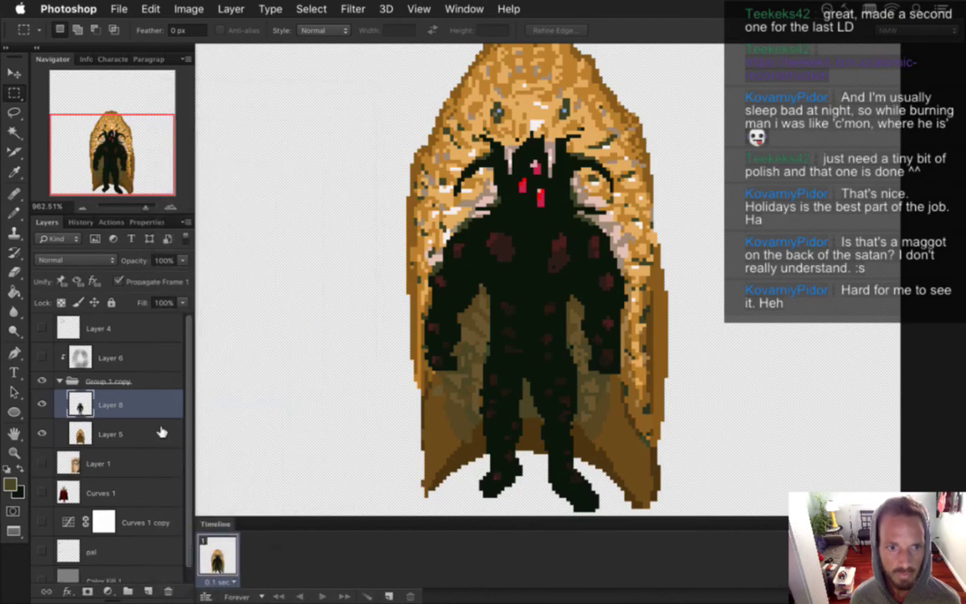
pyautogui.press('super+s')
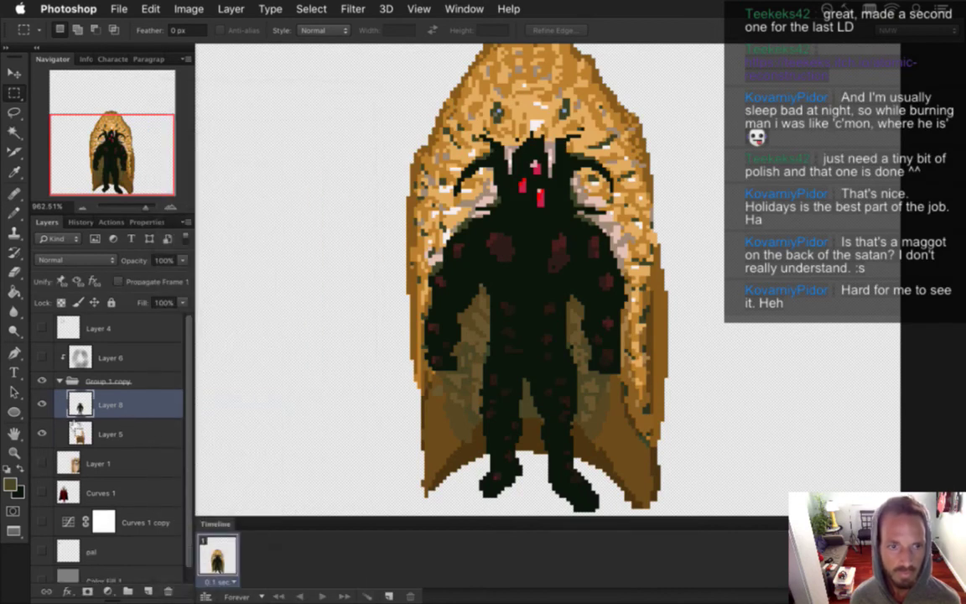
# Step: Check the cloak behind the merged body by repeatedly hiding and showing Layer 8
pyautogui.click(42, 403)
pyautogui.click(42, 403)
pyautogui.click(46, 403)
pyautogui.click(46, 403)
pyautogui.click(46, 403)
pyautogui.click(46, 402)
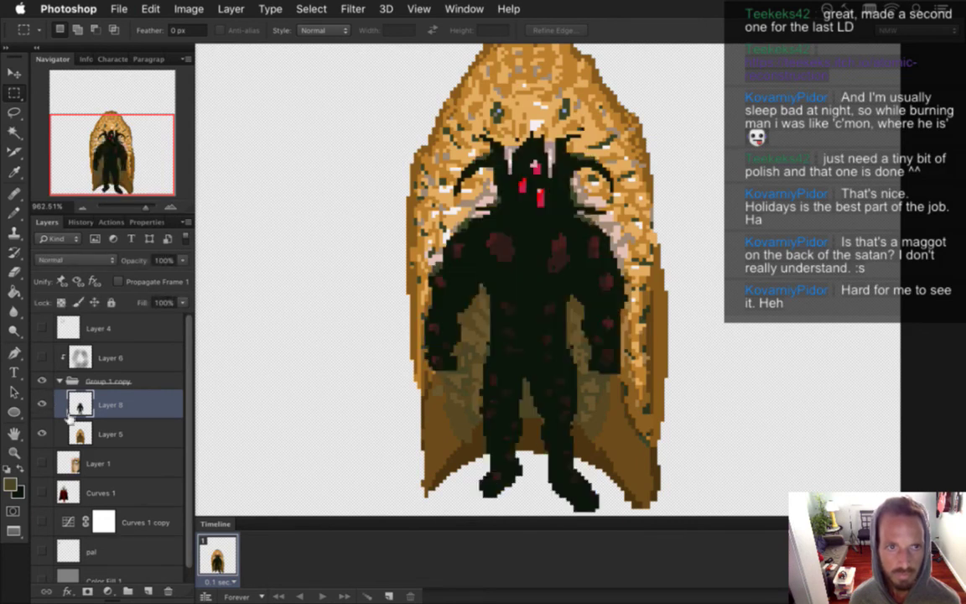
pyautogui.click(43, 403)
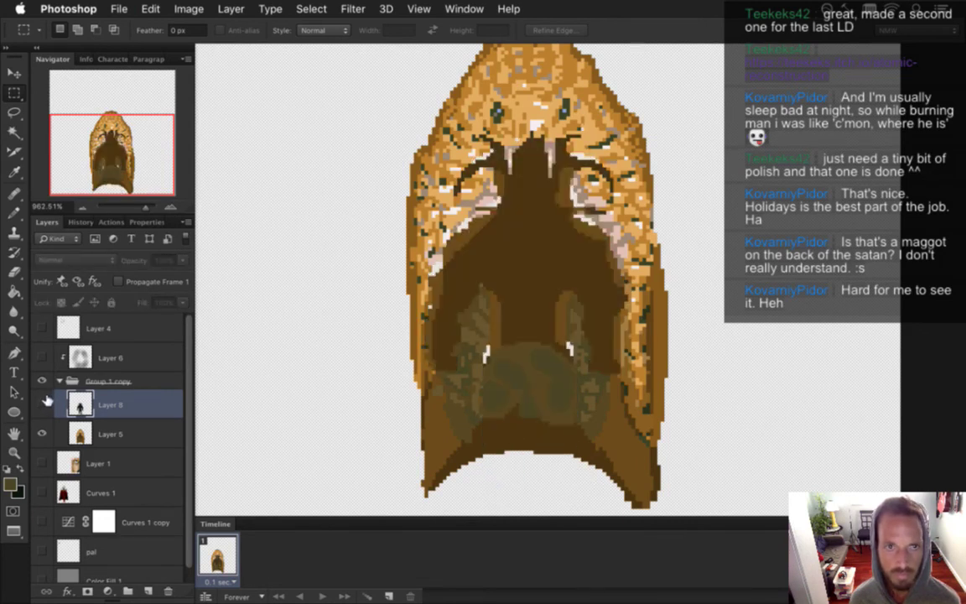
pyautogui.click(43, 402)
# Step: With Layer 8 hidden, sample the cloak's brown on Layer 5 and select the layer's transparent areas with the Magic Wand
pyautogui.click(44, 403)
pyautogui.click(118, 434)
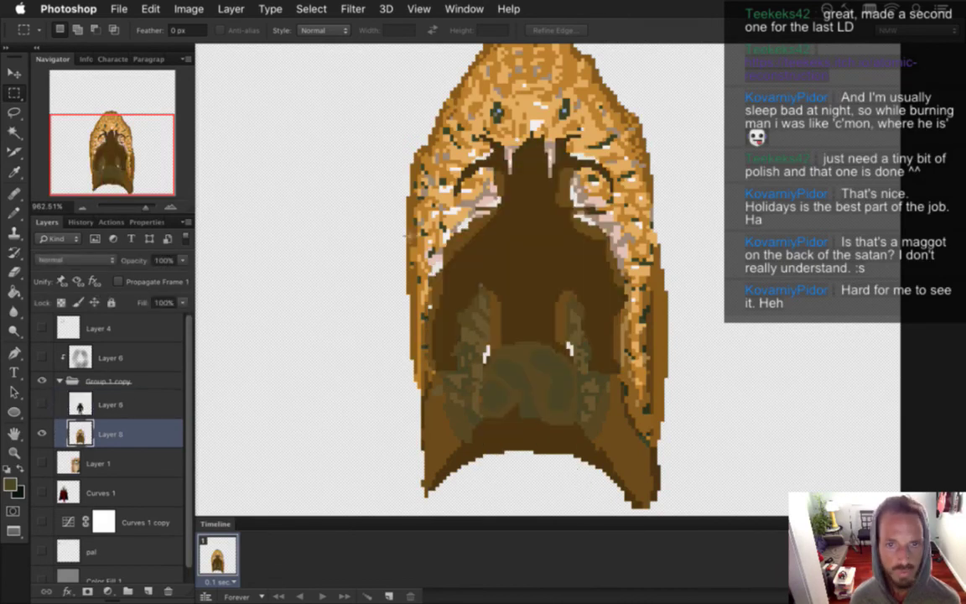
pyautogui.press('i')
pyautogui.click(484, 241)
pyautogui.click(14, 132)
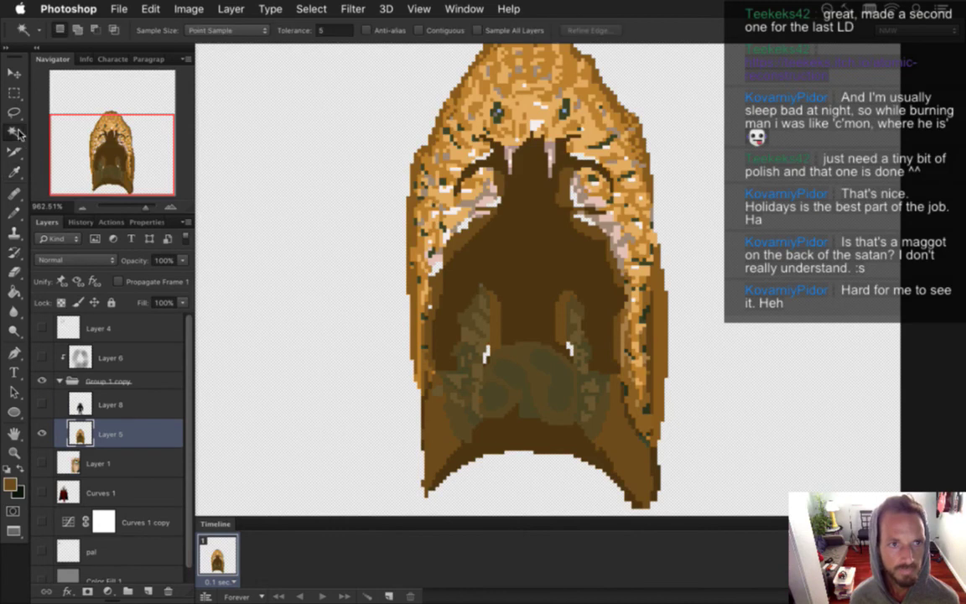
# Step: Fill the transparent holes inside the cloak on Layer 5 with the sampled brown using the Pencil, and clear the selection
pyautogui.press('b')
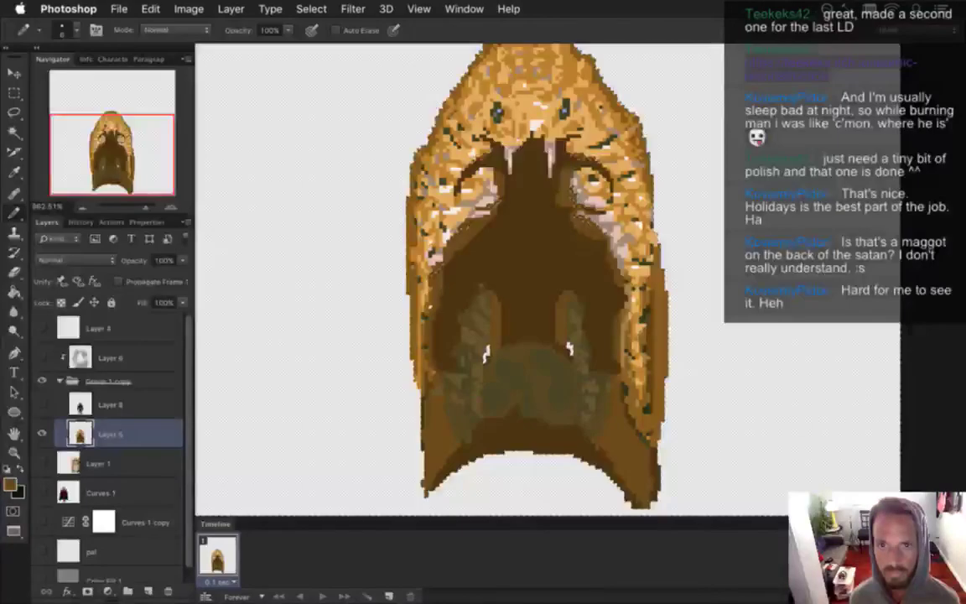
pyautogui.click(568, 348)
pyautogui.click(486, 356)
pyautogui.press('m')
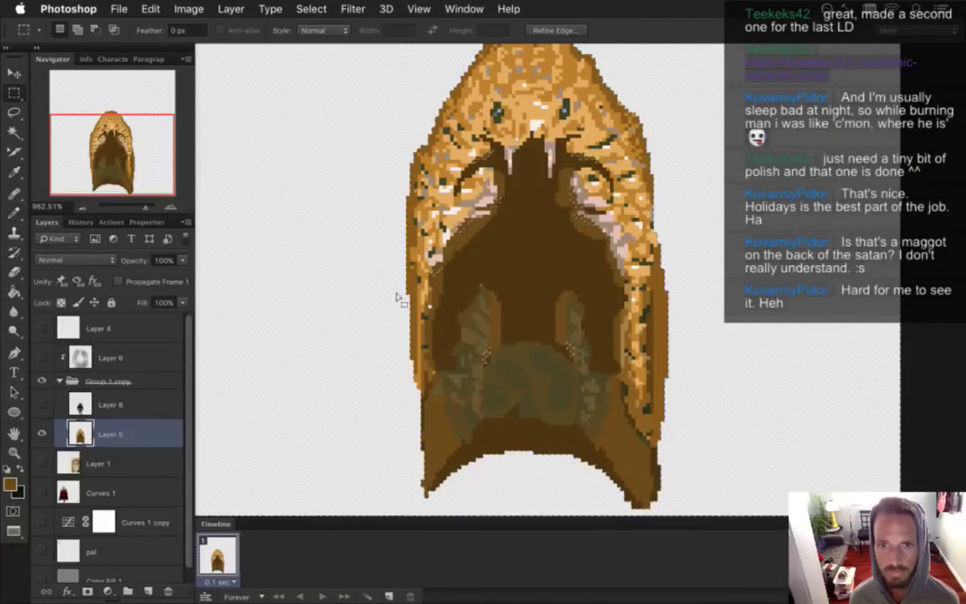
pyautogui.press('b')
pyautogui.press('m')
pyautogui.click(402, 382)
pyautogui.hotkey('ctrl', 'z')
pyautogui.press('b')
pyautogui.press('m')
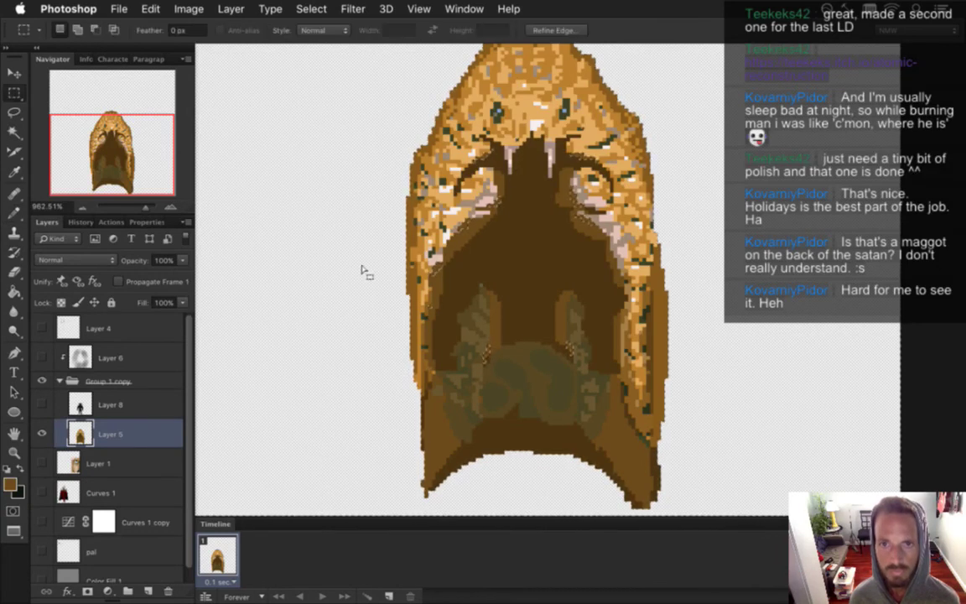
pyautogui.click(335, 254)
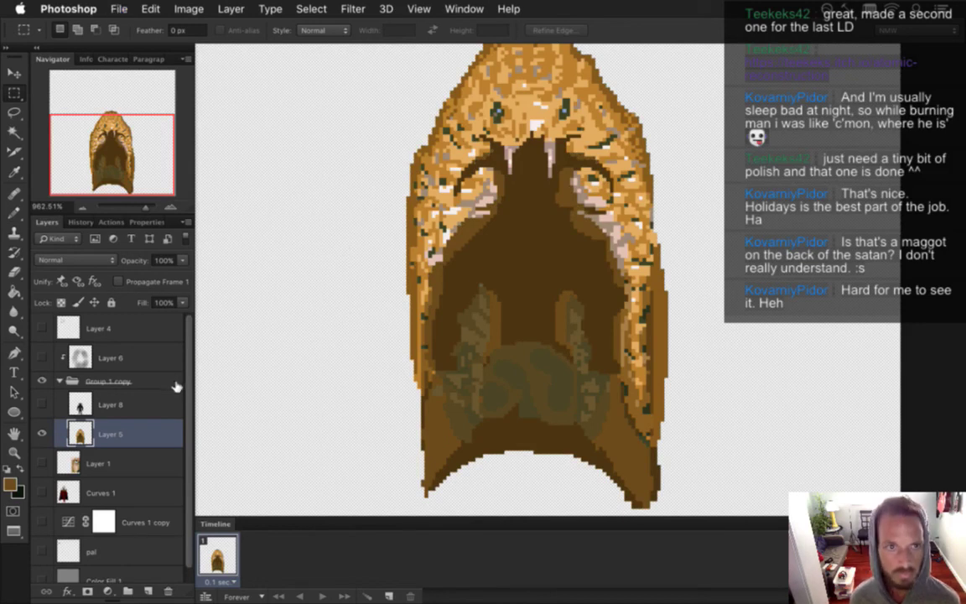
# Step: Show Layer 8 again, briefly preview the Layer 6 shading over the figure, and save the file
pyautogui.click(42, 405)
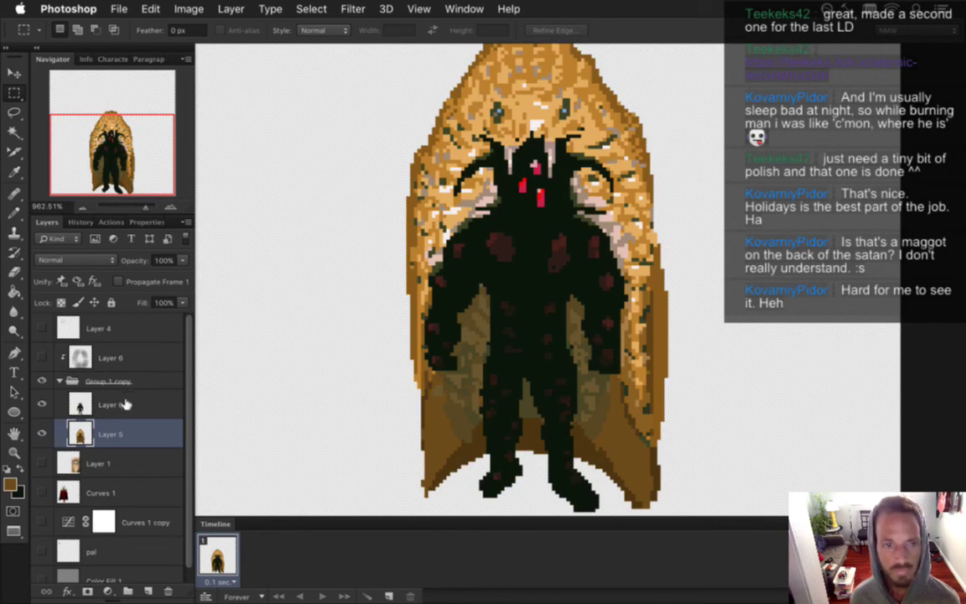
pyautogui.click(43, 357)
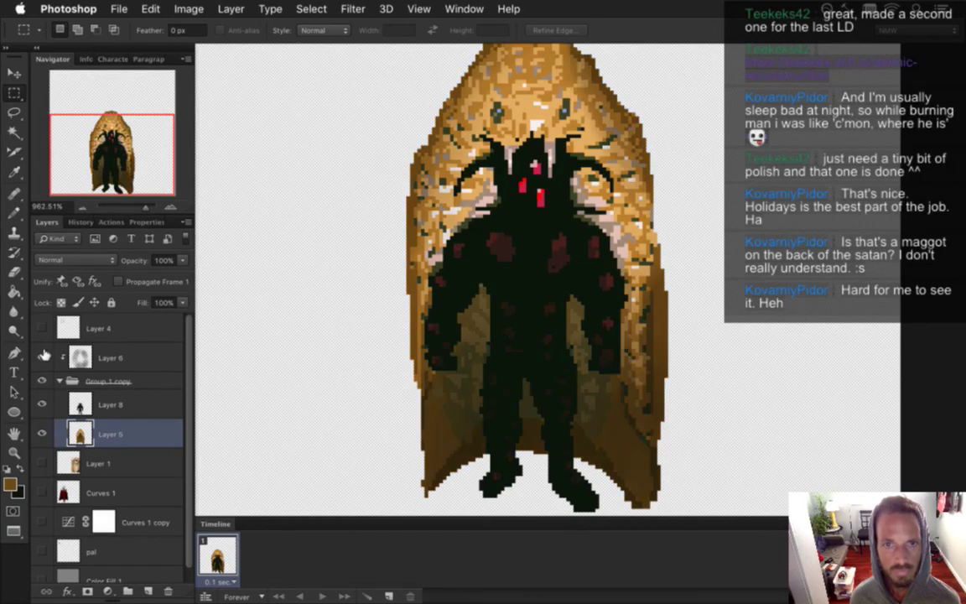
pyautogui.click(43, 357)
pyautogui.press('super+s')
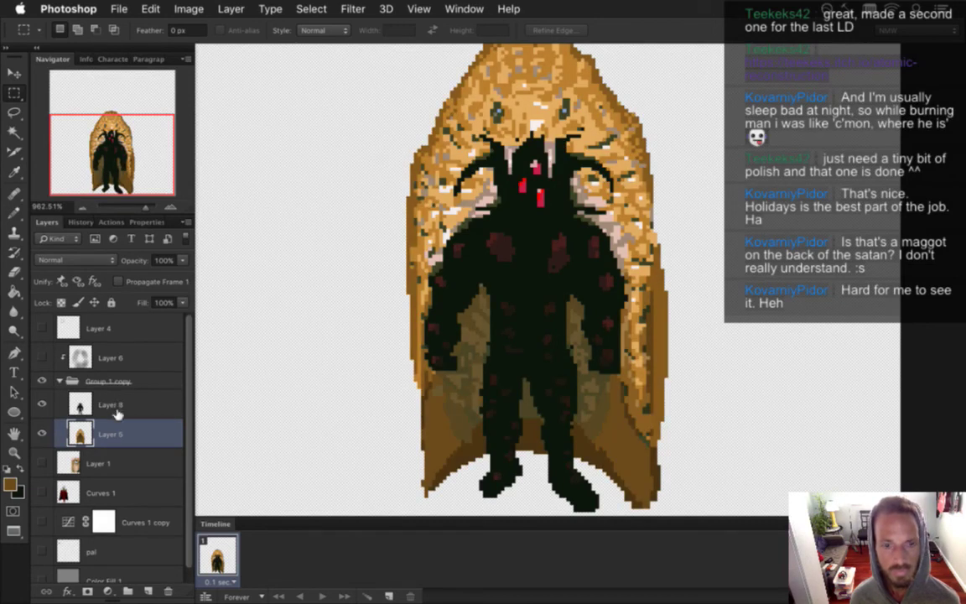
# Step: Add a second animation frame and duplicate Layer 6 together with Group 1 copy and its body and cloak layers
pyautogui.press('super+bracketright')
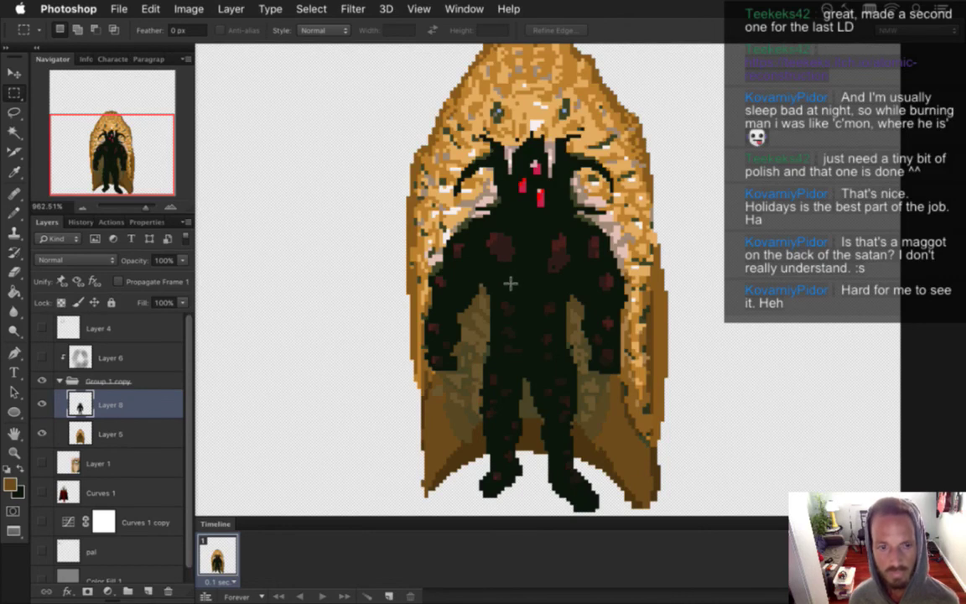
pyautogui.click(72, 380)
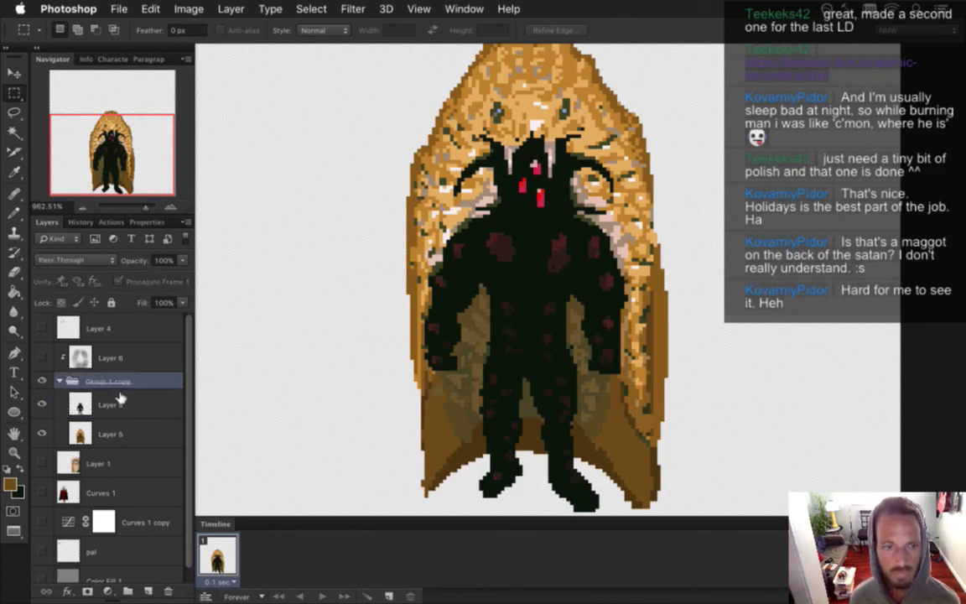
pyautogui.click(390, 593)
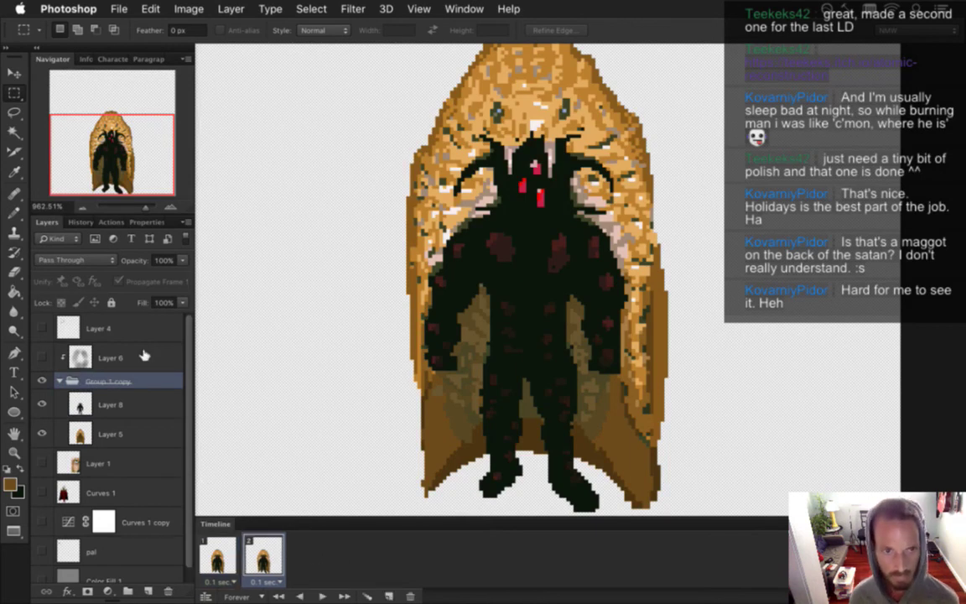
pyautogui.keyDown('shift'); pyautogui.click(144, 356); pyautogui.keyUp('shift')
pyautogui.keyDown('shift'); pyautogui.click(171, 445); pyautogui.keyUp('shift')
pyautogui.press('super+j')
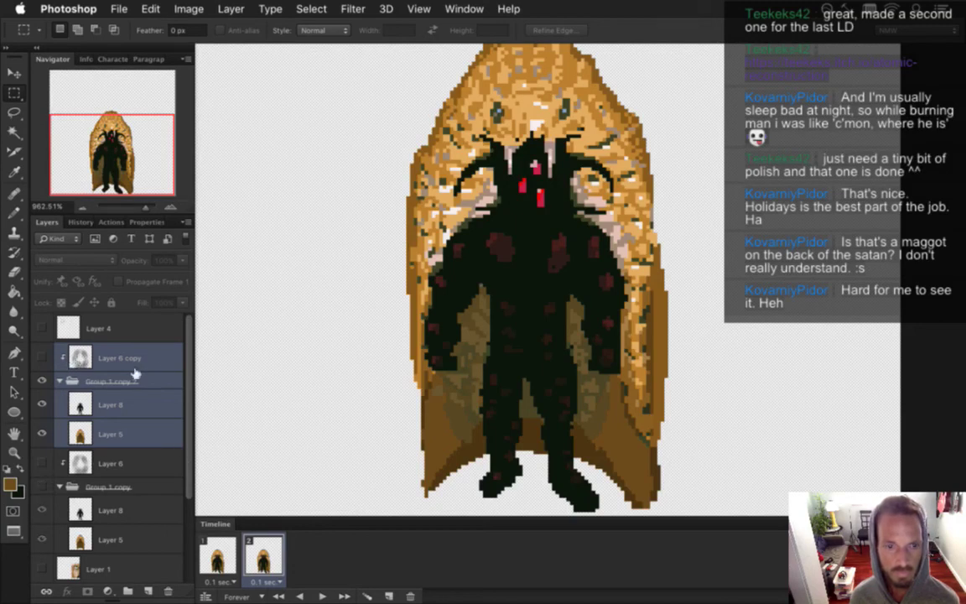
# Step: On the duplicated Layer 8, rotate the upper arm on the image's left side by 7.01° and nudge it up about 2 px
pyautogui.click(79, 399)
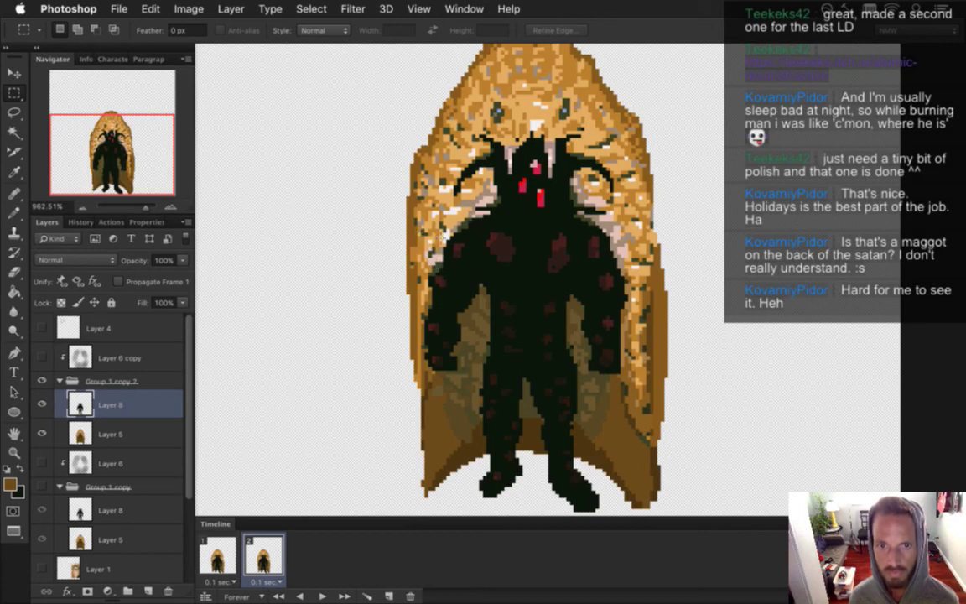
pyautogui.moveTo(430, 226); pyautogui.dragTo(444, 309)
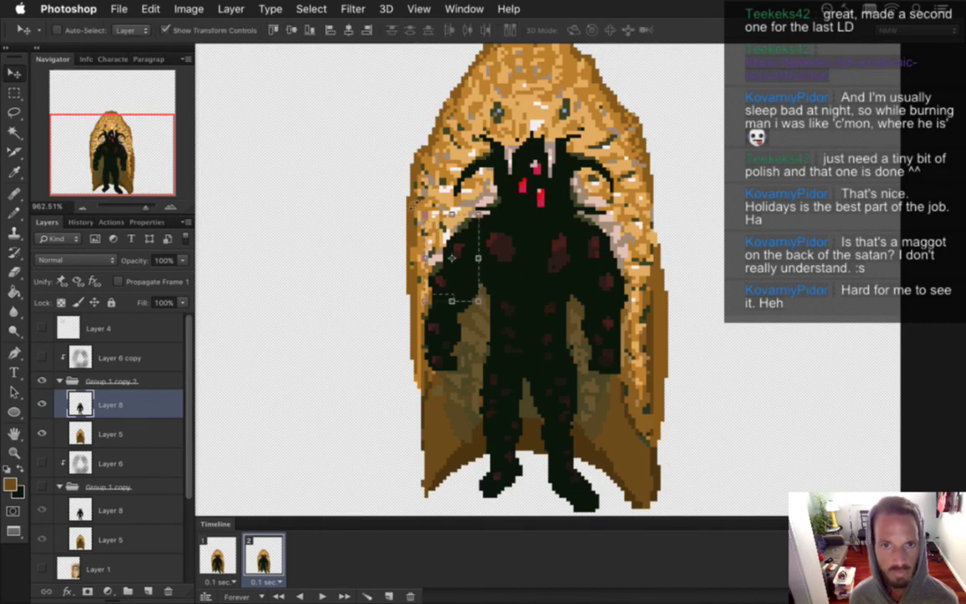
pyautogui.hotkey('ctrl', 't')
pyautogui.moveTo(412, 204); pyautogui.dragTo(434, 208)
pyautogui.press('Up')
pyautogui.press('Up')
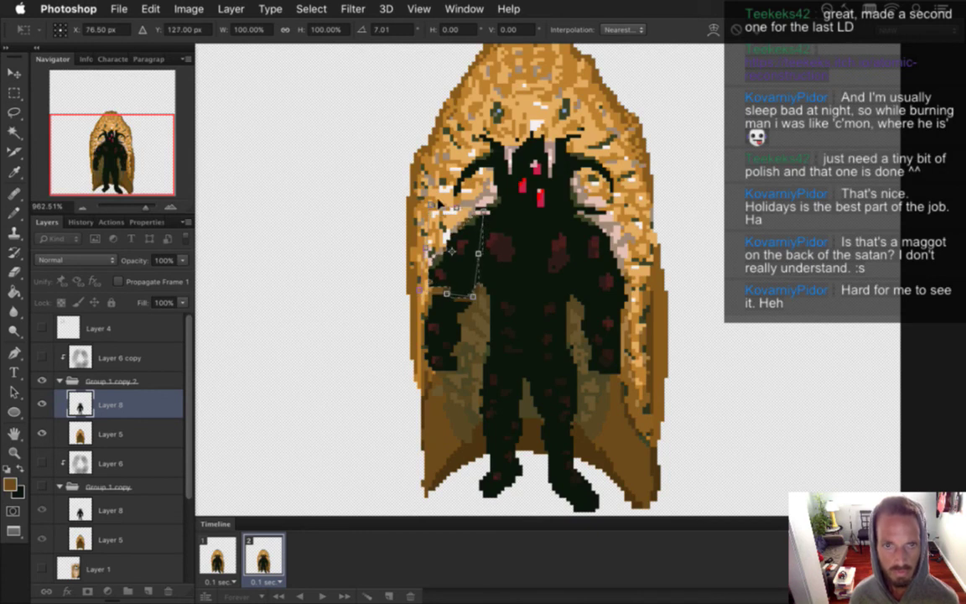
pyautogui.press('Return')
pyautogui.hotkey('ctrl', 'd')
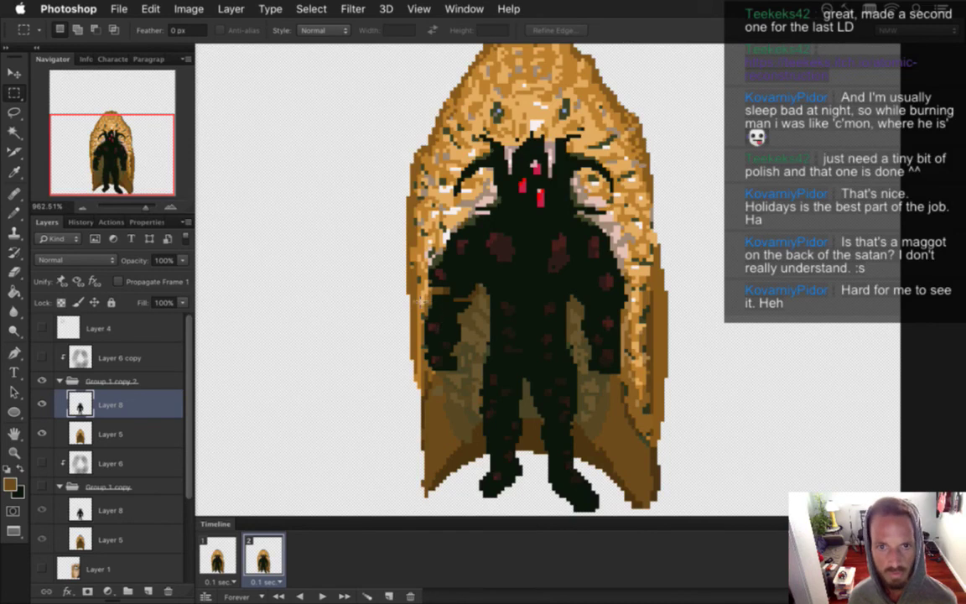
# Step: Select the forearm and hand of that arm, nudge them to rejoin the raised upper arm, and retouch the joint with the sampled outline colour
pyautogui.moveTo(430, 297); pyautogui.dragTo(475, 378)
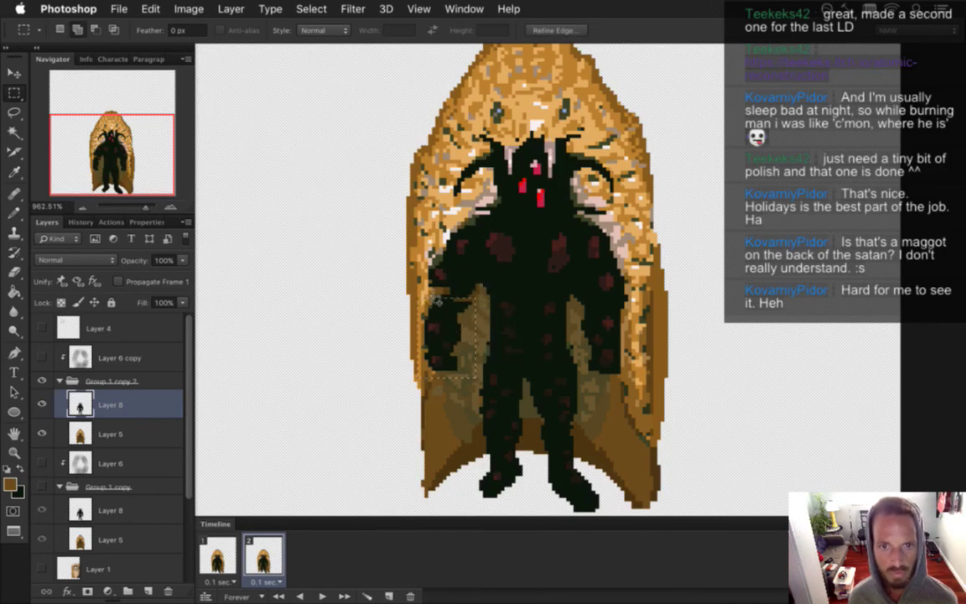
pyautogui.press('v')
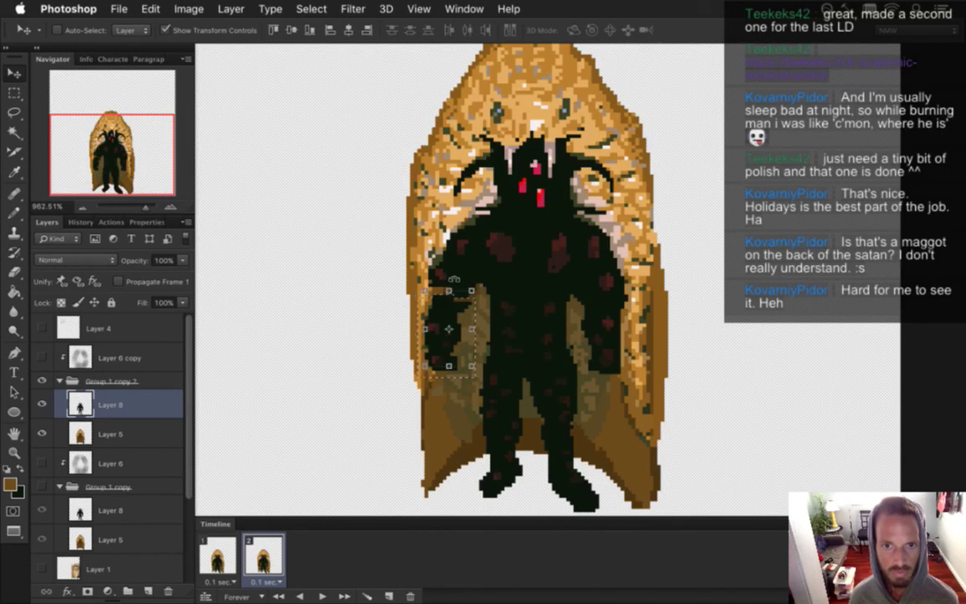
pyautogui.press('Right')
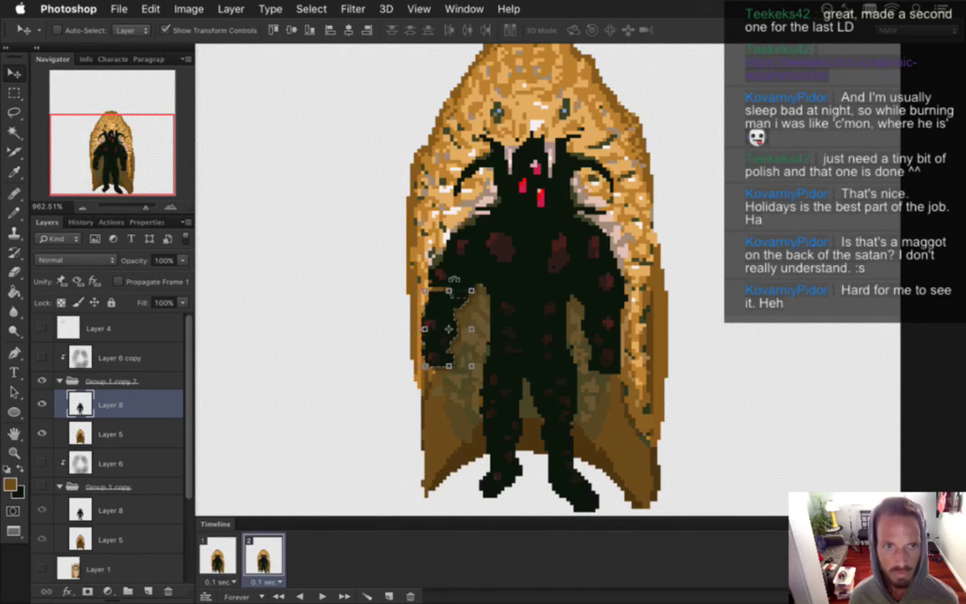
pyautogui.press('b')
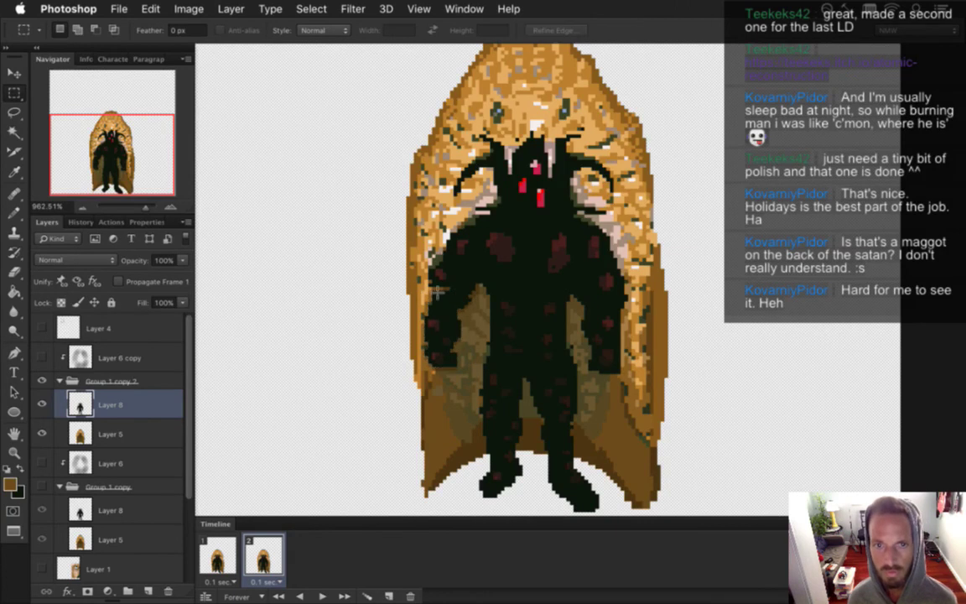
pyautogui.keyDown('alt'); pyautogui.click(427, 263); pyautogui.keyUp('alt')
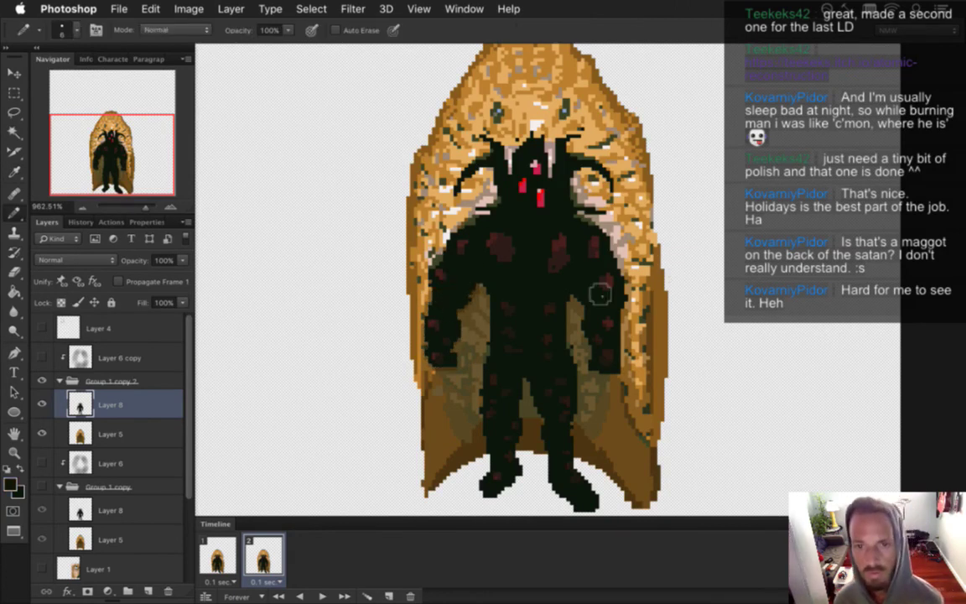
# Step: Lasso the whole arm on the image's right side, rotate it -3.89°, move it up 2 px, and deselect
pyautogui.press('m')
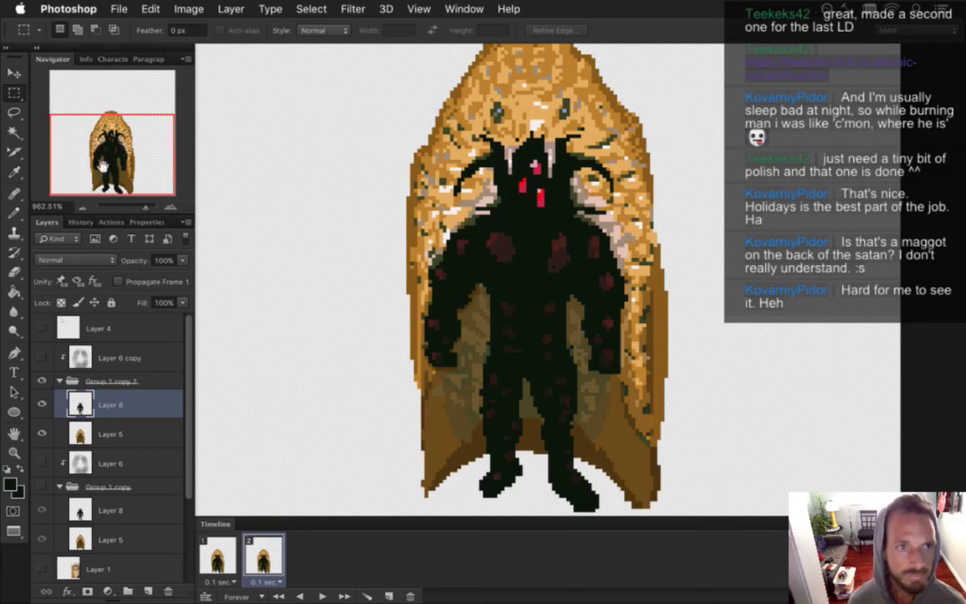
pyautogui.press('l')
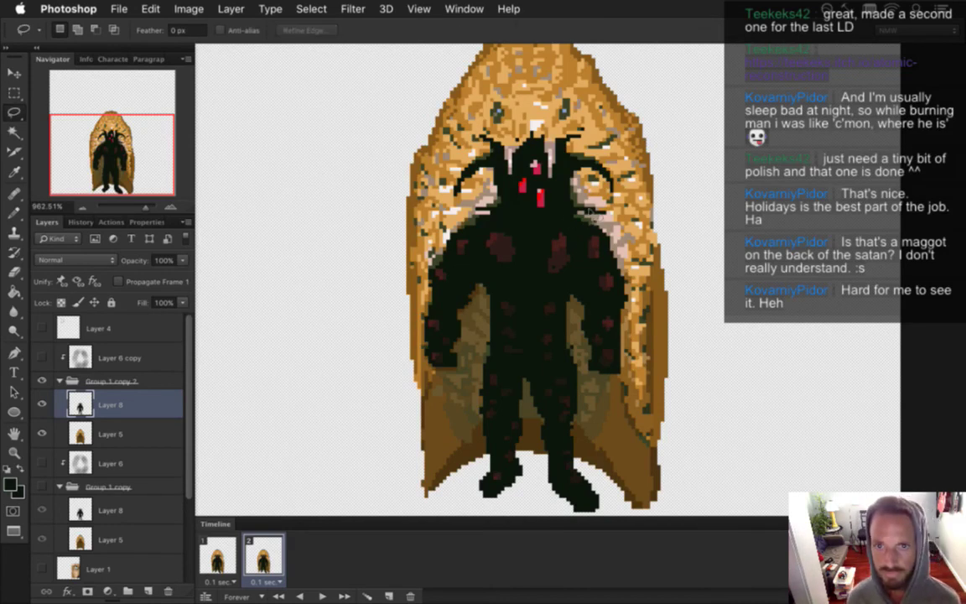
pyautogui.moveTo(584, 245)
pyautogui.mouseDown()
pyautogui.moveTo(522, 270)
pyautogui.moveTo(526, 312)
pyautogui.moveTo(565, 346)
pyautogui.moveTo(577, 239)
pyautogui.mouseUp()
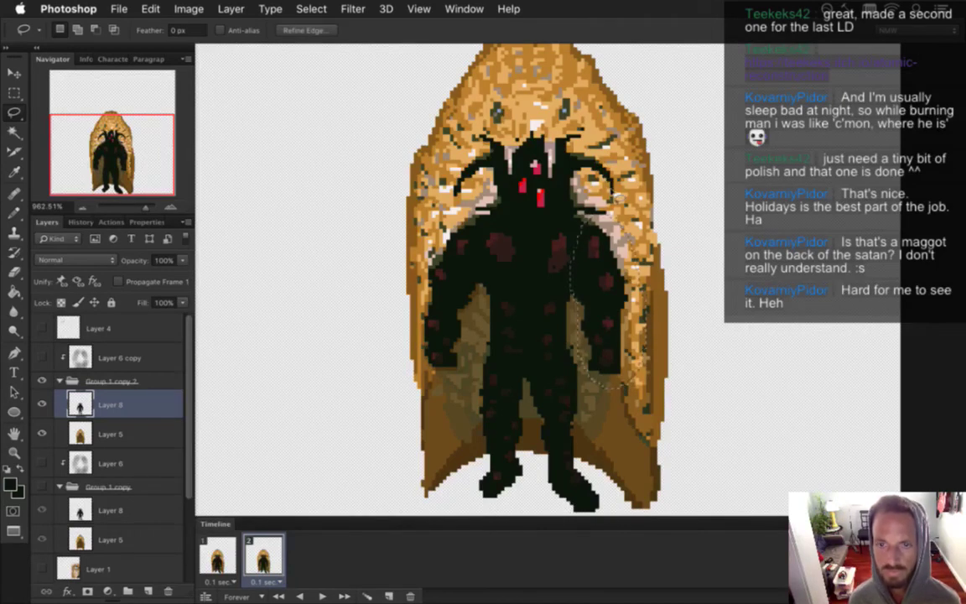
pyautogui.press('v')
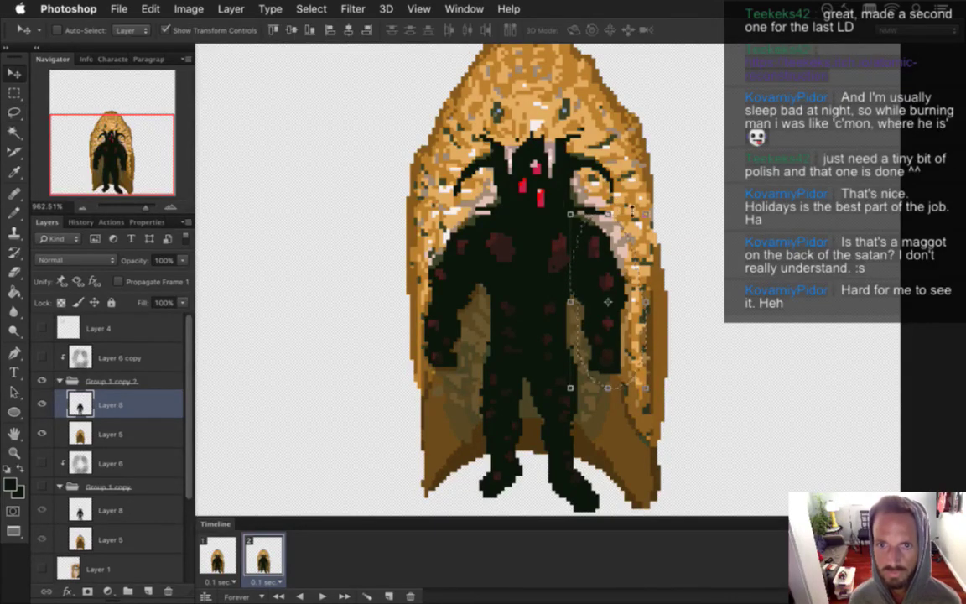
pyautogui.hotkey('ctrl', 't')
pyautogui.moveTo(553, 204); pyautogui.dragTo(550, 191)
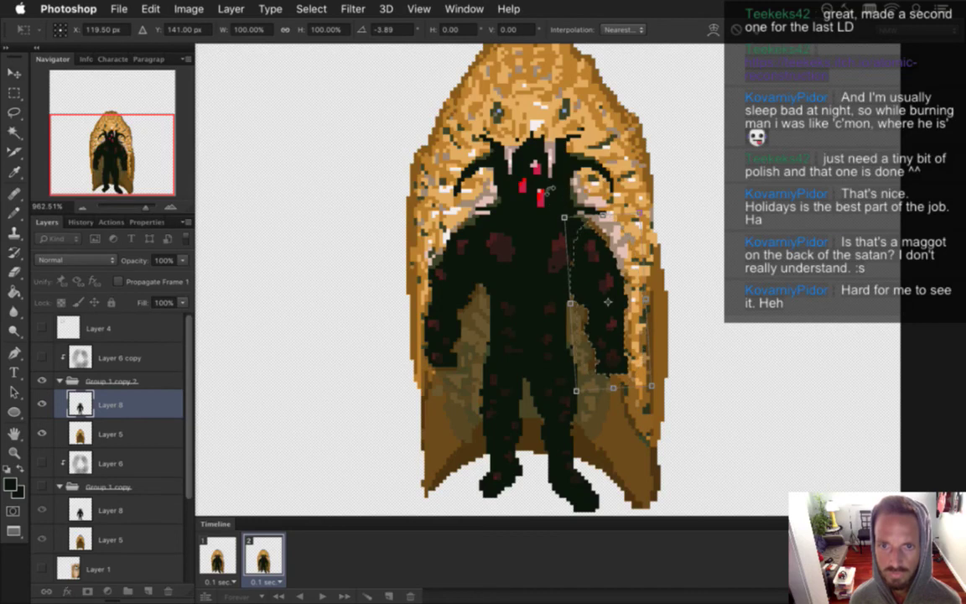
pyautogui.moveTo(608, 302); pyautogui.dragTo(608, 294)
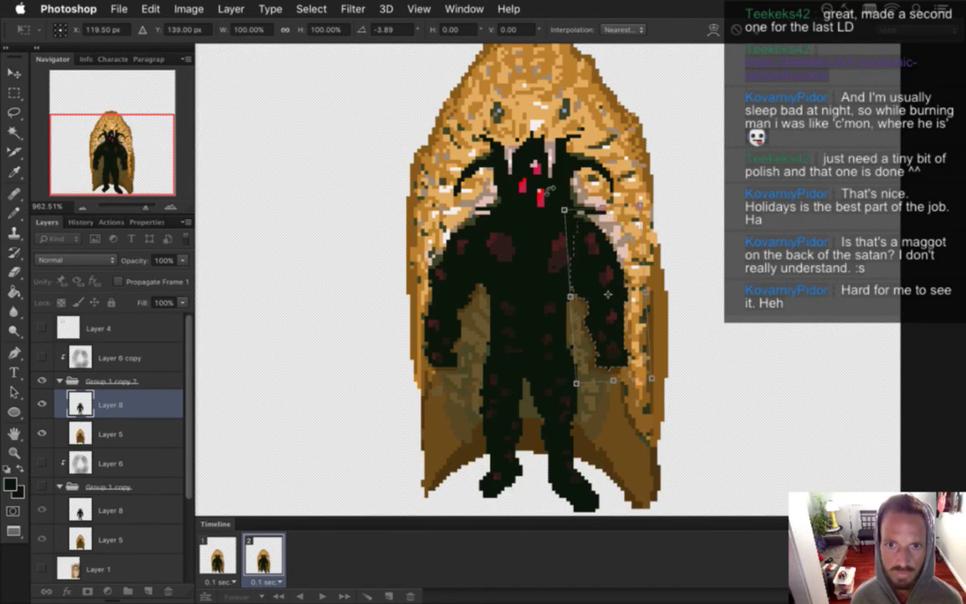
pyautogui.press('Return')
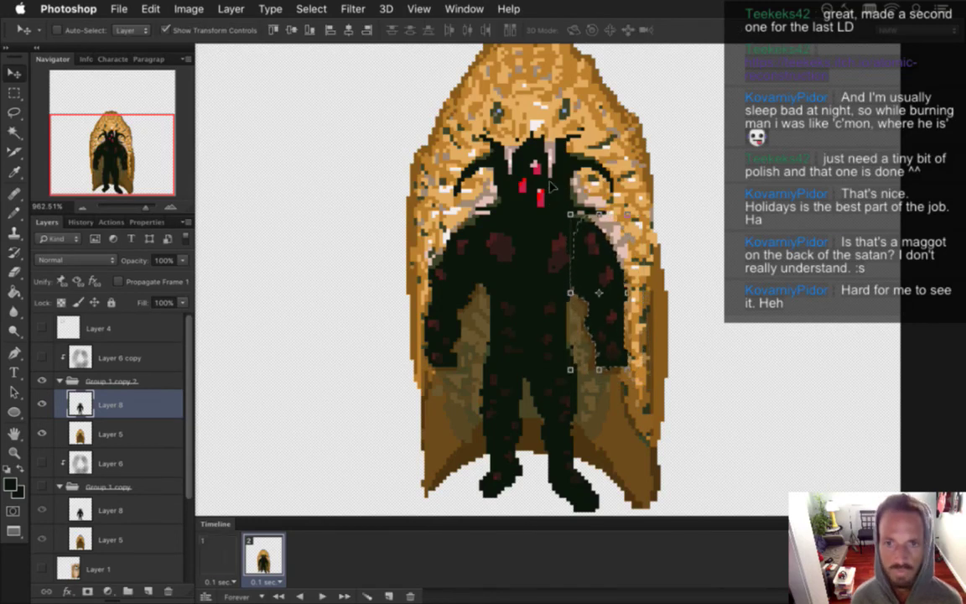
pyautogui.press('m')
pyautogui.hotkey('ctrl', 'd')
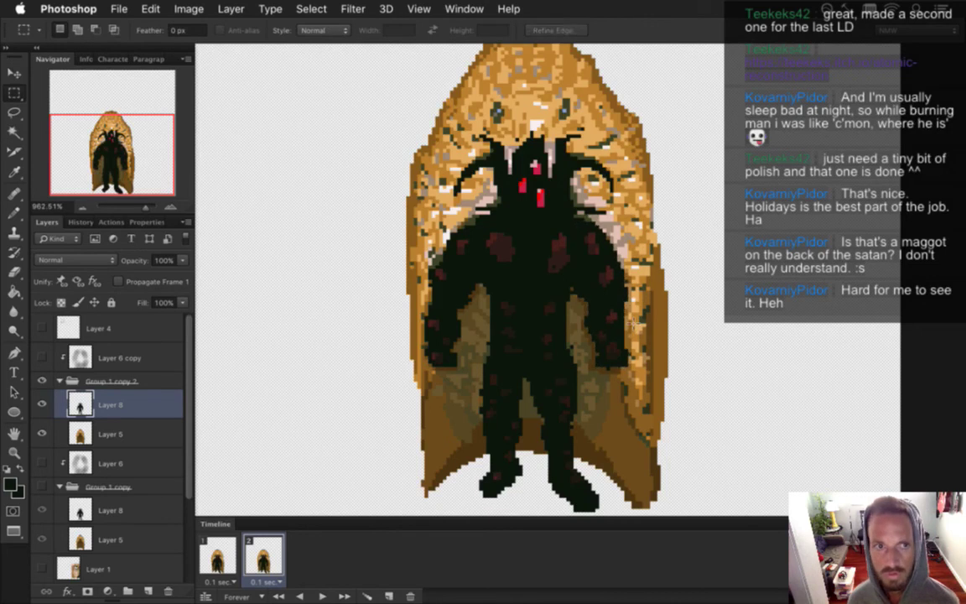
# Step: Select that arm's forearm and hand with the Rectangular Marquee and rotate them 4.64°
pyautogui.moveTo(614, 344); pyautogui.dragTo(646, 388)
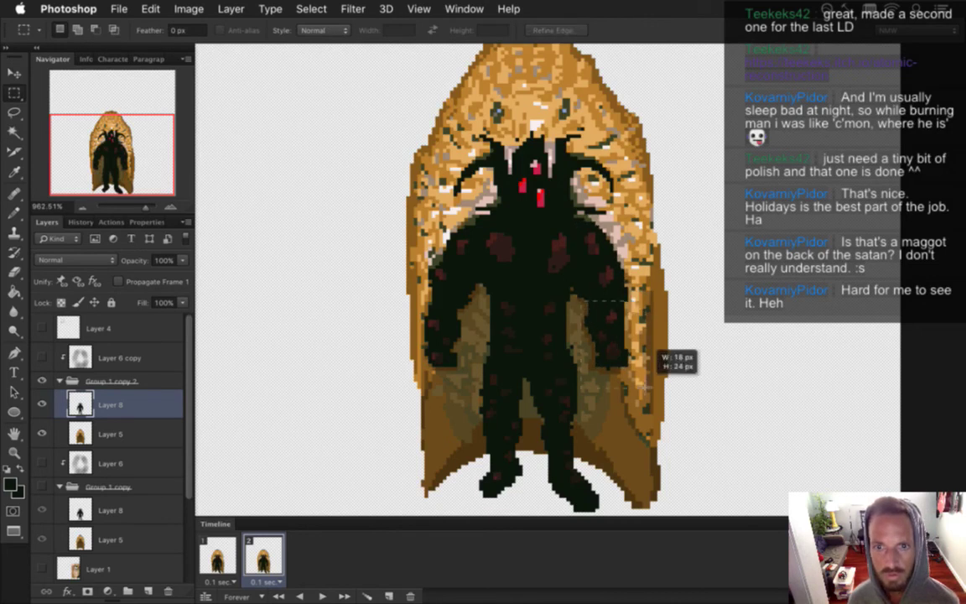
pyautogui.press('v')
pyautogui.hotkey('ctrl', 't')
pyautogui.moveTo(659, 297); pyautogui.dragTo(663, 285)
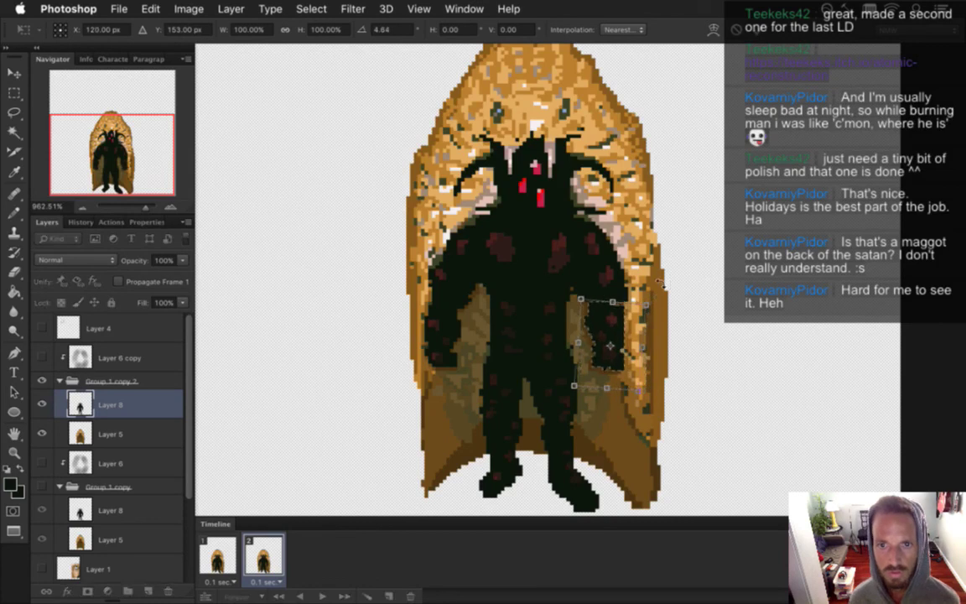
pyautogui.press('Return')
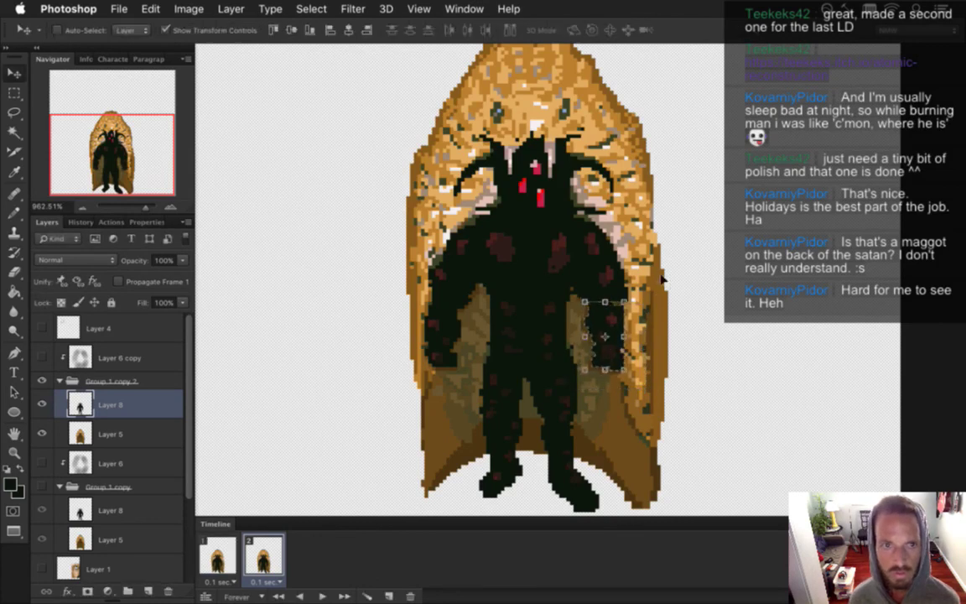
# Step: Retouch the elbow joint with the sampled dark body colour using the Pencil, and compare frames 1 and 2
pyautogui.press('i')
pyautogui.click(621, 301)
pyautogui.press('b')
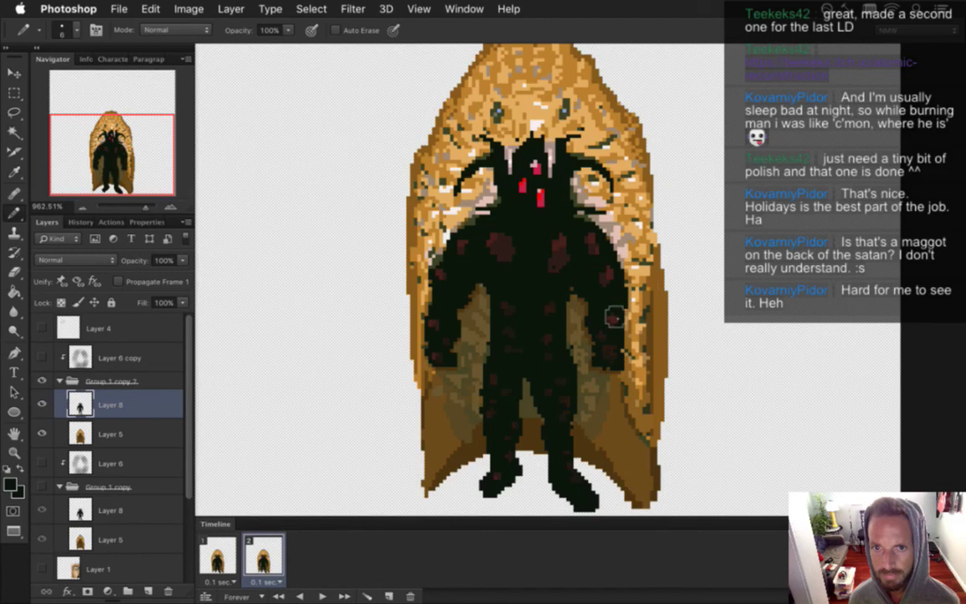
pyautogui.click(218, 554)
pyautogui.click(245, 553)
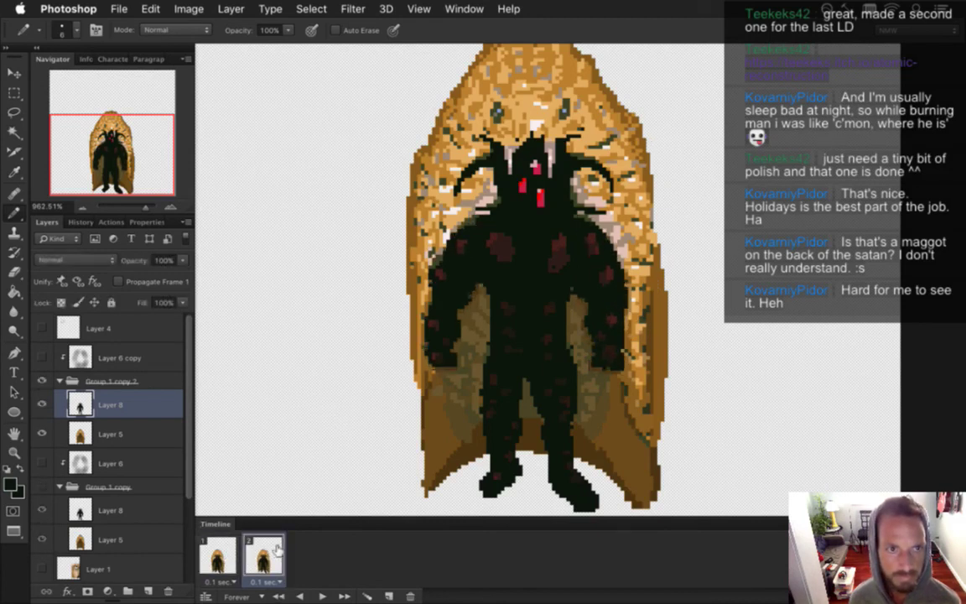
# Step: Compare frames 1 and 2, and repaint the glowing face pixels in frame 2 with sampled red and pink shades using the Pencil
pyautogui.click(212, 554)
pyautogui.click(256, 553)
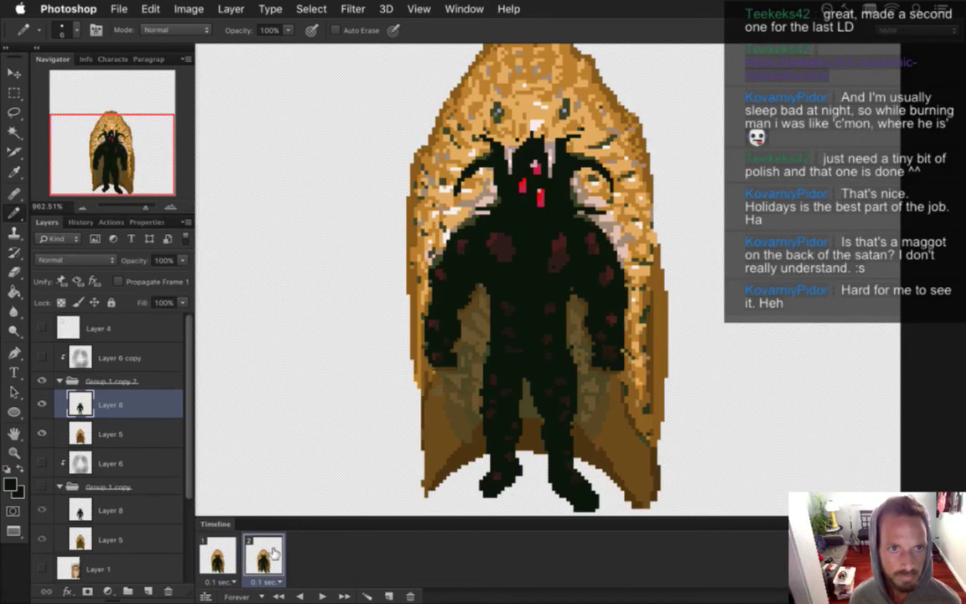
pyautogui.click(214, 553)
pyautogui.click(265, 553)
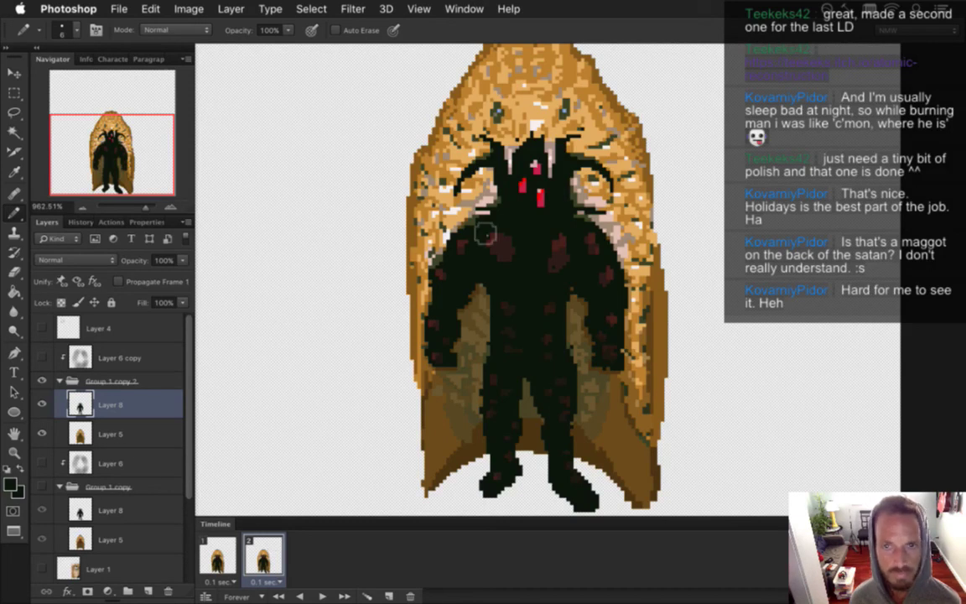
pyautogui.press('i')
pyautogui.click(542, 201)
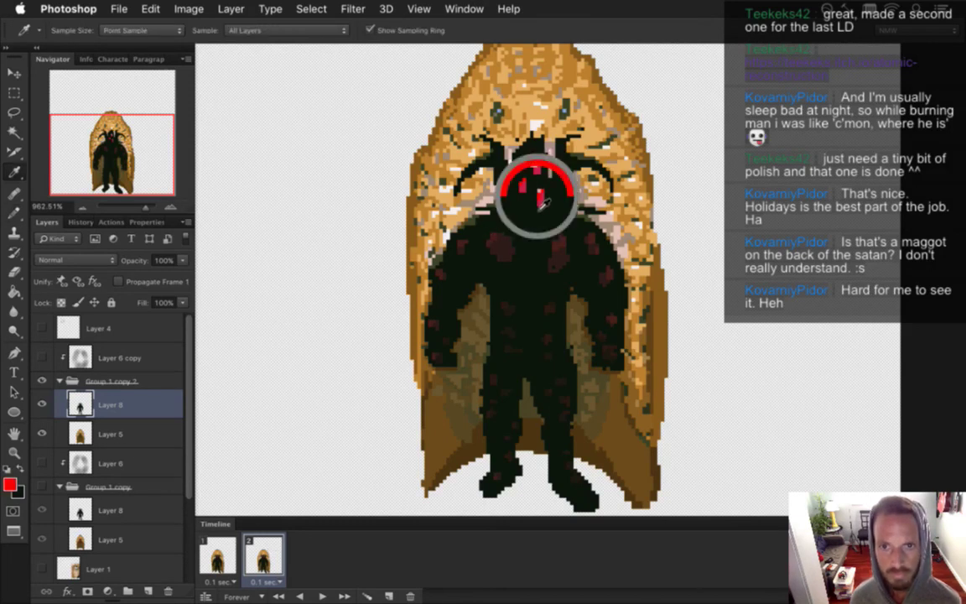
pyautogui.scroll(2, 550, 197)
pyautogui.press('b')
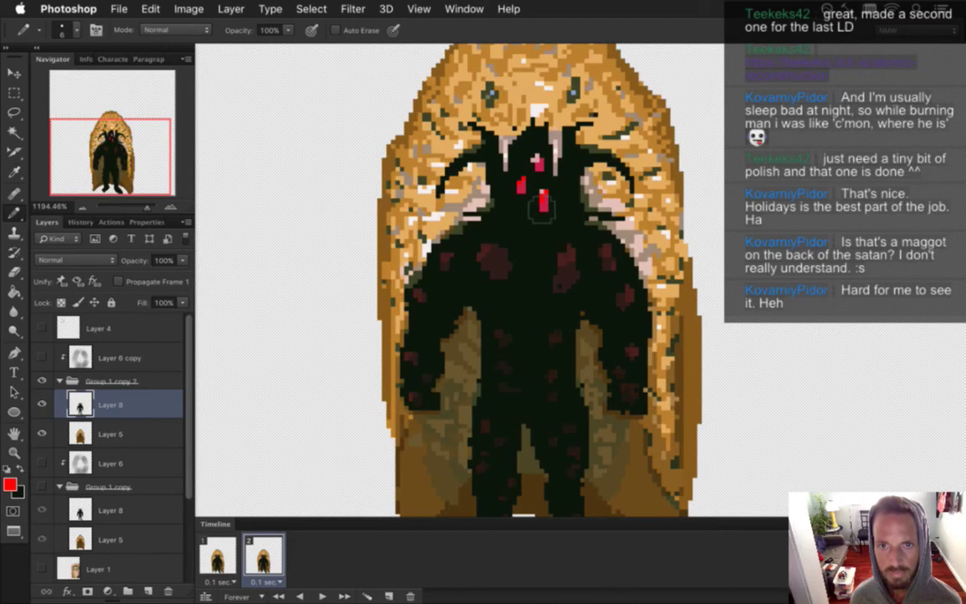
pyautogui.keyDown('alt'); pyautogui.click(482, 146); pyautogui.keyUp('alt')
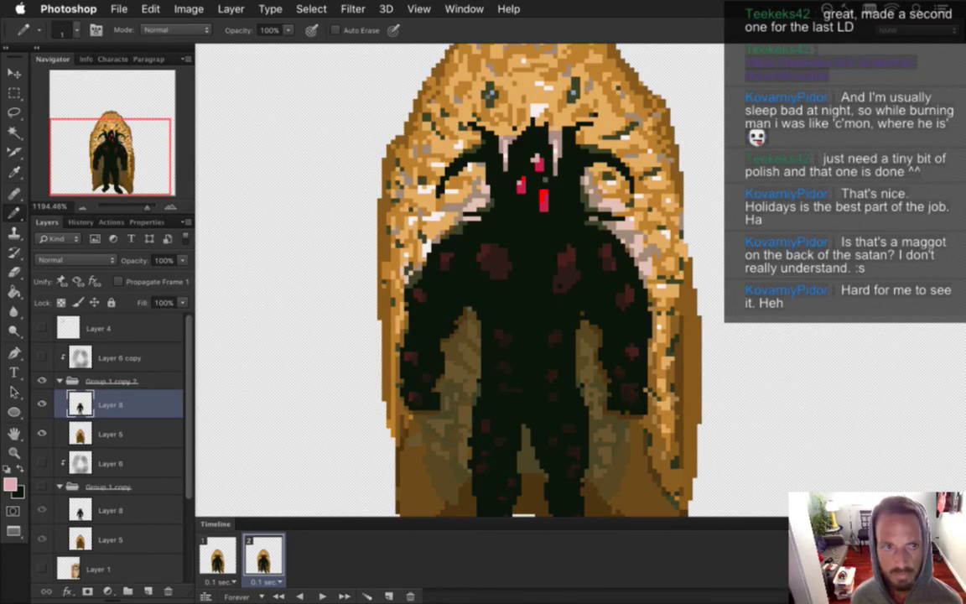
pyautogui.keyDown('alt'); pyautogui.click(539, 164); pyautogui.keyUp('alt')
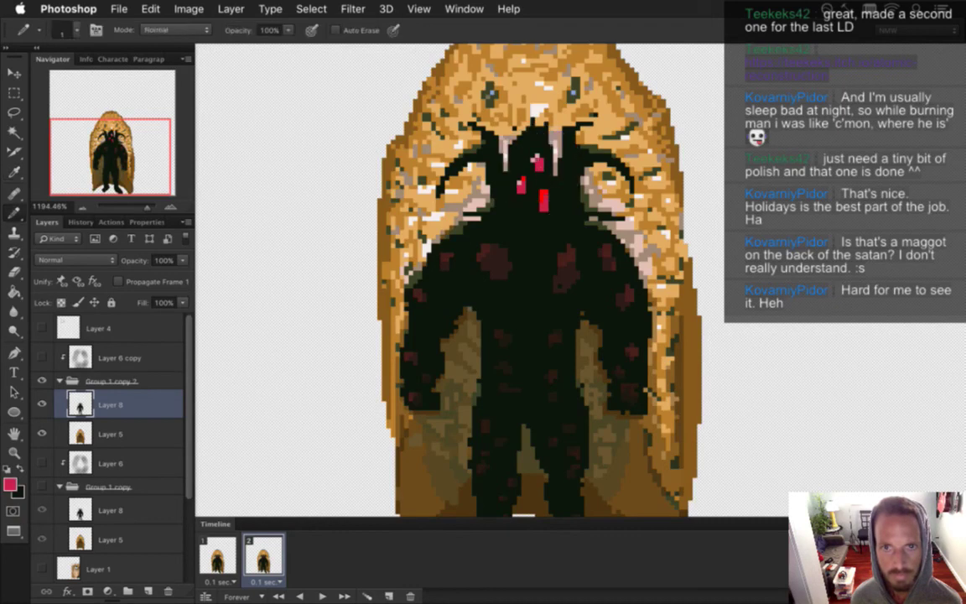
pyautogui.keyDown('alt'); pyautogui.click(493, 181); pyautogui.keyUp('alt')
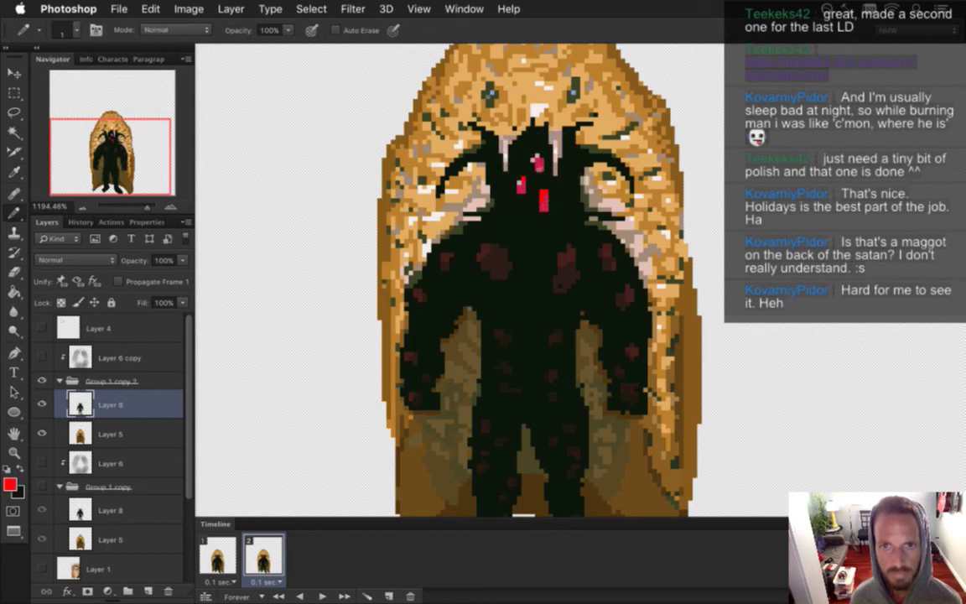
# Step: Select the cloak's domed top on Layer 5 with the Rectangular Marquee, nudge it down 1 px, and deselect
pyautogui.scroll(-4, 509, 252)
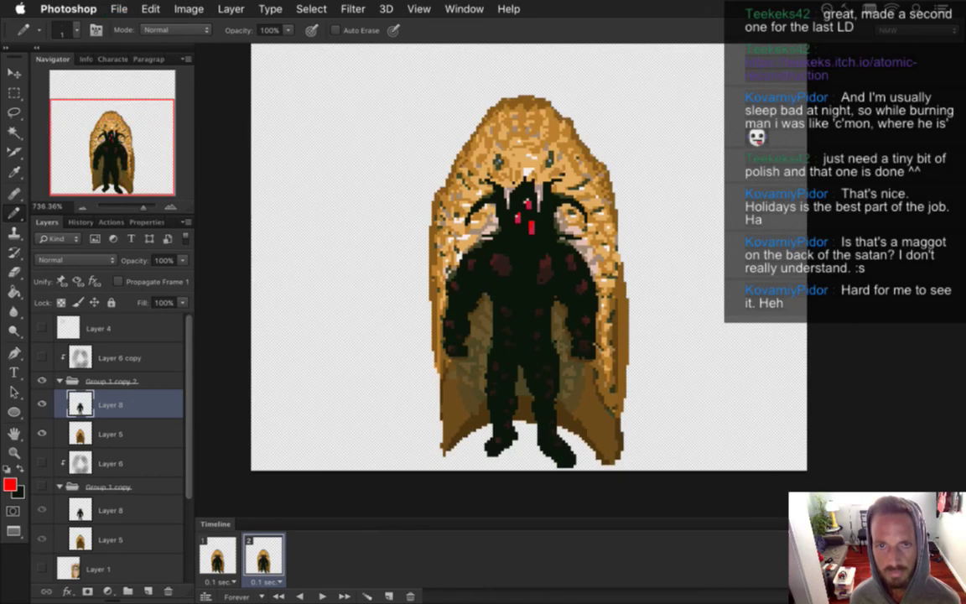
pyautogui.press('m')
pyautogui.moveTo(426, 86)
pyautogui.mouseDown()
pyautogui.moveTo(536, 130)
pyautogui.moveTo(614, 182)
pyautogui.mouseUp()
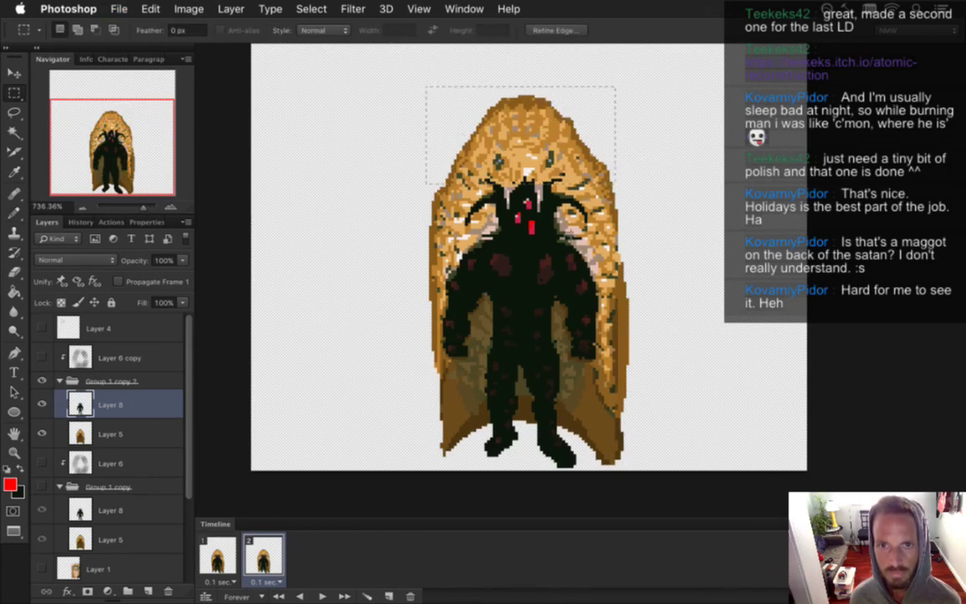
pyautogui.click(122, 436)
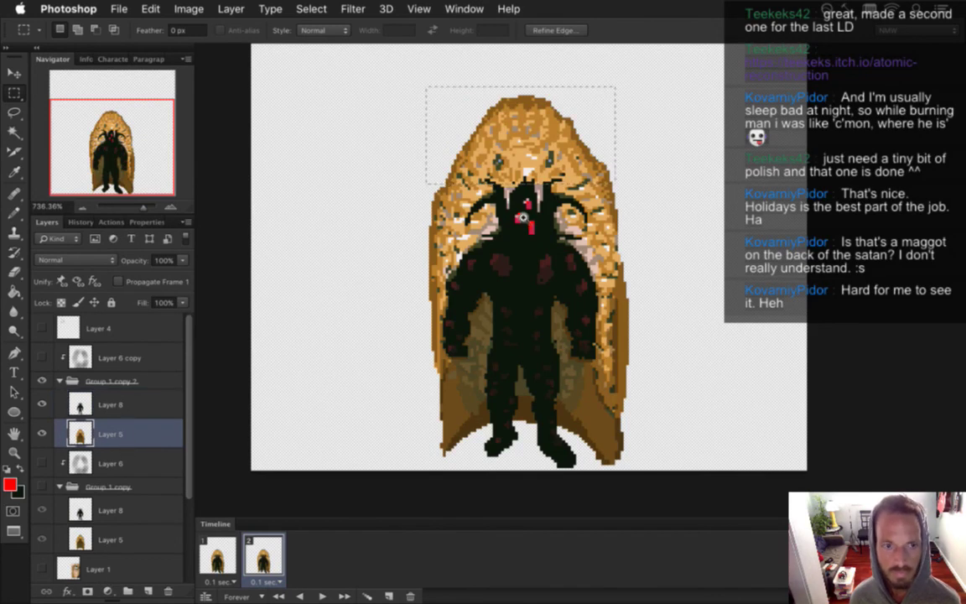
pyautogui.scroll(3, 511, 210)
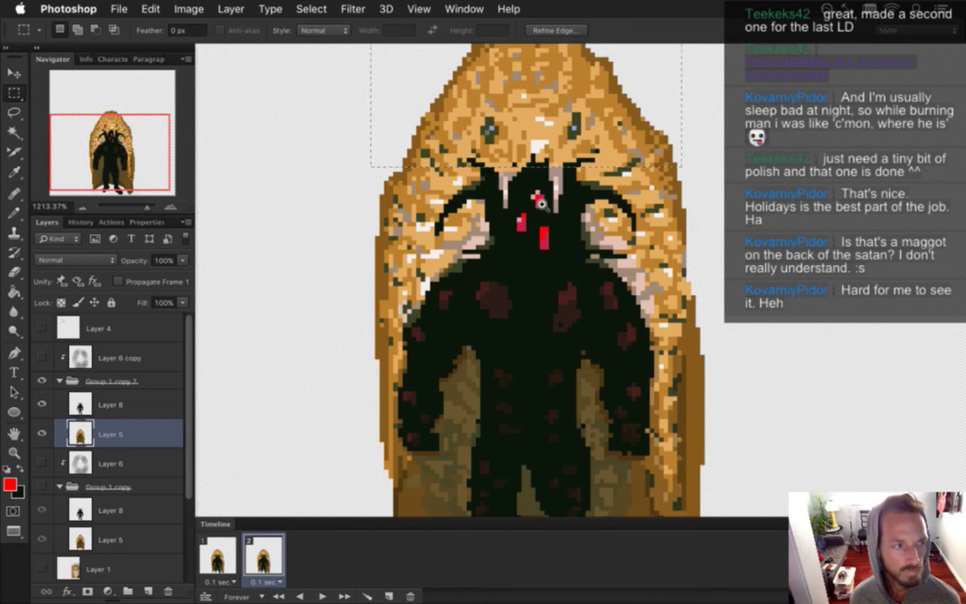
pyautogui.press('shift')
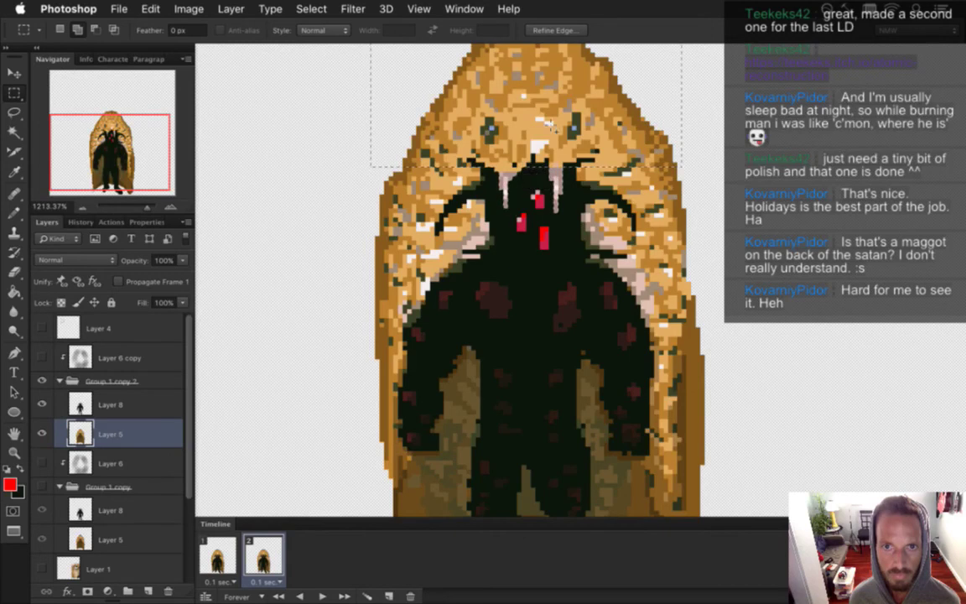
pyautogui.press('v')
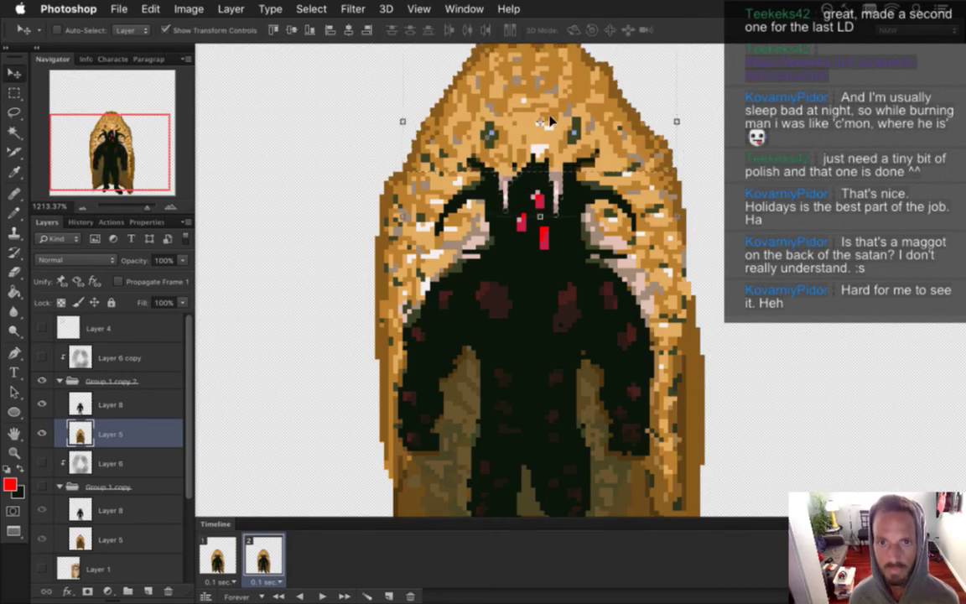
pyautogui.press('Up')
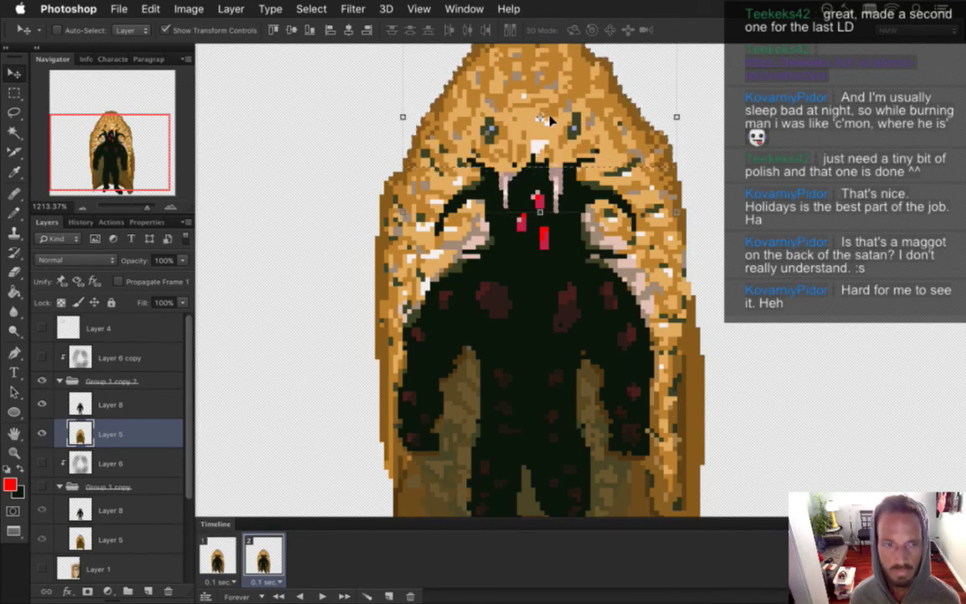
pyautogui.press('Down')
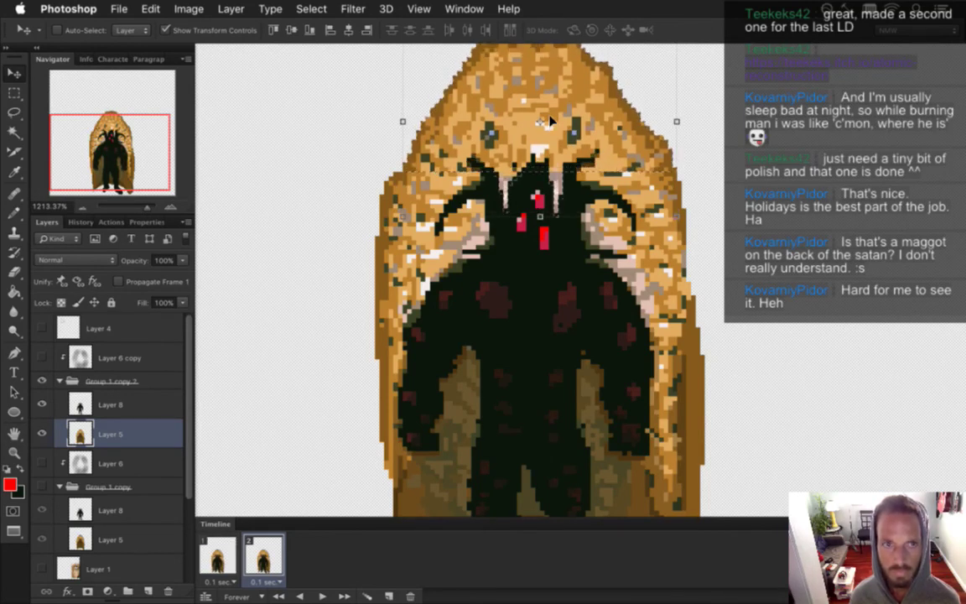
pyautogui.press('m')
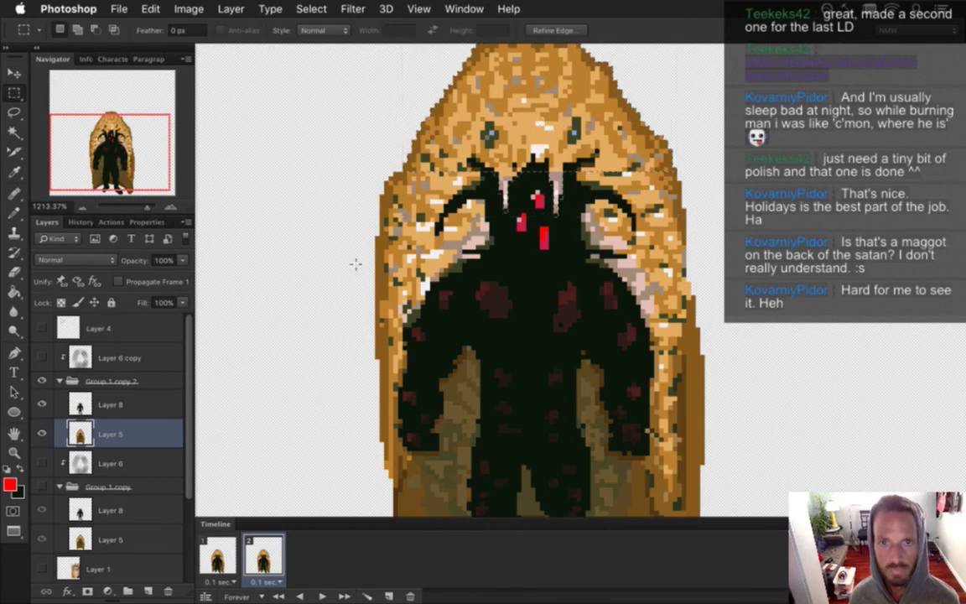
# Step: Erase pixels along the small upper horns of the body on Layer 8 in frame 2
pyautogui.click(106, 406)
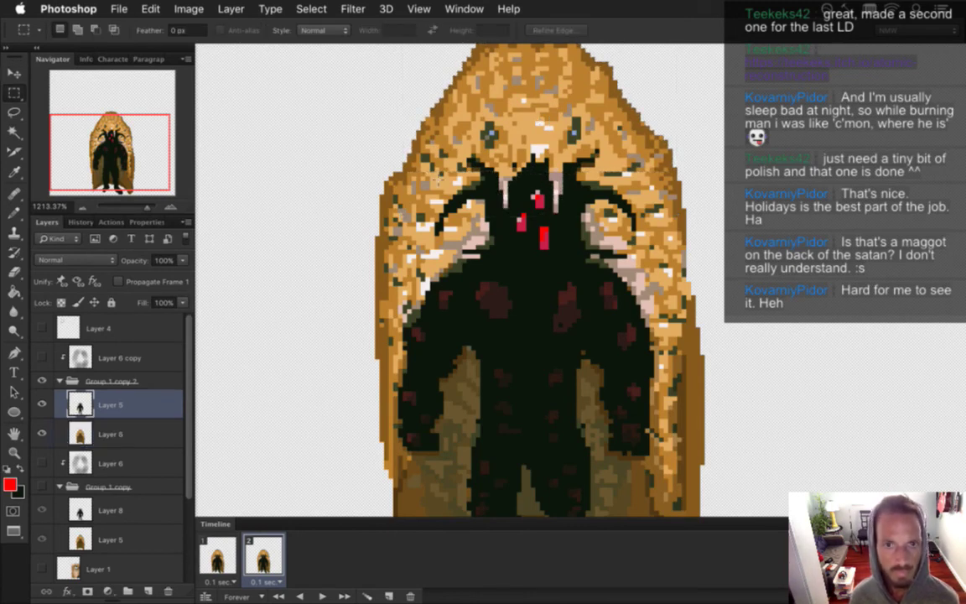
pyautogui.press('e')
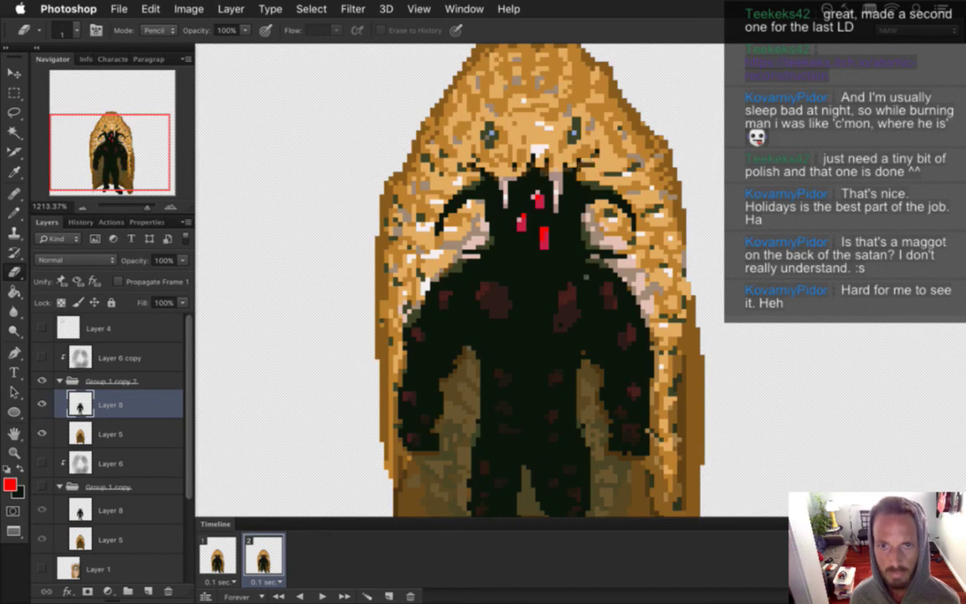
pyautogui.press('super+0')
pyautogui.press('m')
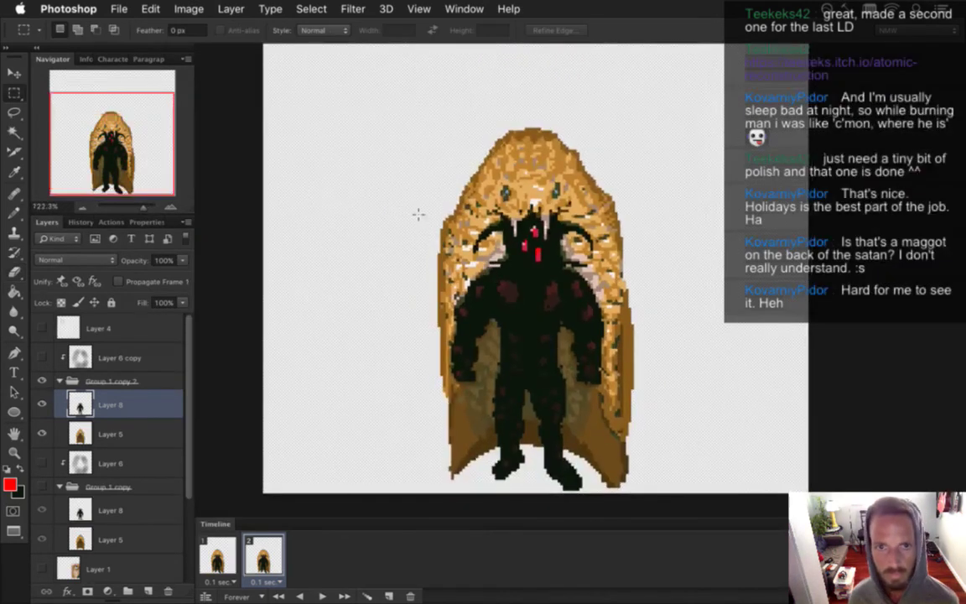
# Step: Flip repeatedly between frames 1 and 2 to examine the motion of the cloak, arms and head
pyautogui.click(217, 555)
pyautogui.click(263, 560)
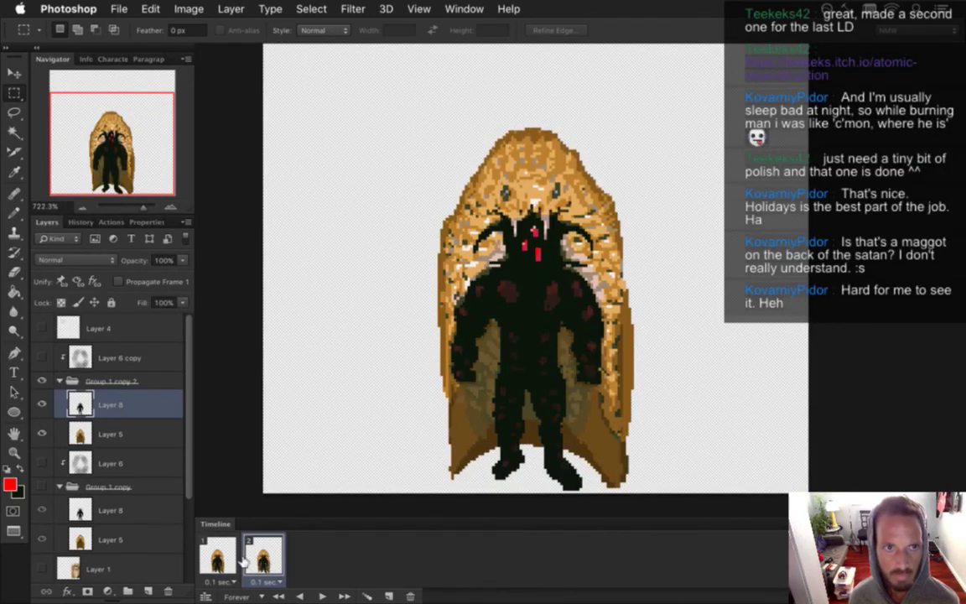
pyautogui.click(217, 558)
pyautogui.click(262, 560)
pyautogui.click(217, 557)
pyautogui.click(264, 560)
pyautogui.click(216, 557)
pyautogui.click(262, 560)
pyautogui.click(216, 557)
pyautogui.click(249, 563)
pyautogui.click(216, 558)
pyautogui.click(266, 554)
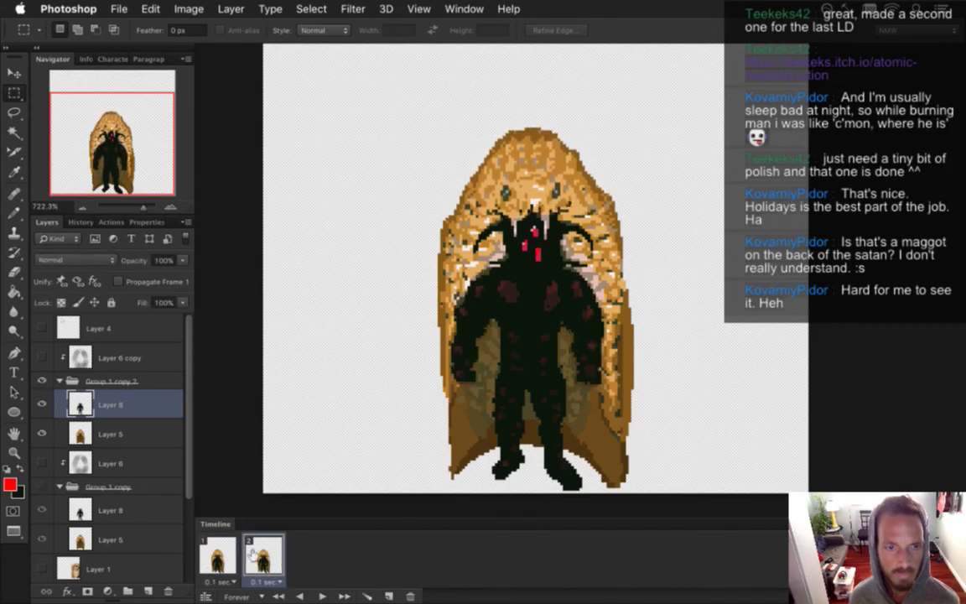
pyautogui.click(232, 559)
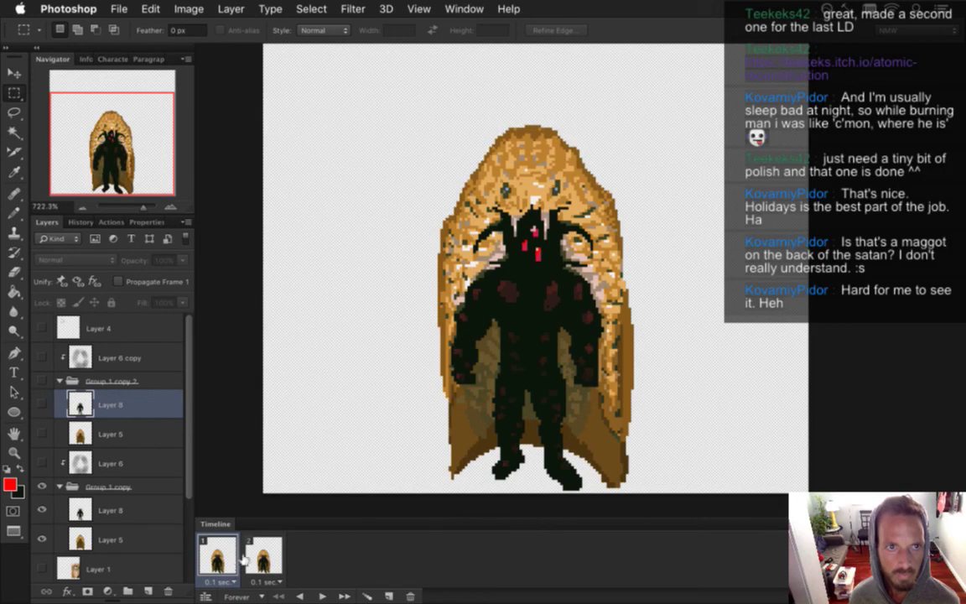
pyautogui.click(251, 560)
pyautogui.click(228, 558)
pyautogui.click(248, 557)
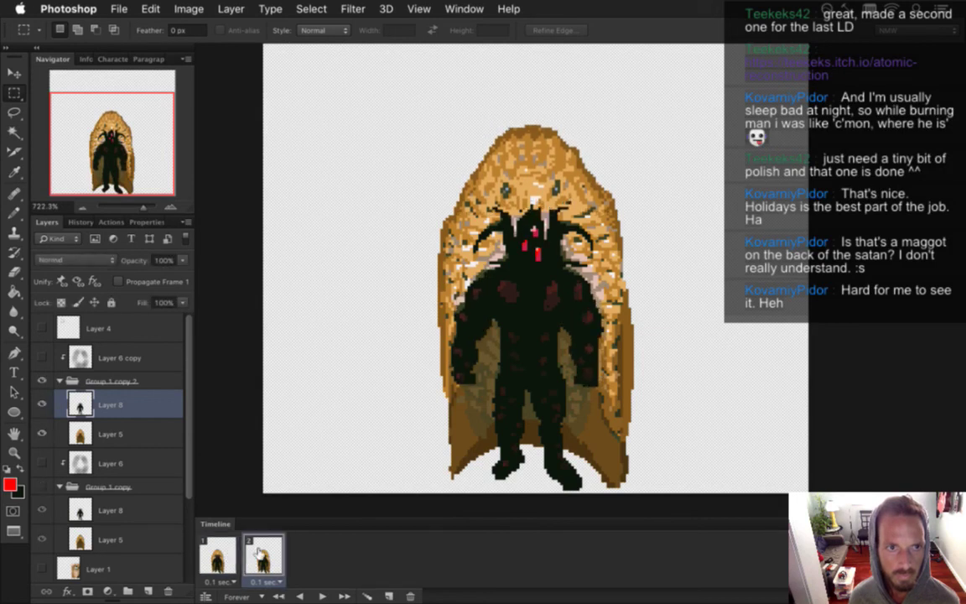
pyautogui.click(230, 557)
pyautogui.click(252, 559)
pyautogui.click(230, 557)
pyautogui.click(256, 559)
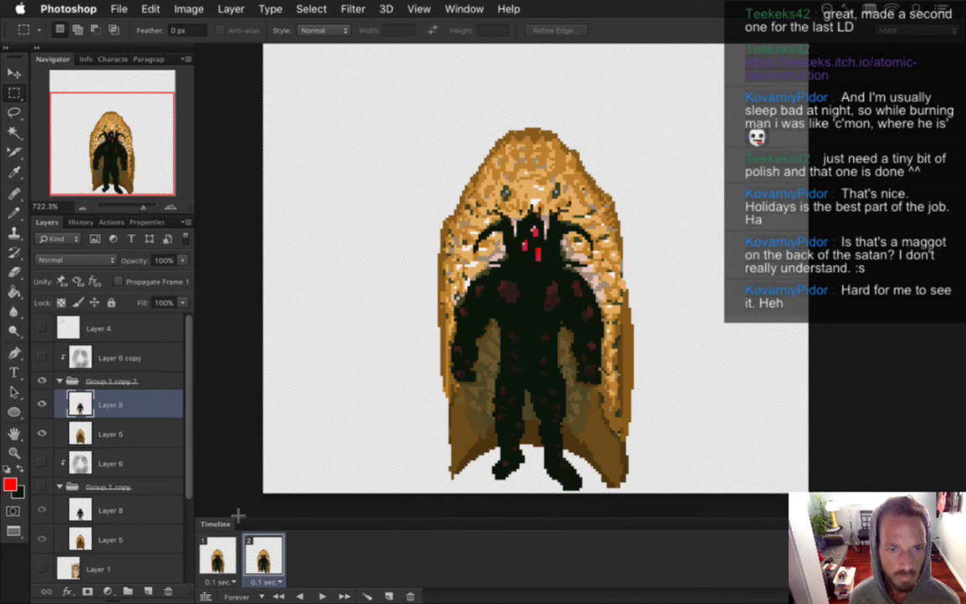
# Step: Select the curved horn on the image's right side with the Rectangular Marquee, scale its height to 91.87%, and deselect
pyautogui.scroll(4, 570, 247)
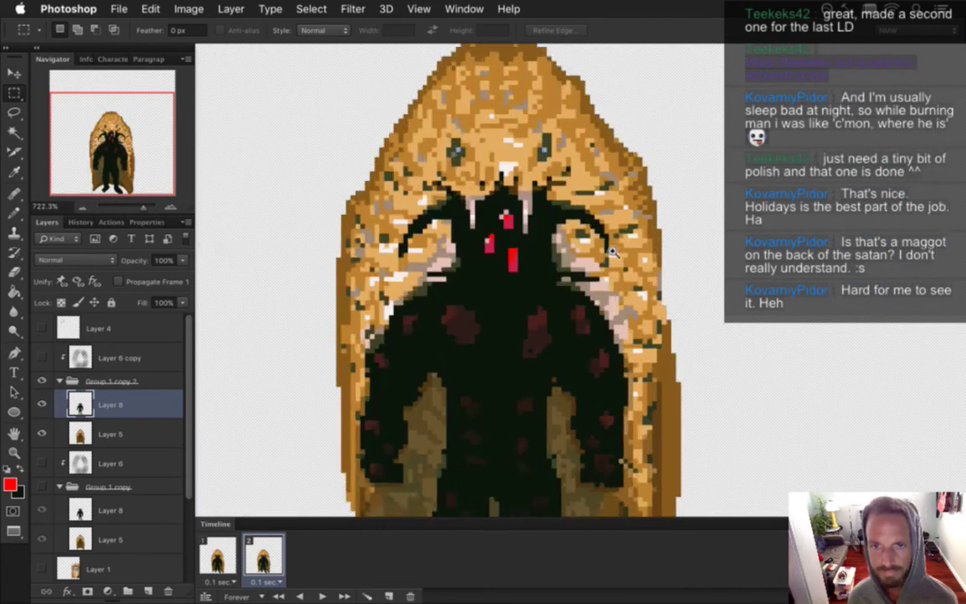
pyautogui.moveTo(556, 198); pyautogui.dragTo(622, 235)
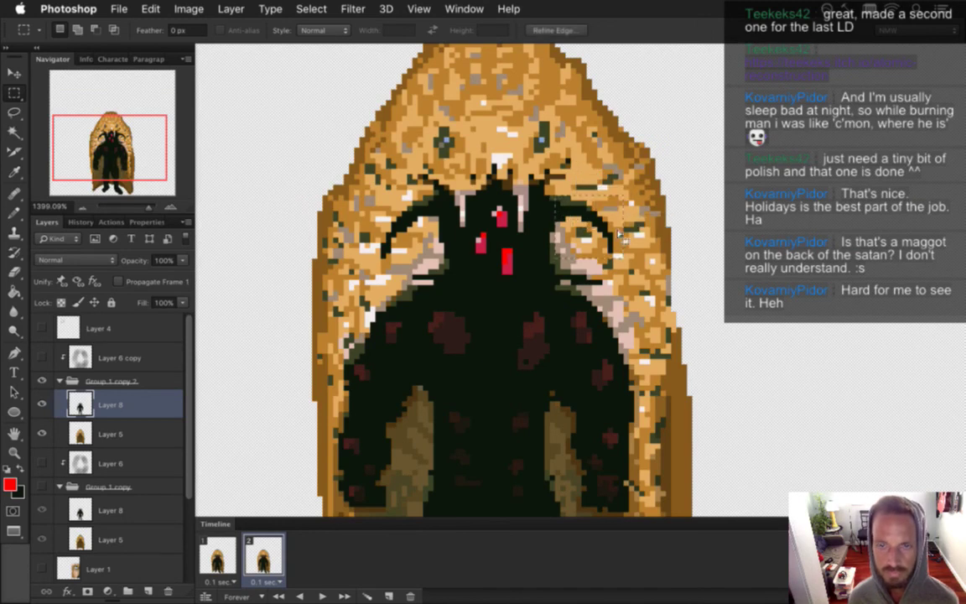
pyautogui.press('v')
pyautogui.press('Down')
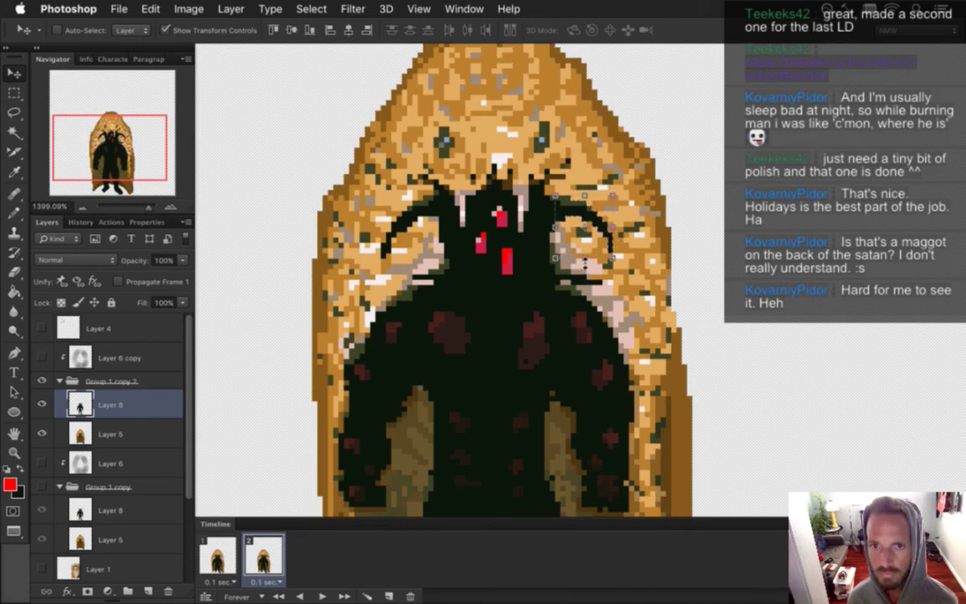
pyautogui.hotkey('ctrl', 't')
pyautogui.moveTo(588, 235); pyautogui.dragTo(588, 229)
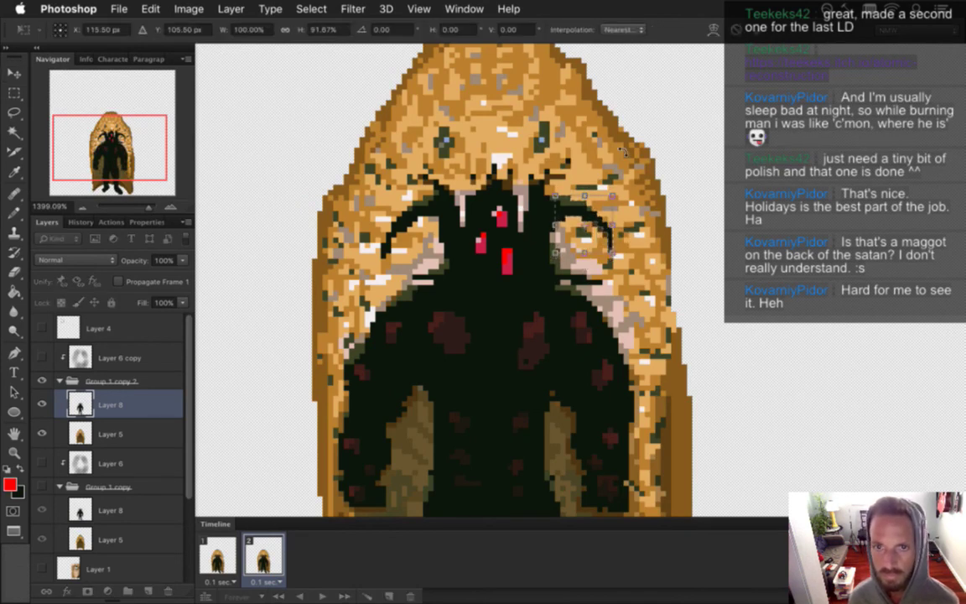
pyautogui.press('Return')
pyautogui.press('m')
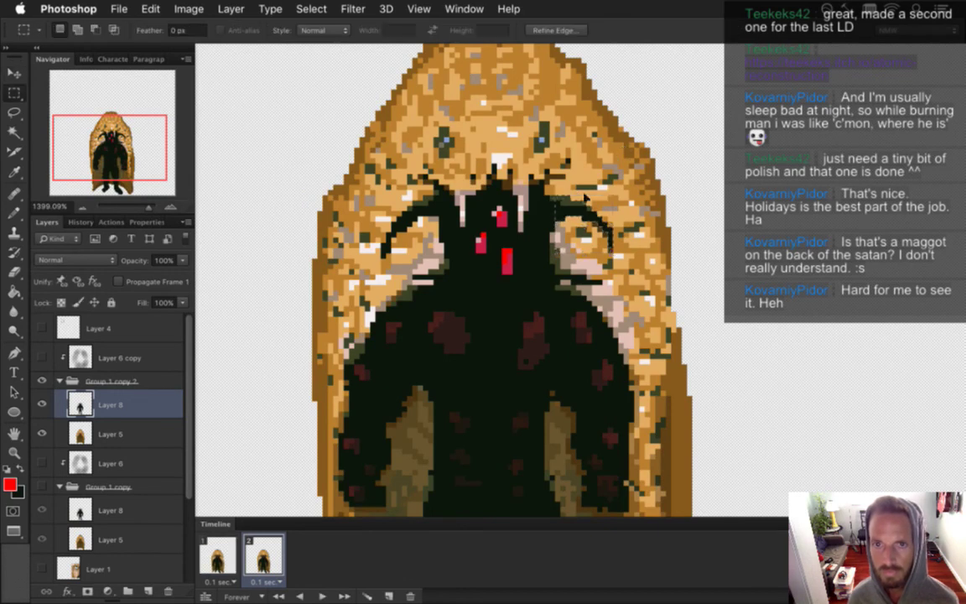
# Step: Retouch the cloak on Layer 5 around that curved horn with the sampled orange using the Pencil
pyautogui.click(126, 434)
pyautogui.press('i')
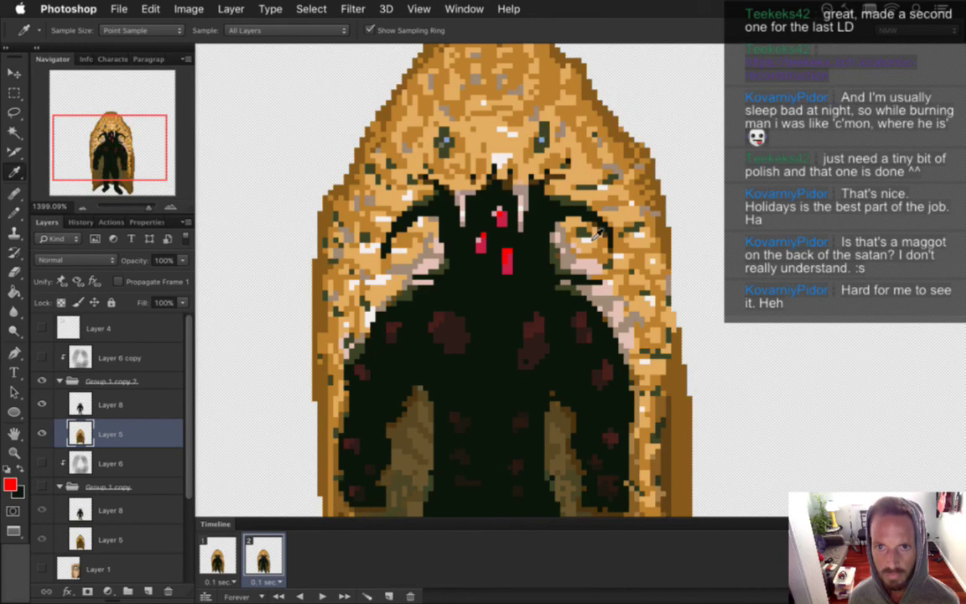
pyautogui.click(600, 243)
pyautogui.press('b')
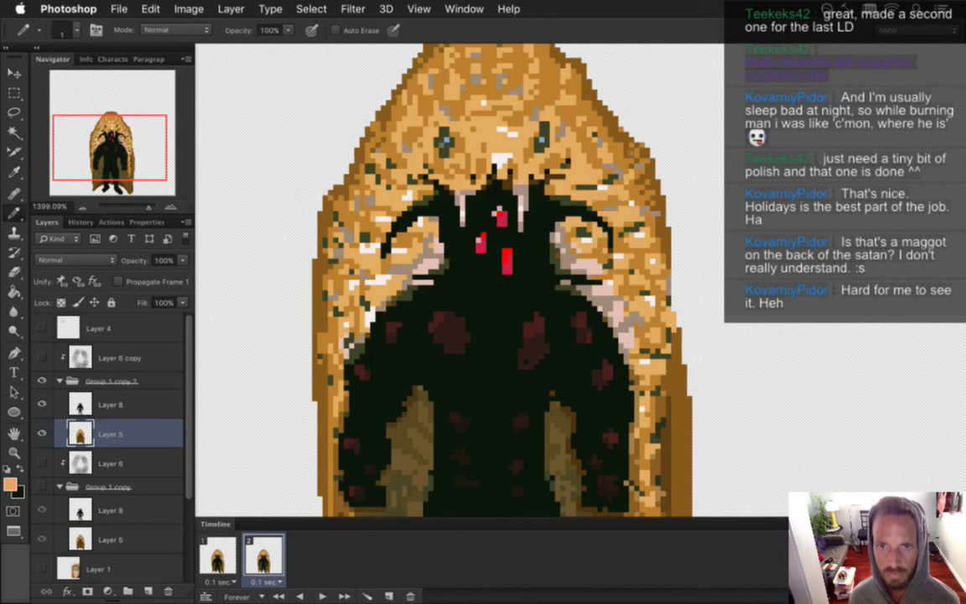
# Step: Alternate between frames 1 and 2 to check how the curved horns and face change
pyautogui.click(218, 555)
pyautogui.click(264, 555)
pyautogui.click(218, 555)
pyautogui.click(265, 545)
pyautogui.click(218, 549)
pyautogui.click(271, 541)
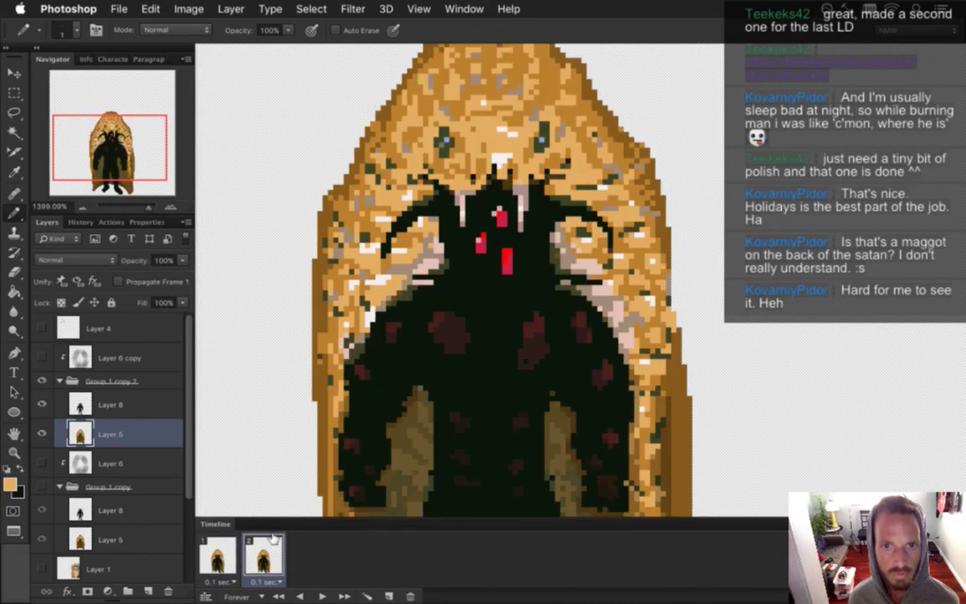
pyautogui.click(218, 555)
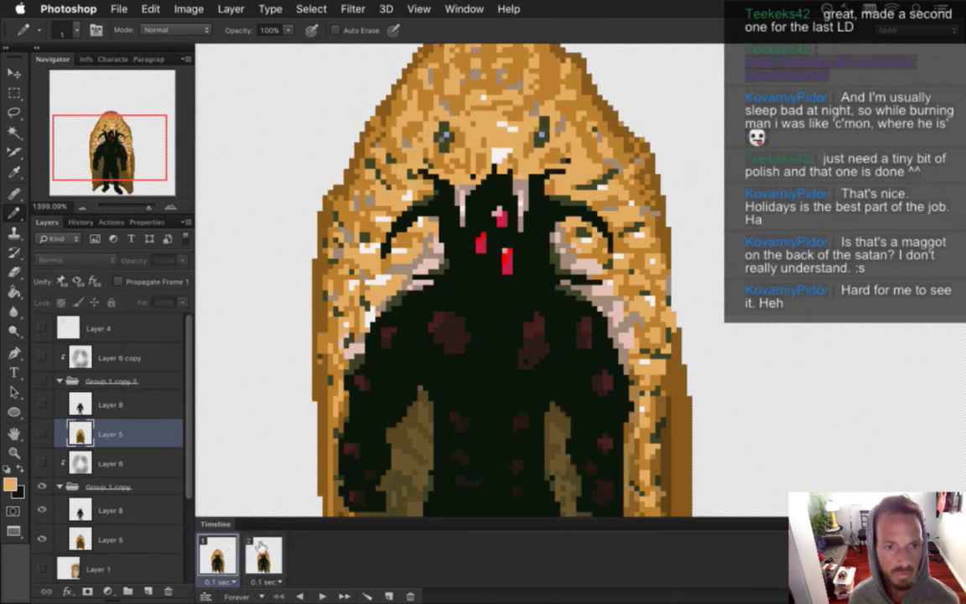
pyautogui.click(263, 555)
# Step: On frame 2's Layer 8, marquee the curved horn on the image's left side, scale its height to 108.33%, and deselect
pyautogui.hotkey('alt', ']')
pyautogui.press('m')
pyautogui.moveTo(339, 188); pyautogui.dragTo(386, 226)
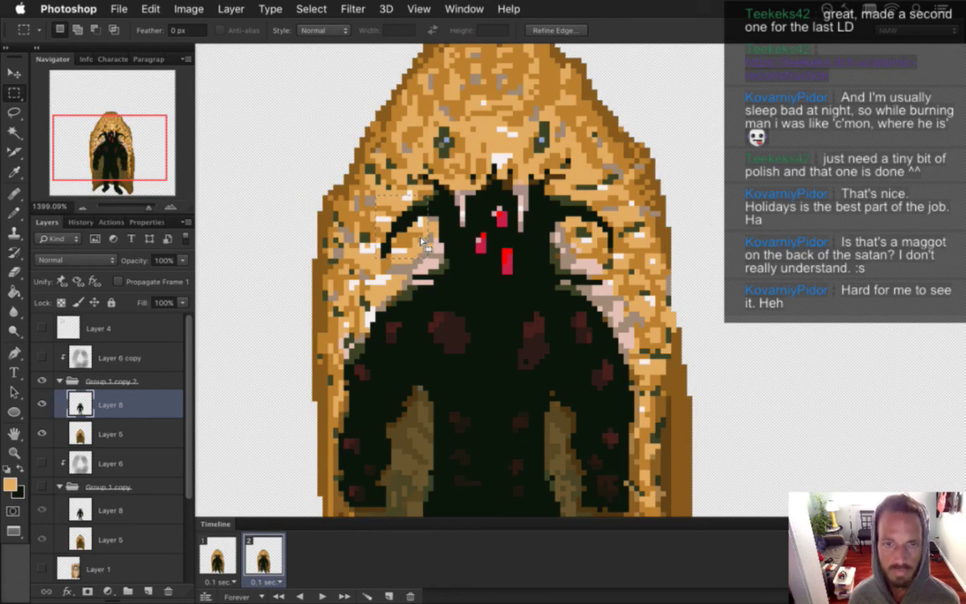
pyautogui.press('v')
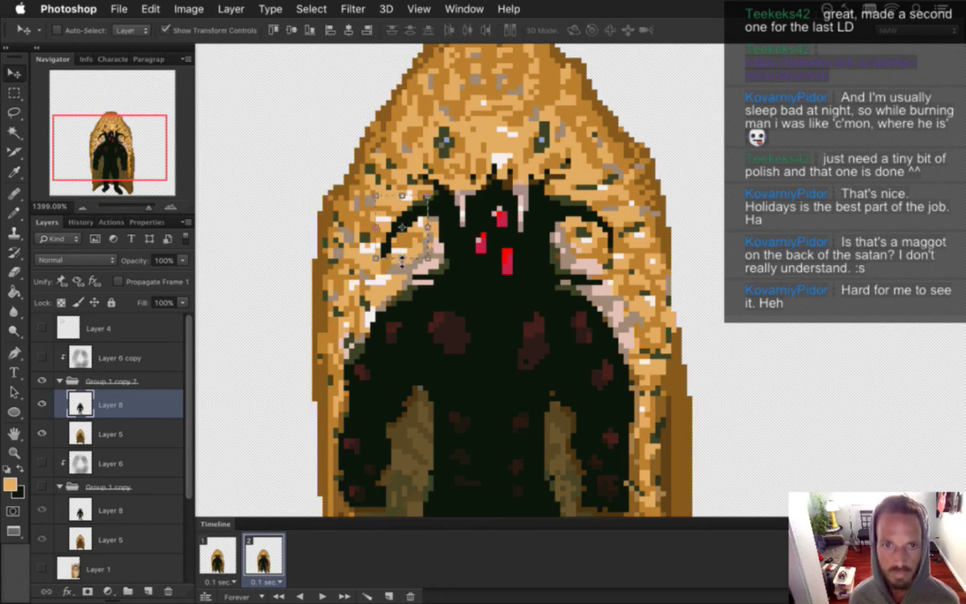
pyautogui.press('super+t')
pyautogui.press('Return')
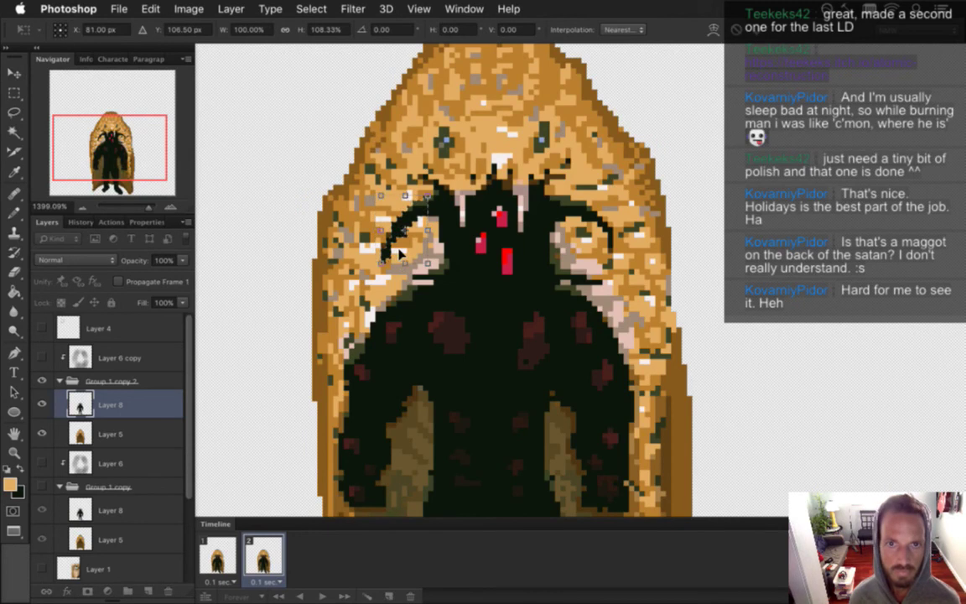
pyautogui.press('m')
pyautogui.press('super+d')
# Step: Flip repeatedly between frames 1 and 2 to examine the horn motion, then view the whole boss sprite
pyautogui.click(218, 553)
pyautogui.click(248, 551)
pyautogui.click(218, 554)
pyautogui.click(252, 552)
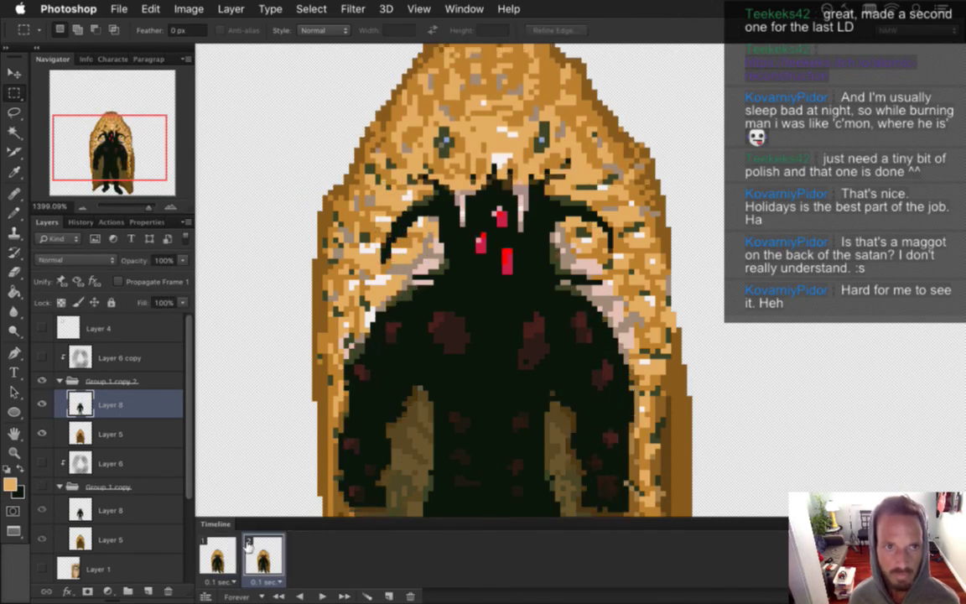
pyautogui.click(218, 553)
pyautogui.click(256, 552)
pyautogui.click(218, 554)
pyautogui.click(264, 550)
pyautogui.click(218, 554)
pyautogui.click(255, 552)
pyautogui.click(225, 555)
pyautogui.click(251, 558)
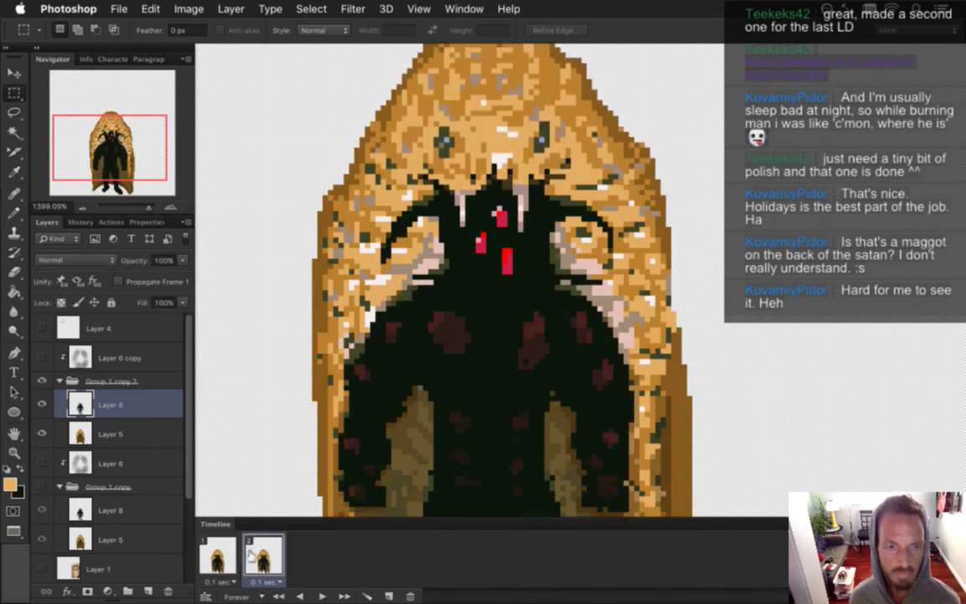
pyautogui.scroll(-5, 435, 387)
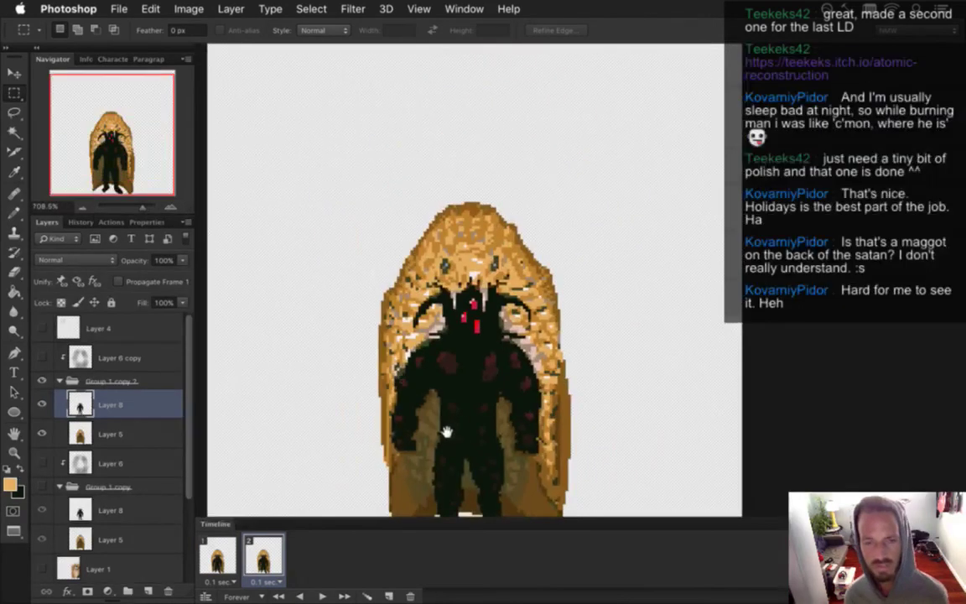
pyautogui.click(217, 555)
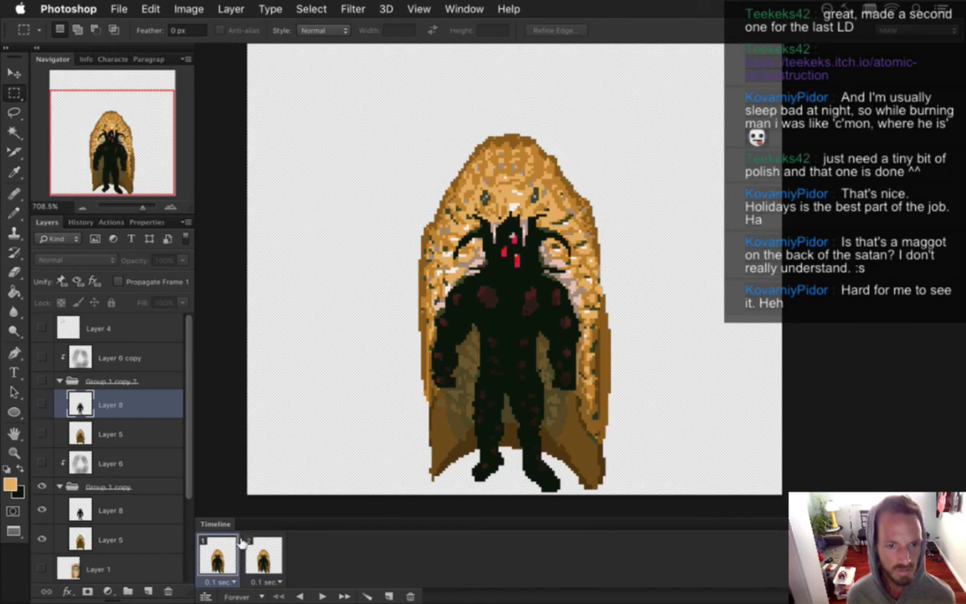
pyautogui.press('super+alt+shift+s')
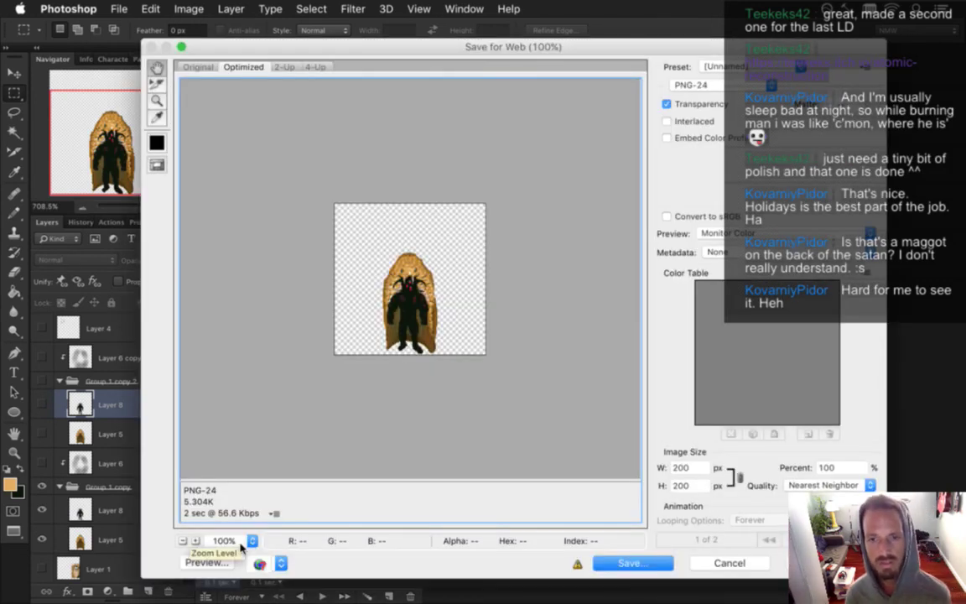
pyautogui.press('Return')
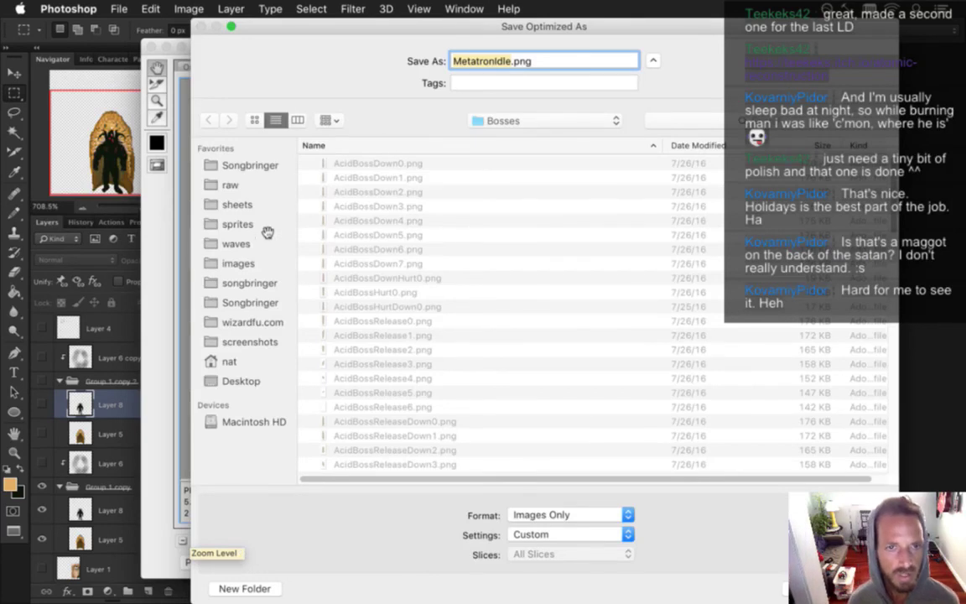
pyautogui.click(243, 204)
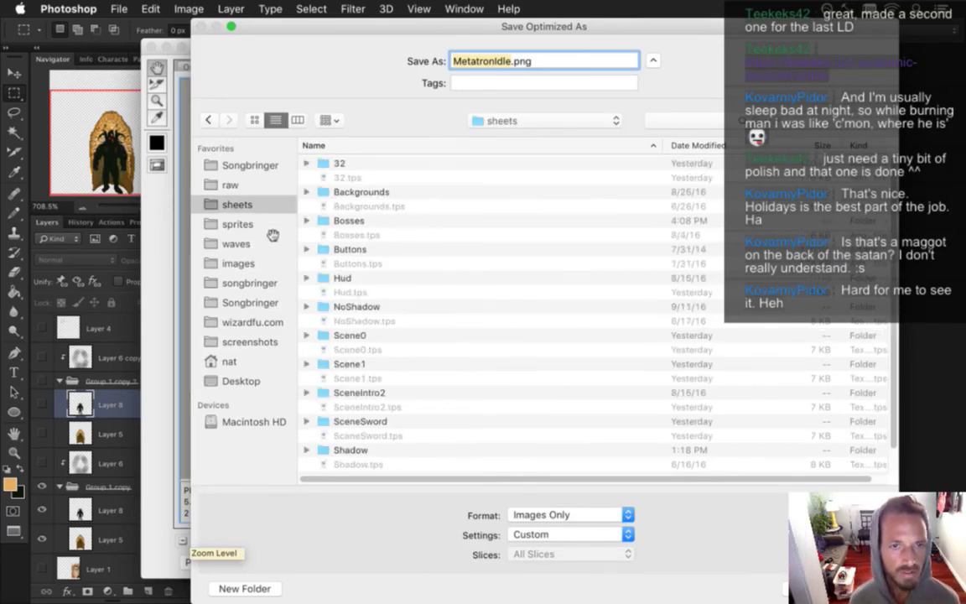
pyautogui.press('Return')
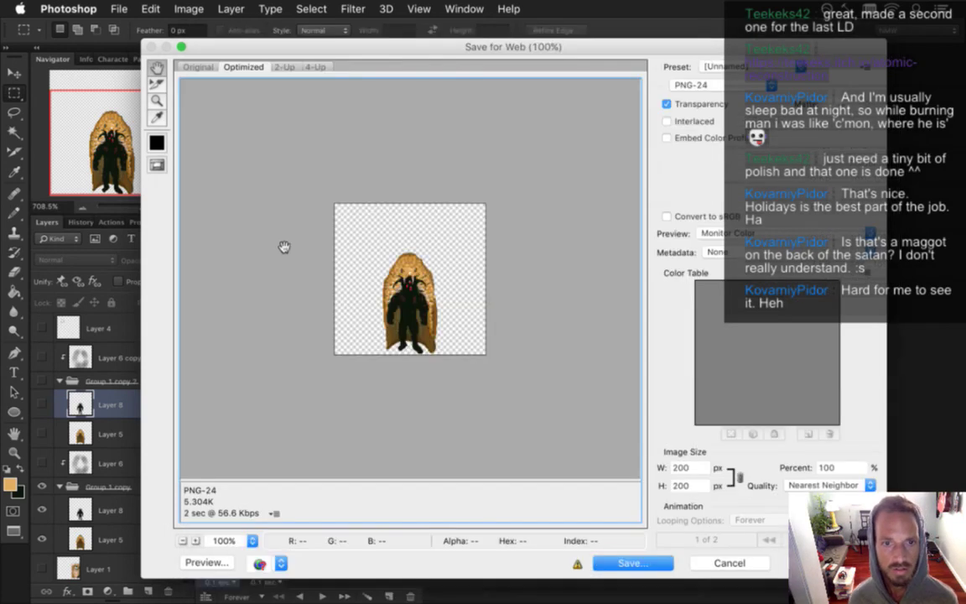
pyautogui.press('super+s')
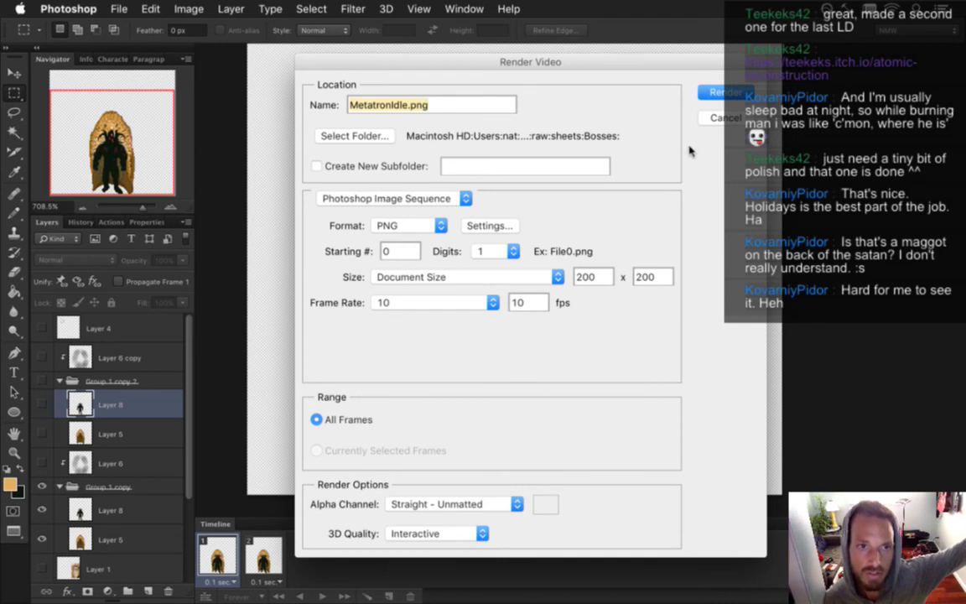
pyautogui.click(729, 119)
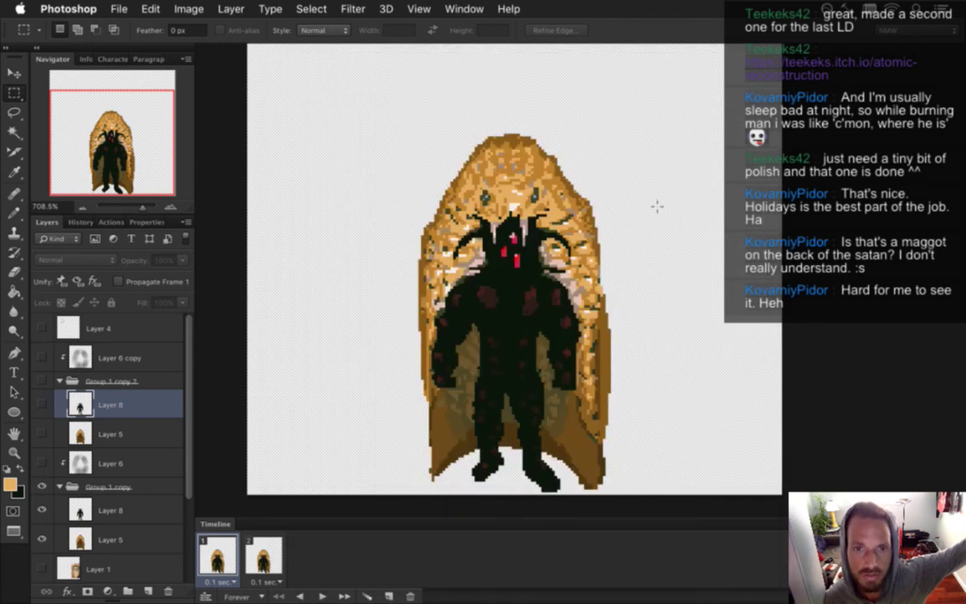
# Step: Show the shading Layer 6 on frame 1 and Layer 6 copy on frame 2
pyautogui.click(42, 462)
pyautogui.press('space')
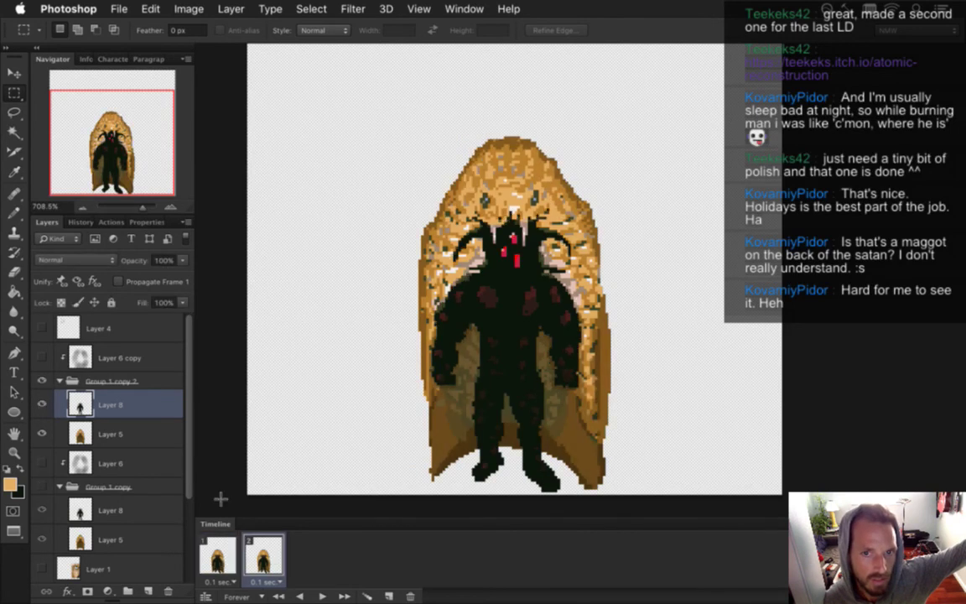
pyautogui.click(42, 357)
pyautogui.press('space')
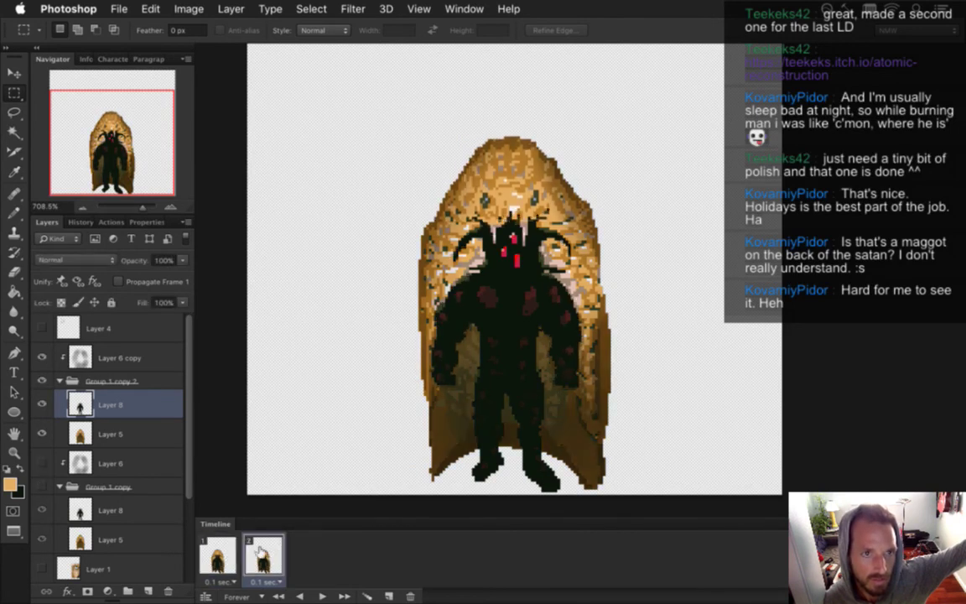
pyautogui.press('space')
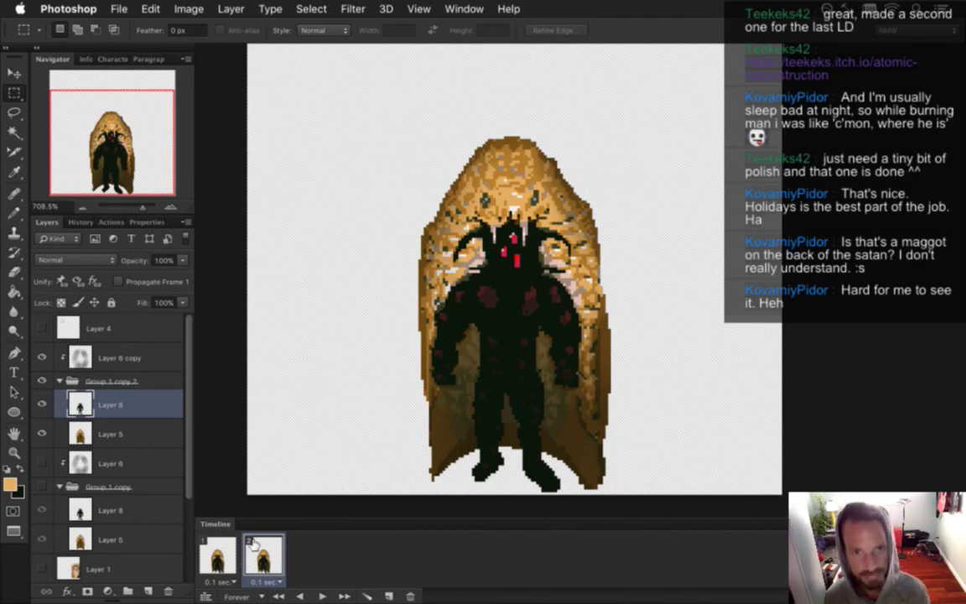
pyautogui.press('alt+shift+super+s')
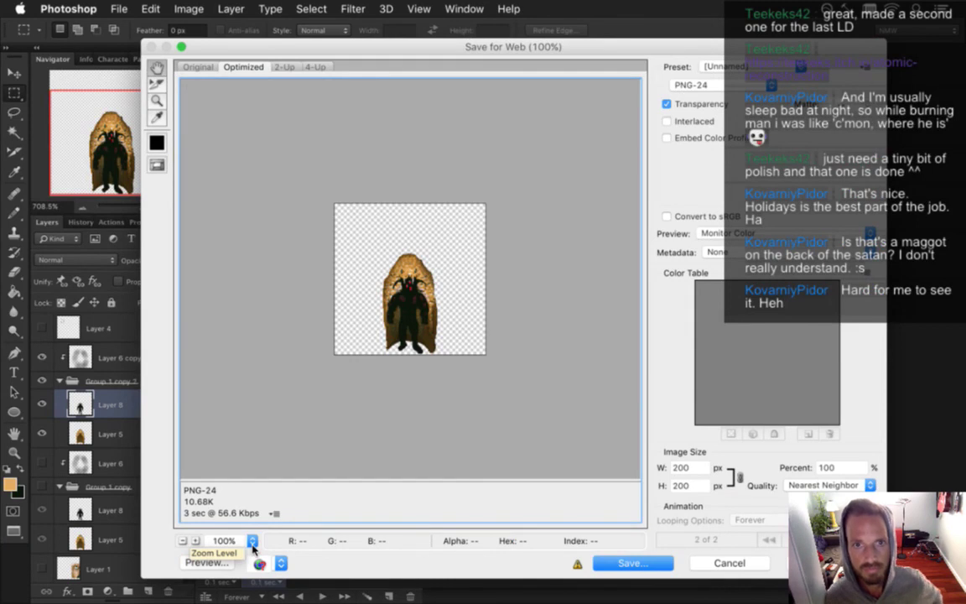
pyautogui.press('Return')
pyautogui.press('Return')
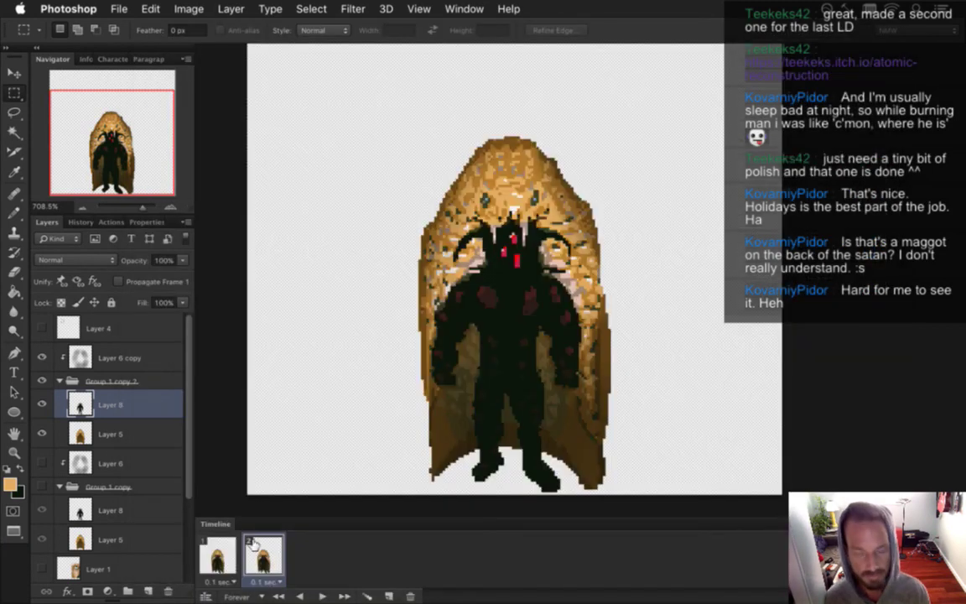
# Step: Render all frames as the PNG image sequence MetatronIdle.png at 200 x 200 into the Bosses folder, replacing the existing sequence
pyautogui.press('super+alt+shift+r')
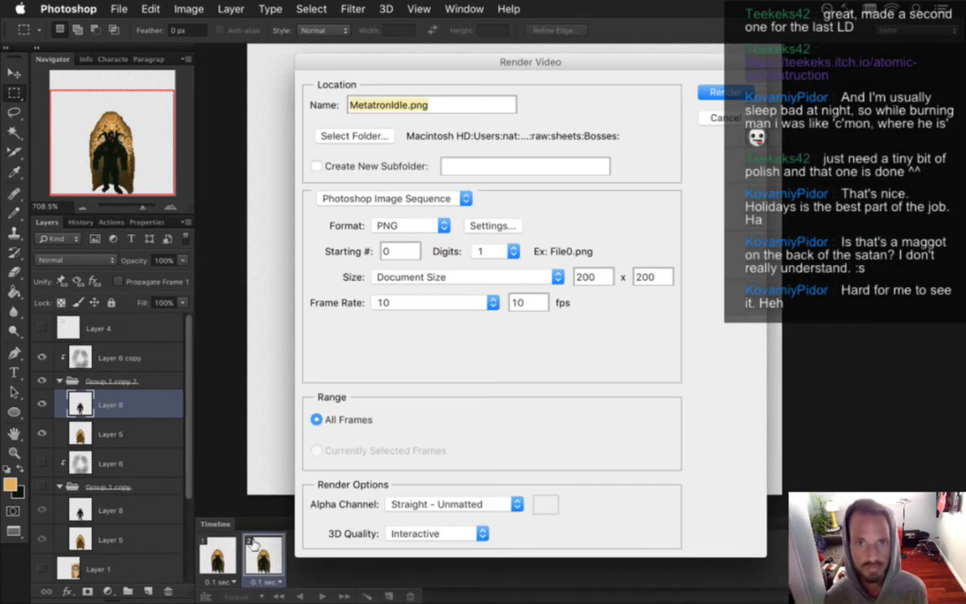
pyautogui.press('Return')
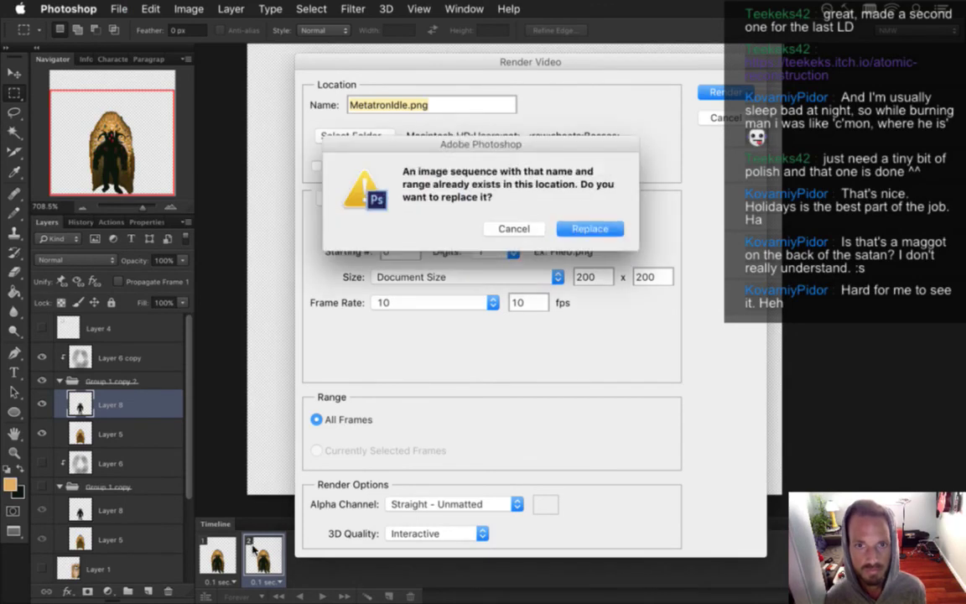
pyautogui.press('Return')
# Step: Switch to Xcode, build and run Songbringer to test the exported boss sprites in the game, and stop the run
pyautogui.press('super+Tab')
pyautogui.press('super+Tab')
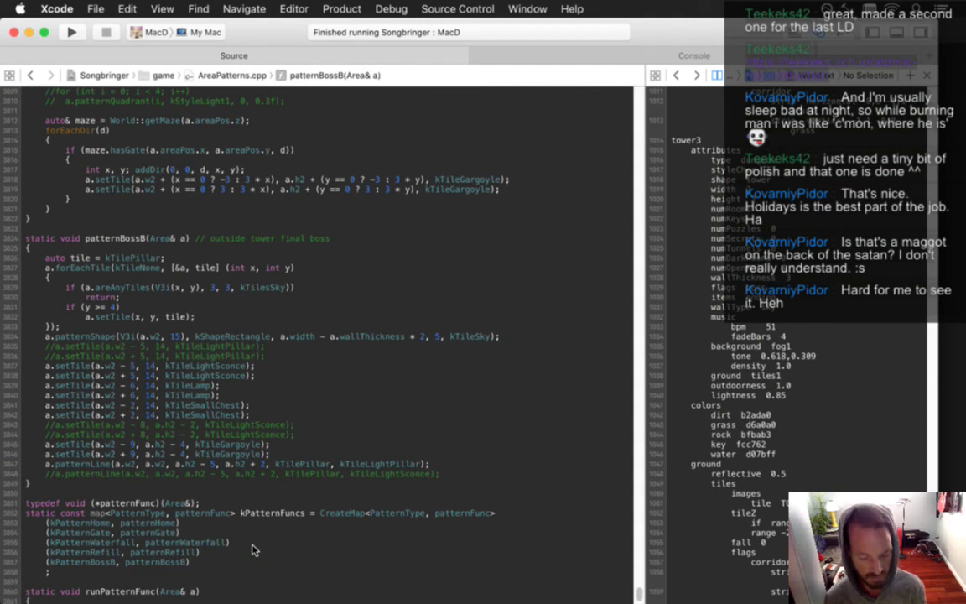
pyautogui.press('super+r')
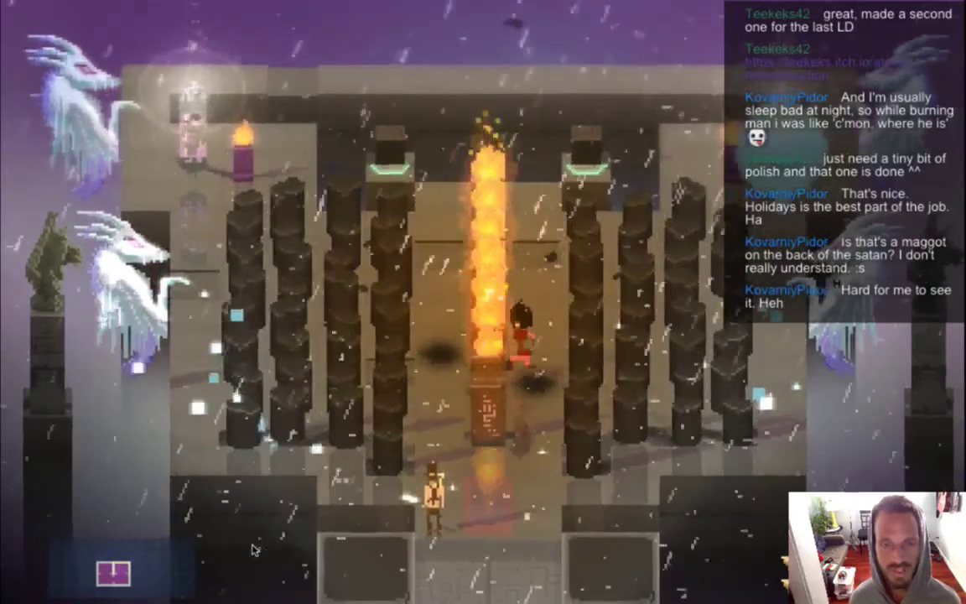
pyautogui.press('super+Tab')
pyautogui.press('super+period')
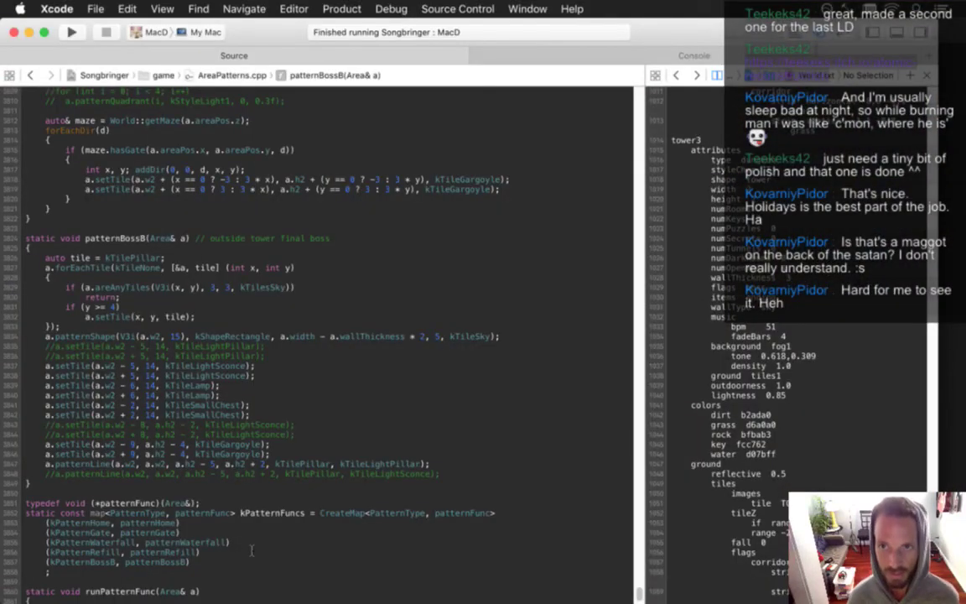
# Step: Go back through the recently viewed files in the secondary editor to open Metatron.txt
pyautogui.press('ctrl+super+Left')
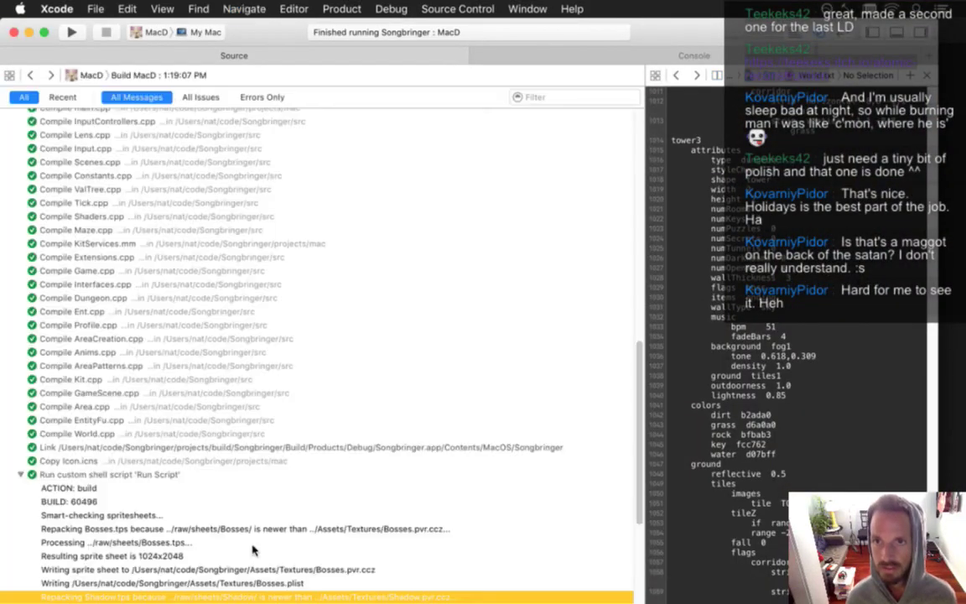
pyautogui.press('ctrl+super+Right')
pyautogui.press('ctrl+super+Left')
pyautogui.press('ctrl+super+Left')
pyautogui.press('ctrl+super+Left')
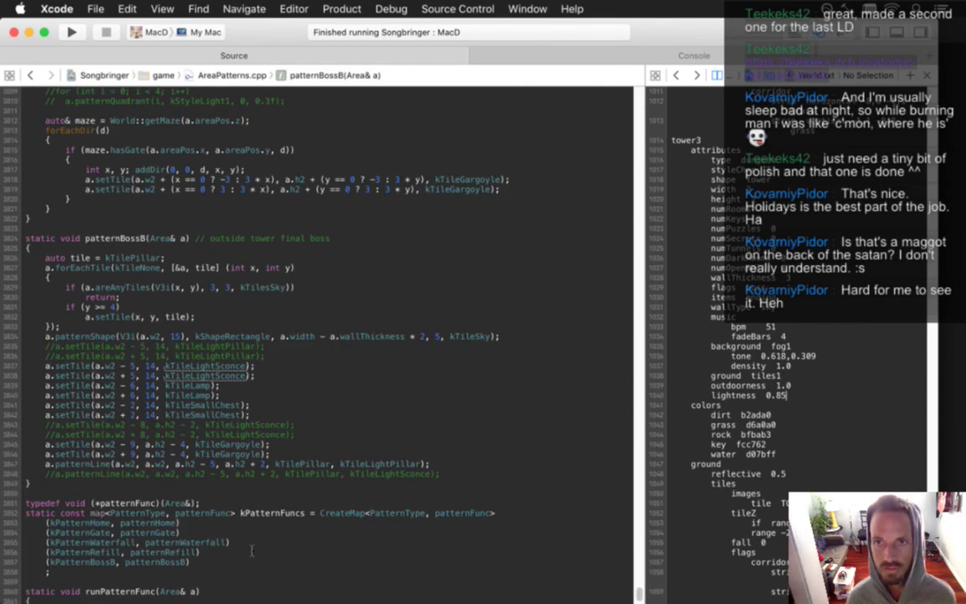
pyautogui.press('ctrl+super+Left')
pyautogui.press('ctrl+super+Left')
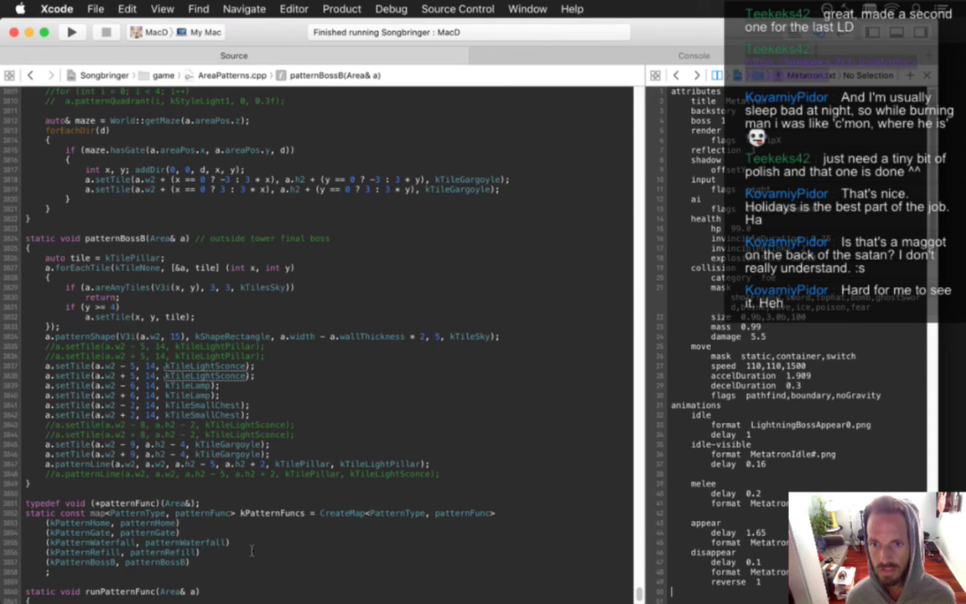
# Step: Set the delay of the idle-visible animation in Metatron.txt to 0.5 and run the game again
pyautogui.press('Down')
pyautogui.press('Down')
pyautogui.press('Down')
pyautogui.press('Down')
pyautogui.press('Down')
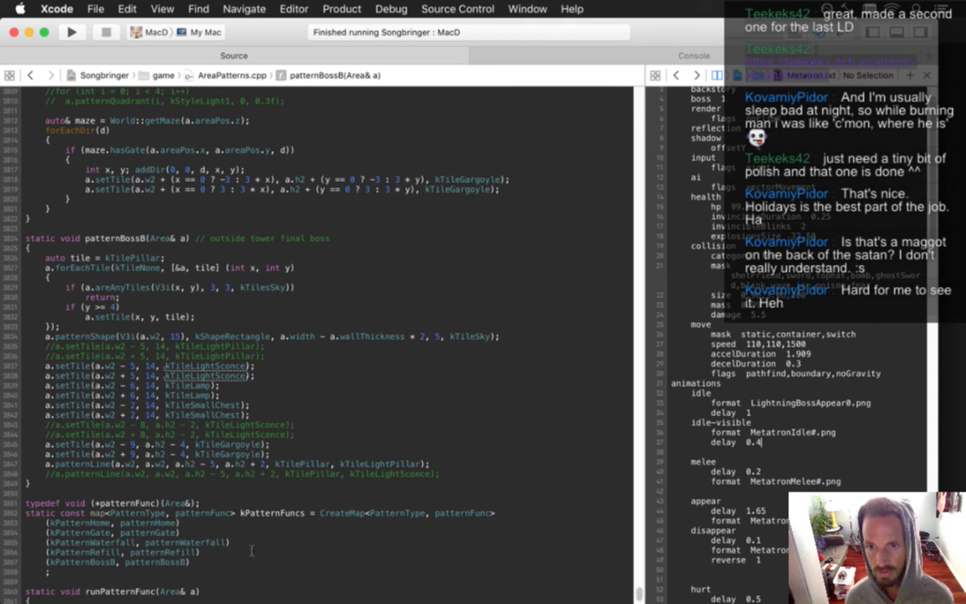
pyautogui.press('super+r')
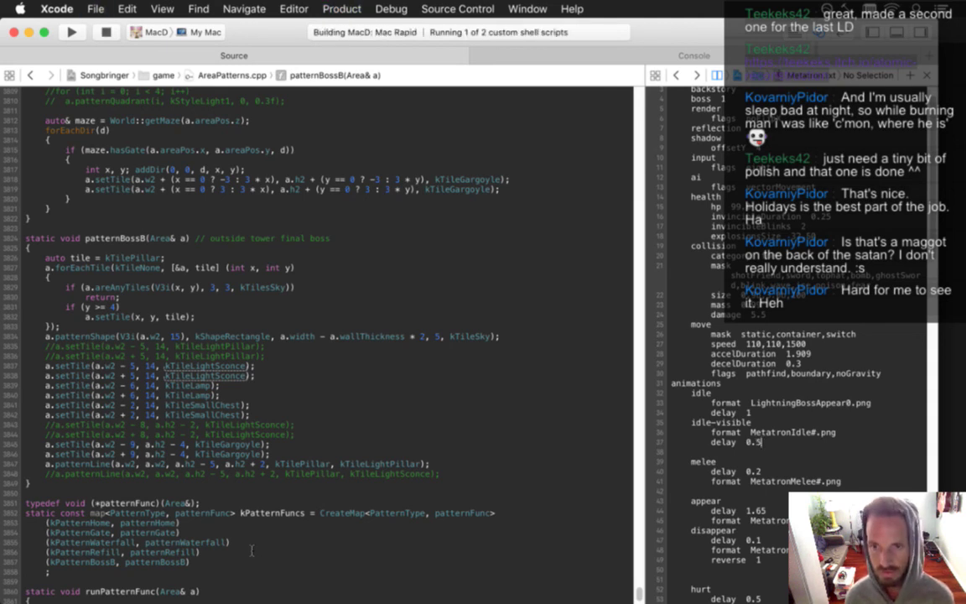